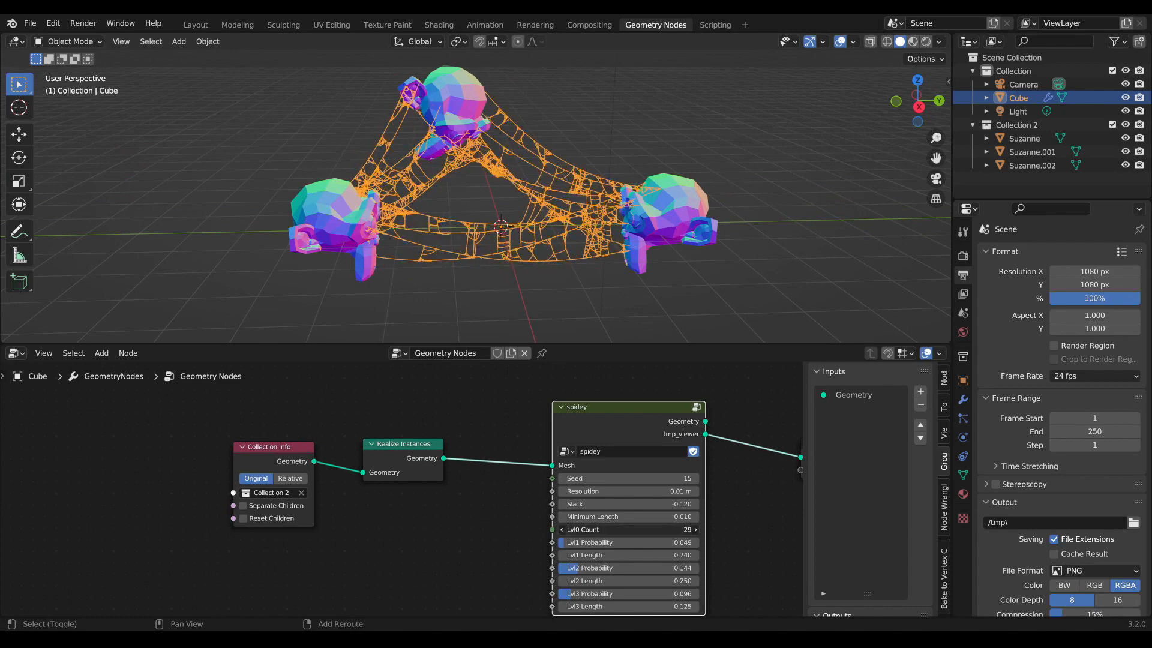
# Start a new General file without saving the current changes and switch to the Geometry Nodes workspace.
pyautogui.click(29, 23)
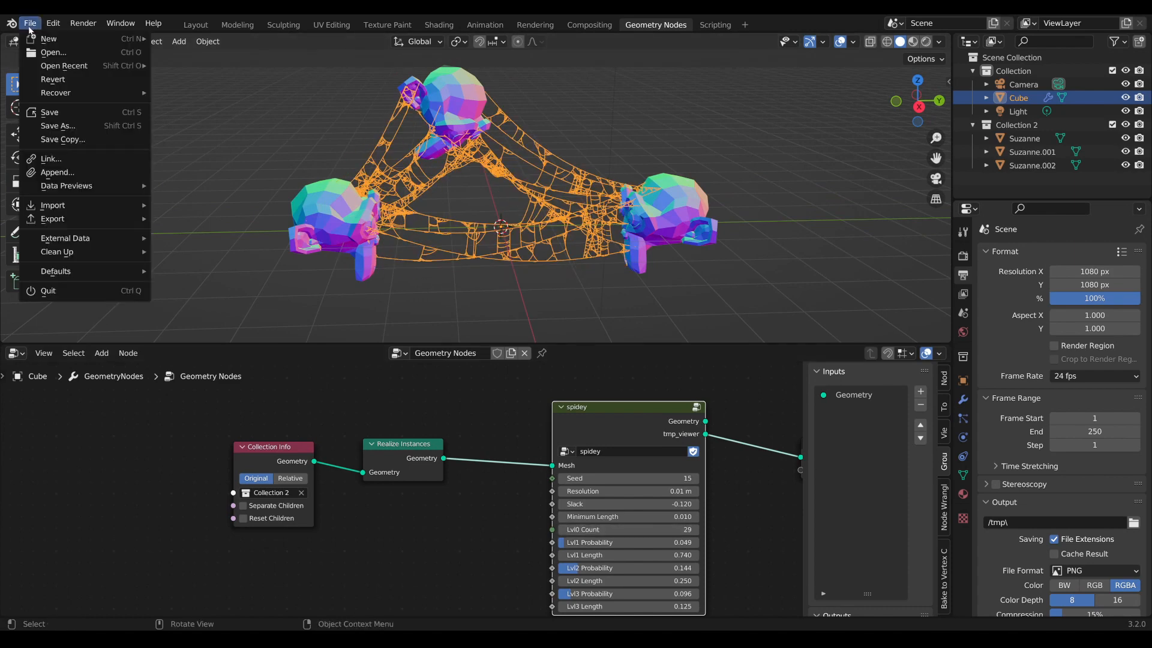
pyautogui.moveTo(50, 39)
pyautogui.click(192, 39)
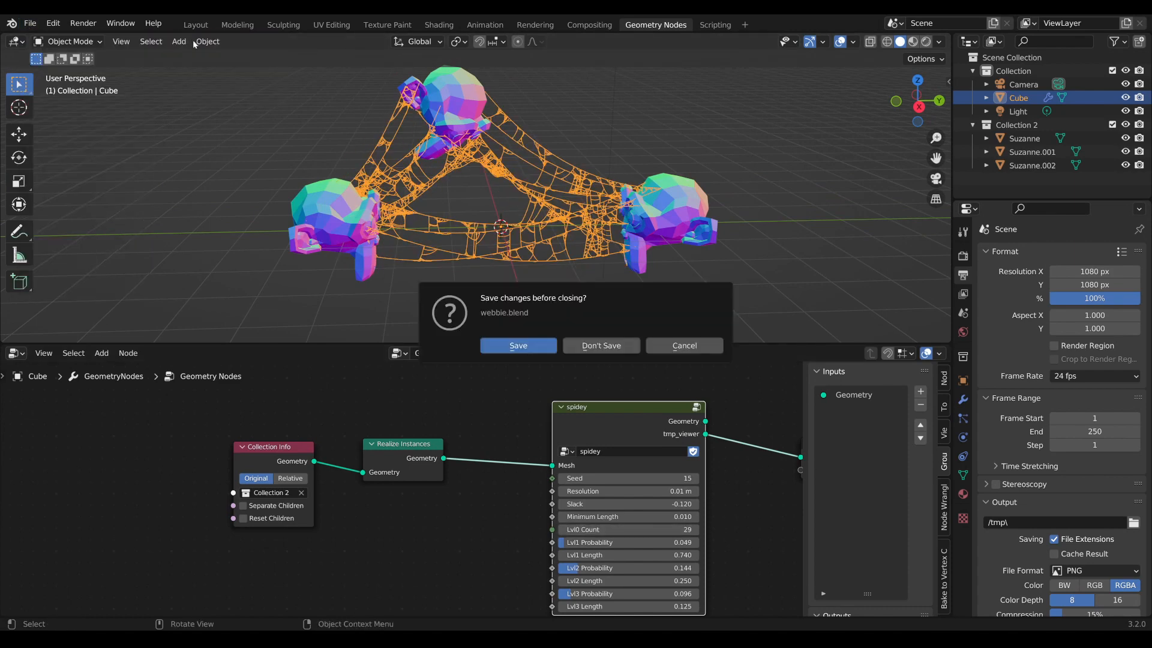
pyautogui.click(595, 346)
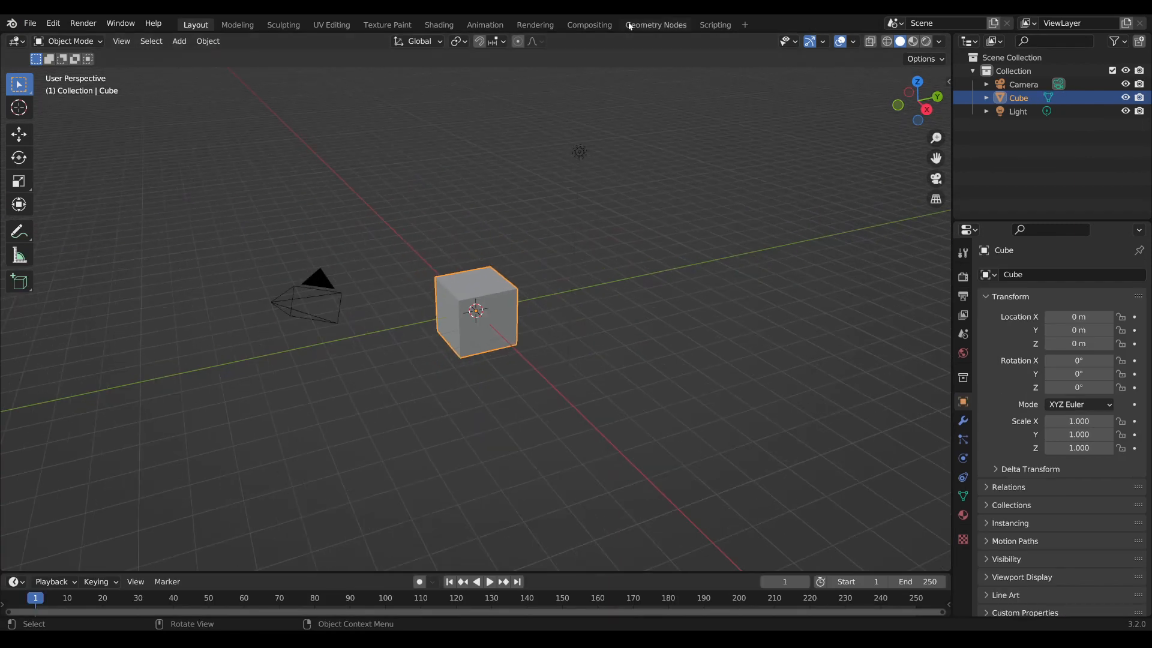
pyautogui.click(654, 25)
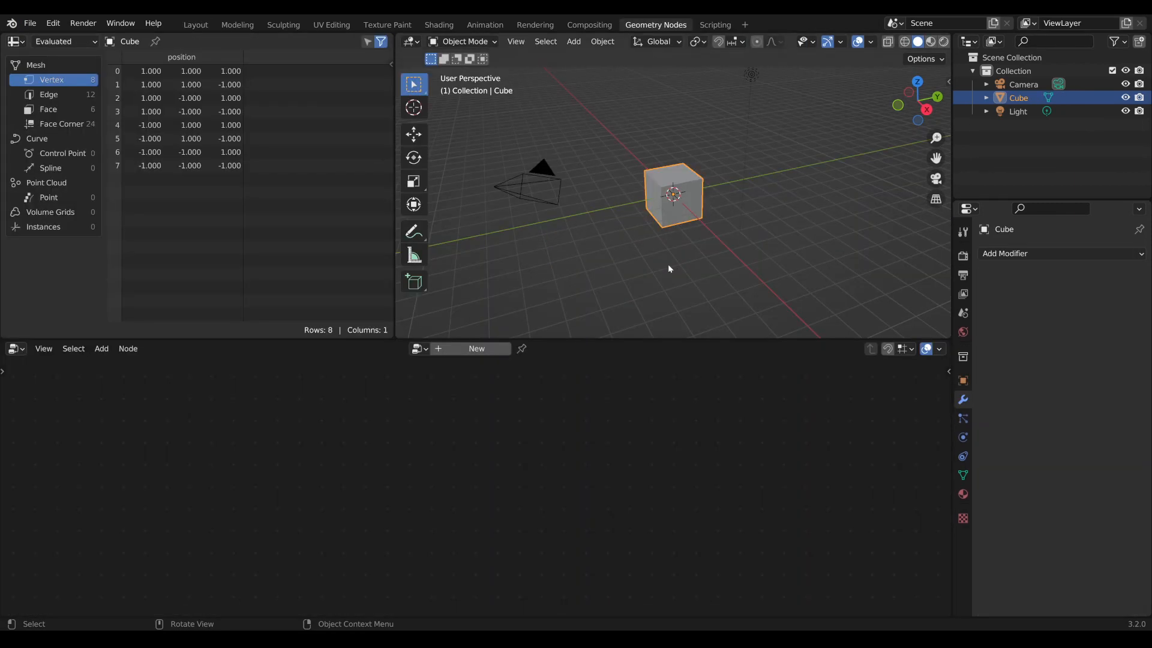
# Delete the default camera and light from the scene.
pyautogui.click(545, 183)
pyautogui.press('x')
pyautogui.click(547, 177)
pyautogui.scroll(-2, 636, 158)
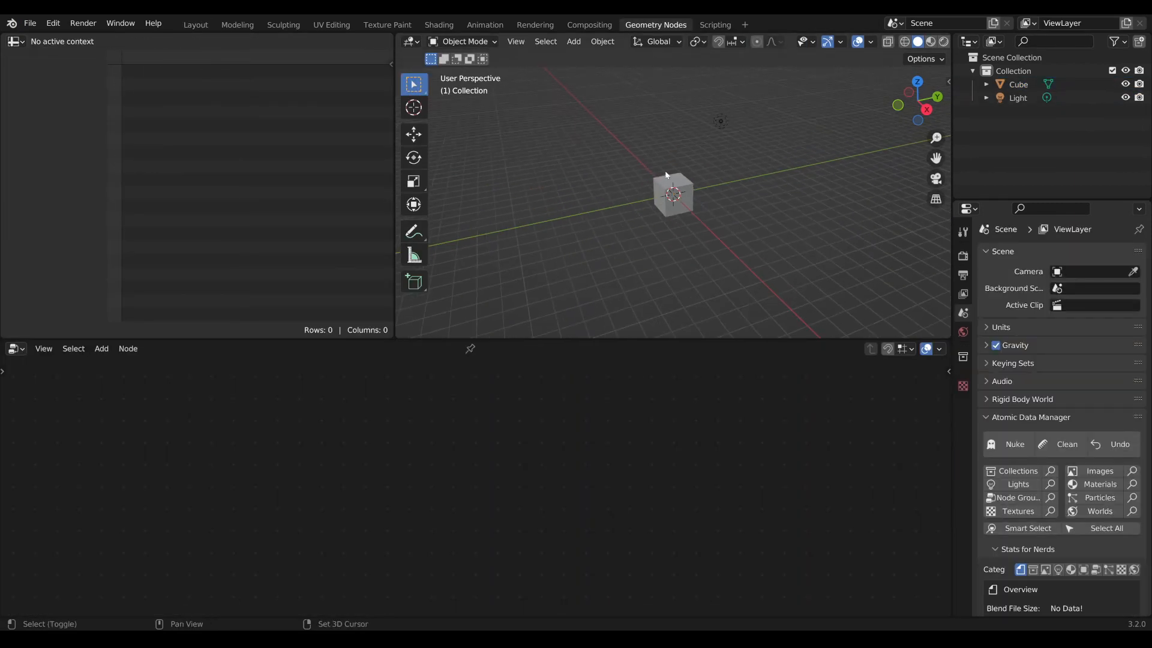
pyautogui.click(716, 143)
pyautogui.press('x')
pyautogui.click(718, 144)
pyautogui.scroll(3, 675, 218)
# Create a new geometry node tree on the cube and delete its Group Input node.
pyautogui.click(675, 218)
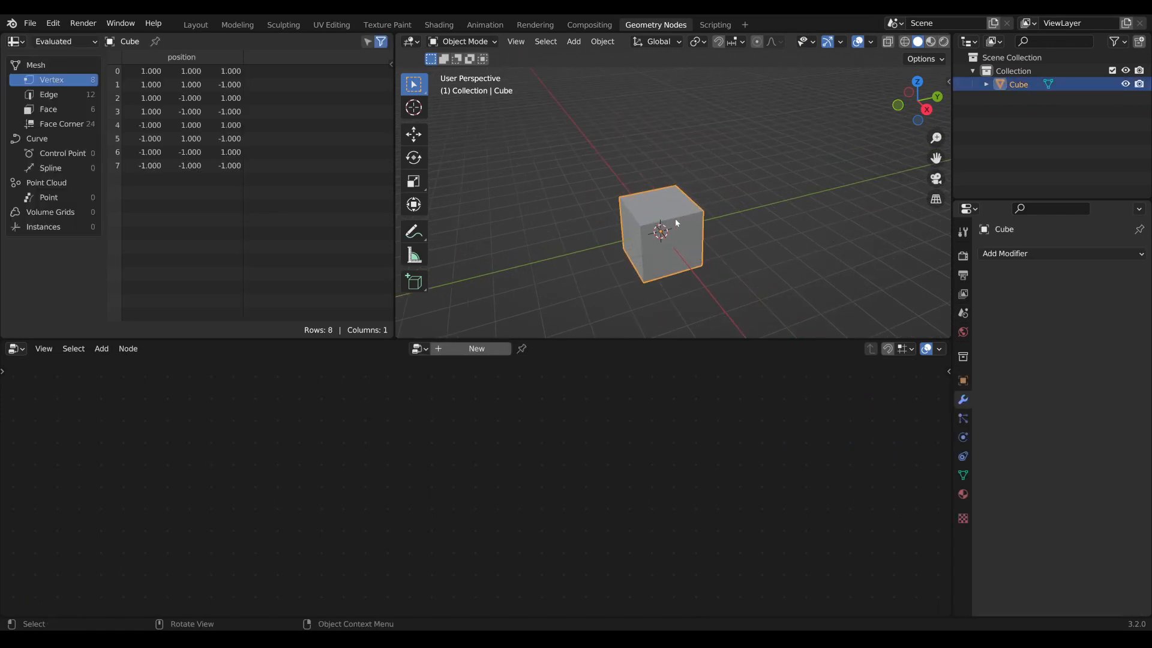
pyautogui.moveTo(490, 340); pyautogui.dragTo(495, 289)
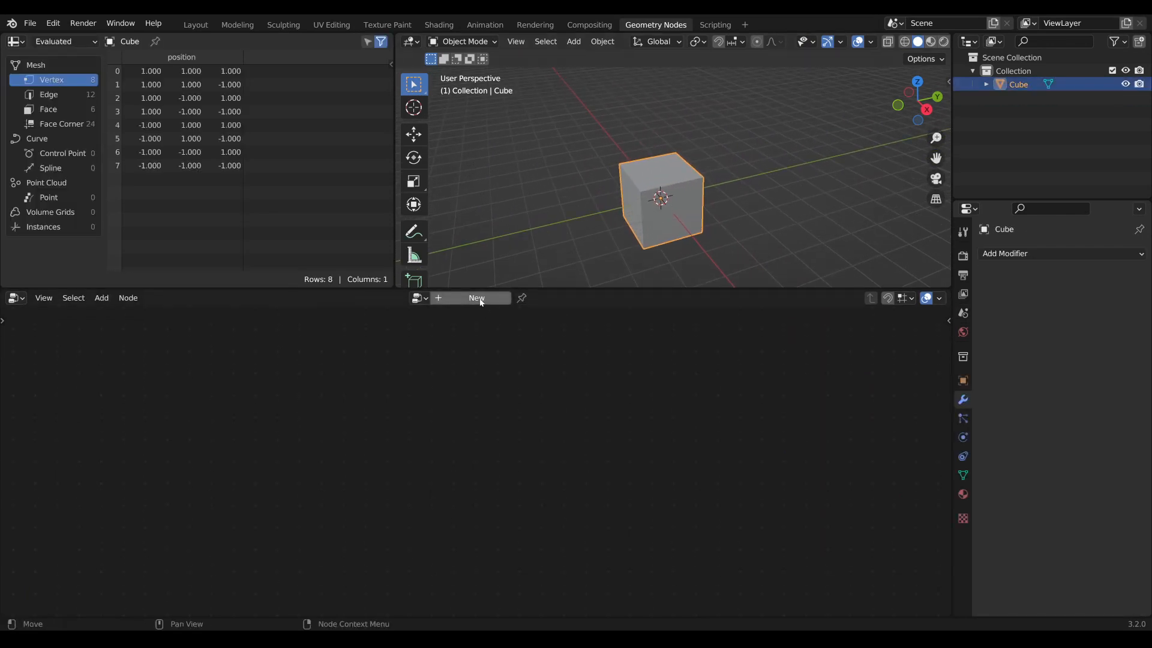
pyautogui.click(477, 298)
pyautogui.scroll(-2, 360, 426)
pyautogui.click(253, 475)
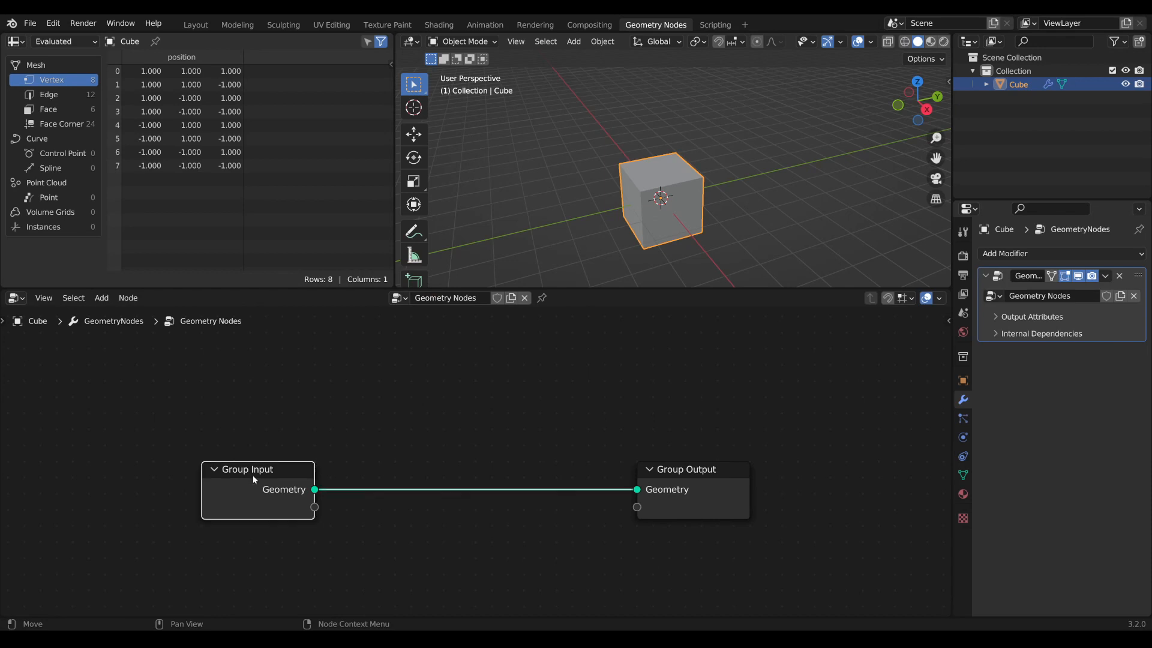
pyautogui.press('x')
pyautogui.scroll(-1, 458, 411)
pyautogui.scroll(2, 708, 158)
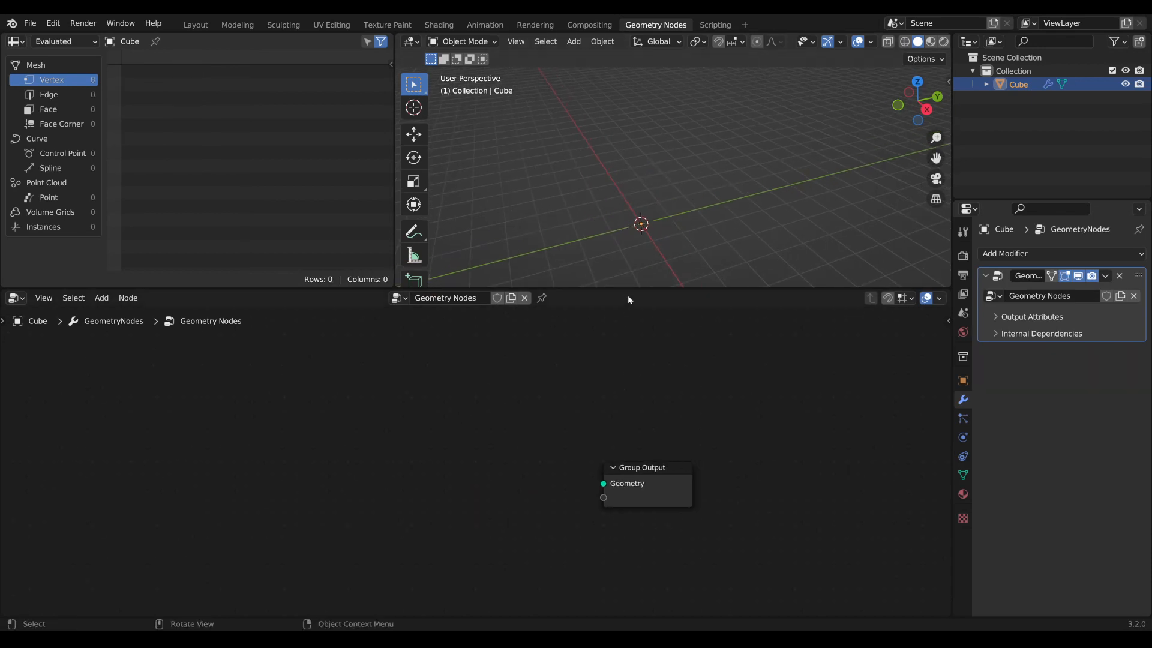
pyautogui.moveTo(628, 291); pyautogui.dragTo(626, 345)
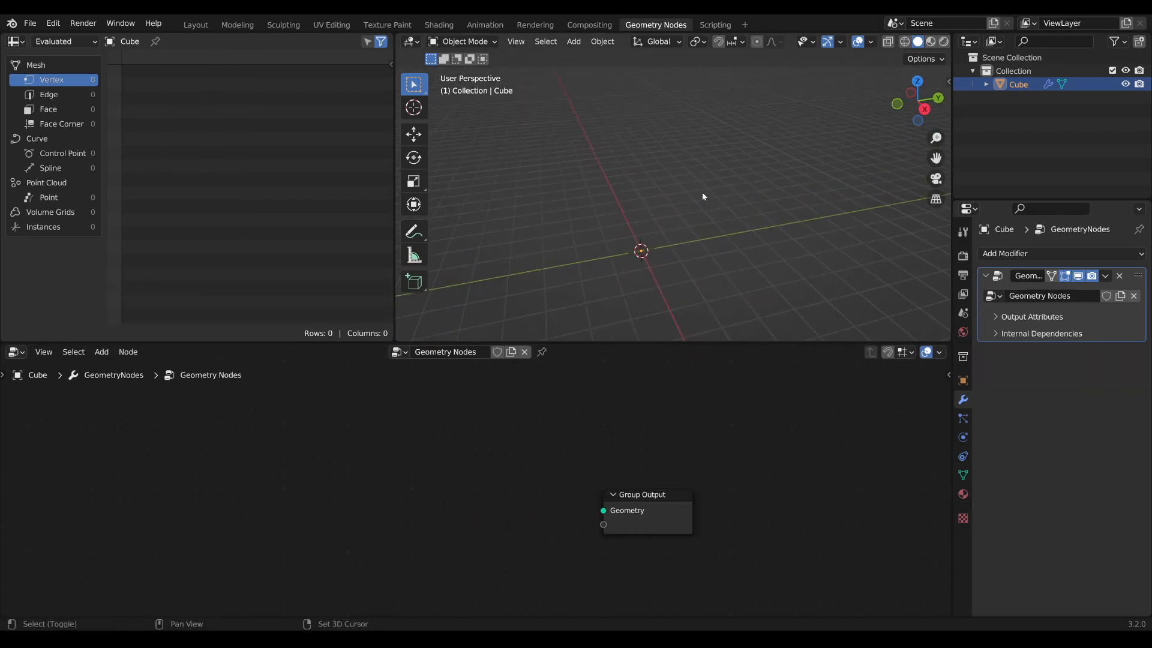
# Add a monkey mesh and move it along the Y axis in the positive direction, away from the origin.
pyautogui.keyDown('shift'); pyautogui.moveTo(642, 272); pyautogui.dragTo(702, 225, button='middle'); pyautogui.keyUp('shift')
pyautogui.hotkey('shift', 'a')
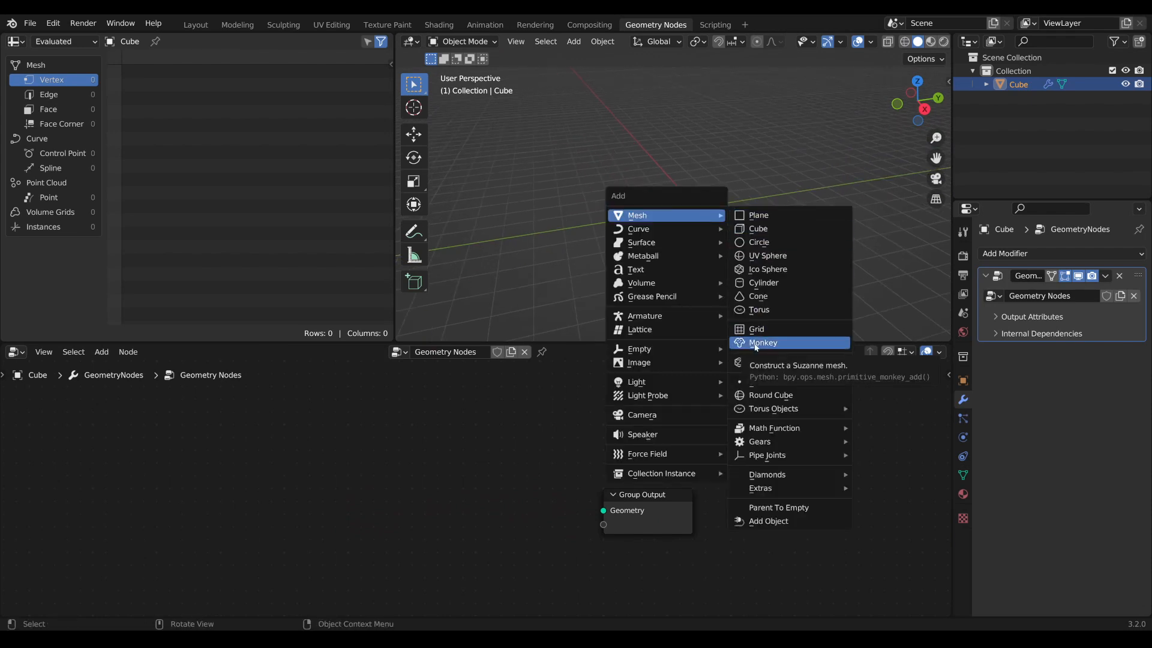
pyautogui.click(755, 347)
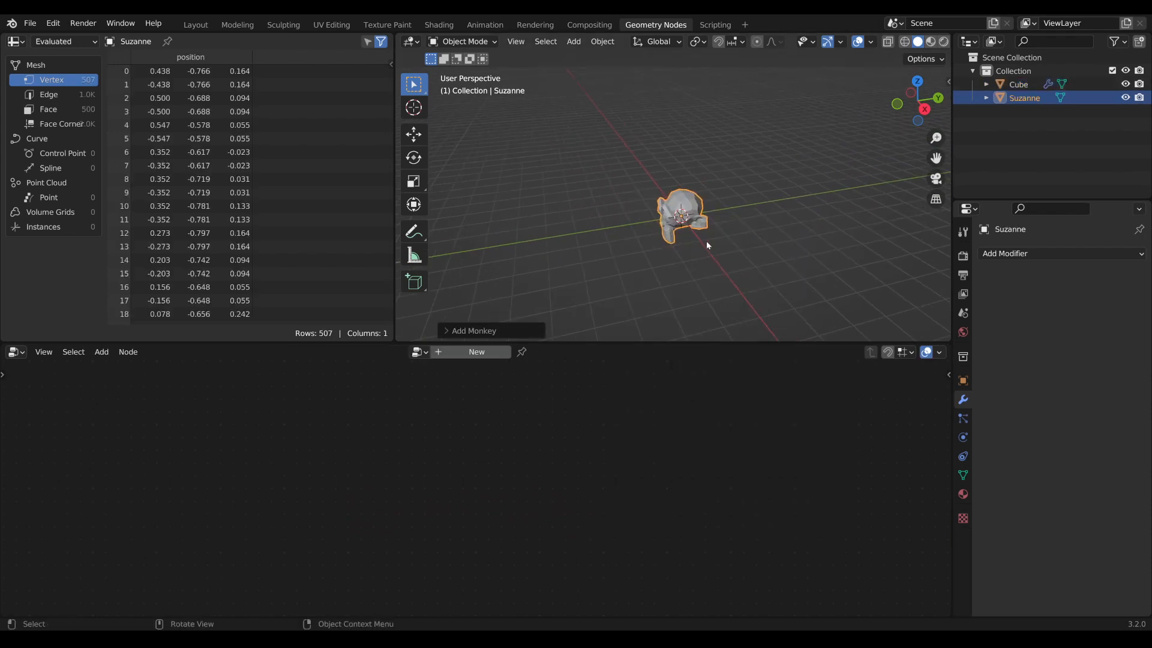
pyautogui.press('g')
pyautogui.press('y')
pyautogui.click(813, 217)
pyautogui.moveTo(813, 218); pyautogui.dragTo(794, 246, button='middle')
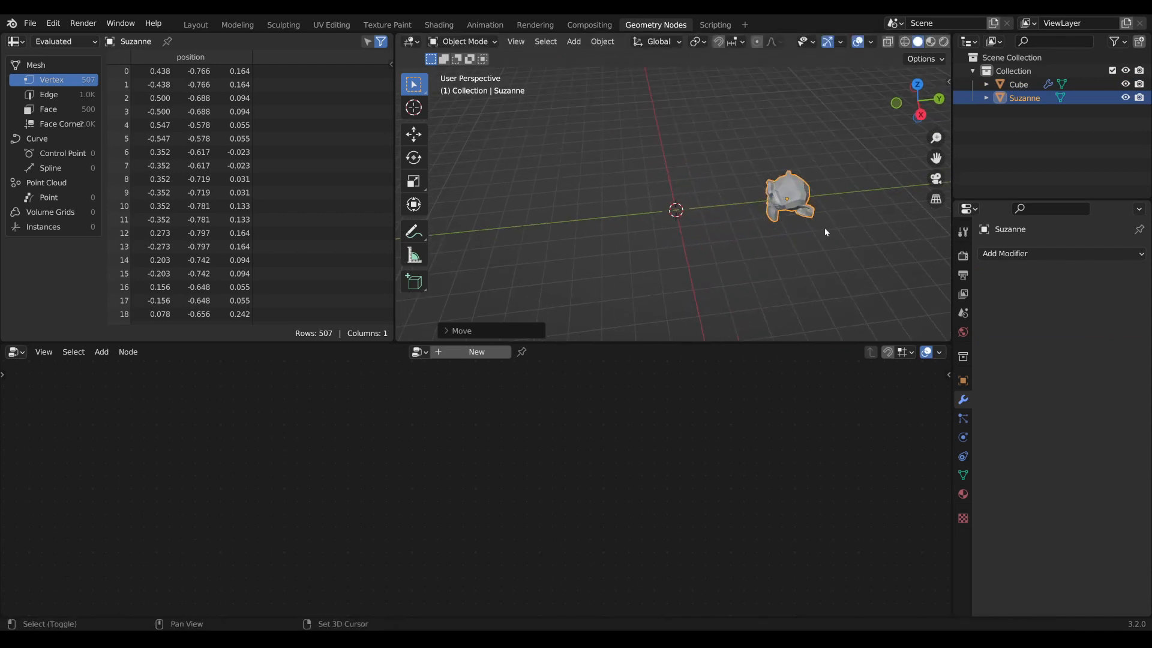
# Duplicate the monkey along Y to the opposite side of the origin and rotate the copy to face inward.
pyautogui.hotkey('shift', 'd')
pyautogui.press('y')
pyautogui.click(613, 219)
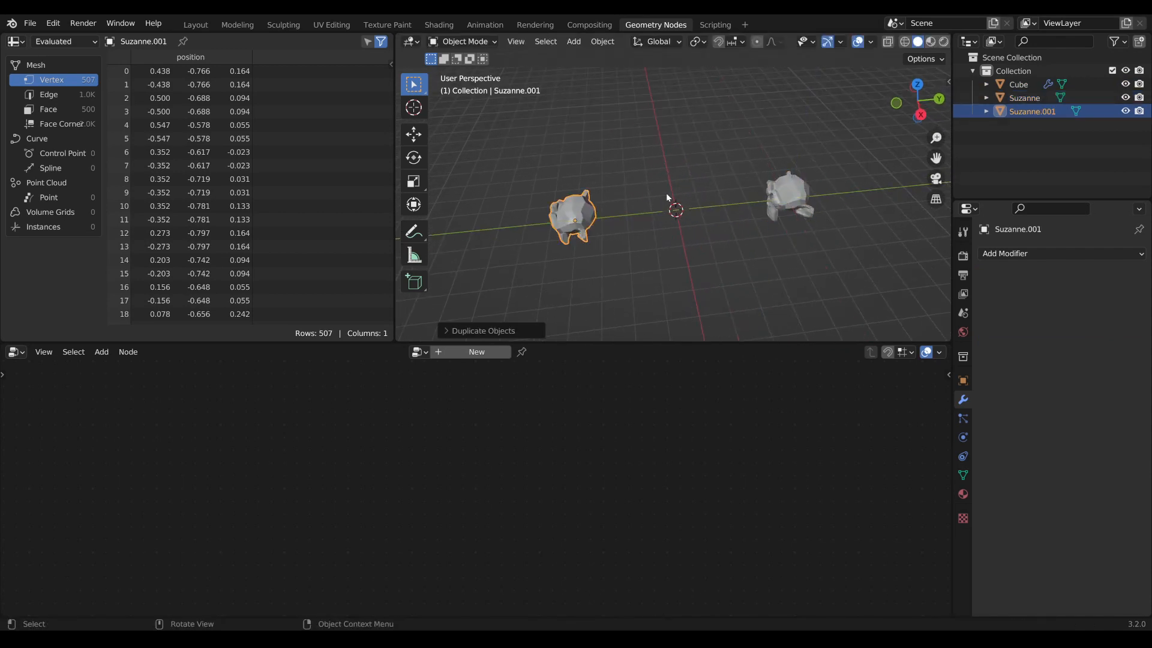
pyautogui.press('r')
pyautogui.press('x')
pyautogui.press('Return')
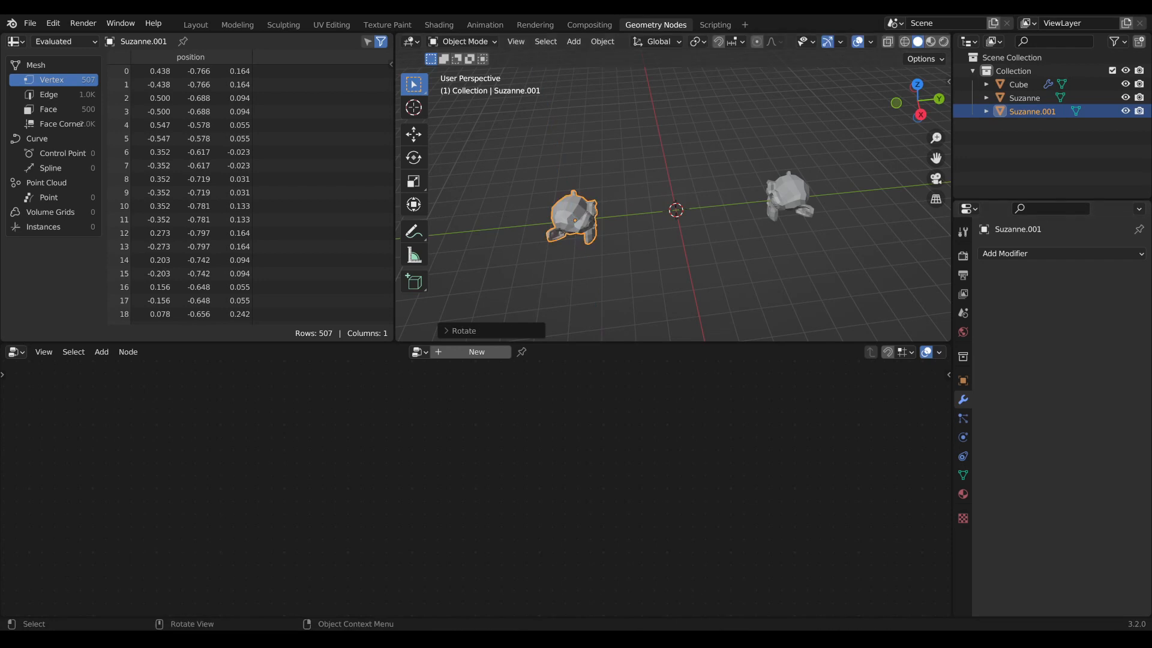
# Duplicate the monkey again, place the copy behind and between the other two, and rotate it toward the centre.
pyautogui.moveTo(823, 243); pyautogui.dragTo(682, 339, button='middle')
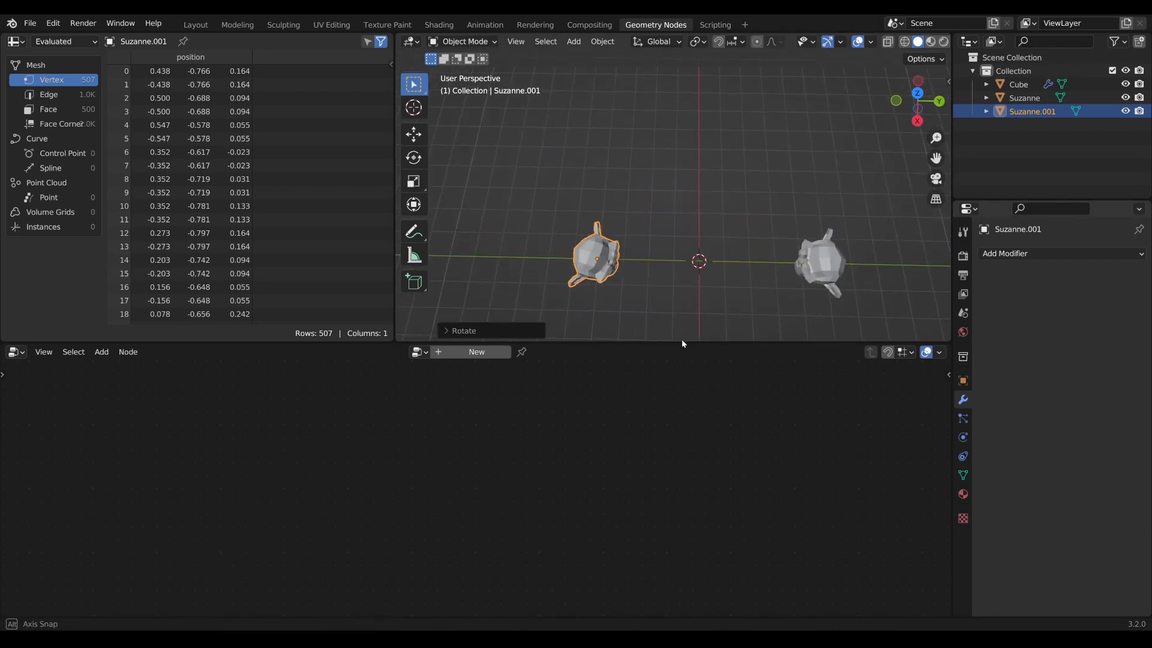
pyautogui.hotkey('shift', 'd')
pyautogui.click(773, 207)
pyautogui.press('Tab')
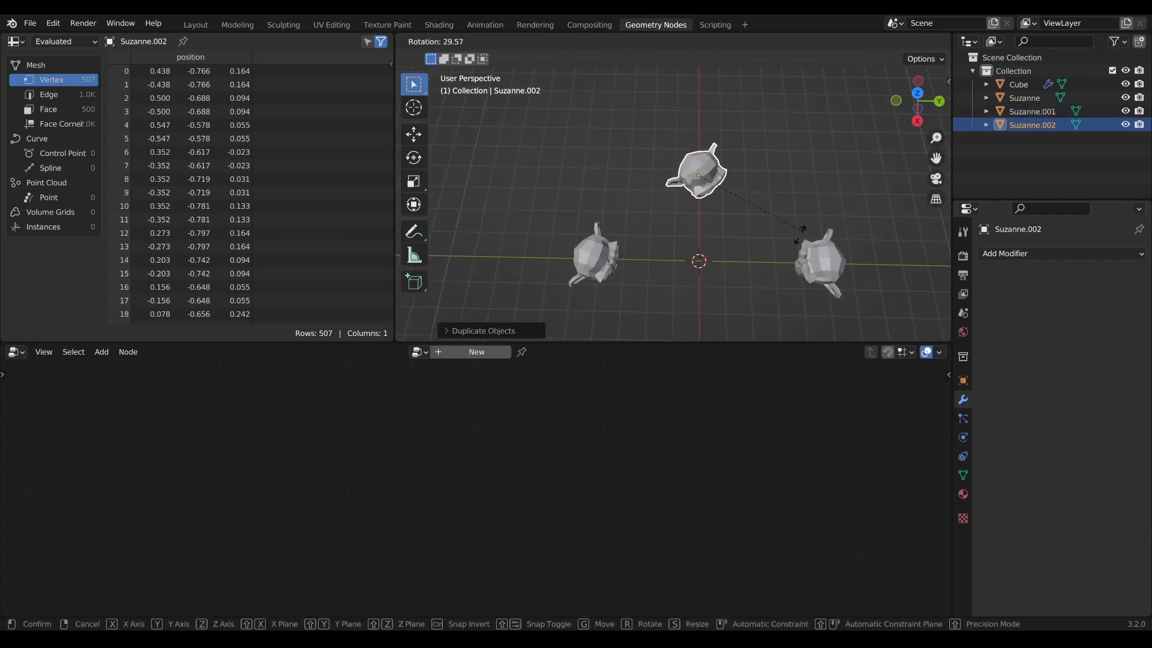
pyautogui.press('Tab')
# Raise the third monkey above the other two, tilt it toward them and scale it up.
pyautogui.moveTo(722, 272); pyautogui.dragTo(600, 225, button='middle')
pyautogui.press('Tab')
pyautogui.press('s')
pyautogui.click(789, 216)
pyautogui.press('Tab')
pyautogui.click(629, 185)
pyautogui.press('Tab')
pyautogui.press('s')
pyautogui.click(673, 245)
pyautogui.press('Tab')
# Move the three monkeys to a new collection named "test" and exclude that collection from the view layer.
pyautogui.keyDown('shift'); pyautogui.click(655, 149); pyautogui.keyUp('shift')
pyautogui.keyDown('shift'); pyautogui.click(744, 193); pyautogui.keyUp('shift')
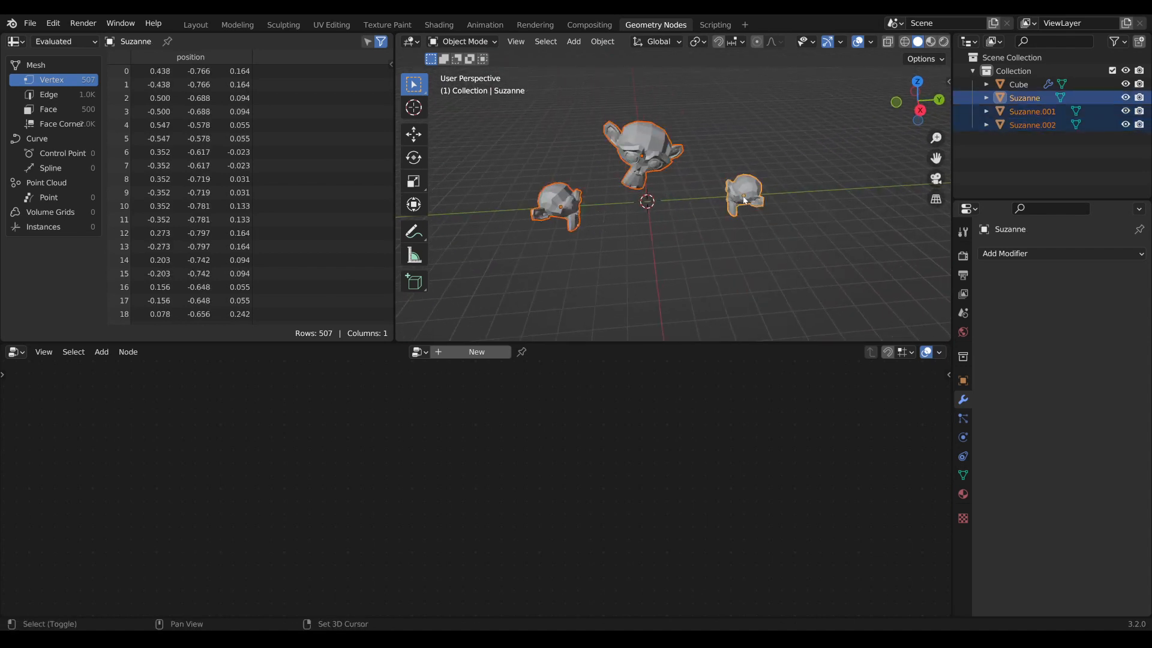
pyautogui.moveTo(744, 193); pyautogui.dragTo(692, 218, button='middle')
pyautogui.press('m')
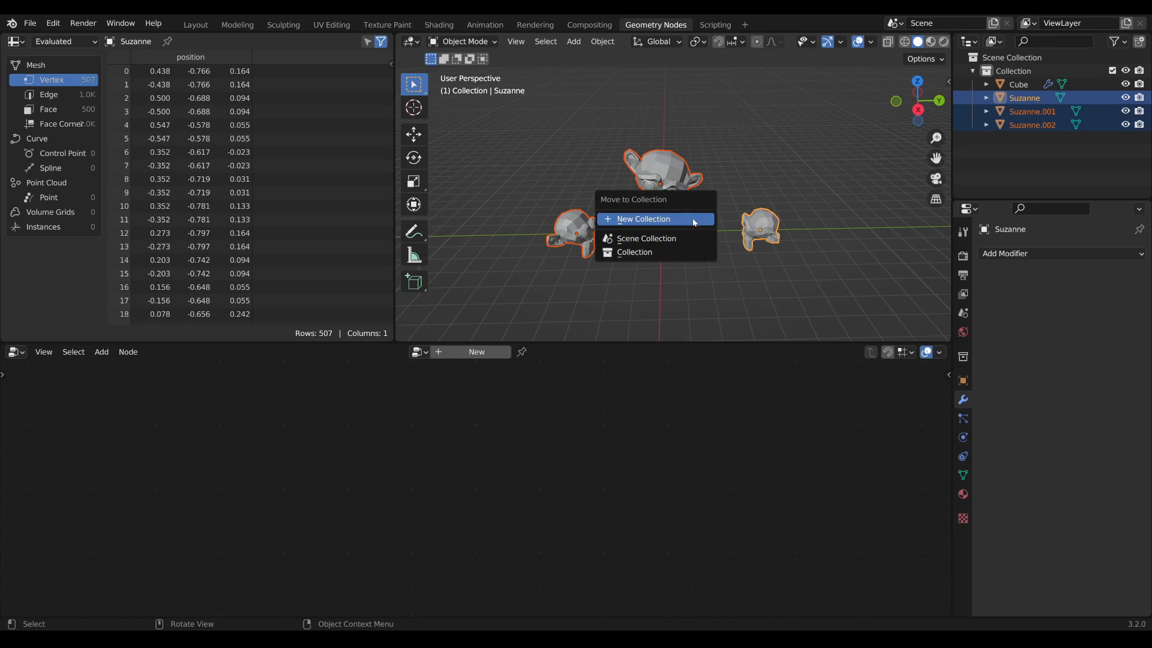
pyautogui.click(693, 220)
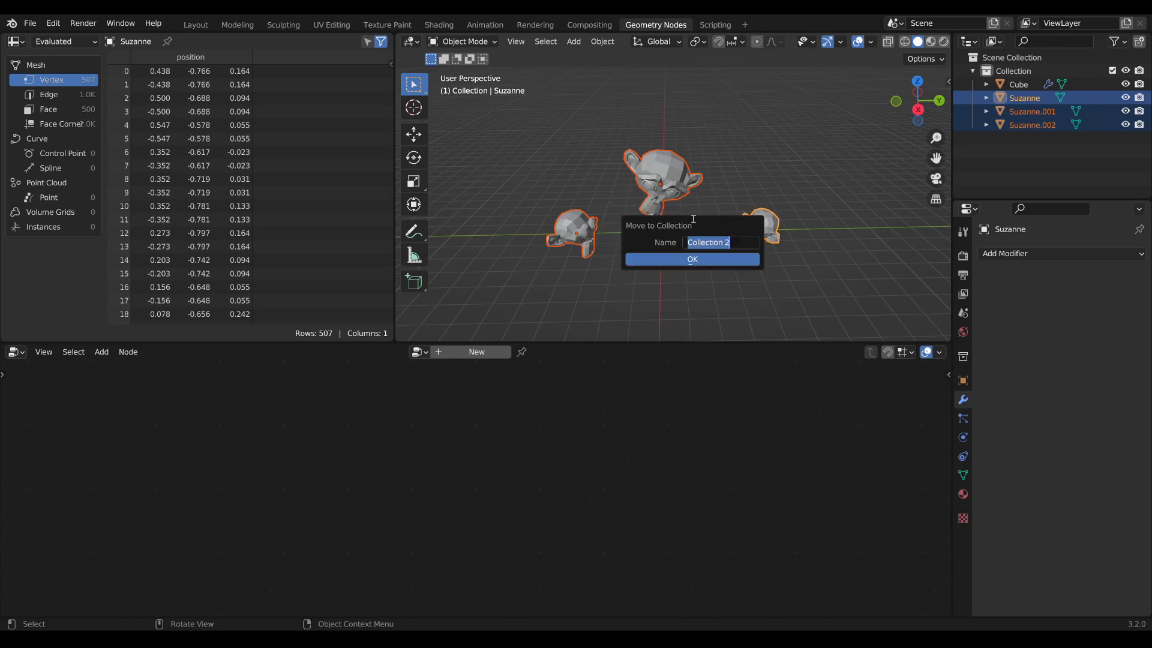
pyautogui.write('test')
pyautogui.click(727, 259)
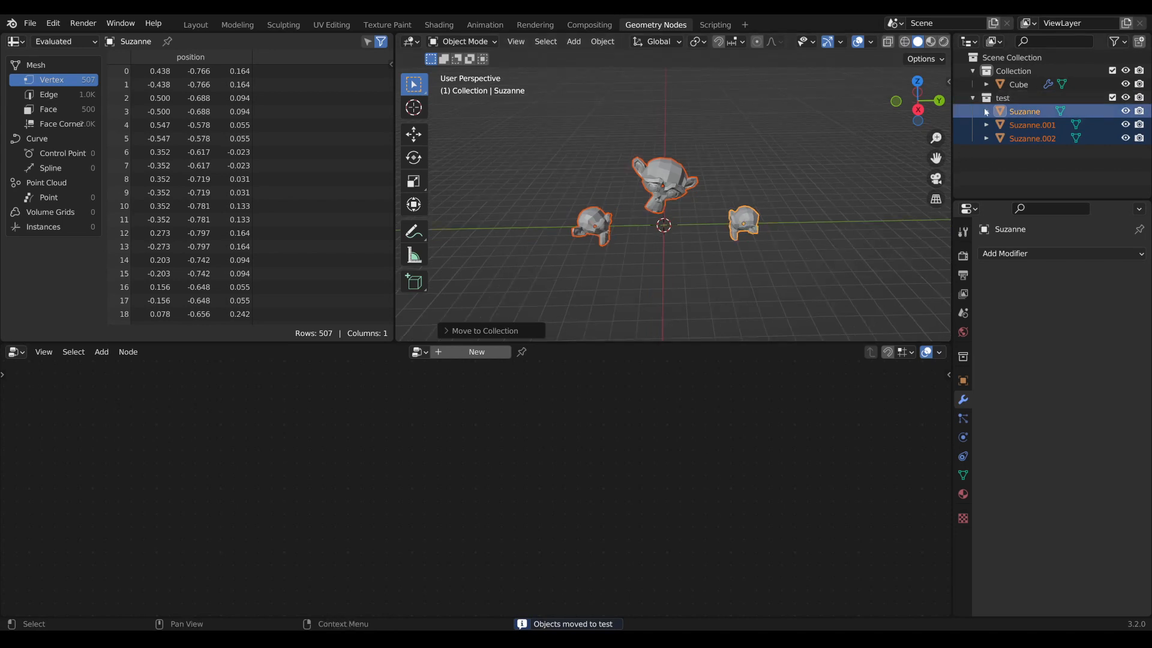
pyautogui.click(1112, 98)
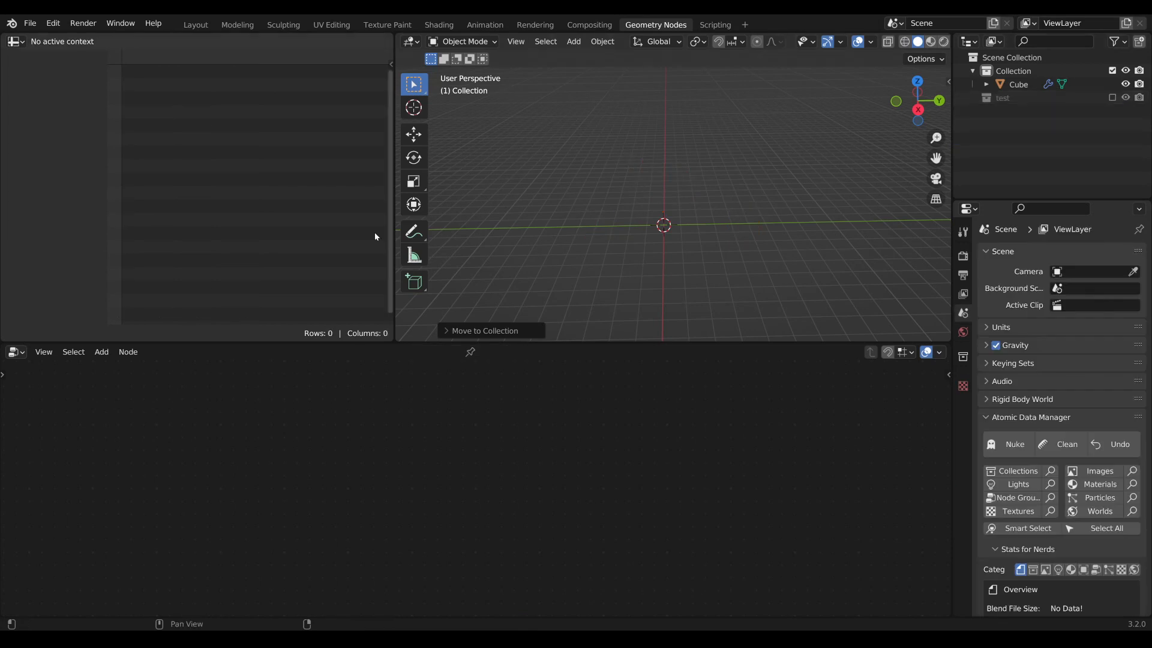
# Add a Collection Info node to the cube's geometry node tree, placed before the Group Output.
pyautogui.click(1017, 85)
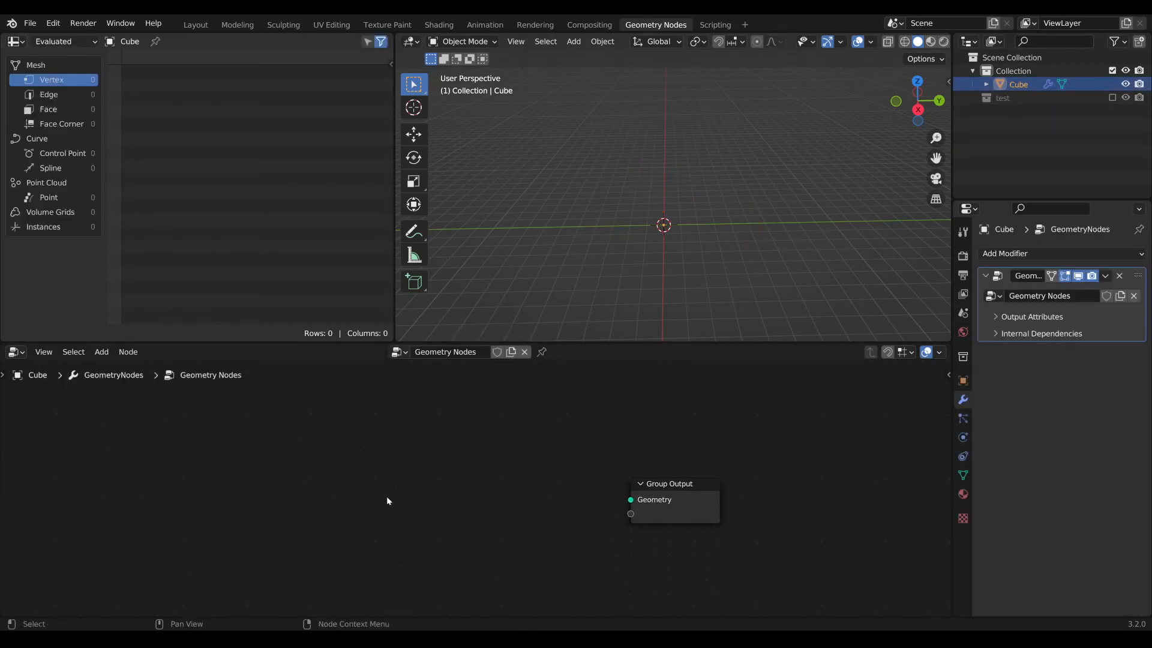
pyautogui.hotkey('shift', 'a')
pyautogui.write('co')
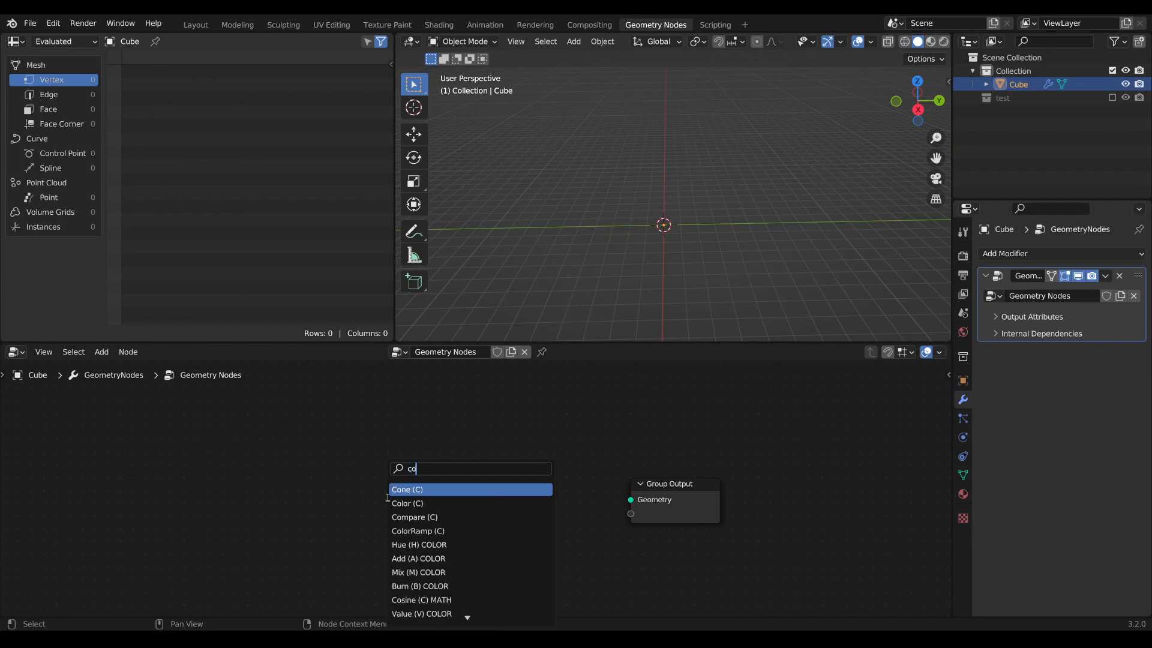
pyautogui.press('Down')
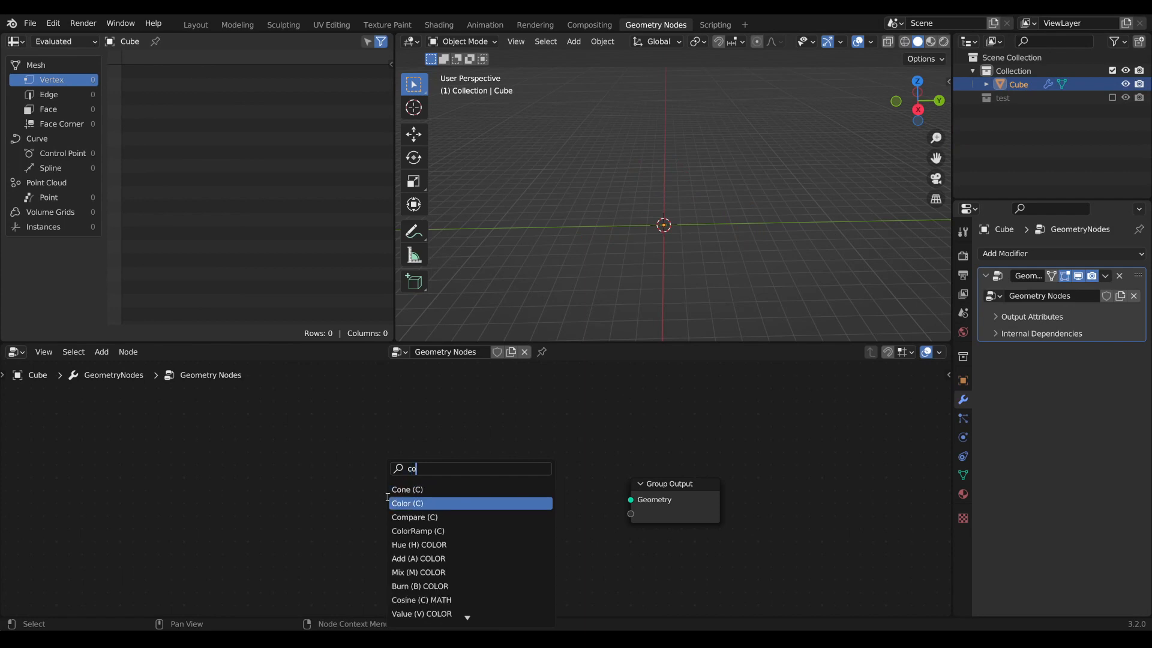
pyautogui.write('l')
pyautogui.press('Up')
pyautogui.press('Up')
pyautogui.press('Return')
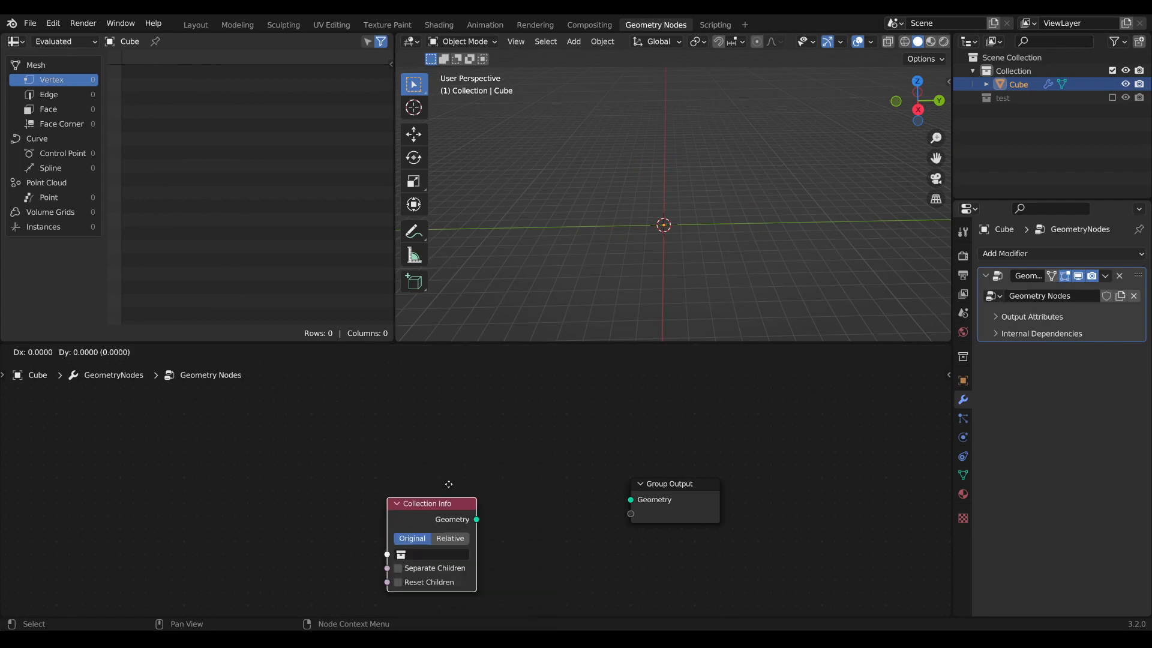
pyautogui.click(411, 438)
# Set the Collection Info node's collection to "test" and connect its Geometry output to the Group Output.
pyautogui.click(396, 503)
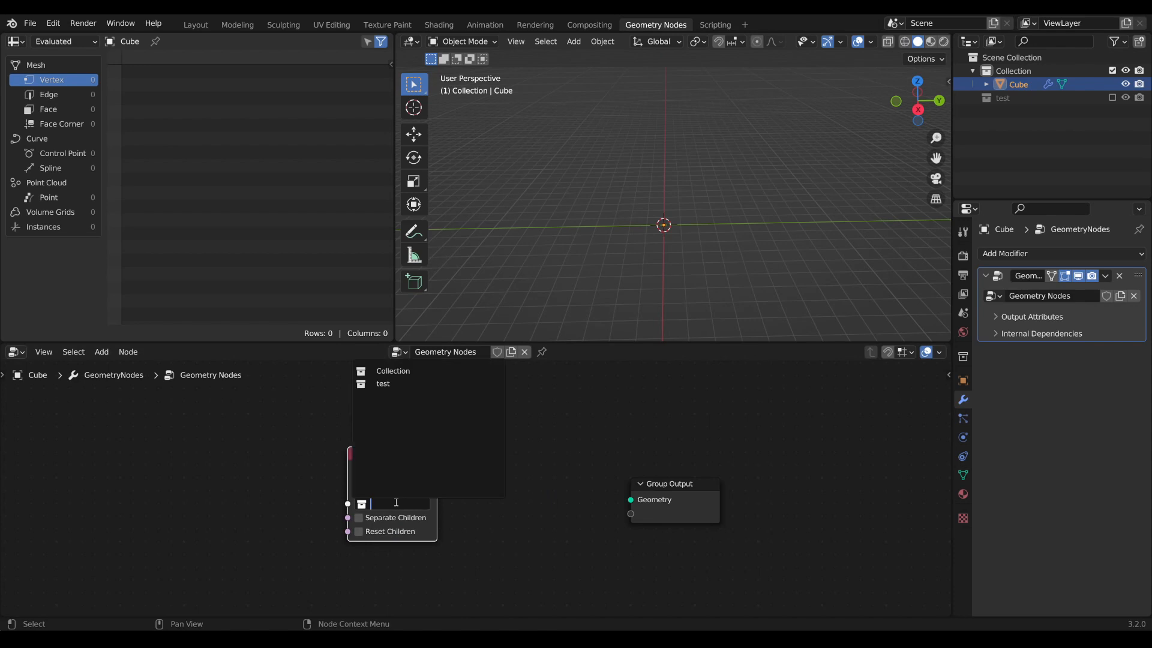
pyautogui.click(384, 383)
pyautogui.moveTo(600, 282); pyautogui.dragTo(625, 244, button='middle')
pyautogui.scroll(4, 625, 243)
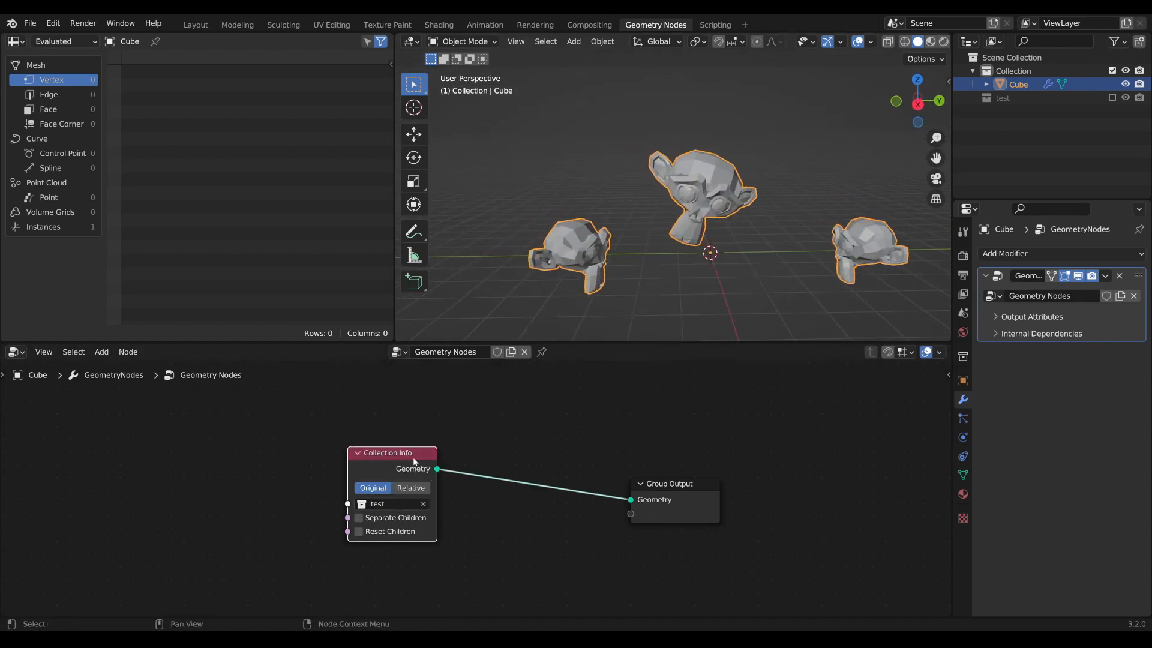
# Space the Collection Info and Group Output nodes farther apart and enlarge the node editor area.
pyautogui.moveTo(415, 463); pyautogui.dragTo(214, 477)
pyautogui.scroll(-2, 670, 204)
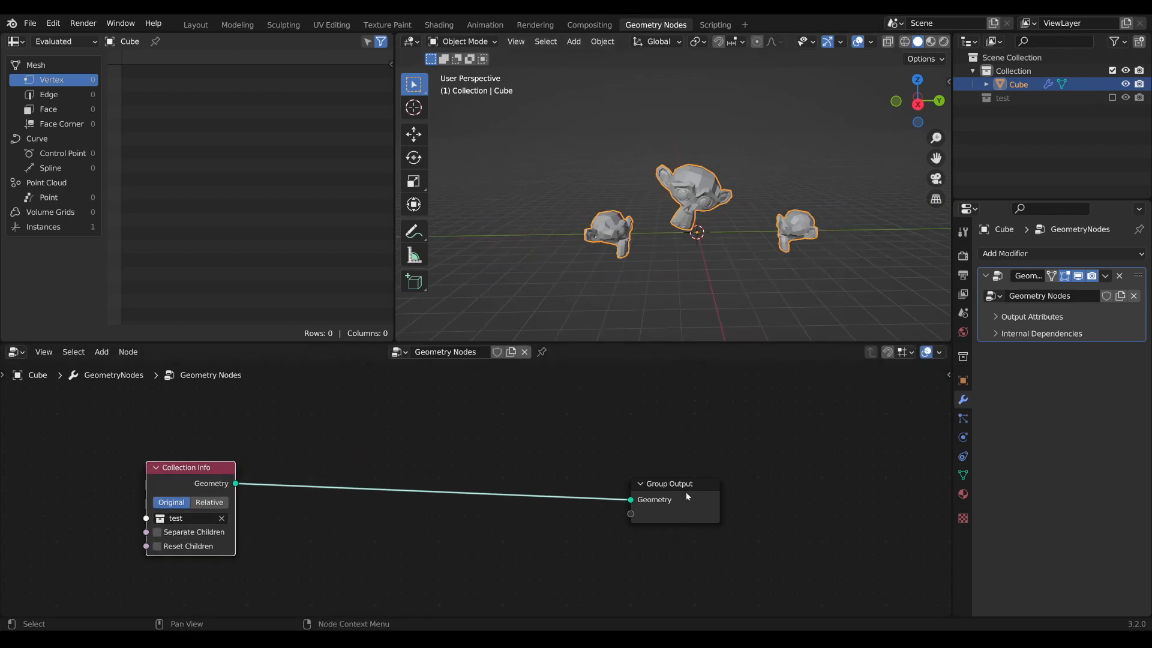
pyautogui.moveTo(686, 492); pyautogui.dragTo(791, 478)
pyautogui.moveTo(558, 343); pyautogui.dragTo(575, 242)
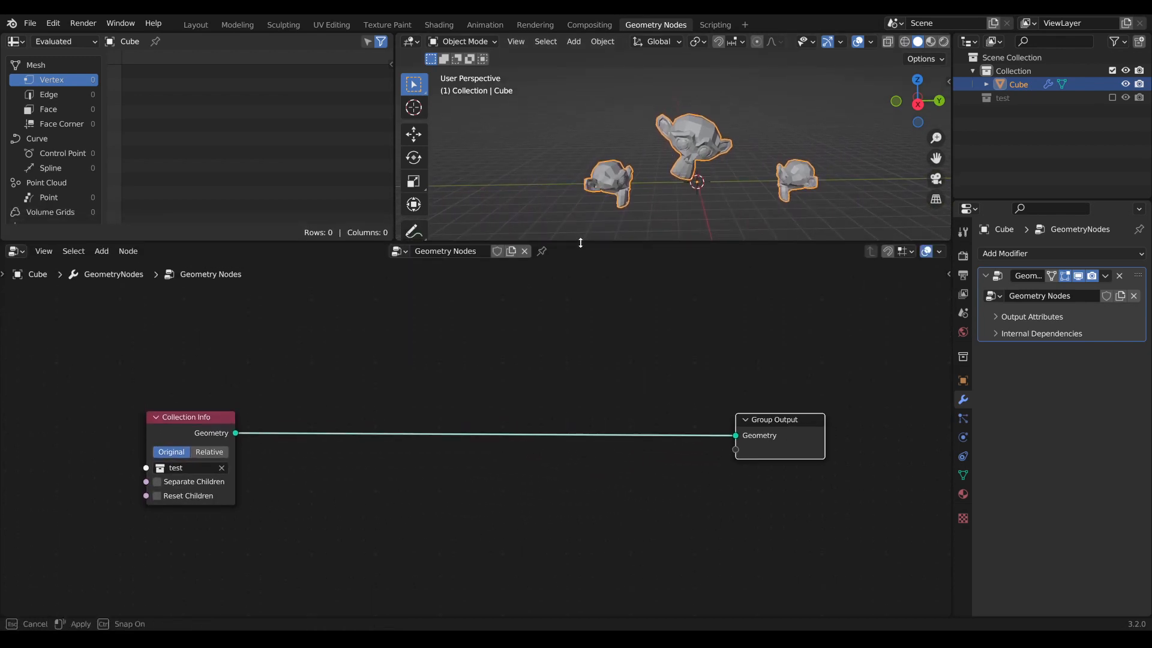
pyautogui.keyDown('shift'); pyautogui.moveTo(571, 216); pyautogui.dragTo(613, 202, button='middle'); pyautogui.keyUp('shift')
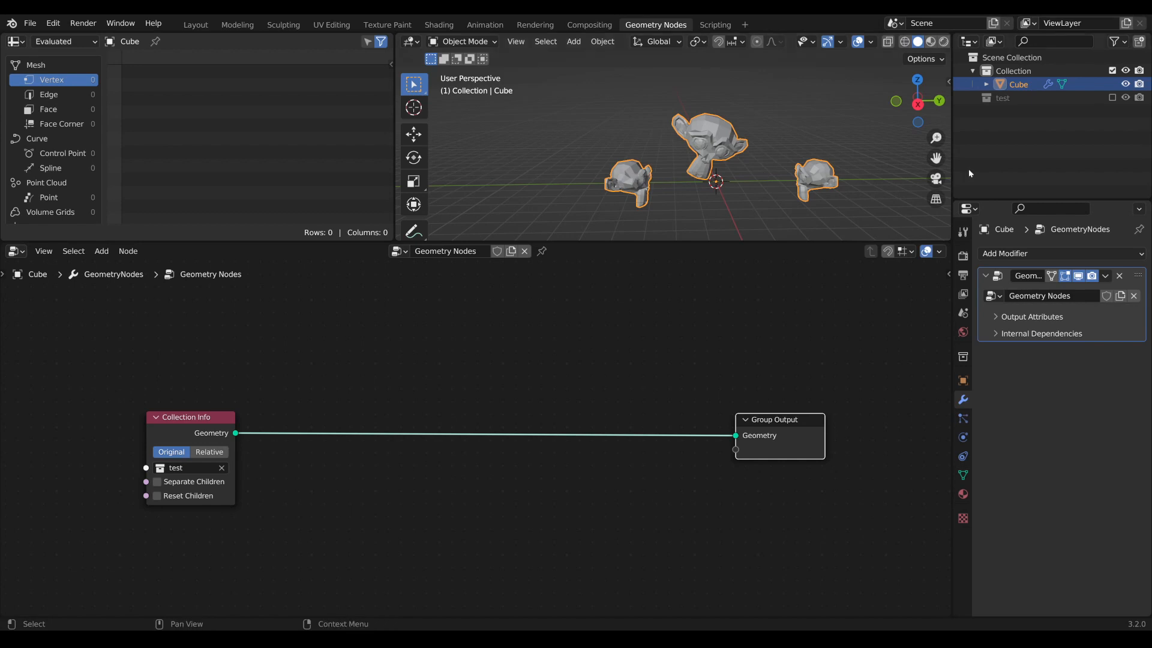
pyautogui.moveTo(440, 402); pyautogui.dragTo(556, 395, button='middle')
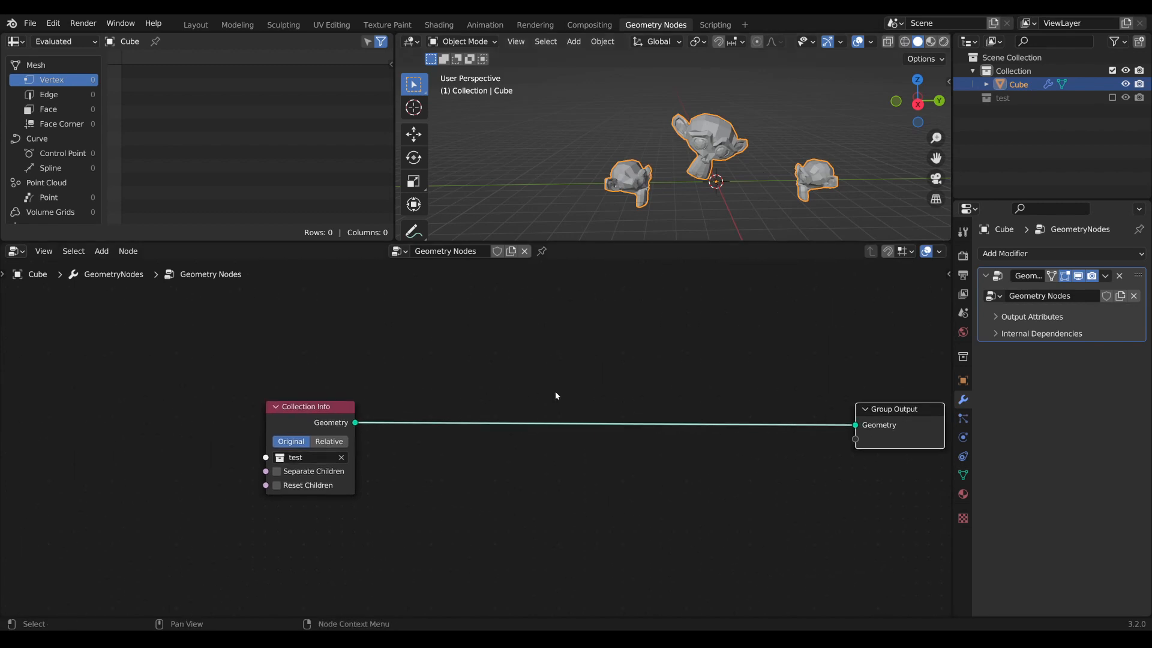
# Insert a Distribute Points on Faces node between Collection Info and Group Output.
pyautogui.press('Tab')
pyautogui.write('dis')
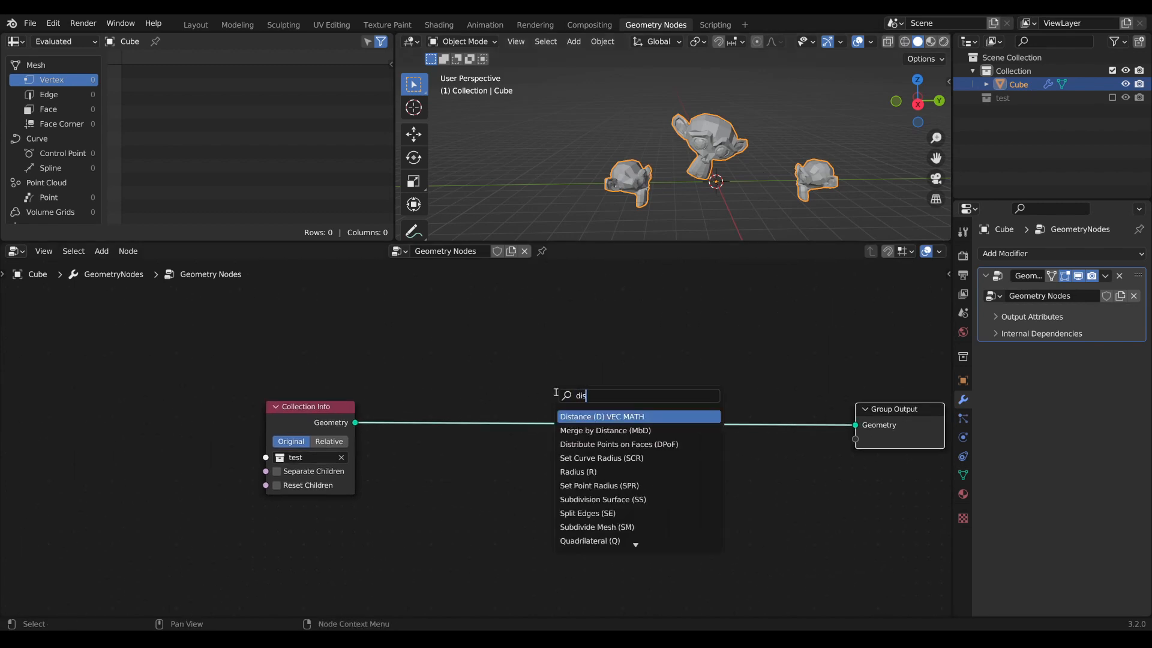
pyautogui.write('tr')
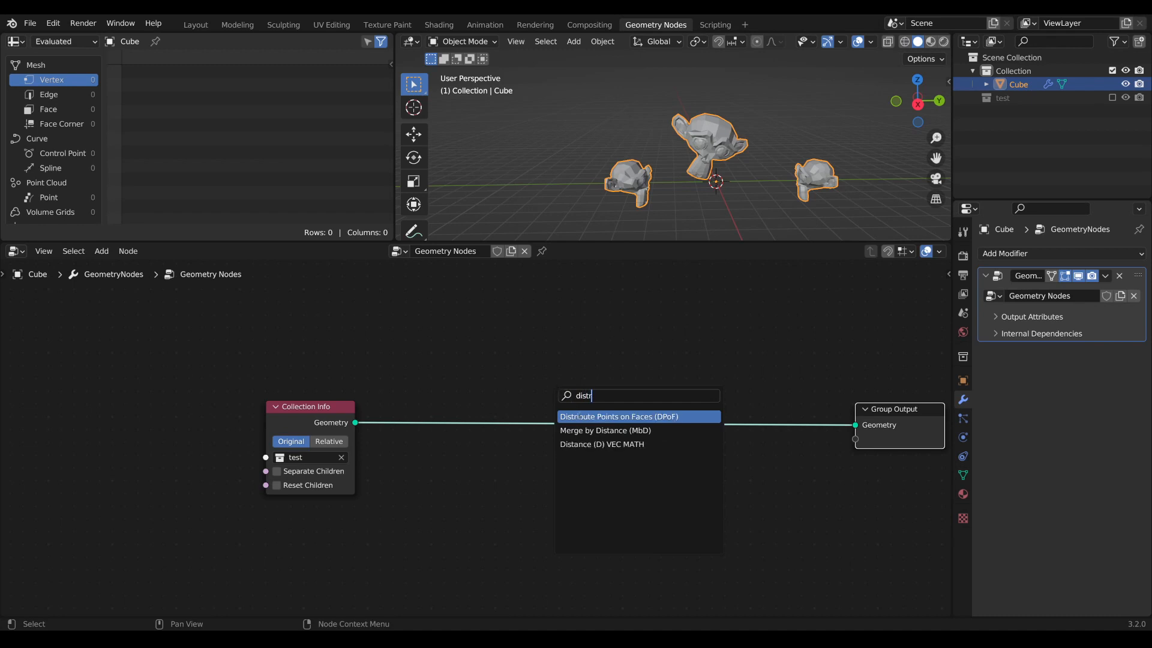
pyautogui.click(579, 416)
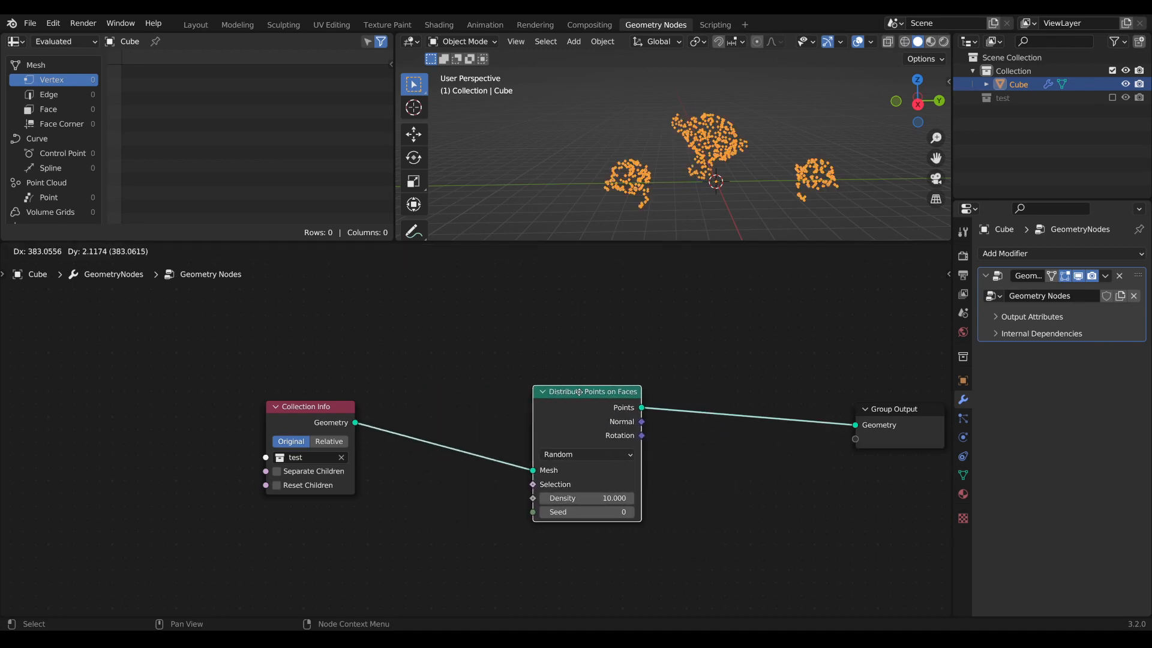
# Place the Distribute Points on Faces node close beside Collection Info and move both nodes farther from the Group Output.
pyautogui.moveTo(579, 392); pyautogui.dragTo(580, 392)
pyautogui.moveTo(331, 408); pyautogui.dragTo(447, 392)
pyautogui.moveTo(655, 358); pyautogui.dragTo(402, 464)
pyautogui.moveTo(606, 395); pyautogui.dragTo(383, 452)
# Add a Mesh Circle node in the empty space above the point distribution nodes.
pyautogui.scroll(-3, 476, 432)
pyautogui.scroll(1, 476, 353)
pyautogui.moveTo(475, 354); pyautogui.dragTo(449, 414, button='middle')
pyautogui.scroll(-2, 464, 445)
pyautogui.hotkey('shift', 'a')
pyautogui.press('s')
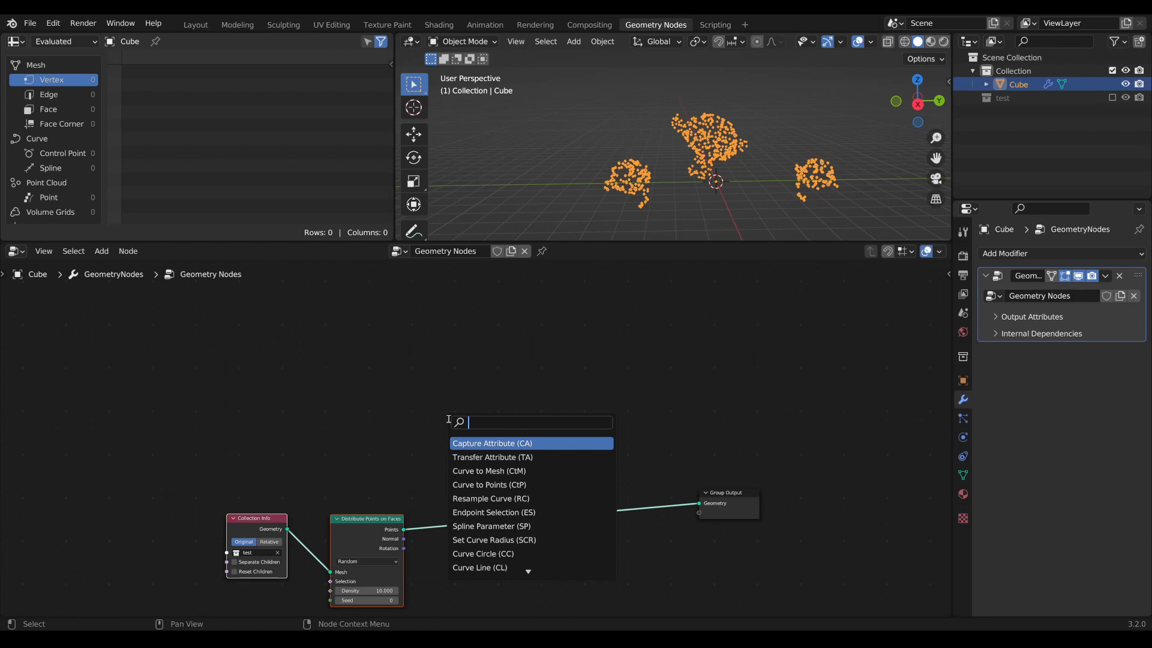
pyautogui.write('me')
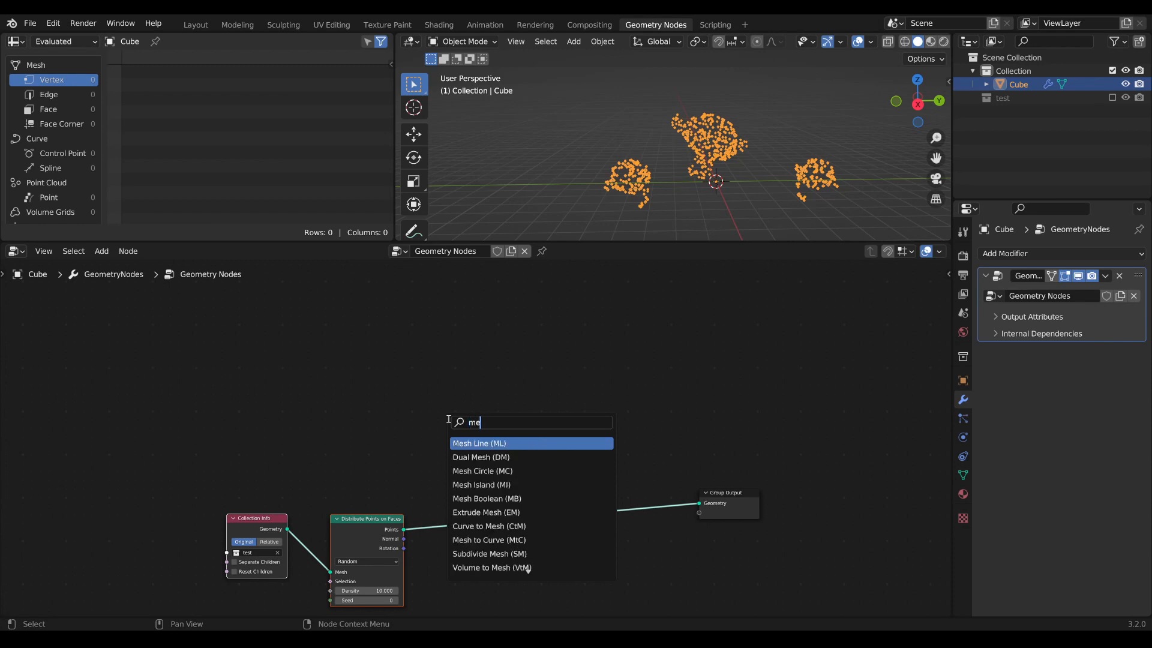
pyautogui.write('sh c')
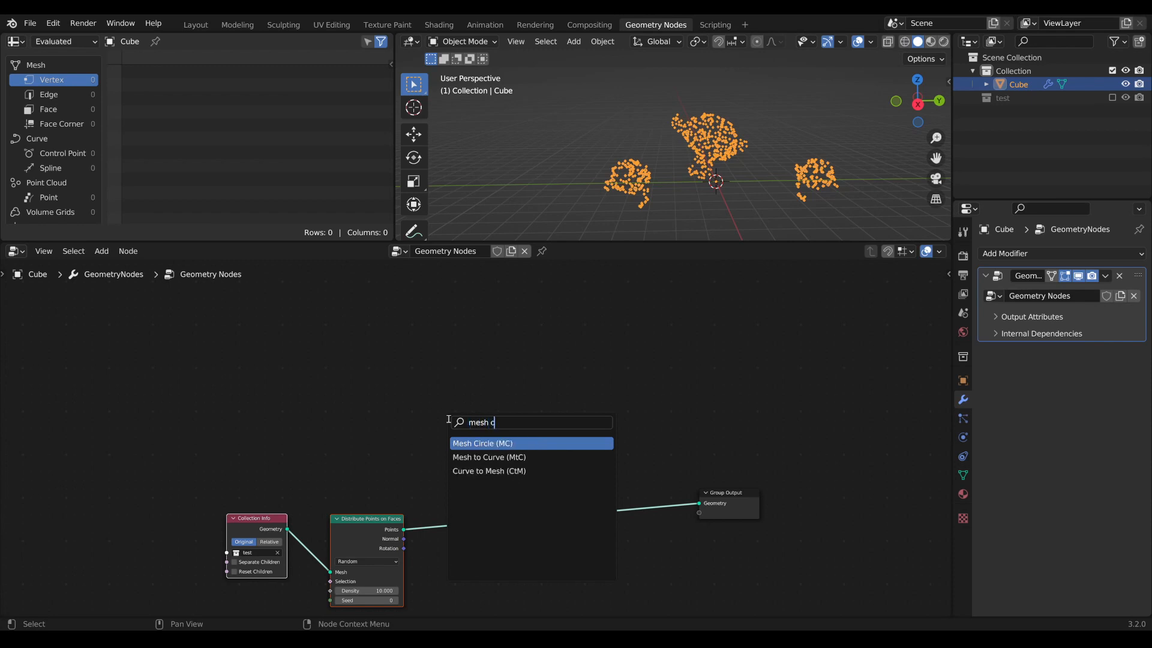
pyautogui.press('Return')
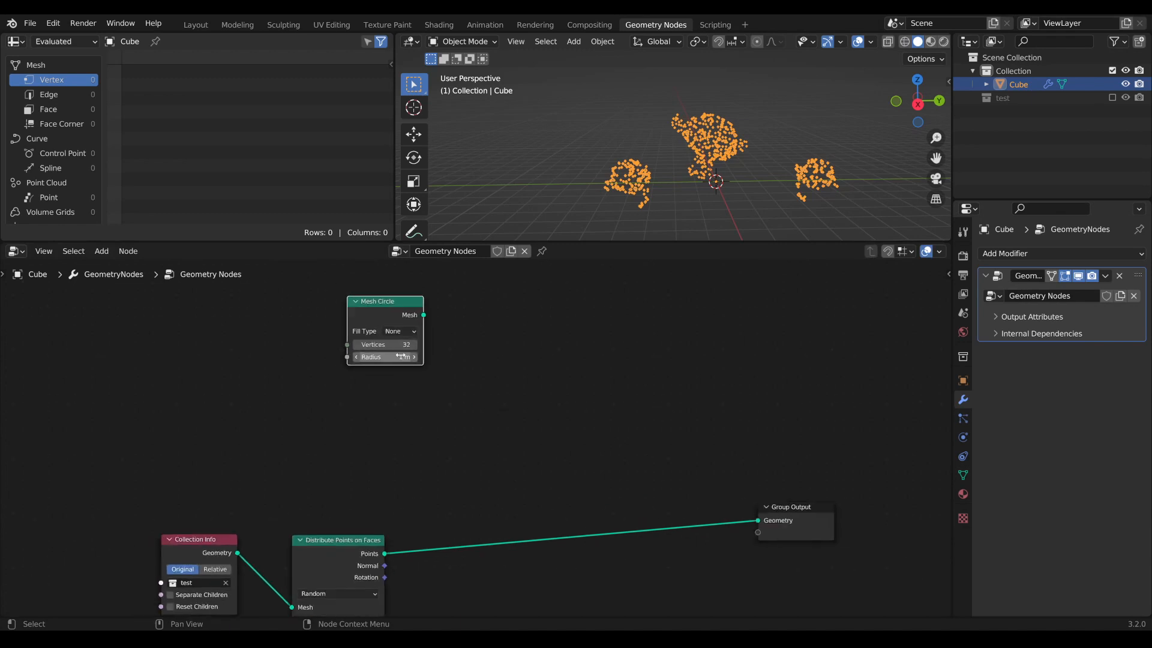
pyautogui.scroll(3, 482, 430)
pyautogui.moveTo(465, 415); pyautogui.dragTo(476, 403, button='middle')
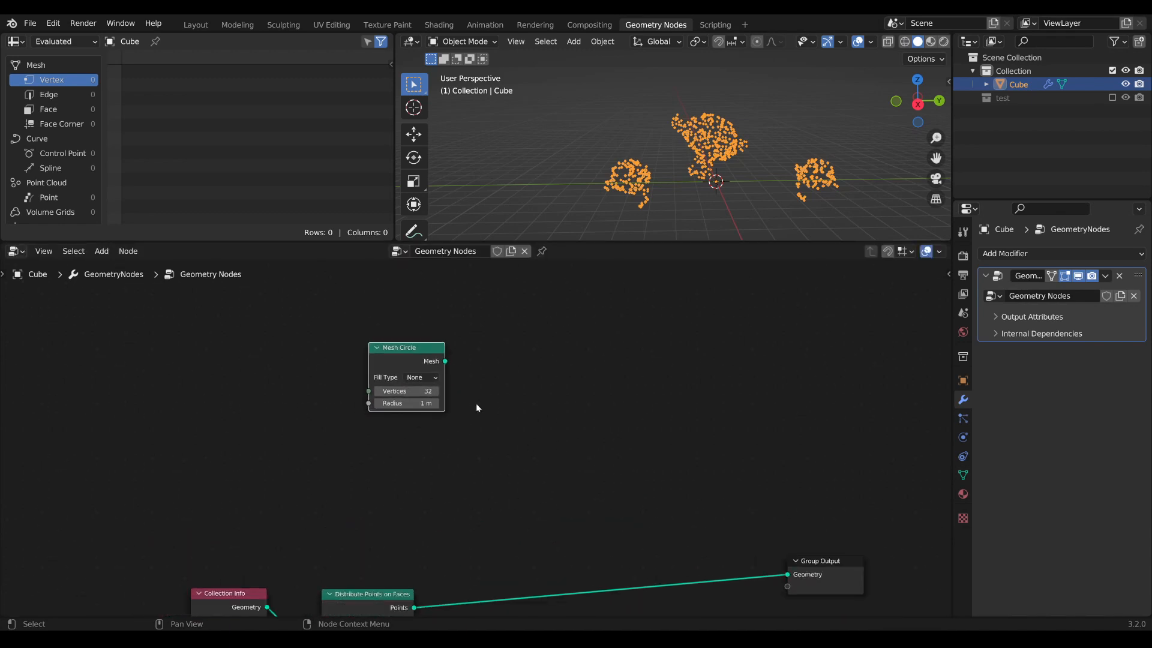
# Add a Split Edges node fed by the Mesh Circle's Mesh output and link its result to the Group Output.
pyautogui.press('Tab')
pyautogui.write('s')
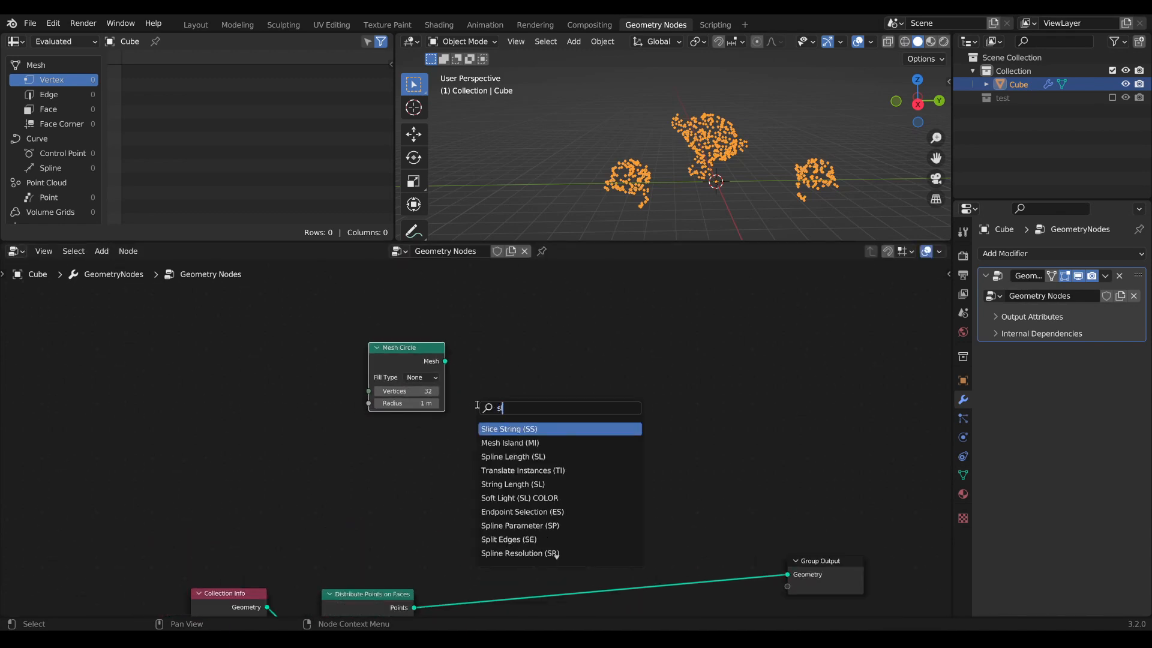
pyautogui.write('p')
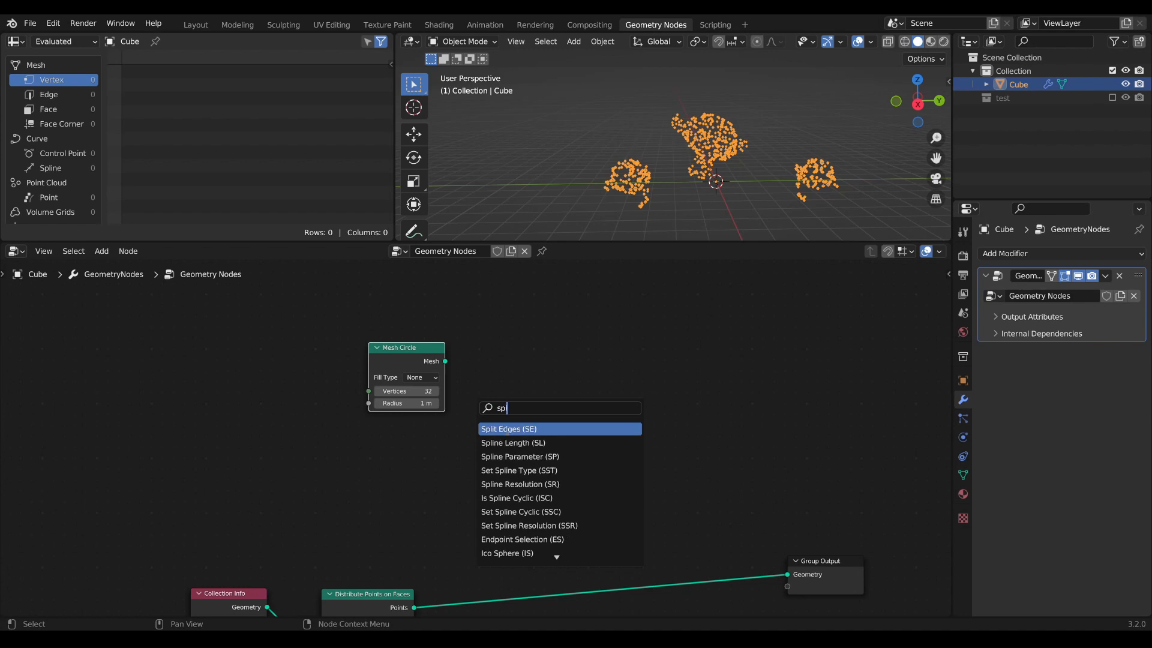
pyautogui.press('Return')
pyautogui.click(479, 363)
pyautogui.moveTo(445, 362); pyautogui.dragTo(477, 382)
pyautogui.keyDown('alt'); pyautogui.keyDown('shift'); pyautogui.click(506, 375); pyautogui.keyUp('shift'); pyautogui.keyUp('alt')
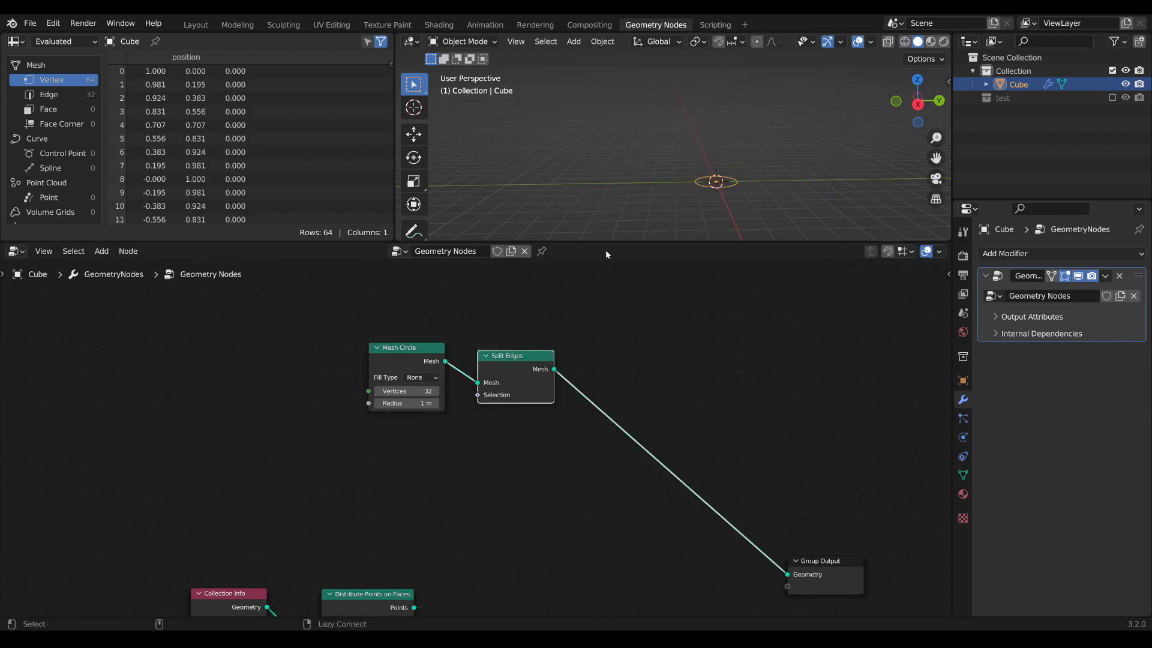
# Zoom in on the circle in the 3D view and align the Split Edges node beside the Mesh Circle node.
pyautogui.scroll(5, 736, 185)
pyautogui.keyDown('shift'); pyautogui.moveTo(729, 202); pyautogui.dragTo(650, 140, button='middle'); pyautogui.keyUp('shift')
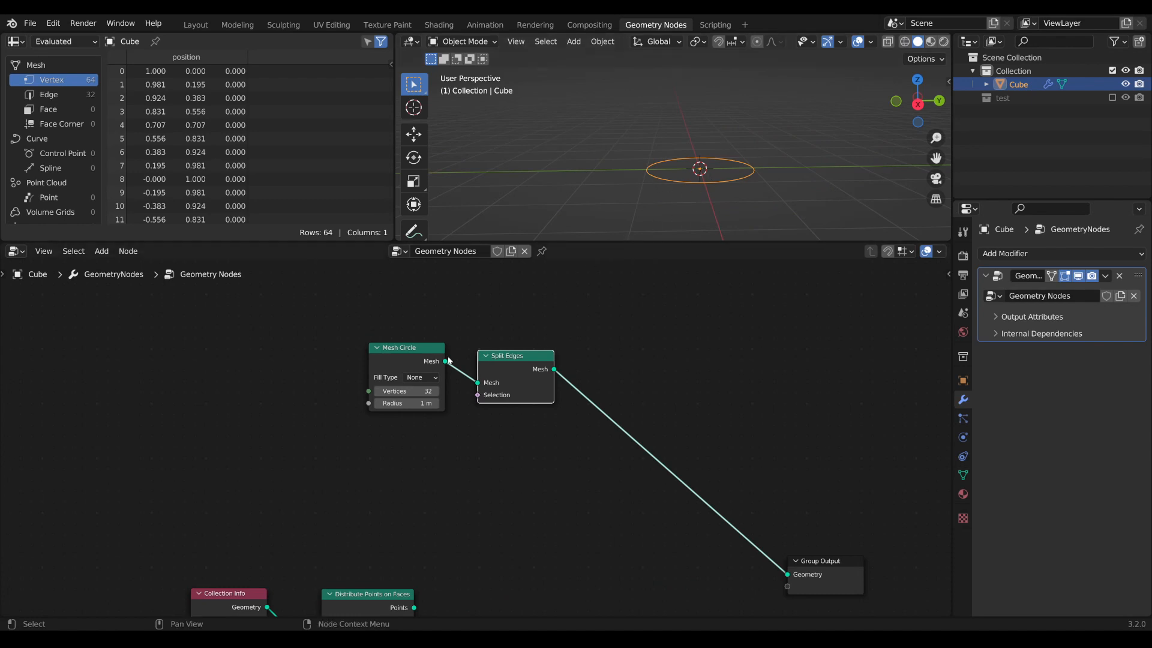
pyautogui.click(408, 360)
pyautogui.scroll(-1, 497, 498)
pyautogui.moveTo(496, 497); pyautogui.dragTo(461, 494, button='middle')
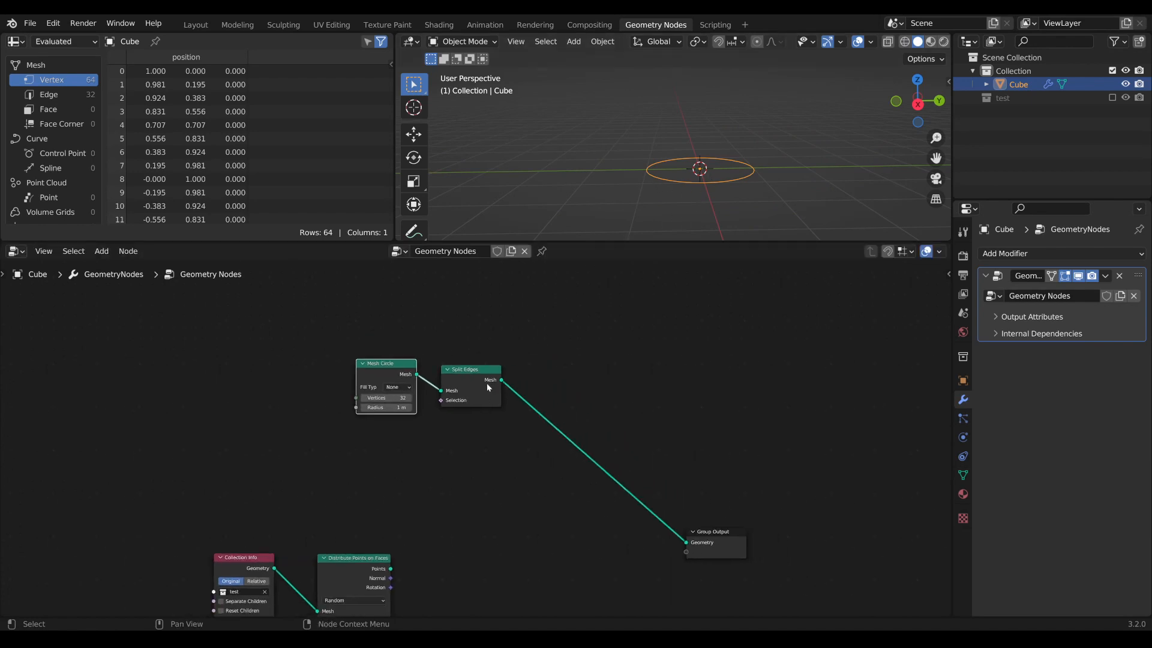
pyautogui.moveTo(488, 387); pyautogui.dragTo(484, 383)
# Reconnect the Points output of Distribute Points on Faces to the Group Output's Geometry and view the points up close.
pyautogui.scroll(-3, 782, 138)
pyautogui.moveTo(608, 328); pyautogui.dragTo(612, 316, button='middle')
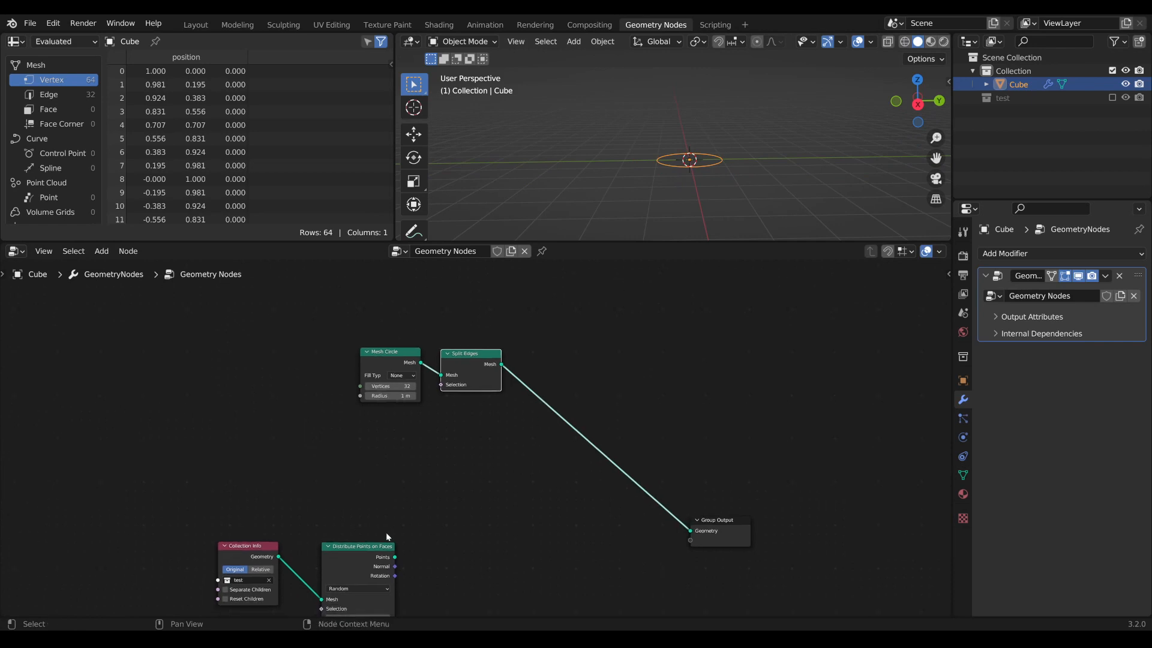
pyautogui.moveTo(395, 557); pyautogui.dragTo(689, 531)
pyautogui.moveTo(664, 114); pyautogui.dragTo(567, 168, button='middle')
pyautogui.scroll(1, 603, 185)
pyautogui.scroll(1, 568, 165)
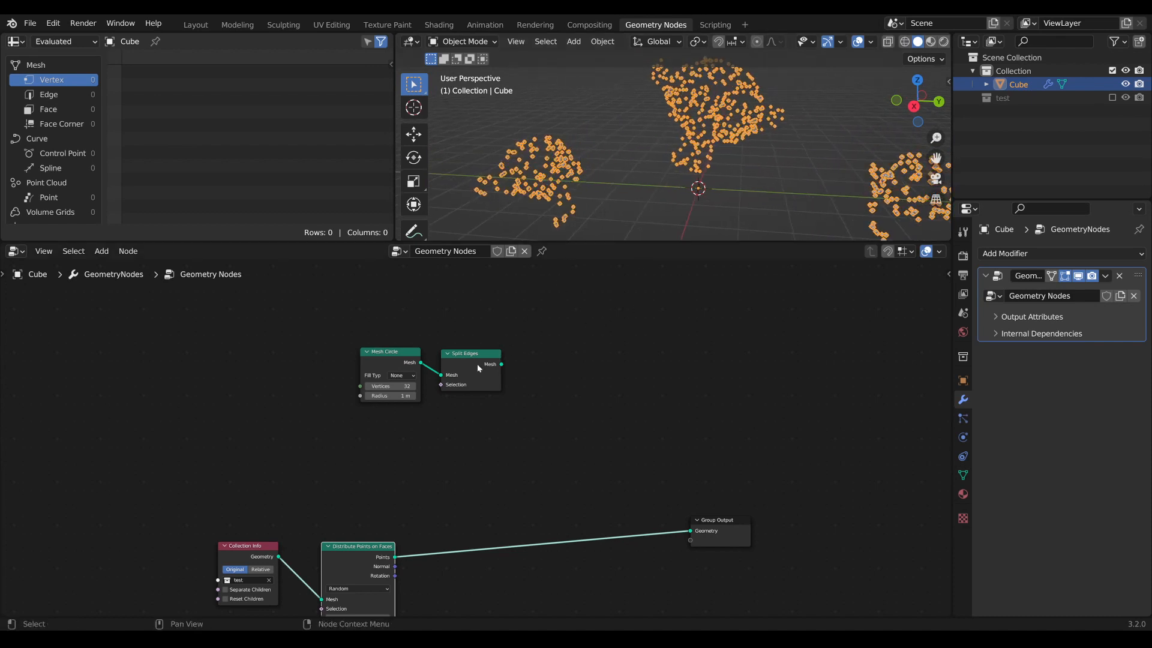
# Add a Set Position node and connect the Split Edges Mesh output to its Geometry input.
pyautogui.moveTo(477, 364); pyautogui.dragTo(475, 365)
pyautogui.moveTo(543, 362); pyautogui.dragTo(522, 363, button='middle')
pyautogui.press('Tab')
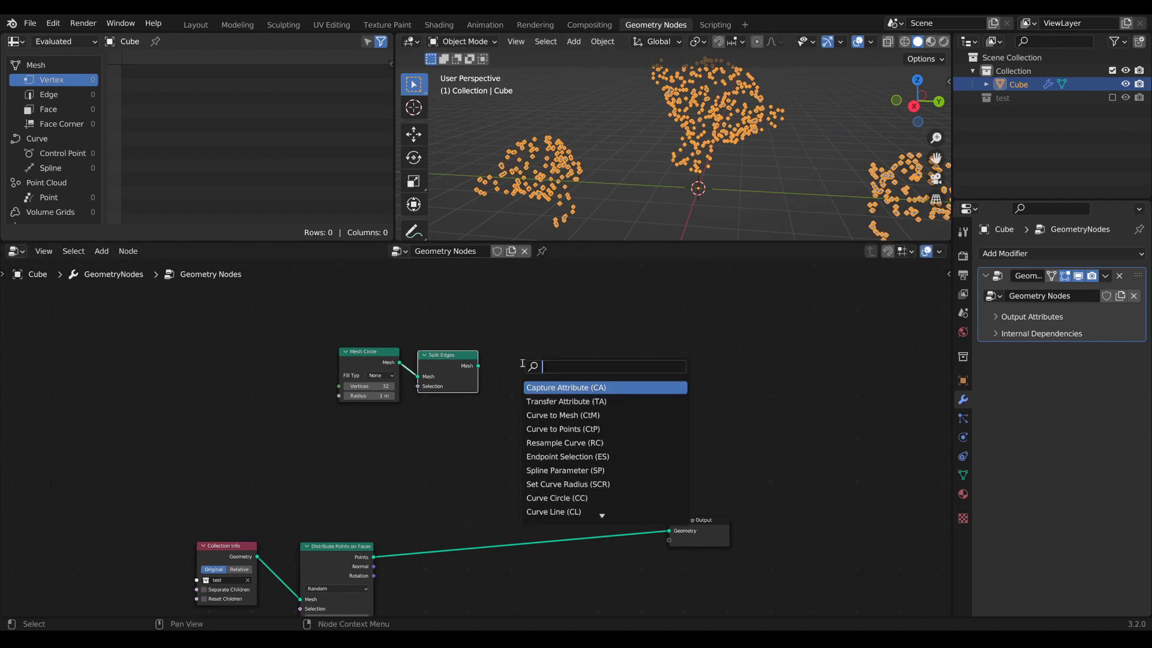
pyautogui.write('set')
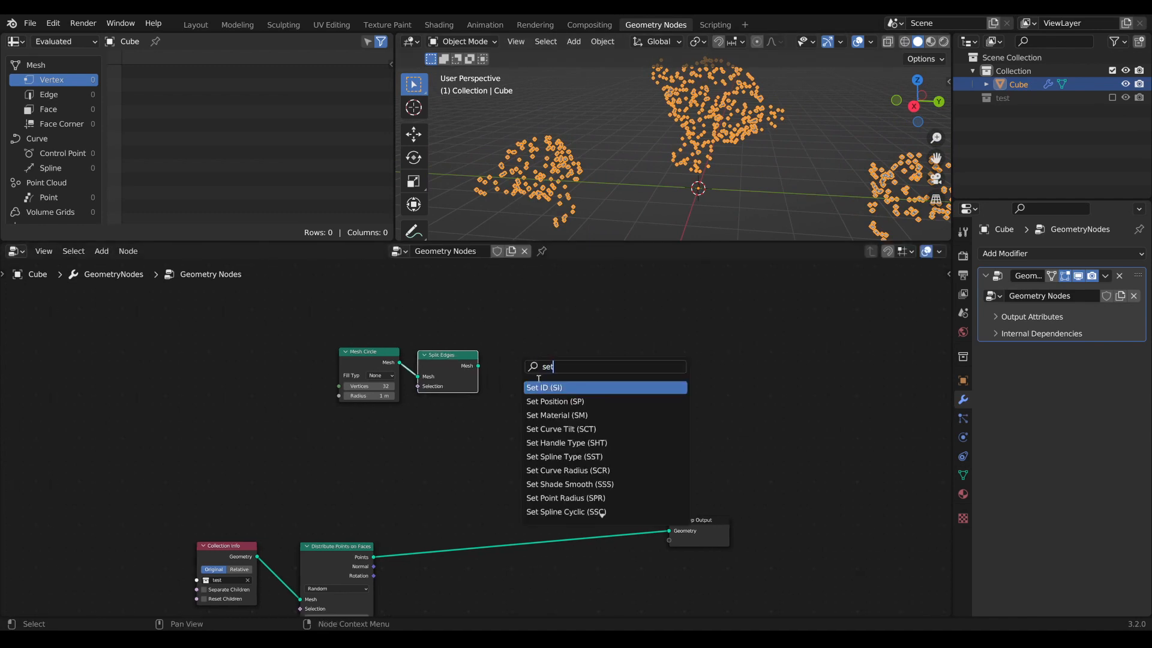
pyautogui.click(543, 402)
pyautogui.click(616, 382)
pyautogui.moveTo(480, 366); pyautogui.dragTo(596, 369)
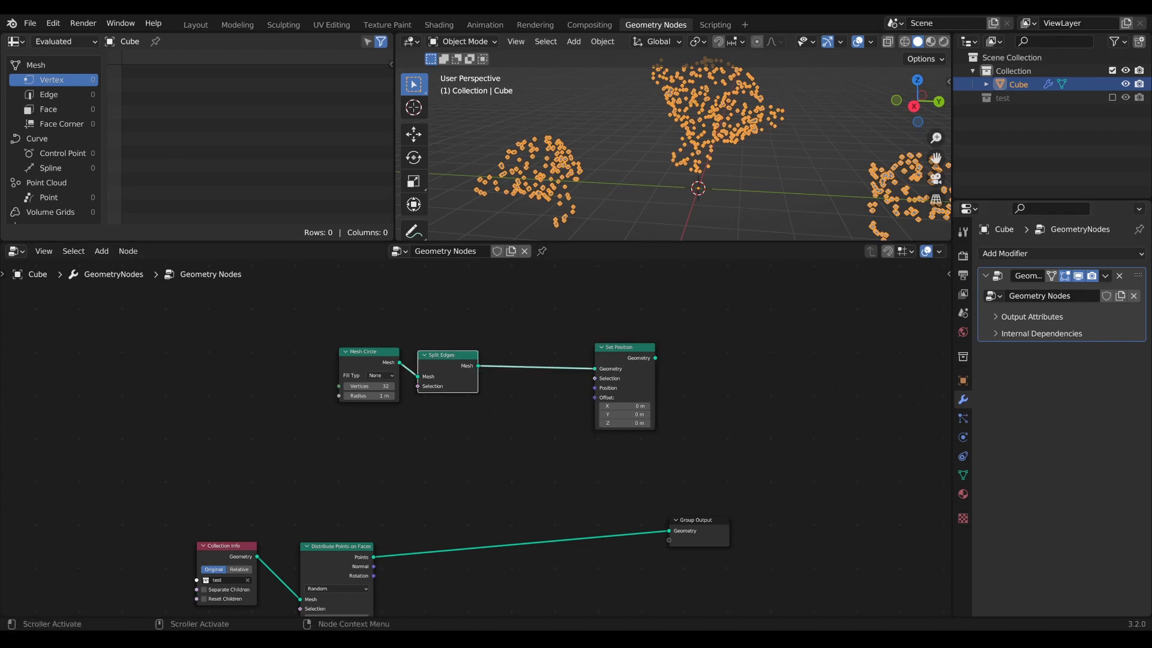
# Enlarge the 3D viewport area slightly and tidy the spacing of the Set Position and Split Edges nodes.
pyautogui.moveTo(730, 442)
pyautogui.mouseDown(button='middle')
pyautogui.moveTo(704, 442)
pyautogui.moveTo(733, 442)
pyautogui.mouseUp(button='middle')
pyautogui.moveTo(643, 241)
pyautogui.mouseDown()
pyautogui.moveTo(643, 223)
pyautogui.moveTo(644, 275)
pyautogui.moveTo(643, 254)
pyautogui.mouseUp()
pyautogui.moveTo(557, 375); pyautogui.dragTo(550, 348, button='middle')
pyautogui.scroll(-2, 549, 346)
pyautogui.scroll(2, 550, 347)
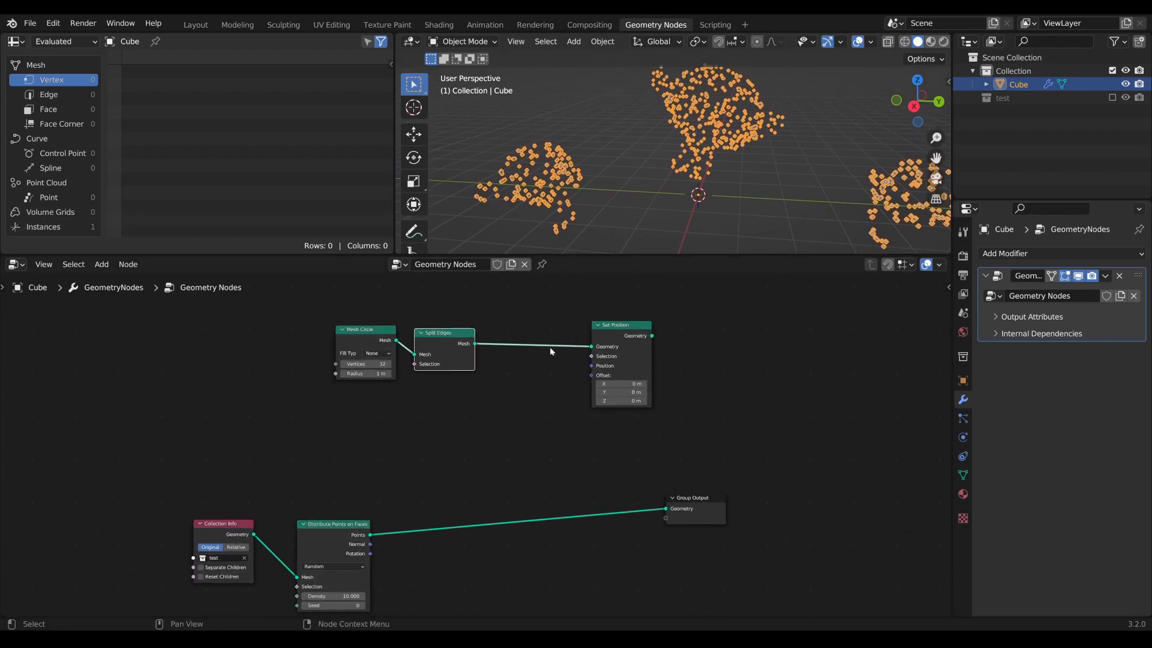
pyautogui.scroll(-1, 550, 347)
pyautogui.moveTo(624, 330); pyautogui.dragTo(600, 336)
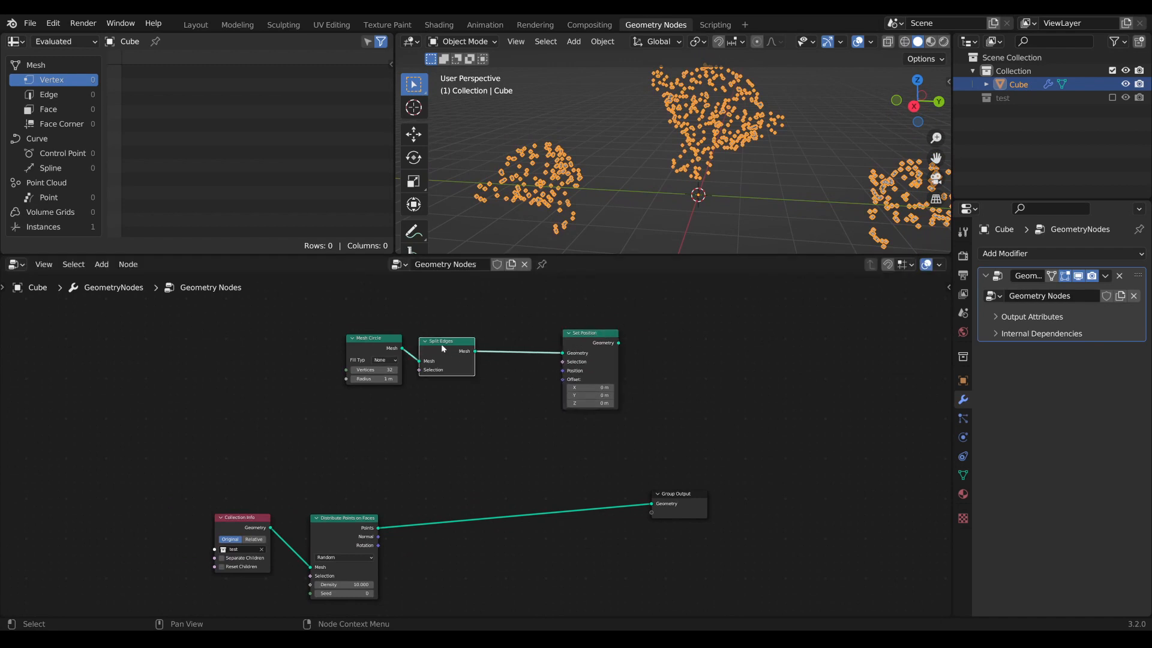
pyautogui.moveTo(441, 344); pyautogui.dragTo(433, 341)
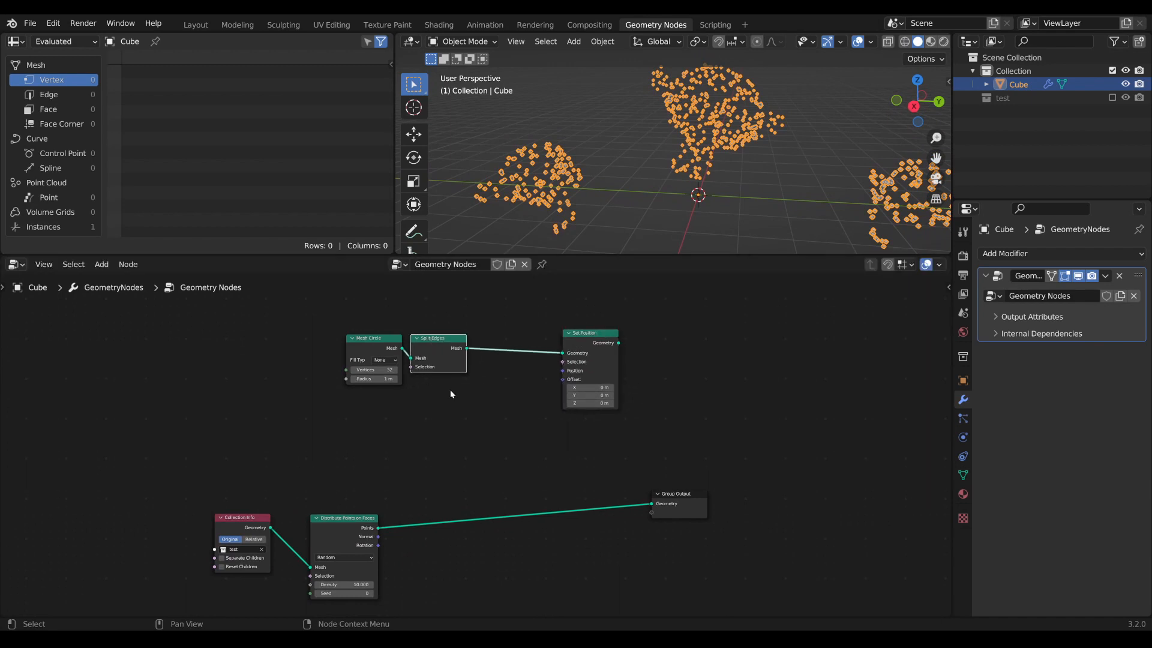
# Move the Mesh Circle and Split Edges nodes away from Set Position to leave a wide gap between them.
pyautogui.moveTo(451, 394); pyautogui.dragTo(490, 401, button='middle')
pyautogui.moveTo(493, 410); pyautogui.dragTo(344, 348)
pyautogui.moveTo(639, 347); pyautogui.dragTo(646, 341)
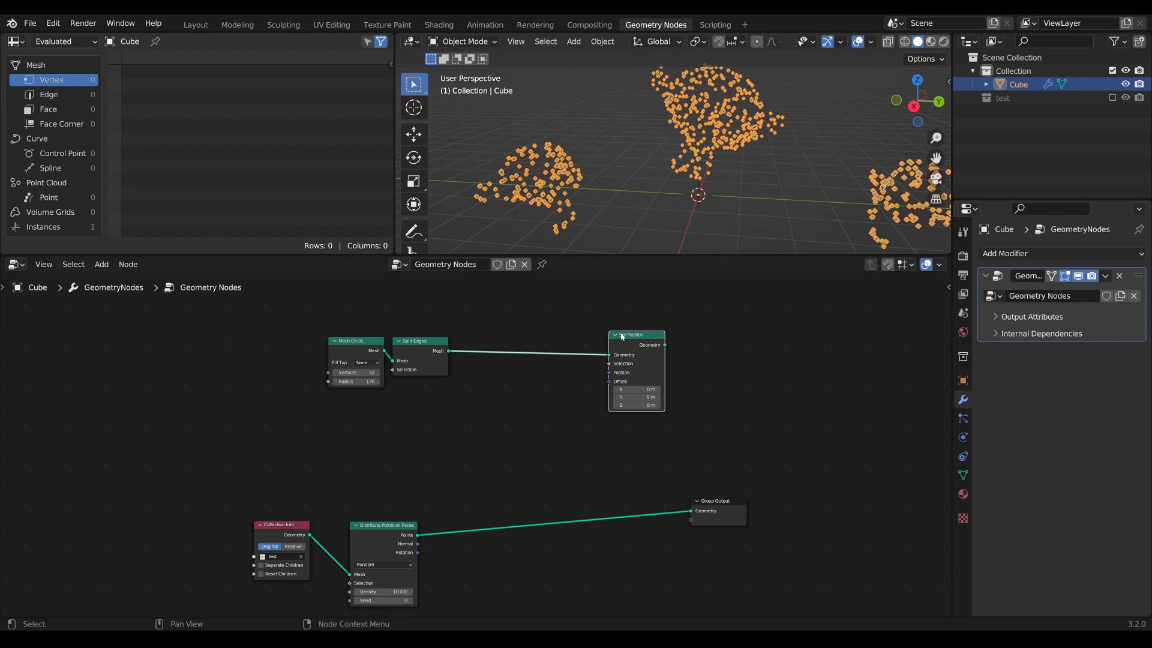
pyautogui.moveTo(621, 337); pyautogui.dragTo(640, 340)
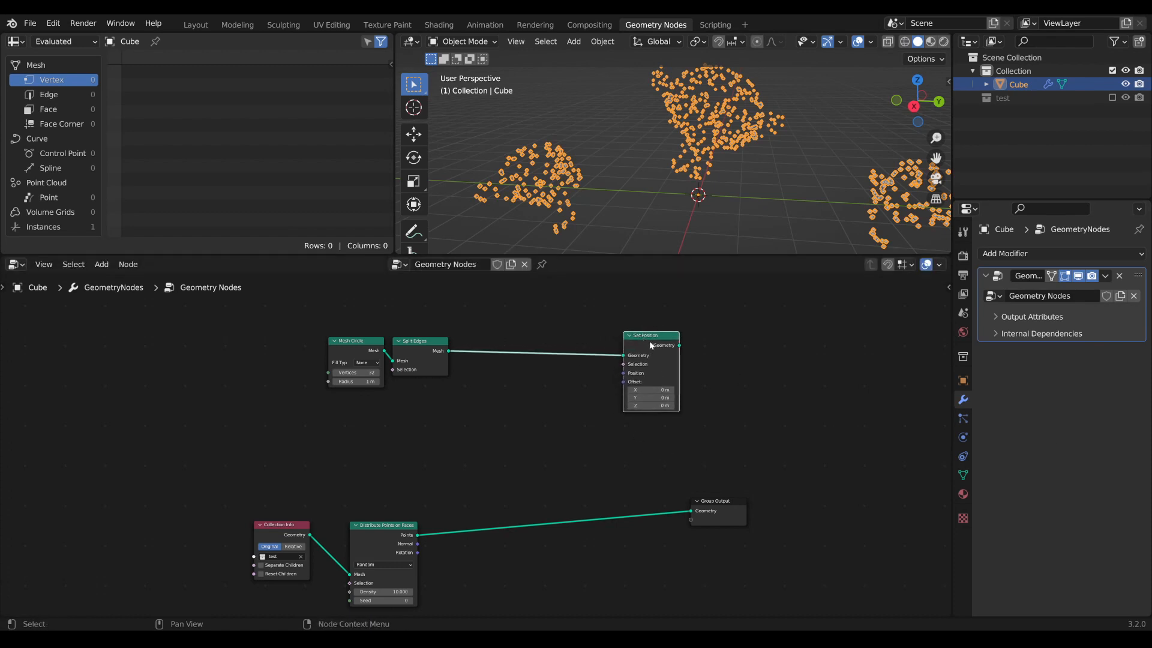
pyautogui.moveTo(651, 345); pyautogui.dragTo(661, 345)
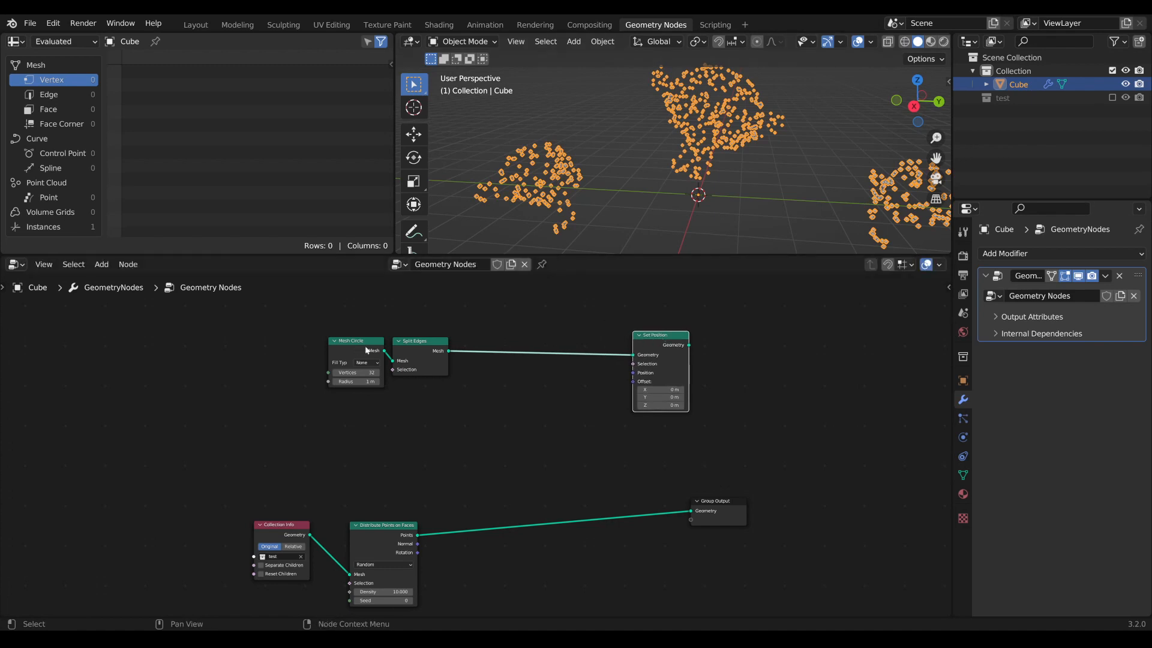
pyautogui.moveTo(419, 330); pyautogui.dragTo(386, 353)
pyautogui.moveTo(657, 344); pyautogui.dragTo(605, 346)
# Move the Group Output farther away and place Distribute Points on Faces right next to Collection Info.
pyautogui.moveTo(652, 374); pyautogui.dragTo(585, 340, button='middle')
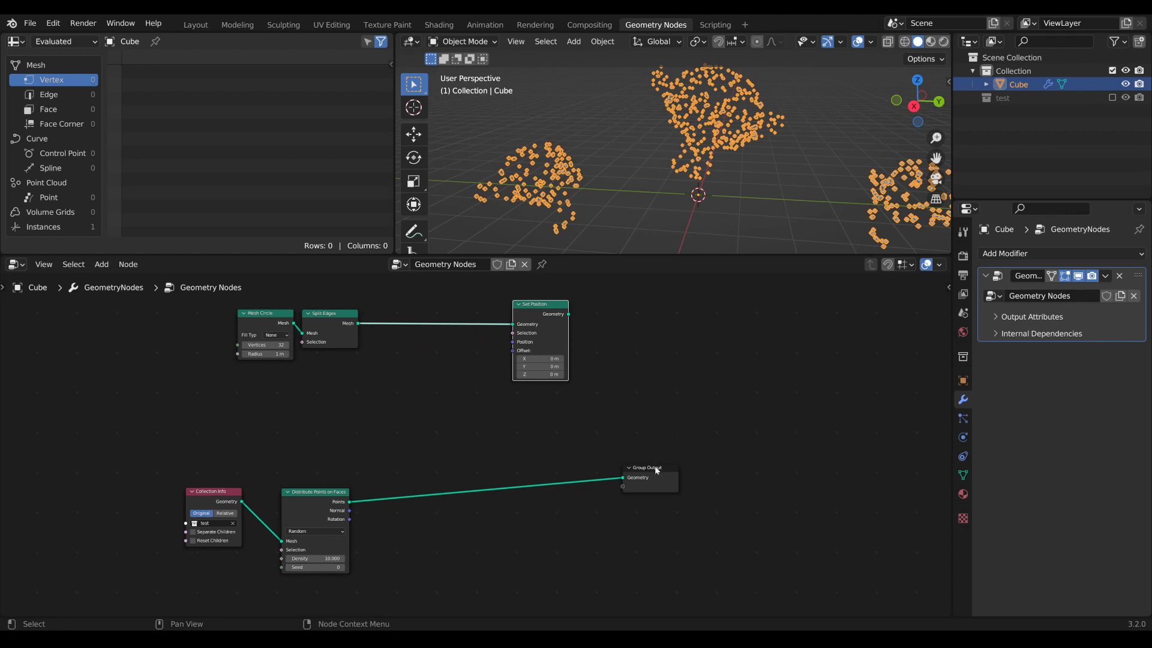
pyautogui.moveTo(658, 478); pyautogui.dragTo(680, 503)
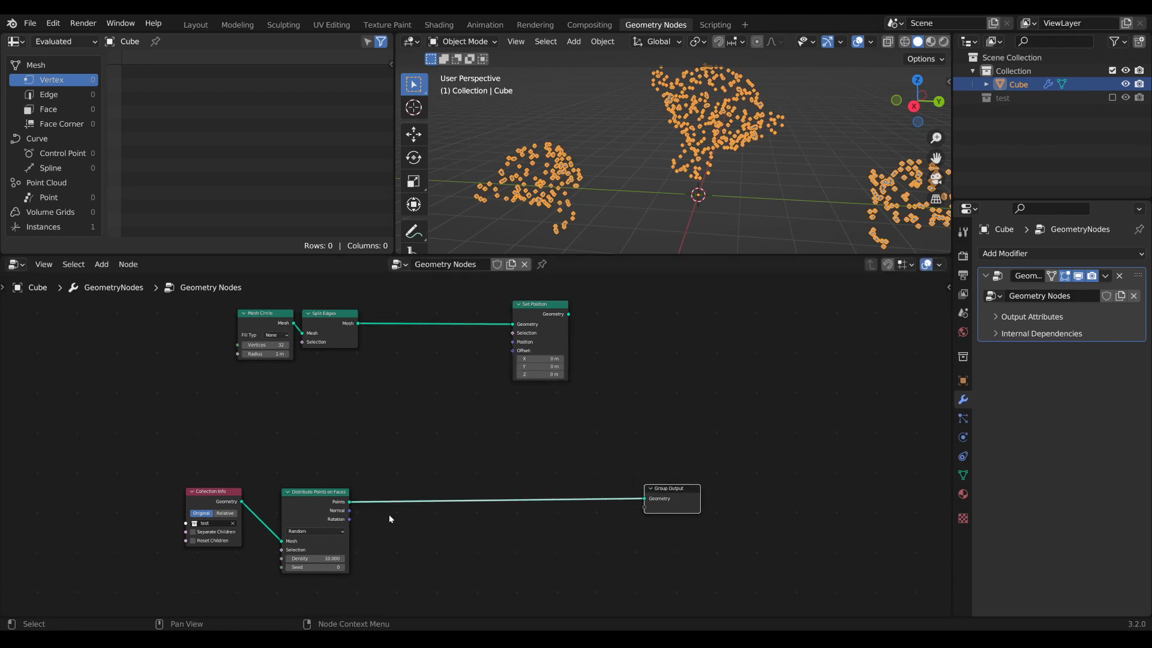
pyautogui.moveTo(315, 507); pyautogui.dragTo(283, 507)
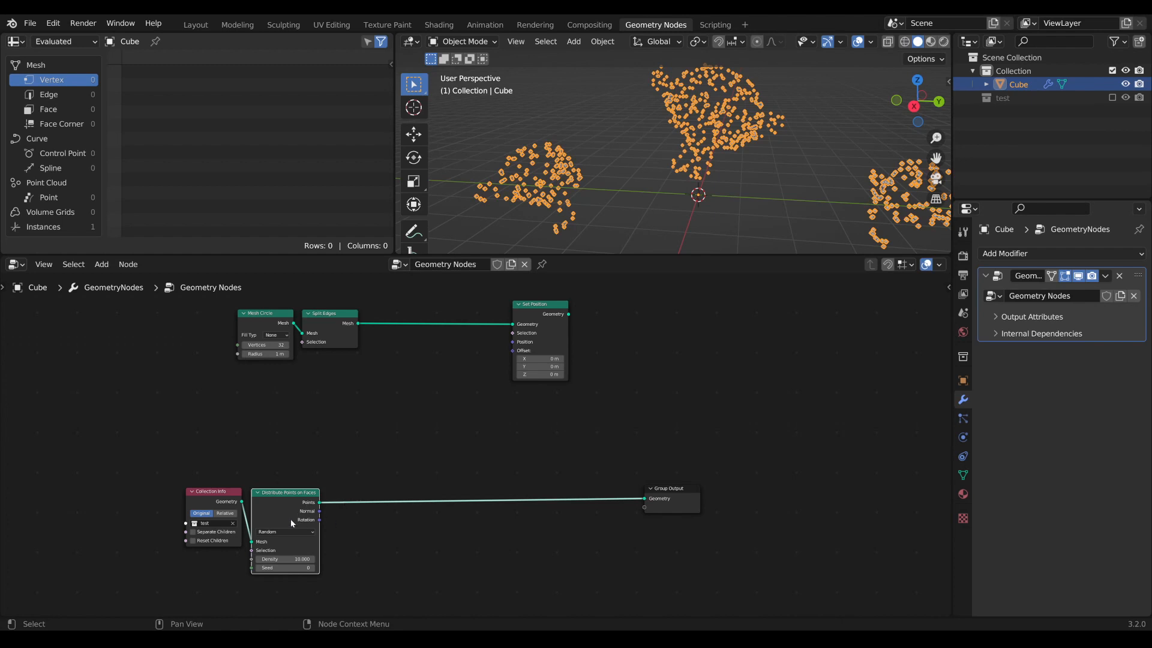
# Add a Transfer Attribute node below the Set Position node.
pyautogui.moveTo(561, 441); pyautogui.dragTo(518, 457, button='middle')
pyautogui.press('Tab')
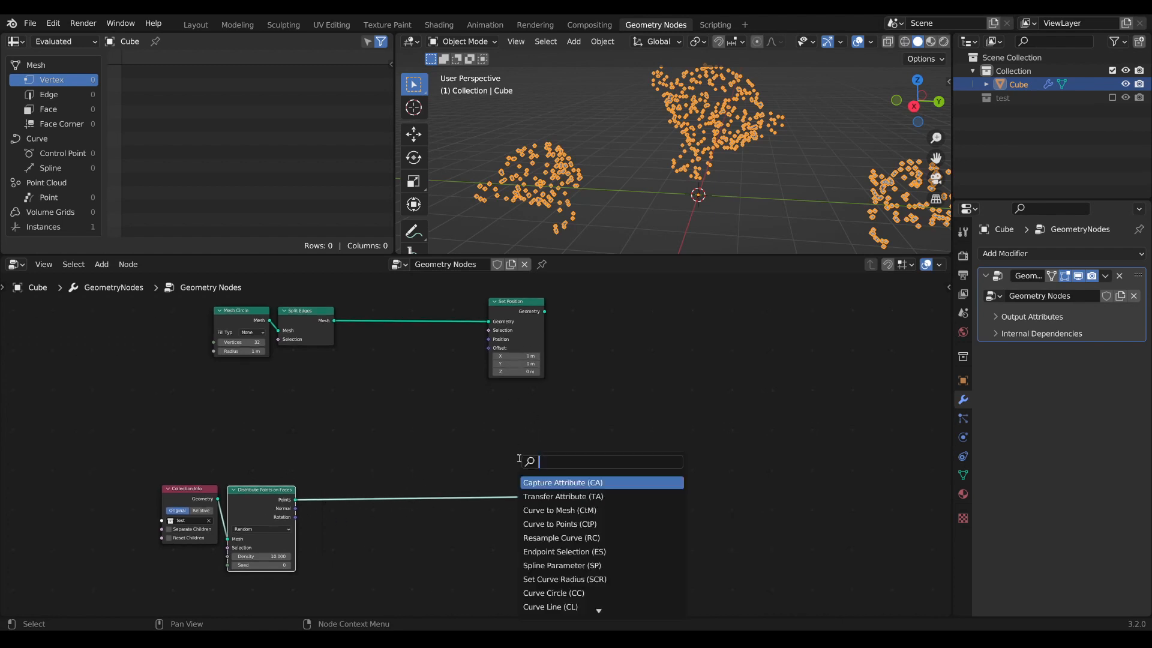
pyautogui.write('tra')
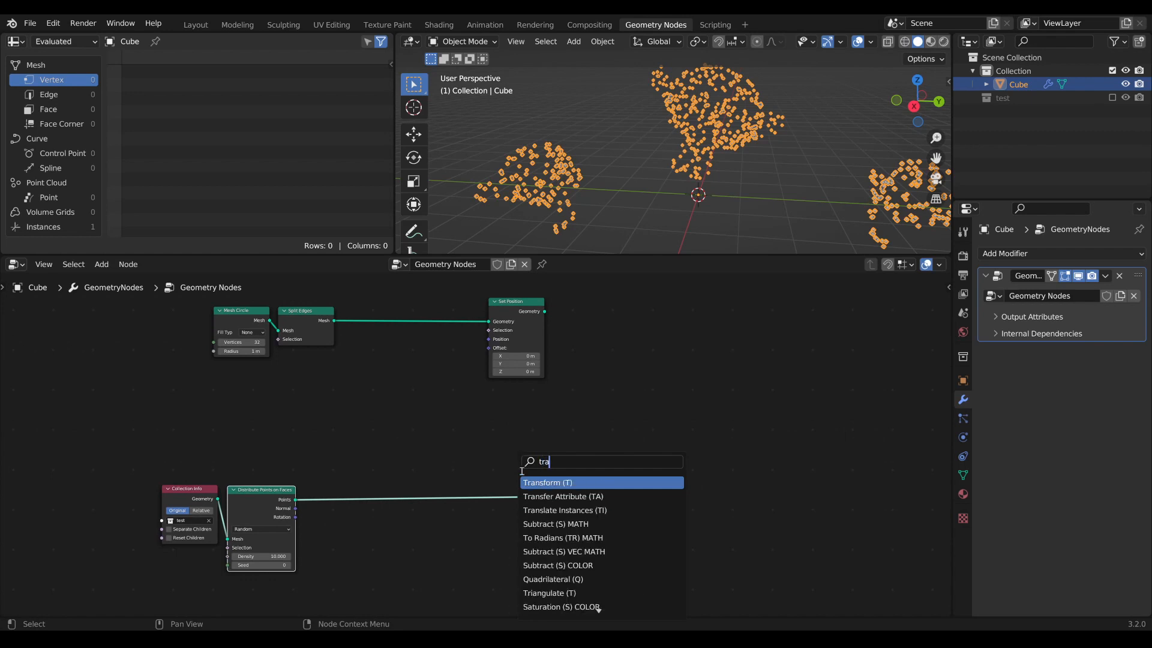
pyautogui.click(558, 496)
pyautogui.click(539, 434)
pyautogui.click(541, 433)
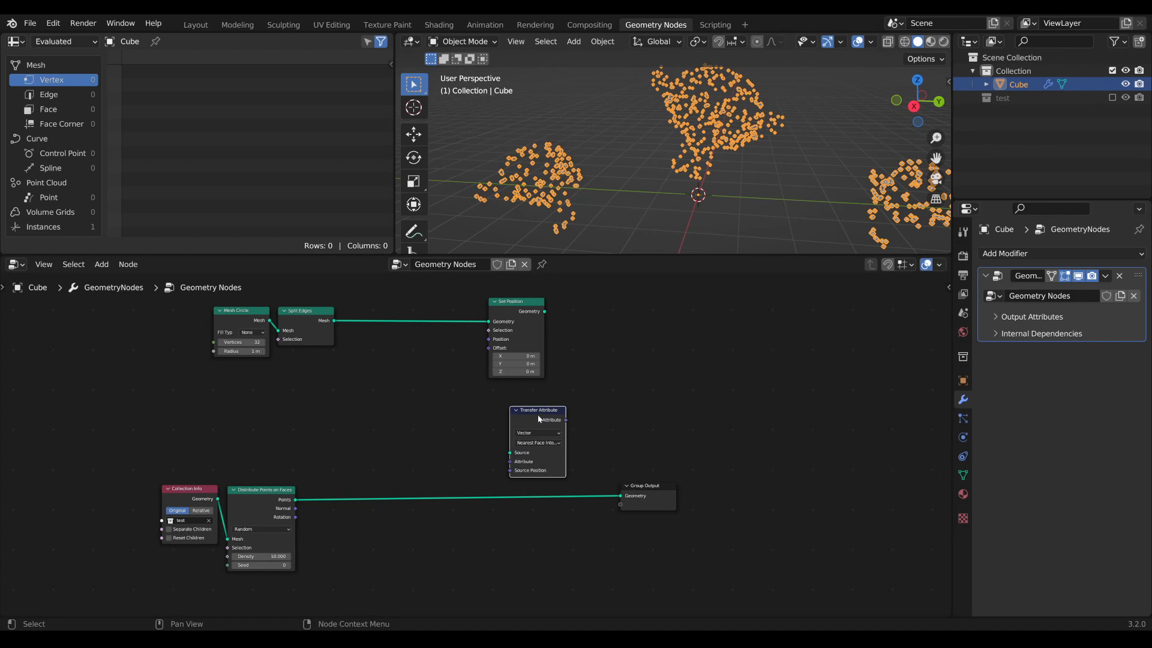
pyautogui.moveTo(539, 418); pyautogui.dragTo(530, 420)
# Connect the distributed Points to the Transfer Attribute's Source and set its mapping to Index, keeping the data type as Vector.
pyautogui.moveTo(295, 500); pyautogui.dragTo(503, 456)
pyautogui.scroll(1, 541, 456)
pyautogui.scroll(1, 542, 459)
pyautogui.click(543, 445)
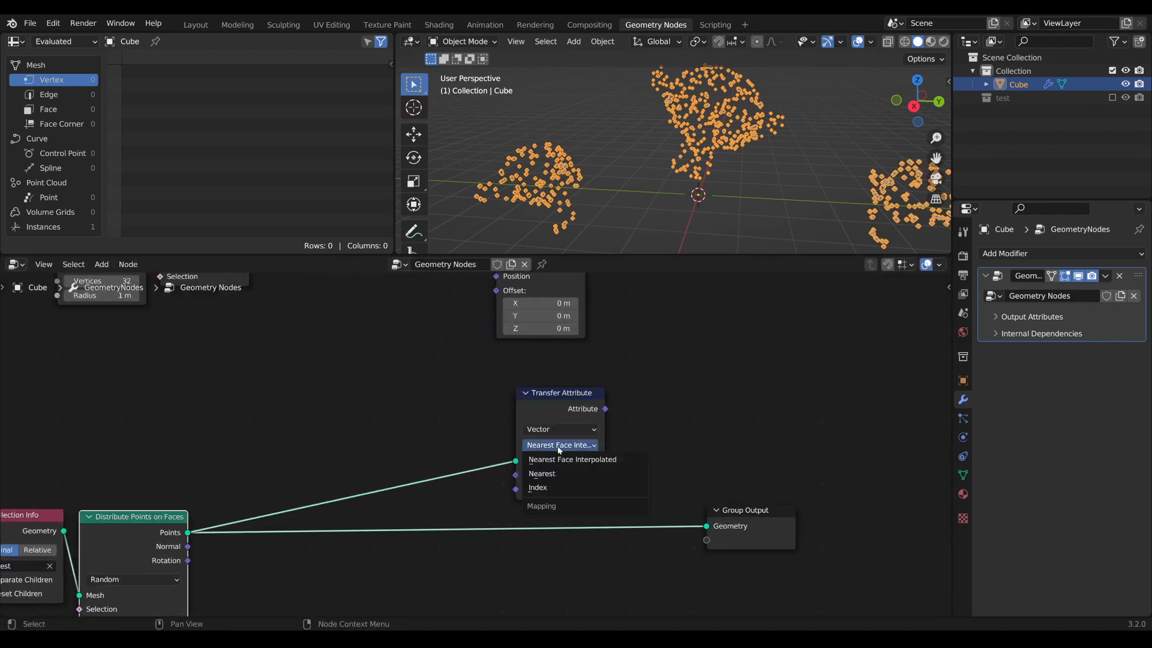
pyautogui.click(554, 488)
pyautogui.moveTo(560, 407); pyautogui.dragTo(548, 400)
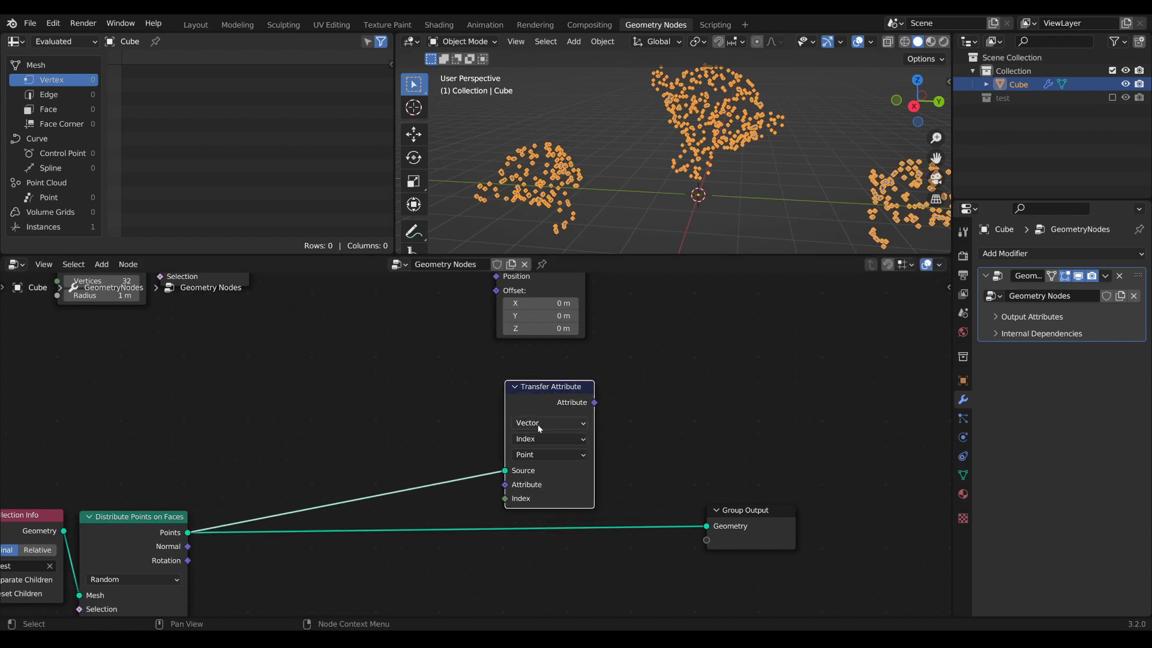
pyautogui.click(538, 424)
pyautogui.press('Escape')
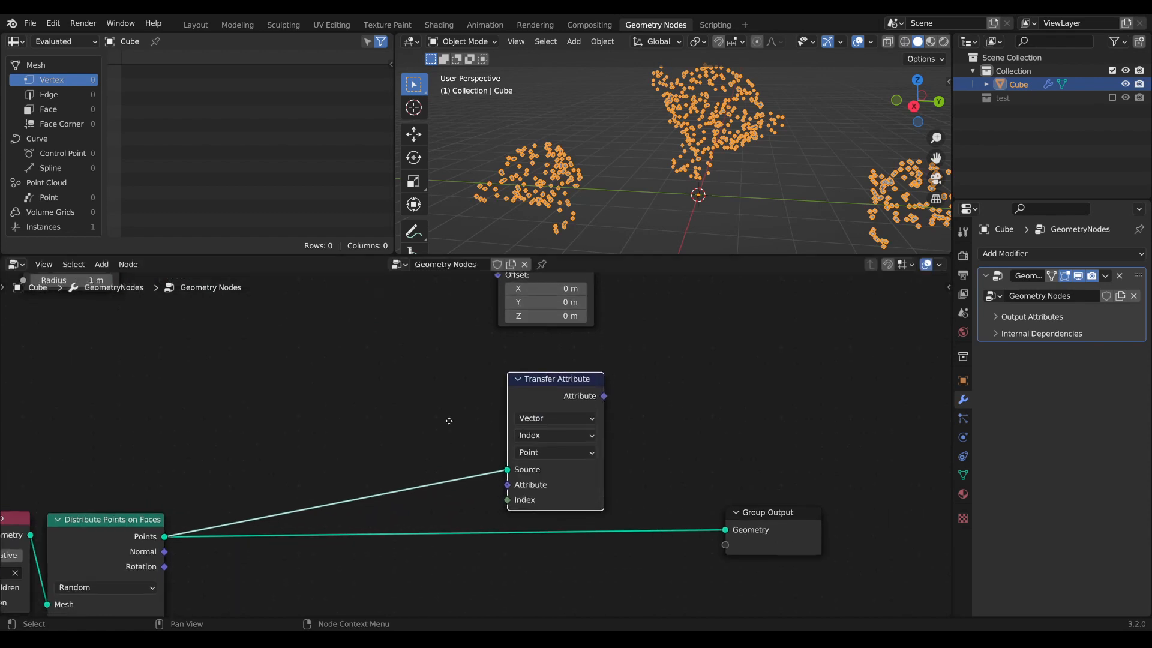
# Add a Position node and connect it to the Transfer Attribute's Attribute input.
pyautogui.hotkey('shift', 'a')
pyautogui.write('po')
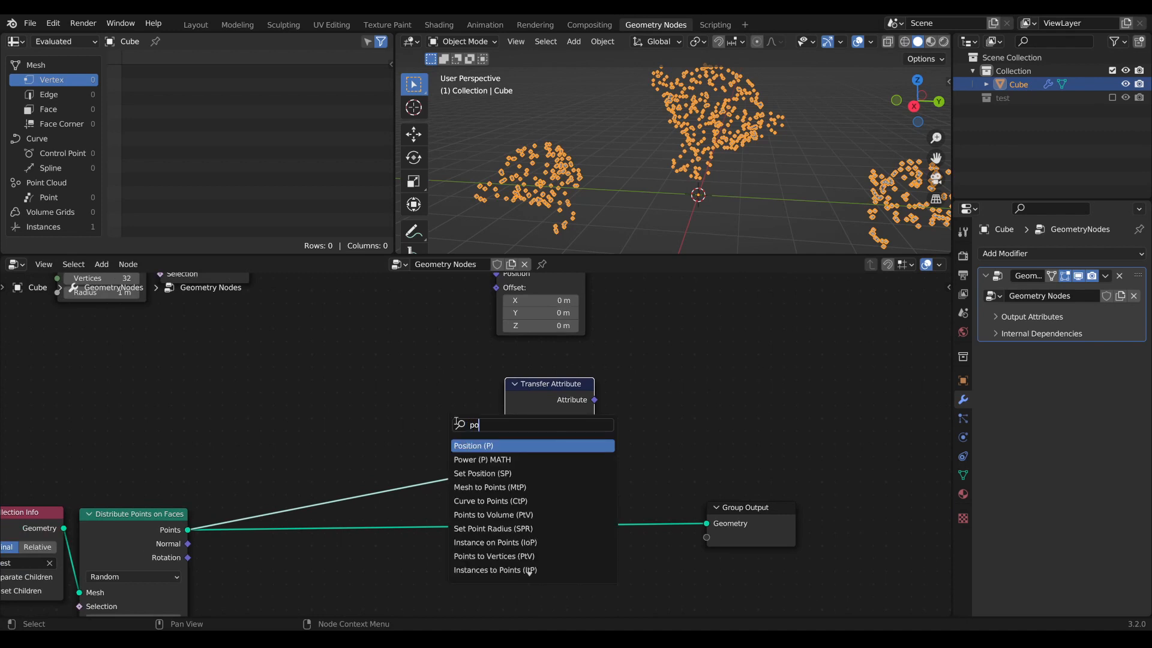
pyautogui.press('Return')
pyautogui.click(463, 456)
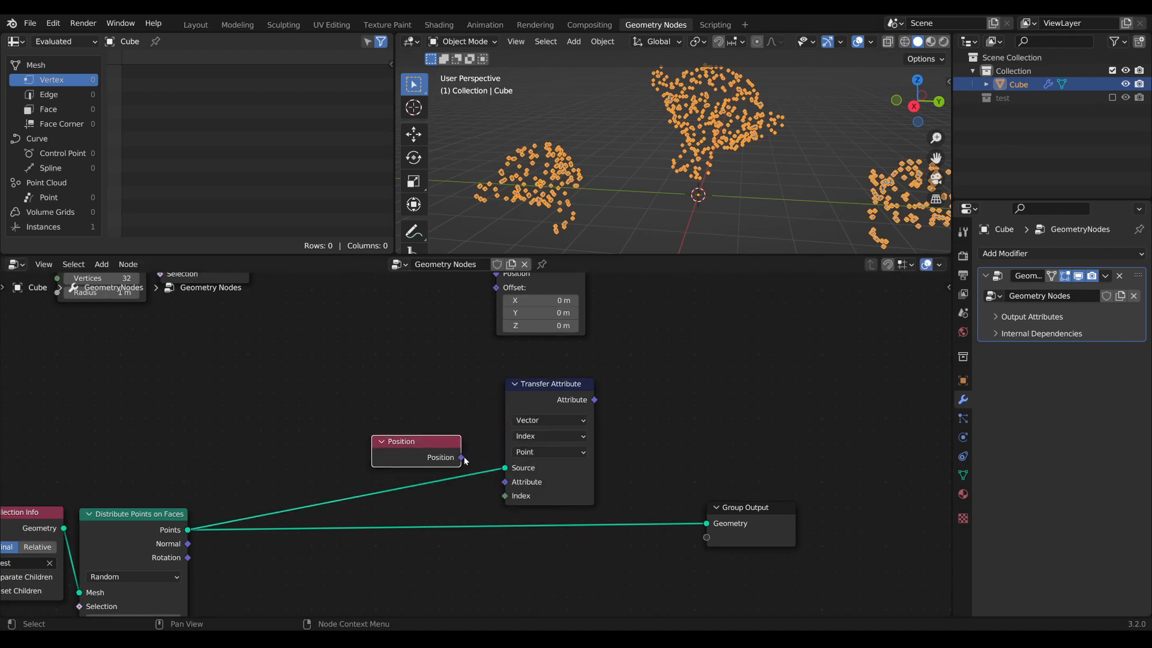
pyautogui.moveTo(462, 457); pyautogui.dragTo(552, 394)
# Connect the transferred Attribute to Set Position's Position input and link Set Position's Geometry to the Group Output.
pyautogui.scroll(-2, 541, 453)
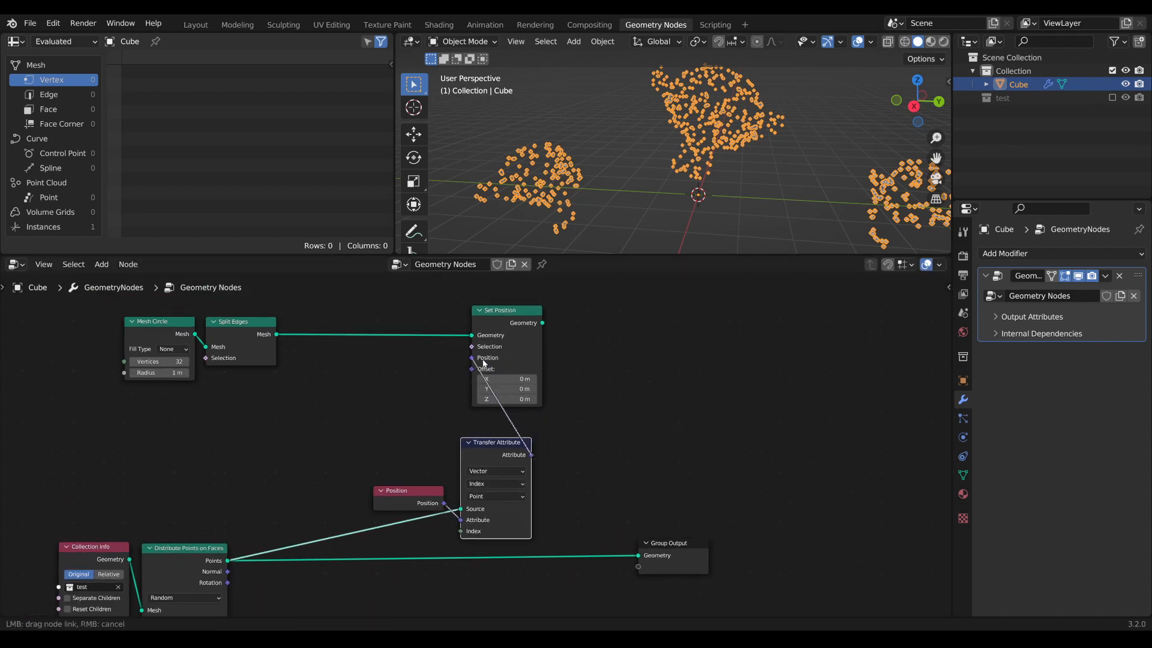
pyautogui.moveTo(481, 362); pyautogui.dragTo(481, 363)
pyautogui.keyDown('ctrl'); pyautogui.keyDown('shift'); pyautogui.click(526, 327); pyautogui.keyUp('shift'); pyautogui.keyUp('ctrl')
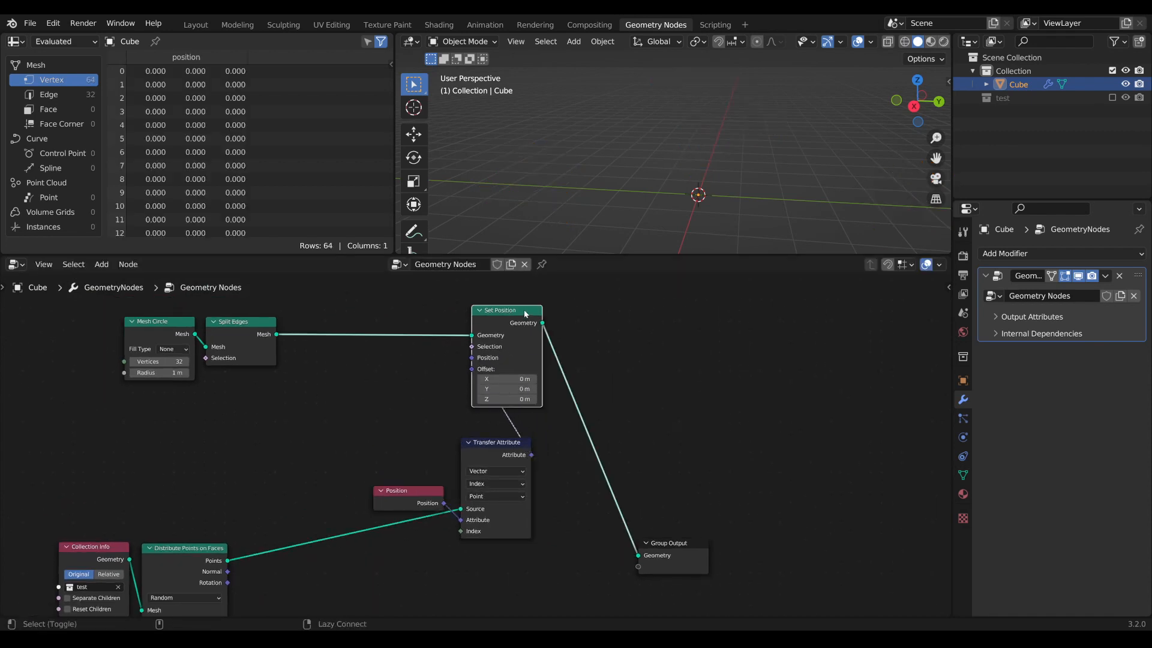
# Move the Position node below the link running from Distribute Points on Faces to Transfer Attribute.
pyautogui.moveTo(475, 549); pyautogui.dragTo(513, 544, button='middle')
pyautogui.scroll(-1, 509, 537)
pyautogui.moveTo(465, 498); pyautogui.dragTo(459, 548)
pyautogui.moveTo(458, 548); pyautogui.dragTo(510, 480, button='middle')
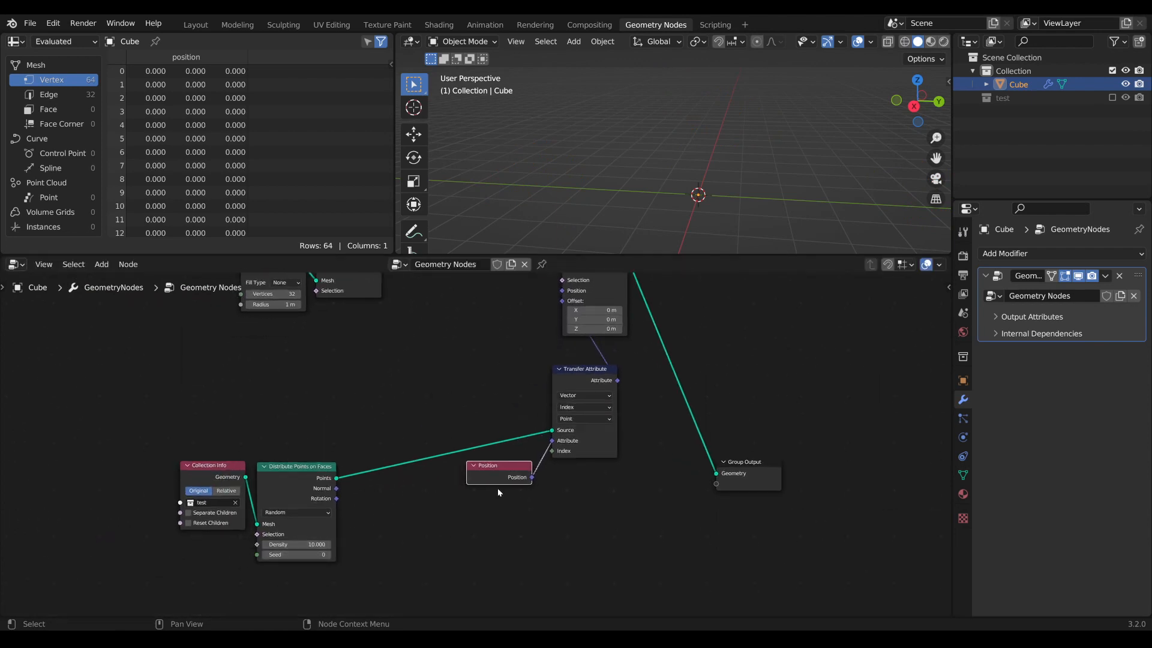
# Add a Float Random Value node below Position, feed its Value into Transfer Attribute's Index, and set its Max to 11.9.
pyautogui.moveTo(498, 482); pyautogui.dragTo(529, 459)
pyautogui.scroll(3, 474, 444)
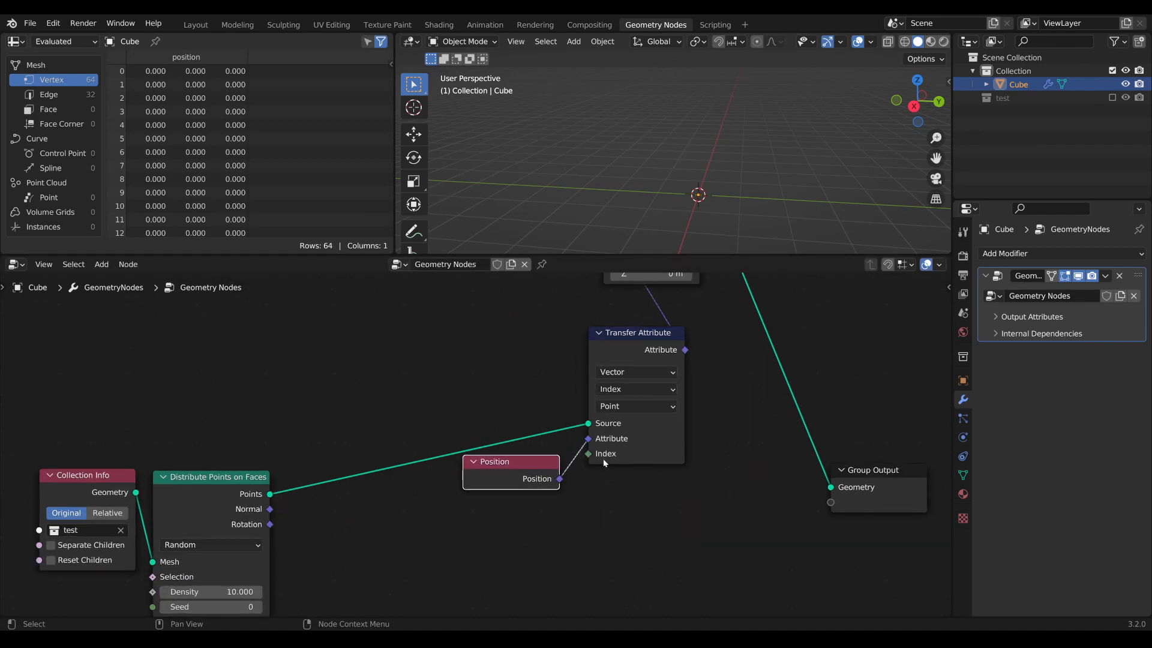
pyautogui.moveTo(611, 457); pyautogui.dragTo(588, 440, button='middle')
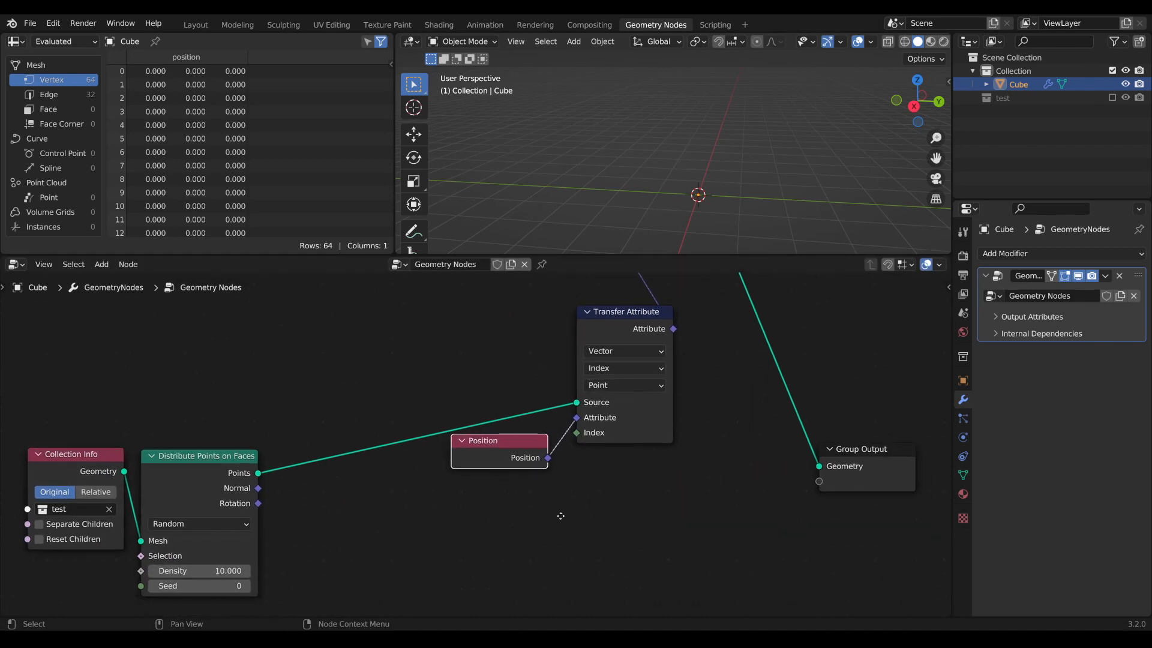
pyautogui.moveTo(560, 518); pyautogui.dragTo(560, 502, button='middle')
pyautogui.press('Tab')
pyautogui.write('rand')
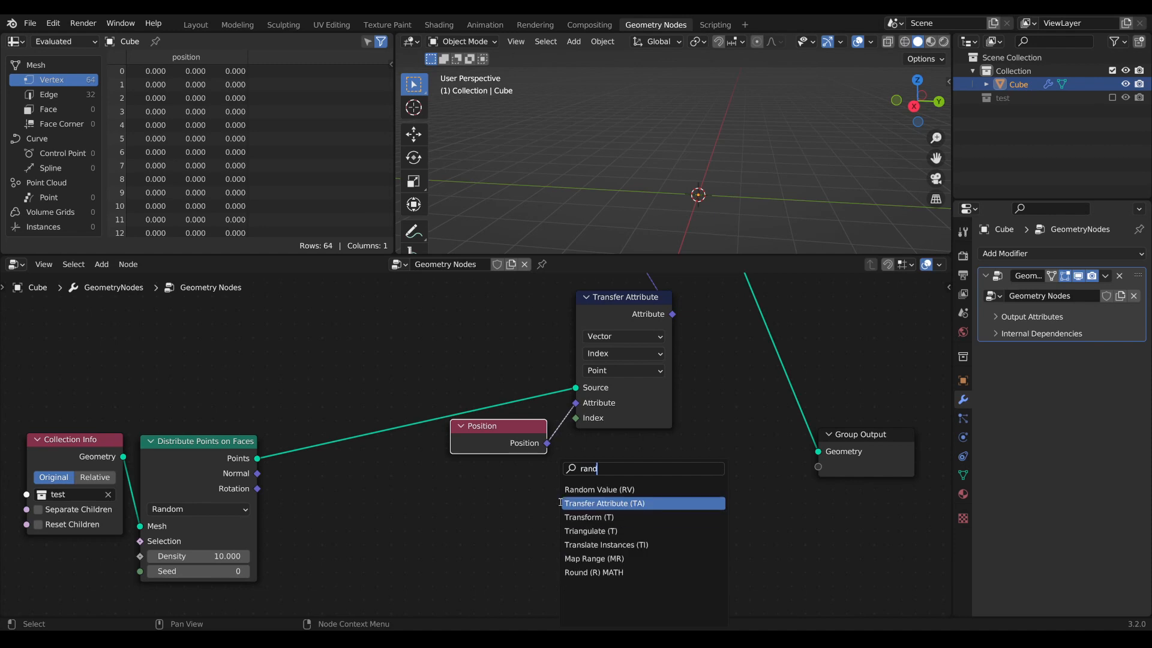
pyautogui.press('Return')
pyautogui.click(463, 452)
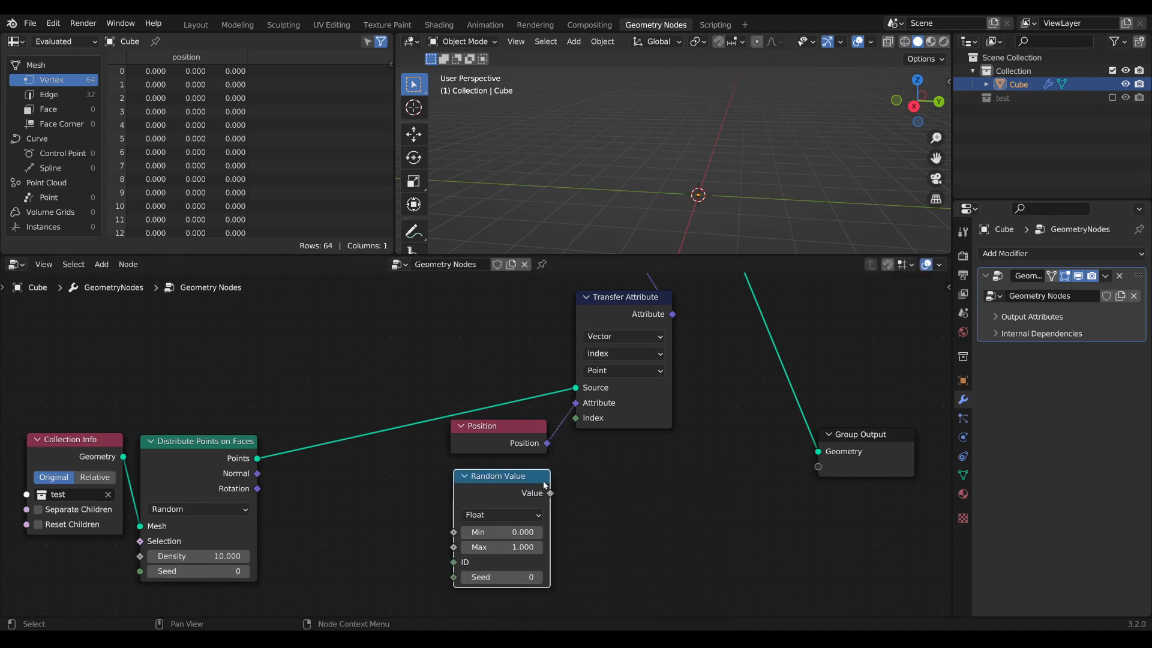
pyautogui.moveTo(550, 493); pyautogui.dragTo(581, 418)
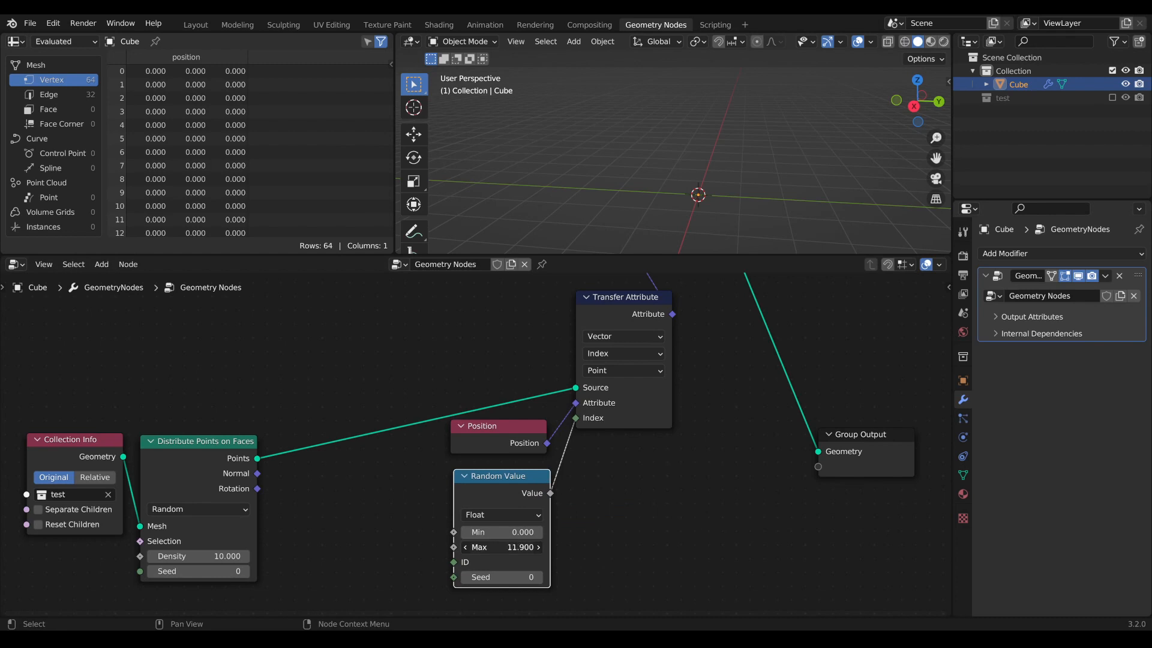
# Move the Collection Info node away from Distribute Points on Faces to open a gap between them.
pyautogui.scroll(-7, 620, 452)
pyautogui.moveTo(590, 395); pyautogui.dragTo(661, 470, button='middle')
pyautogui.moveTo(313, 558); pyautogui.dragTo(468, 509, button='middle')
pyautogui.scroll(2, 468, 509)
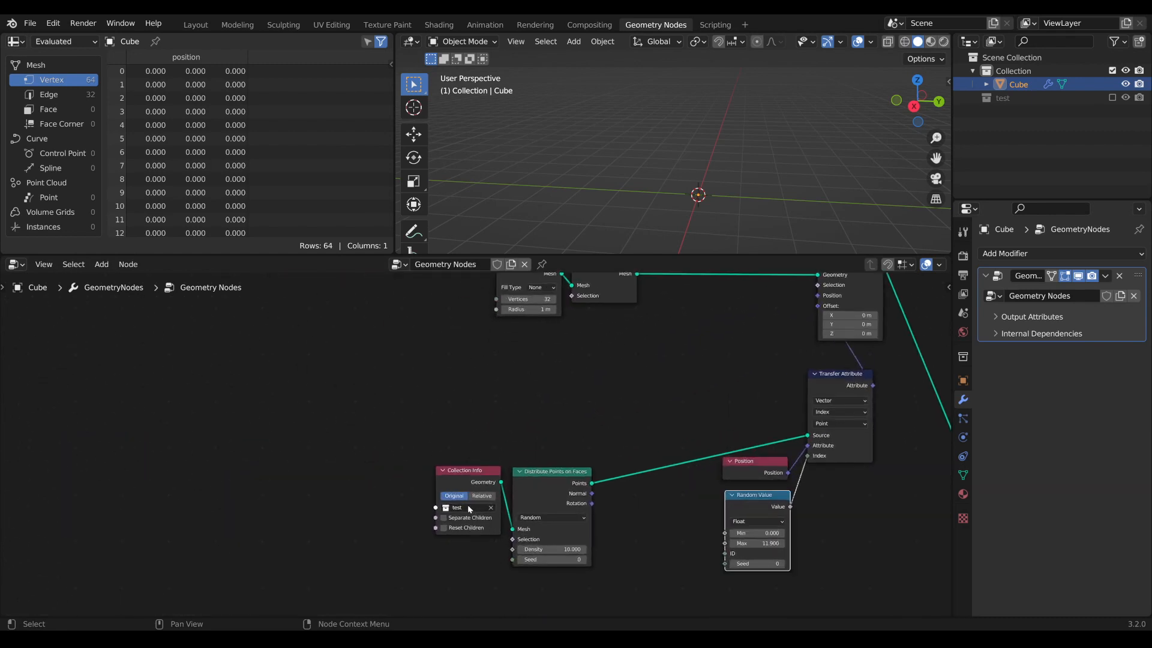
pyautogui.moveTo(474, 487); pyautogui.dragTo(393, 487)
pyautogui.moveTo(393, 487); pyautogui.dragTo(511, 424, button='middle')
pyautogui.scroll(1, 529, 414)
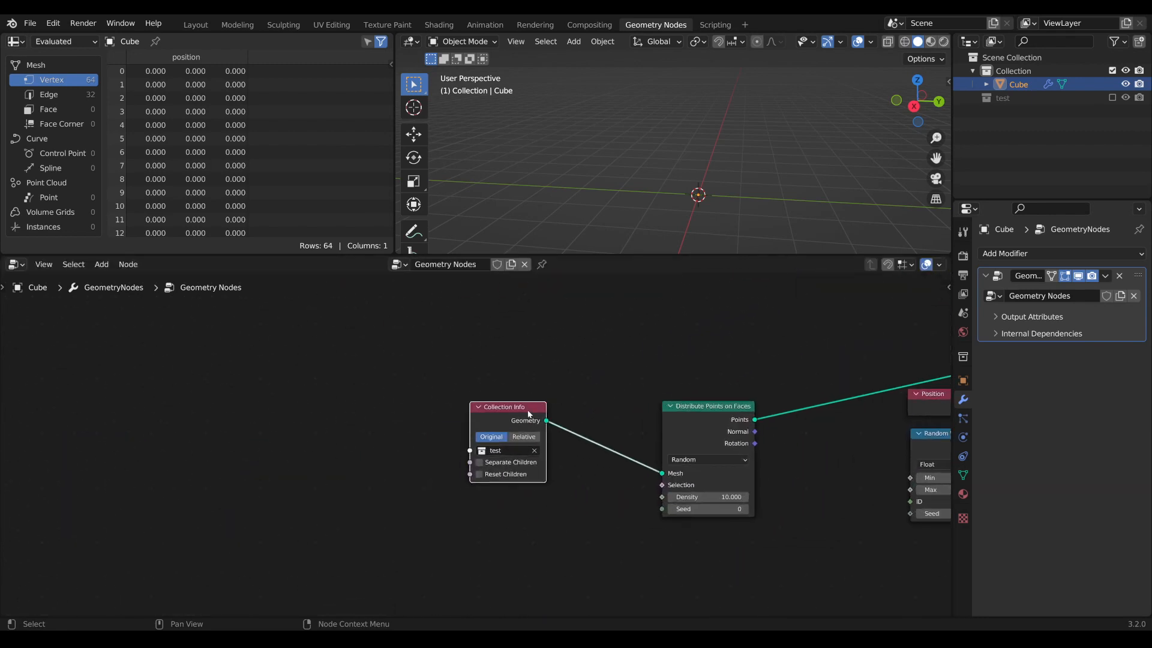
pyautogui.moveTo(528, 413); pyautogui.dragTo(494, 413)
# Insert a Realize Instances node between Collection Info and Distribute Points on Faces.
pyautogui.press('F3')
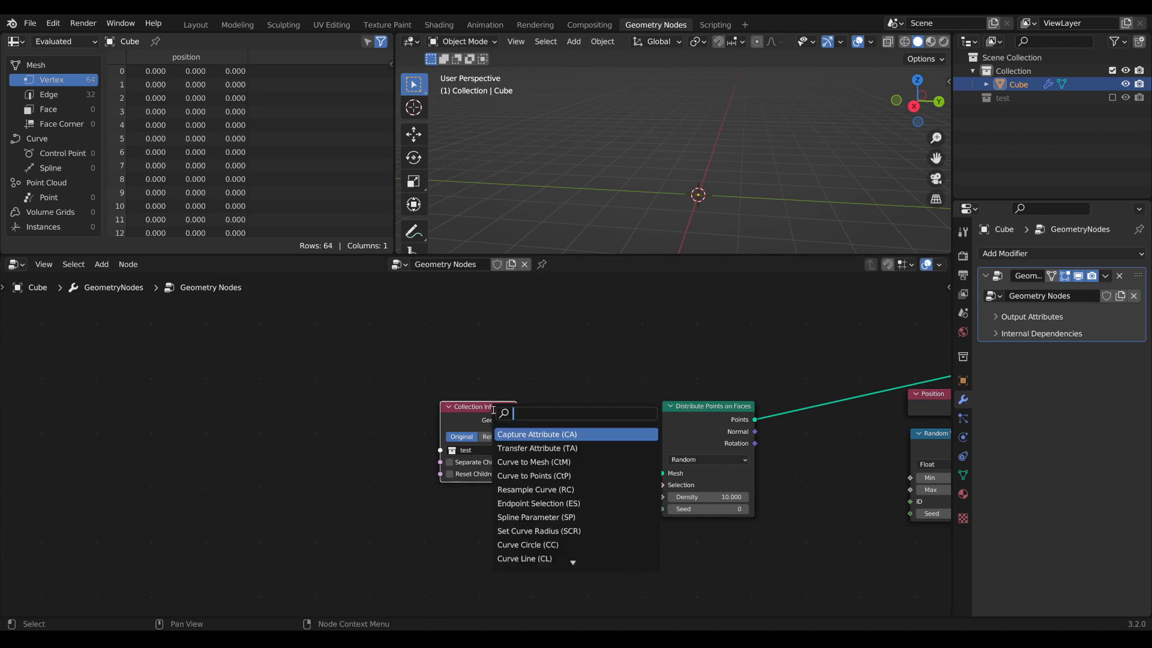
pyautogui.write('reali')
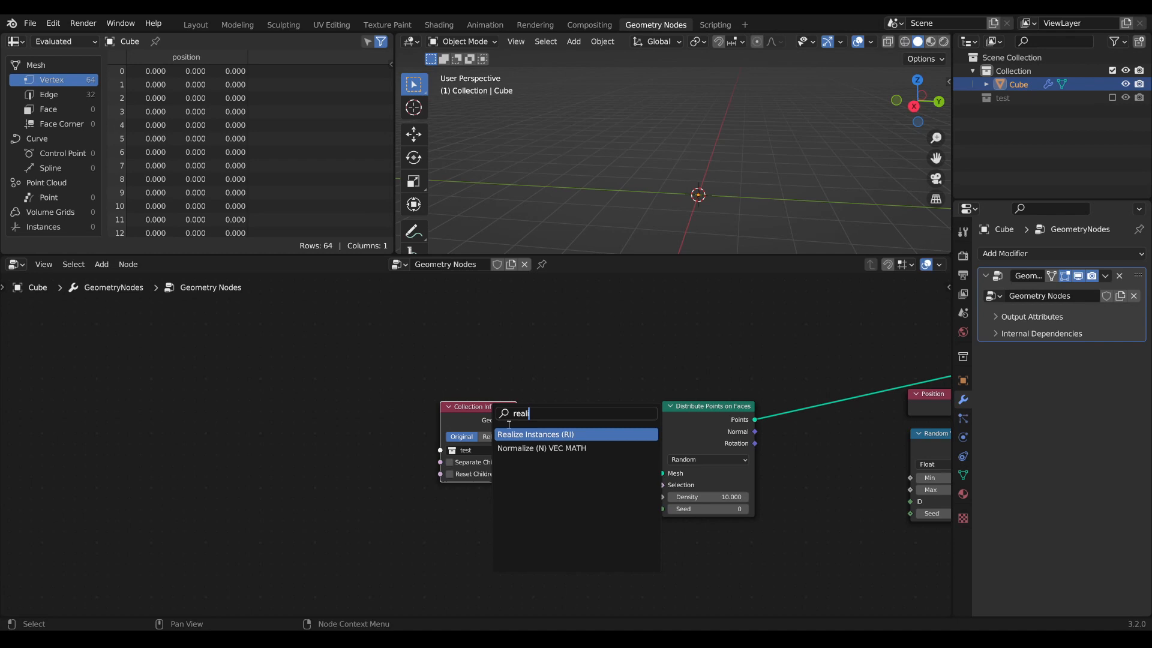
pyautogui.press('Return')
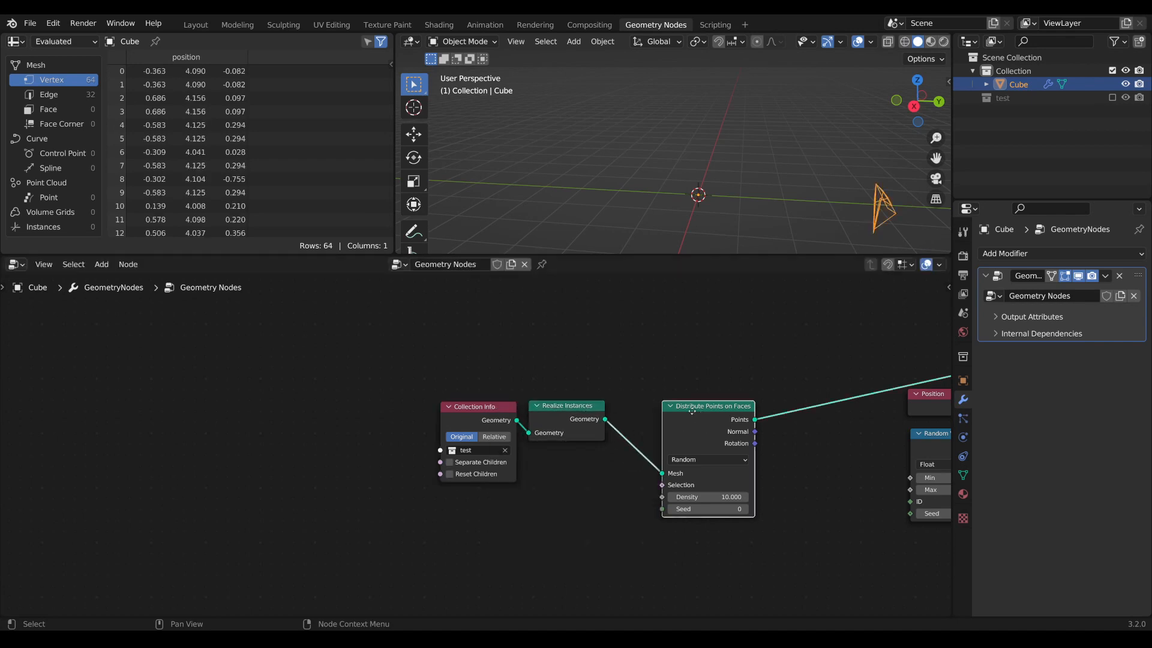
pyautogui.click(588, 412)
# Enable the test collection in the scene and switch the 3D viewport to wireframe shading.
pyautogui.scroll(-4, 520, 453)
pyautogui.scroll(4, 521, 453)
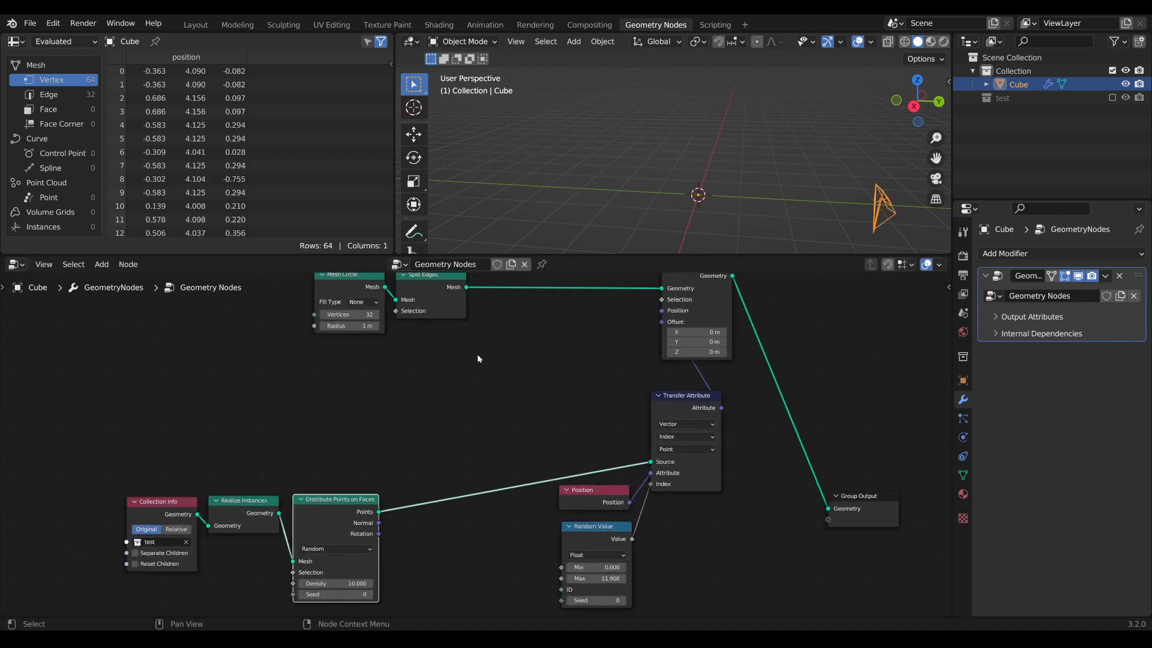
pyautogui.moveTo(288, 516); pyautogui.dragTo(388, 446, button='middle')
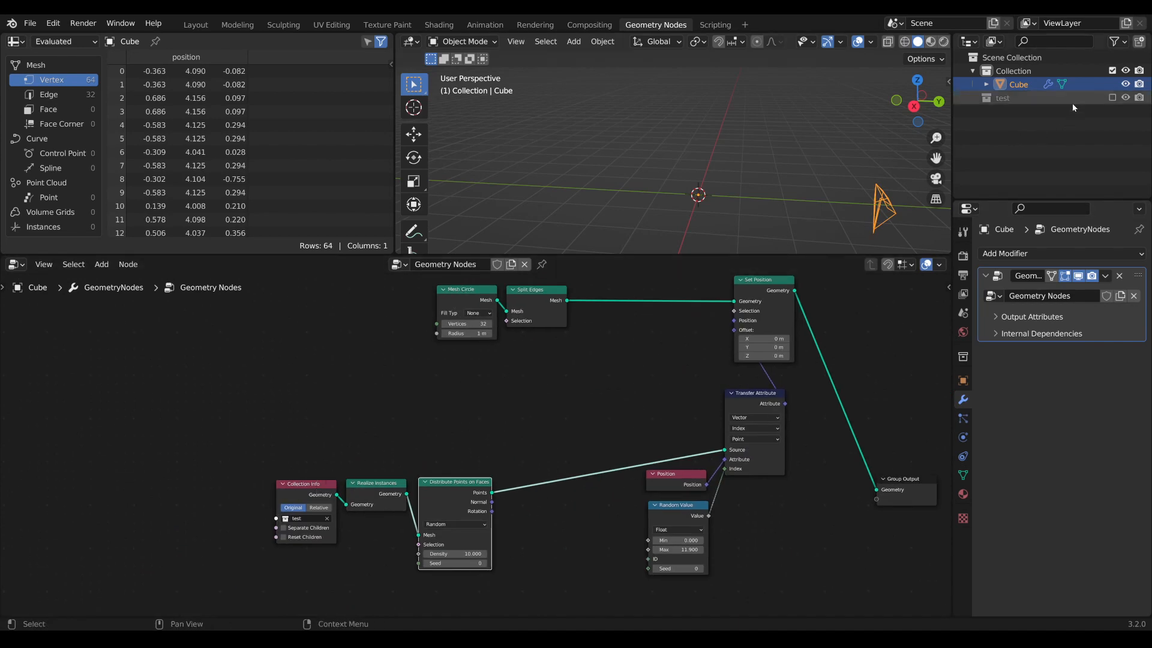
pyautogui.click(1112, 98)
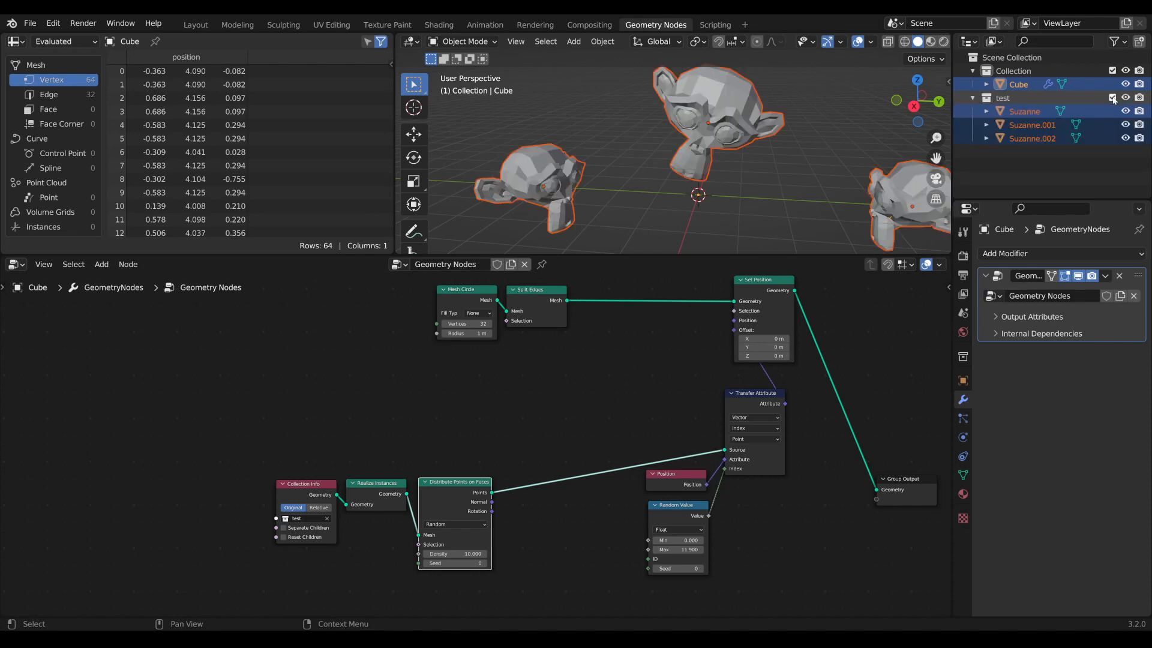
pyautogui.moveTo(758, 157)
pyautogui.mouseDown(button='middle')
pyautogui.moveTo(635, 171)
pyautogui.moveTo(674, 157)
pyautogui.moveTo(685, 117)
pyautogui.moveTo(661, 117)
pyautogui.moveTo(640, 157)
pyautogui.moveTo(670, 191)
pyautogui.moveTo(653, 170)
pyautogui.mouseUp(button='middle')
pyautogui.hotkey('shift', 'z')
pyautogui.click(759, 280)
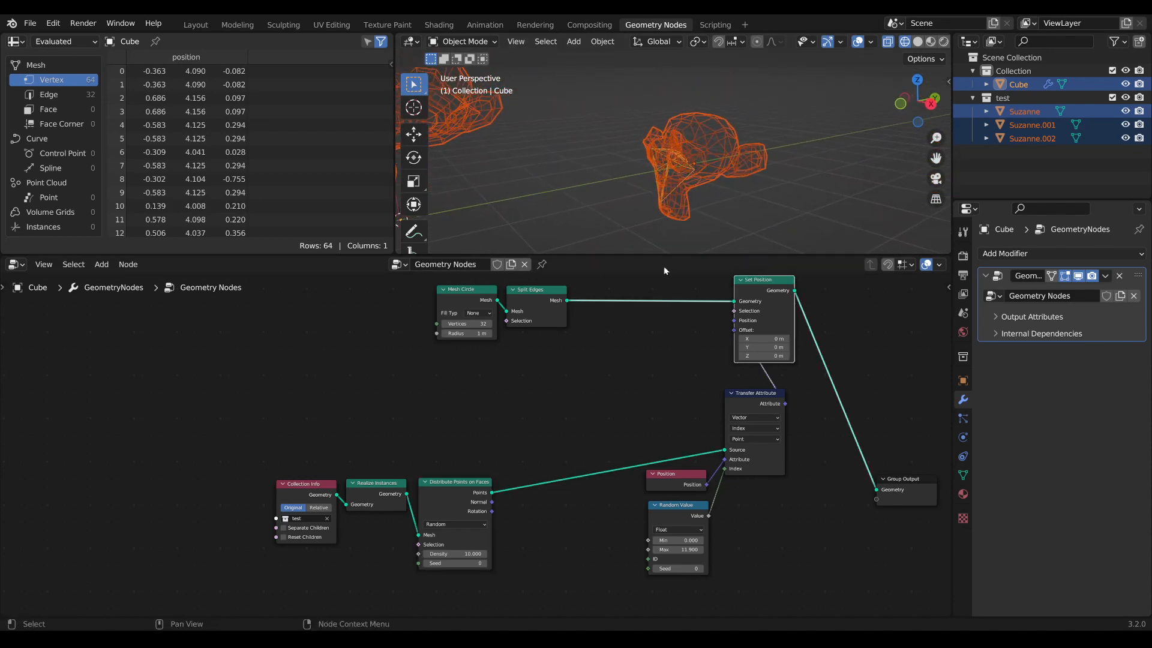
# Raise the Random Value node's Max to 371.6.
pyautogui.scroll(-1, 480, 447)
pyautogui.moveTo(660, 542)
pyautogui.mouseDown()
pyautogui.moveTo(792, 541)
pyautogui.moveTo(645, 543)
pyautogui.mouseUp()
pyautogui.scroll(-1, 453, 476)
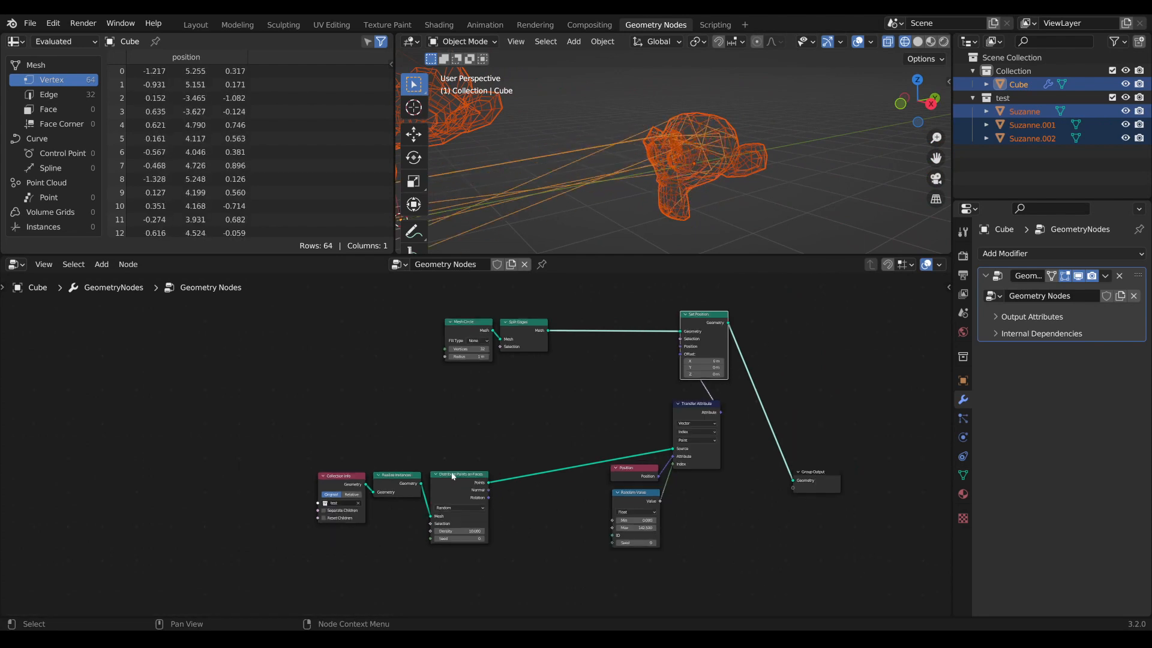
pyautogui.moveTo(466, 481); pyautogui.dragTo(501, 467, button='middle')
pyautogui.moveTo(666, 513); pyautogui.dragTo(723, 513)
# Move Collection Info, Realize Instances and Distribute Points on Faces together, farther away from the Position and Random Value nodes.
pyautogui.moveTo(646, 497); pyautogui.dragTo(382, 416)
pyautogui.moveTo(492, 468); pyautogui.dragTo(383, 442)
pyautogui.scroll(2, 461, 467)
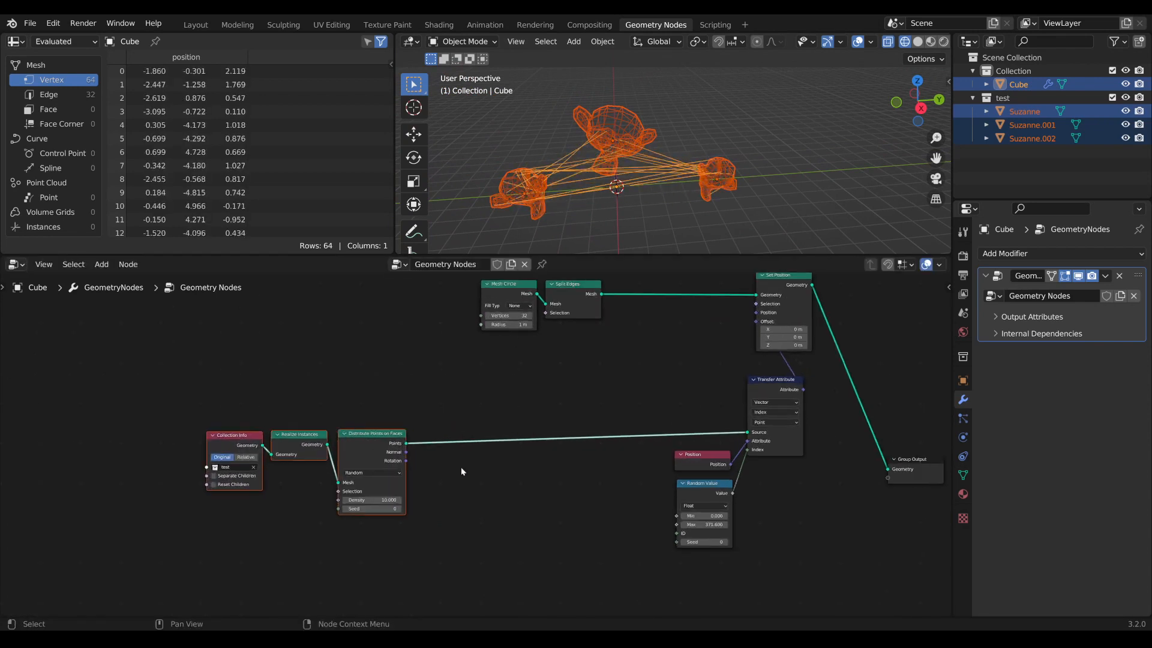
# Add an Attribute Statistic node and connect the distributed Points to its Geometry input.
pyautogui.hotkey('shift', 'a')
pyautogui.write('att')
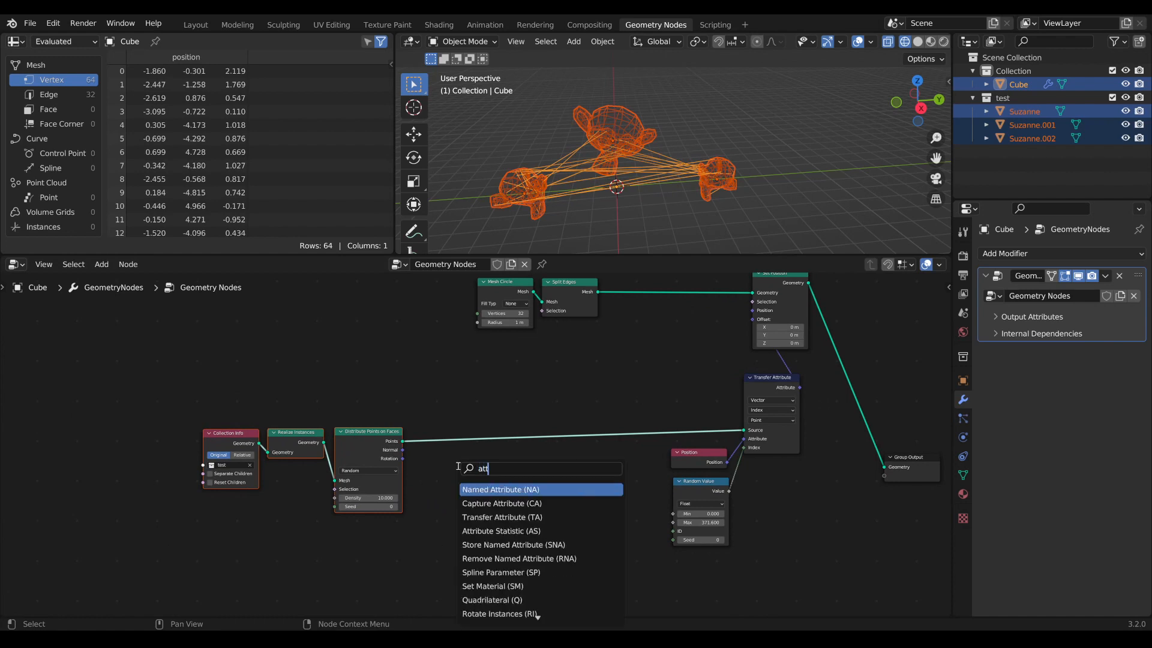
pyautogui.write('r')
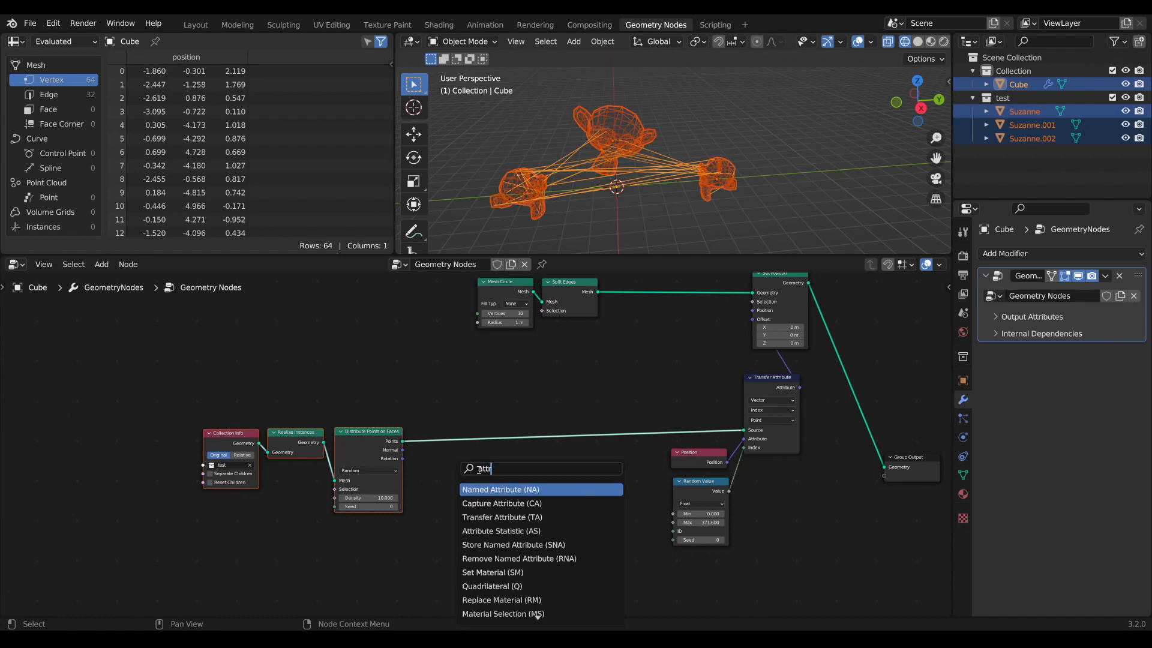
pyautogui.click(490, 531)
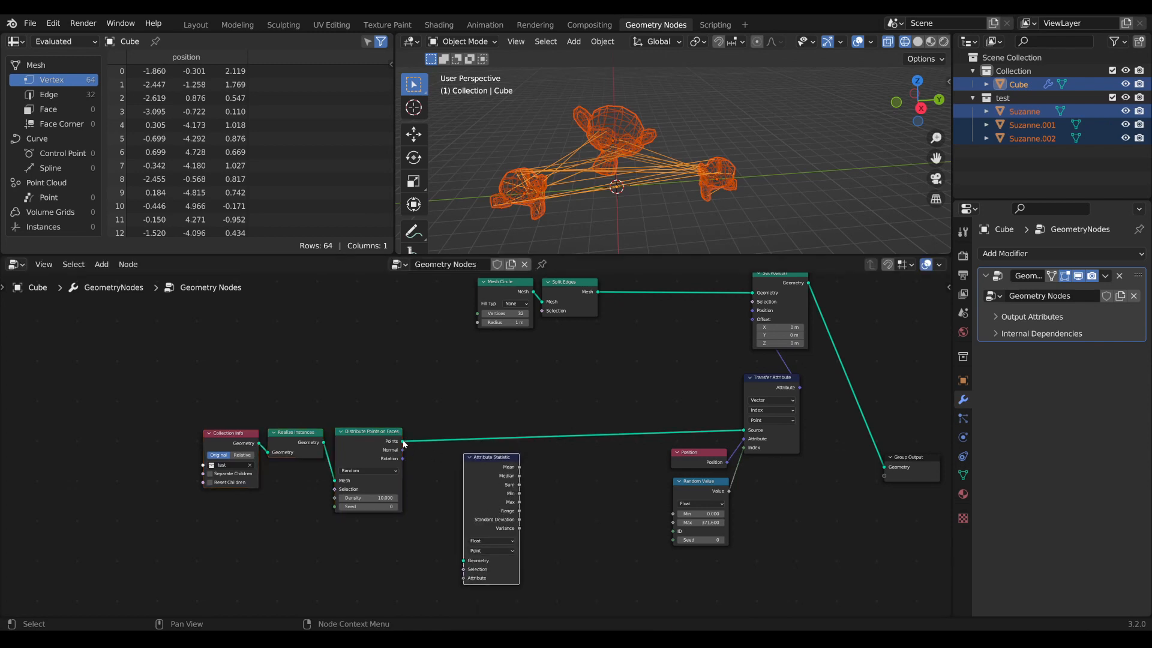
pyautogui.moveTo(403, 443); pyautogui.dragTo(463, 560)
pyautogui.moveTo(501, 465); pyautogui.dragTo(506, 471)
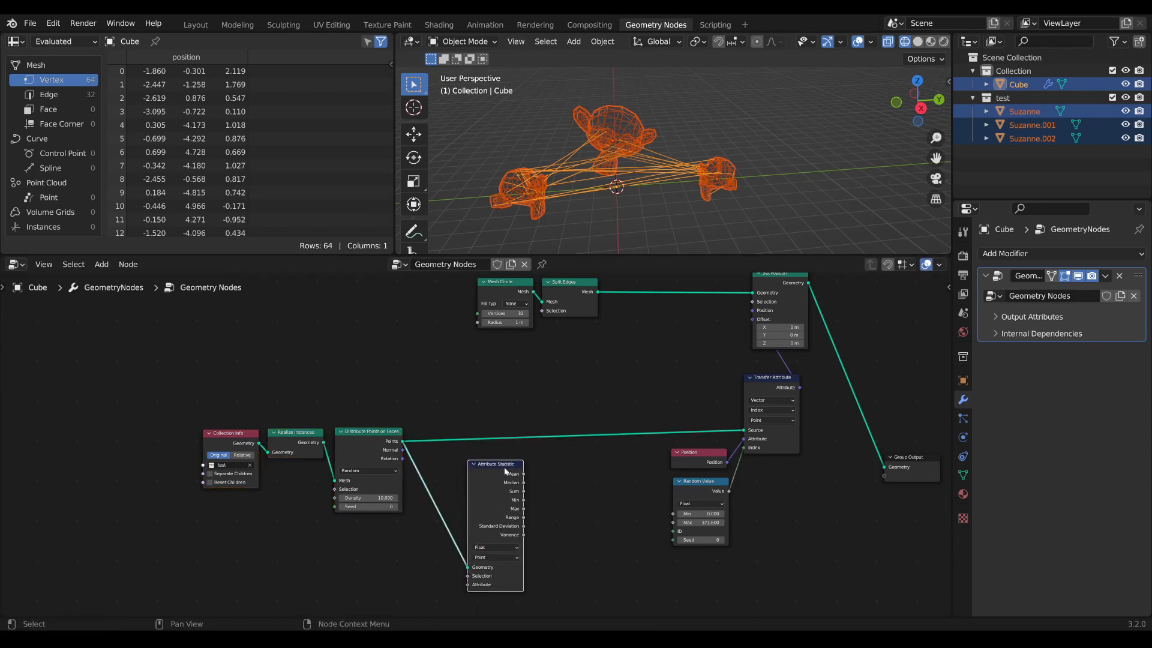
# Add an Index node beside Attribute Statistic's inputs.
pyautogui.moveTo(535, 518); pyautogui.dragTo(567, 480, button='middle')
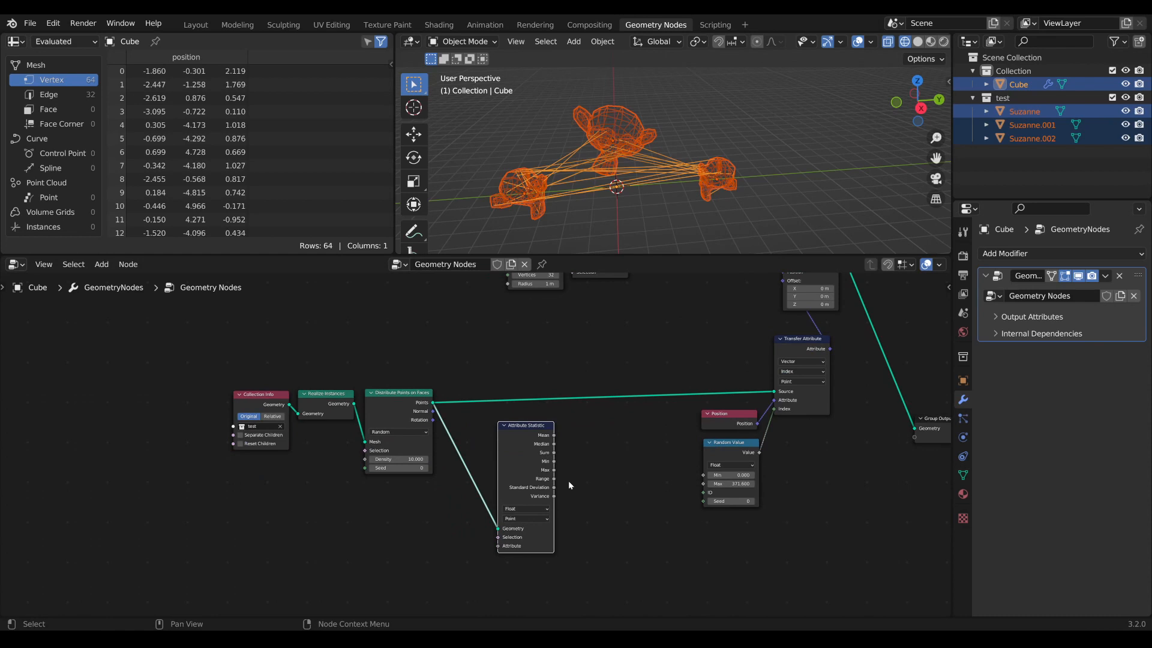
pyautogui.press('Tab')
pyautogui.write('ni')
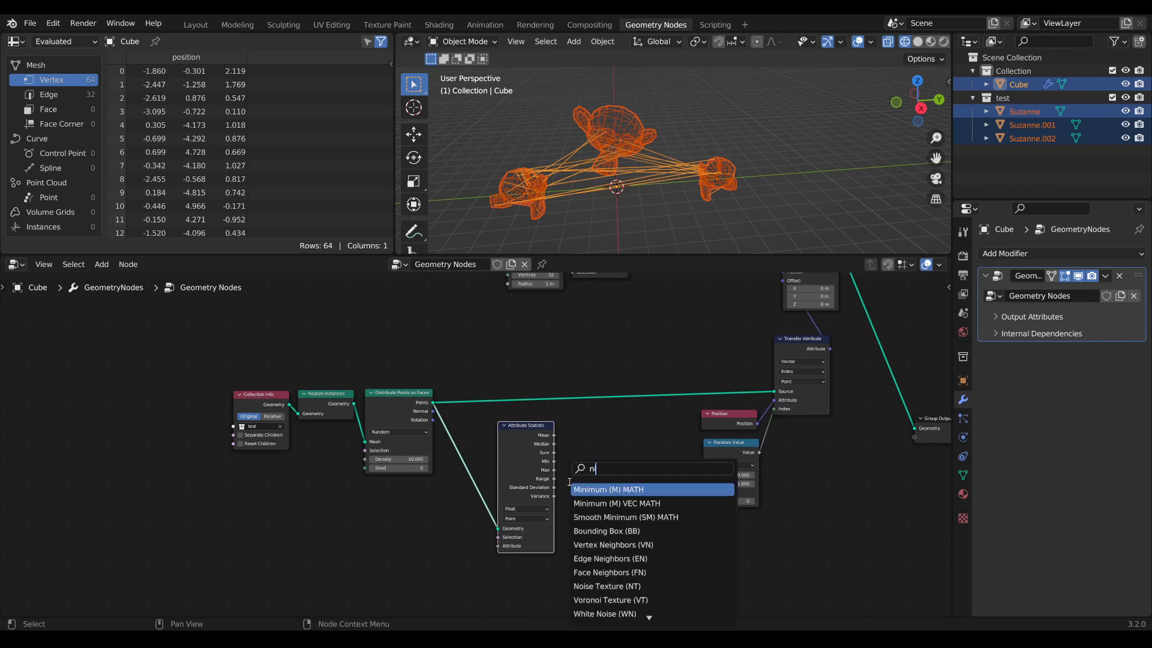
pyautogui.press('BackSpace')
pyautogui.press('BackSpace')
pyautogui.write('ind')
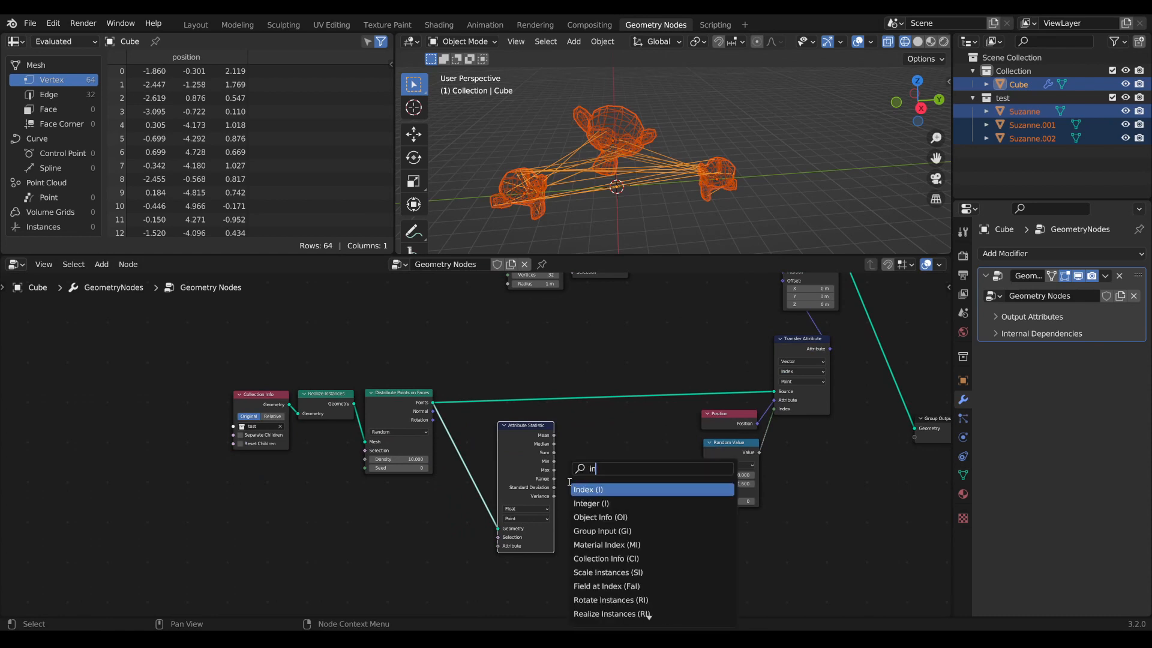
pyautogui.press('Return')
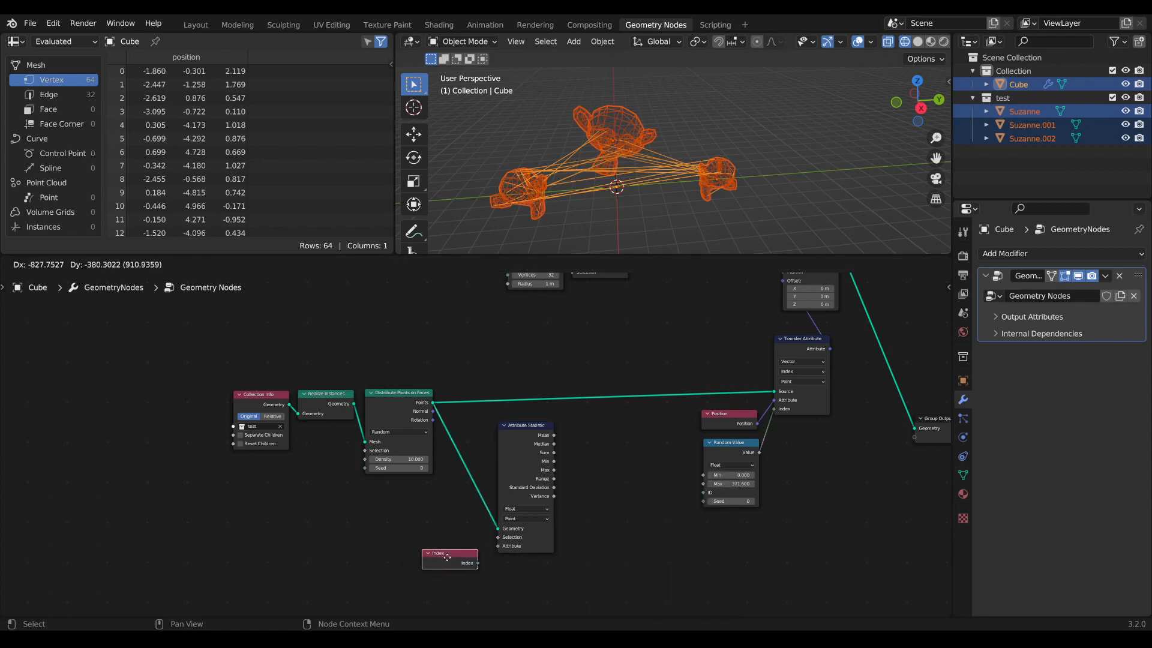
pyautogui.click(463, 536)
pyautogui.scroll(1, 462, 534)
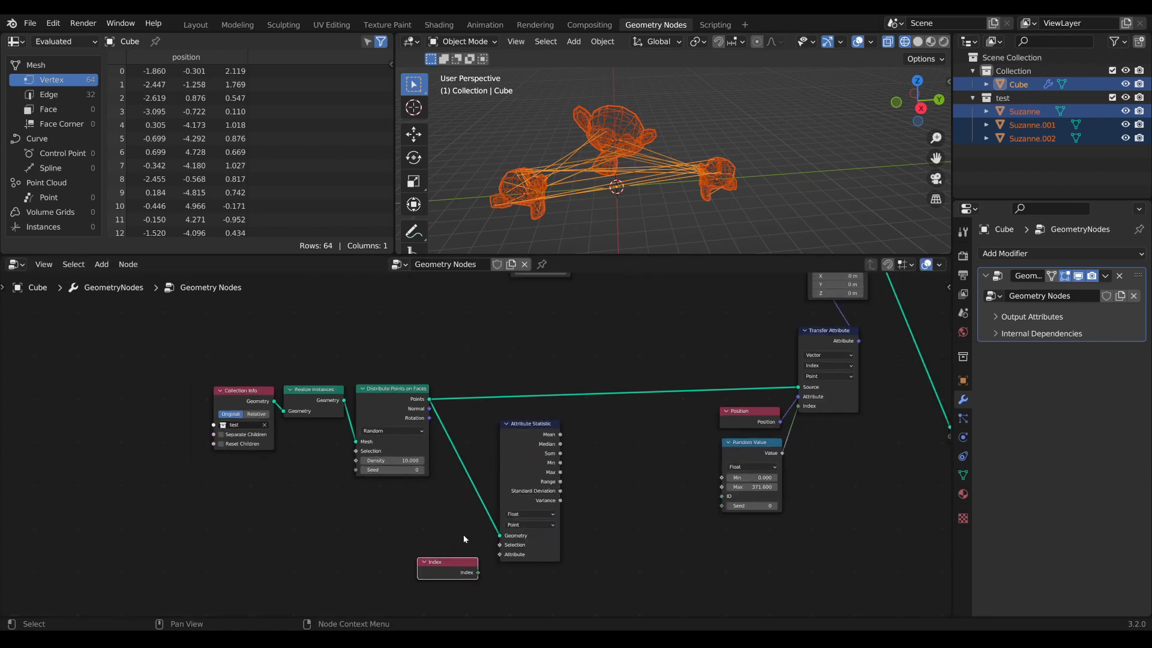
pyautogui.moveTo(463, 535); pyautogui.dragTo(438, 531, button='middle')
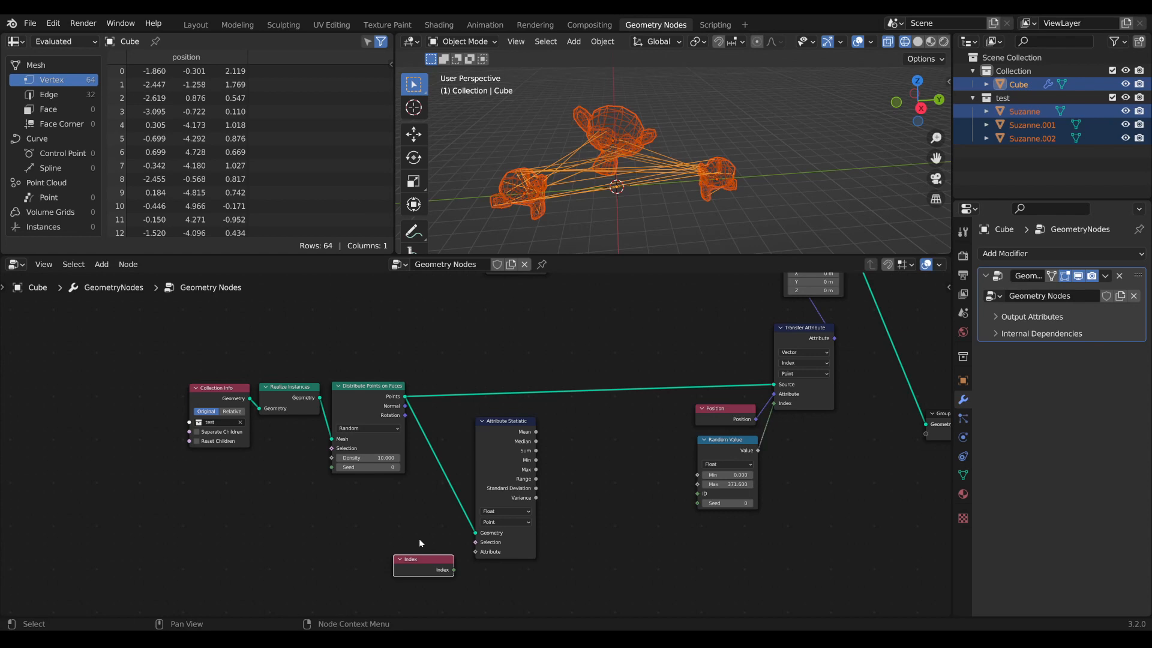
pyautogui.press('F3')
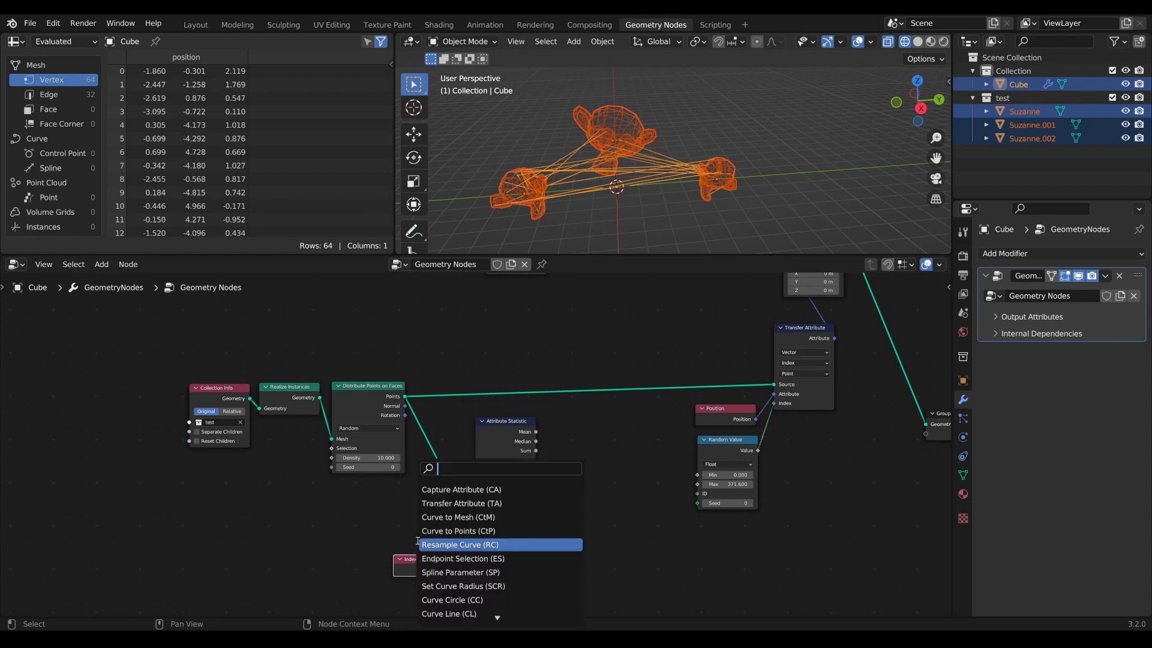
pyautogui.write('ctm')
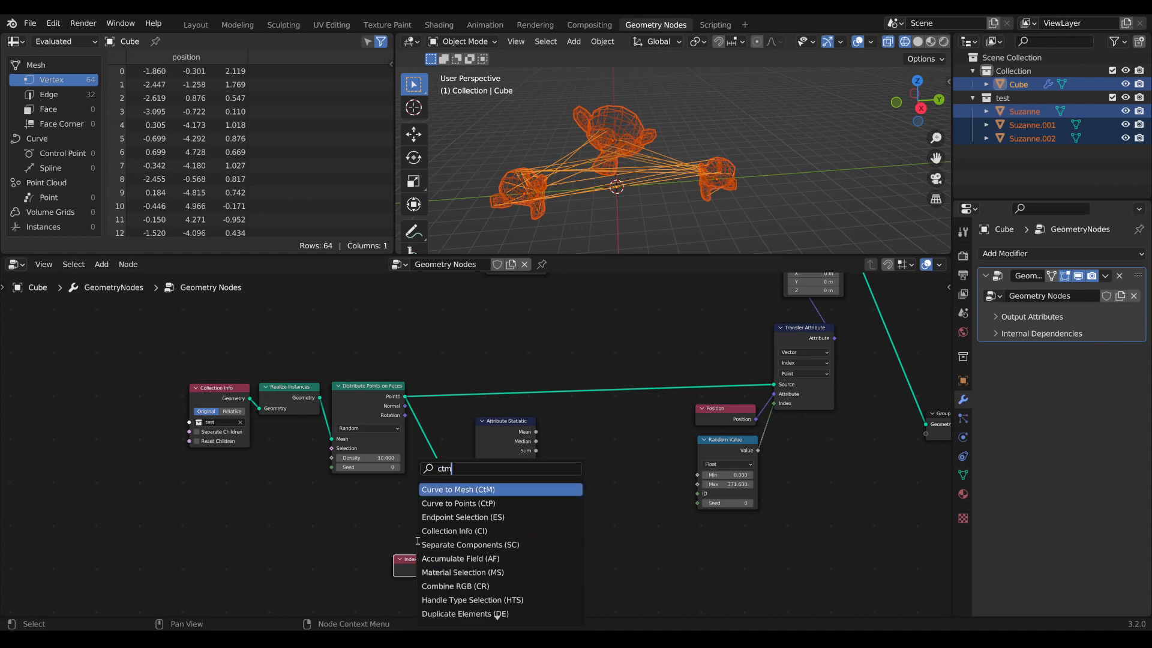
pyautogui.press('Escape')
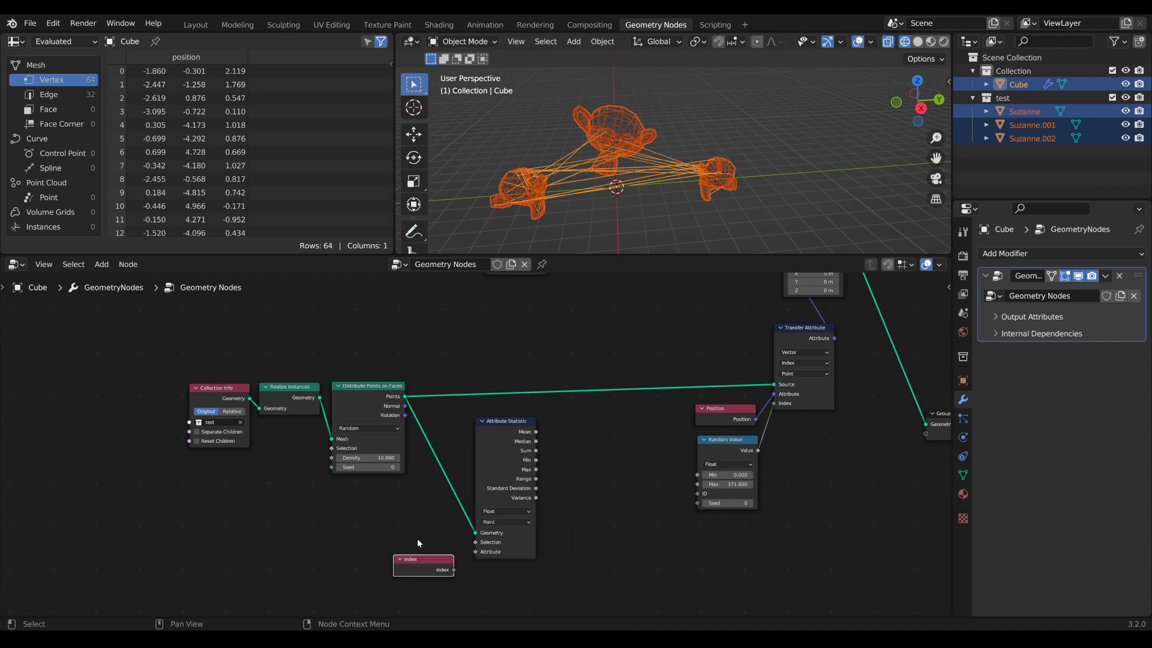
# Connect the Index node to Attribute Statistic's Attribute input and align it beside that input.
pyautogui.moveTo(435, 559)
pyautogui.mouseDown()
pyautogui.moveTo(422, 550)
pyautogui.moveTo(436, 549)
pyautogui.mouseUp()
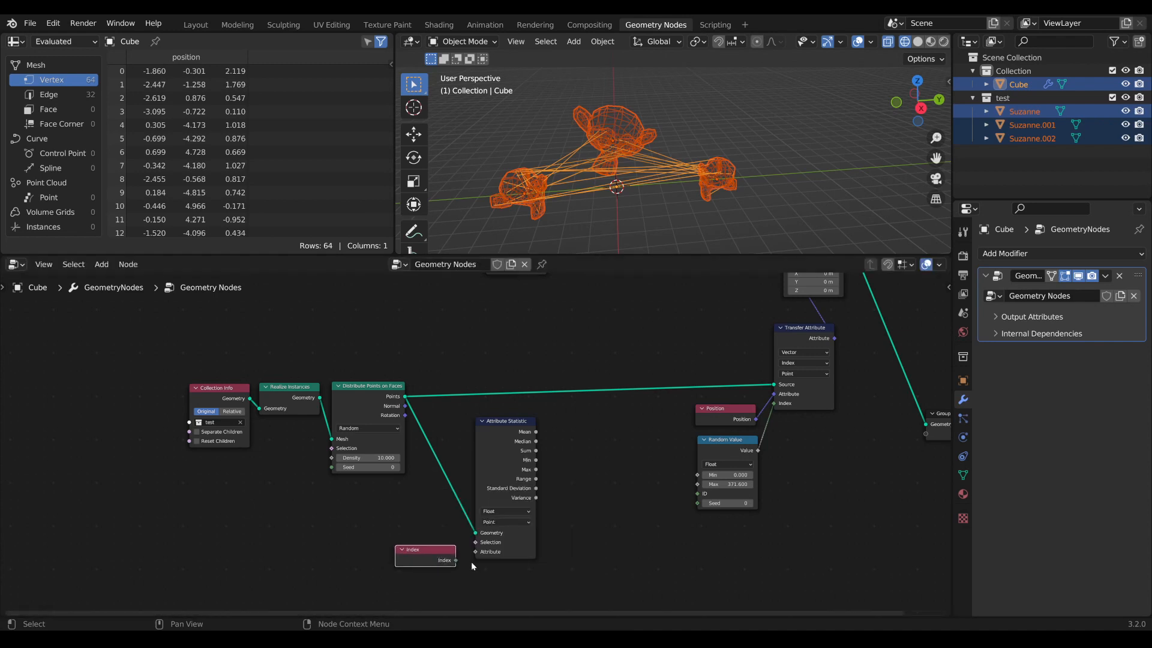
pyautogui.moveTo(471, 560); pyautogui.dragTo(463, 509, button='middle')
pyautogui.scroll(2, 462, 516)
pyautogui.moveTo(444, 520); pyautogui.dragTo(414, 502)
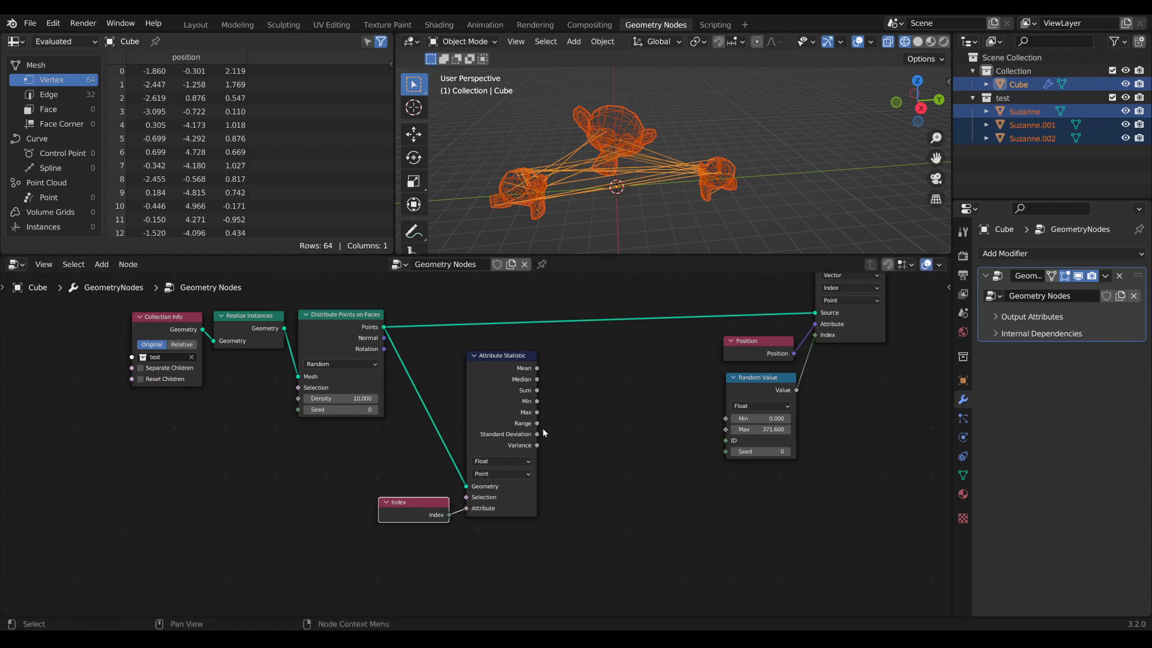
# Connect Attribute Statistic's Max to Random Value's Max and move Attribute Statistic with Index next to Random Value.
pyautogui.moveTo(536, 413); pyautogui.dragTo(732, 432)
pyautogui.moveTo(606, 540); pyautogui.dragTo(660, 389)
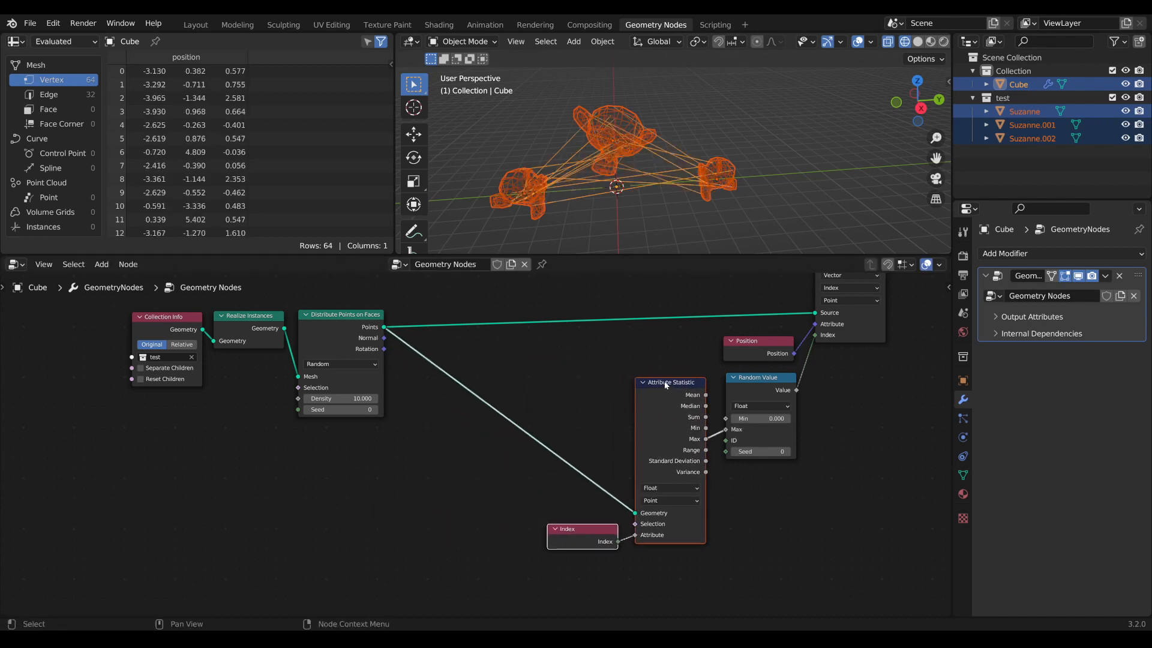
# Change the Random Value node's Seed and reduce the Mesh Circle's Vertices to 23.
pyautogui.scroll(-3, 543, 522)
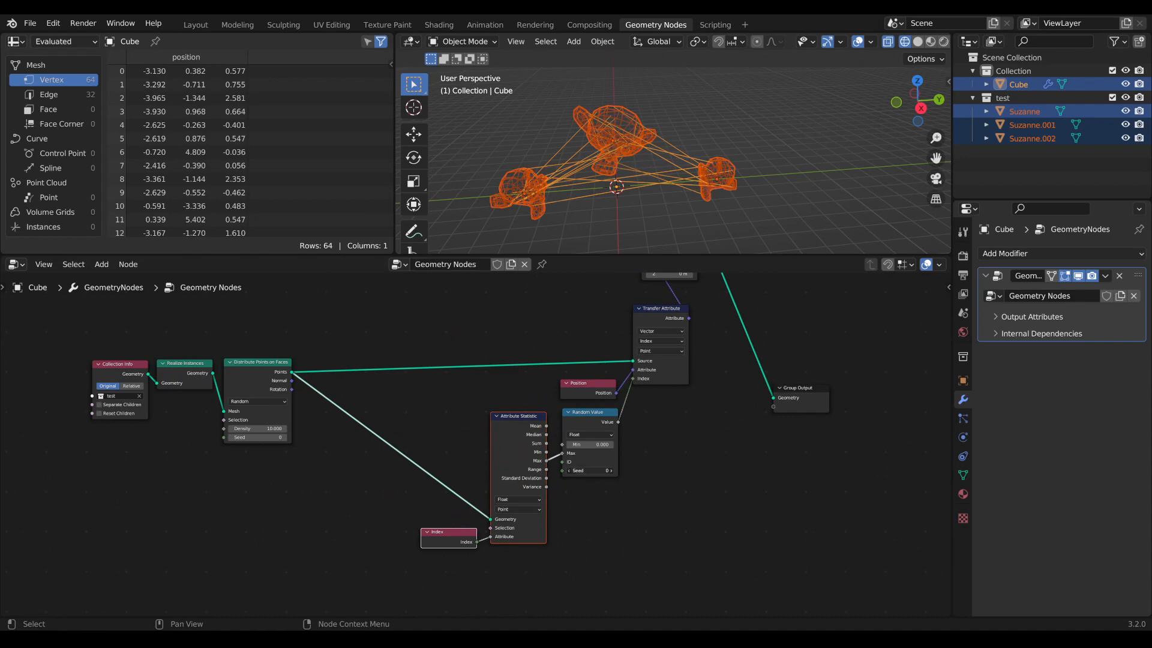
pyautogui.moveTo(594, 470); pyautogui.dragTo(617, 470)
pyautogui.moveTo(558, 355); pyautogui.dragTo(582, 523, button='middle')
pyautogui.scroll(6, 570, 508)
pyautogui.moveTo(486, 413); pyautogui.dragTo(532, 442, button='middle')
pyautogui.scroll(-1, 516, 443)
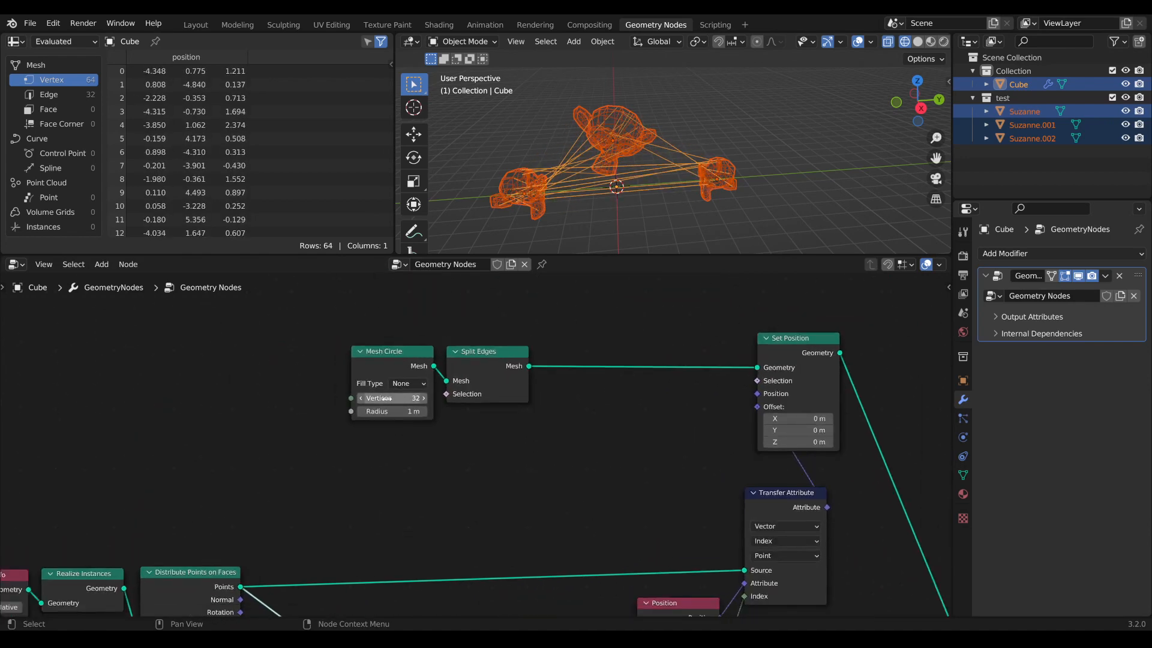
pyautogui.keyDown('shift'); pyautogui.moveTo(387, 398); pyautogui.dragTo(382, 398); pyautogui.keyUp('shift')
# Add a Group Input node beside Mesh Circle and connect its empty socket to Mesh Circle's Vertices.
pyautogui.moveTo(321, 397); pyautogui.dragTo(451, 446, button='middle')
pyautogui.scroll(2, 444, 443)
pyautogui.press('Tab')
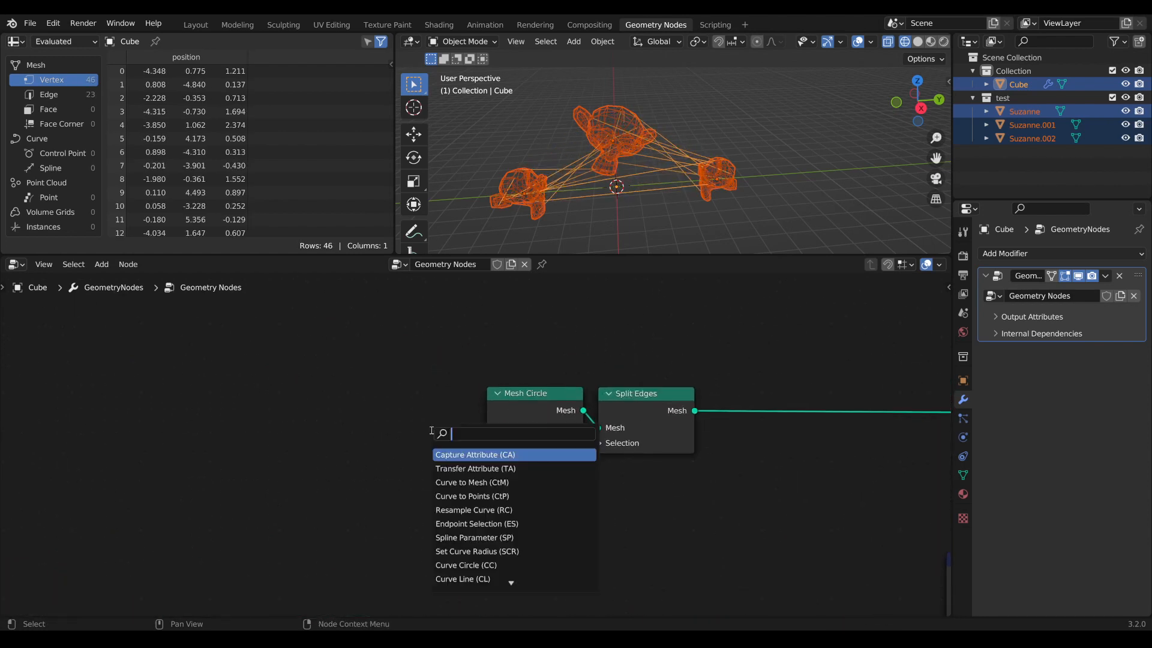
pyautogui.write('gi')
pyautogui.press('Return')
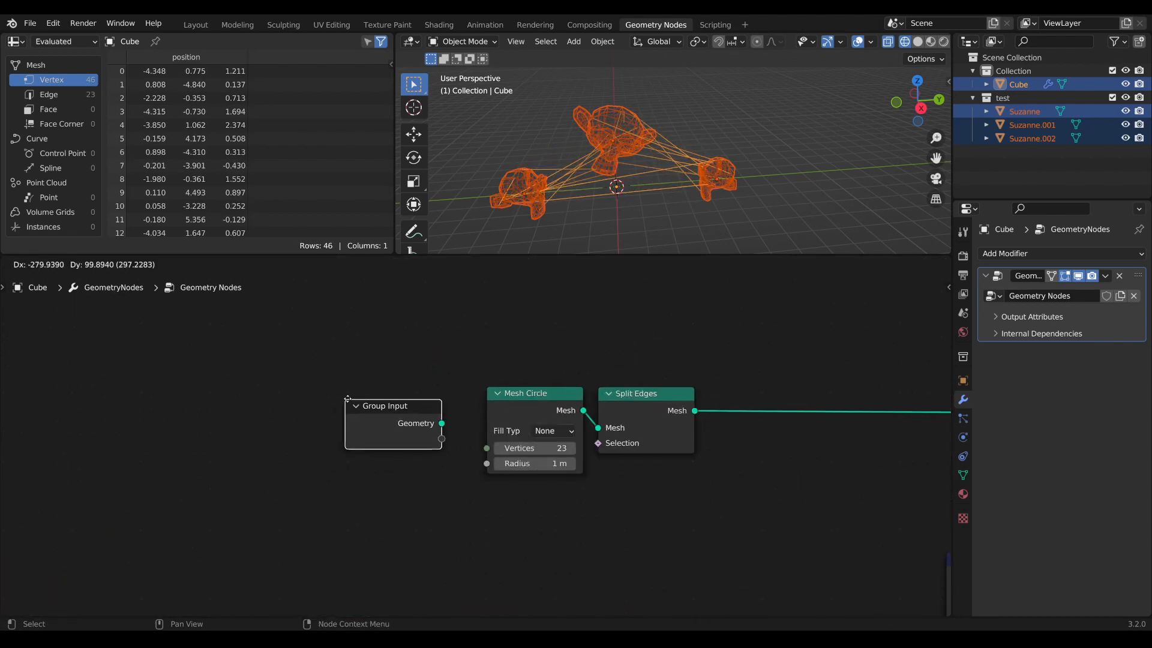
pyautogui.click(353, 397)
pyautogui.moveTo(450, 440); pyautogui.dragTo(496, 448)
pyautogui.moveTo(411, 416); pyautogui.dragTo(421, 412)
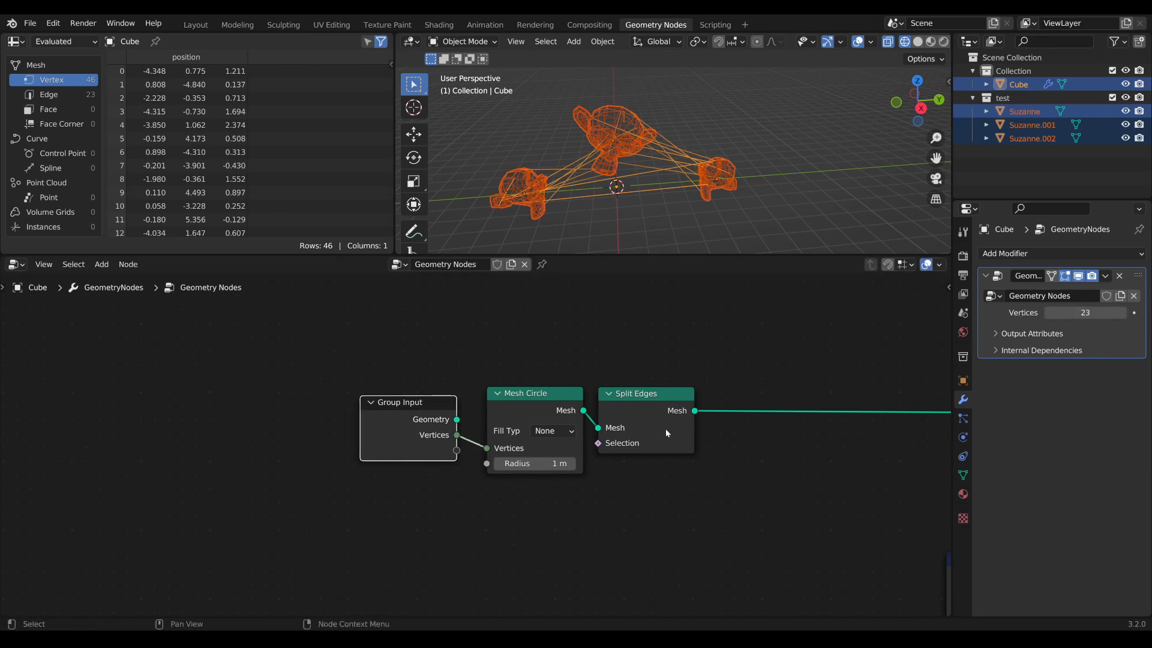
# Rename the Vertices group input to "line count" and set it to 25 in the modifier.
pyautogui.press('n')
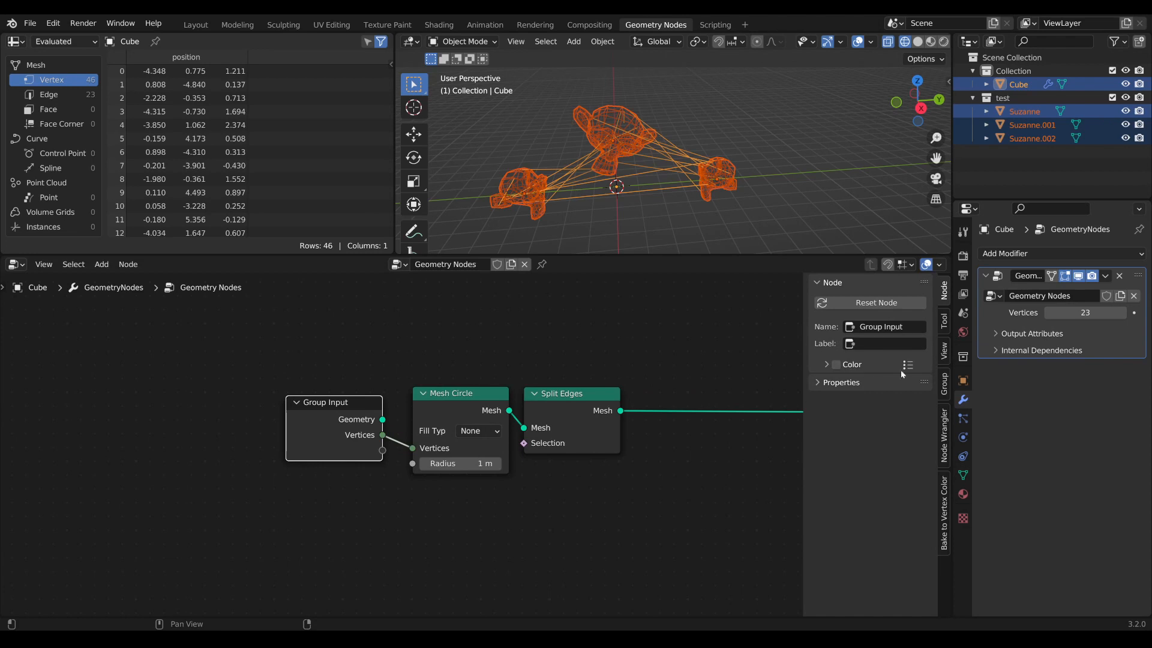
pyautogui.click(944, 384)
pyautogui.click(871, 319)
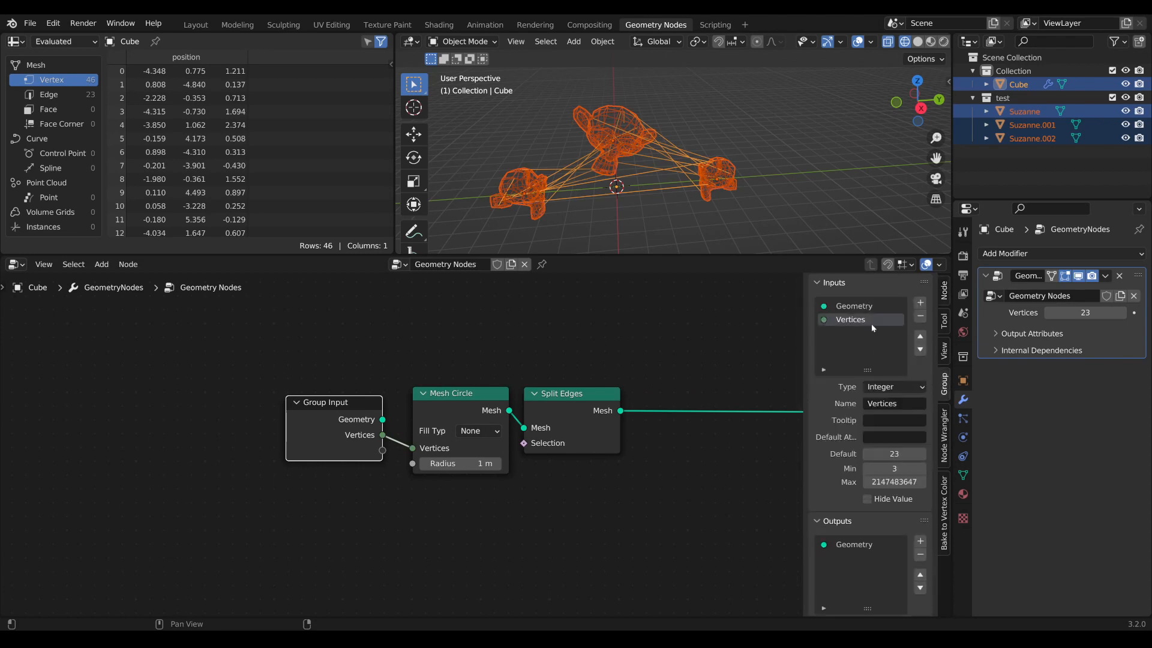
pyautogui.click(888, 403)
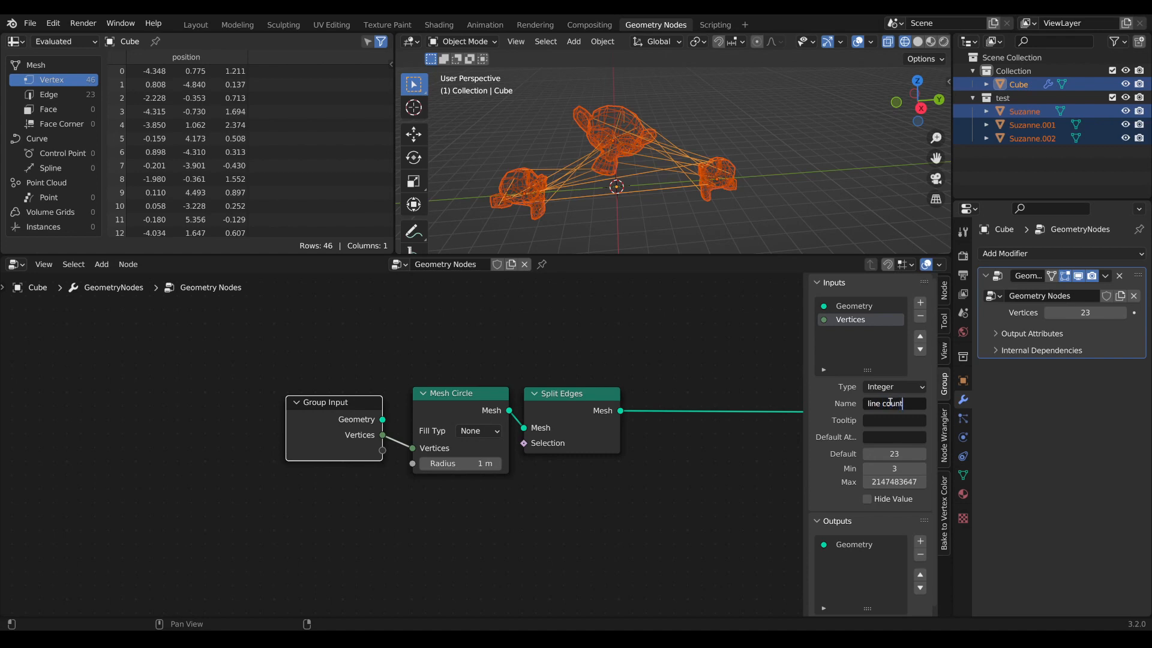
pyautogui.write('line count')
pyautogui.press('Return')
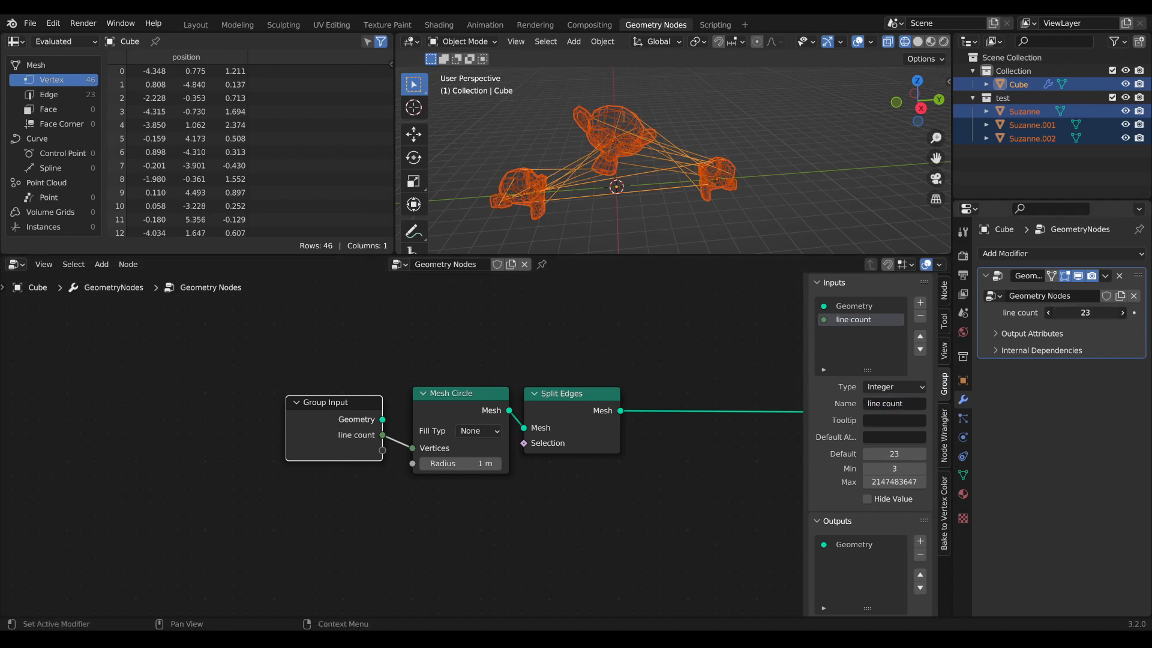
pyautogui.moveTo(1084, 313)
pyautogui.mouseDown()
pyautogui.moveTo(1067, 313)
pyautogui.moveTo(1085, 313)
pyautogui.mouseUp()
# Move the Collection Info, Realize Instances and Distribute Points on Faces nodes together closer to Attribute Statistic.
pyautogui.scroll(-12, 532, 473)
pyautogui.moveTo(537, 493); pyautogui.dragTo(569, 418, button='middle')
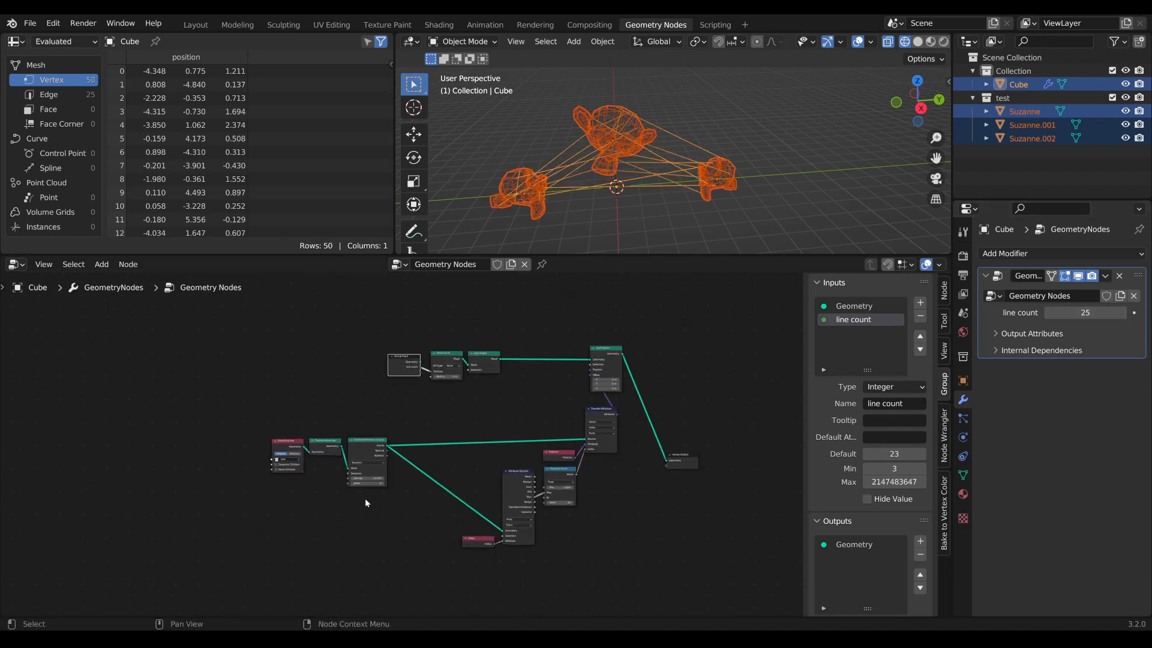
pyautogui.moveTo(367, 502); pyautogui.dragTo(228, 429)
pyautogui.moveTo(358, 447); pyautogui.dragTo(429, 442)
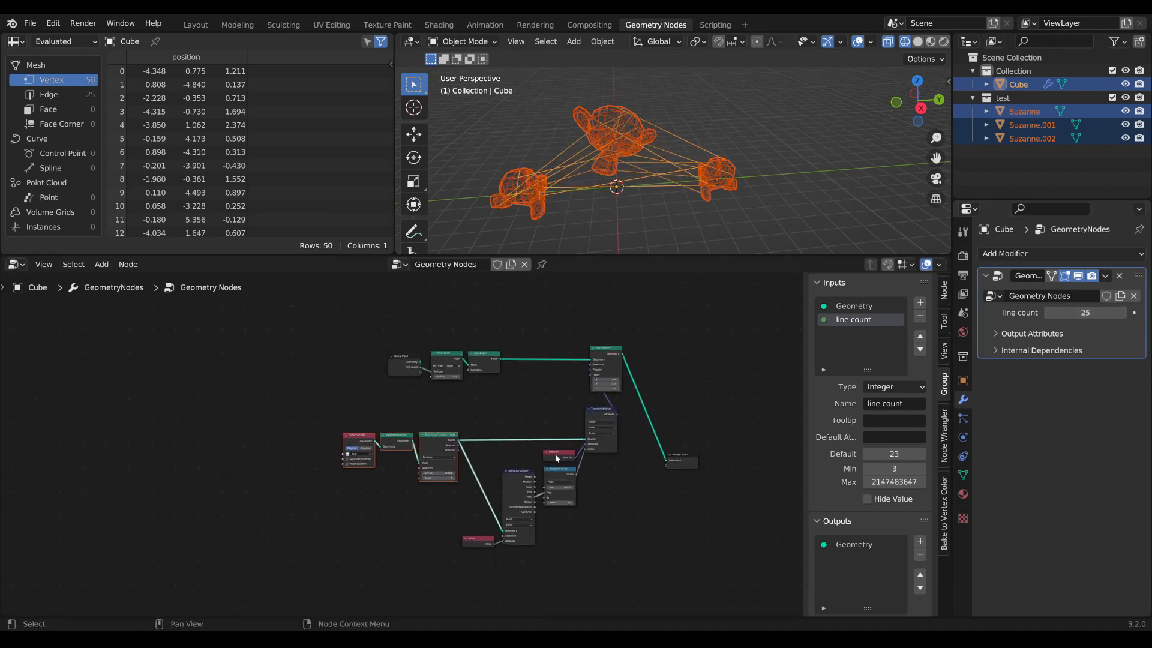
# Move the Group Output node well away from Set Position to free space between them.
pyautogui.scroll(3, 654, 473)
pyautogui.moveTo(672, 475); pyautogui.dragTo(383, 544, button='middle')
pyautogui.moveTo(472, 525); pyautogui.dragTo(654, 361)
pyautogui.scroll(4, 400, 454)
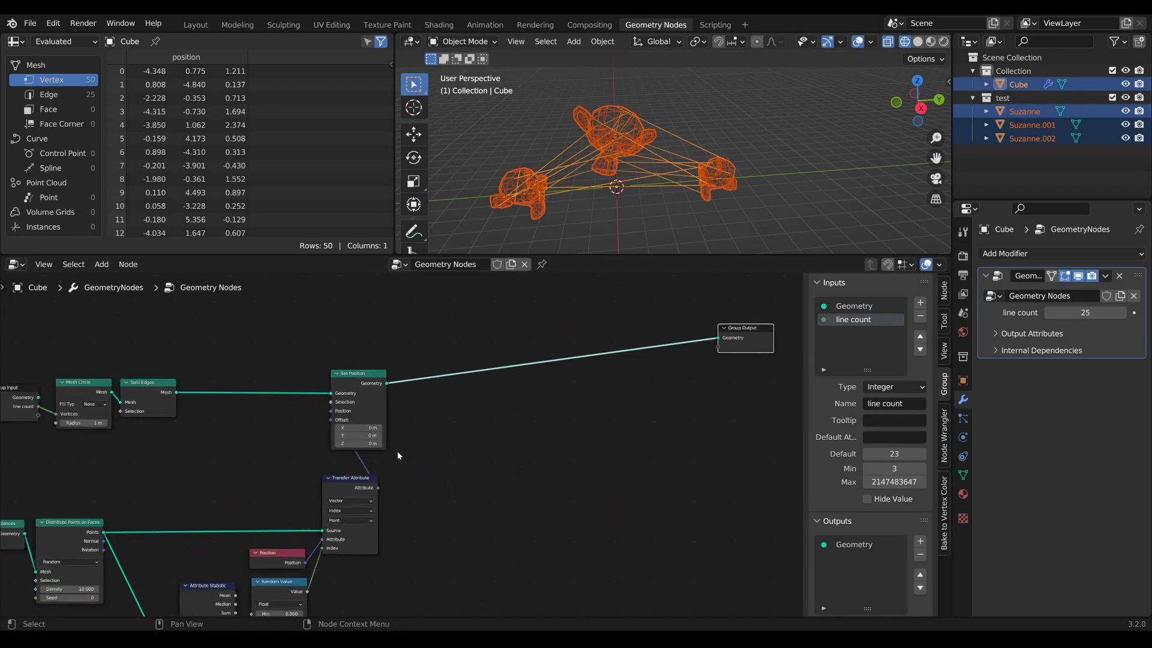
# Move Group Input, Mesh Circle and Split Edges together closer to the Set Position node.
pyautogui.scroll(-1, 400, 455)
pyautogui.moveTo(400, 456); pyautogui.dragTo(540, 460, button='middle')
pyautogui.moveTo(346, 465); pyautogui.dragTo(121, 363)
pyautogui.press('g')
pyautogui.click(462, 301)
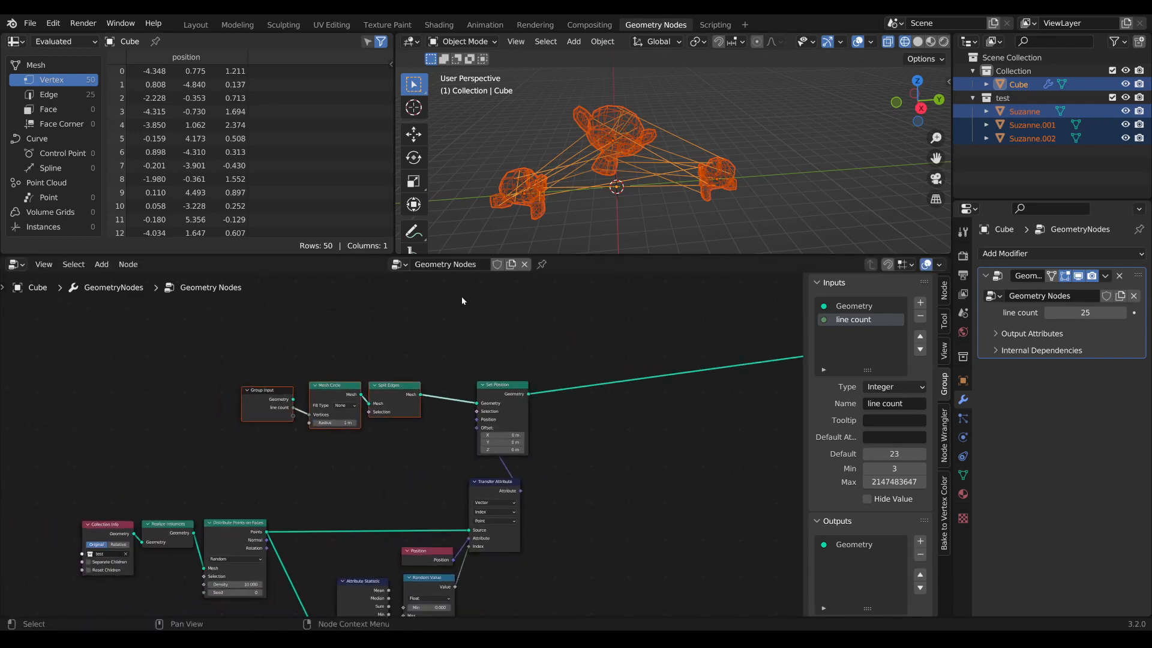
# Inspect the straight web lines between the monkey heads and shift Group Output even further from Set Position.
pyautogui.moveTo(618, 175); pyautogui.dragTo(586, 163, button='middle')
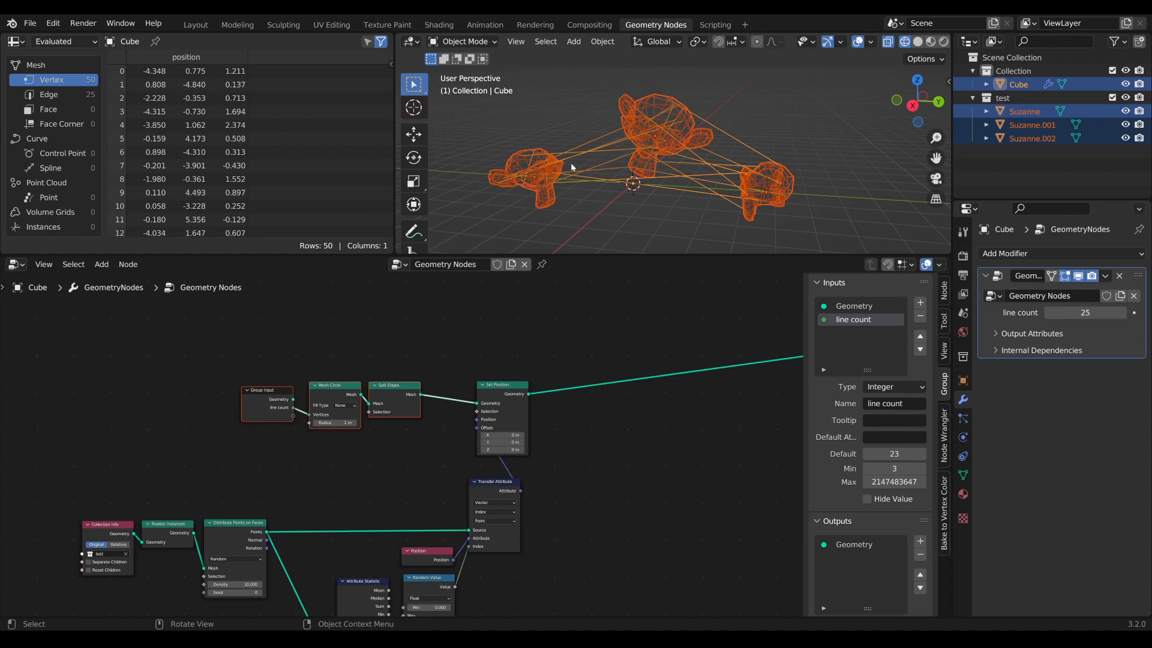
pyautogui.moveTo(617, 144); pyautogui.dragTo(717, 114, button='middle')
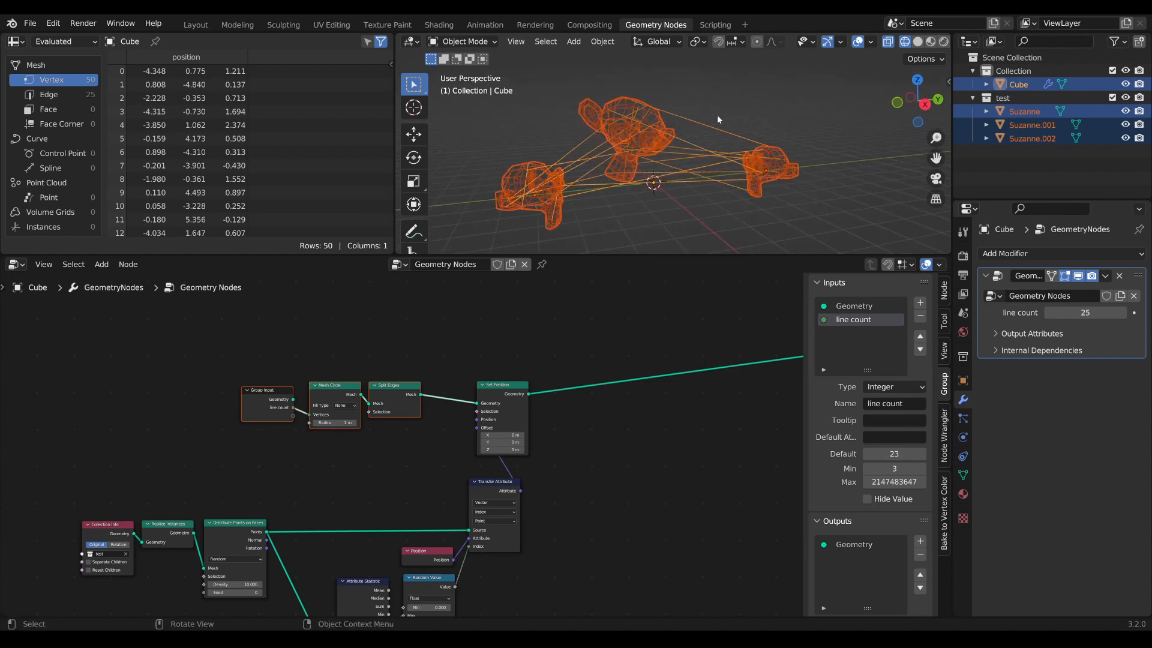
pyautogui.scroll(-3, 714, 375)
pyautogui.moveTo(735, 372); pyautogui.dragTo(589, 399, button='middle')
pyautogui.click(563, 353)
pyautogui.press('g')
pyautogui.click(685, 365)
# Insert a Mesh to Curve node on the link between Set Position and Group Output.
pyautogui.scroll(4, 552, 409)
pyautogui.press('Tab')
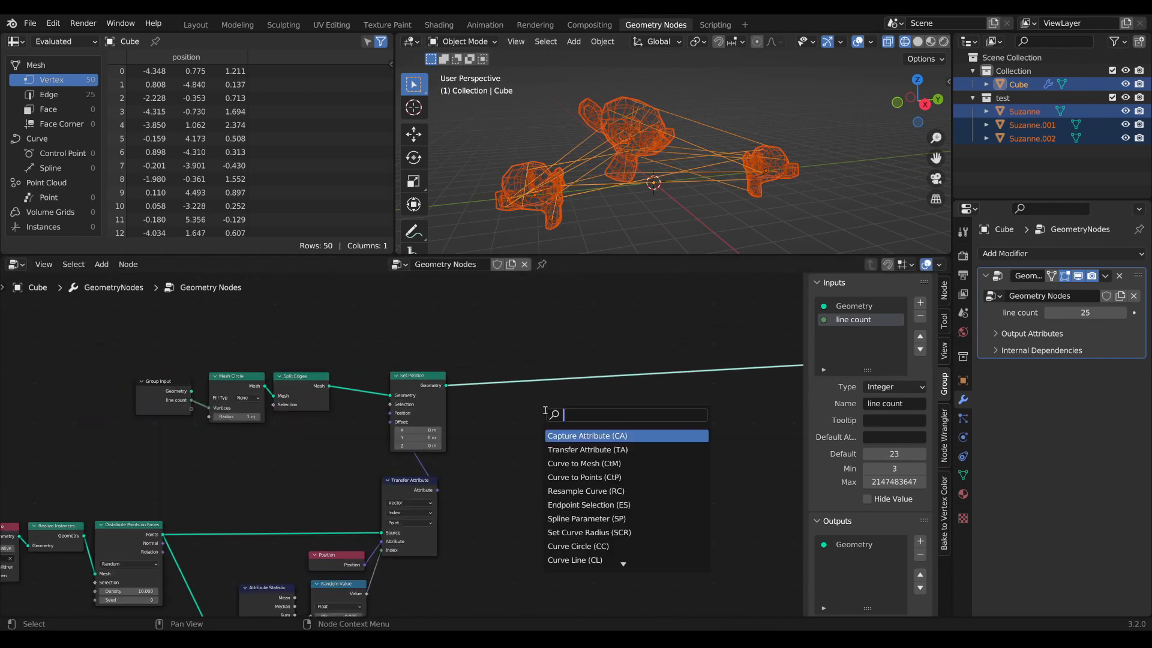
pyautogui.write('conv')
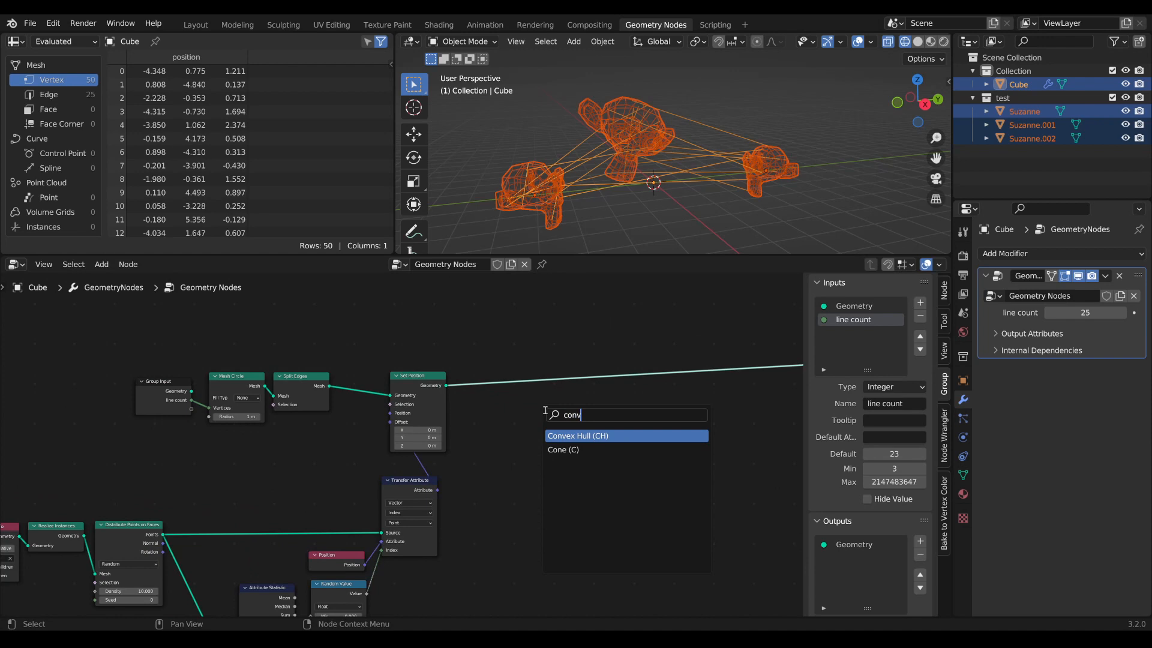
pyautogui.press('BackSpace')
pyautogui.press('BackSpace')
pyautogui.press('BackSpace')
pyautogui.press('BackSpace')
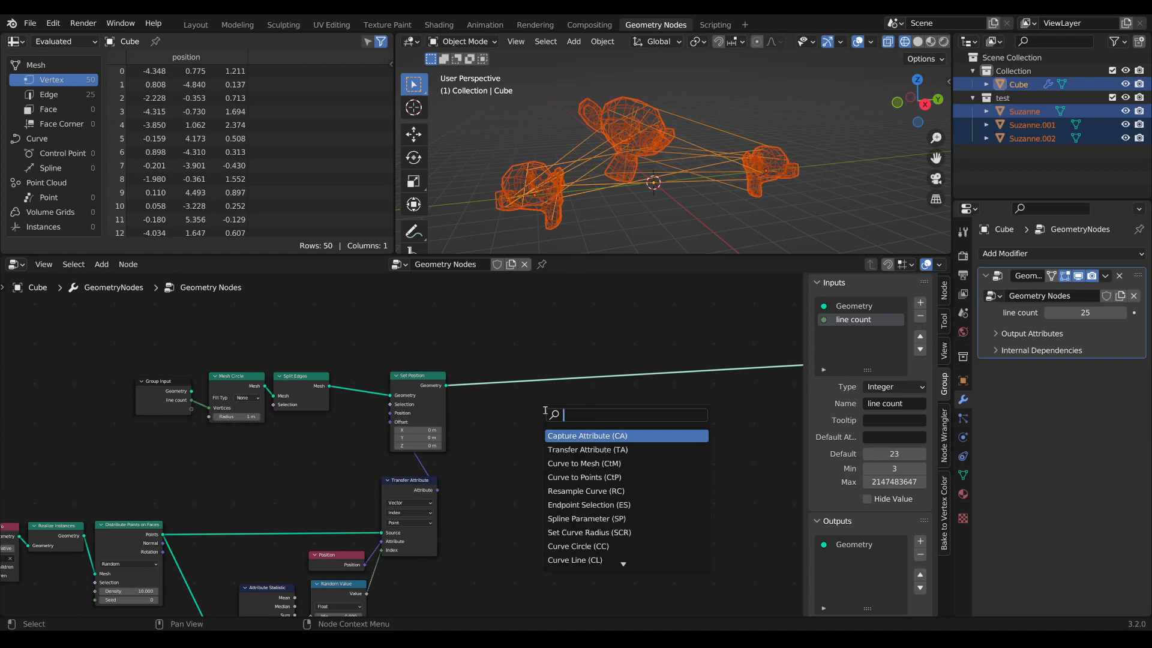
pyautogui.write('mtc')
pyautogui.press('Return')
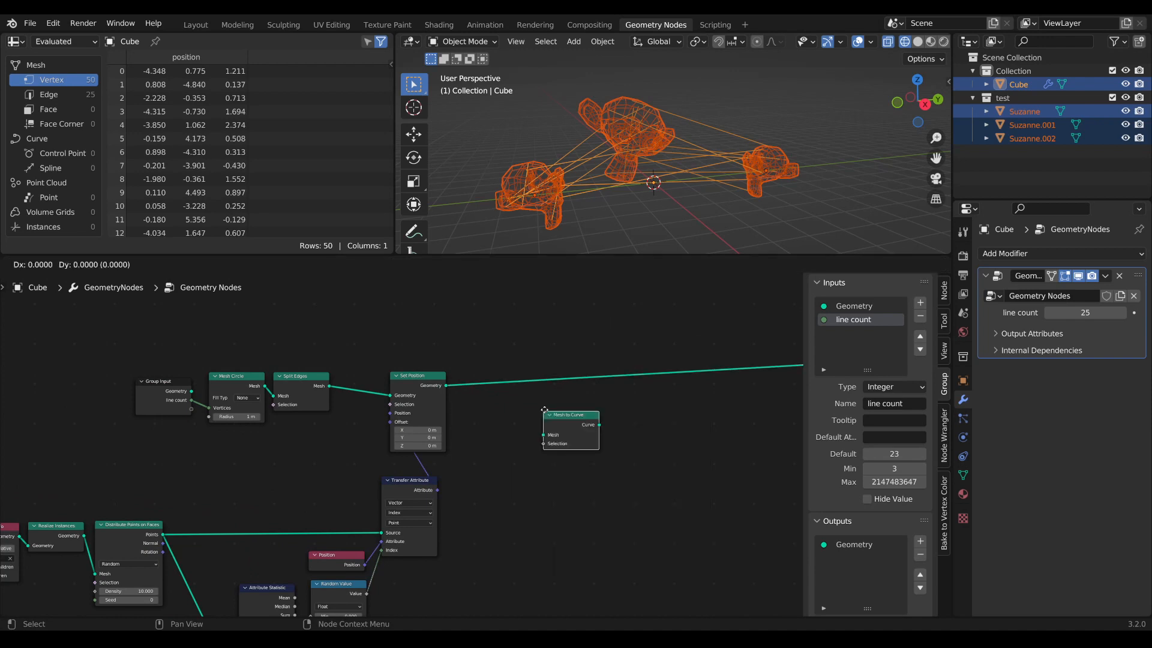
pyautogui.click(500, 372)
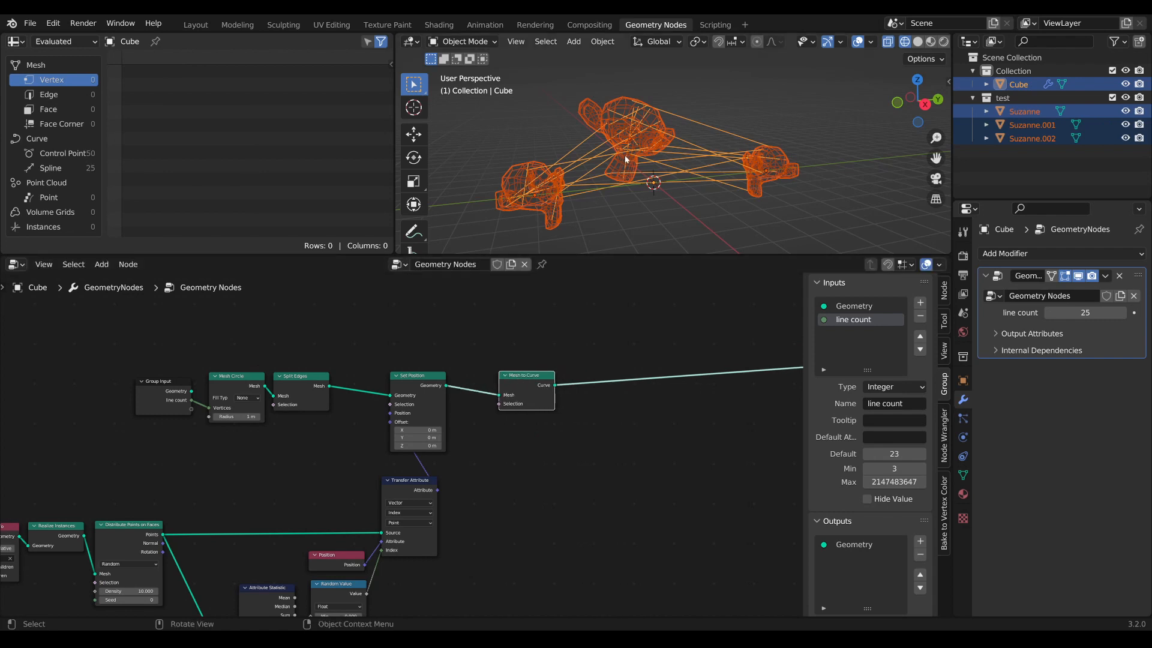
# Move the Group Output node further from Mesh to Curve to make room for more nodes.
pyautogui.moveTo(627, 158); pyautogui.dragTo(640, 99, button='middle')
pyautogui.scroll(-3, 387, 444)
pyautogui.moveTo(732, 454); pyautogui.dragTo(455, 432, button='middle')
pyautogui.moveTo(603, 378); pyautogui.dragTo(635, 389)
# Insert a second Set Position node between Mesh to Curve and Group Output, spacing Group Output away from it.
pyautogui.press('Tab')
pyautogui.write('set')
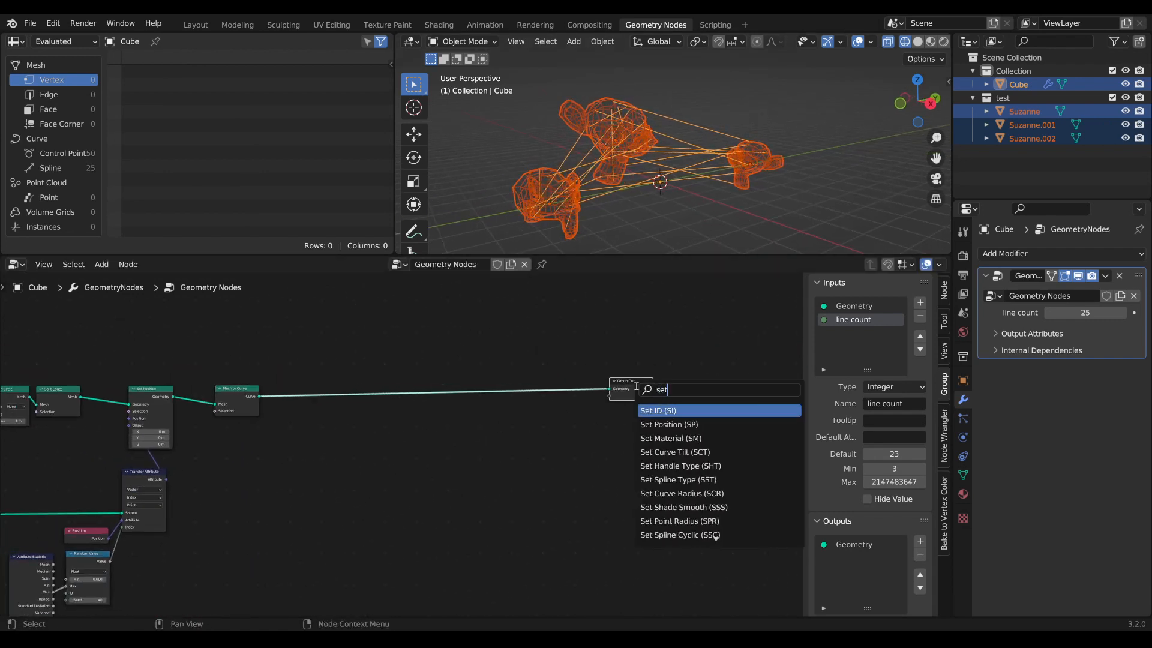
pyautogui.press('Down')
pyautogui.press('Return')
pyautogui.click(490, 437)
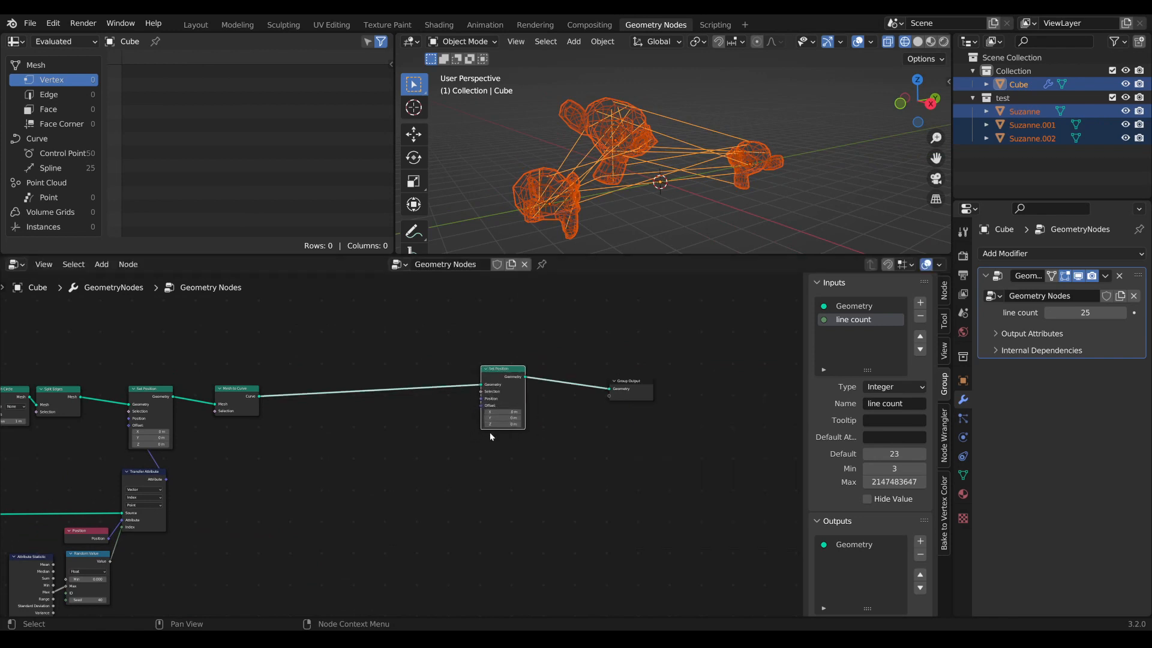
pyautogui.scroll(2, 489, 437)
pyautogui.moveTo(490, 437); pyautogui.dragTo(500, 445, button='middle')
pyautogui.moveTo(612, 388); pyautogui.dragTo(640, 401)
pyautogui.moveTo(598, 563); pyautogui.dragTo(571, 532, button='middle')
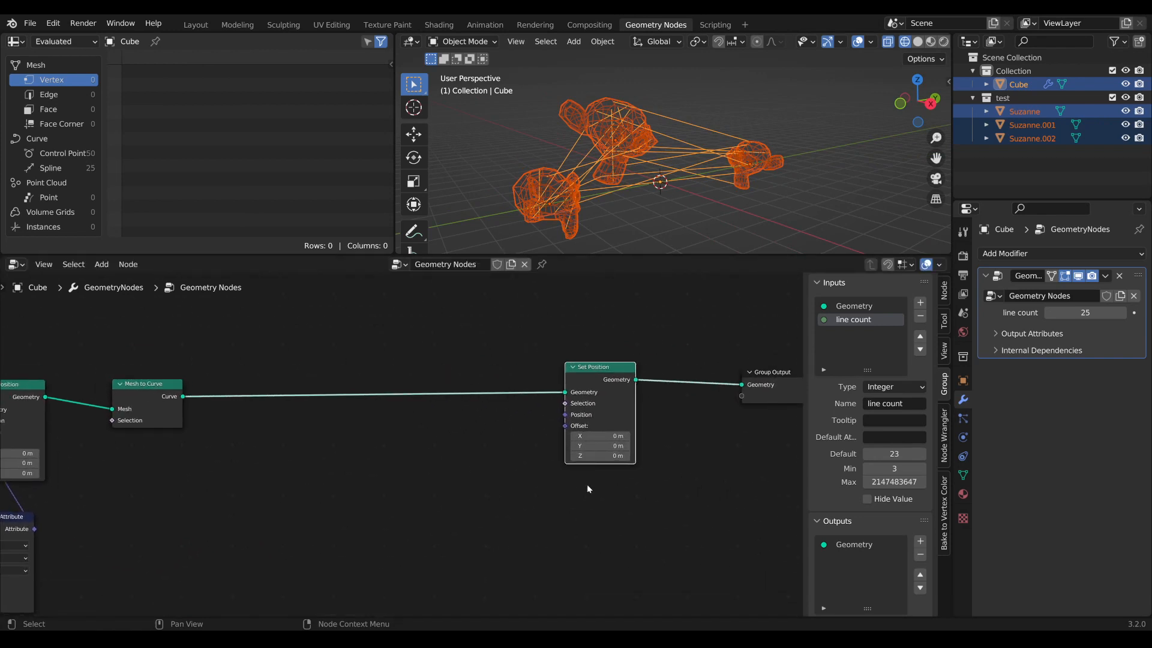
# Add a Combine XYZ node below the new Set Position and connect its Vector to Offset.
pyautogui.moveTo(603, 456)
pyautogui.mouseDown()
pyautogui.moveTo(576, 456)
pyautogui.moveTo(621, 455)
pyautogui.mouseUp()
pyautogui.rightClick(603, 456)
pyautogui.hotkey('shift', 'a')
pyautogui.write('cm')
pyautogui.press('BackSpace')
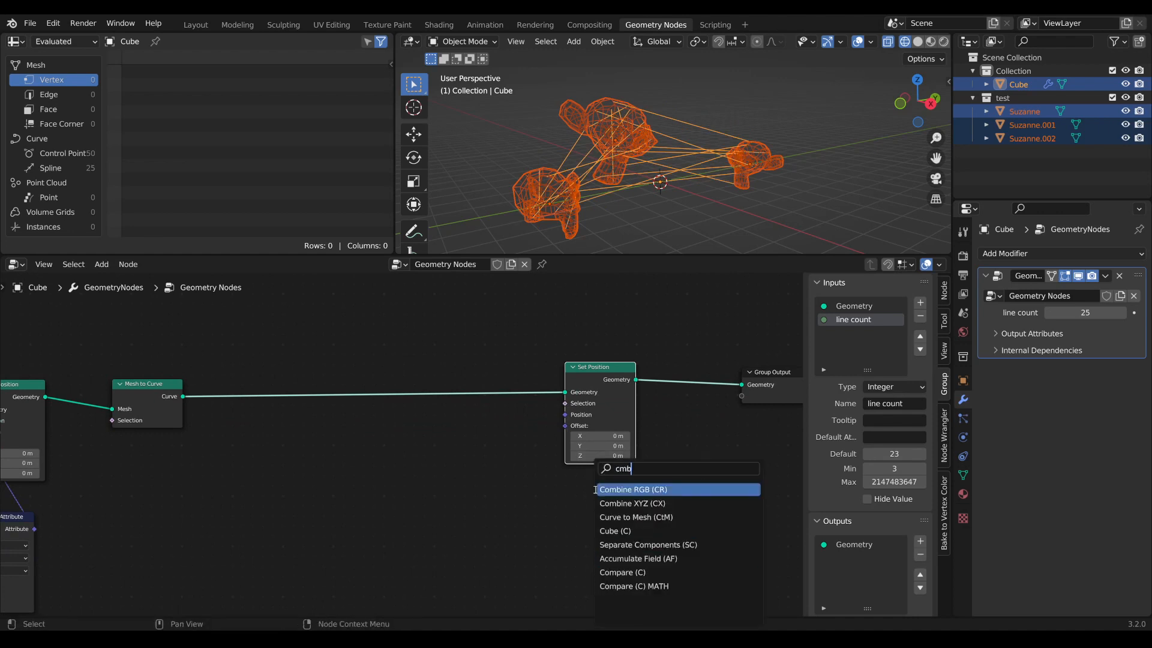
pyautogui.write('omb')
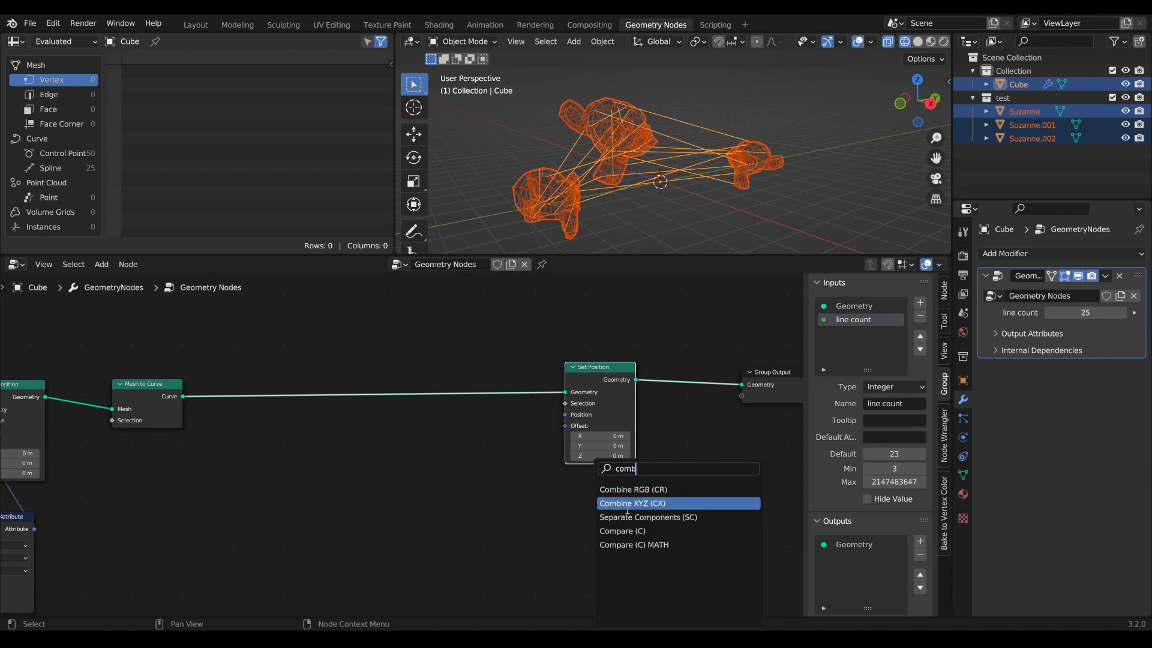
pyautogui.click(600, 503)
pyautogui.moveTo(634, 483)
pyautogui.mouseDown()
pyautogui.moveTo(565, 426)
pyautogui.moveTo(616, 463)
pyautogui.moveTo(617, 497)
pyautogui.moveTo(636, 497)
pyautogui.mouseUp()
pyautogui.rightClick(607, 497)
# Add a Spline Parameter node and connect its Factor to Combine XYZ's Z, checking the effect on the web lines.
pyautogui.moveTo(336, 438)
pyautogui.mouseDown(button='middle')
pyautogui.moveTo(364, 440)
pyautogui.moveTo(364, 459)
pyautogui.moveTo(328, 460)
pyautogui.mouseUp(button='middle')
pyautogui.scroll(-1, 373, 458)
pyautogui.press('Tab')
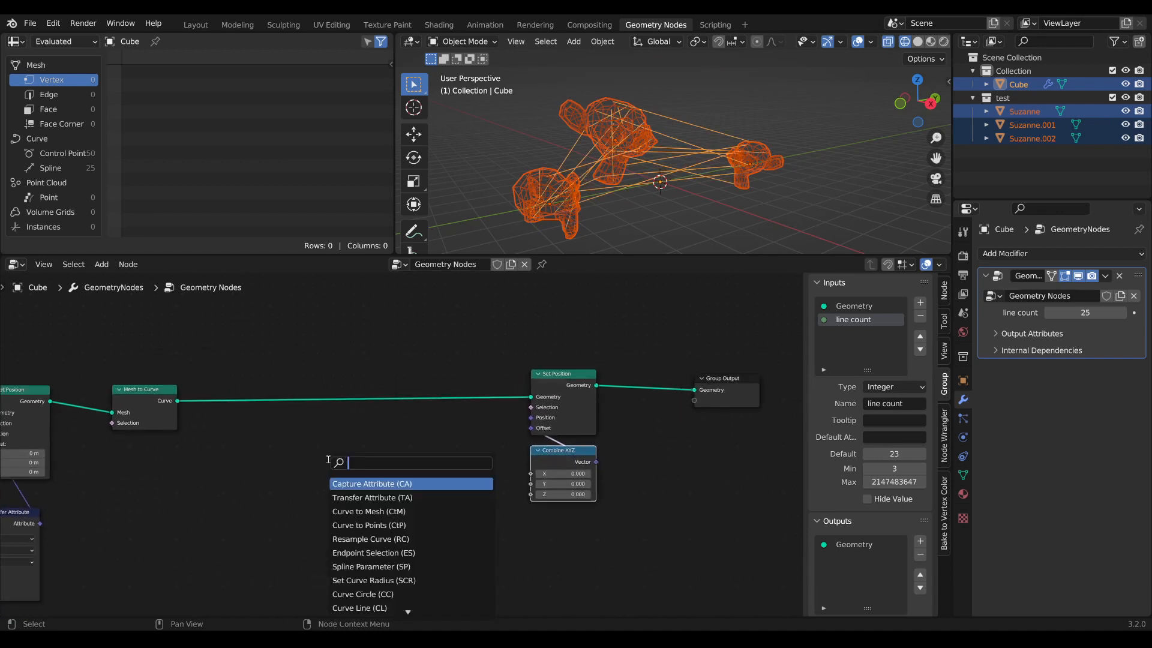
pyautogui.write('s')
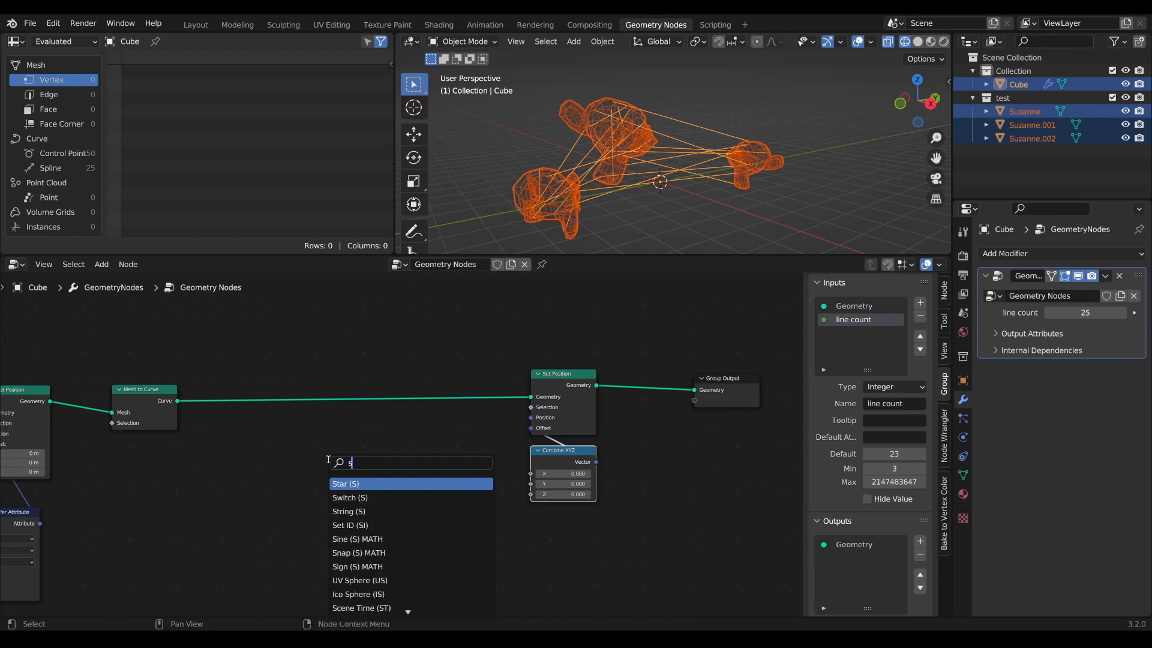
pyautogui.write('pline ')
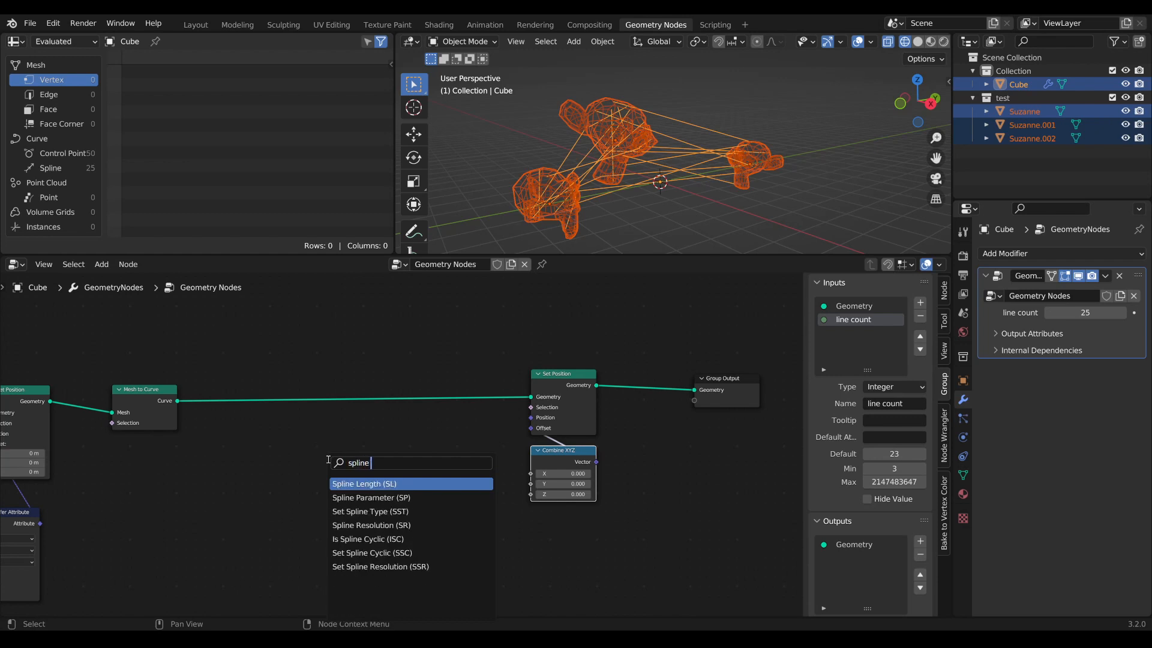
pyautogui.write('pa')
pyautogui.press('Return')
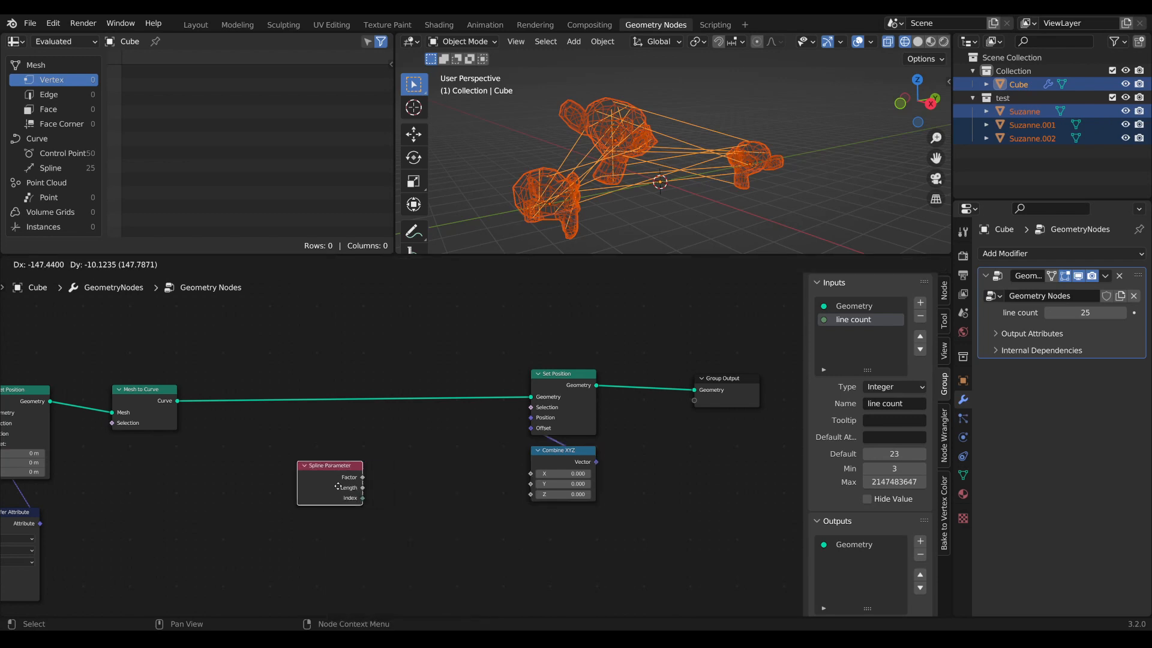
pyautogui.click(358, 492)
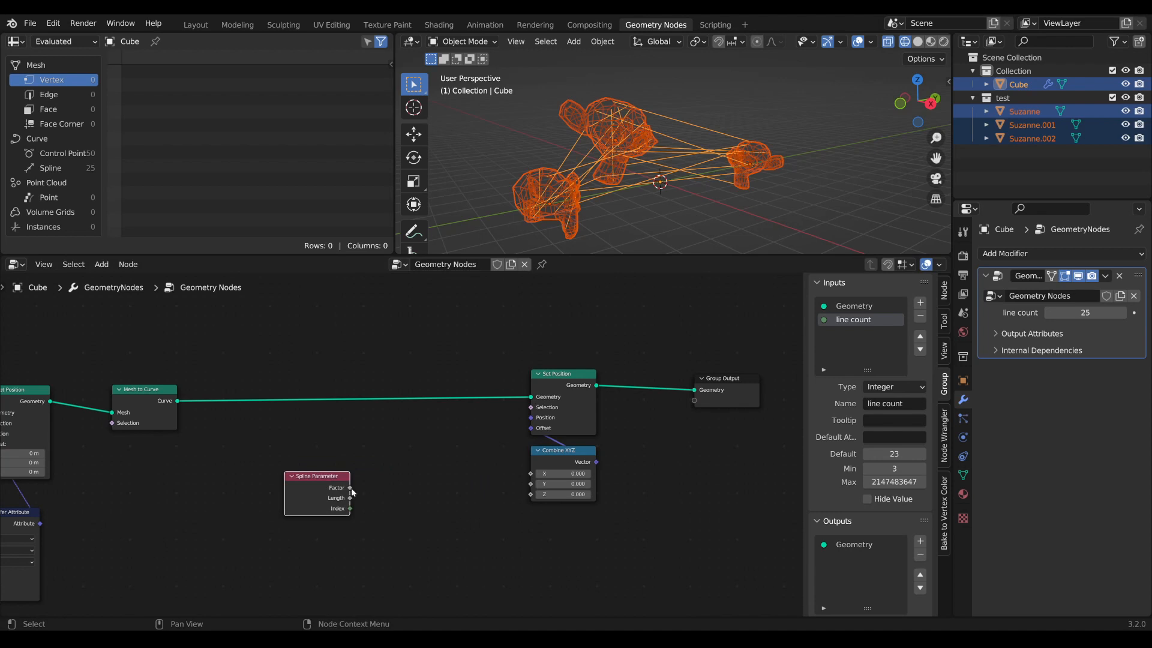
pyautogui.moveTo(351, 487); pyautogui.dragTo(531, 494)
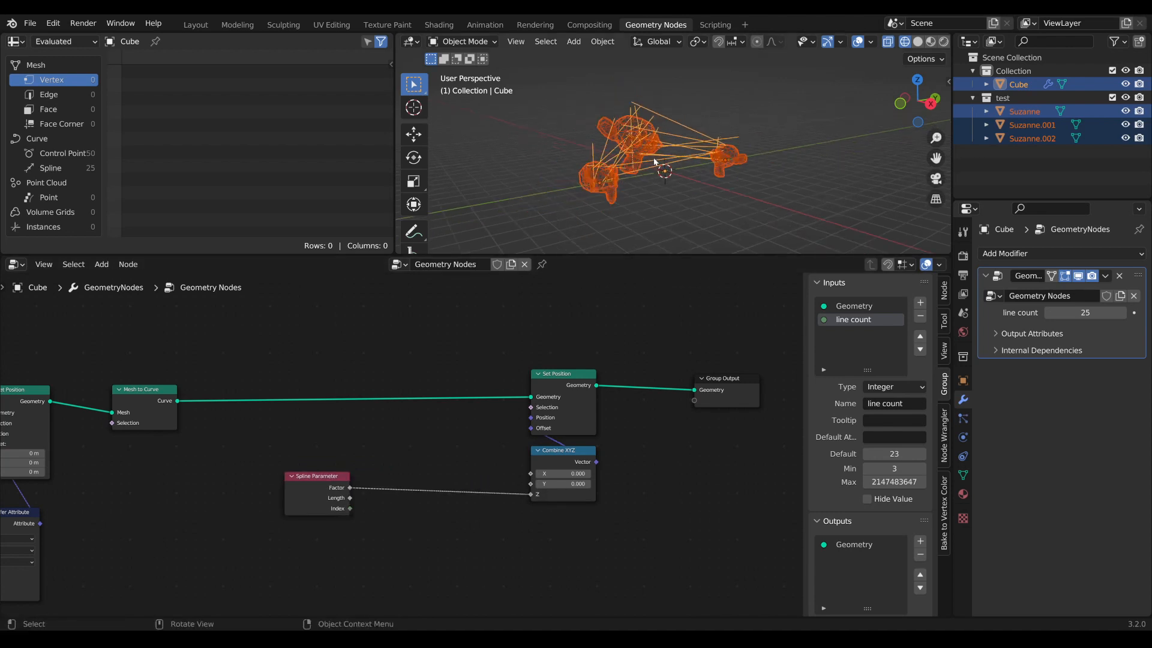
pyautogui.moveTo(655, 162); pyautogui.dragTo(713, 159, button='middle')
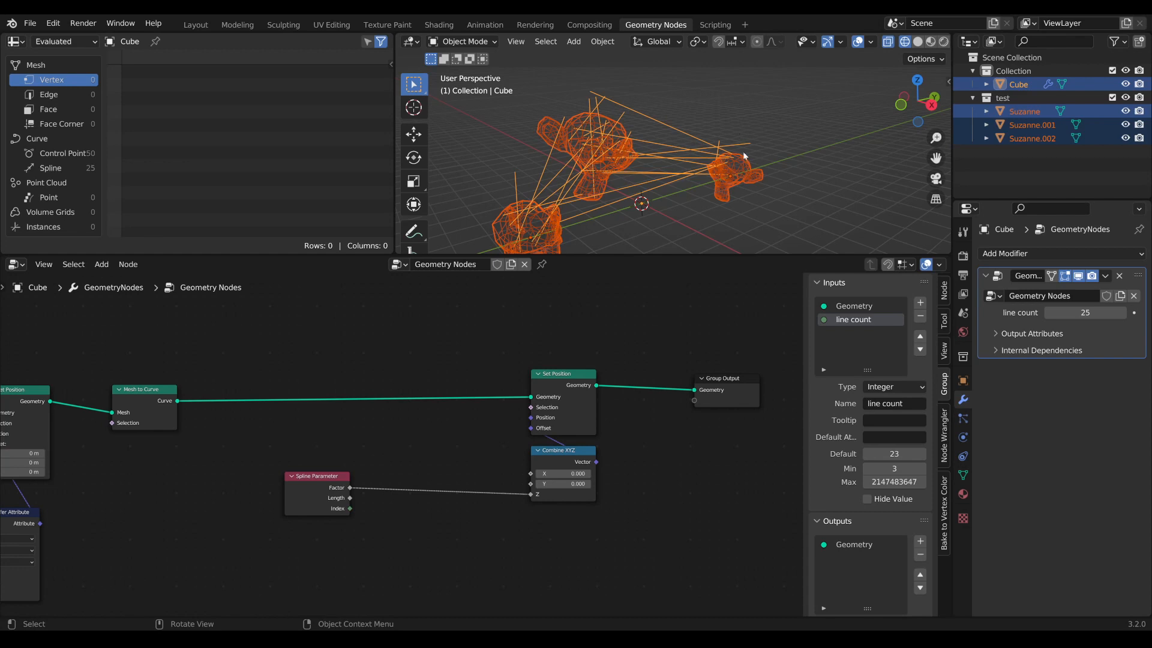
# Move Spline Parameter further from Combine XYZ and insert a Float Curve node on the link between them.
pyautogui.moveTo(334, 477); pyautogui.dragTo(279, 478)
pyautogui.moveTo(279, 478); pyautogui.dragTo(454, 453, button='middle')
pyautogui.press('Tab')
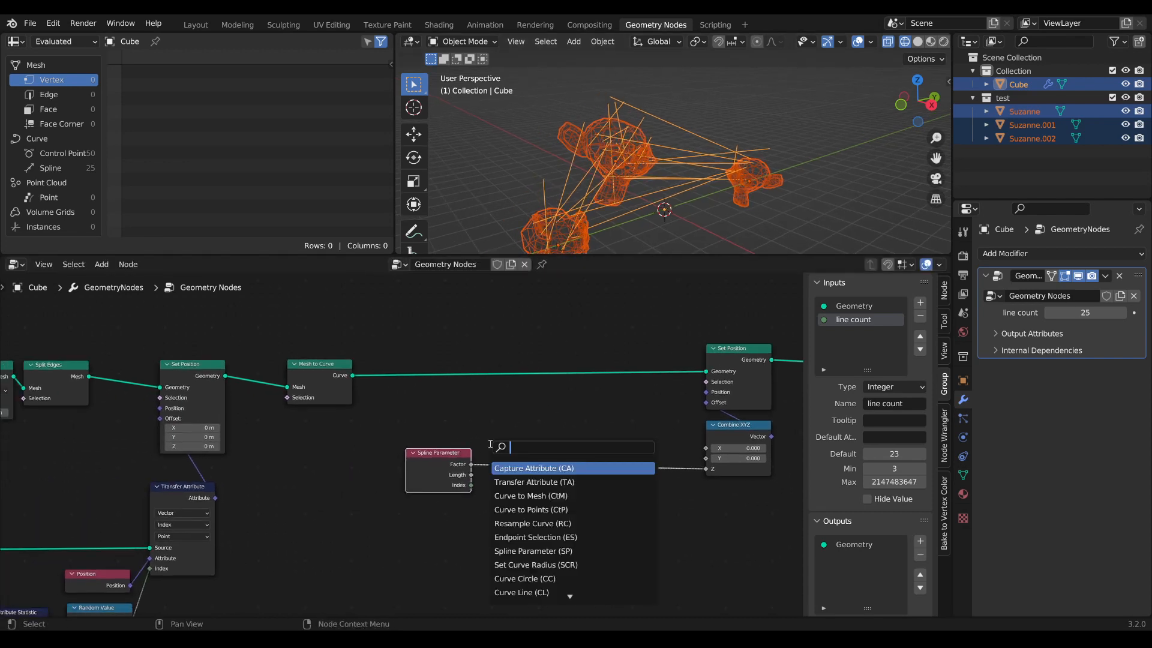
pyautogui.write('floa')
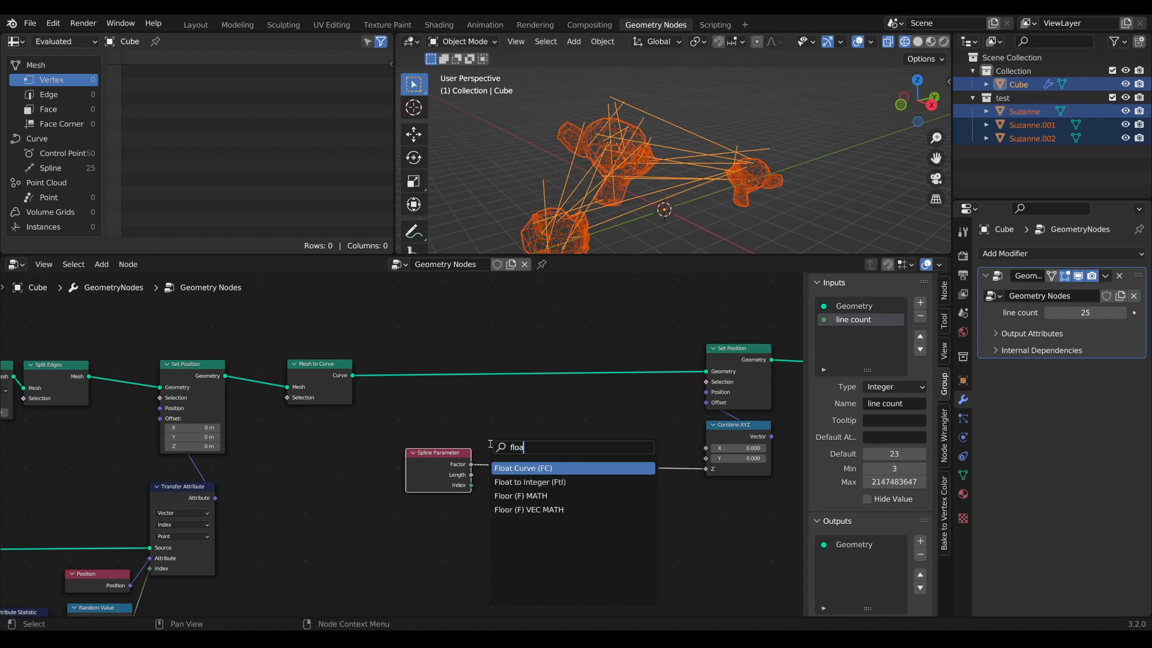
pyautogui.press('Return')
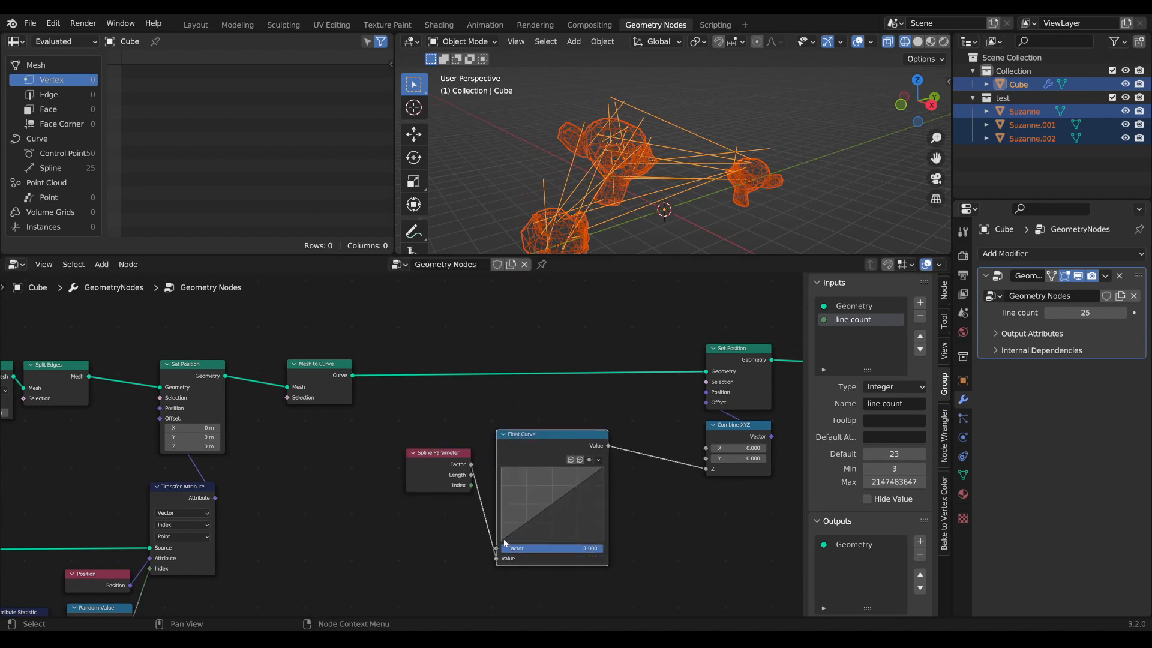
# Shape the Float Curve into an arch with both ends at zero and a middle point at about 0.50, 0.92.
pyautogui.moveTo(504, 544)
pyautogui.mouseDown()
pyautogui.moveTo(502, 467)
pyautogui.moveTo(502, 541)
pyautogui.mouseUp()
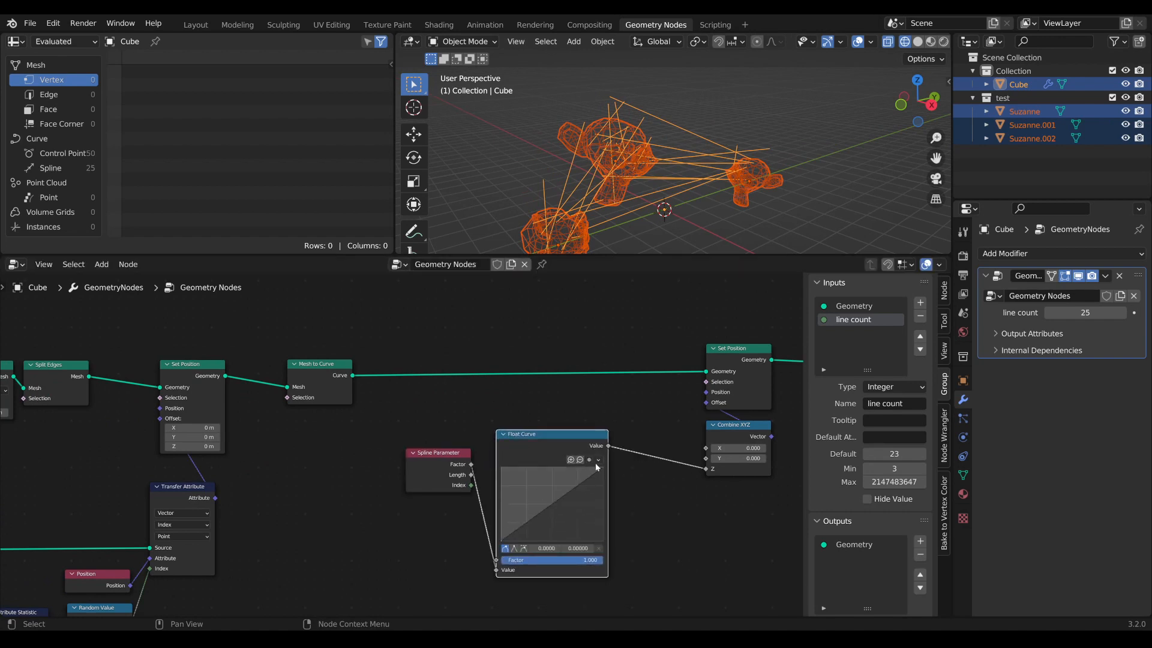
pyautogui.moveTo(599, 467); pyautogui.dragTo(552, 472)
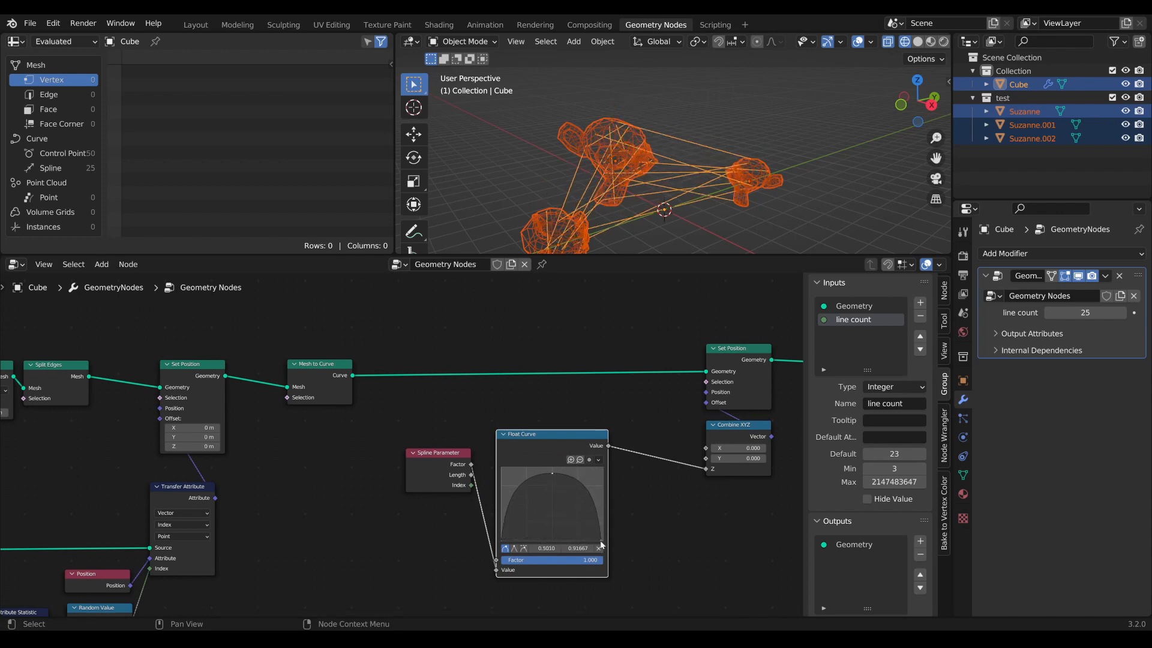
# Insert a Resample Curve node on the link between Mesh to Curve and the final Set Position node.
pyautogui.scroll(-1, 658, 195)
pyautogui.scroll(-2, 468, 330)
pyautogui.moveTo(468, 329); pyautogui.dragTo(385, 368, button='middle')
pyautogui.scroll(-2, 398, 411)
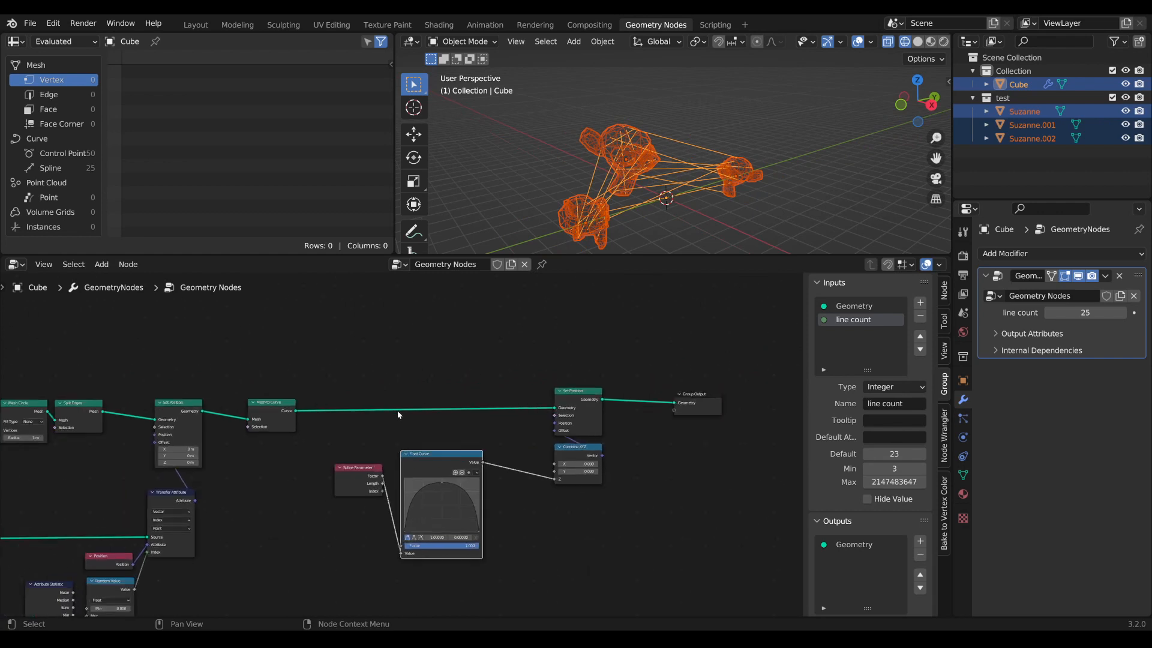
pyautogui.moveTo(309, 434); pyautogui.dragTo(456, 408, button='middle')
pyautogui.scroll(2, 455, 408)
pyautogui.scroll(1, 456, 405)
pyautogui.moveTo(403, 366); pyautogui.dragTo(391, 353)
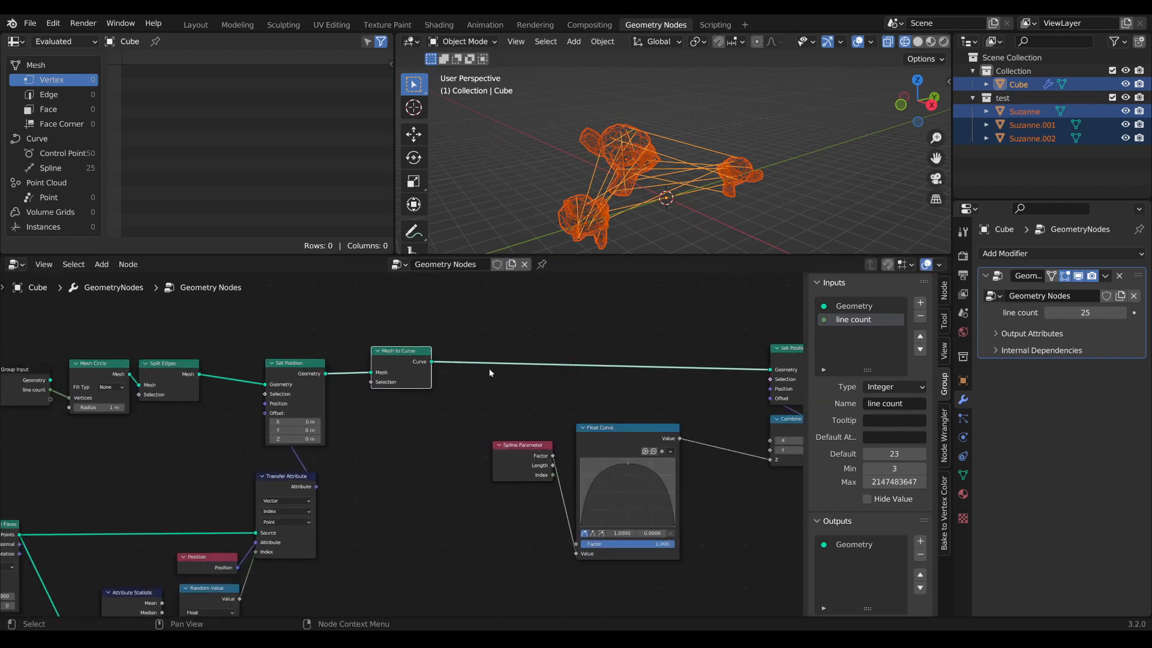
pyautogui.press('Tab')
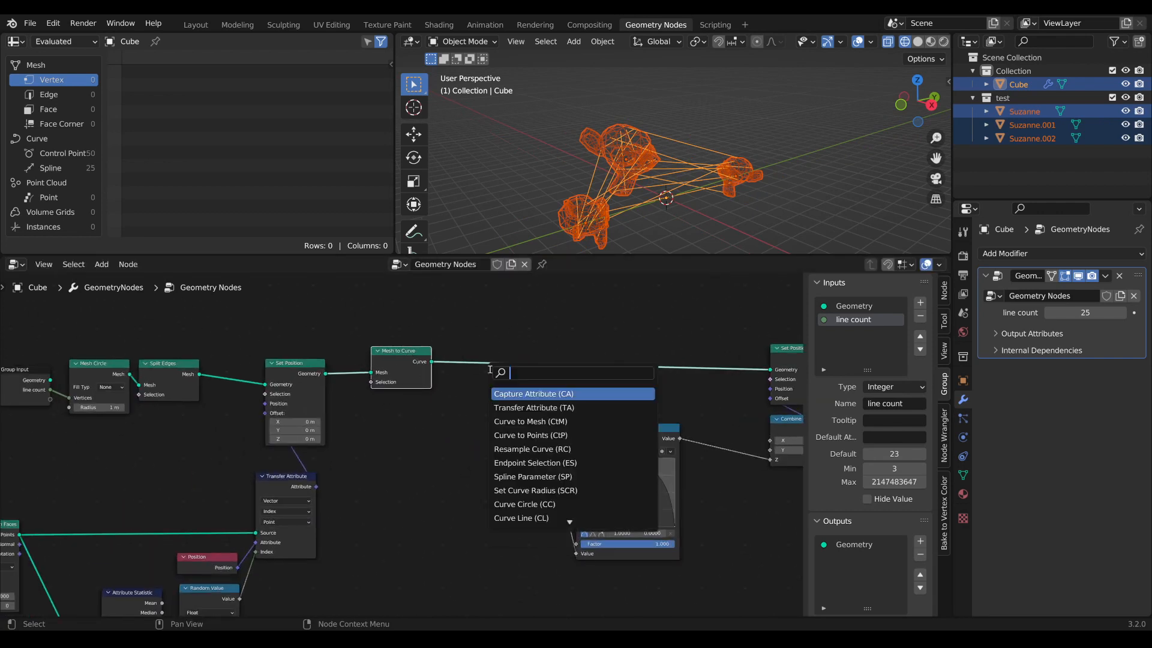
pyautogui.write('resa')
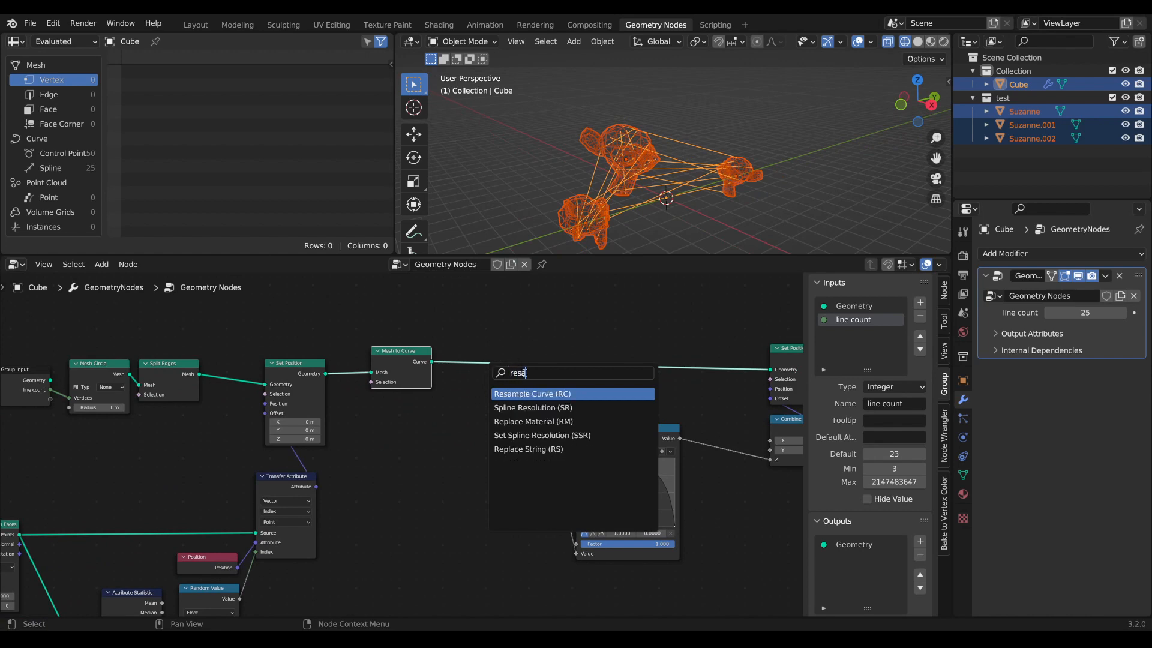
pyautogui.press('Return')
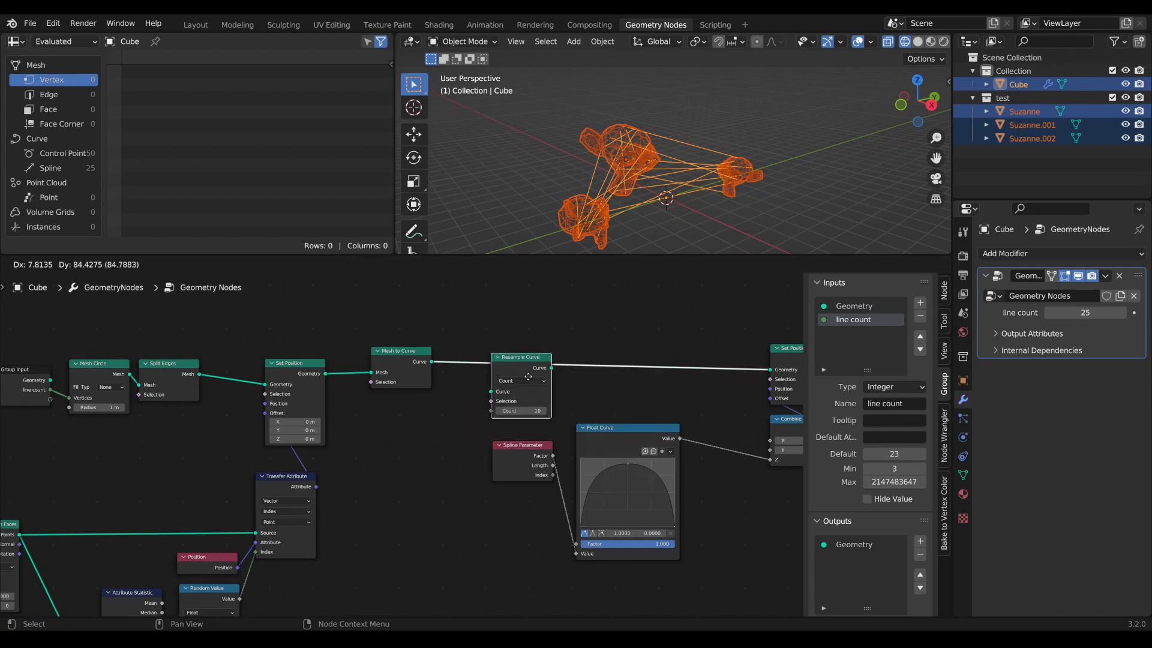
pyautogui.scroll(1, 526, 362)
pyautogui.click(492, 314)
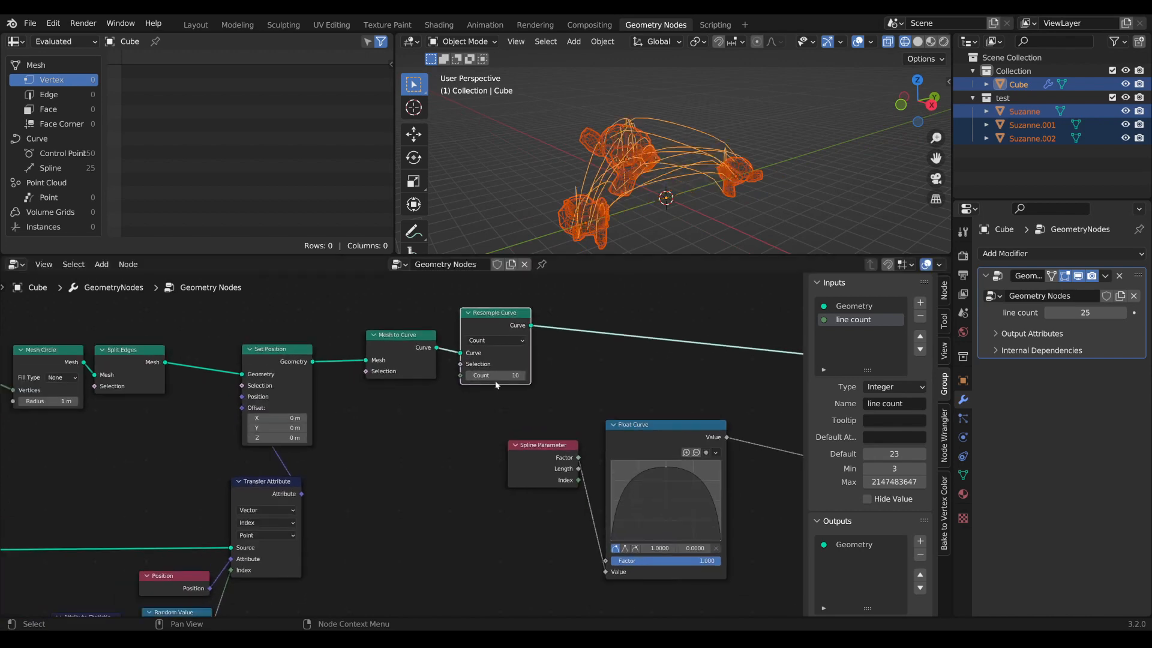
# Switch the Resample Curve node to Length mode and inspect the resampled web curves from several angles.
pyautogui.click(510, 375)
pyautogui.press('Return')
pyautogui.moveTo(651, 153); pyautogui.dragTo(660, 180, button='middle')
pyautogui.scroll(1, 515, 322)
pyautogui.click(520, 334)
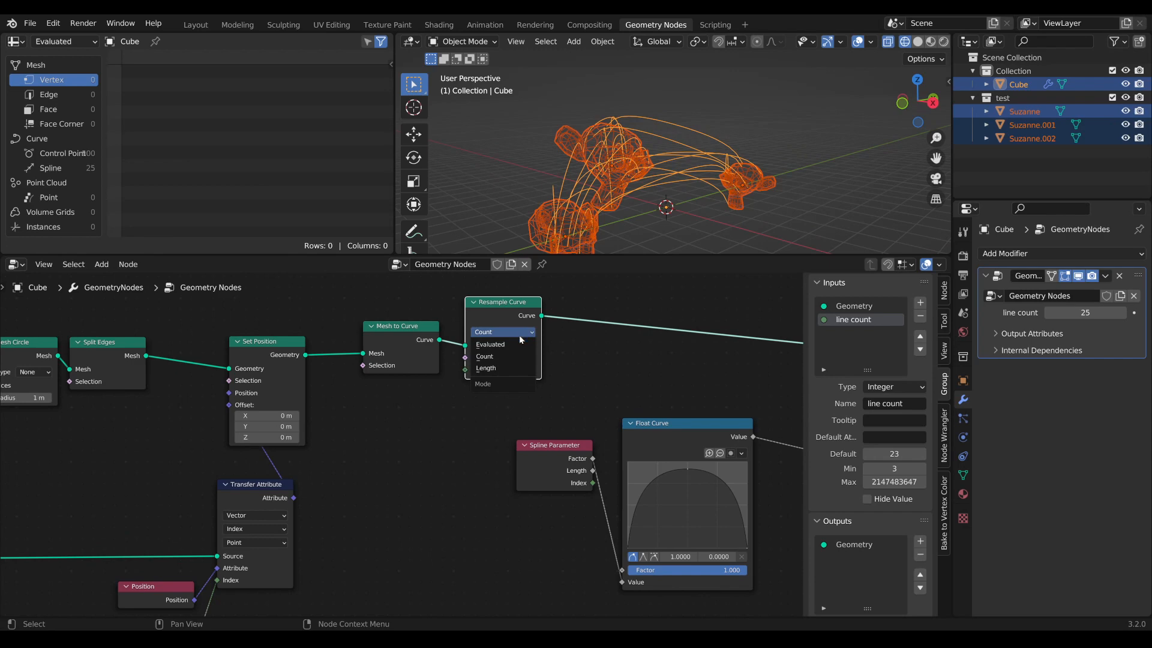
pyautogui.click(507, 368)
pyautogui.moveTo(512, 307); pyautogui.dragTo(513, 324)
pyautogui.scroll(1, 512, 324)
pyautogui.moveTo(700, 126); pyautogui.dragTo(690, 126, button='middle')
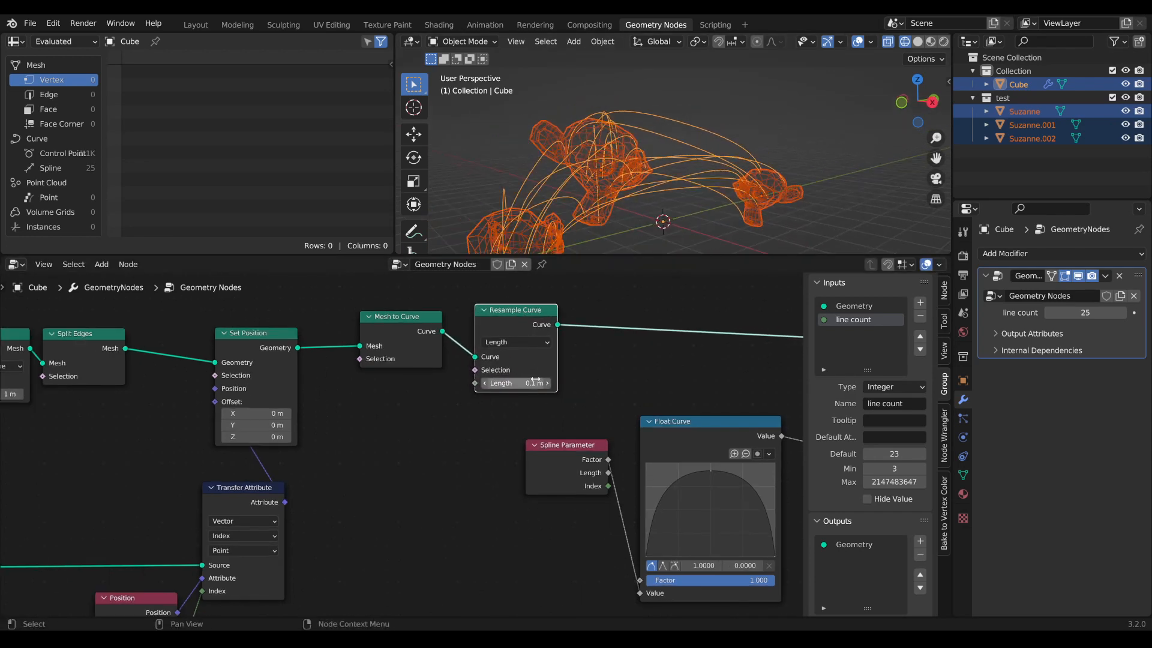
pyautogui.moveTo(660, 180); pyautogui.dragTo(648, 174, button='middle')
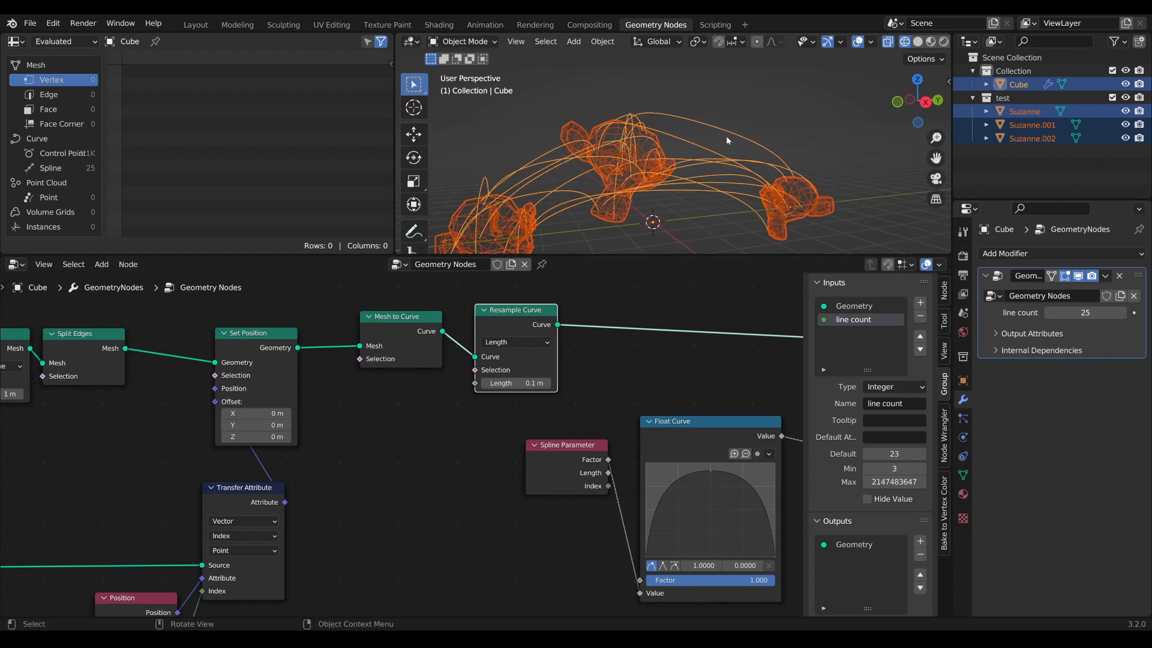
pyautogui.moveTo(616, 211); pyautogui.dragTo(672, 156, button='middle')
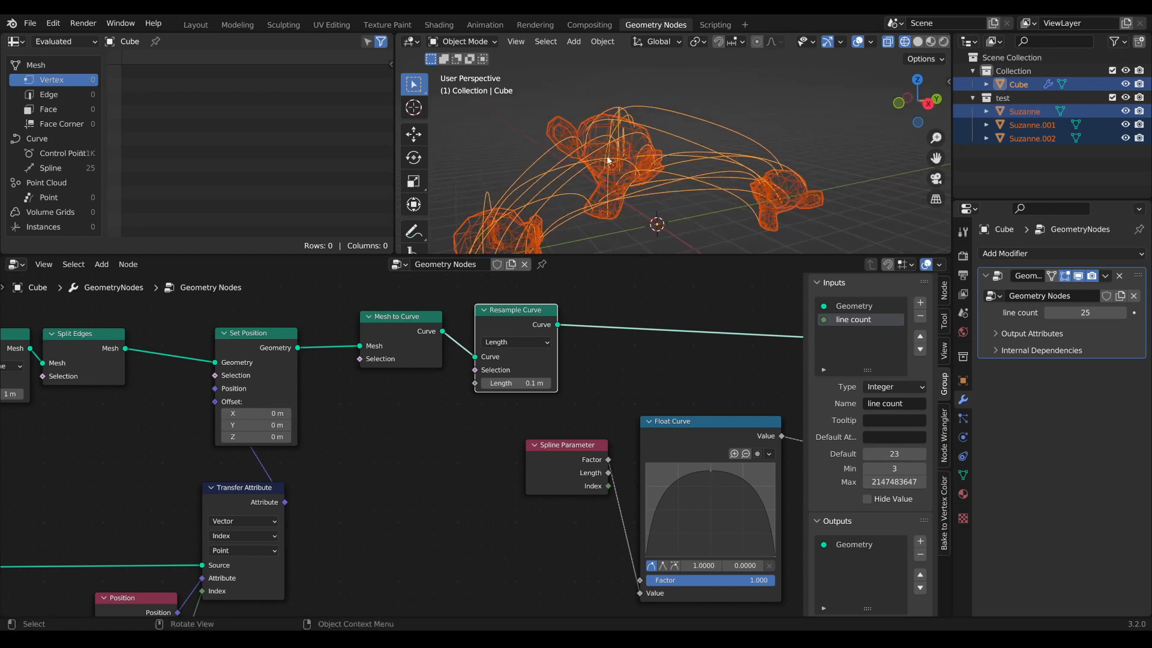
pyautogui.scroll(-6, 610, 157)
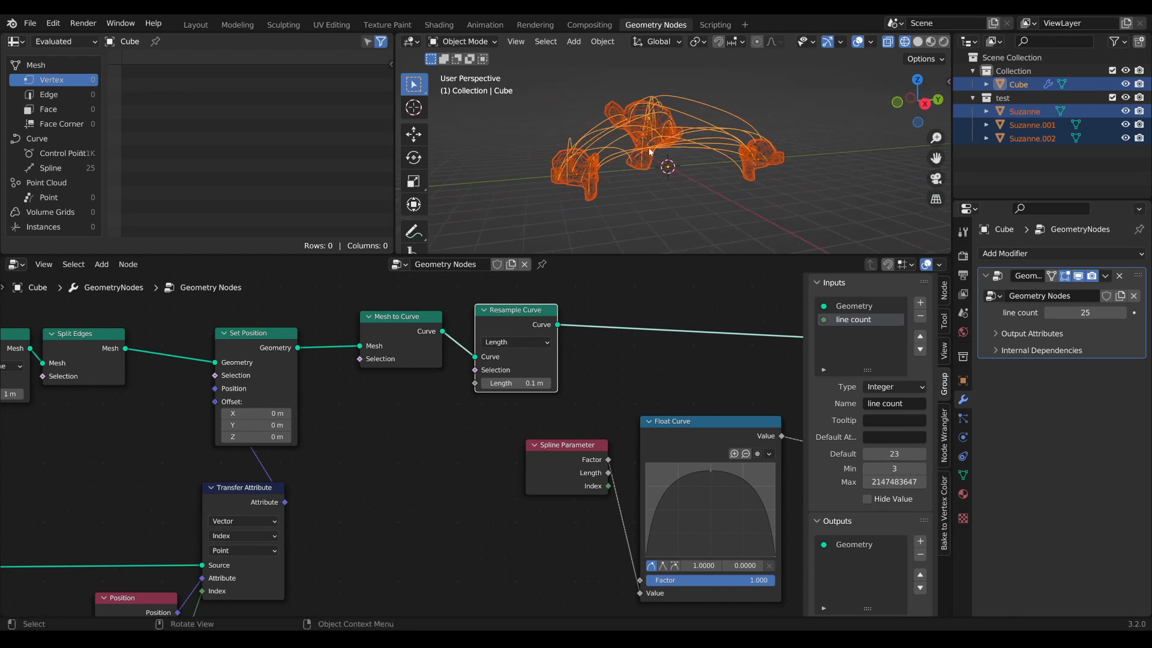
pyautogui.scroll(4, 650, 152)
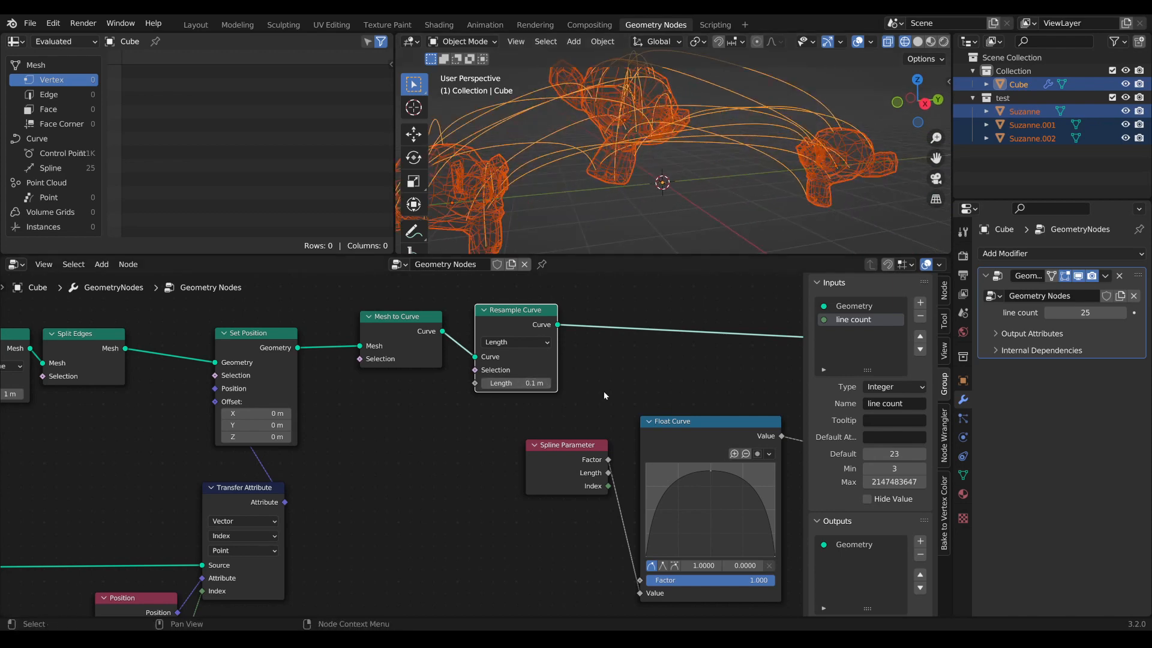
# Move Float Curve nearer to Spline Parameter and insert a Multiply math node between Float Curve and Combine XYZ.
pyautogui.scroll(-2, 604, 391)
pyautogui.moveTo(509, 446); pyautogui.dragTo(511, 447)
pyautogui.click(630, 422)
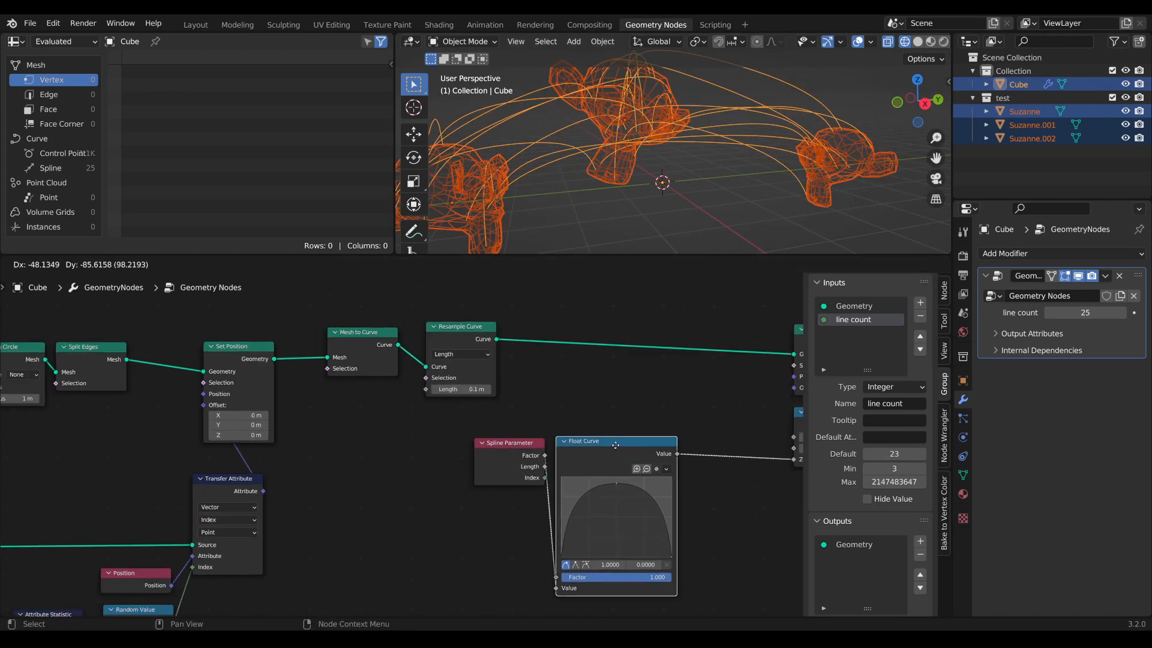
pyautogui.moveTo(630, 422); pyautogui.dragTo(509, 388, button='middle')
pyautogui.moveTo(551, 420); pyautogui.dragTo(600, 422)
pyautogui.write('mul')
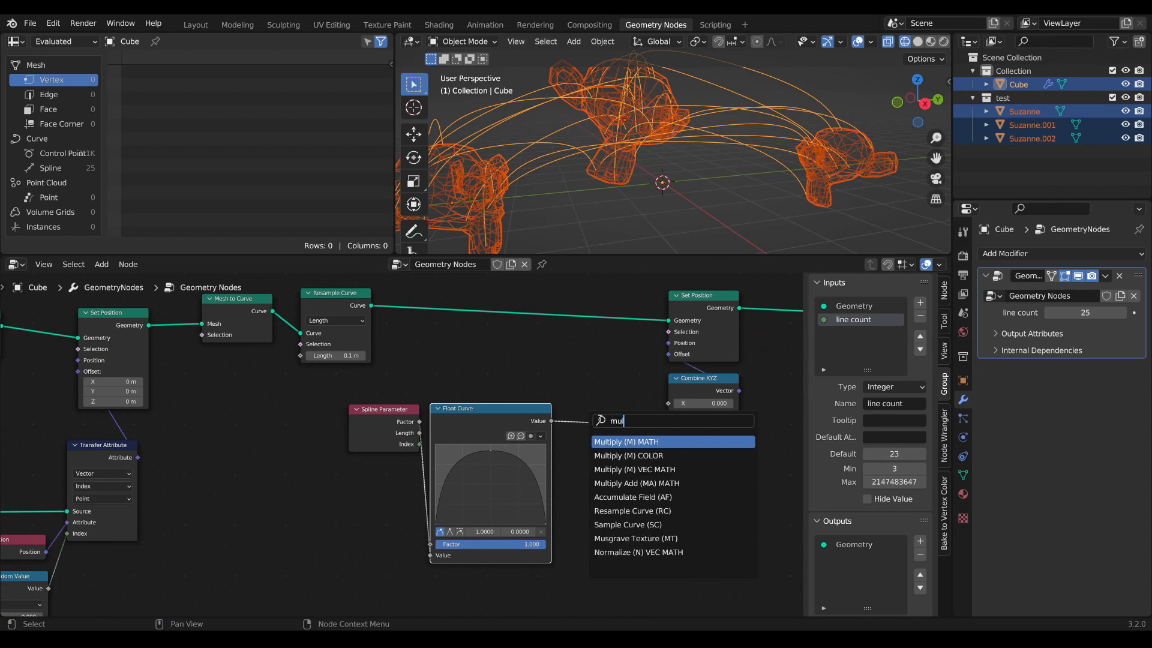
pyautogui.click(620, 441)
pyautogui.click(600, 444)
# Set the Multiply value to about -1.53 and reshape the Float Curve with a point at about 0.22, 0.50.
pyautogui.keyDown('shift'); pyautogui.moveTo(594, 471); pyautogui.dragTo(531, 470); pyautogui.keyUp('shift')
pyautogui.scroll(-5, 744, 163)
pyautogui.moveTo(744, 163); pyautogui.dragTo(745, 162, button='middle')
pyautogui.moveTo(464, 462); pyautogui.dragTo(491, 461)
pyautogui.scroll(2, 484, 463)
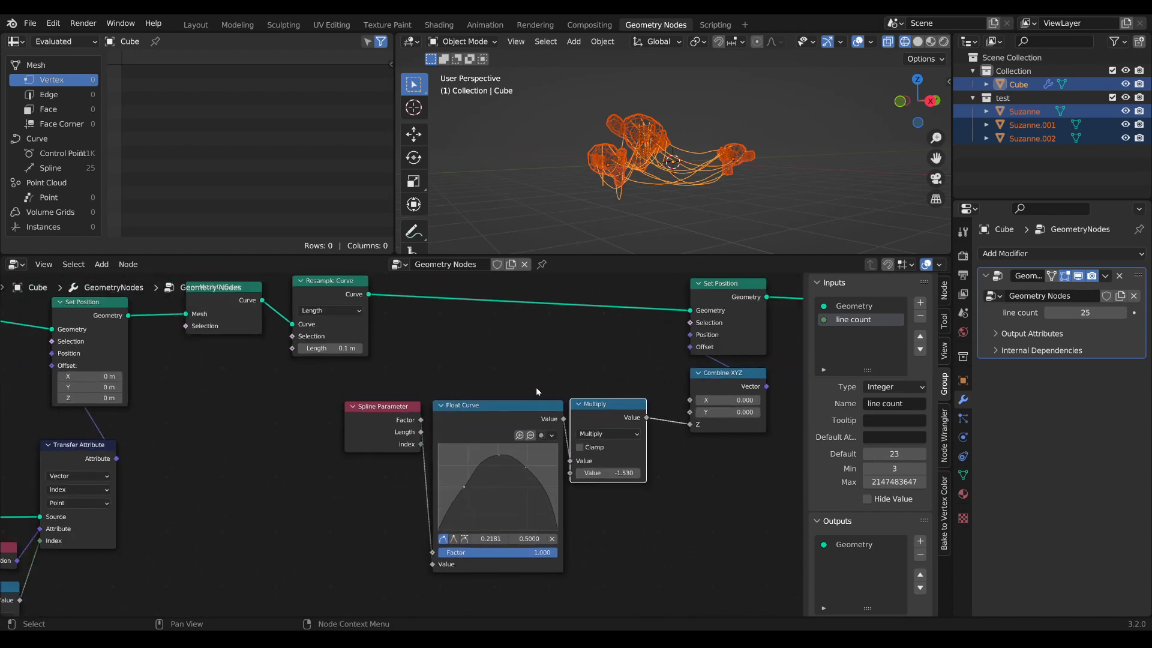
pyautogui.keyDown('ctrl'); pyautogui.hscroll(1, 540, 389); pyautogui.keyUp('ctrl')
# Move Spline Parameter aside, then remove Float Curve and Multiply while keeping Factor connected to Combine XYZ's Z.
pyautogui.moveTo(413, 410); pyautogui.dragTo(340, 418)
pyautogui.moveTo(615, 367); pyautogui.dragTo(629, 341, button='middle')
pyautogui.moveTo(625, 336); pyautogui.dragTo(468, 540)
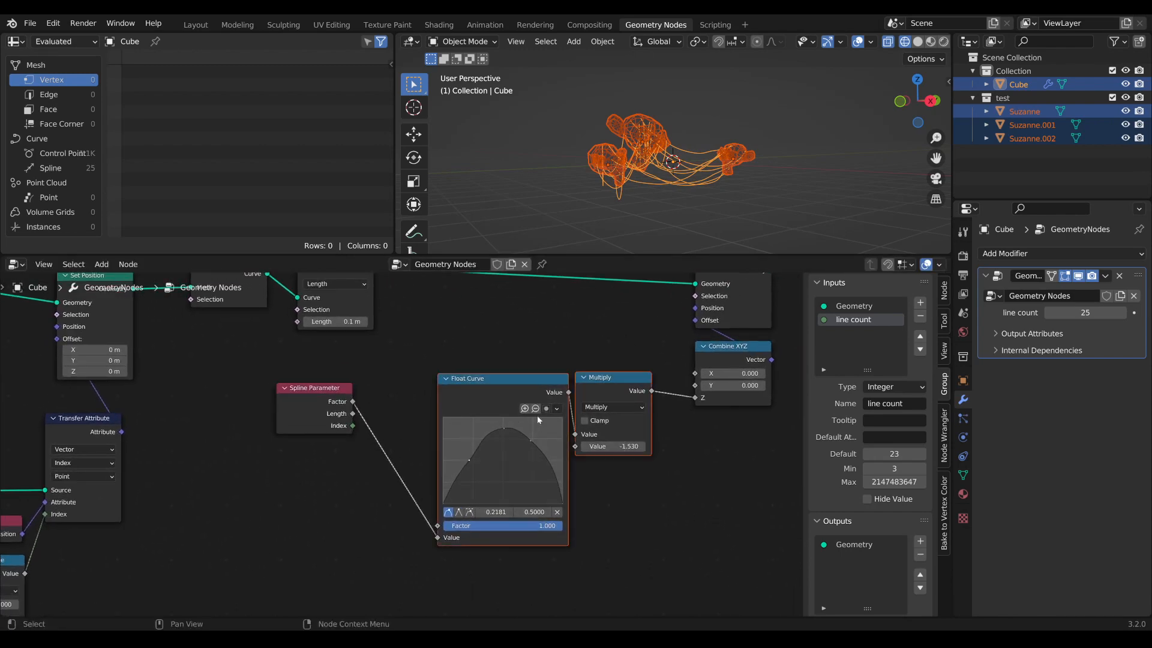
pyautogui.keyDown('shift'); pyautogui.scroll(1, 534, 391); pyautogui.keyUp('shift')
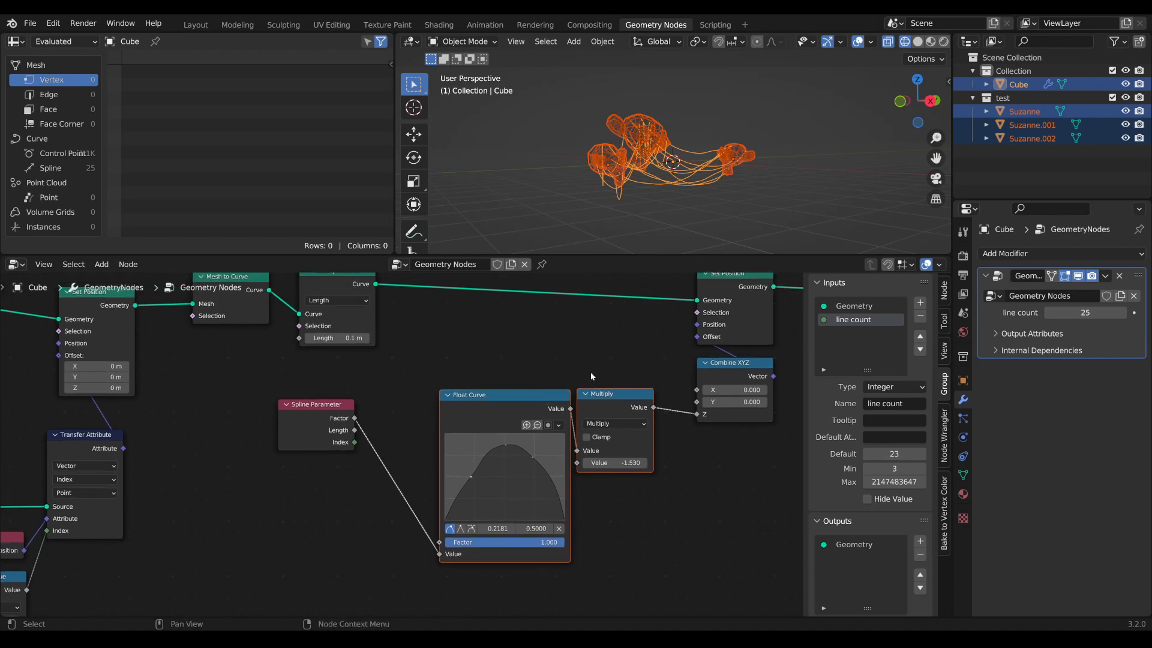
pyautogui.hotkey('ctrl', 'x')
# Insert a Map Range node between Spline Parameter and Combine XYZ and set its To Min to -1.
pyautogui.moveTo(501, 441); pyautogui.dragTo(544, 443, button='middle')
pyautogui.moveTo(357, 406); pyautogui.dragTo(361, 397)
pyautogui.press('Tab')
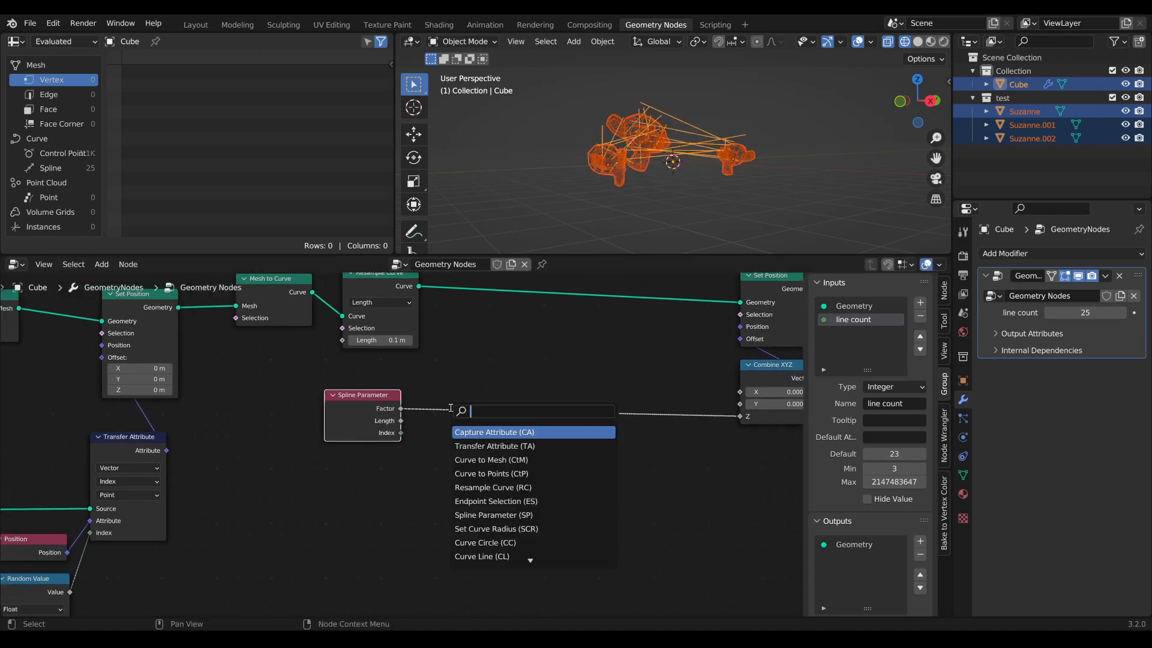
pyautogui.write('map')
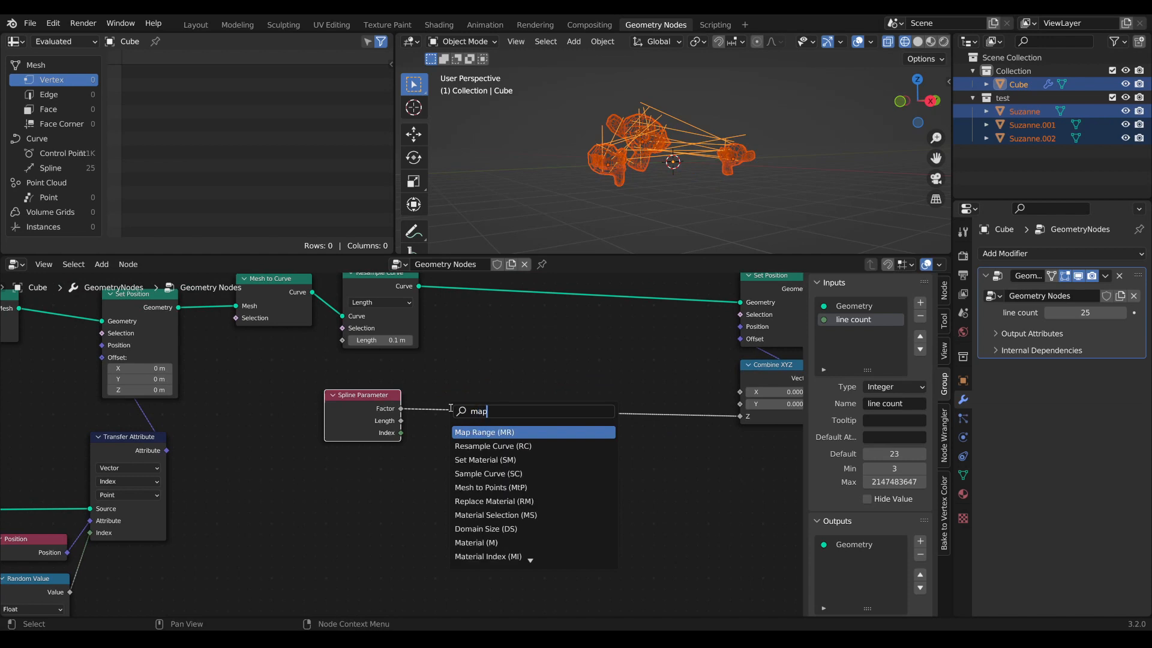
pyautogui.press('Return')
pyautogui.click(476, 394)
pyautogui.moveTo(476, 394); pyautogui.dragTo(456, 379)
pyautogui.click(475, 490)
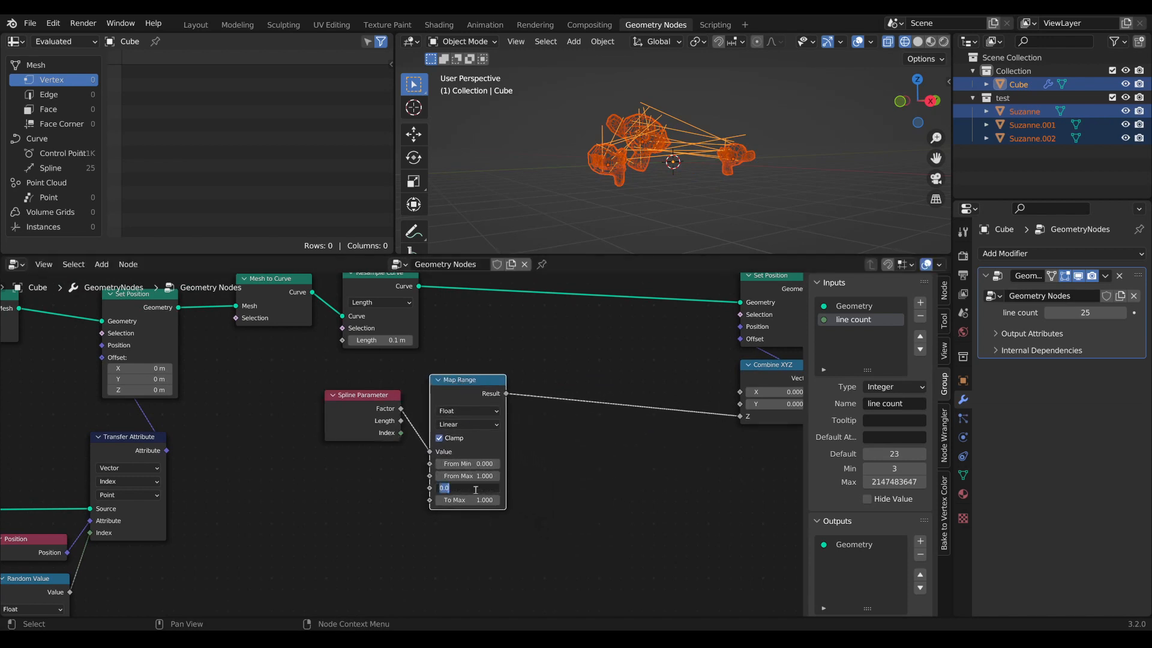
pyautogui.write('-1')
pyautogui.press('Return')
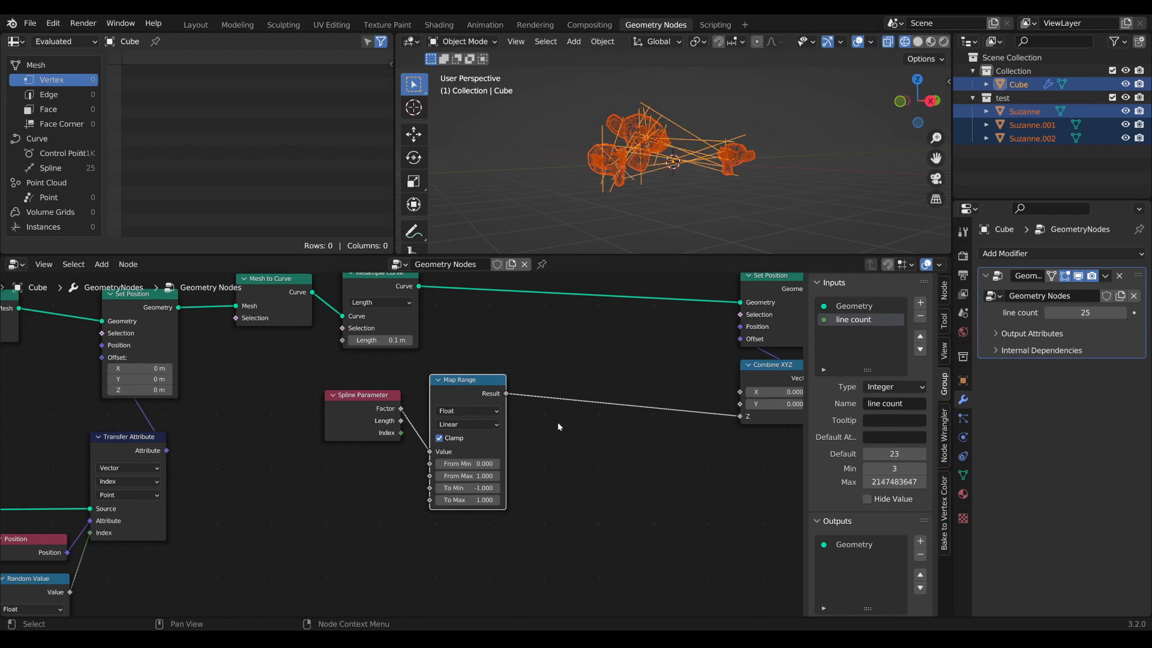
# Insert an Absolute math node between Map Range and Combine XYZ, checking the effect on the web lines.
pyautogui.moveTo(474, 388); pyautogui.dragTo(465, 405)
pyautogui.press('Tab')
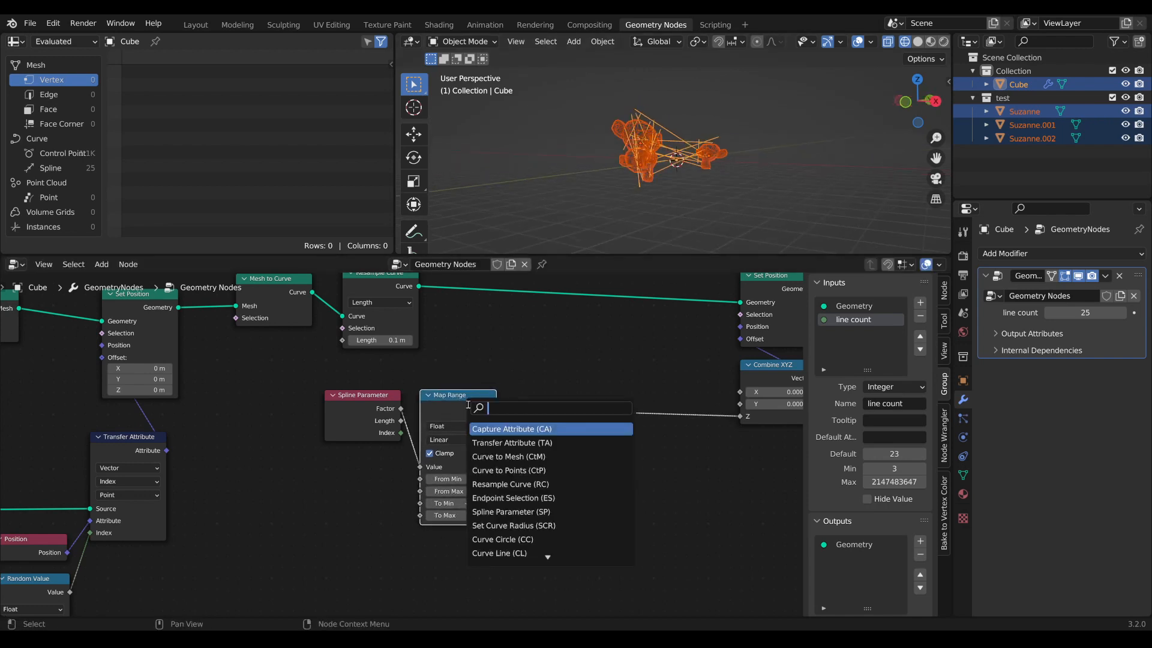
pyautogui.write('abs')
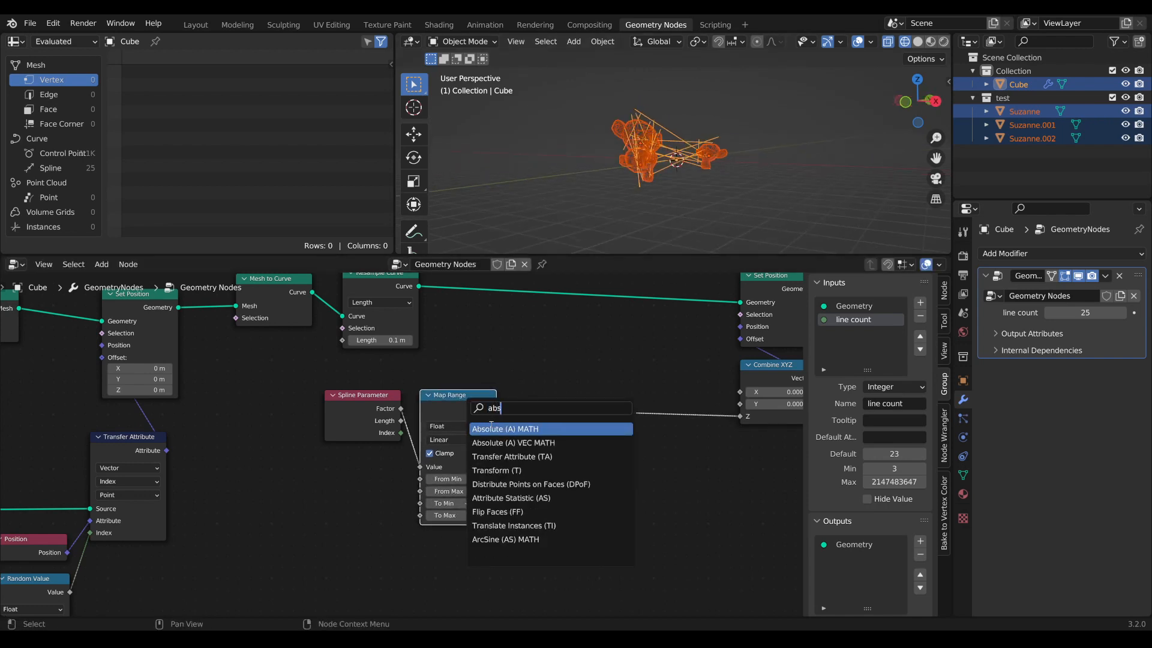
pyautogui.press('Return')
pyautogui.click(549, 419)
pyautogui.moveTo(580, 405); pyautogui.dragTo(575, 404)
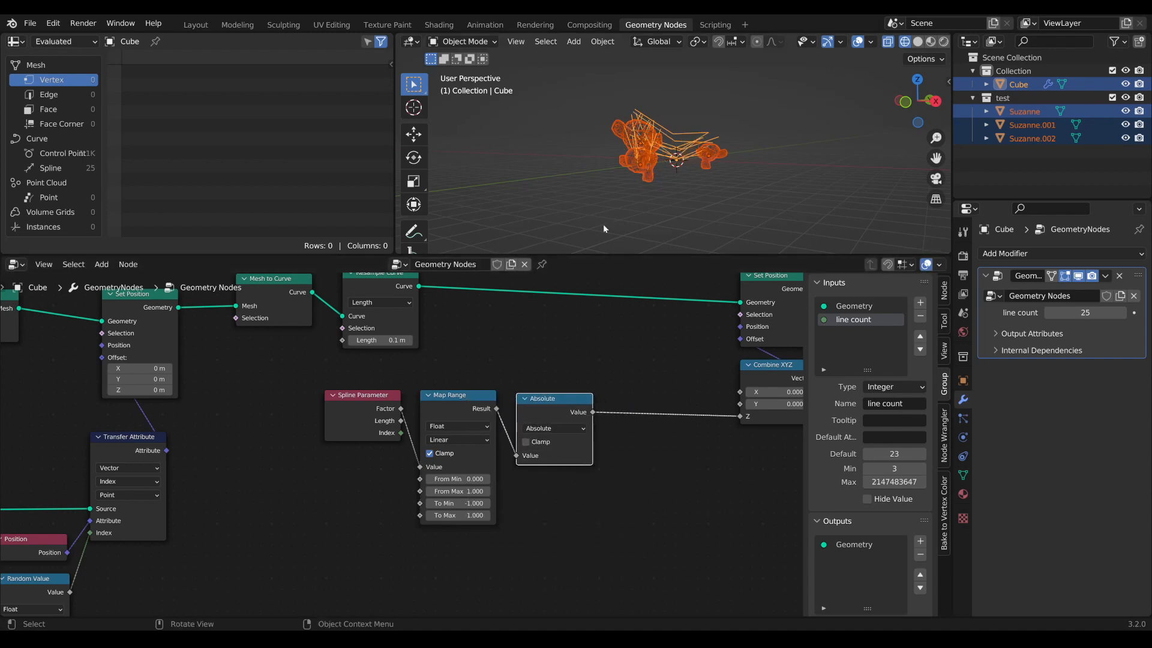
pyautogui.scroll(5, 670, 159)
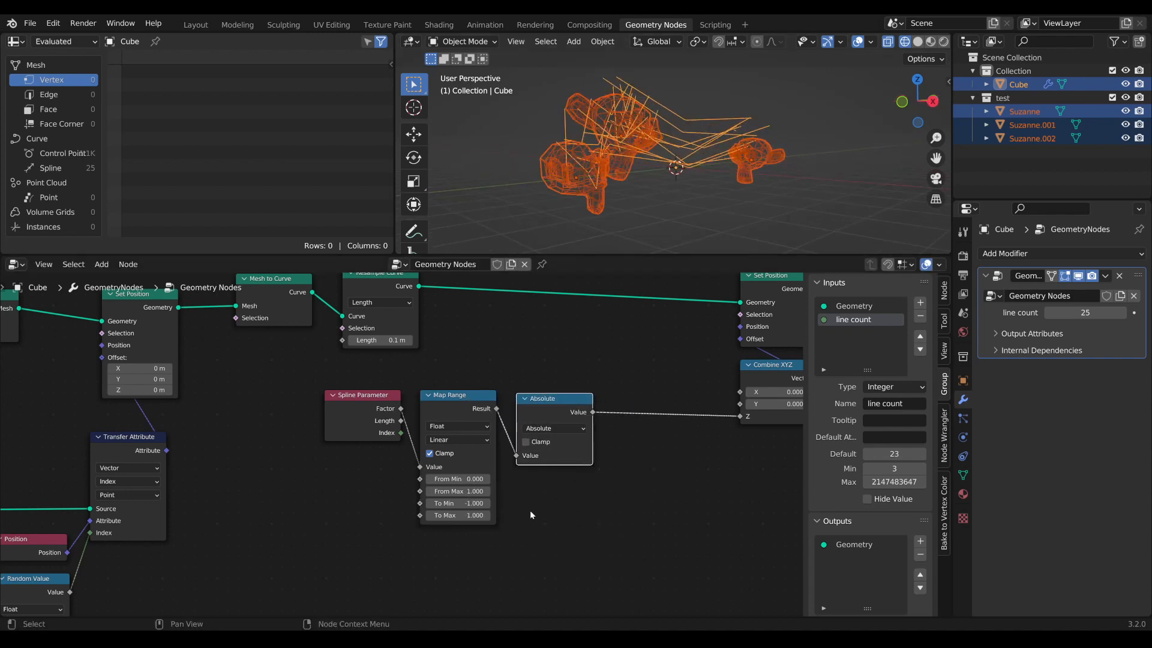
# Make room after Absolute by spacing the Spline Parameter, Map Range and Absolute nodes away from Set Position and Combine XYZ.
pyautogui.moveTo(546, 400); pyautogui.dragTo(538, 396)
pyautogui.moveTo(589, 456); pyautogui.dragTo(487, 450, button='middle')
pyautogui.scroll(-3, 491, 509)
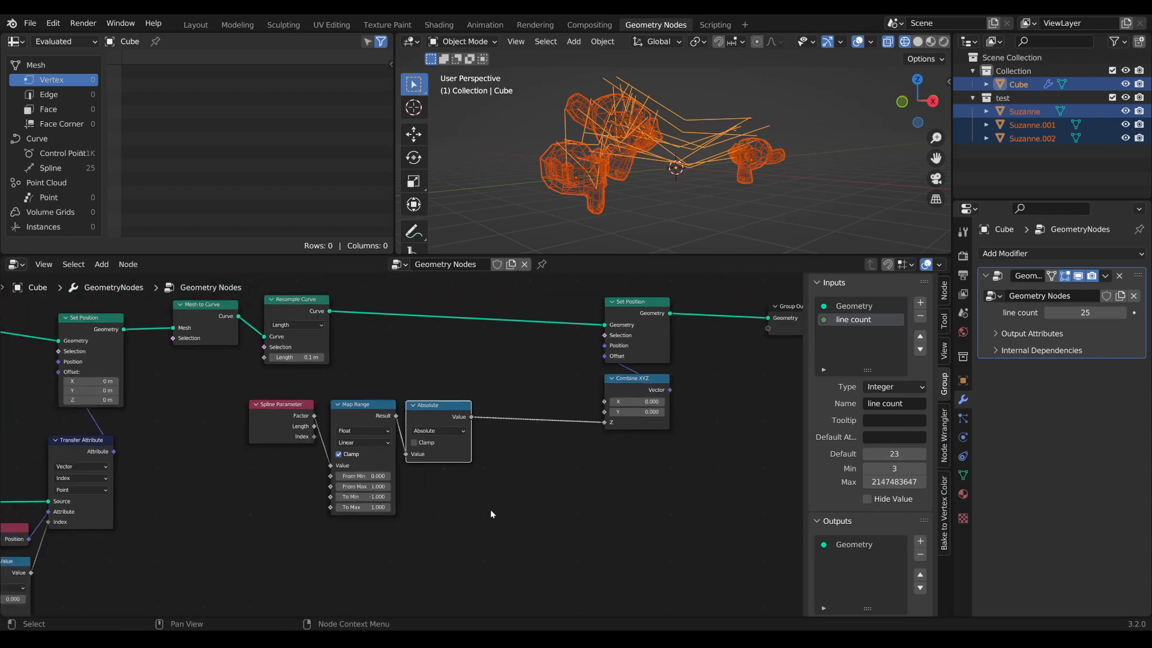
pyautogui.moveTo(490, 510); pyautogui.dragTo(444, 487, button='middle')
pyautogui.moveTo(464, 534); pyautogui.dragTo(240, 393)
pyautogui.moveTo(393, 397); pyautogui.dragTo(333, 405)
pyautogui.moveTo(457, 458); pyautogui.dragTo(538, 458, button='middle')
pyautogui.moveTo(705, 446); pyautogui.dragTo(597, 460, button='middle')
pyautogui.moveTo(637, 464); pyautogui.dragTo(539, 342)
pyautogui.moveTo(540, 341); pyautogui.dragTo(595, 340)
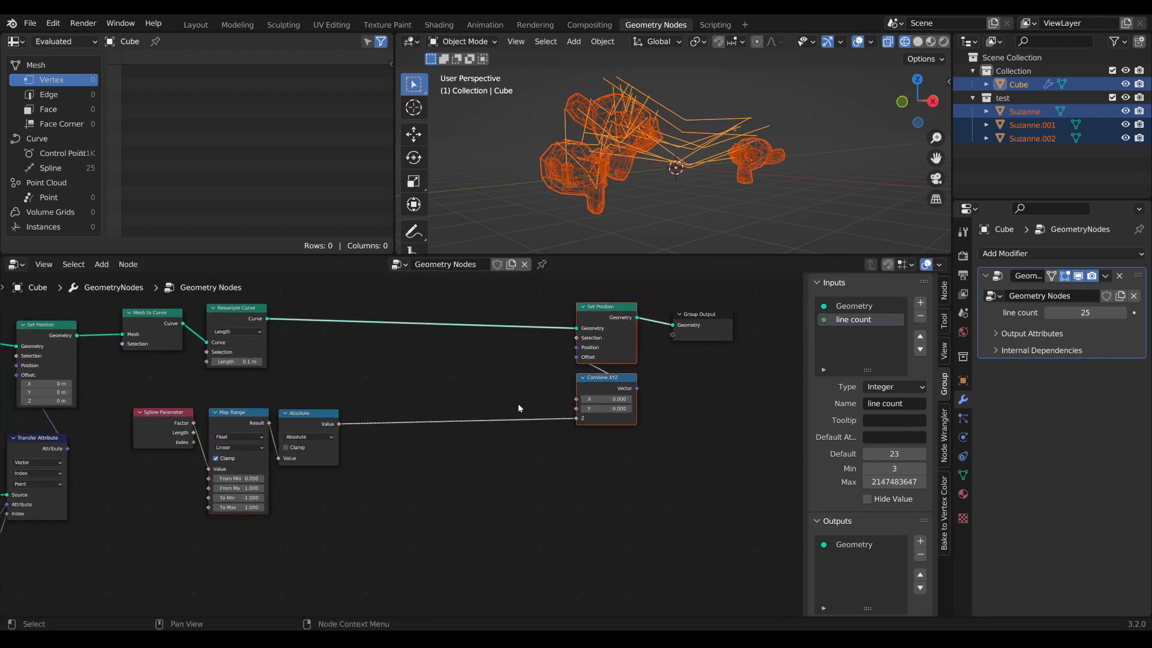
pyautogui.press('Tab')
pyautogui.write('position')
pyautogui.press('Return')
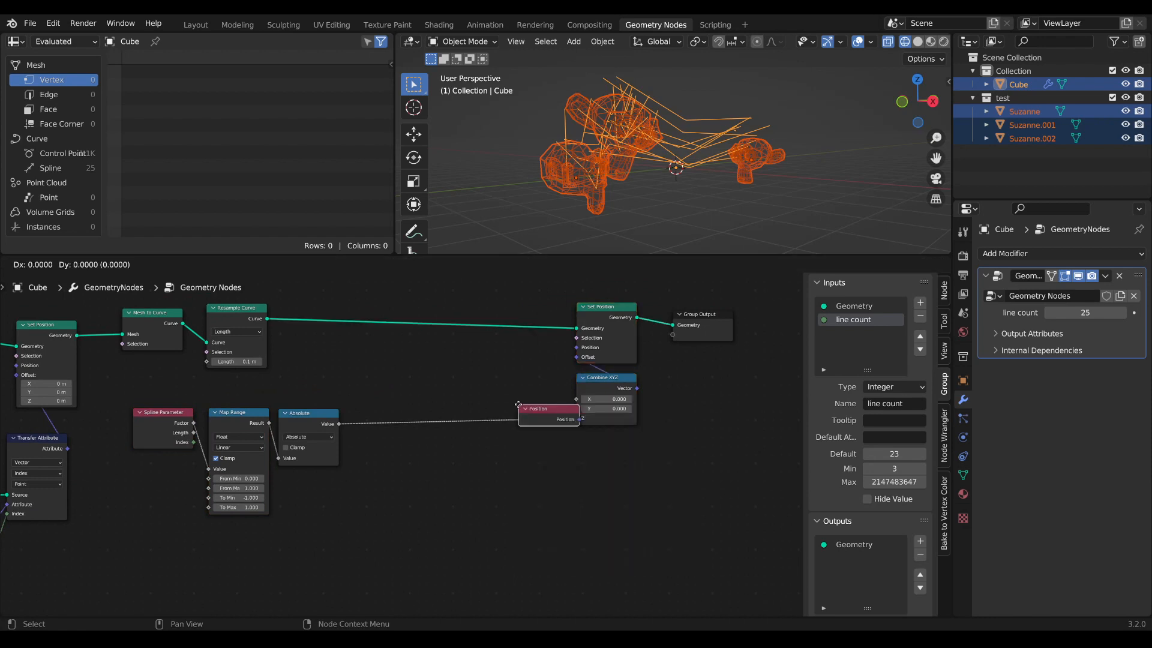
pyautogui.press('Escape')
# Insert a Power math node between Absolute and Combine XYZ and set its exponent to 2.
pyautogui.press('Tab')
pyautogui.write('powe')
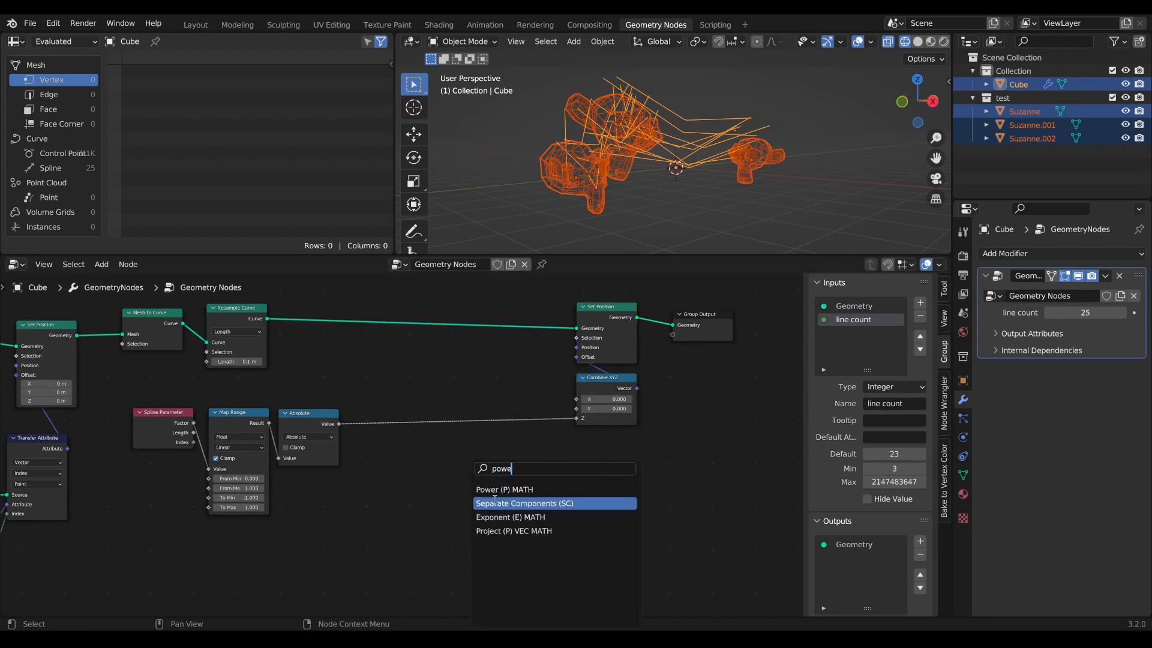
pyautogui.click(493, 491)
pyautogui.click(386, 416)
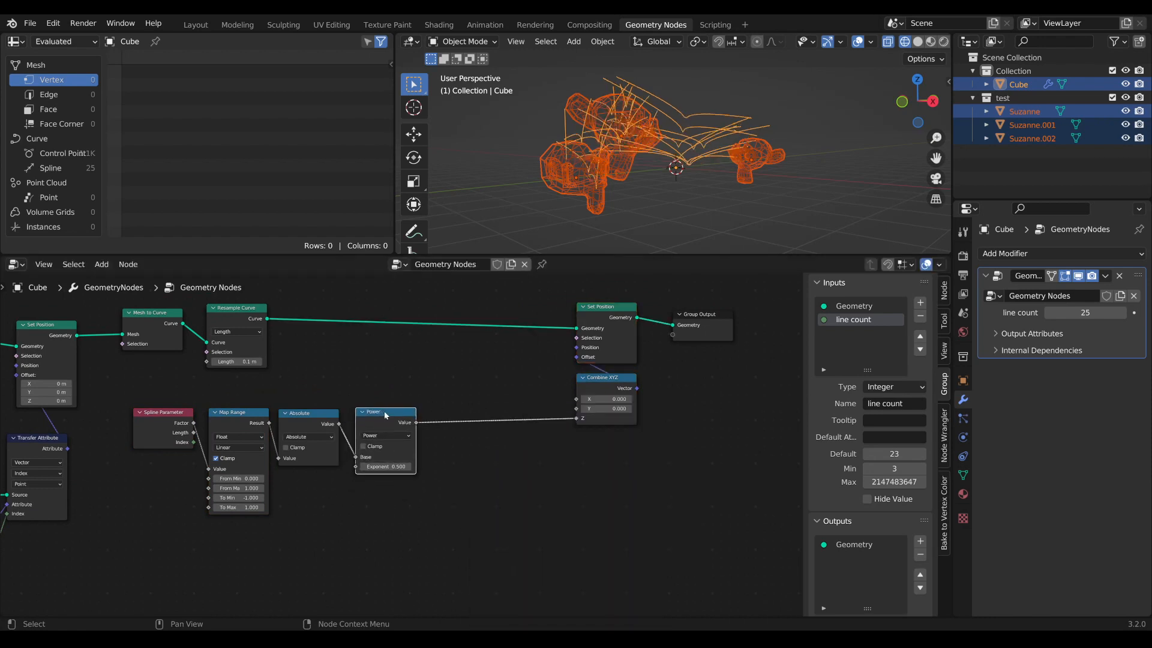
pyautogui.scroll(1, 393, 417)
pyautogui.moveTo(393, 420); pyautogui.dragTo(402, 418, button='middle')
pyautogui.click(386, 468)
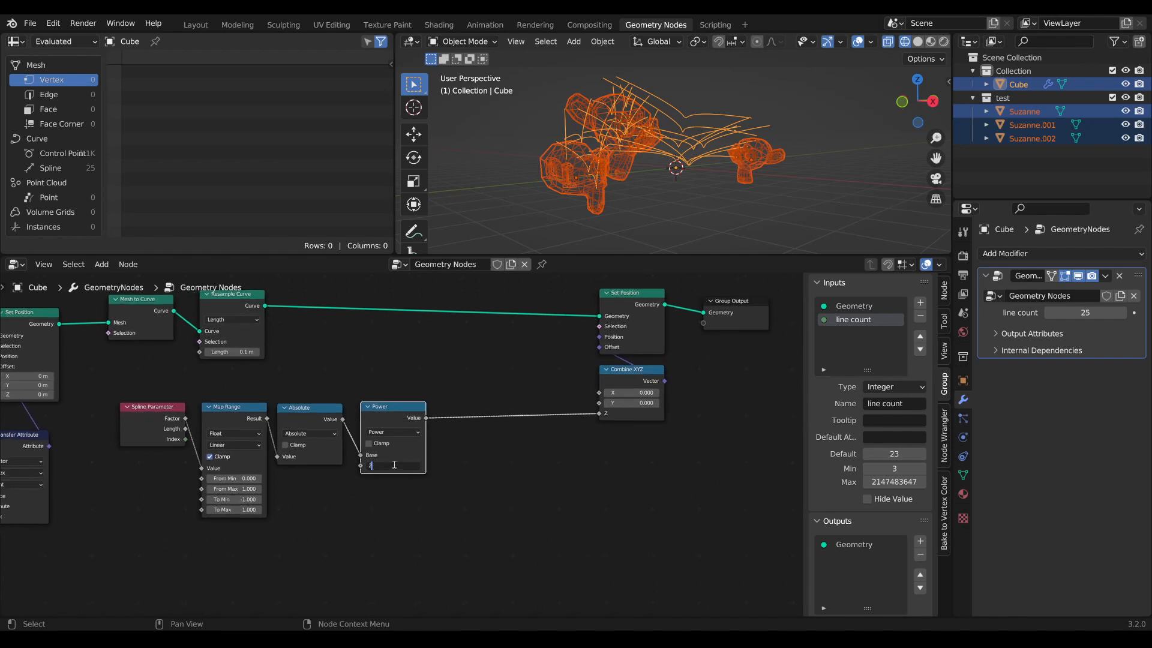
pyautogui.write('2')
pyautogui.press('Return')
pyautogui.moveTo(415, 414); pyautogui.dragTo(413, 418)
pyautogui.moveTo(723, 109)
pyautogui.mouseDown(button='middle')
pyautogui.moveTo(722, 126)
pyautogui.moveTo(720, 114)
pyautogui.mouseUp(button='middle')
# Insert a Subtract math node between Power and Combine XYZ that subtracts Power's output from a first value of 1.
pyautogui.moveTo(428, 455); pyautogui.dragTo(485, 455, button='middle')
pyautogui.moveTo(483, 457); pyautogui.dragTo(239, 404)
pyautogui.click(235, 404)
pyautogui.moveTo(451, 417); pyautogui.dragTo(454, 415)
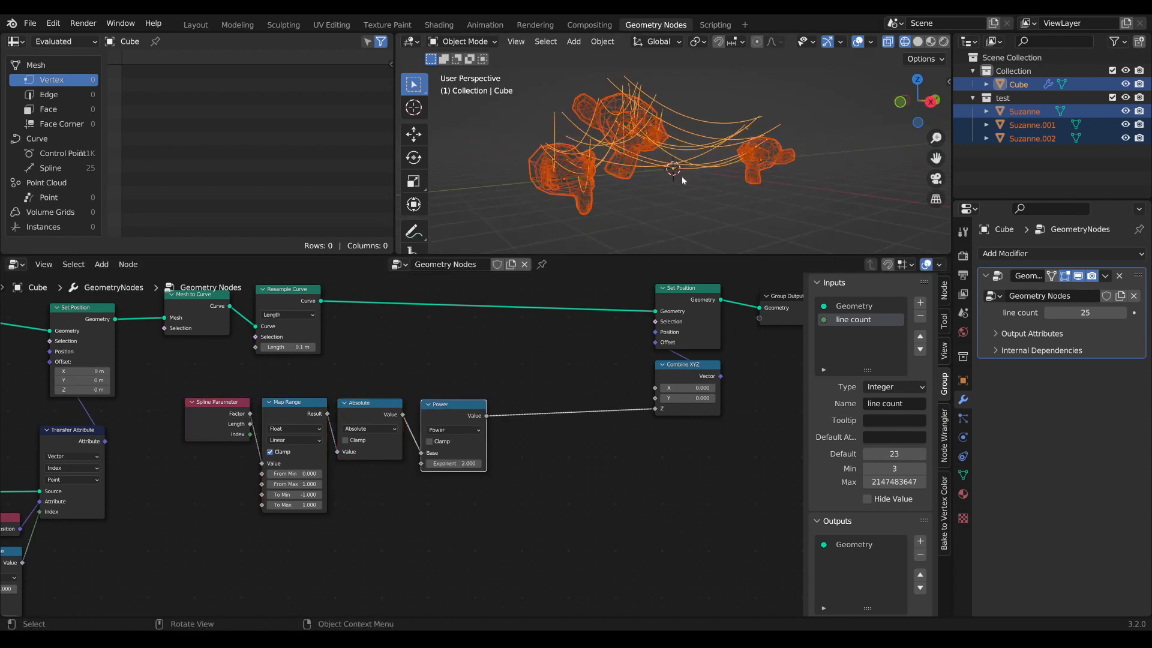
pyautogui.press('Tab')
pyautogui.write('subt')
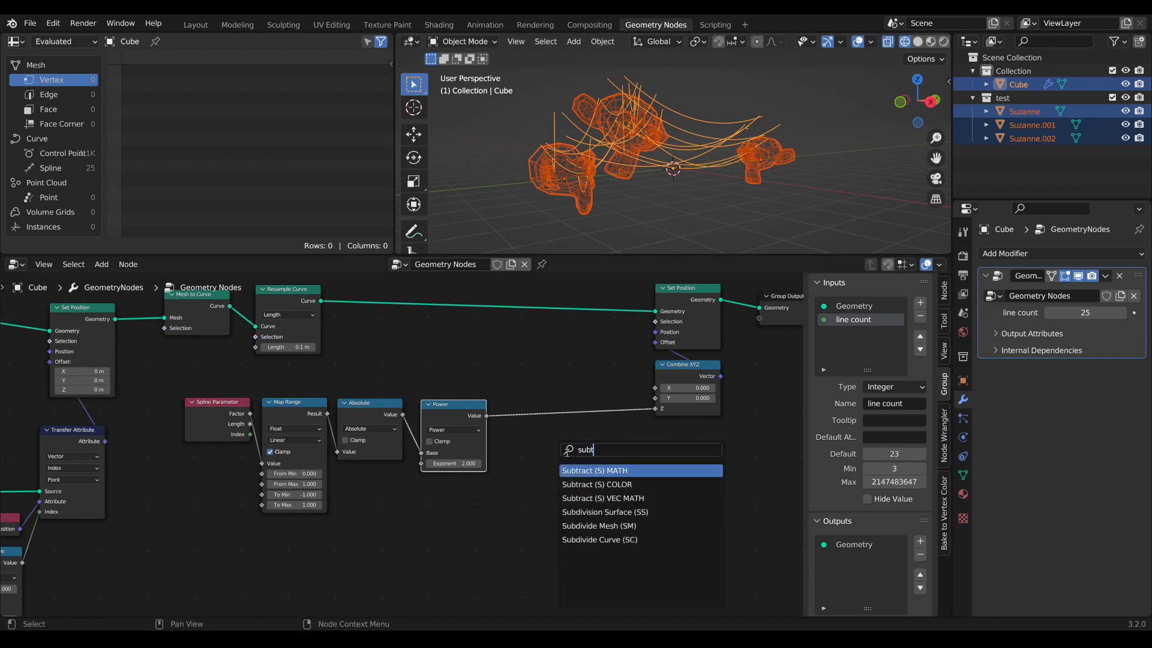
pyautogui.press('Return')
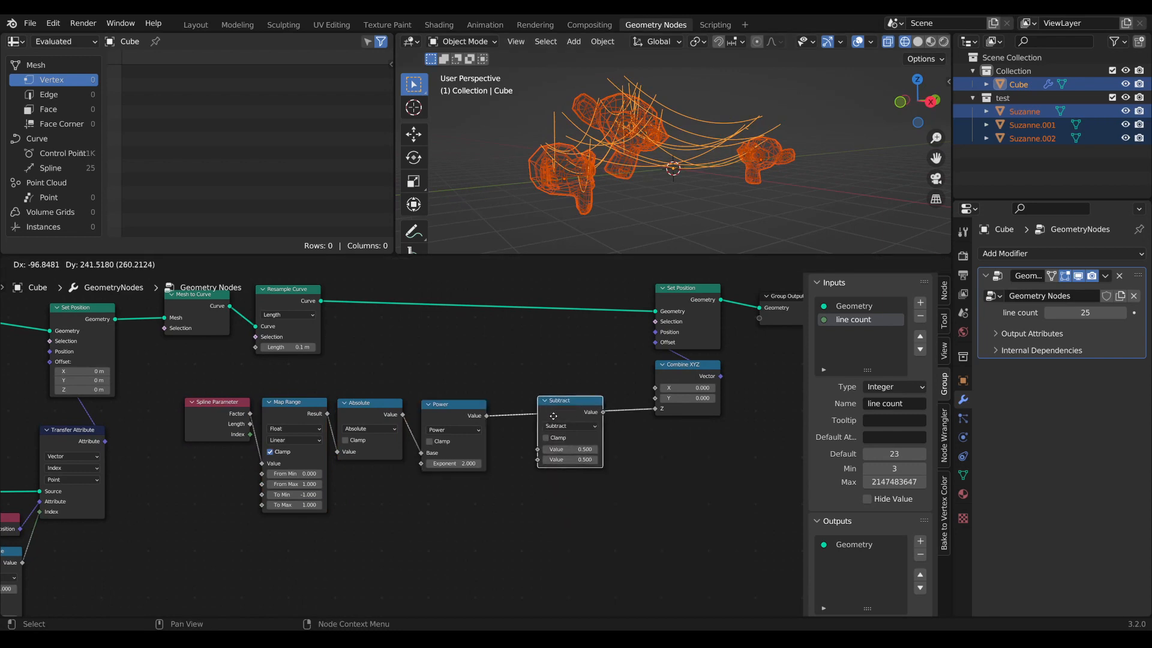
pyautogui.click(555, 418)
pyautogui.moveTo(537, 449)
pyautogui.mouseDown()
pyautogui.moveTo(538, 459)
pyautogui.moveTo(494, 432)
pyautogui.moveTo(537, 459)
pyautogui.mouseUp()
pyautogui.click(564, 449)
pyautogui.write('1')
pyautogui.press('Return')
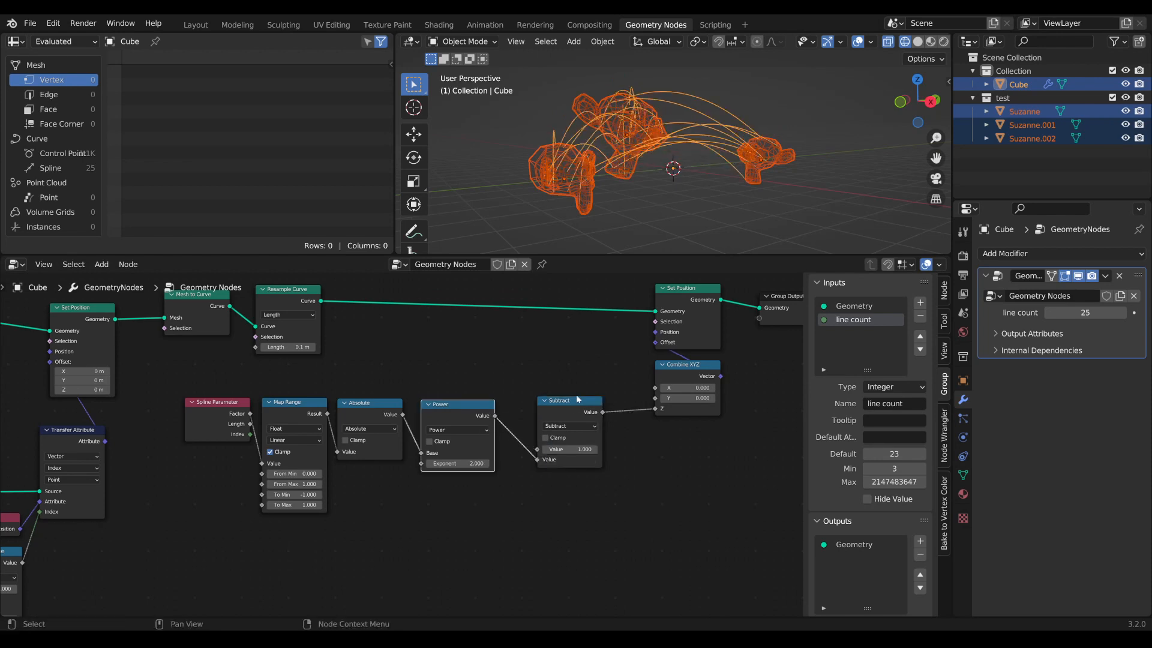
# Place the Subtract node beneath Power and insert a Multiply math node before Combine XYZ with its second value set to -1.
pyautogui.moveTo(573, 402); pyautogui.dragTo(457, 487)
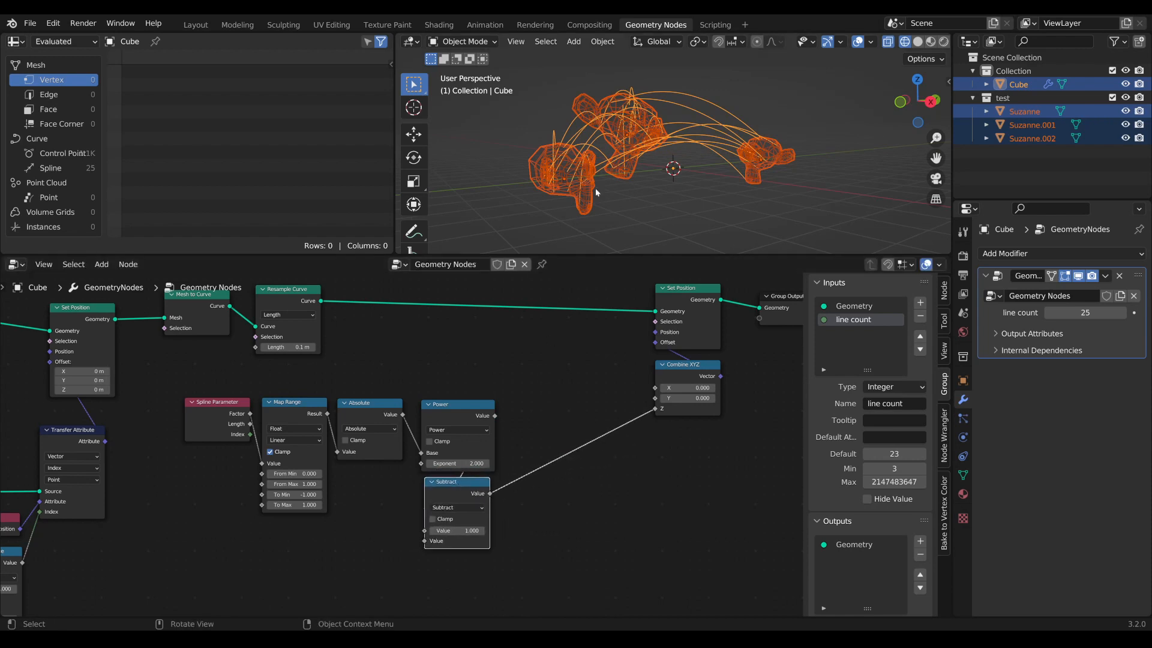
pyautogui.press('Tab')
pyautogui.write('mult')
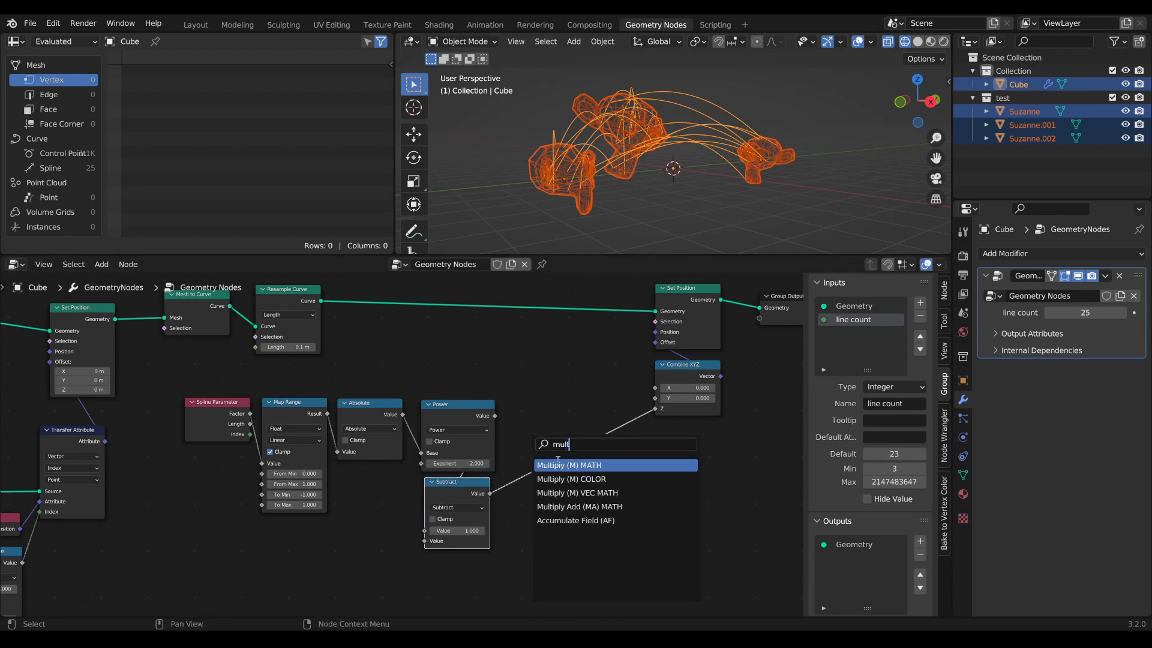
pyautogui.press('Return')
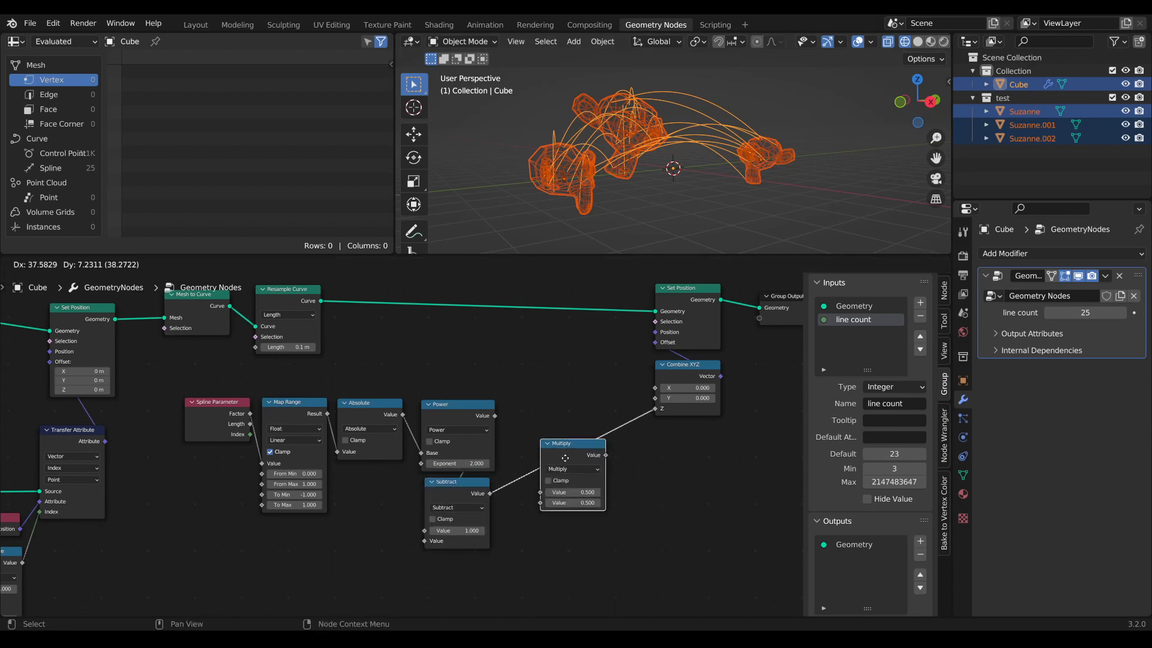
pyautogui.click(572, 496)
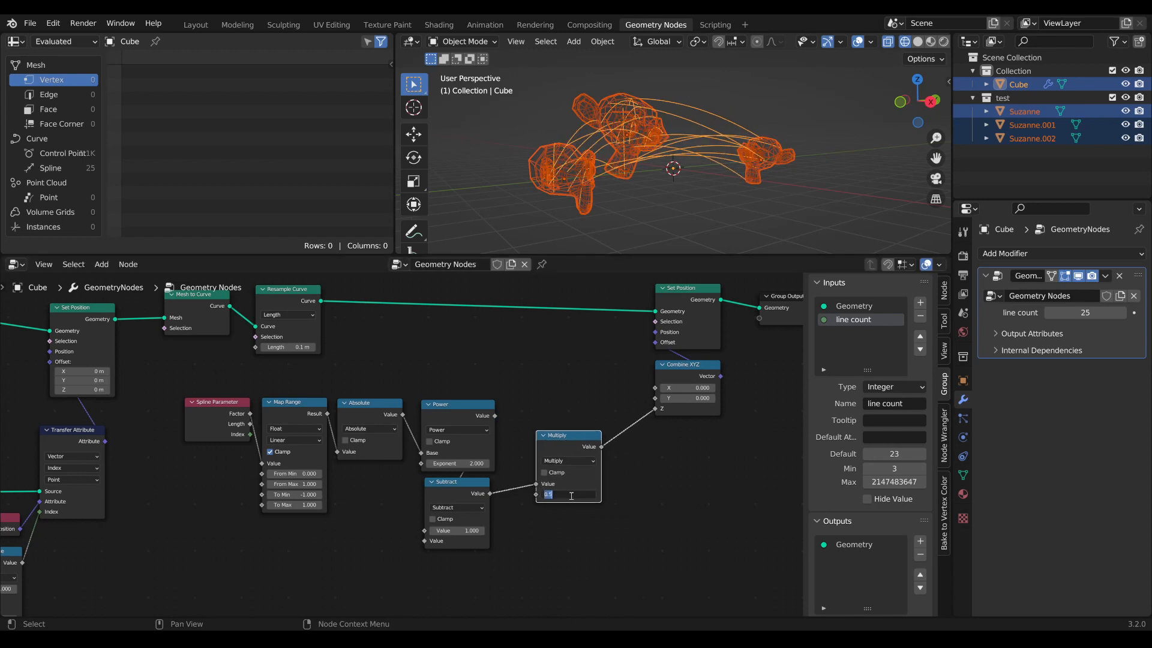
pyautogui.write('-1')
pyautogui.press('Return')
# Tidy the math nodes by stacking Multiply under Subtract, and Map Range and Spline Parameter under Absolute.
pyautogui.moveTo(571, 439); pyautogui.dragTo(461, 561)
pyautogui.scroll(-1, 541, 458)
pyautogui.moveTo(654, 122); pyautogui.dragTo(704, 115, button='middle')
pyautogui.moveTo(305, 414); pyautogui.dragTo(367, 474)
pyautogui.moveTo(237, 411); pyautogui.dragTo(253, 355, button='middle')
pyautogui.moveTo(254, 359); pyautogui.dragTo(388, 529)
pyautogui.moveTo(401, 526); pyautogui.dragTo(321, 535, button='middle')
pyautogui.moveTo(316, 534); pyautogui.dragTo(311, 529)
pyautogui.moveTo(453, 488); pyautogui.dragTo(414, 535, button='middle')
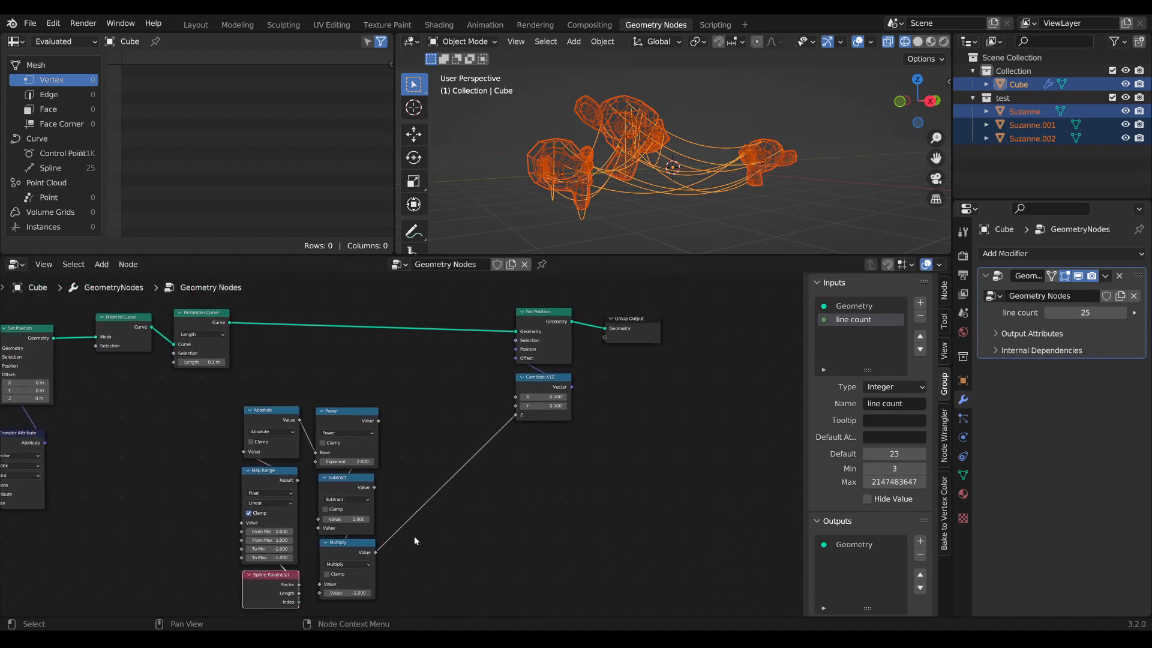
# Duplicate the Multiply node onto the link into Combine XYZ's Z and set the copy's second value to 1.
pyautogui.click(352, 542)
pyautogui.hotkey('shift', 'd')
pyautogui.click(464, 443)
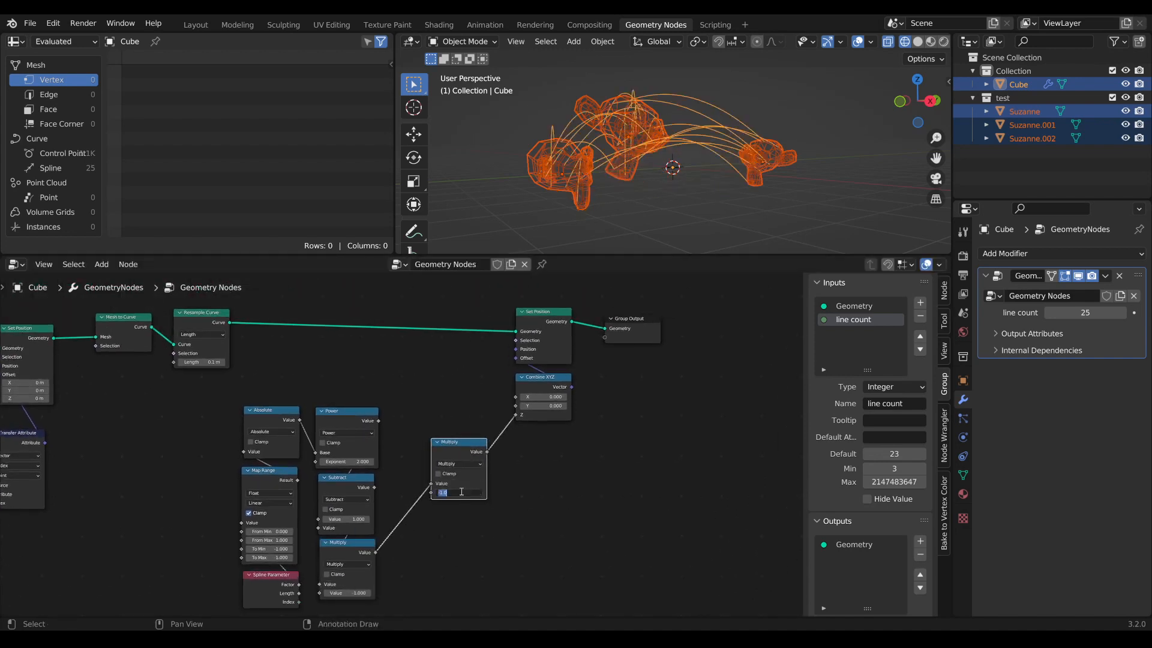
pyautogui.write('1')
pyautogui.press('Return')
# Add a Group Input node below the new Multiply, expose Multiply's second value as a group input and name it "slack amount".
pyautogui.moveTo(457, 557); pyautogui.dragTo(463, 545, button='middle')
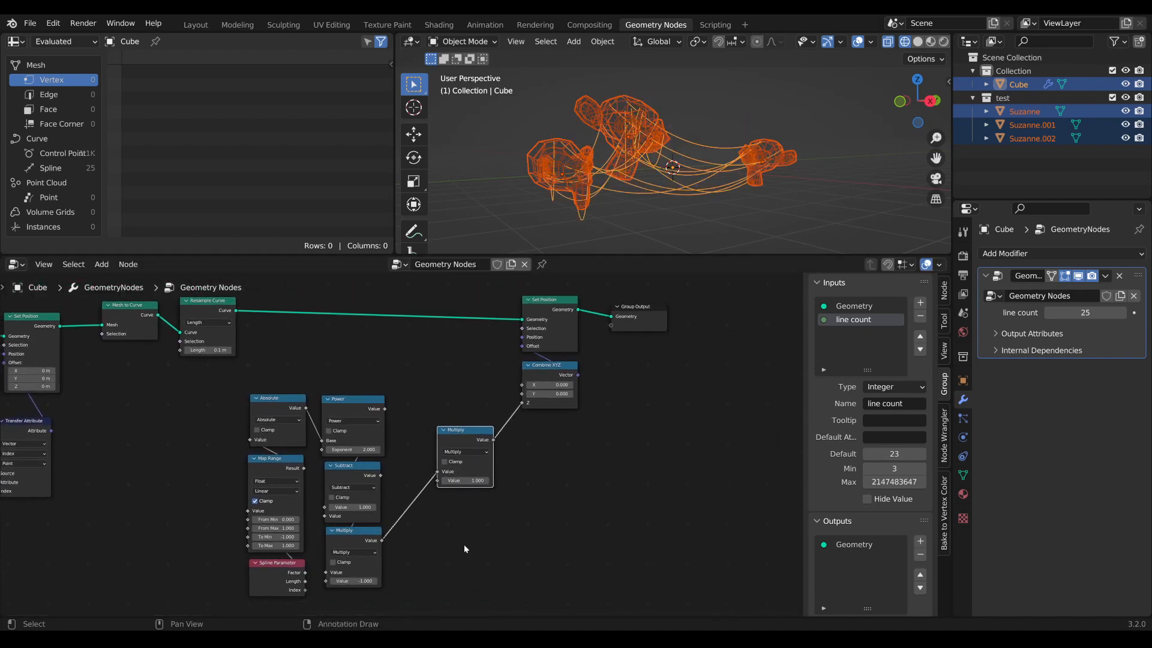
pyautogui.press('Tab')
pyautogui.write('gi')
pyautogui.press('Return')
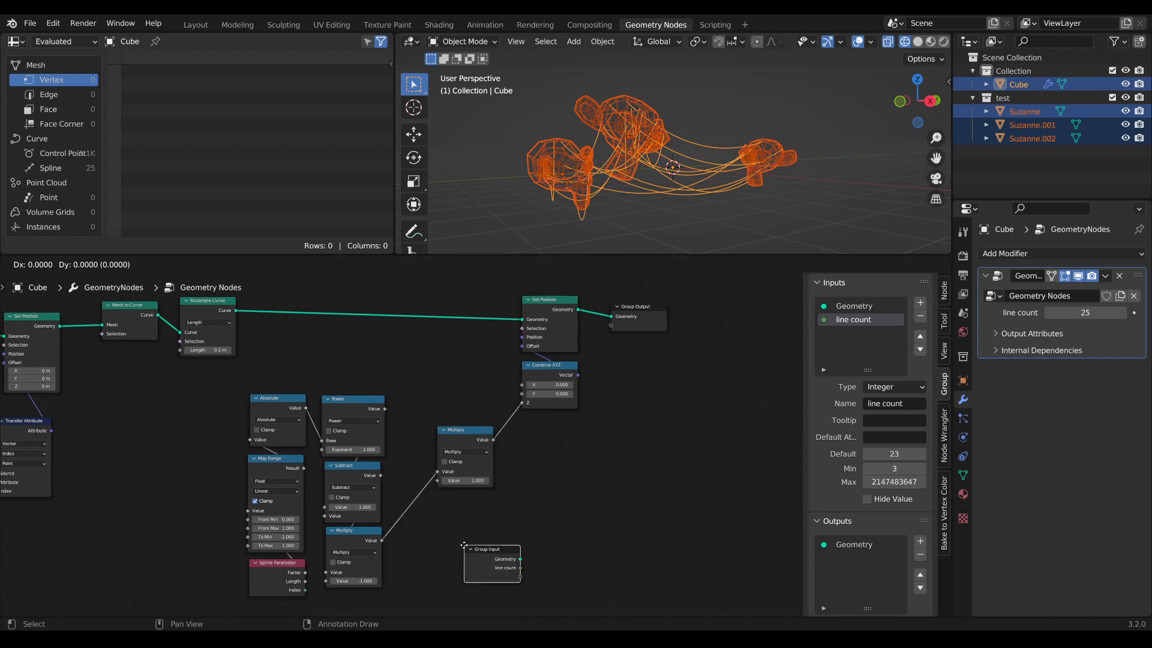
pyautogui.click(434, 492)
pyautogui.scroll(4, 435, 491)
pyautogui.moveTo(436, 492); pyautogui.dragTo(484, 508, button='middle')
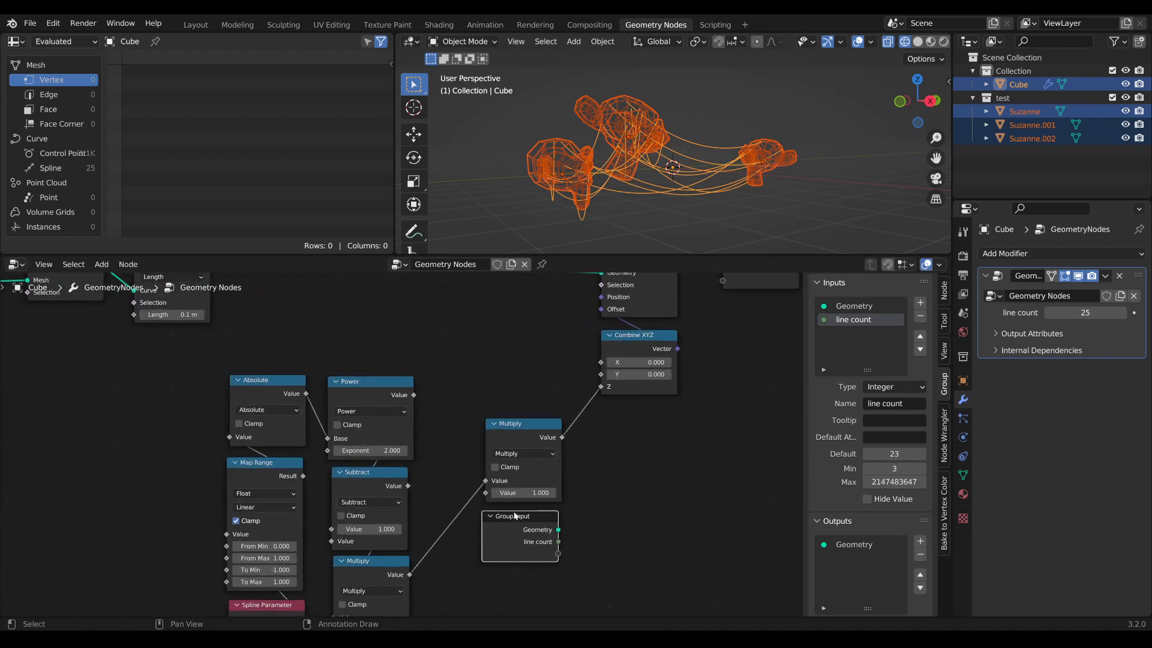
pyautogui.moveTo(516, 514); pyautogui.dragTo(518, 517)
pyautogui.moveTo(563, 550); pyautogui.dragTo(486, 493)
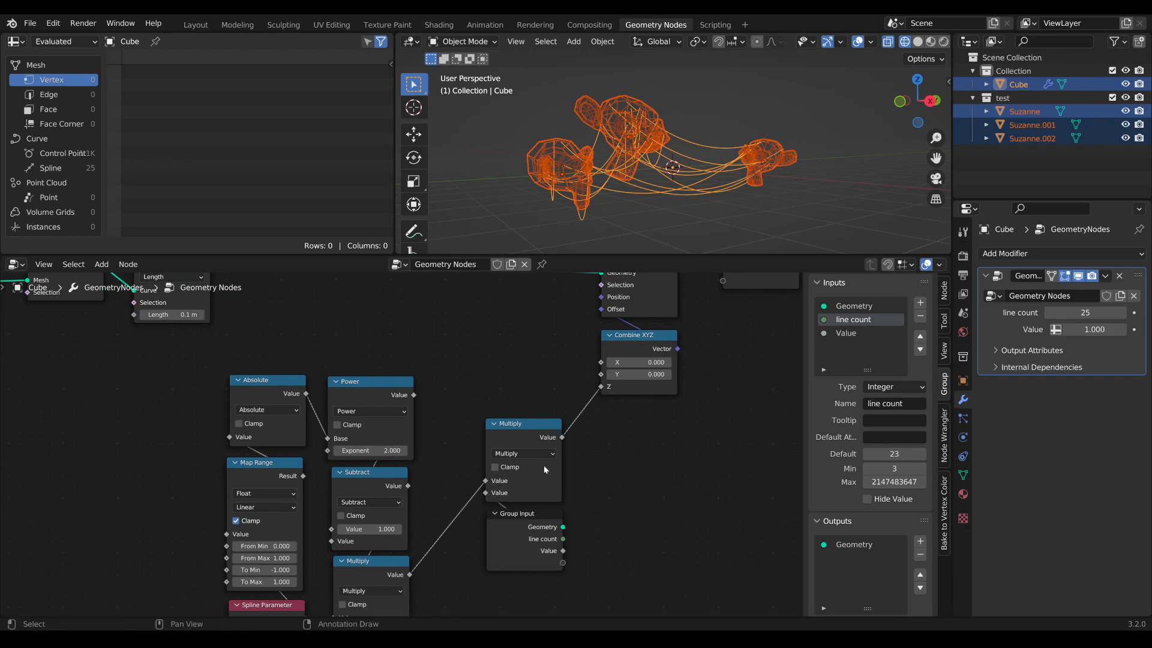
pyautogui.click(847, 334)
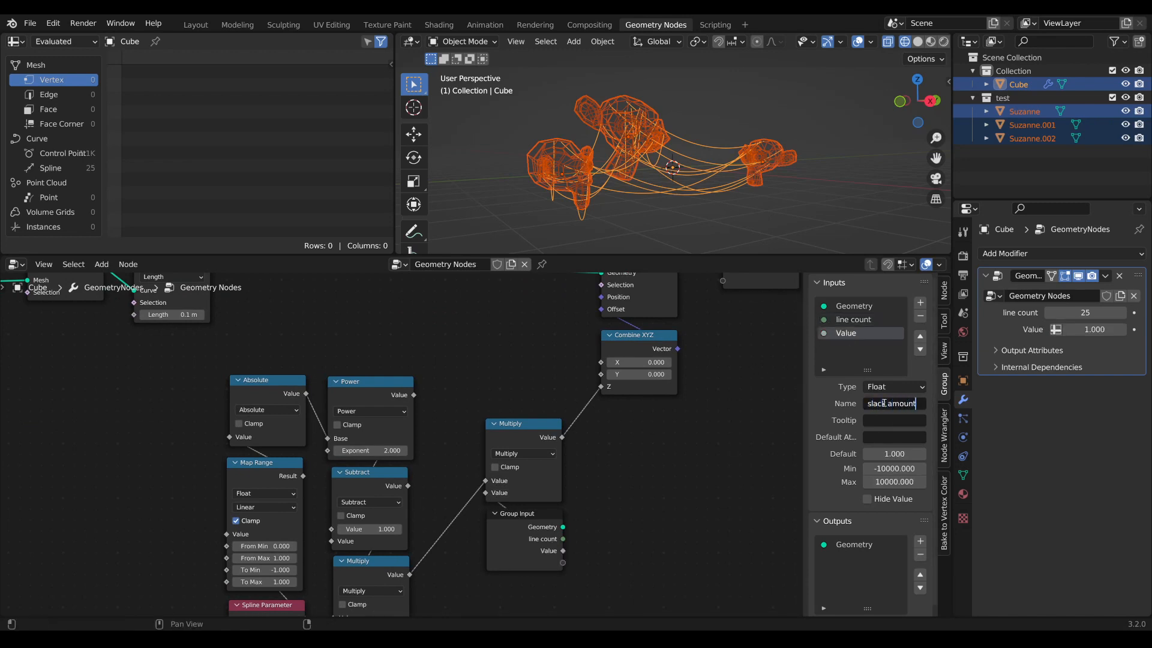
pyautogui.press('Return')
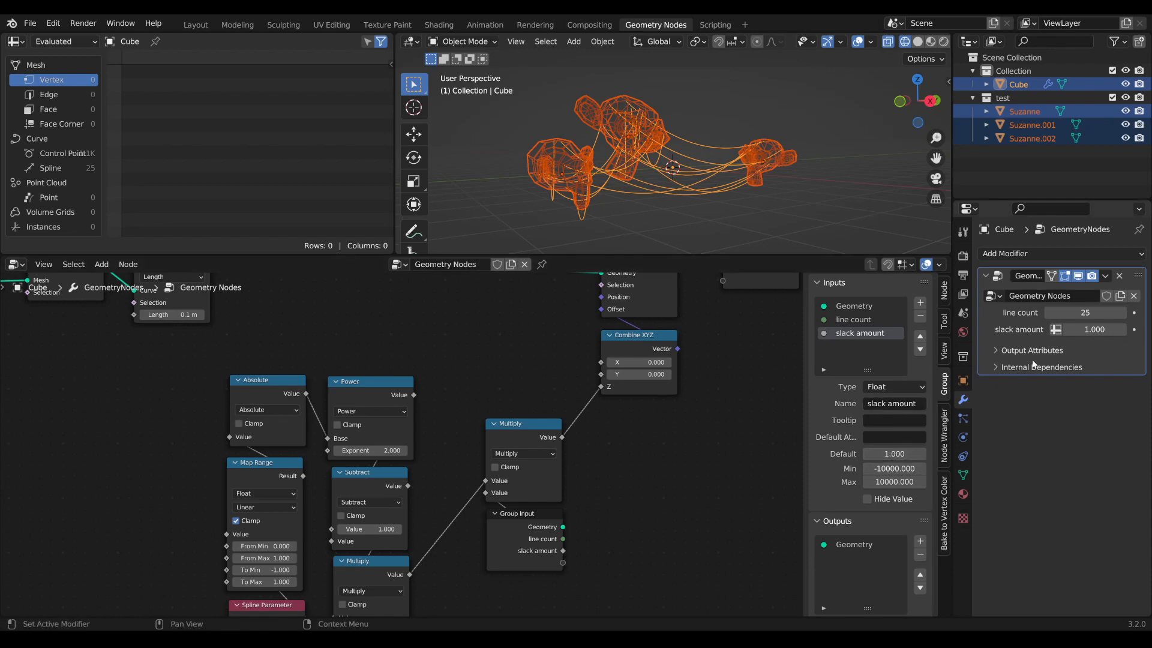
# Test other slack amounts in the Cube's modifier and reset the slack amount to 1.
pyautogui.moveTo(1094, 330)
pyautogui.mouseDown()
pyautogui.moveTo(1139, 329)
pyautogui.moveTo(1074, 330)
pyautogui.mouseUp()
pyautogui.click(1086, 330)
pyautogui.write('1')
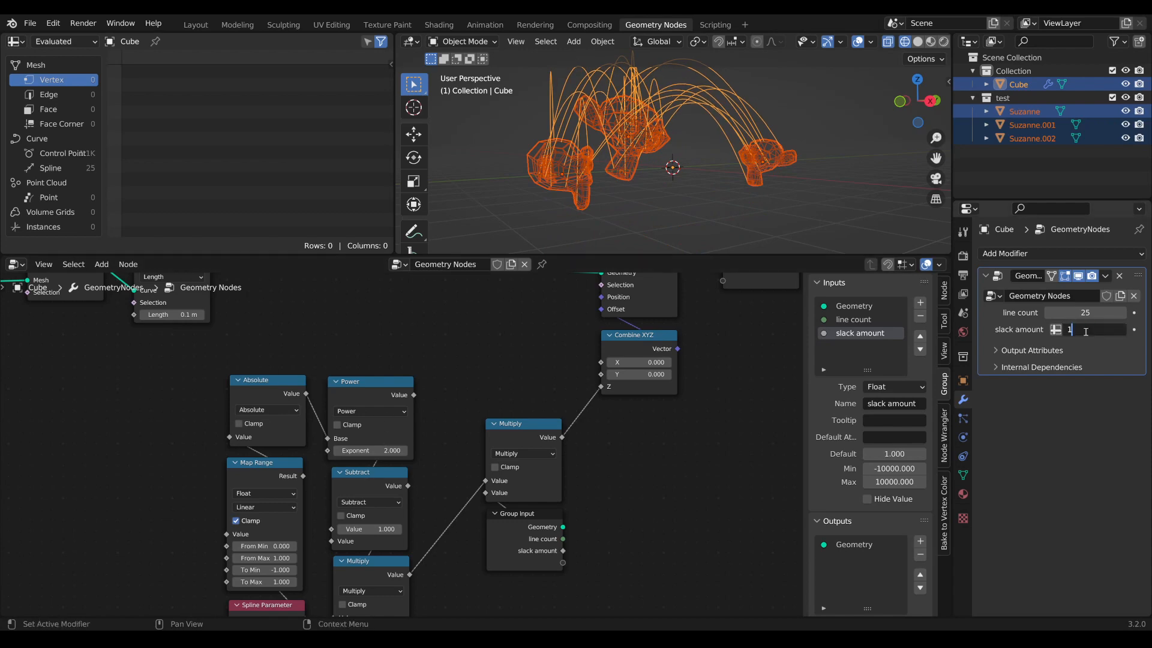
pyautogui.write('+')
pyautogui.press('BackSpace')
pyautogui.press('Return')
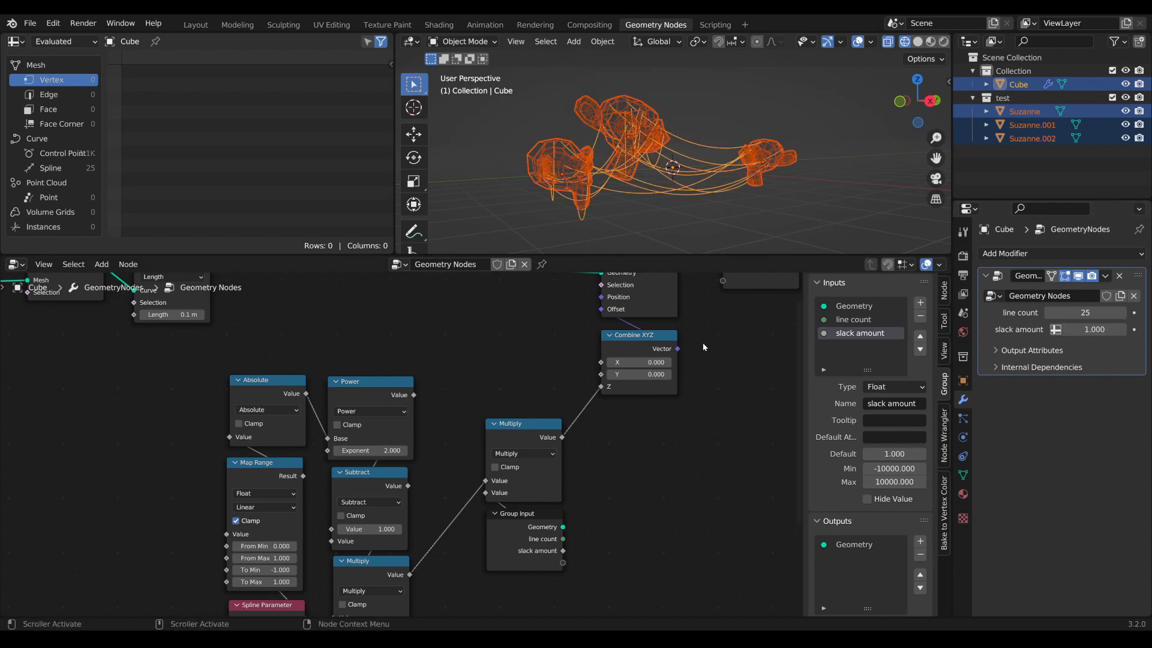
# Make room in the node tree by moving the slack Multiply, its Group Input, Combine XYZ, Set Position and Group Output away from the other math nodes.
pyautogui.scroll(-5, 395, 462)
pyautogui.moveTo(430, 460); pyautogui.dragTo(446, 432, button='middle')
pyautogui.moveTo(514, 526); pyautogui.dragTo(490, 397)
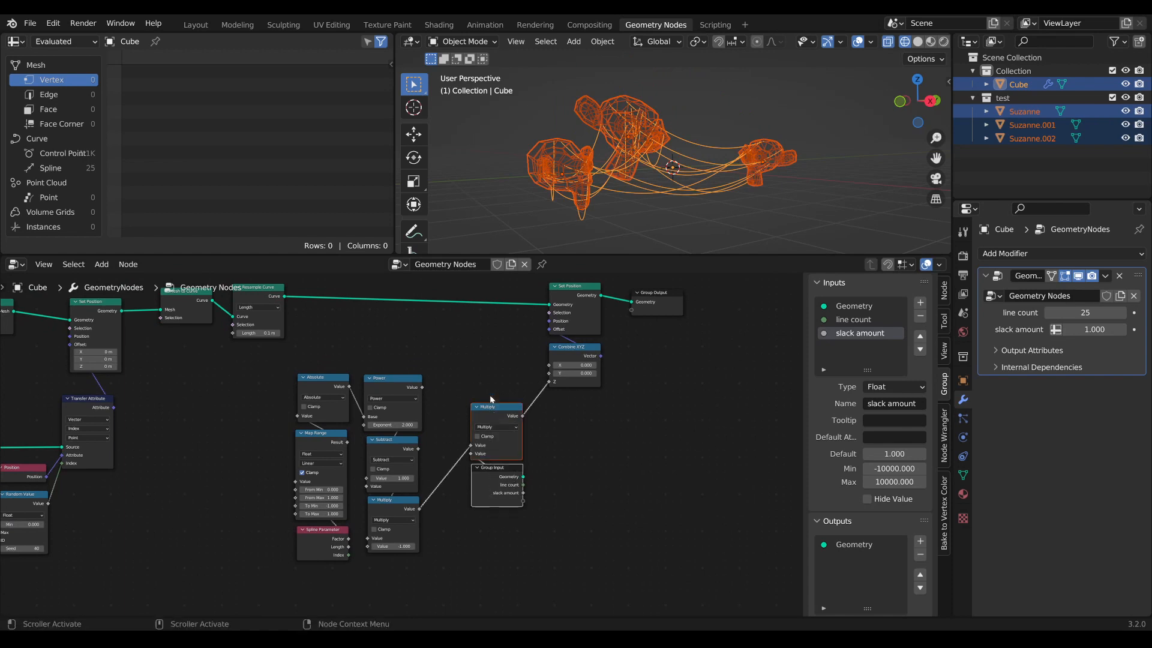
pyautogui.press('g')
pyautogui.click(504, 367)
pyautogui.moveTo(696, 477); pyautogui.dragTo(528, 283)
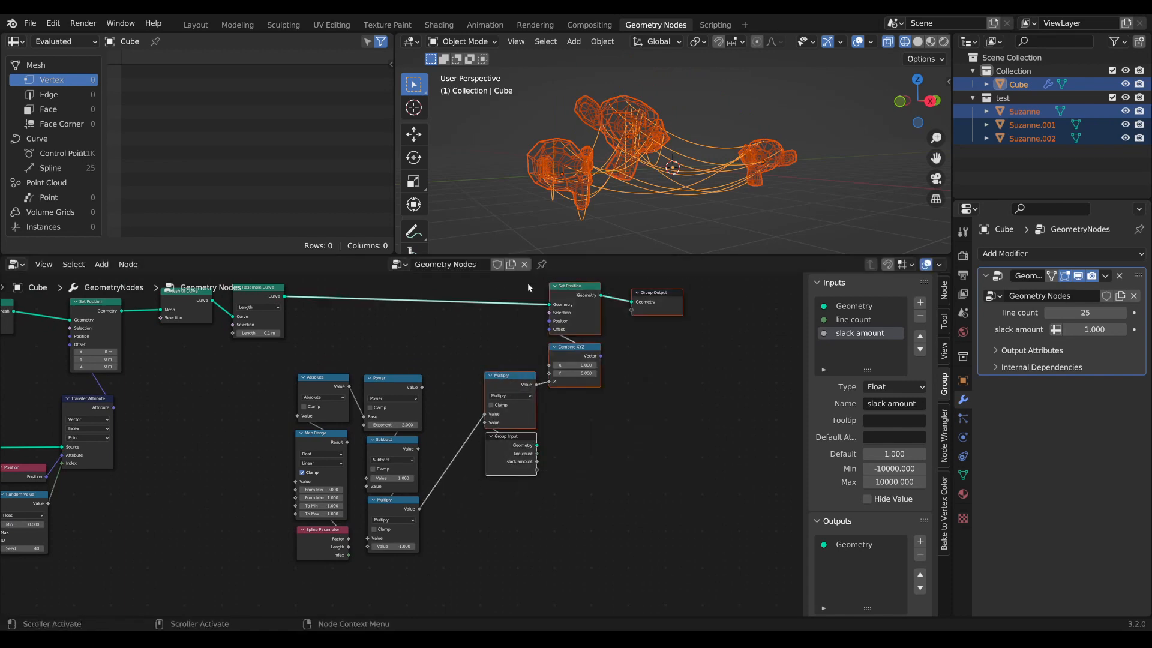
pyautogui.press('g')
pyautogui.click(614, 286)
# Move the Suzanne.001 head to a new spot to check the web's sag over different distances, and reselect the Cube web.
pyautogui.moveTo(762, 108); pyautogui.dragTo(585, 209, button='middle')
pyautogui.scroll(5, 620, 210)
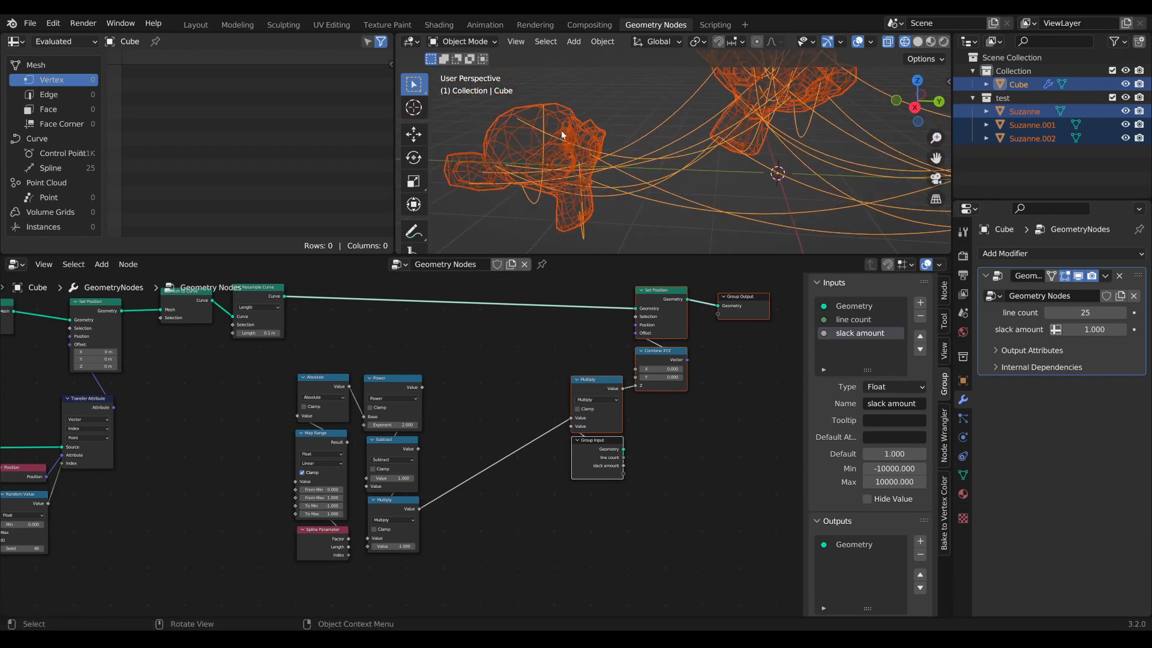
pyautogui.click(540, 216)
pyautogui.press('g')
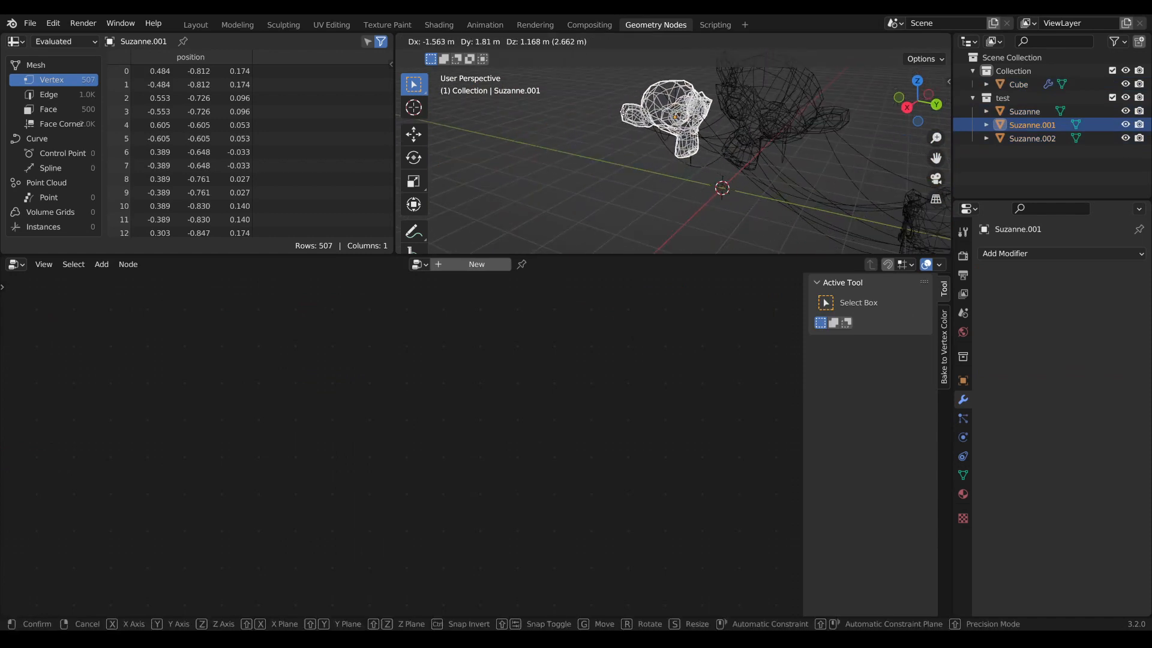
pyautogui.click(620, 121)
pyautogui.moveTo(621, 121); pyautogui.dragTo(734, 151, button='middle')
pyautogui.click(648, 151)
pyautogui.click(648, 152)
pyautogui.moveTo(770, 82); pyautogui.dragTo(774, 92, button='middle')
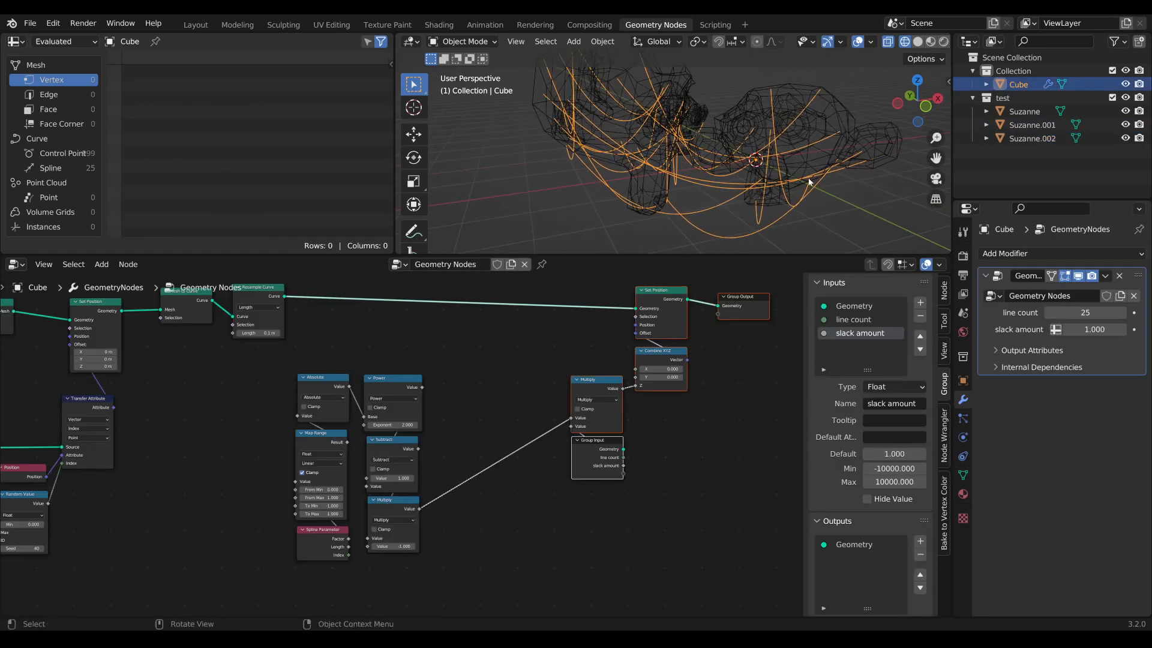
# Lower the modifier's slack amount to 0.305 and check the sag of the web lines.
pyautogui.moveTo(1094, 329); pyautogui.dragTo(1062, 329)
pyautogui.moveTo(759, 124); pyautogui.dragTo(696, 127, button='middle')
pyautogui.scroll(1, 633, 147)
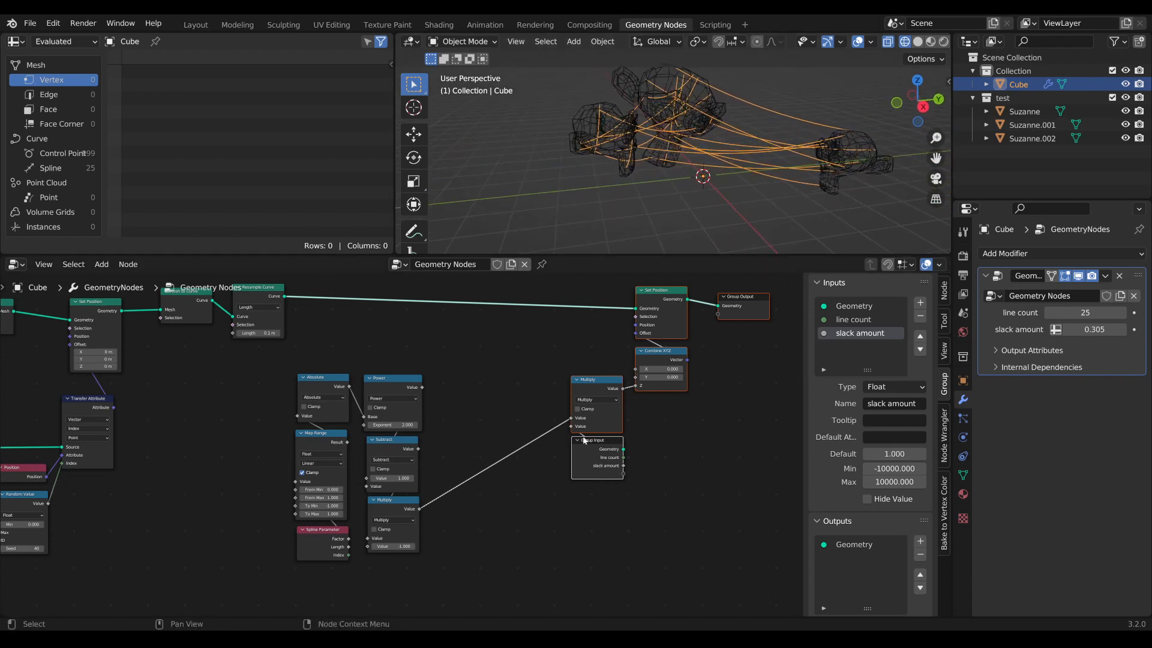
# Duplicate the slack Multiply node and insert the copy on the link feeding its first value.
pyautogui.moveTo(585, 441); pyautogui.dragTo(606, 432, button='middle')
pyautogui.click(609, 372)
pyautogui.hotkey('shift', 'd')
pyautogui.click(520, 397)
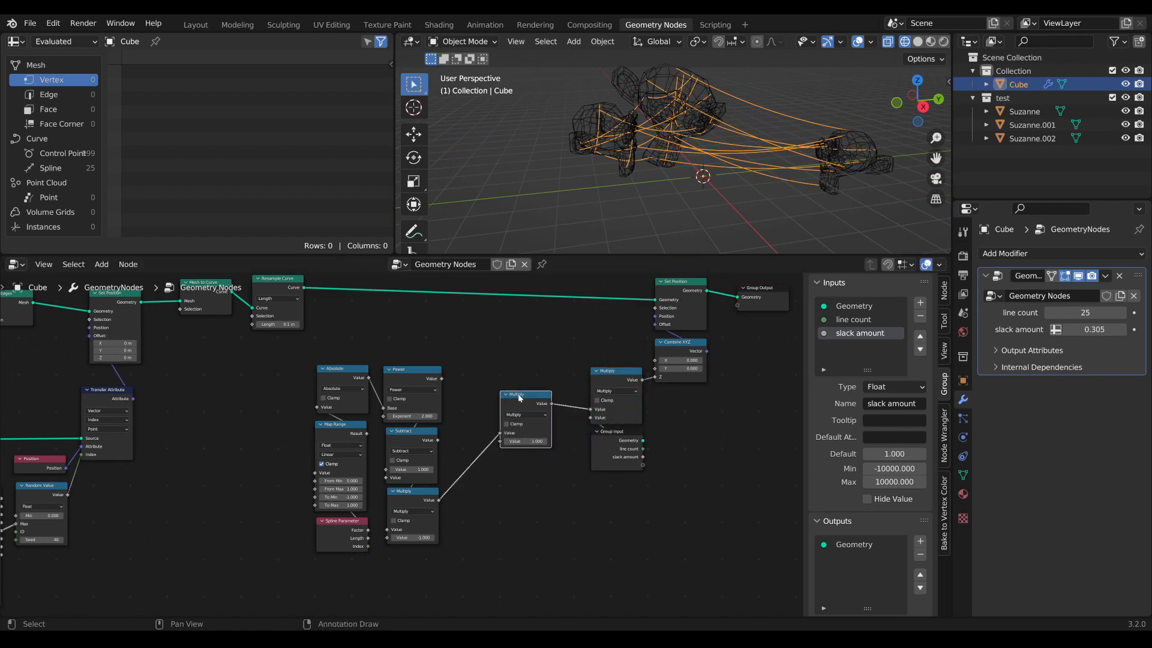
pyautogui.moveTo(520, 397); pyautogui.dragTo(525, 367)
# Add a Spline Length node below the inserted Multiply and connect its Length to that Multiply's second value.
pyautogui.hotkey('shift', 'a')
pyautogui.write('l')
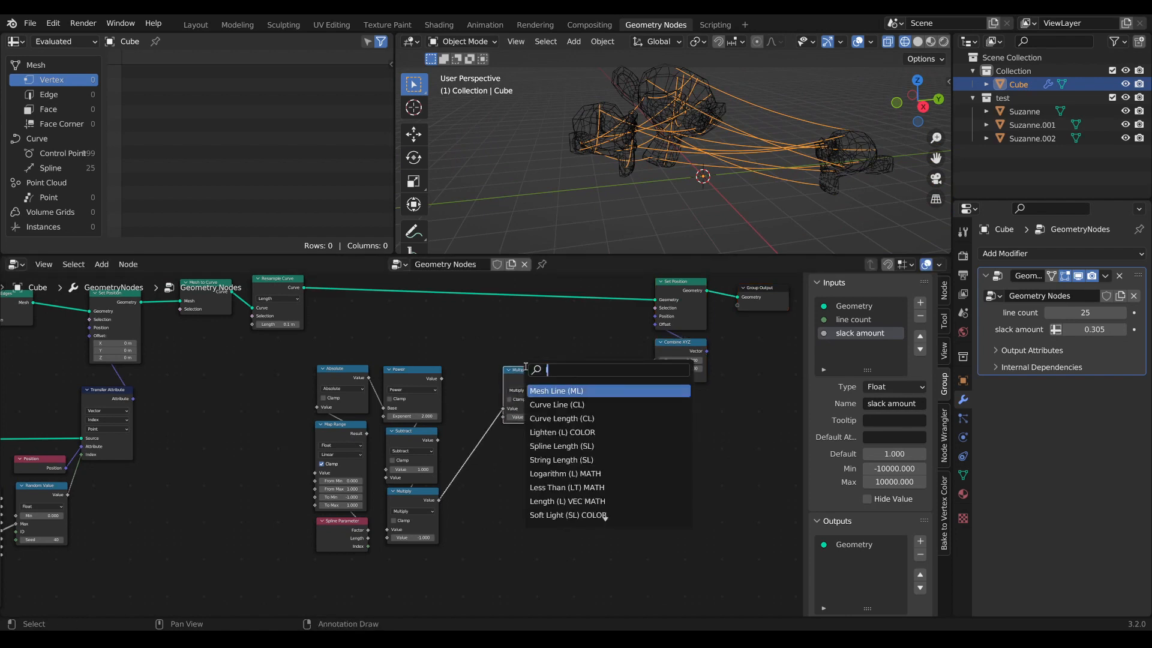
pyautogui.write('en')
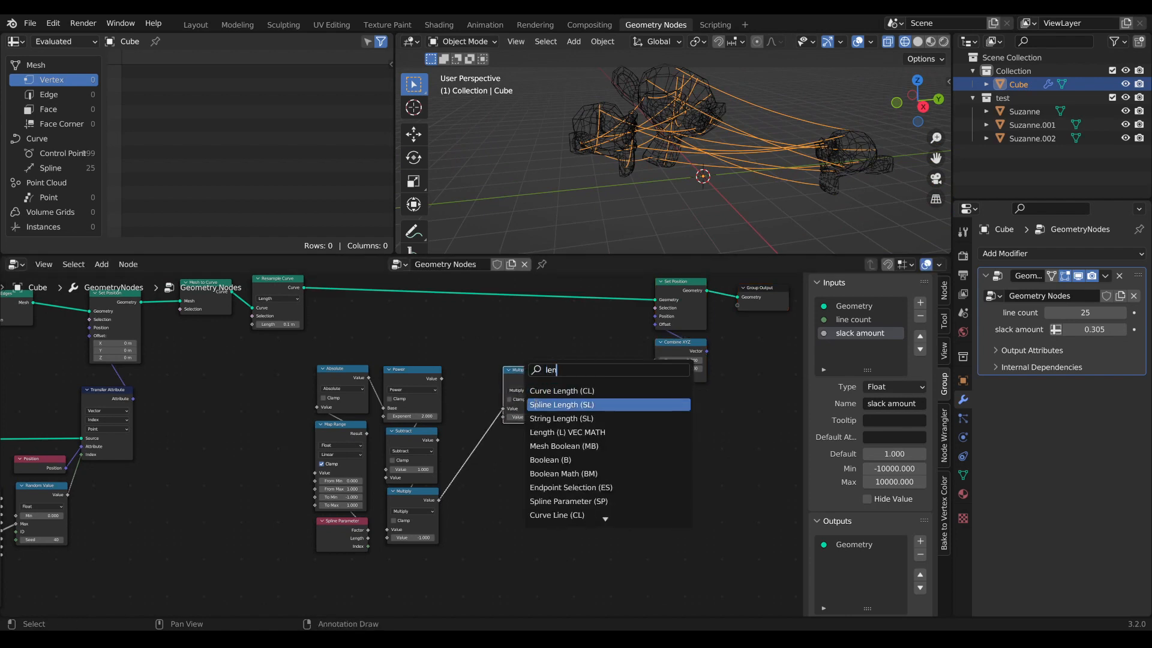
pyautogui.click(562, 404)
pyautogui.click(515, 473)
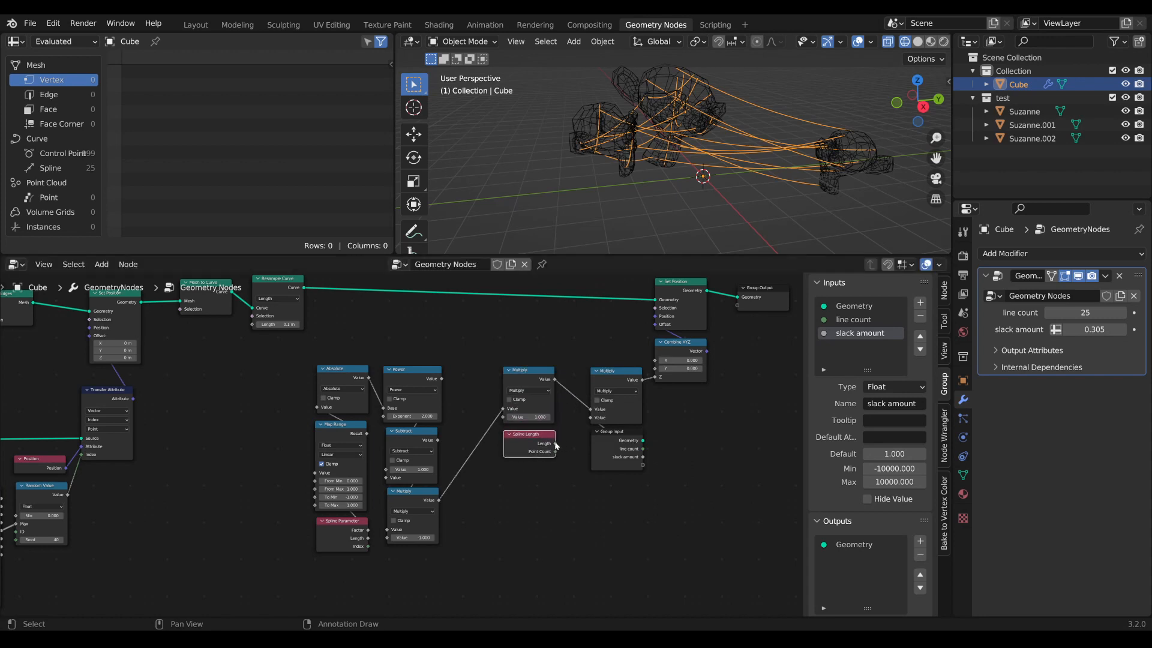
pyautogui.moveTo(502, 417); pyautogui.dragTo(504, 418)
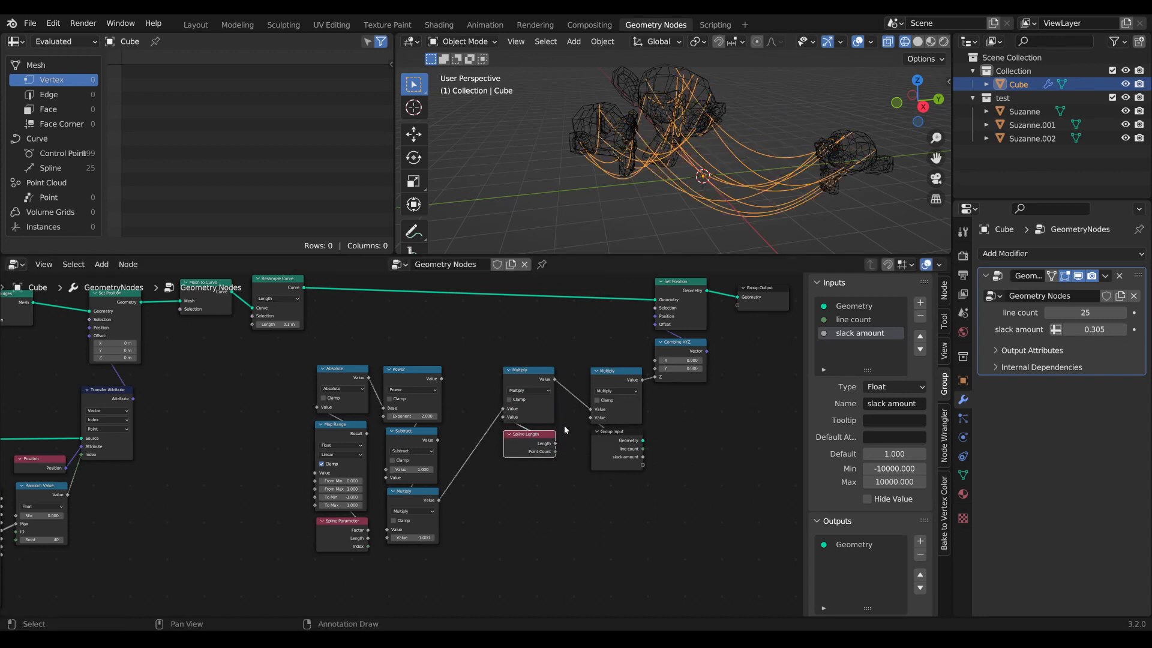
# Move both Multiply nodes with their input nodes closer to Power, and set the modifier's slack amount to 0.393.
pyautogui.moveTo(587, 488); pyautogui.dragTo(473, 369)
pyautogui.moveTo(623, 481); pyautogui.dragTo(545, 367)
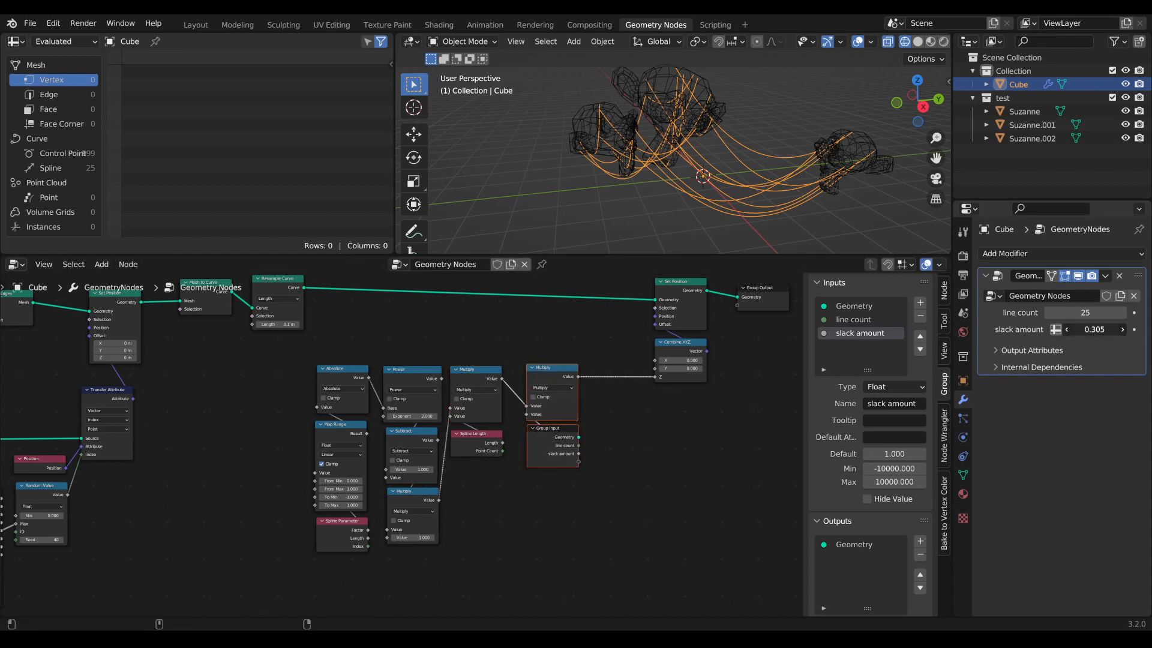
pyautogui.moveTo(1095, 329); pyautogui.dragTo(1134, 329)
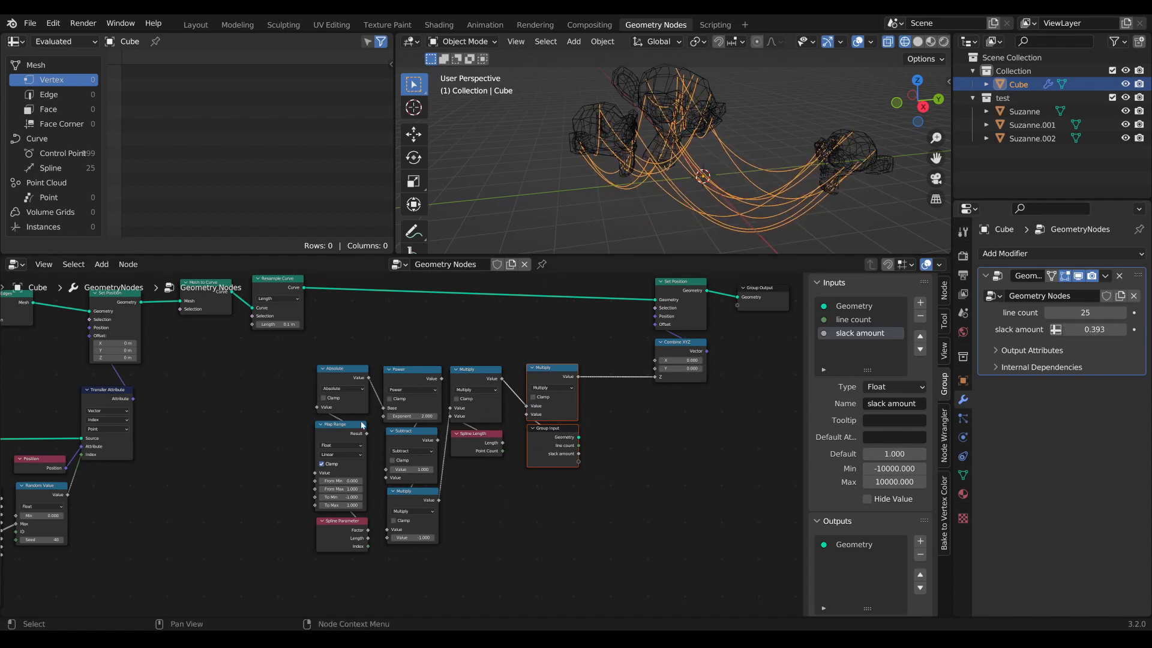
# Close the gaps in the tree by moving Set Position and Combine XYZ nearer the slack Multiply, and Resample Curve nearer Mesh to Curve.
pyautogui.scroll(-2, 362, 424)
pyautogui.moveTo(511, 391); pyautogui.dragTo(501, 396)
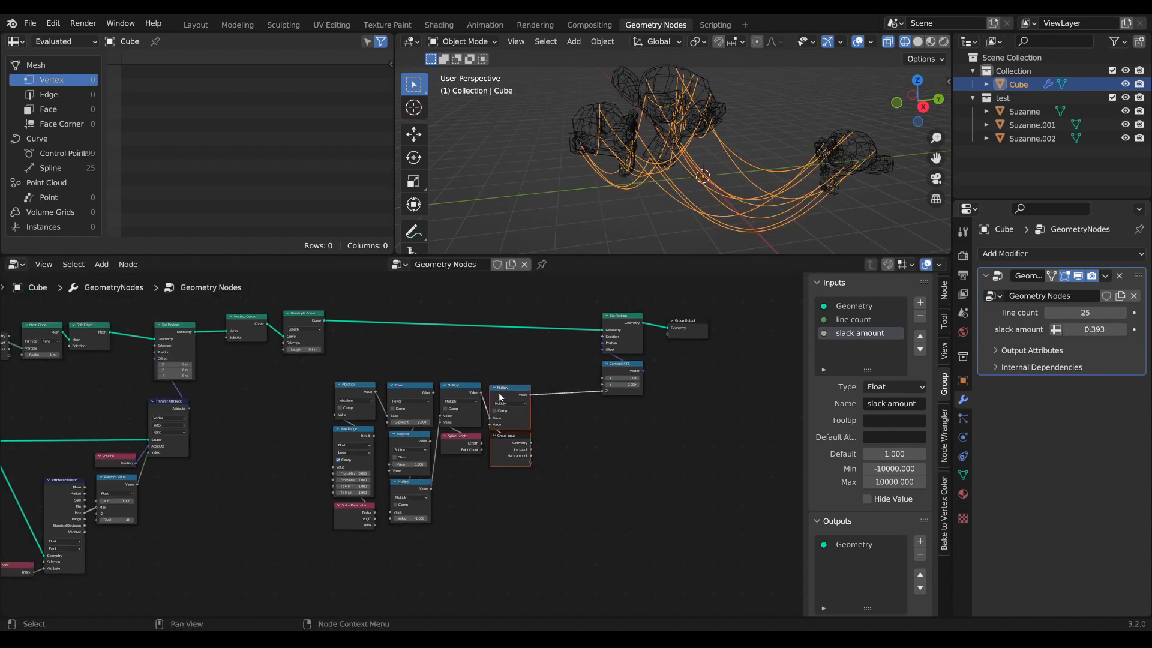
pyautogui.moveTo(653, 360); pyautogui.dragTo(597, 309)
pyautogui.press('g')
pyautogui.click(476, 334)
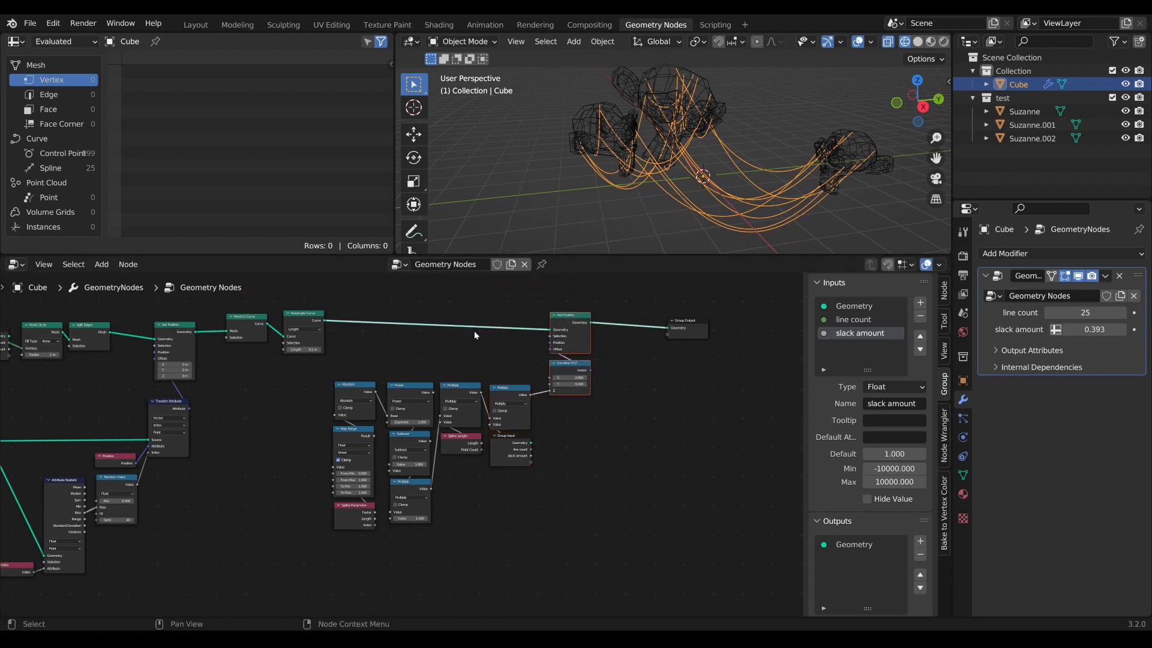
pyautogui.keyDown('ctrl'); pyautogui.hscroll(-4, 536, 332); pyautogui.keyUp('ctrl')
pyautogui.moveTo(444, 332); pyautogui.dragTo(423, 337)
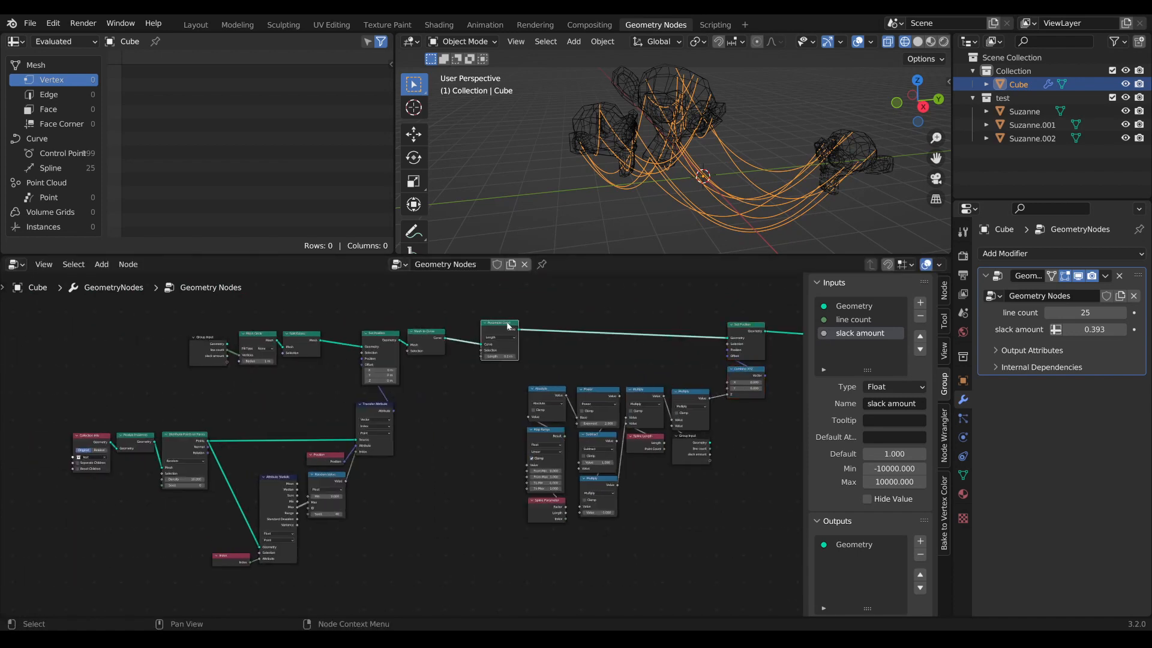
pyautogui.moveTo(499, 327); pyautogui.dragTo(470, 334)
# Join the sag math nodes, Combine XYZ and the last Set Position in a frame, turn off its custom color and label it "slack".
pyautogui.moveTo(744, 586); pyautogui.dragTo(646, 577, button='middle')
pyautogui.moveTo(671, 540); pyautogui.dragTo(429, 309)
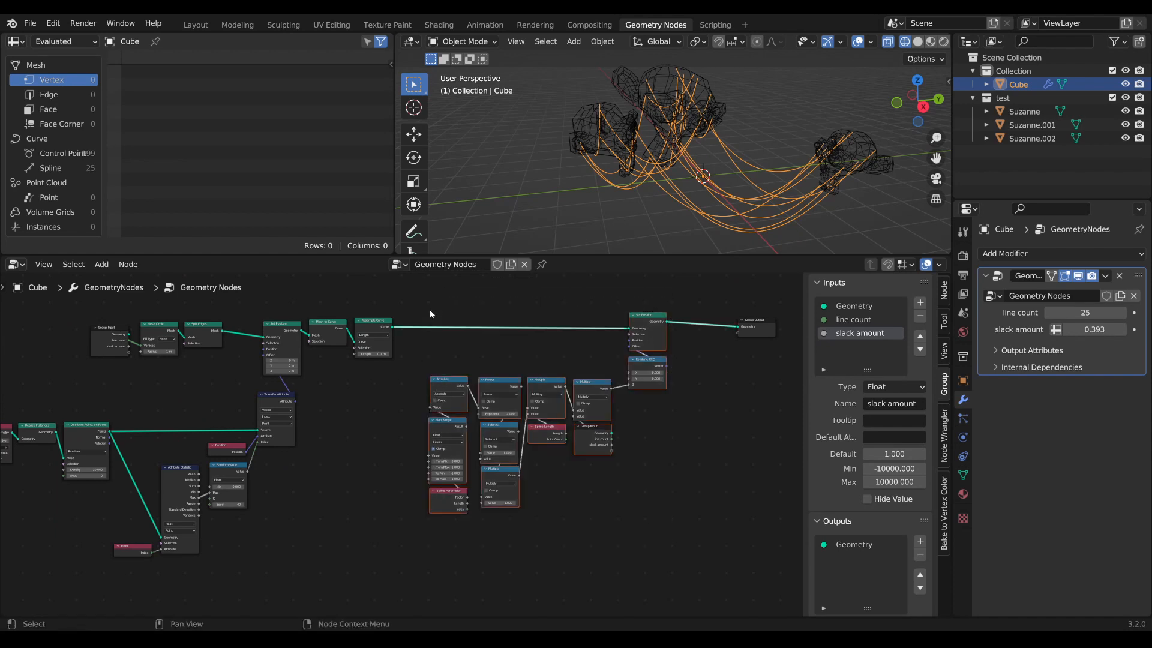
pyautogui.hotkey('ctrl', 'j')
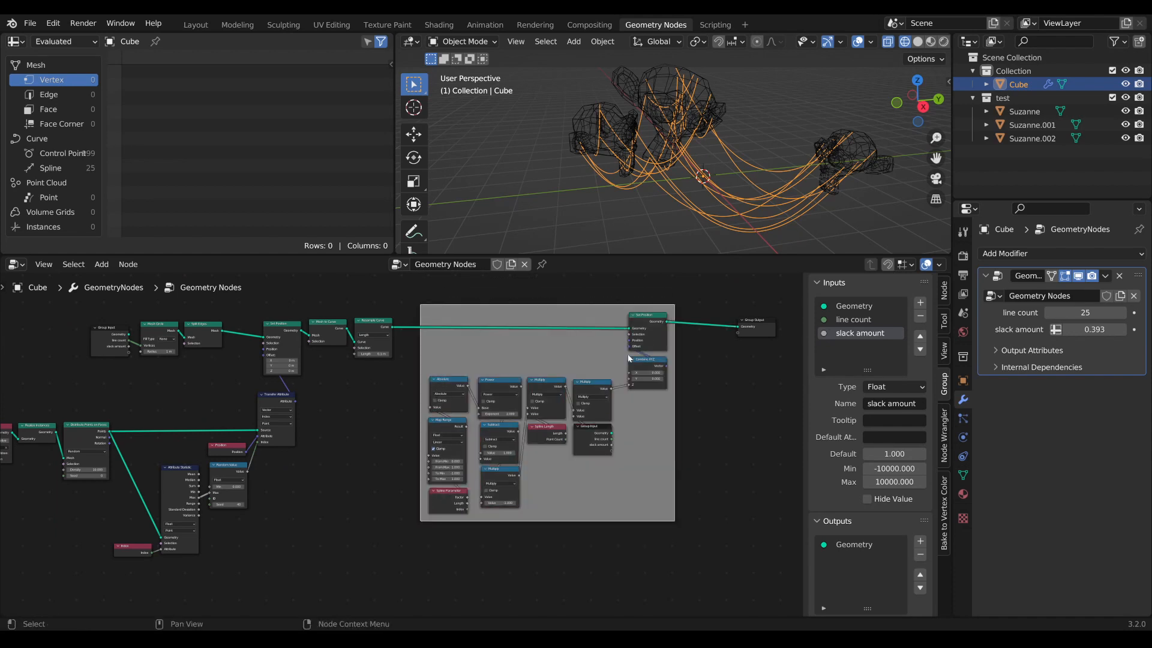
pyautogui.click(944, 292)
pyautogui.click(837, 365)
pyautogui.click(878, 347)
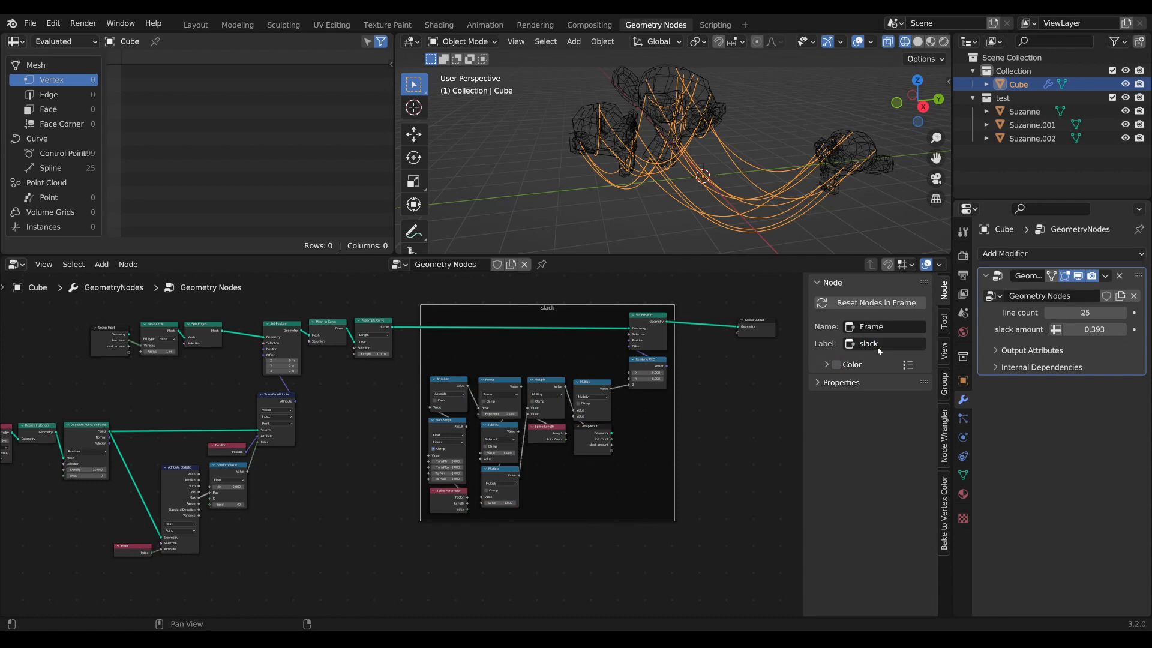
# Join the line-generating nodes left of the slack frame in a frame, turn off its custom color and label it "base lines".
pyautogui.moveTo(138, 326); pyautogui.dragTo(271, 333, button='middle')
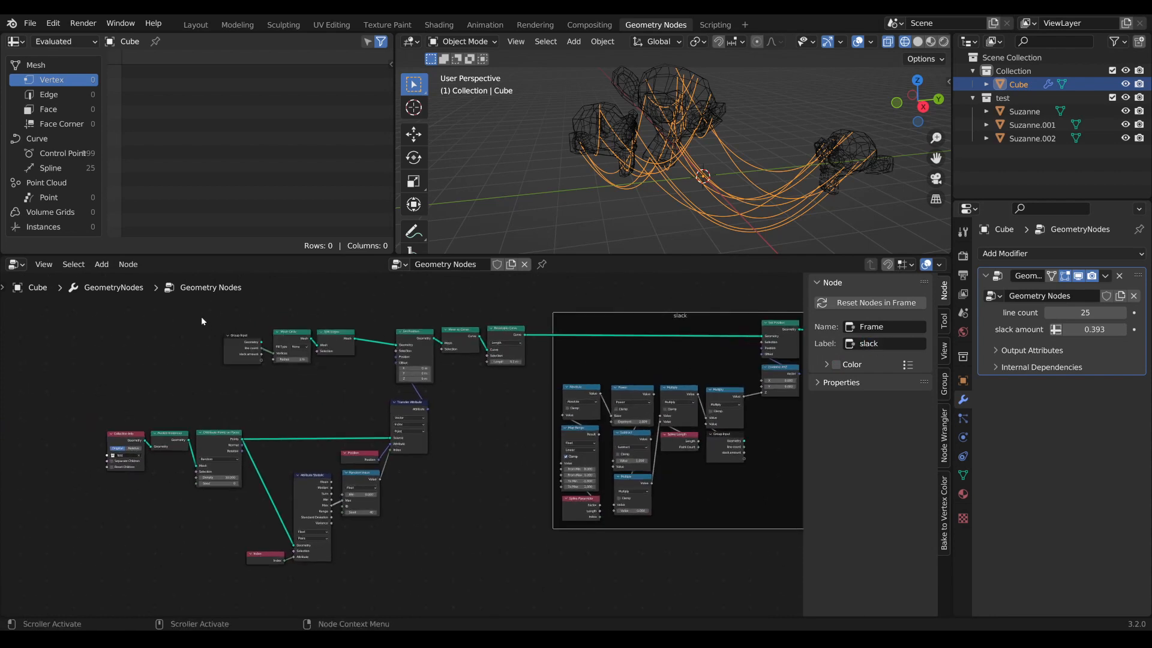
pyautogui.moveTo(108, 307); pyautogui.dragTo(514, 585)
pyautogui.hotkey('ctrl', 'j')
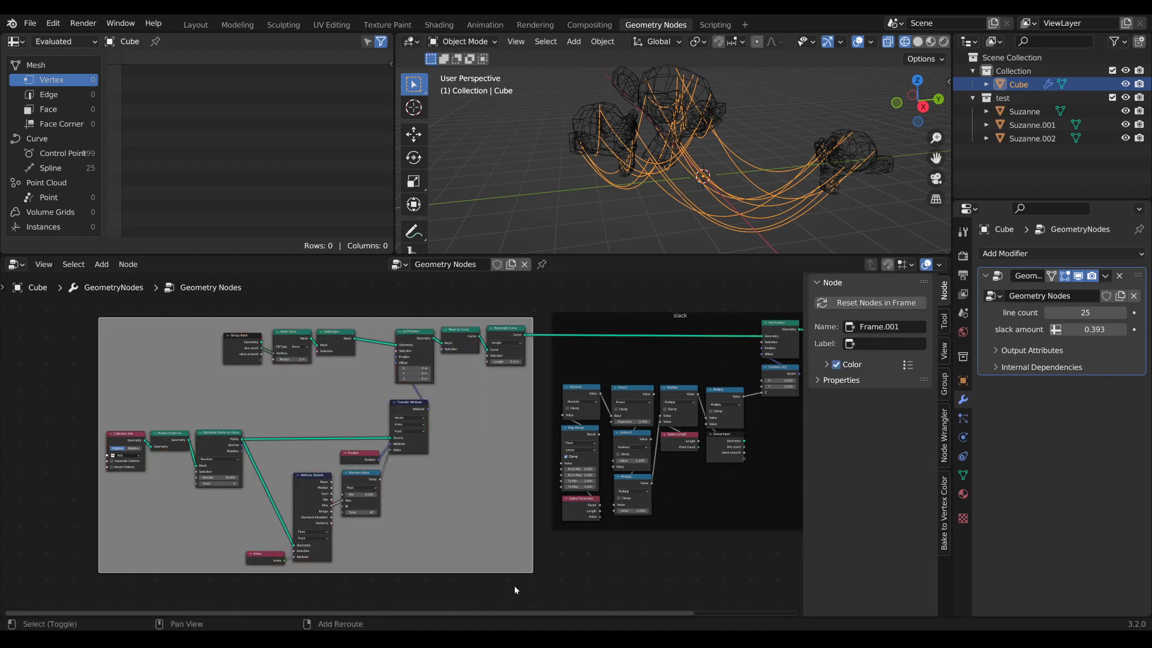
pyautogui.click(835, 364)
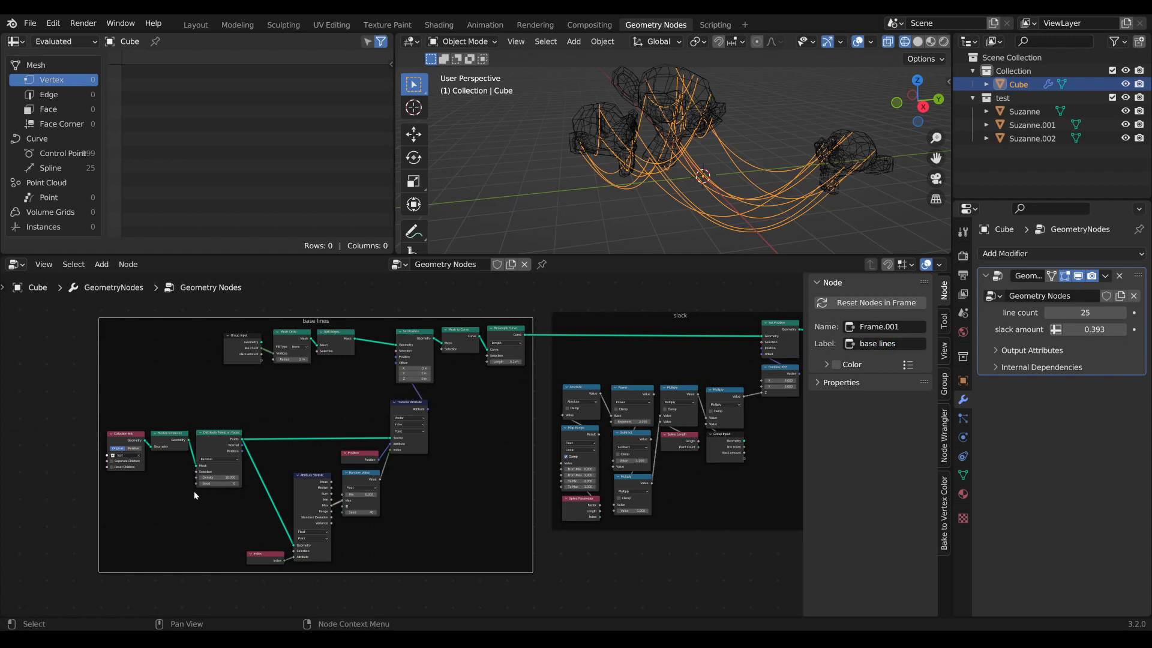
# Detach Collection Info and Realize Instances from the base lines frame and place them beside it in an uncolored frame labelled "instancer geo".
pyautogui.moveTo(194, 492); pyautogui.dragTo(450, 488, button='middle')
pyautogui.click(418, 430)
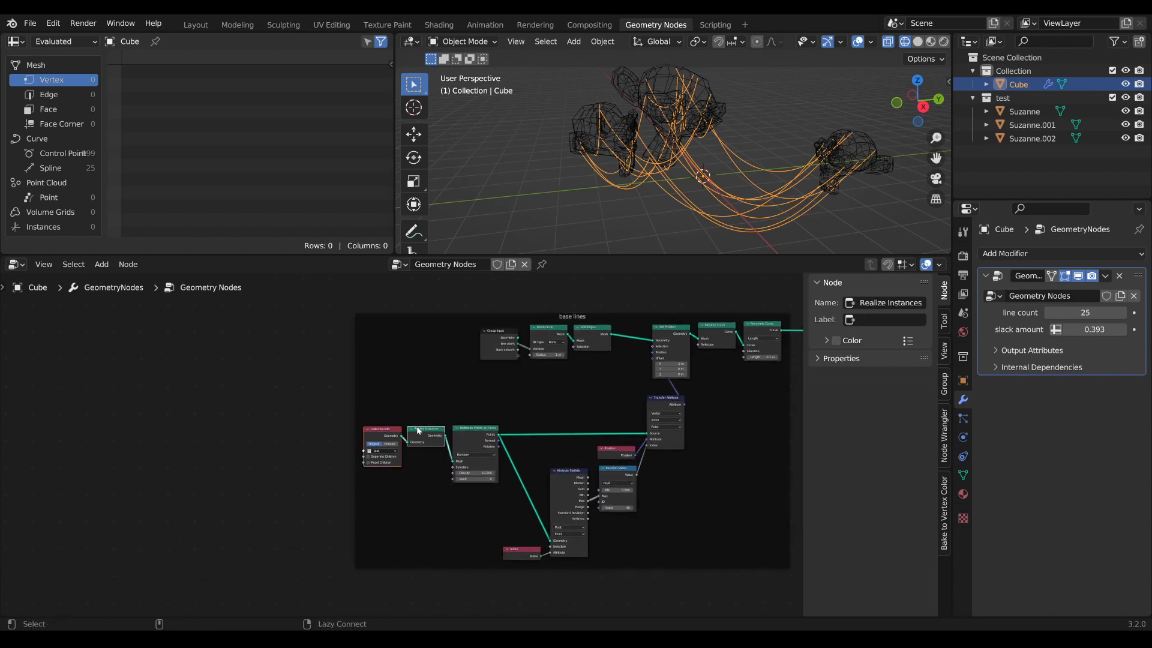
pyautogui.hotkey('alt', 'p')
pyautogui.moveTo(435, 438); pyautogui.dragTo(276, 441)
pyautogui.moveTo(285, 478); pyautogui.dragTo(463, 472, button='middle')
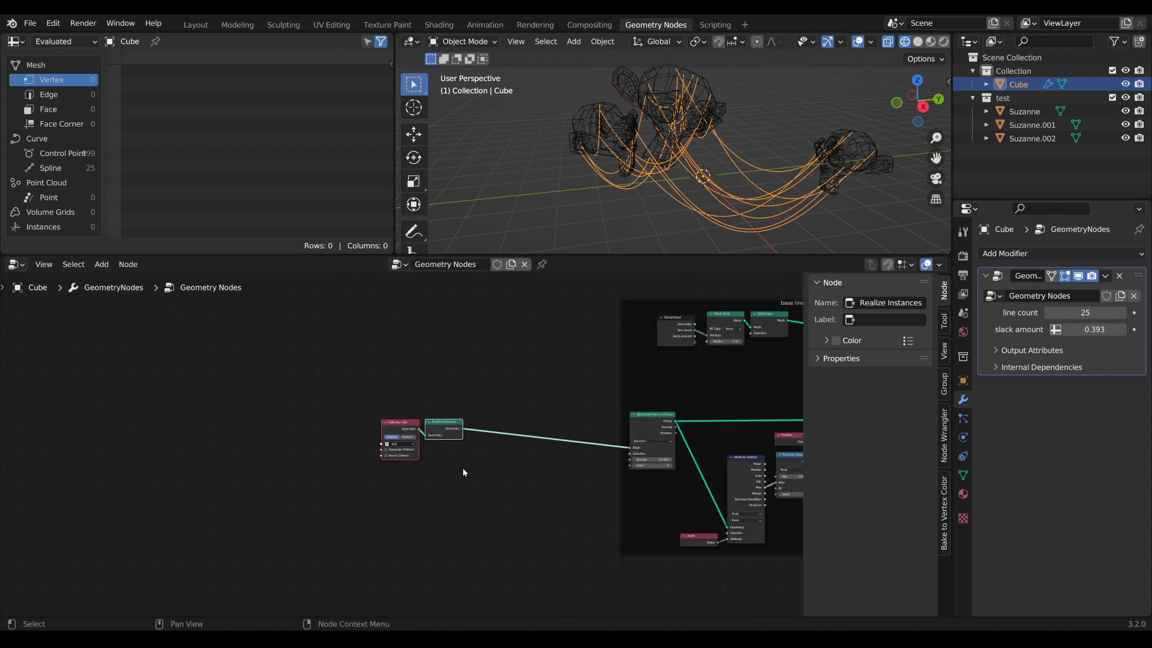
pyautogui.hotkey('ctrl', 'j')
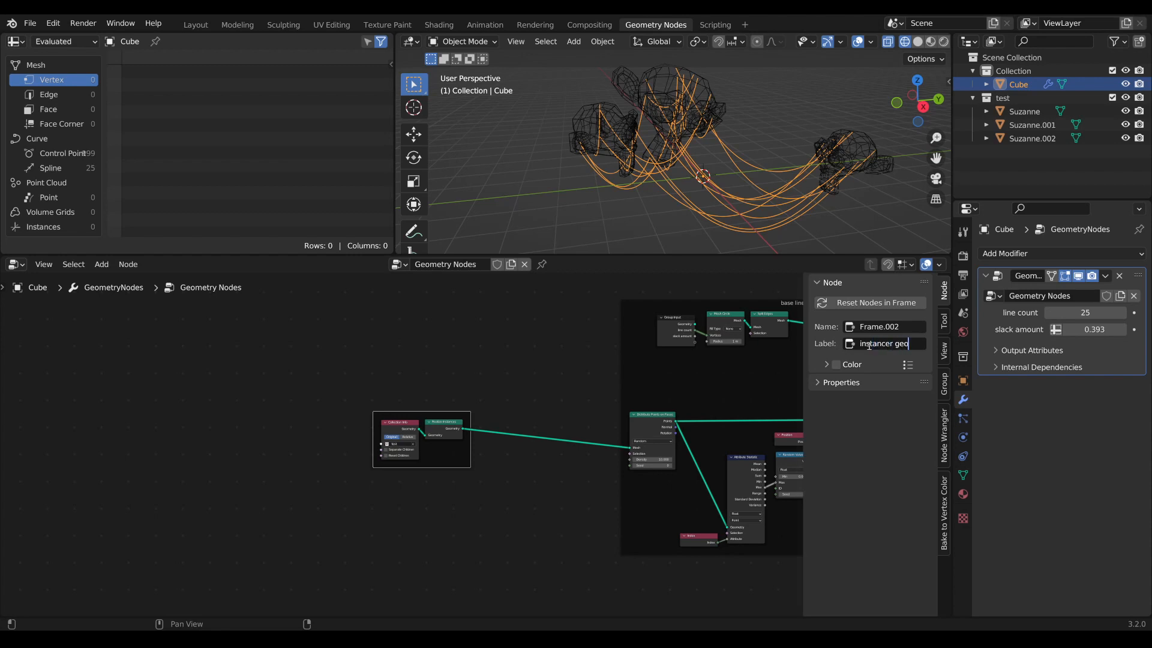
pyautogui.scroll(4, 386, 337)
pyautogui.moveTo(454, 412); pyautogui.dragTo(544, 400)
# Add a Cube node above the instancer geo frame and connect its Mesh to the Mesh input of Distribute Points on Faces.
pyautogui.moveTo(609, 405); pyautogui.dragTo(474, 421, button='middle')
pyautogui.scroll(1, 470, 418)
pyautogui.press('Tab')
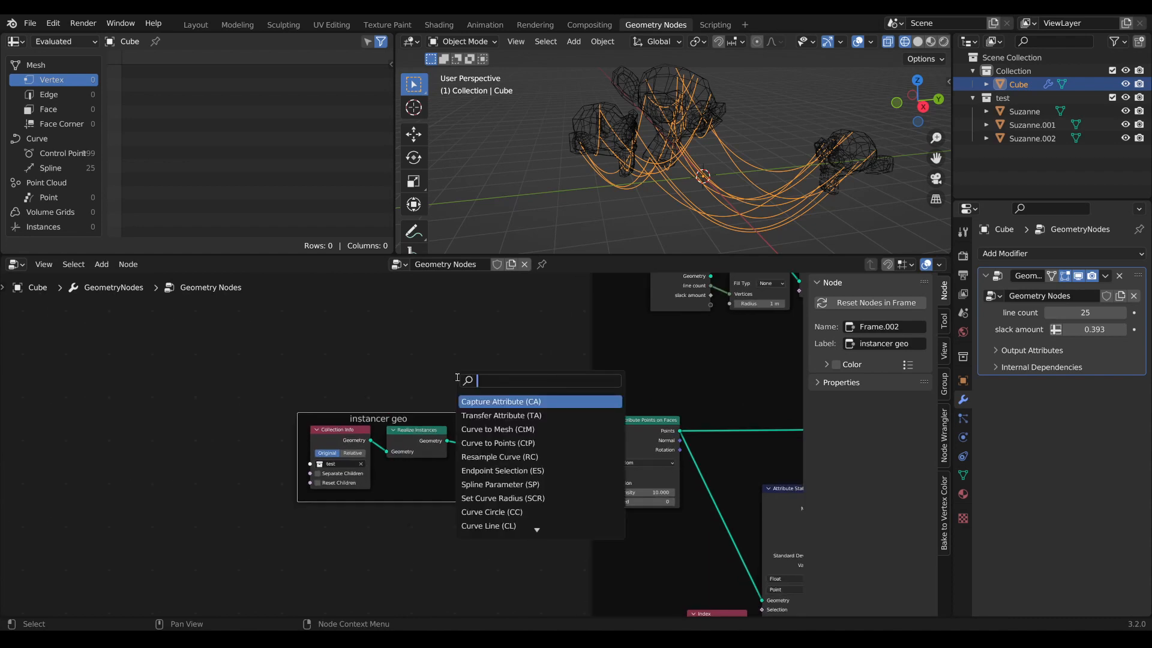
pyautogui.write('cube')
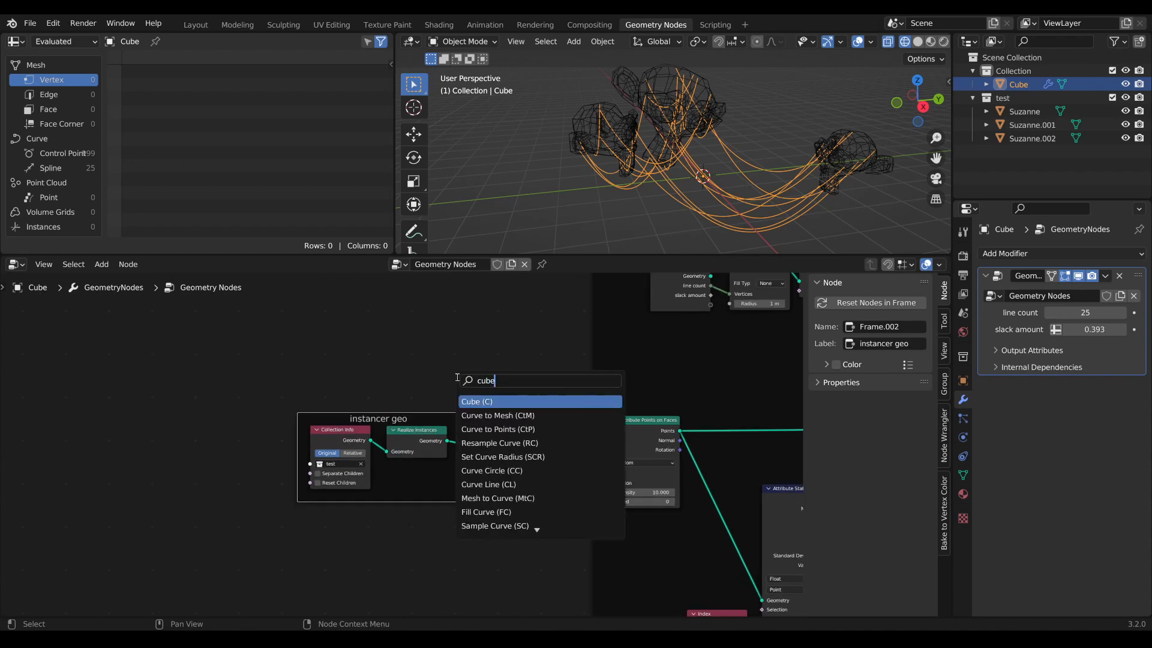
pyautogui.press('Return')
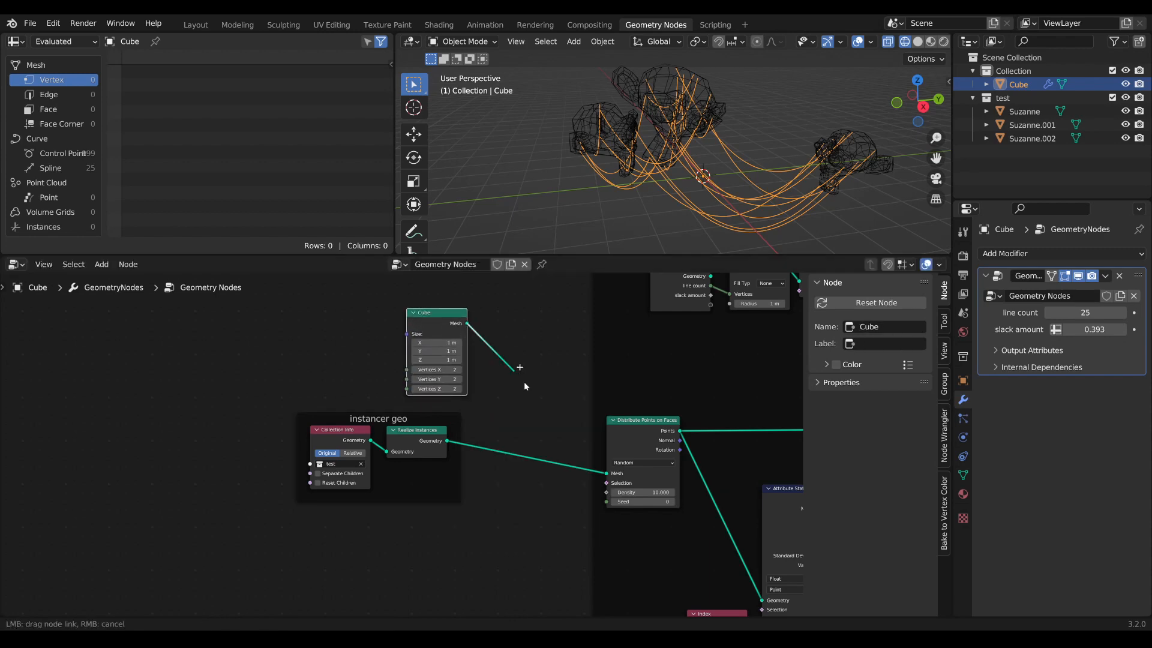
pyautogui.moveTo(616, 482); pyautogui.dragTo(616, 474)
pyautogui.scroll(-7, 520, 360)
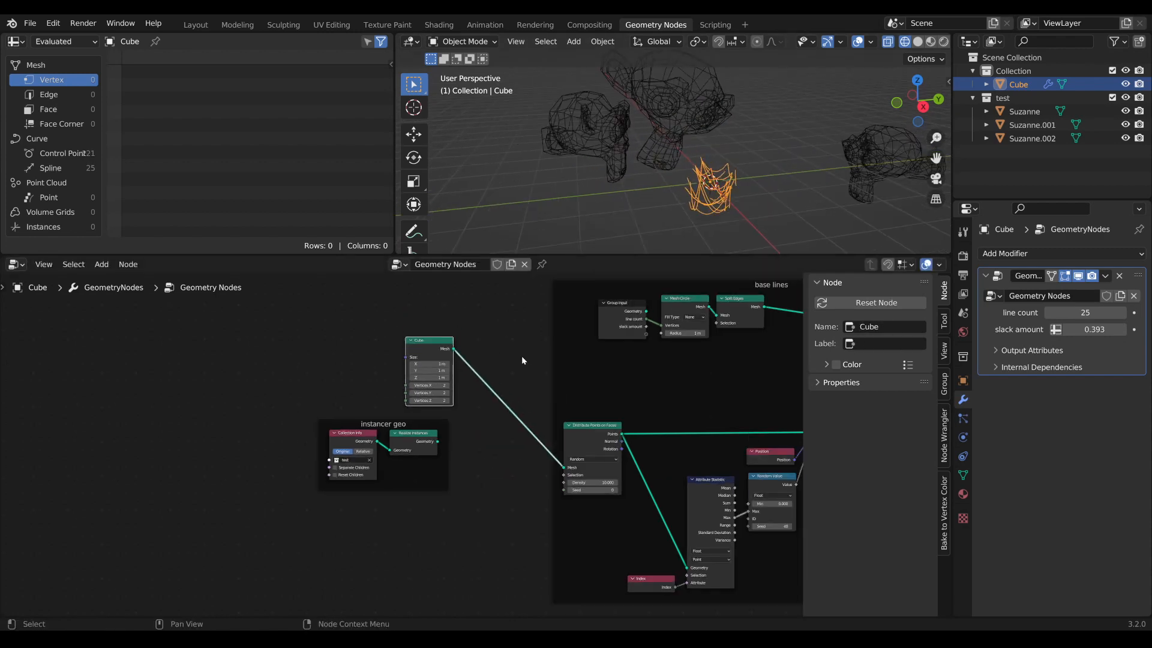
pyautogui.scroll(-1, 264, 407)
pyautogui.moveTo(250, 412); pyautogui.dragTo(250, 331)
pyautogui.scroll(3, 533, 347)
pyautogui.moveTo(533, 347); pyautogui.dragTo(495, 364, button='middle')
pyautogui.press('Tab')
pyautogui.write('joimn')
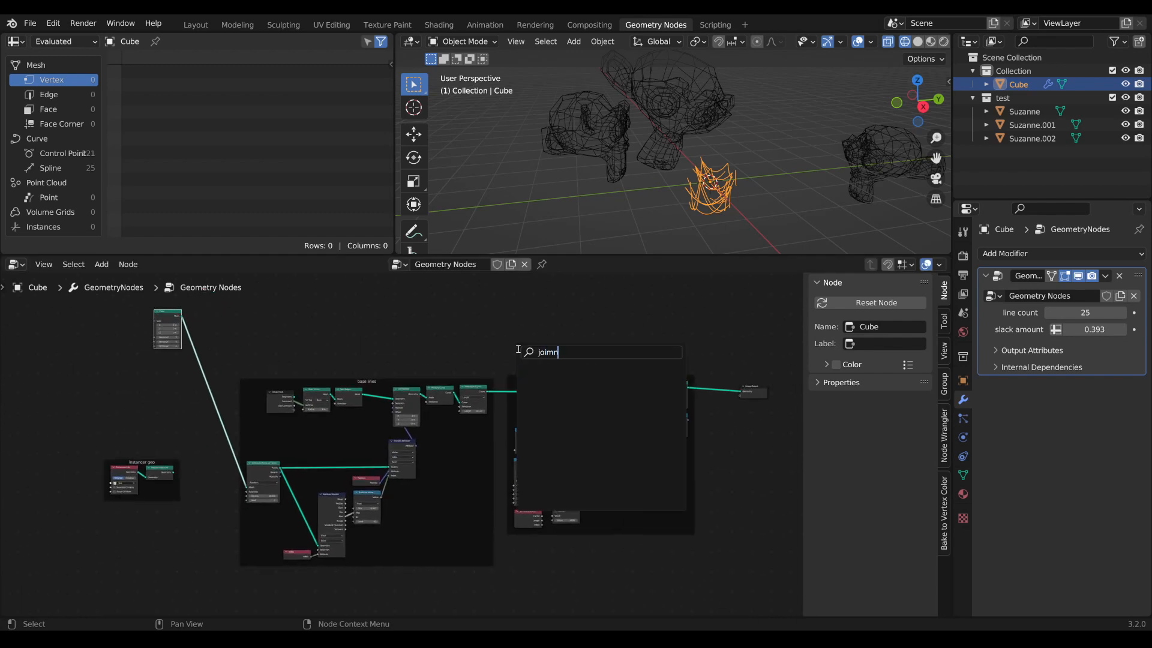
pyautogui.press('BackSpace')
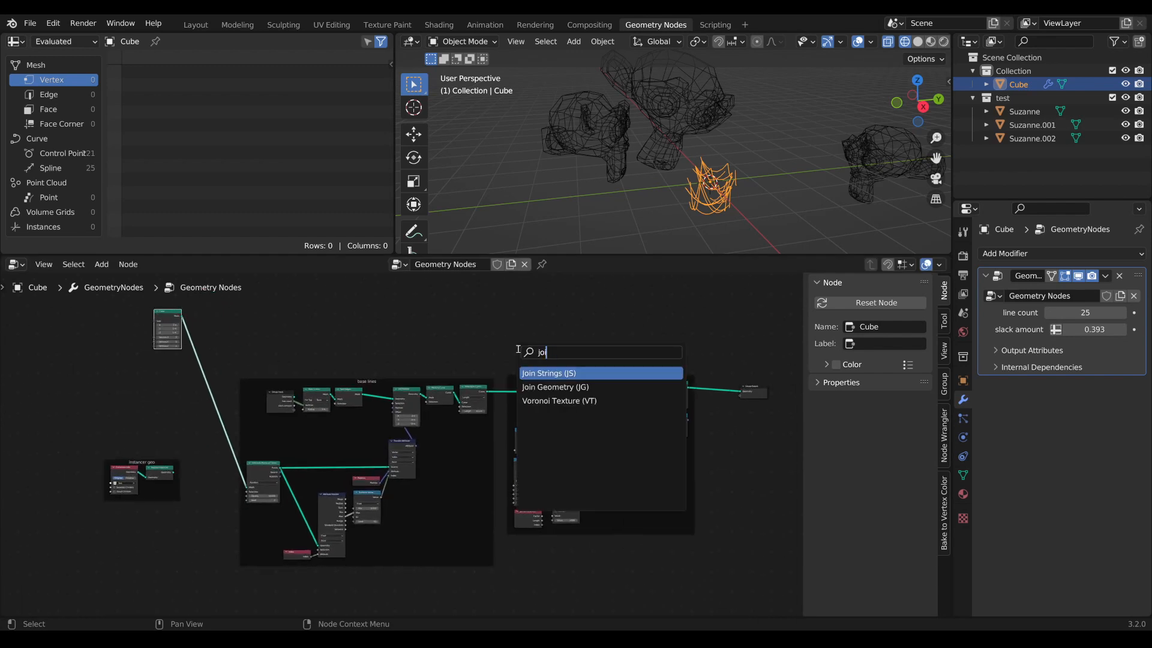
pyautogui.click(579, 374)
pyautogui.click(728, 324)
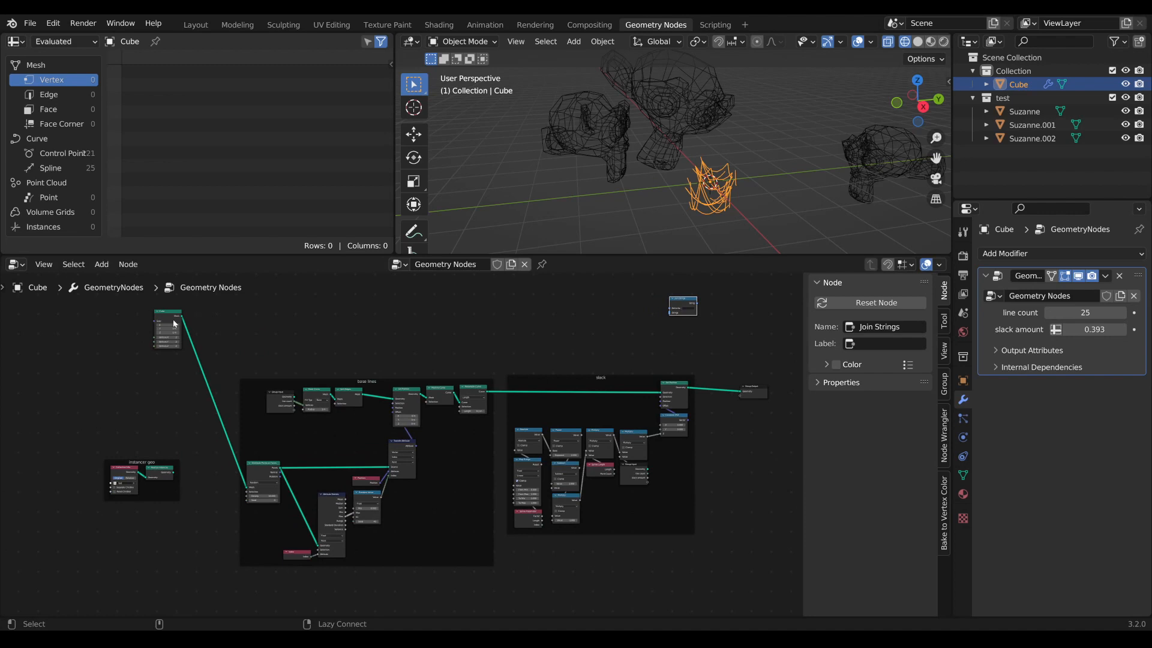
pyautogui.keyDown('alt'); pyautogui.moveTo(174, 323); pyautogui.dragTo(682, 306, button='right'); pyautogui.keyUp('alt')
pyautogui.press('x')
# Add a Join Geometry node above Group Output and connect the Cube node's Mesh to it.
pyautogui.moveTo(685, 301); pyautogui.dragTo(631, 327, button='middle')
pyautogui.press('Tab')
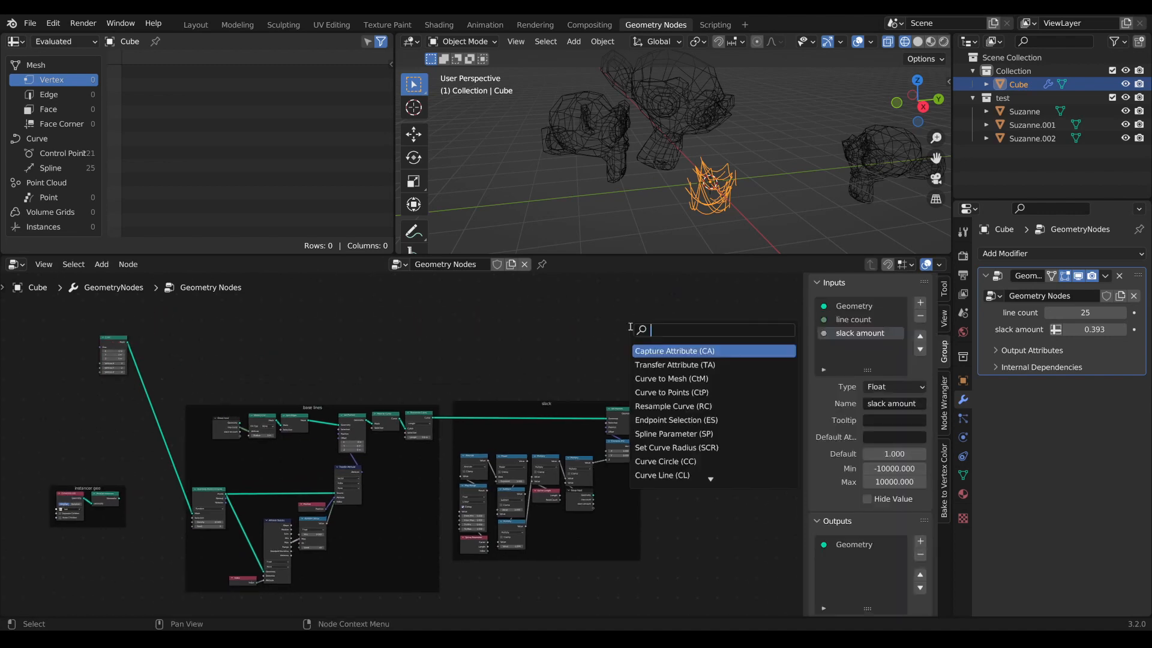
pyautogui.write('jo')
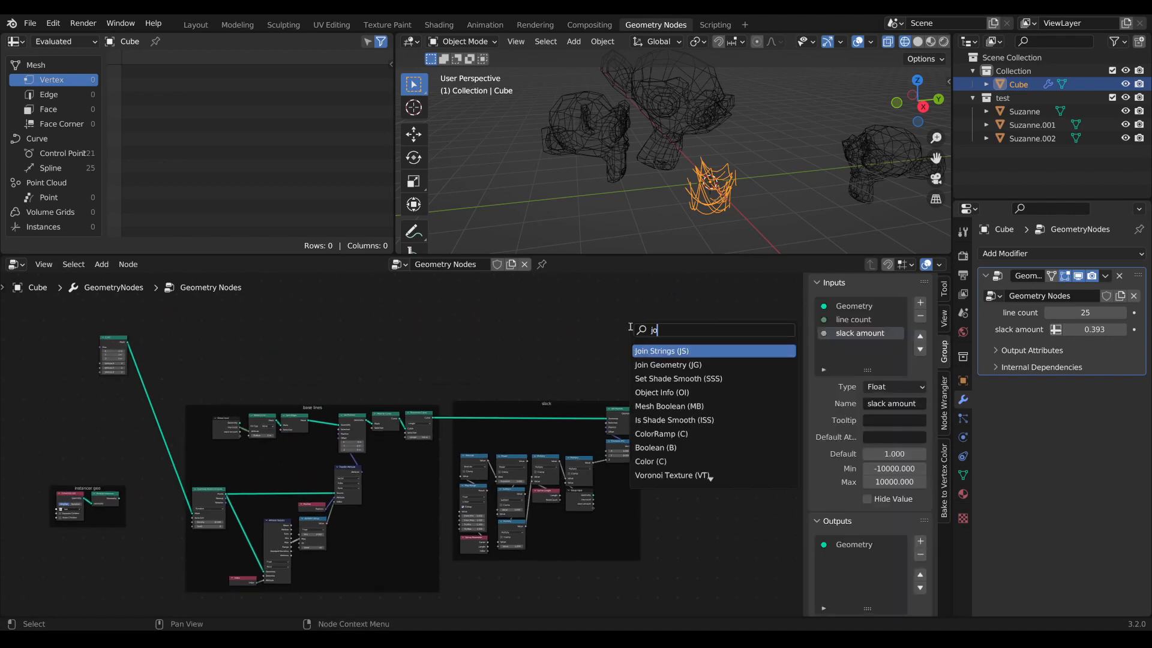
pyautogui.press('Down')
pyautogui.press('Return')
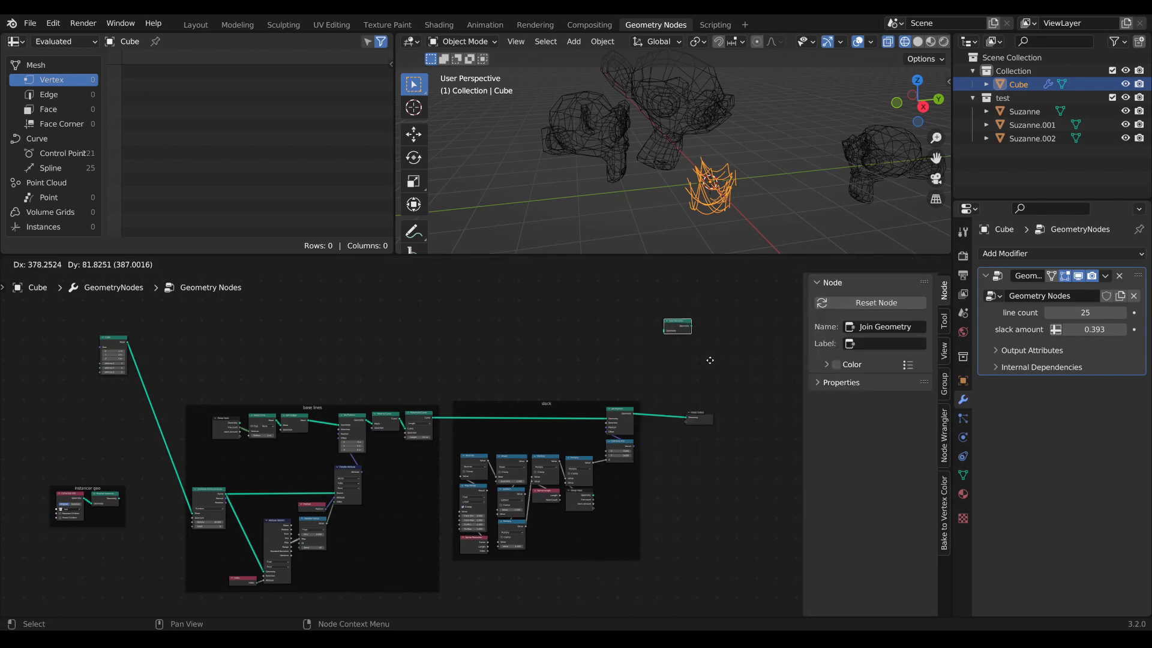
pyautogui.click(708, 372)
pyautogui.keyDown('alt'); pyautogui.moveTo(117, 345); pyautogui.dragTo(678, 340, button='right'); pyautogui.keyUp('alt')
pyautogui.scroll(1, 708, 282)
pyautogui.scroll(3, 712, 203)
pyautogui.moveTo(711, 204); pyautogui.dragTo(744, 183, button='middle')
pyautogui.scroll(-3, 744, 183)
# Link the slack frame's Set Position directly to Group Output and delete the Join Geometry node.
pyautogui.keyDown('ctrl'); pyautogui.keyDown('shift'); pyautogui.click(683, 405); pyautogui.keyUp('shift'); pyautogui.keyUp('ctrl')
pyautogui.moveTo(756, 284); pyautogui.dragTo(728, 341)
pyautogui.press('x')
# Reconnect Realize Instances to the Mesh input of Distribute Points on Faces and delete the Cube node.
pyautogui.moveTo(499, 334); pyautogui.dragTo(635, 333, button='middle')
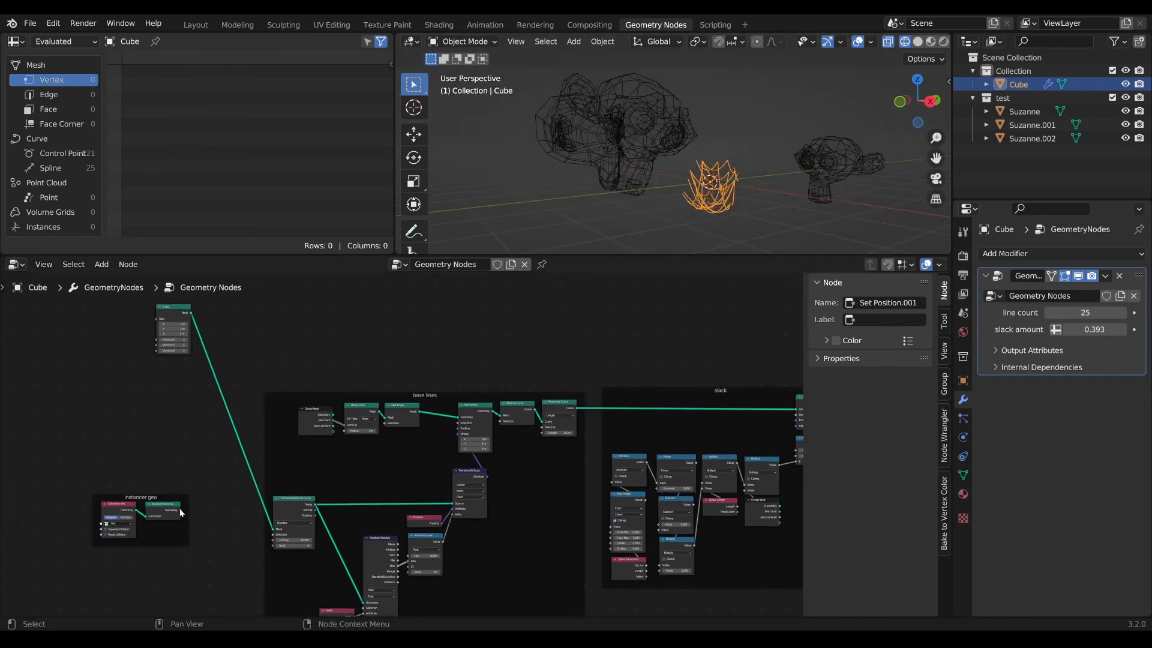
pyautogui.moveTo(181, 513); pyautogui.dragTo(275, 529)
pyautogui.moveTo(232, 375); pyautogui.dragTo(232, 395, button='middle')
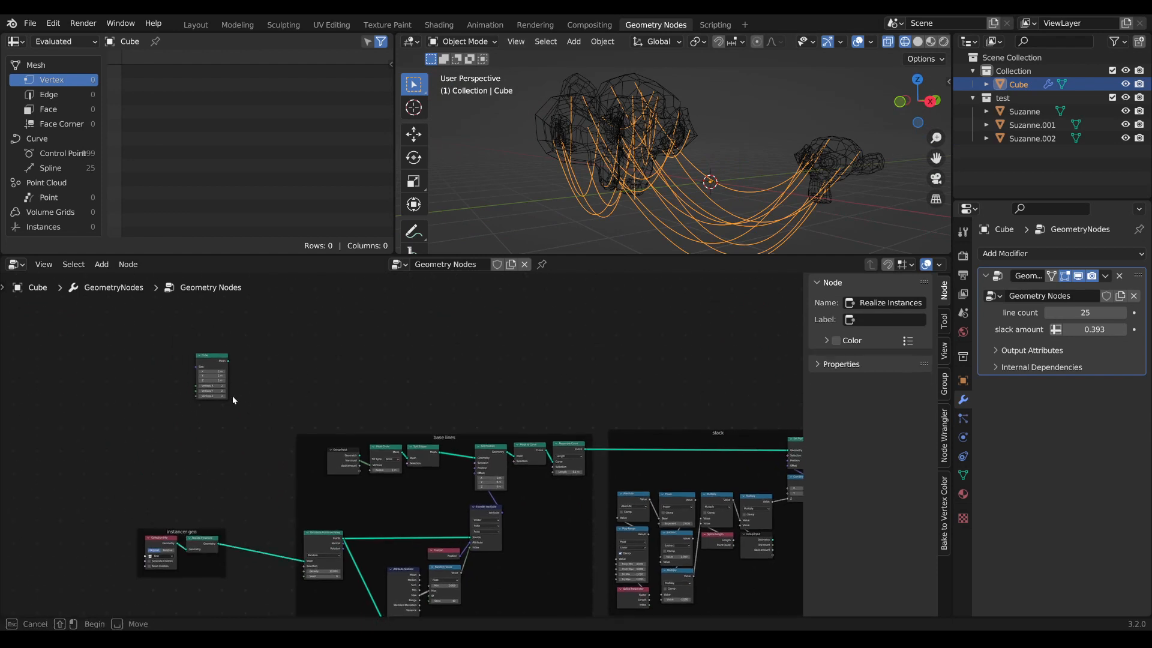
# Move the Group Output node farther from the slack frame.
pyautogui.scroll(-5, 233, 395)
pyautogui.scroll(2, 405, 447)
pyautogui.moveTo(725, 440); pyautogui.dragTo(617, 430, button='middle')
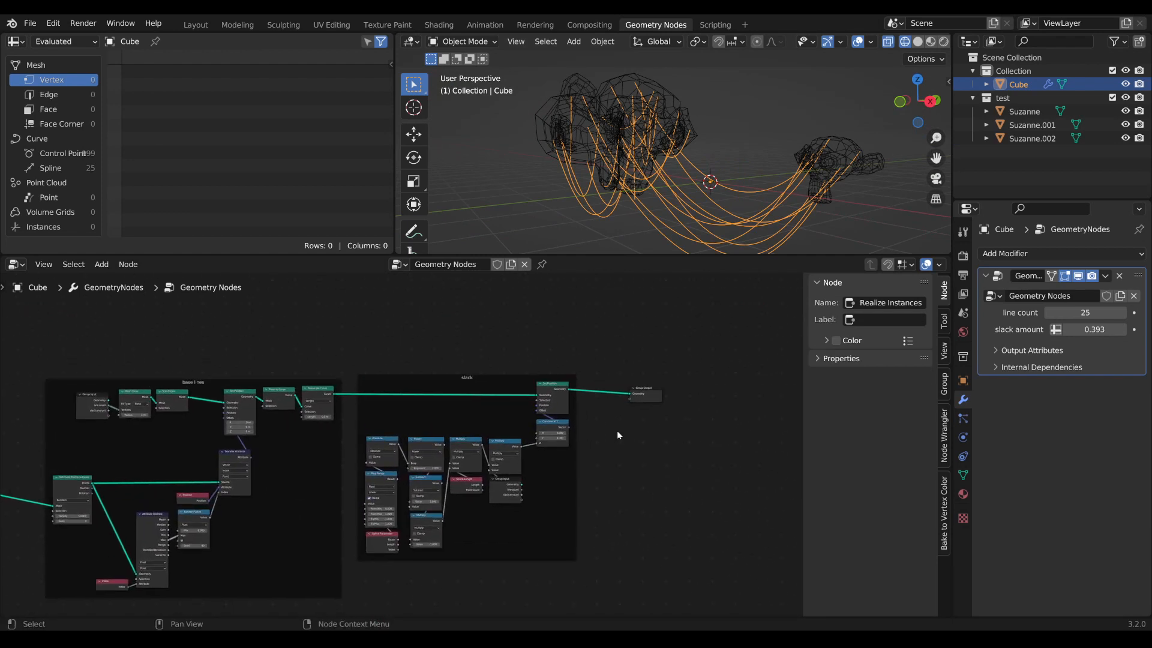
pyautogui.moveTo(643, 391); pyautogui.dragTo(754, 381)
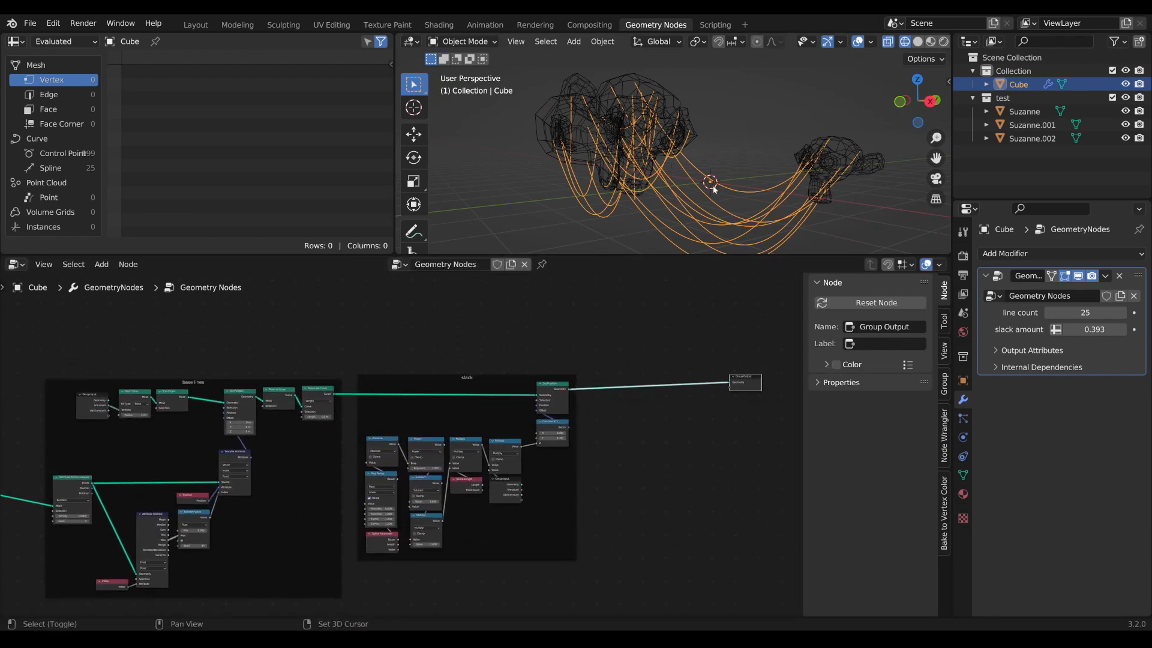
# Examine the sagging strands between the monkey heads and the instancer geo and base lines frames that generate them.
pyautogui.moveTo(714, 188); pyautogui.dragTo(692, 165, button='middle')
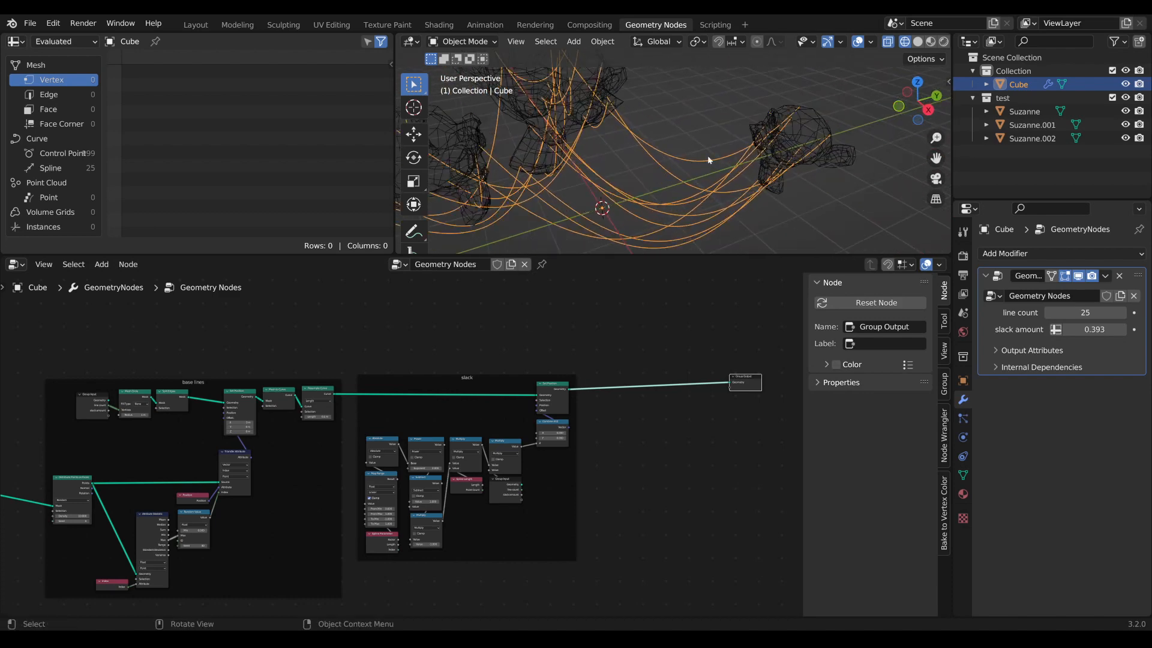
pyautogui.scroll(-6, 564, 444)
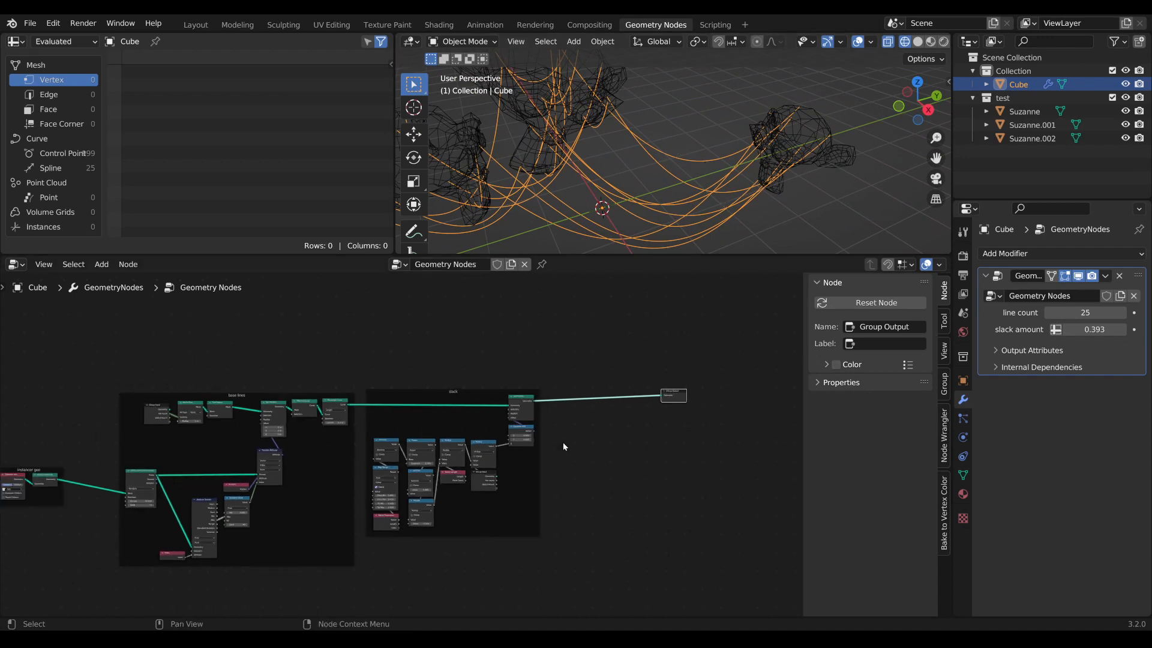
pyautogui.moveTo(539, 484); pyautogui.dragTo(669, 473, button='middle')
pyautogui.moveTo(292, 508); pyautogui.dragTo(243, 465)
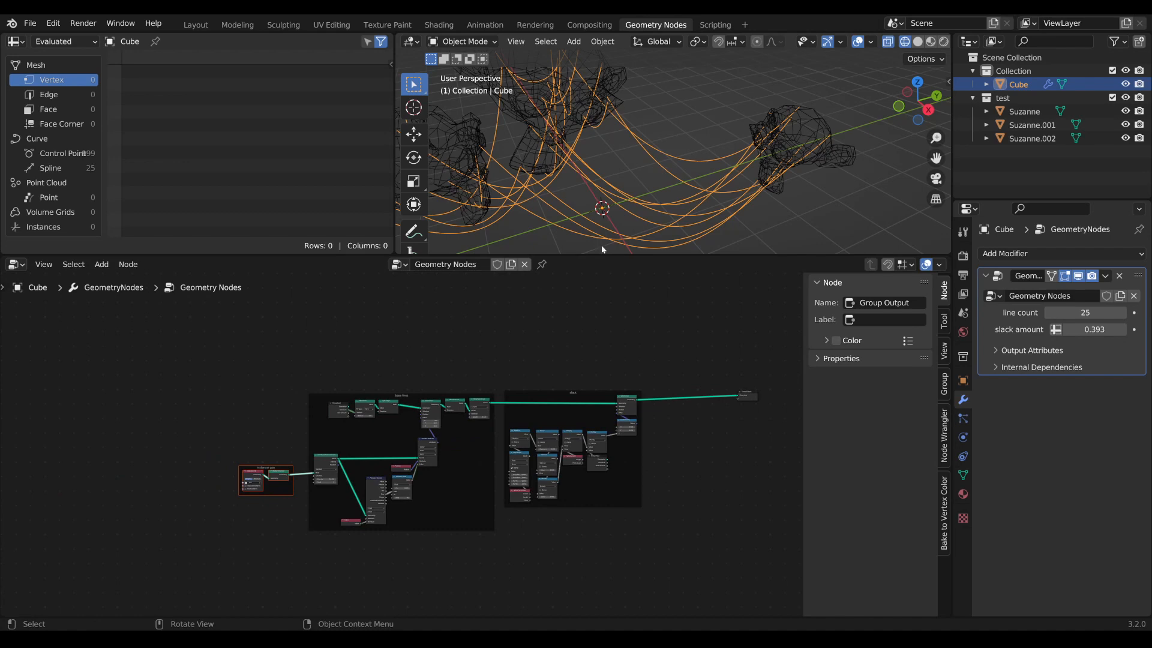
pyautogui.scroll(2, 603, 249)
pyautogui.scroll(4, 444, 430)
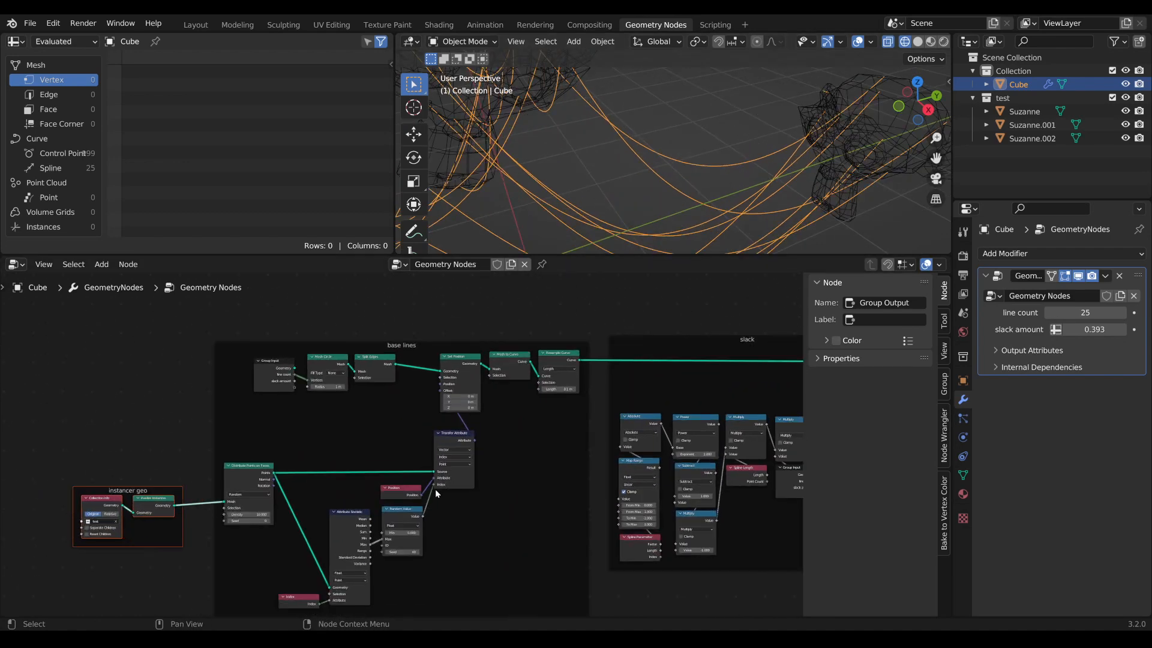
pyautogui.scroll(-3, 375, 479)
pyautogui.moveTo(384, 477); pyautogui.dragTo(285, 462, button='middle')
pyautogui.scroll(2, 389, 411)
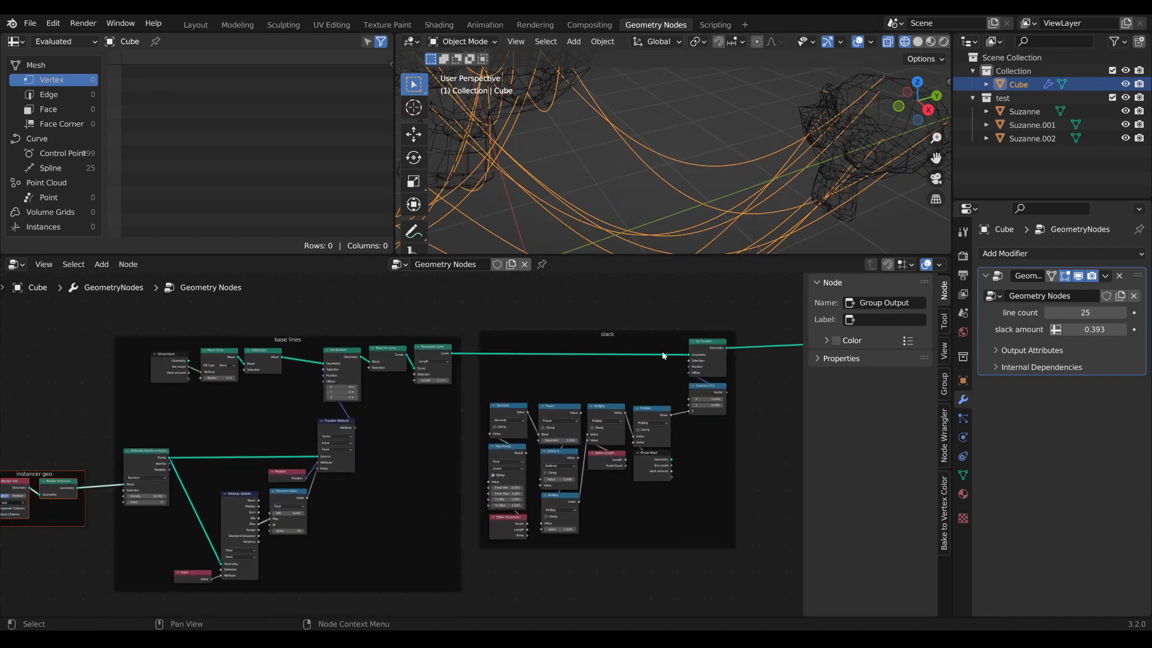
# Move Group Output much farther out and higher, leaving ample empty space after the slack frame.
pyautogui.moveTo(794, 321); pyautogui.dragTo(398, 391, button='middle')
pyautogui.scroll(-3, 402, 392)
pyautogui.scroll(-1, 441, 401)
pyautogui.moveTo(507, 402); pyautogui.dragTo(651, 331)
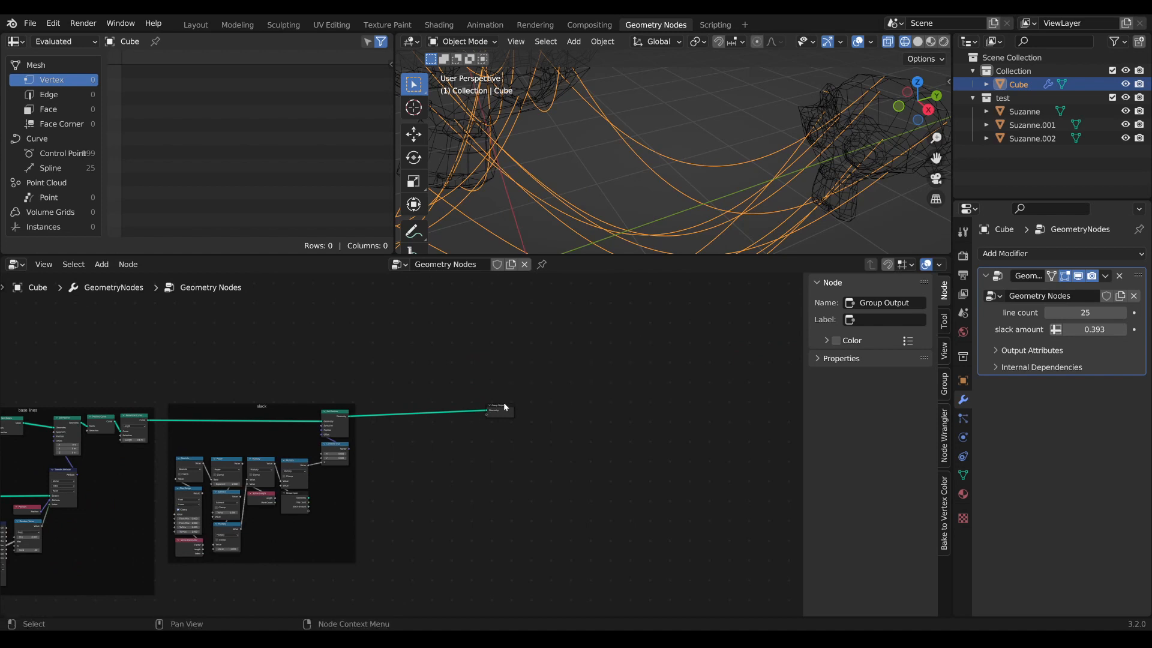
pyautogui.moveTo(504, 403); pyautogui.dragTo(676, 373)
pyautogui.scroll(6, 548, 417)
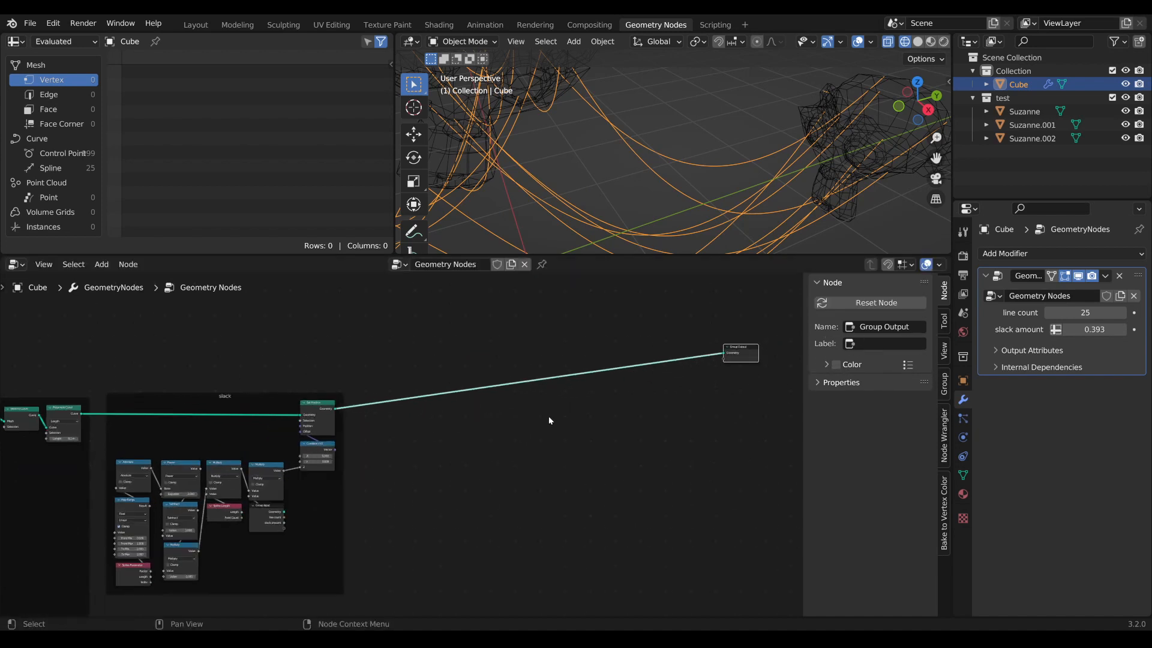
pyautogui.moveTo(538, 408); pyautogui.dragTo(451, 507, button='middle')
pyautogui.moveTo(746, 421); pyautogui.dragTo(664, 379)
# Move the slack frame downward so it sits lower than the base lines frame.
pyautogui.scroll(-2, 432, 453)
pyautogui.scroll(-1, 433, 453)
pyautogui.moveTo(432, 452); pyautogui.dragTo(713, 327, button='middle')
pyautogui.scroll(-2, 382, 386)
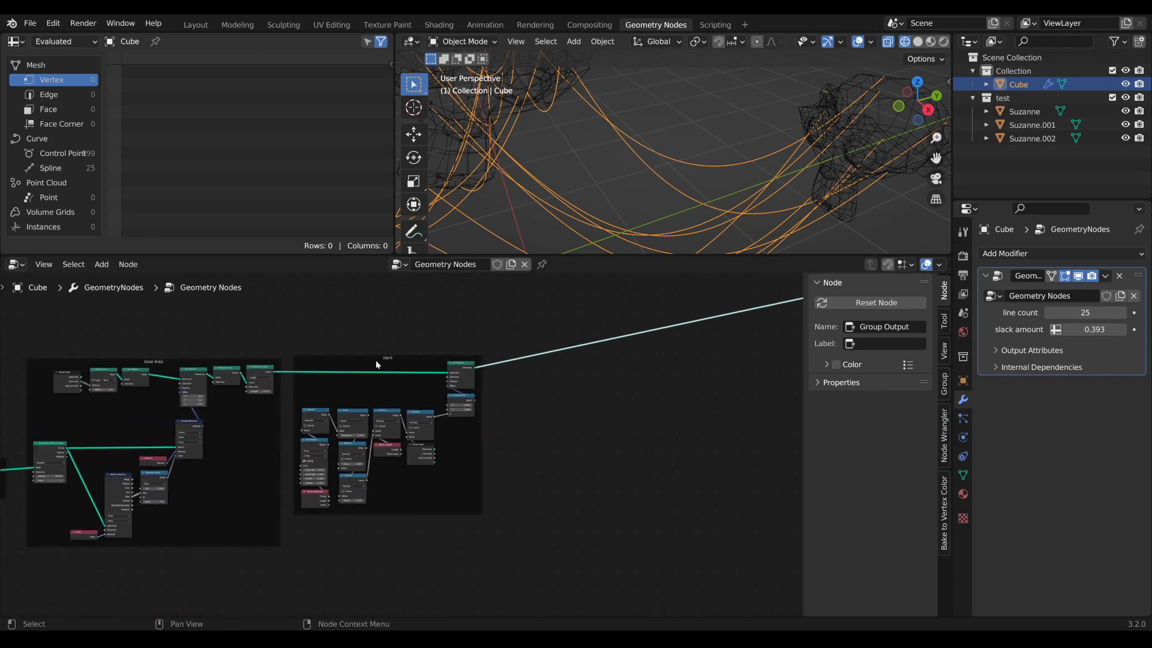
pyautogui.moveTo(375, 364); pyautogui.dragTo(384, 439)
# Examine where the strands attach to the monkey heads and how they hang between them from several angles.
pyautogui.moveTo(164, 409); pyautogui.dragTo(536, 376, button='middle')
pyautogui.scroll(3, 402, 458)
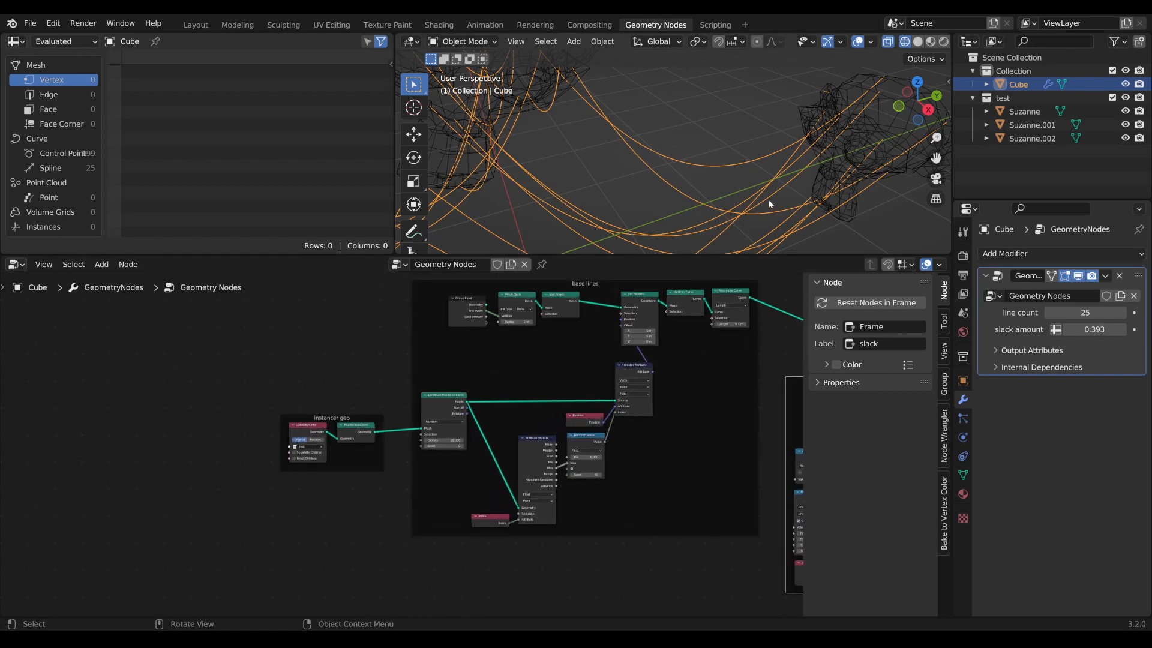
pyautogui.scroll(-3, 715, 158)
pyautogui.moveTo(715, 158)
pyautogui.mouseDown(button='middle')
pyautogui.moveTo(708, 138)
pyautogui.moveTo(725, 155)
pyautogui.mouseUp(button='middle')
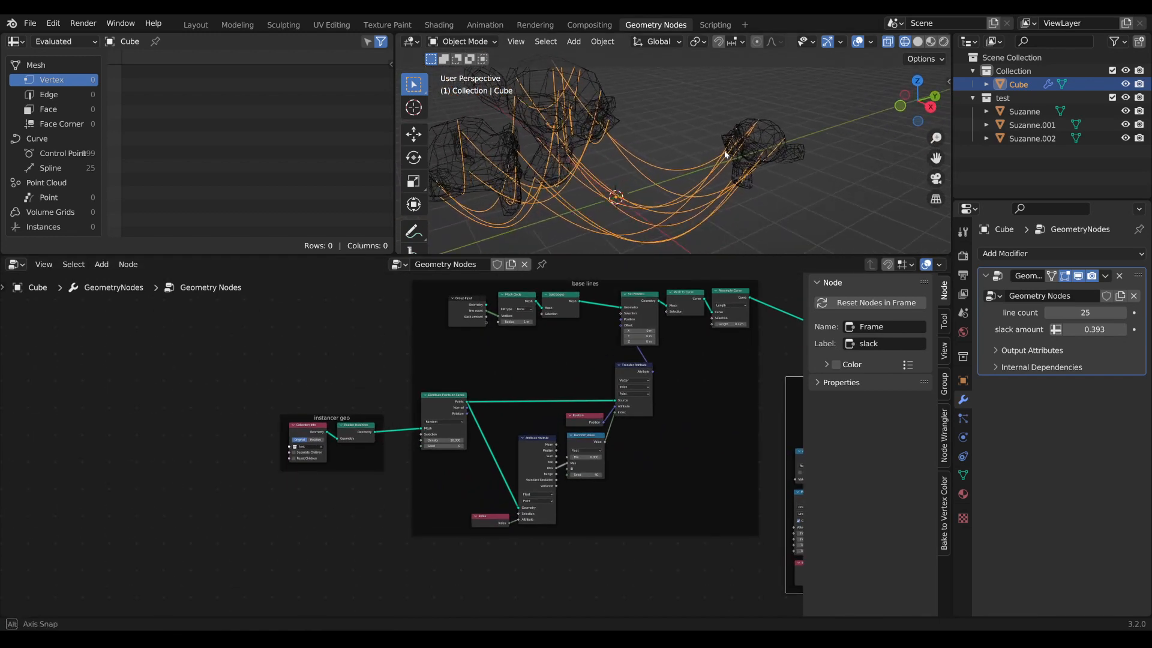
pyautogui.moveTo(499, 147)
pyautogui.mouseDown(button='middle')
pyautogui.moveTo(472, 146)
pyautogui.moveTo(529, 147)
pyautogui.moveTo(508, 164)
pyautogui.moveTo(511, 149)
pyautogui.mouseUp(button='middle')
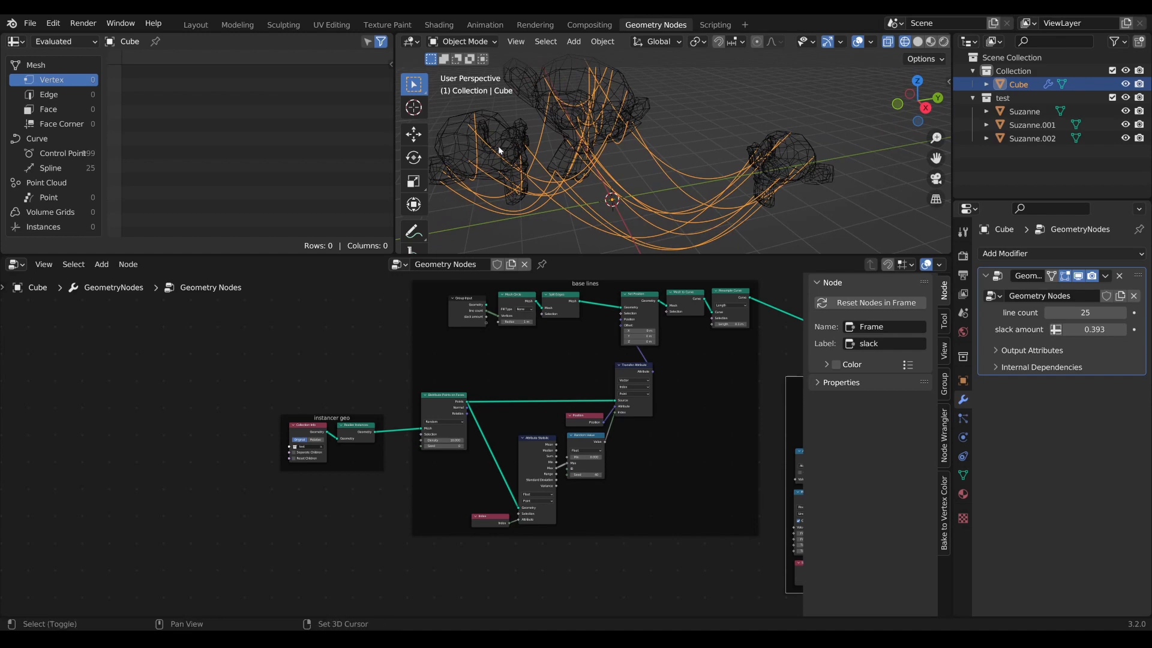
pyautogui.moveTo(499, 150); pyautogui.dragTo(669, 182, button='middle')
pyautogui.scroll(4, 669, 138)
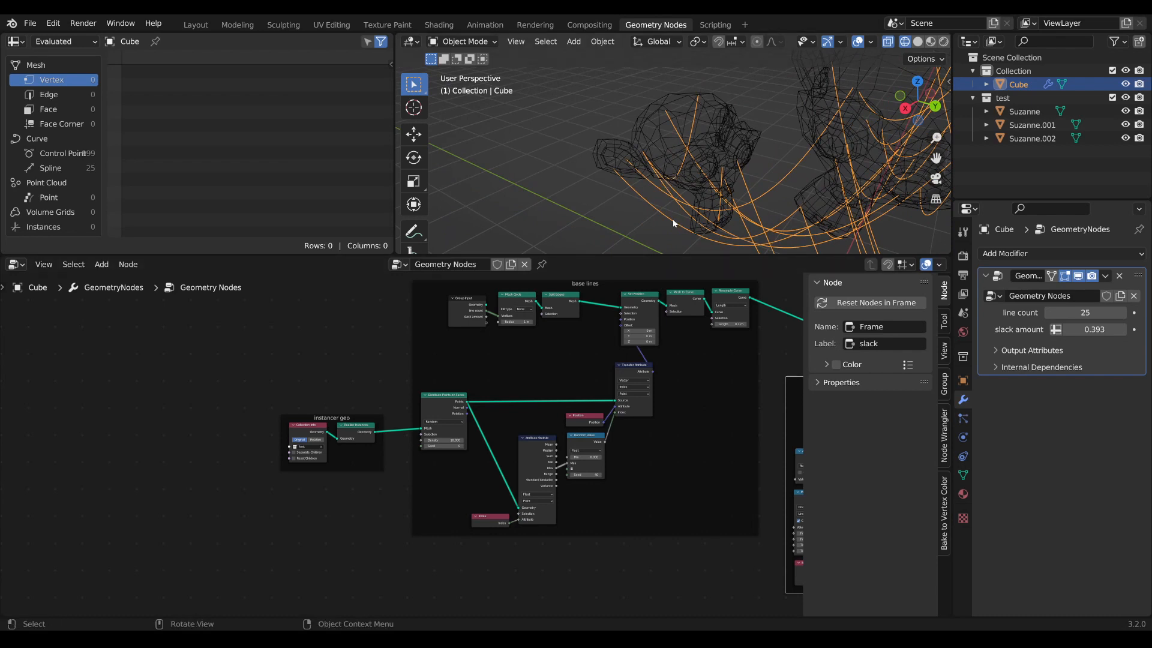
pyautogui.scroll(-3, 673, 223)
# Lower the Group Output node to bring it closer to the height of the slack frame's Set Position.
pyautogui.moveTo(694, 384); pyautogui.dragTo(508, 422, button='middle')
pyautogui.scroll(-5, 459, 384)
pyautogui.moveTo(624, 400); pyautogui.dragTo(311, 442, button='middle')
pyautogui.scroll(-3, 420, 426)
pyautogui.moveTo(504, 401); pyautogui.dragTo(460, 422, button='middle')
pyautogui.scroll(2, 540, 372)
pyautogui.scroll(2, 645, 231)
pyautogui.moveTo(589, 429); pyautogui.dragTo(597, 397, button='middle')
pyautogui.scroll(3, 603, 341)
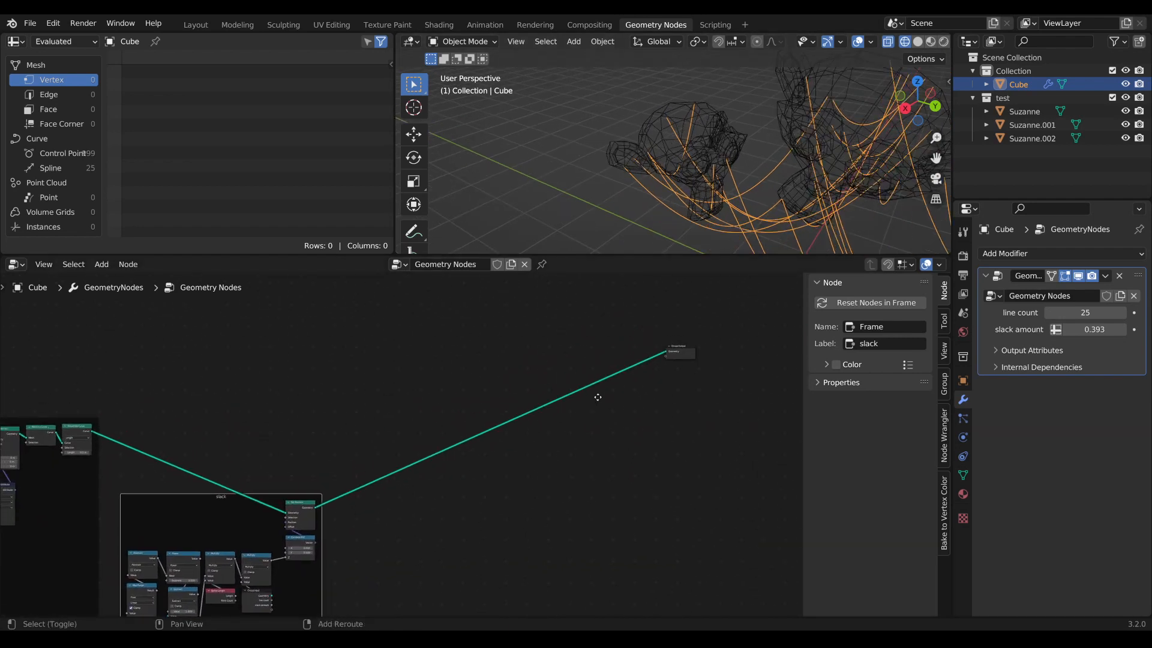
pyautogui.scroll(1, 597, 397)
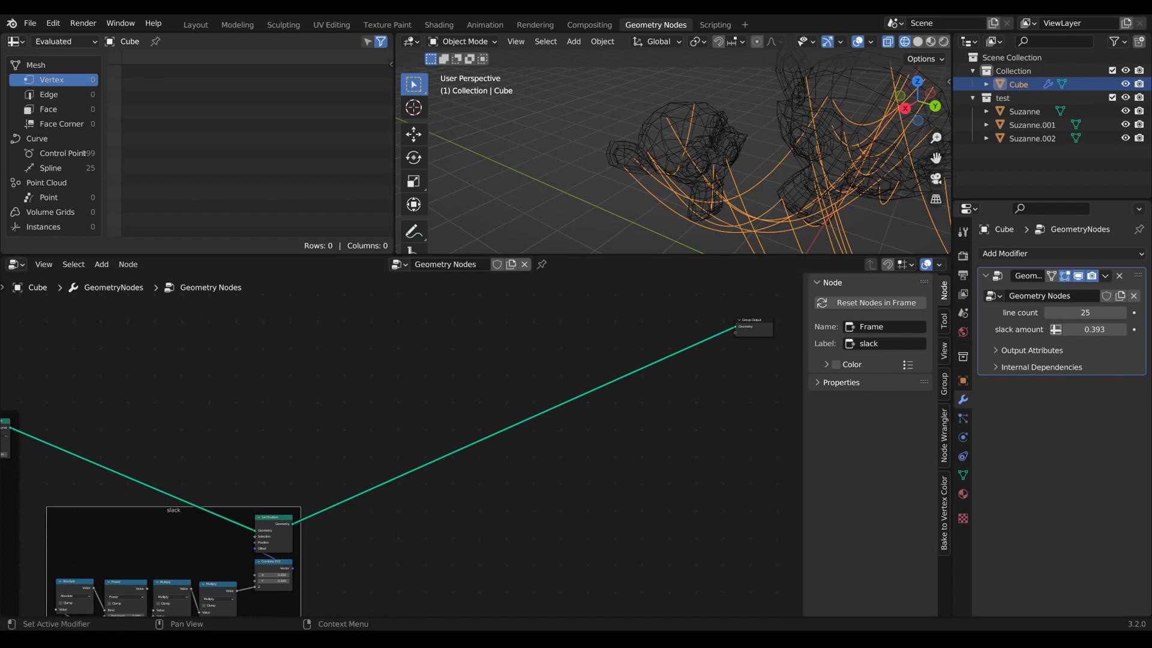
pyautogui.scroll(-5, 435, 437)
pyautogui.moveTo(557, 427); pyautogui.dragTo(541, 404, button='middle')
pyautogui.moveTo(634, 339); pyautogui.dragTo(685, 420)
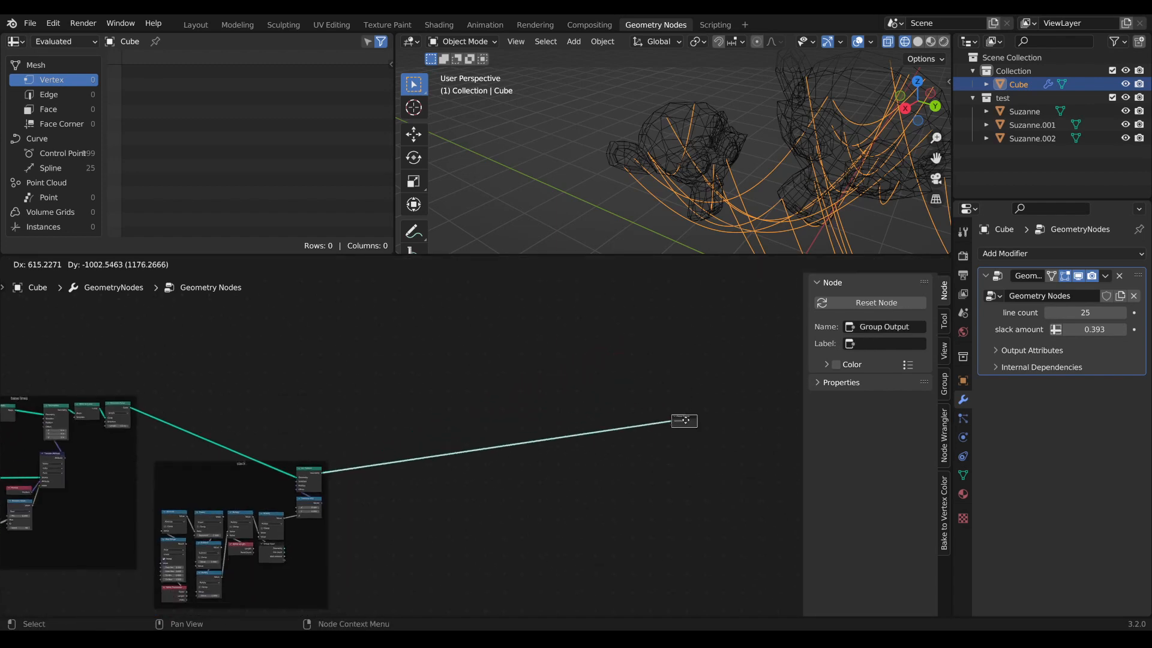
# Add an Instance on Points node beyond the slack frame and feed the slack Set Position geometry into its Points input.
pyautogui.scroll(4, 553, 384)
pyautogui.moveTo(553, 383); pyautogui.dragTo(533, 383, button='middle')
pyautogui.press('Tab')
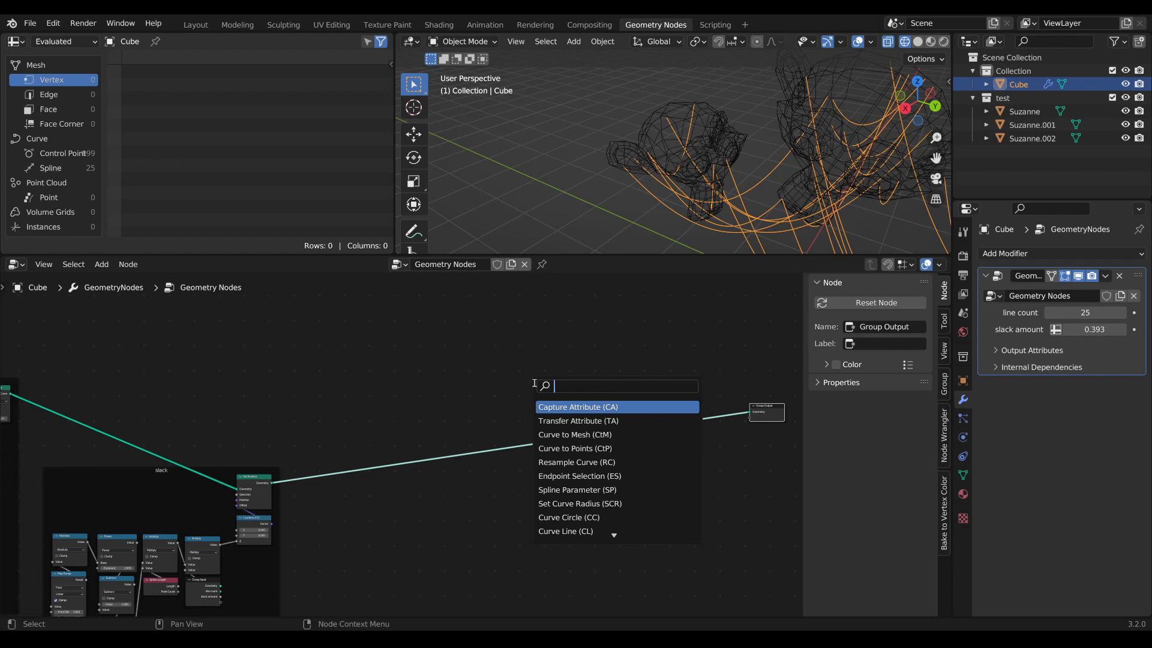
pyautogui.write('inst')
pyautogui.press('Return')
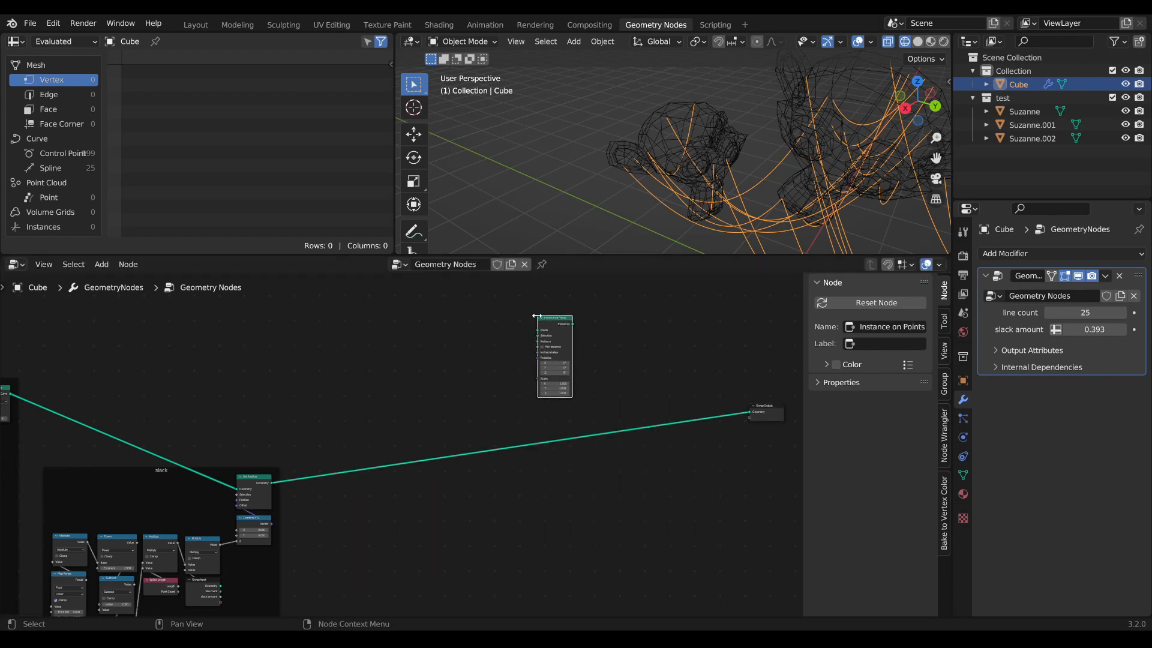
pyautogui.moveTo(274, 483); pyautogui.dragTo(538, 334)
# Lower the Group Output and insert a Join Geometry node before it, combining the slack strands with the Instance on Points output.
pyautogui.click(768, 413)
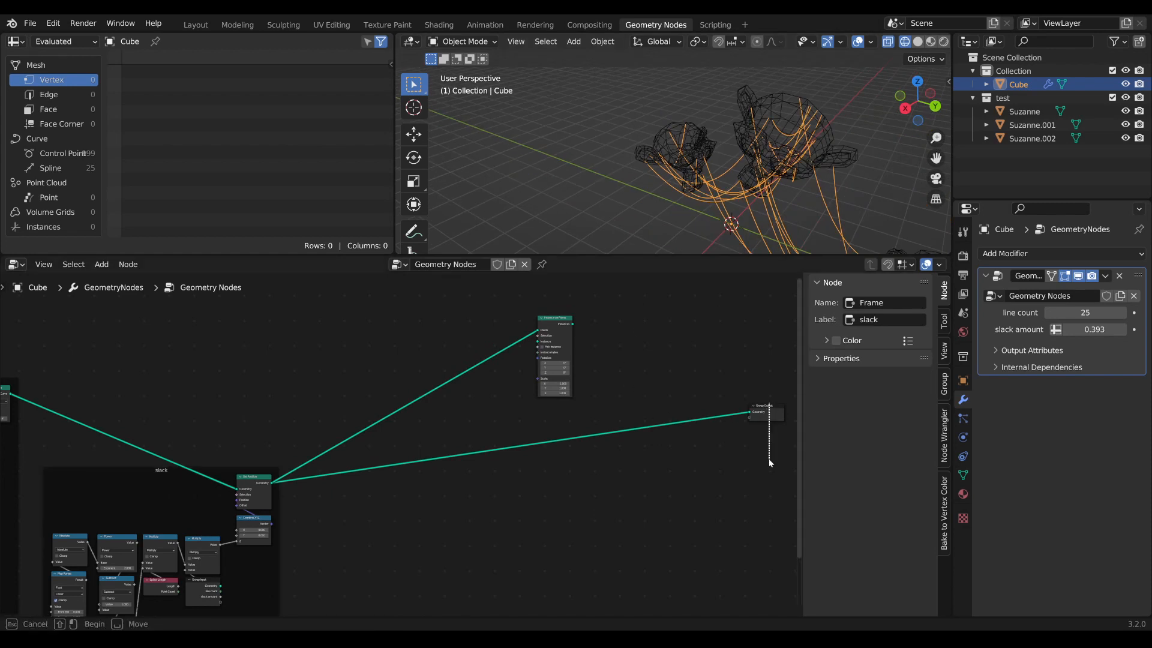
pyautogui.moveTo(769, 413); pyautogui.dragTo(770, 475)
pyautogui.press('Tab')
pyautogui.write('join')
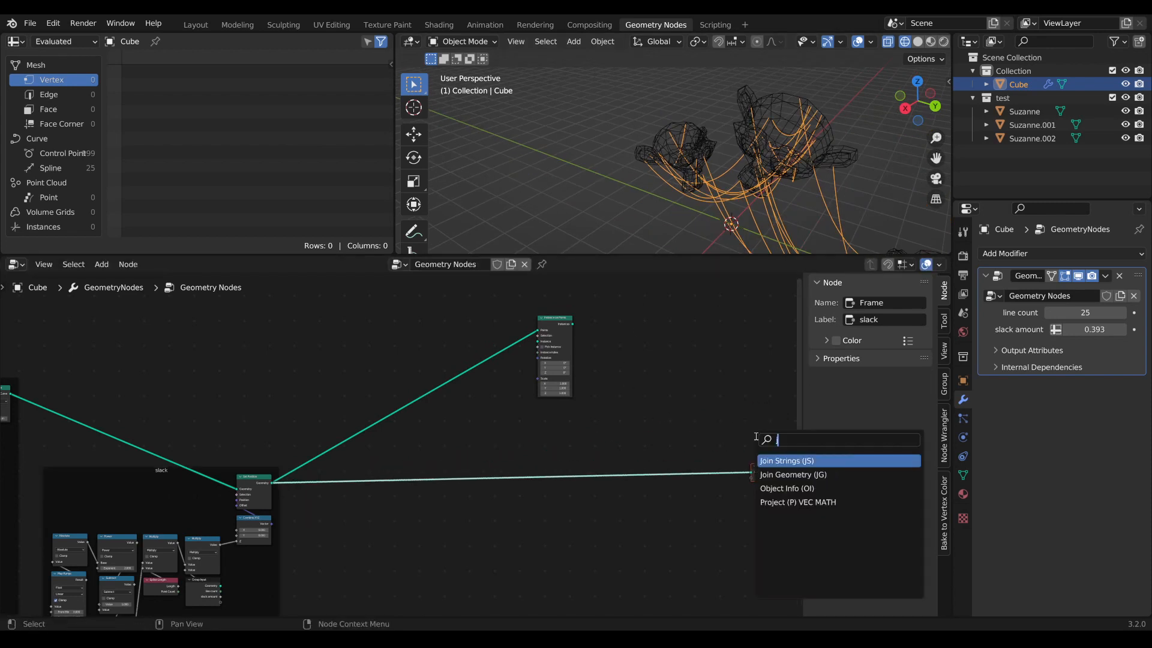
pyautogui.press('Down')
pyautogui.press('Return')
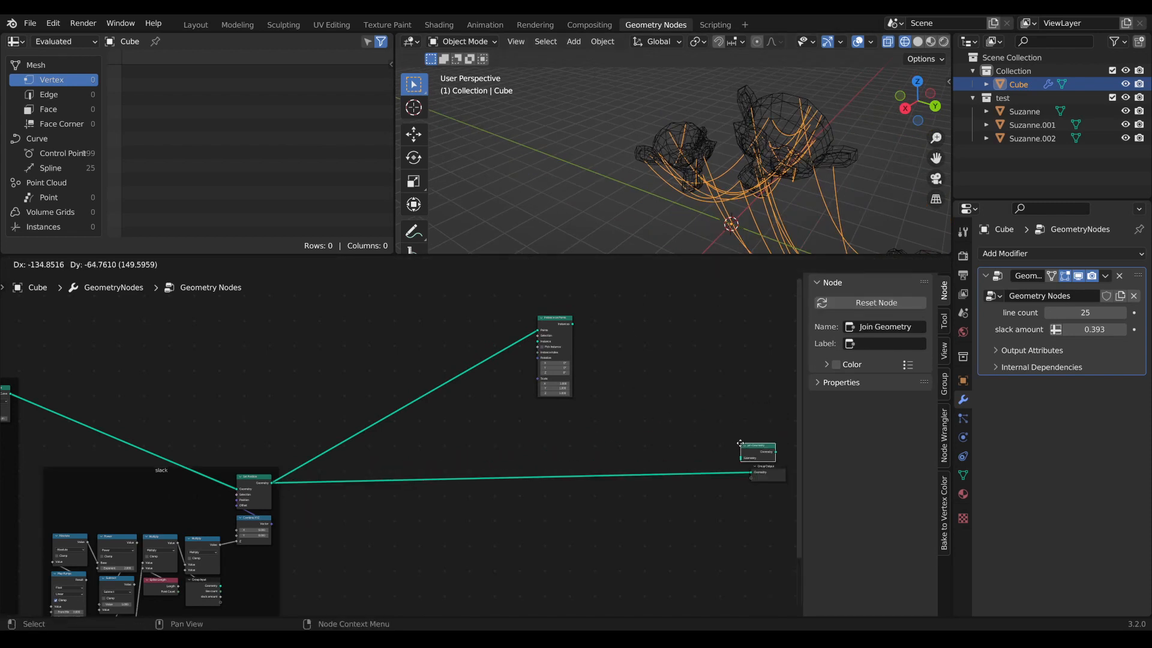
pyautogui.click(702, 462)
pyautogui.moveTo(573, 325); pyautogui.dragTo(716, 466)
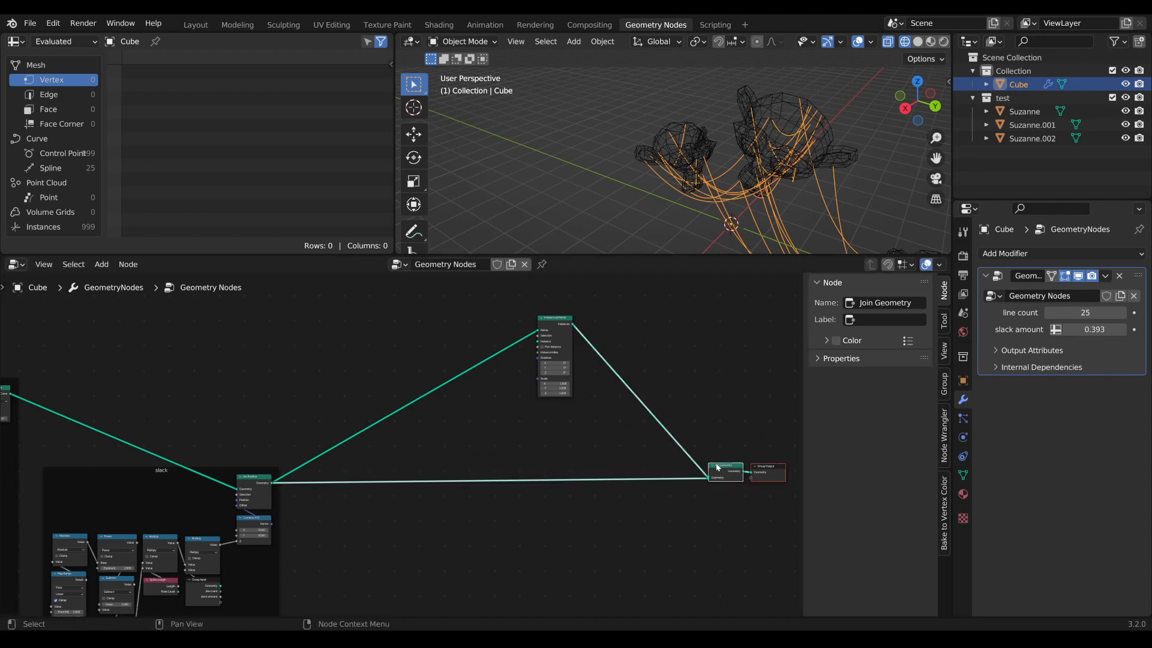
# Add a Curve Line node and connect it to the Instance input of Instance on Points, placing it below and before that node.
pyautogui.scroll(2, 602, 314)
pyautogui.moveTo(602, 316); pyautogui.dragTo(586, 444, button='middle')
pyautogui.press('Tab')
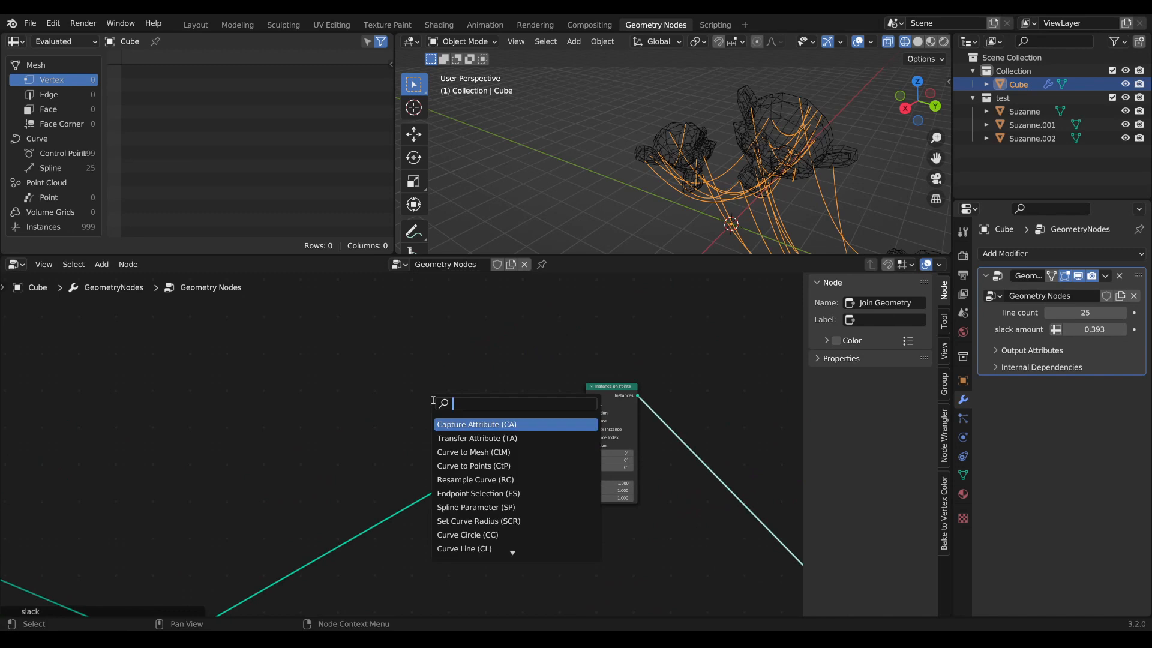
pyautogui.write('line')
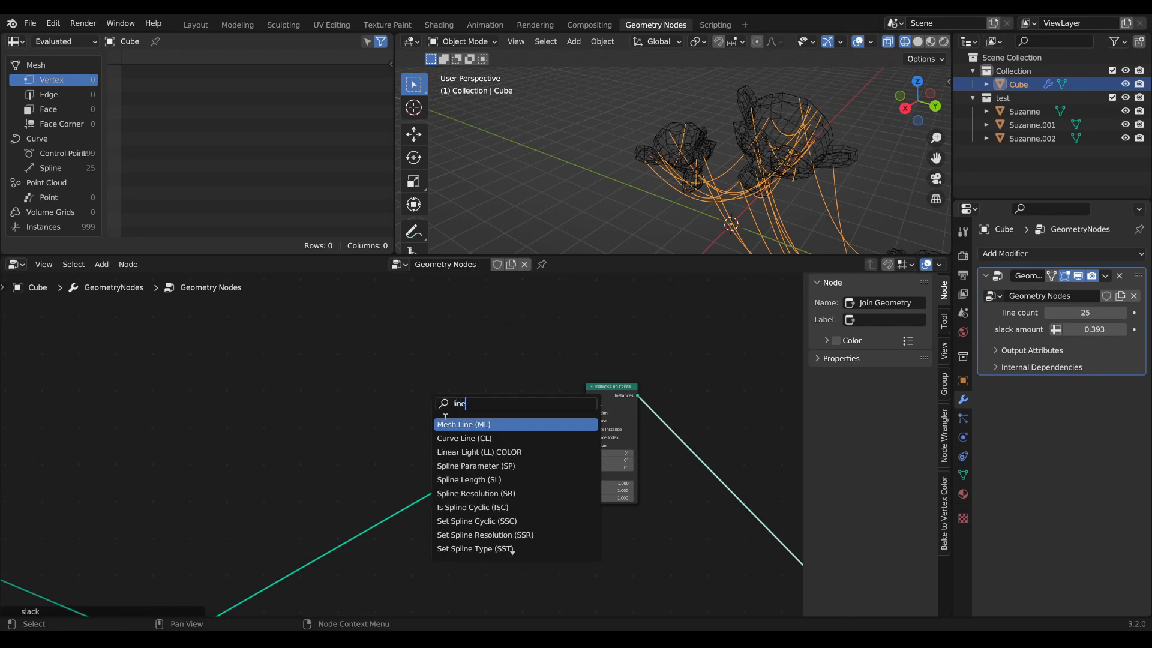
pyautogui.click(464, 438)
pyautogui.click(413, 414)
pyautogui.moveTo(437, 384); pyautogui.dragTo(591, 422)
pyautogui.moveTo(423, 375); pyautogui.dragTo(509, 503)
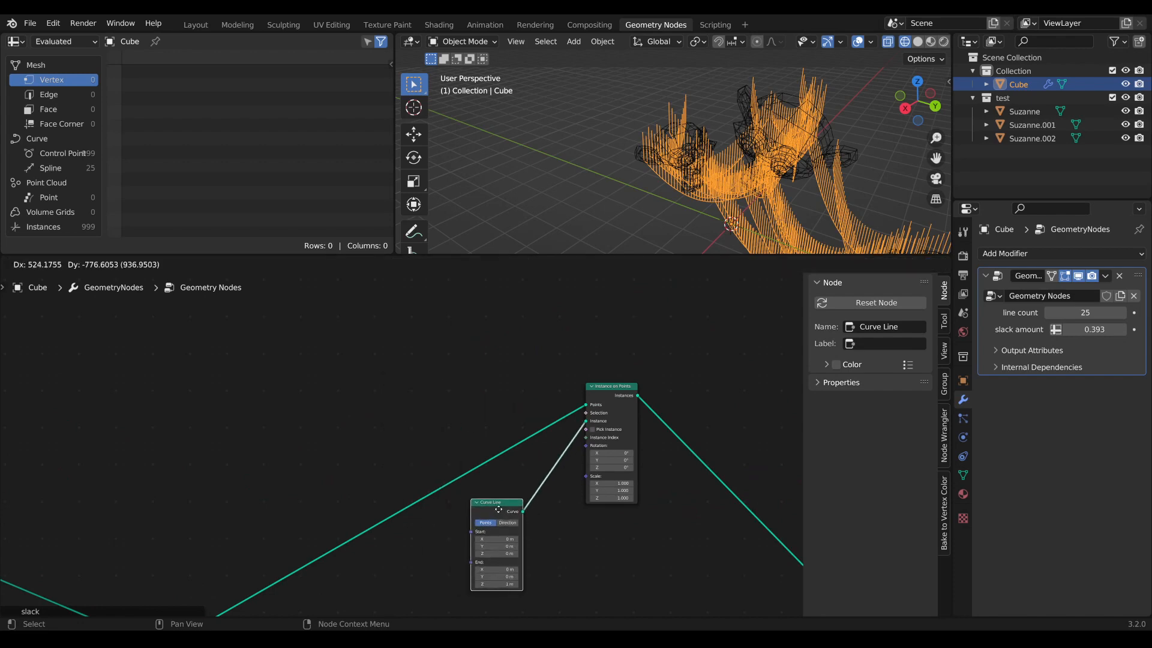
# Place the Curve Line node closer to Instance on Points and examine the lines instanced along the strands.
pyautogui.moveTo(750, 134); pyautogui.dragTo(797, 120, button='middle')
pyautogui.scroll(1, 719, 312)
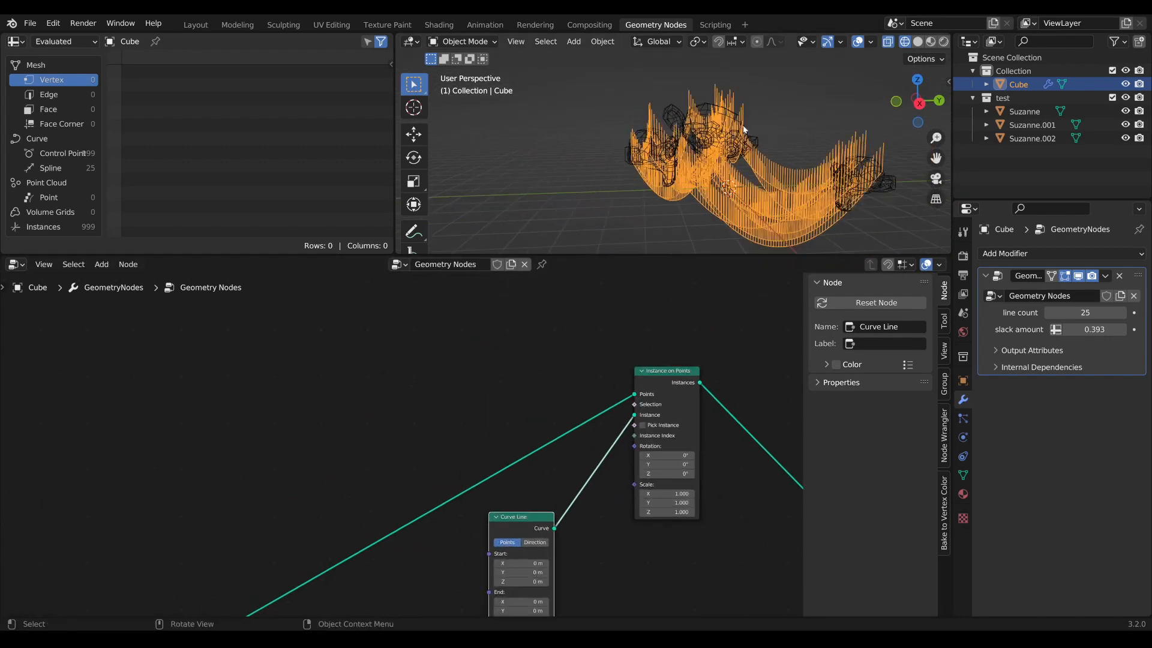
pyautogui.moveTo(690, 180); pyautogui.dragTo(718, 157, button='middle')
pyautogui.moveTo(522, 525); pyautogui.dragTo(543, 472)
pyautogui.scroll(5, 794, 91)
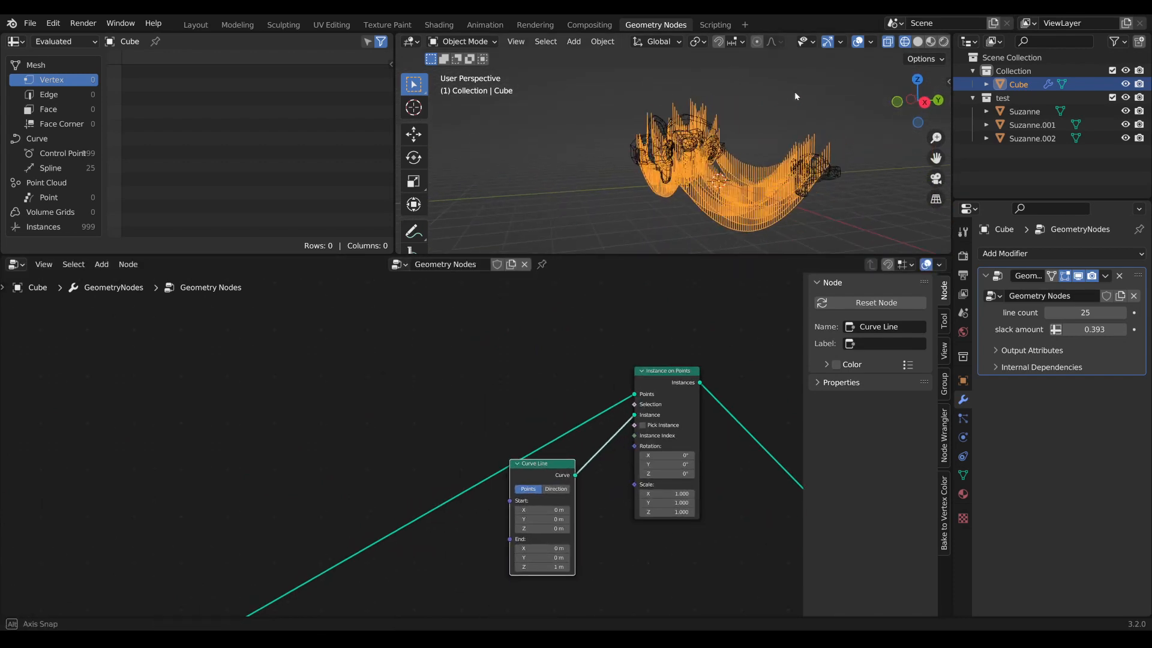
pyautogui.keyDown('shift'); pyautogui.moveTo(776, 183); pyautogui.dragTo(695, 145, button='middle'); pyautogui.keyUp('shift')
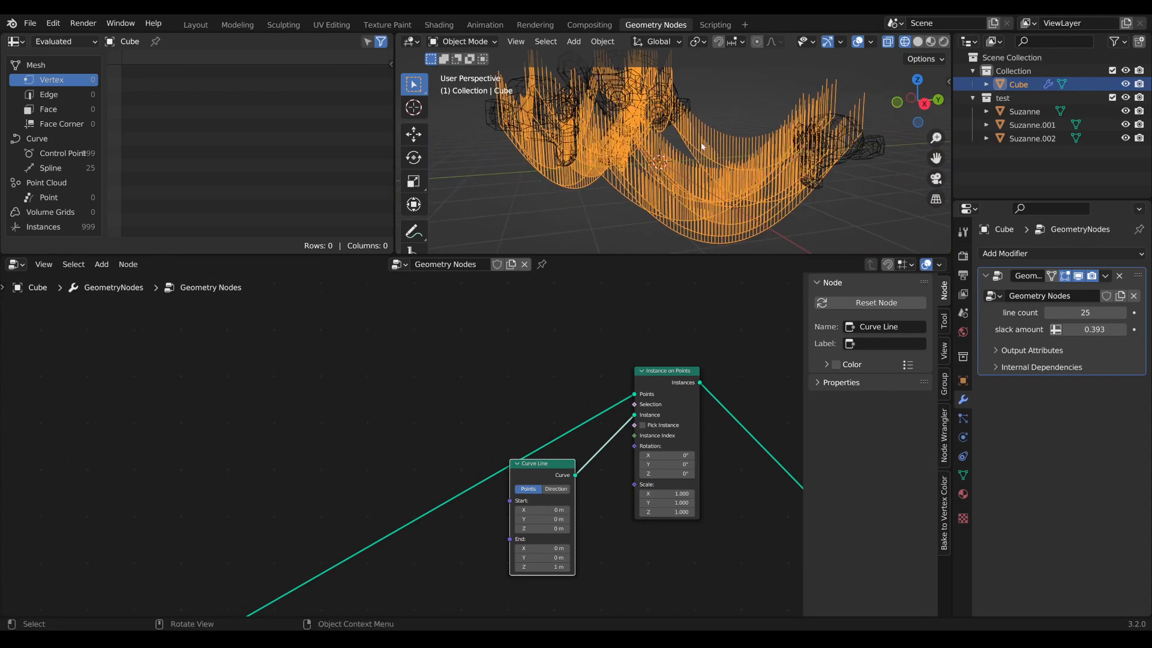
pyautogui.scroll(1, 702, 146)
pyautogui.scroll(-2, 497, 311)
pyautogui.moveTo(484, 357); pyautogui.dragTo(503, 377, button='middle')
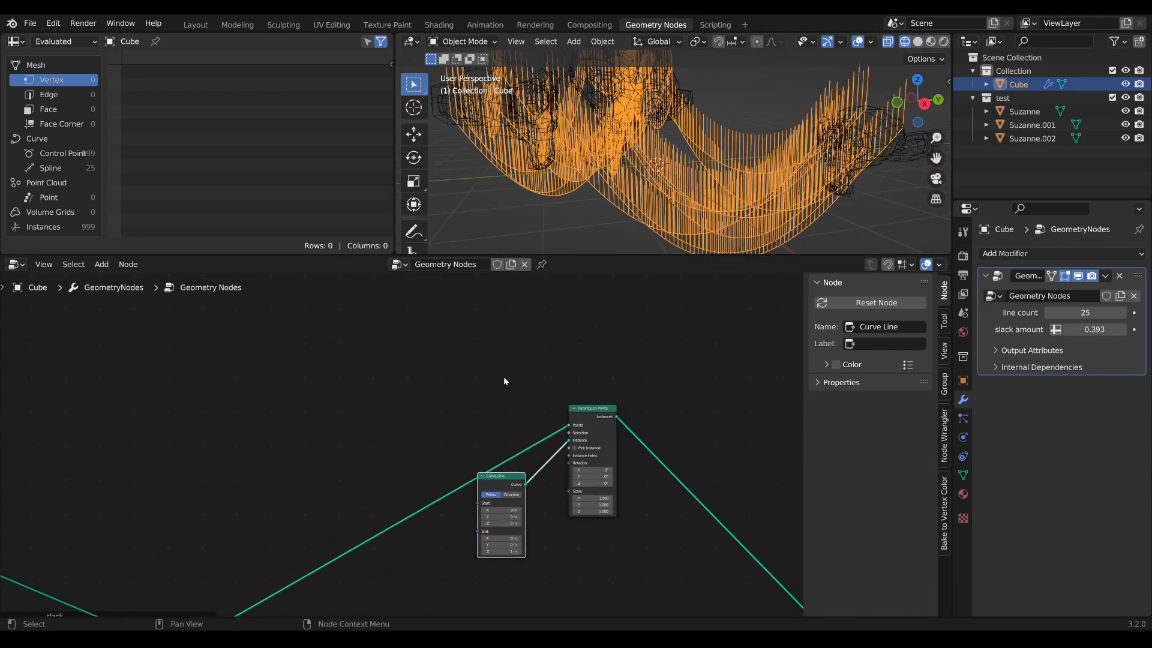
# Add a Random Value node above the Curve Line and set its data type to Boolean.
pyautogui.hotkey('shift', 'a')
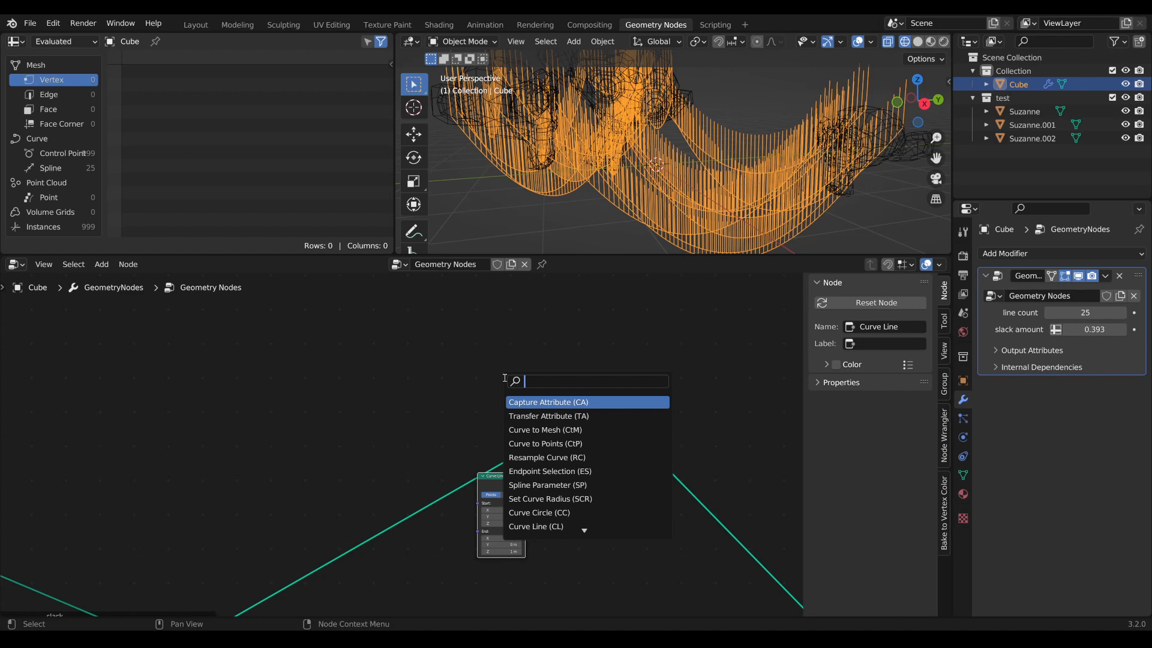
pyautogui.write('boo')
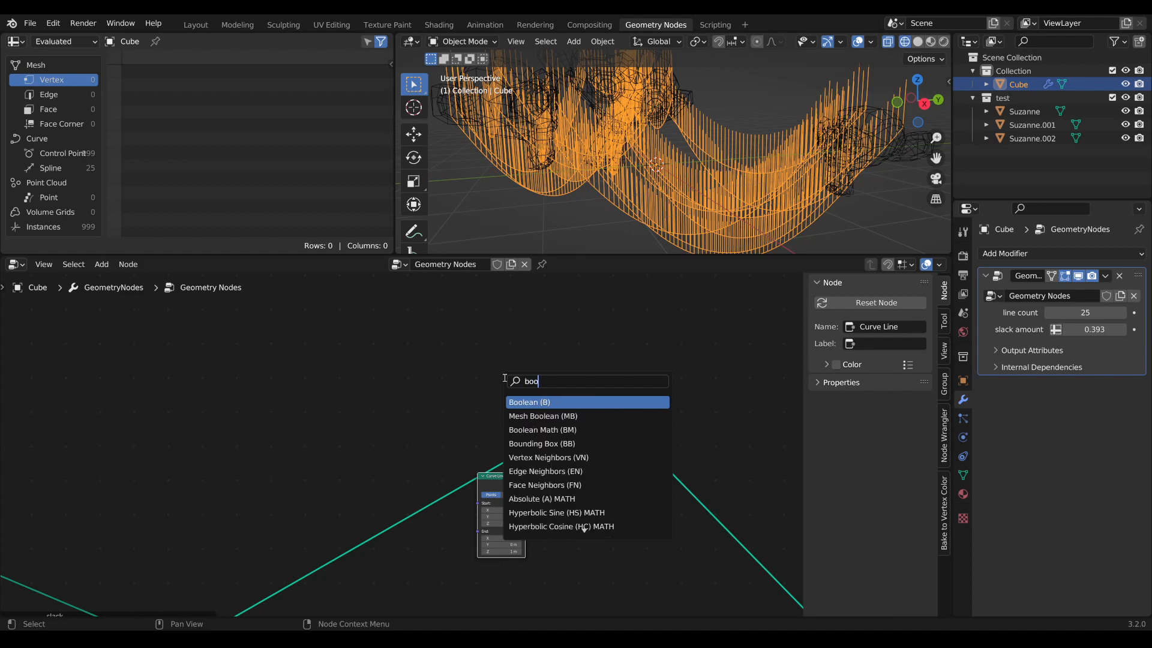
pyautogui.press('BackSpace')
pyautogui.press('BackSpace')
pyautogui.press('BackSpace')
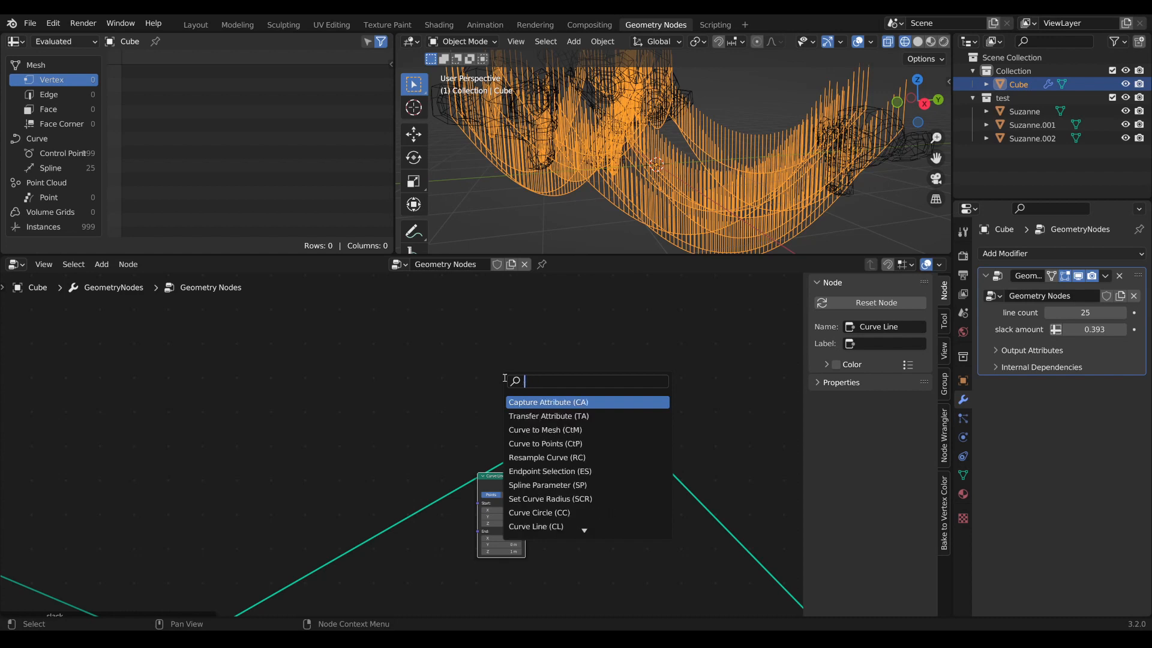
pyautogui.write('rand')
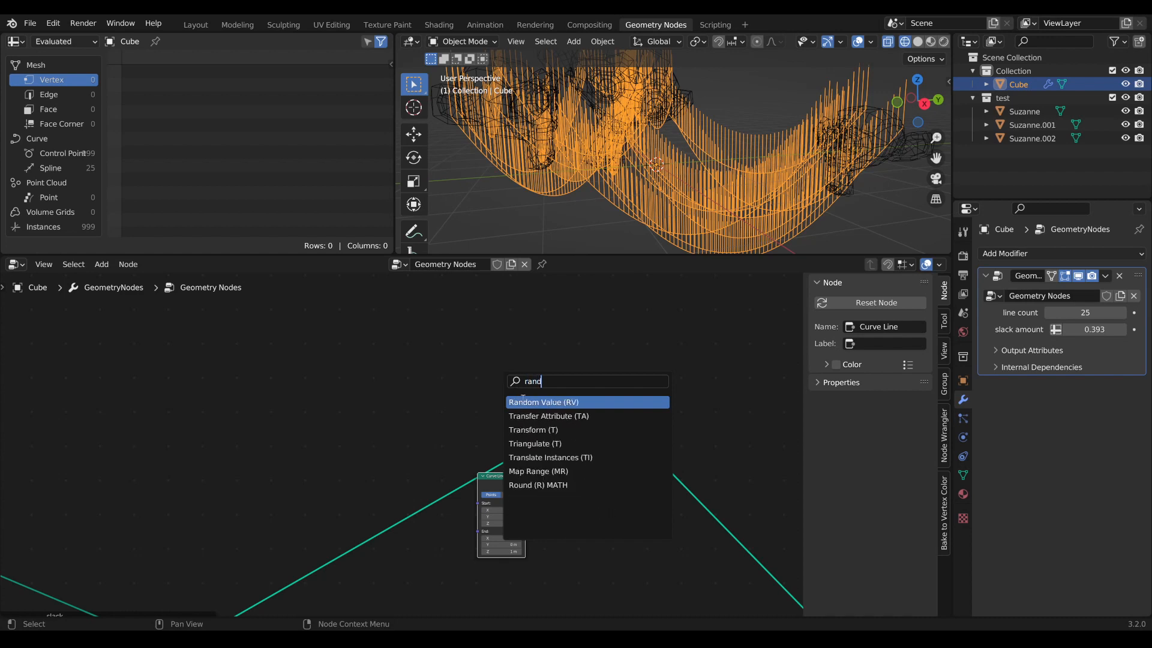
pyautogui.press('Return')
pyautogui.click(433, 364)
pyautogui.scroll(3, 434, 364)
pyautogui.click(451, 356)
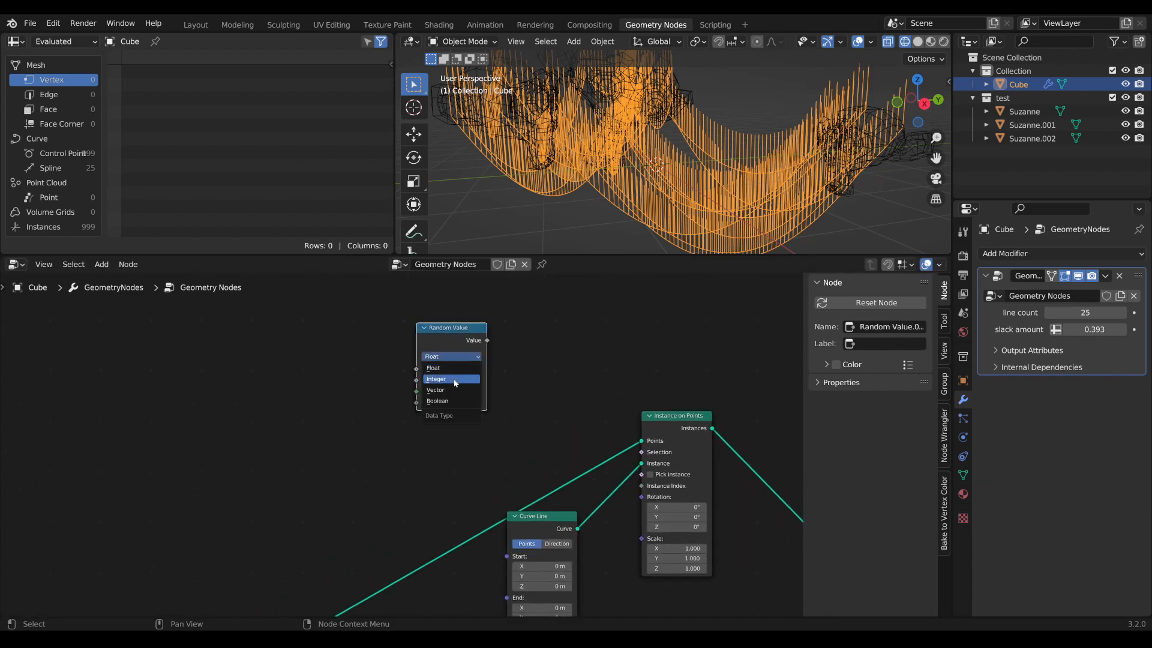
pyautogui.click(457, 401)
# Drive the Selection of Instance on Points with the Random Value and set its probability to 0.121.
pyautogui.moveTo(453, 331); pyautogui.dragTo(686, 455)
pyautogui.scroll(1, 556, 359)
pyautogui.scroll(1, 620, 372)
pyautogui.moveTo(621, 372); pyautogui.dragTo(506, 433, button='middle')
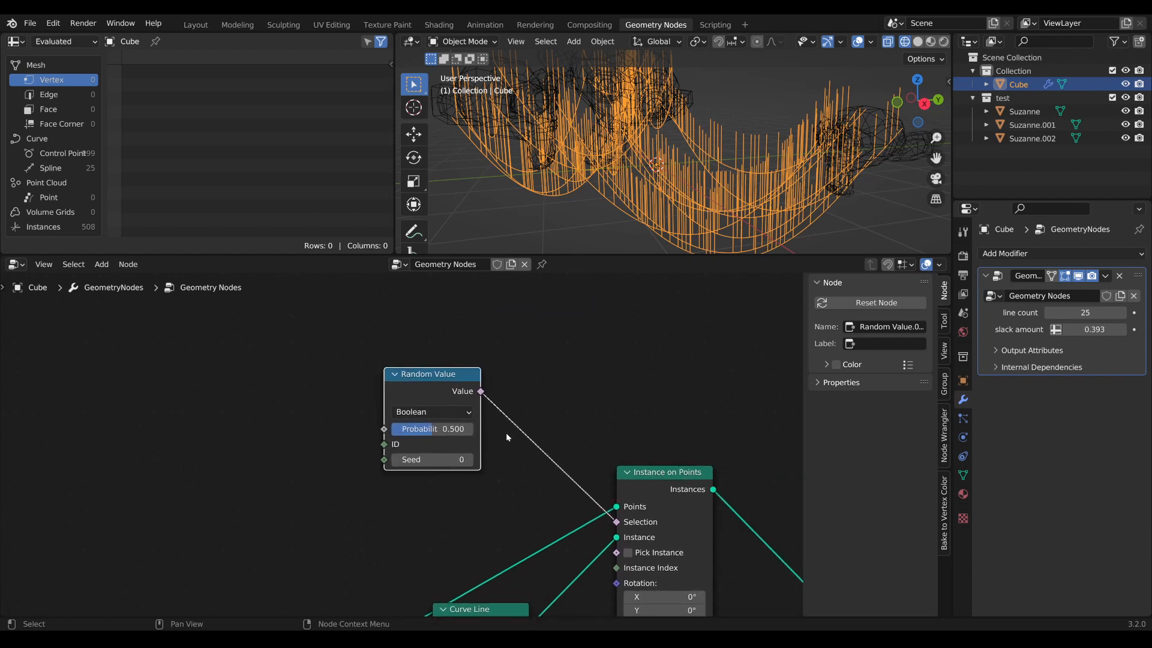
pyautogui.moveTo(465, 429); pyautogui.dragTo(396, 440)
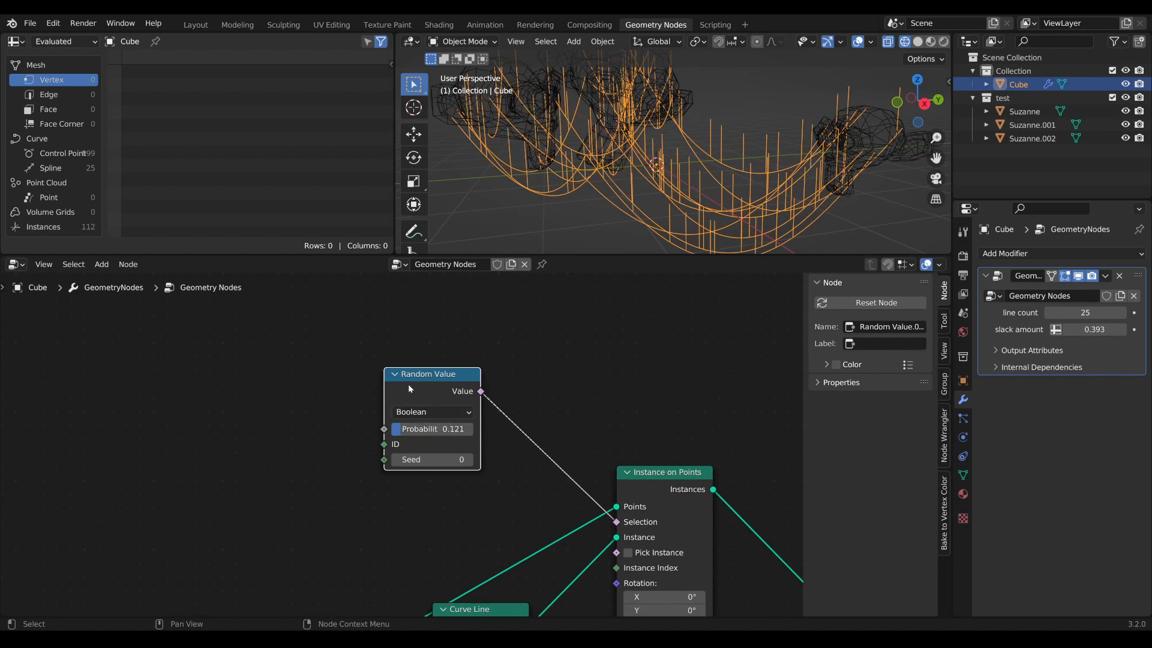
# Arrange the Random Value and Curve Line nodes one above the other, close beside Instance on Points.
pyautogui.moveTo(408, 384); pyautogui.dragTo(482, 415)
pyautogui.scroll(-1, 482, 415)
pyautogui.moveTo(478, 526); pyautogui.dragTo(498, 472, button='middle')
pyautogui.moveTo(498, 472); pyautogui.dragTo(516, 433)
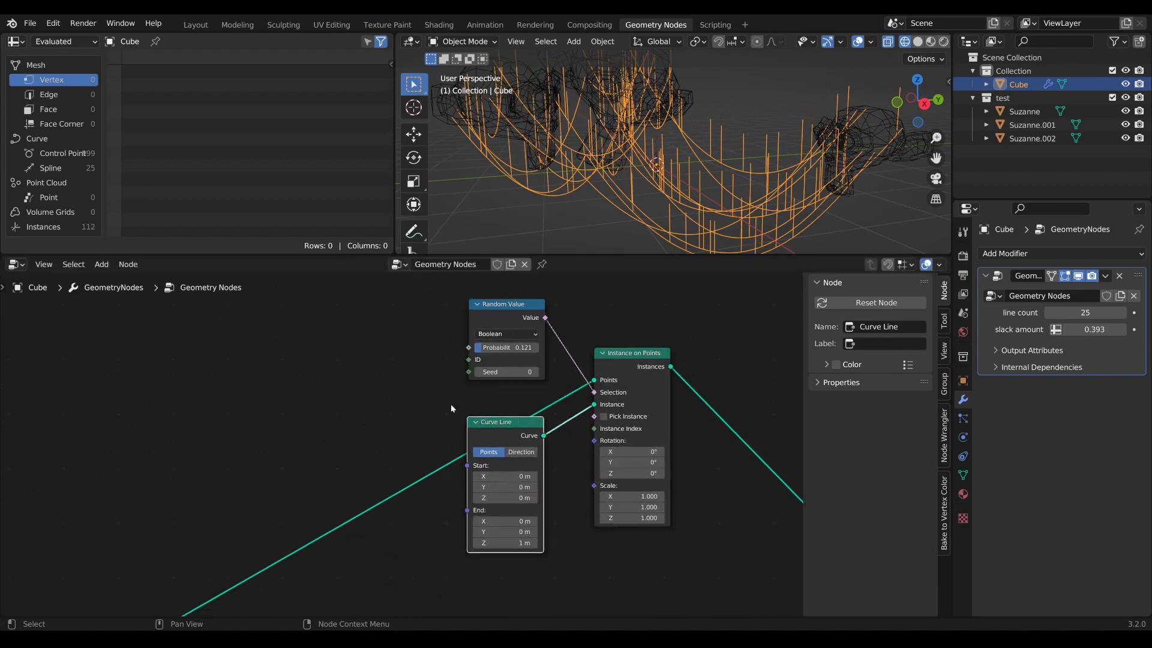
# Add a Group Input node beside Random Value and expose the Probability as a new modifier input.
pyautogui.moveTo(451, 405); pyautogui.dragTo(511, 435, button='middle')
pyautogui.hotkey('shift', 'a')
pyautogui.write('g')
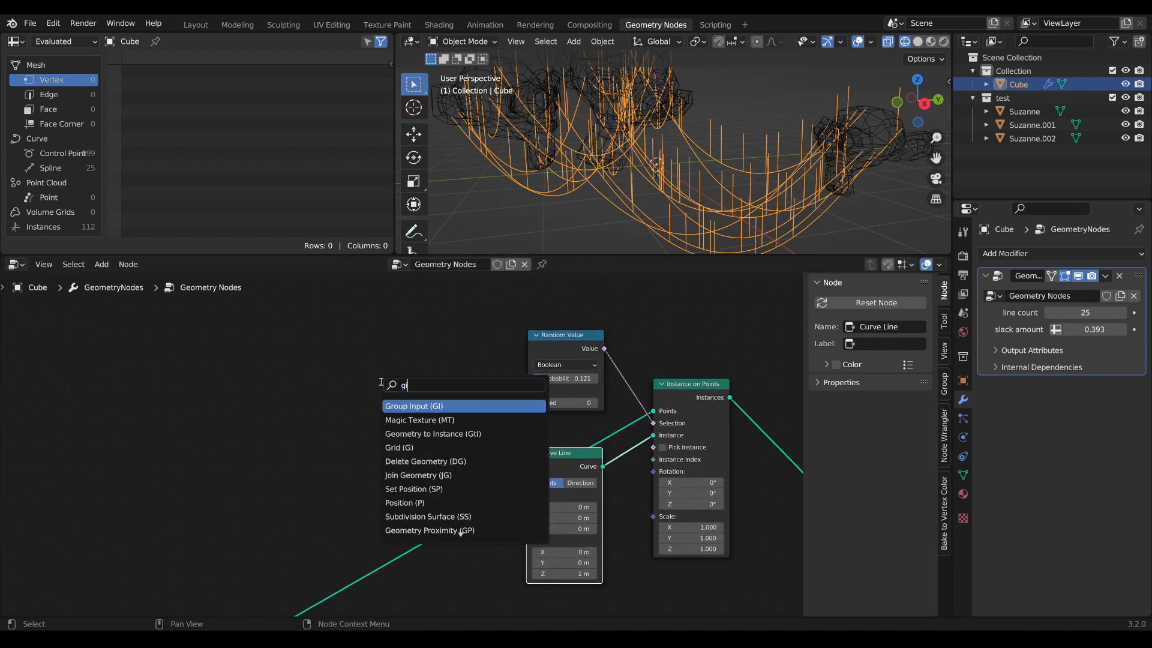
pyautogui.press('Return')
pyautogui.click(414, 354)
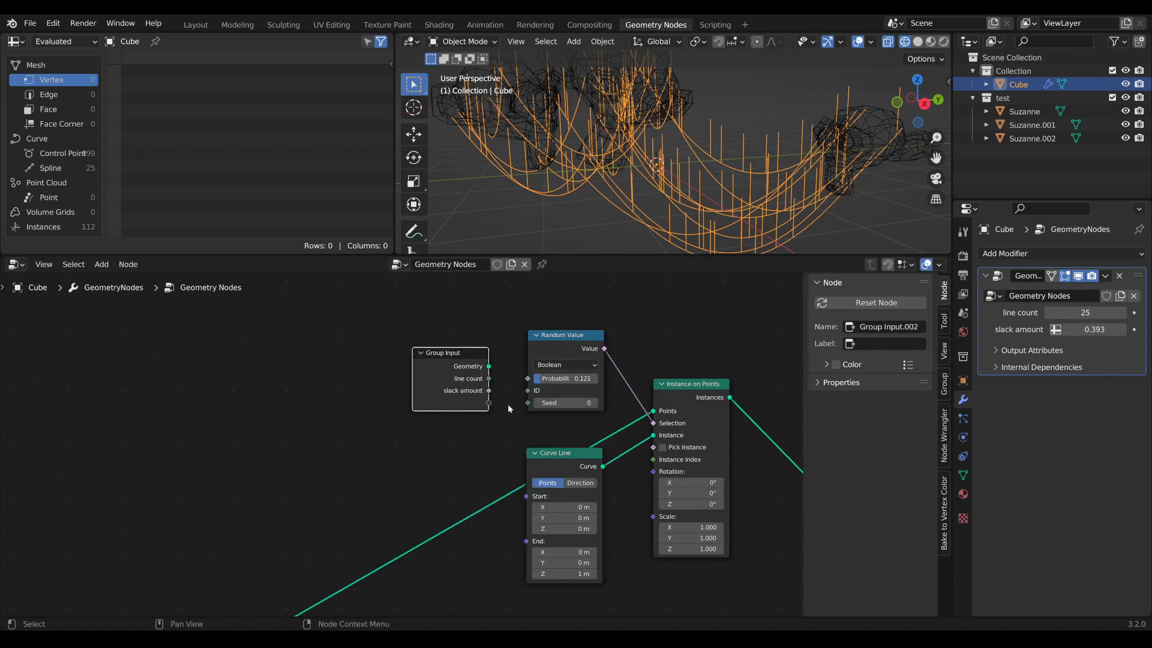
pyautogui.moveTo(489, 402); pyautogui.dragTo(528, 378)
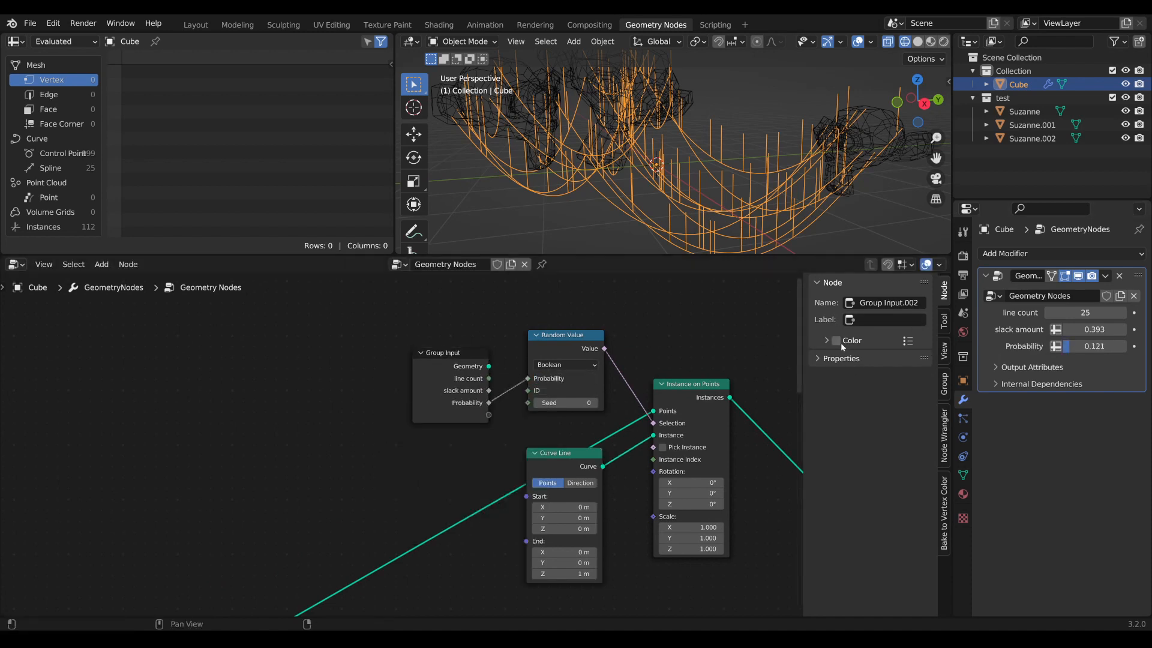
# Rename the group's Probability input to "lvl2 probability".
pyautogui.click(943, 383)
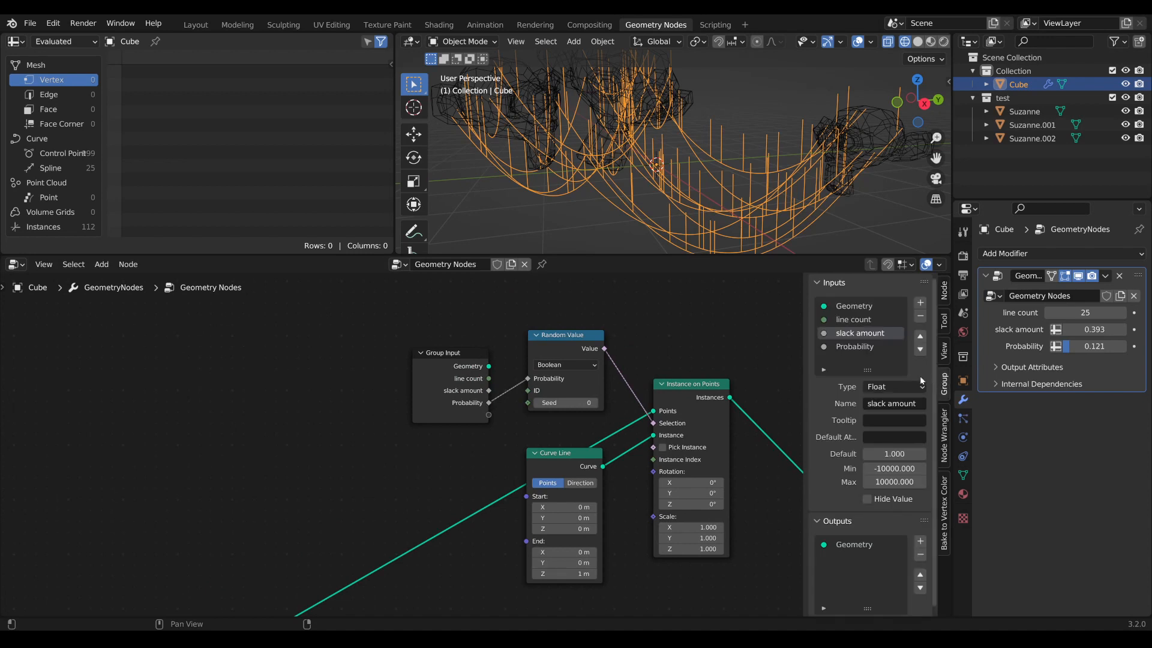
pyautogui.click(854, 346)
pyautogui.doubleClick(877, 404)
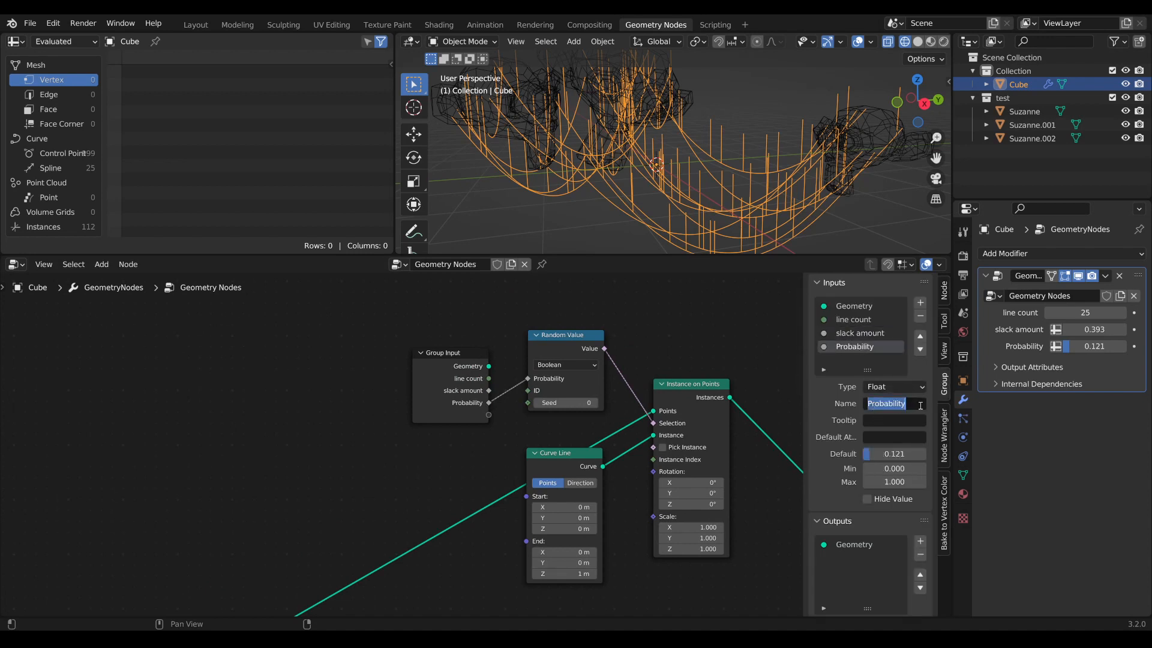
pyautogui.press('BackSpace')
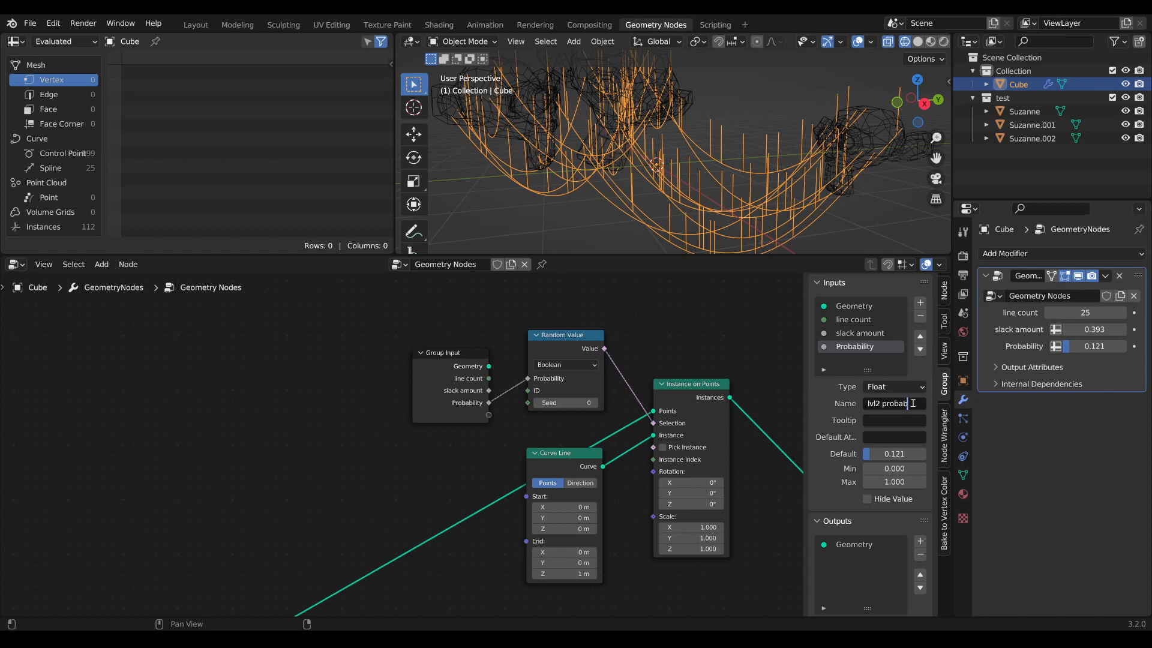
pyautogui.write('ty')
pyautogui.press('Return')
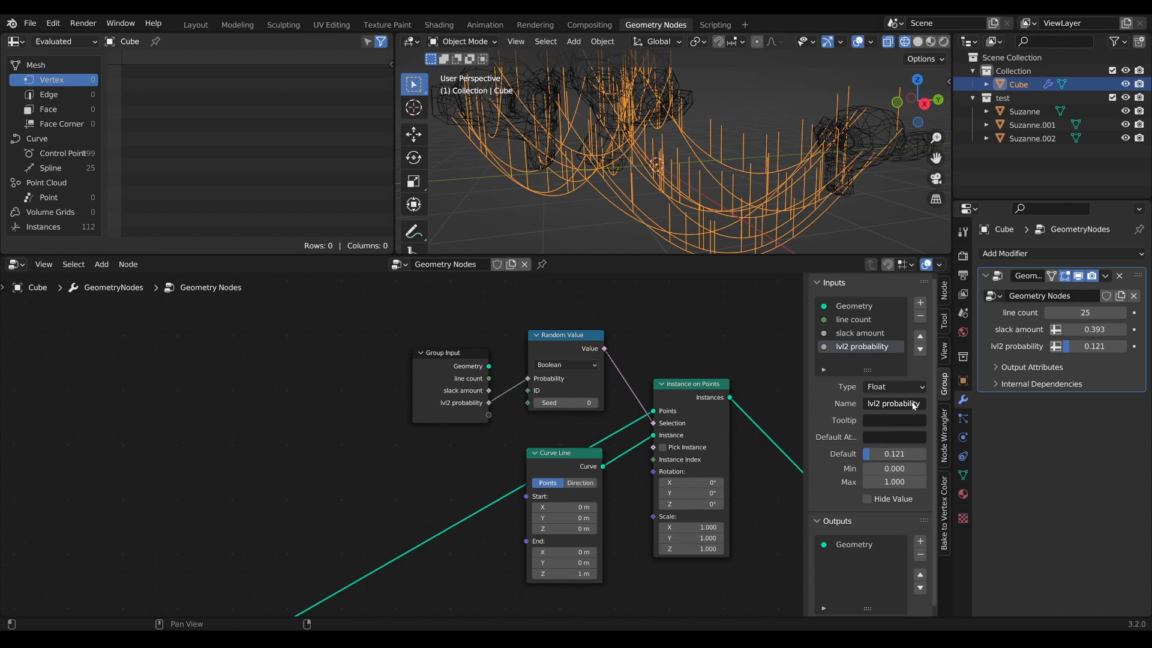
pyautogui.click(450, 377)
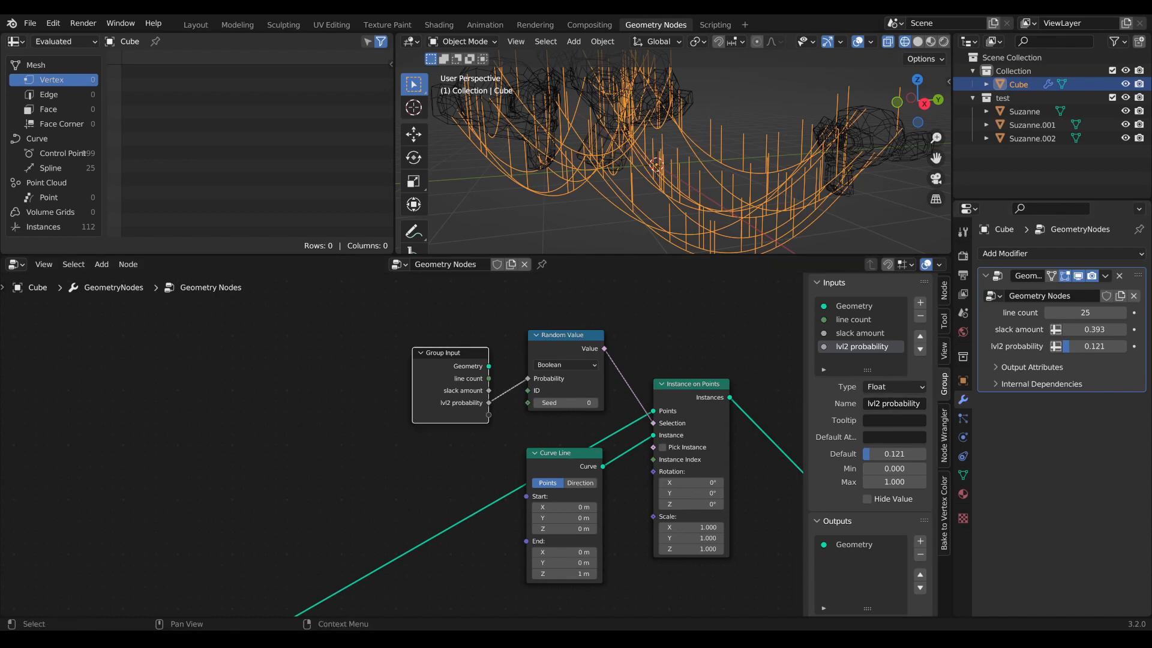
# Check the sparse instanced lines from another angle and shift the Curve Line node slightly lower beneath Random Value.
pyautogui.scroll(-1, 870, 444)
pyautogui.scroll(-6, 401, 445)
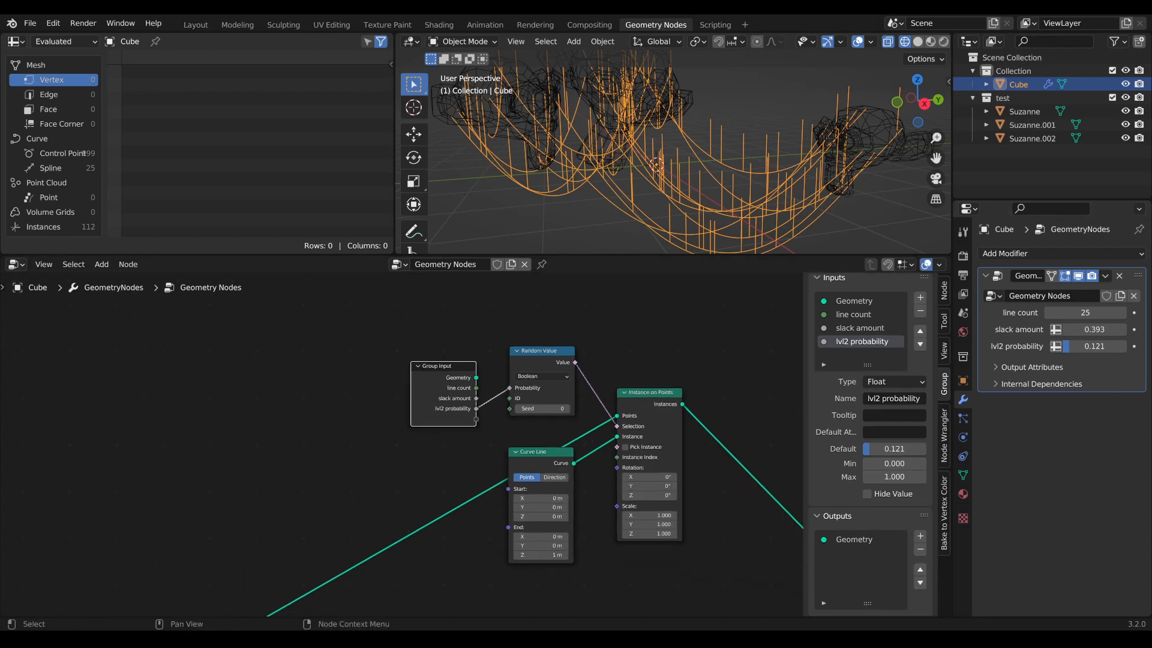
pyautogui.scroll(-2, 673, 152)
pyautogui.scroll(4, 707, 181)
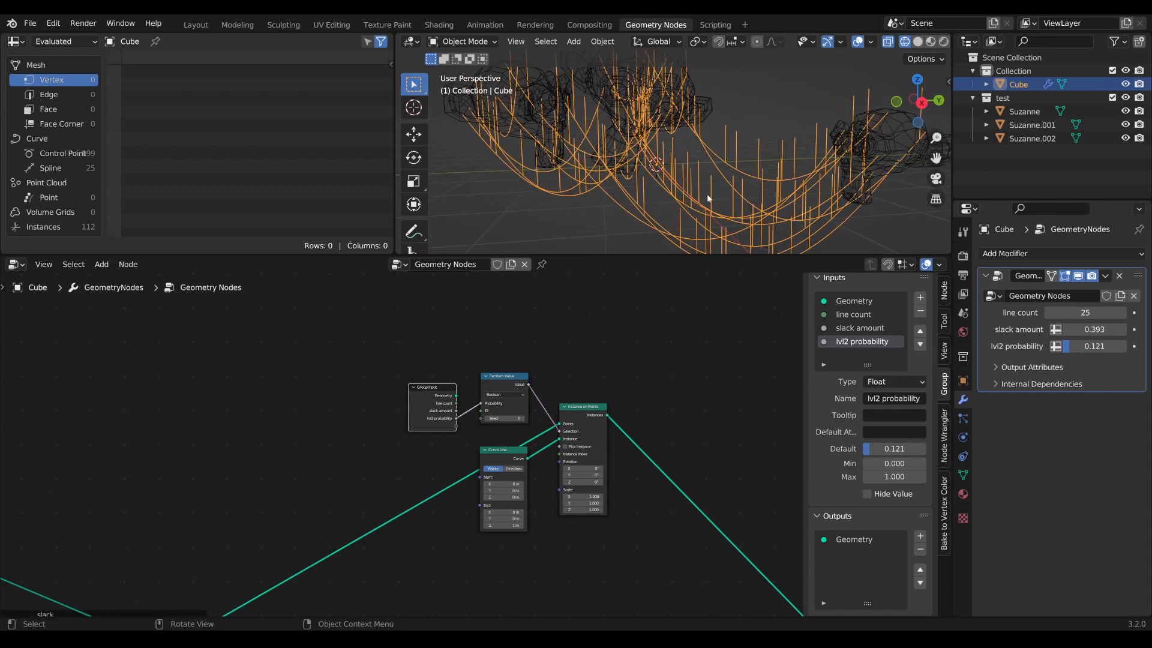
pyautogui.moveTo(708, 198); pyautogui.dragTo(746, 154, button='middle')
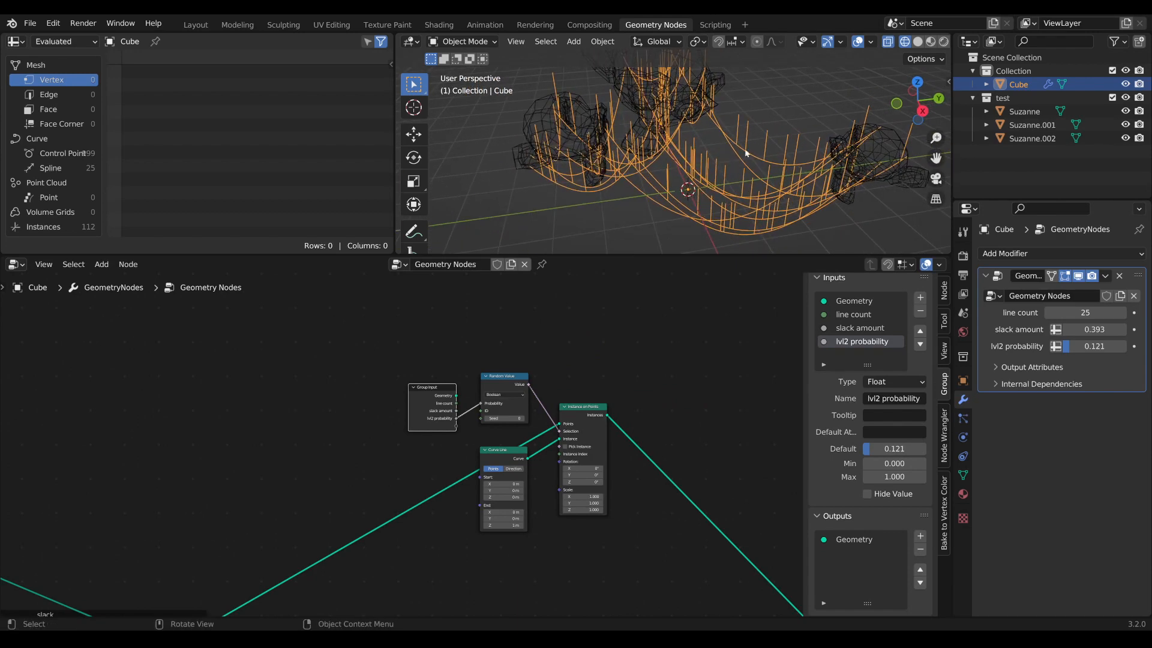
pyautogui.scroll(1, 594, 432)
pyautogui.moveTo(514, 452); pyautogui.dragTo(517, 469)
pyautogui.moveTo(605, 503); pyautogui.dragTo(542, 439, button='middle')
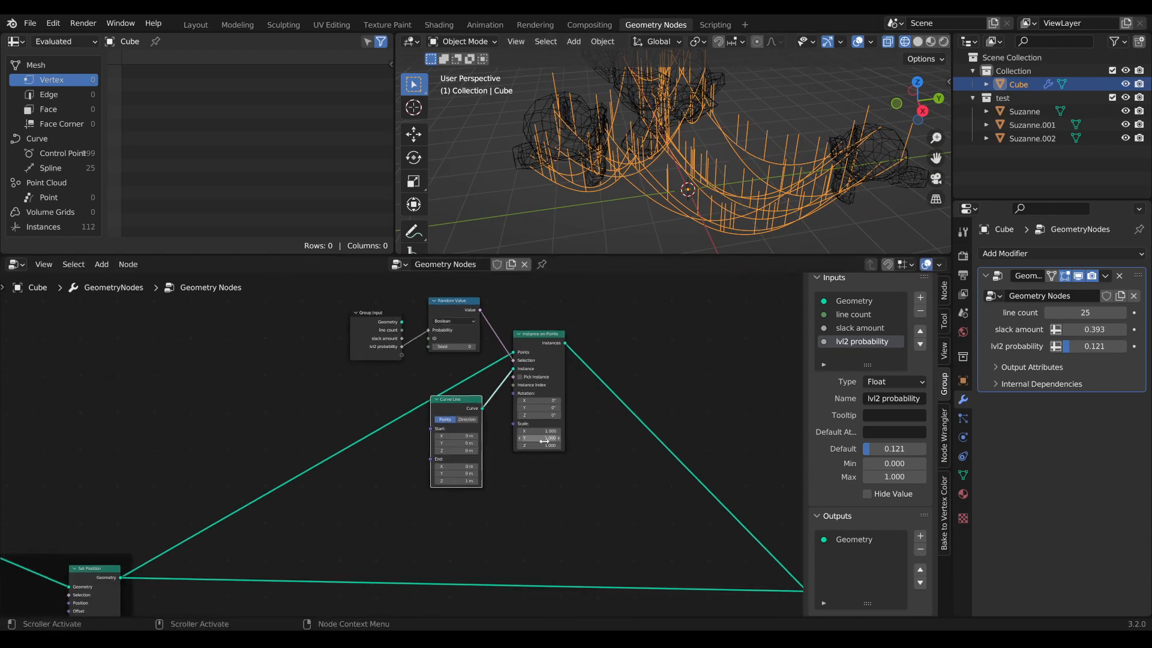
# Add a Set Position node on the link between Instance on Points and Join Geometry.
pyautogui.scroll(-2, 595, 446)
pyautogui.press('Tab')
pyautogui.write('set')
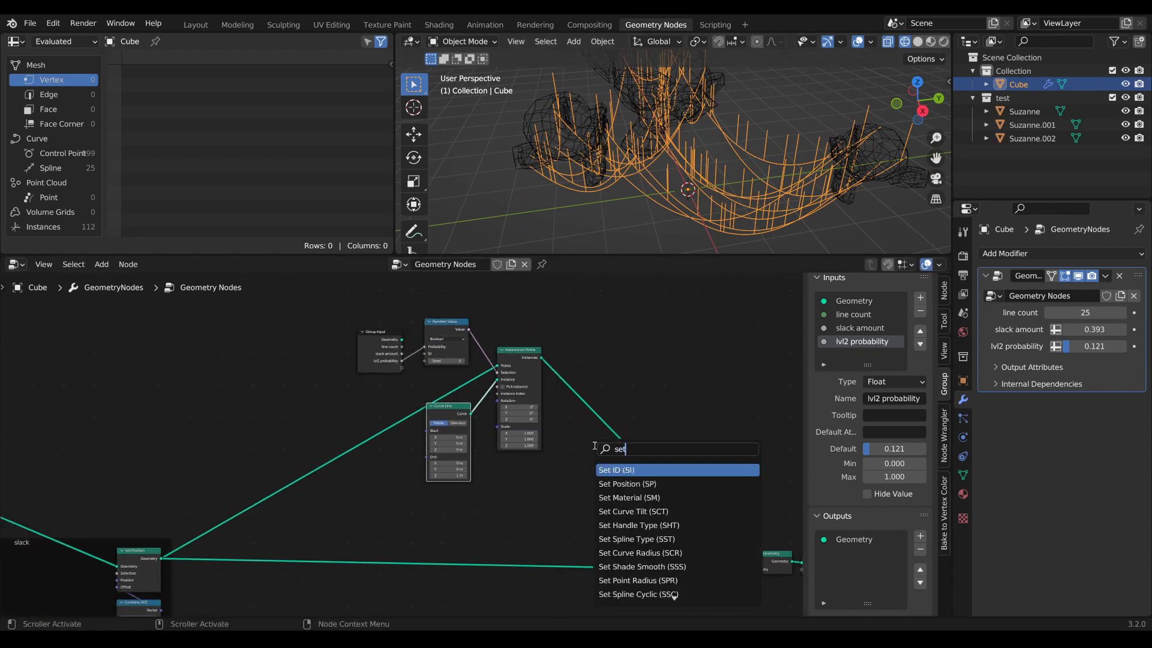
pyautogui.click(624, 484)
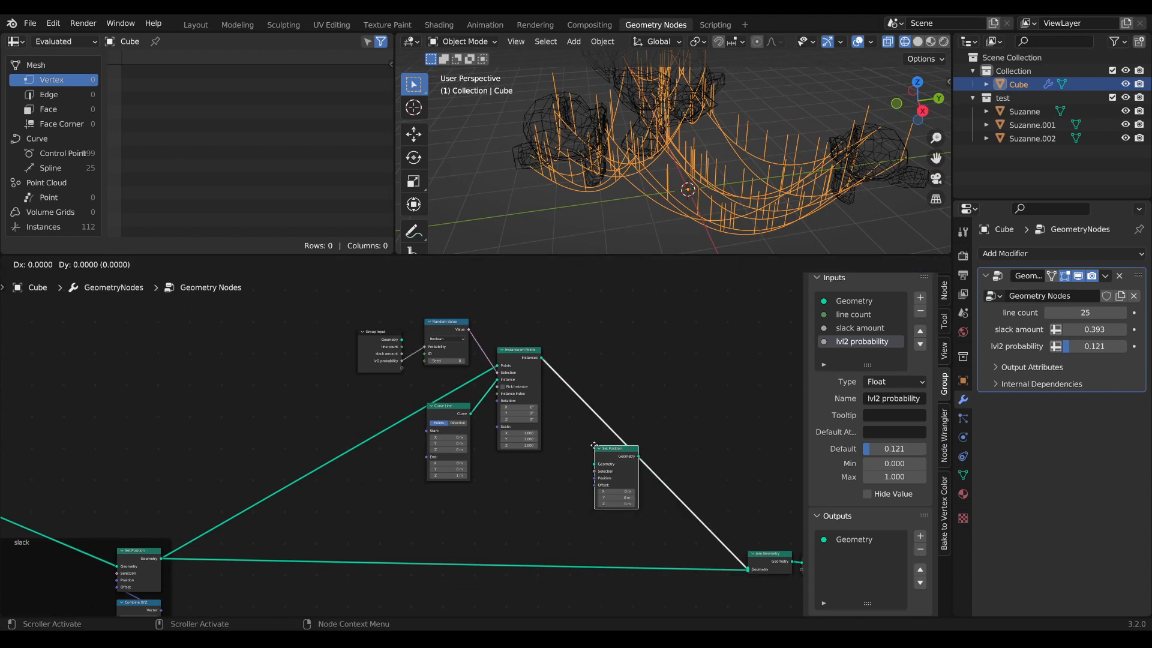
pyautogui.click(618, 424)
pyautogui.moveTo(648, 433); pyautogui.dragTo(688, 399)
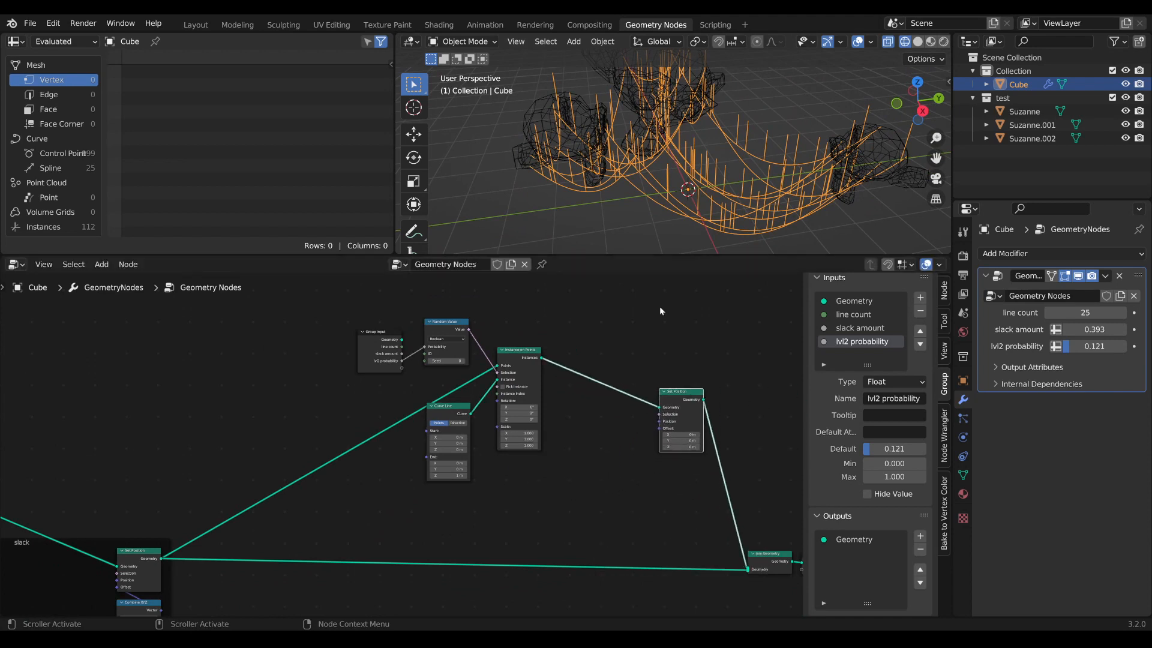
# Add an Endpoint Selection node with start size 0 and end size 1, feeding the new Set Position node's Selection.
pyautogui.moveTo(669, 352); pyautogui.dragTo(617, 371, button='middle')
pyautogui.scroll(3, 568, 359)
pyautogui.press('Tab')
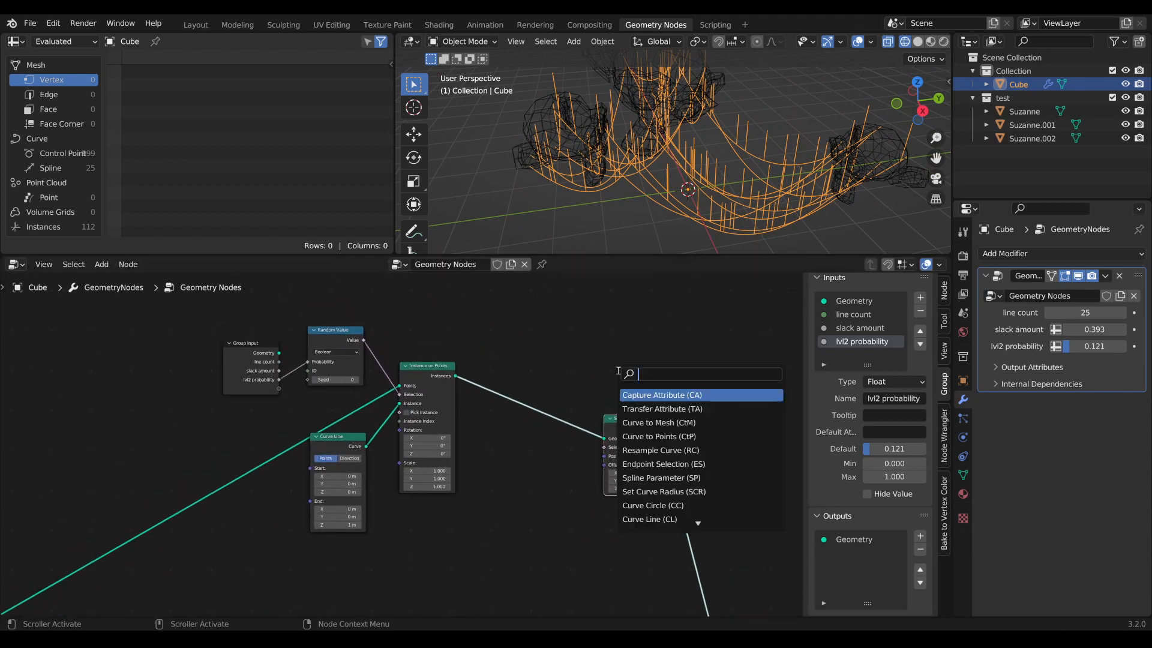
pyautogui.write('end')
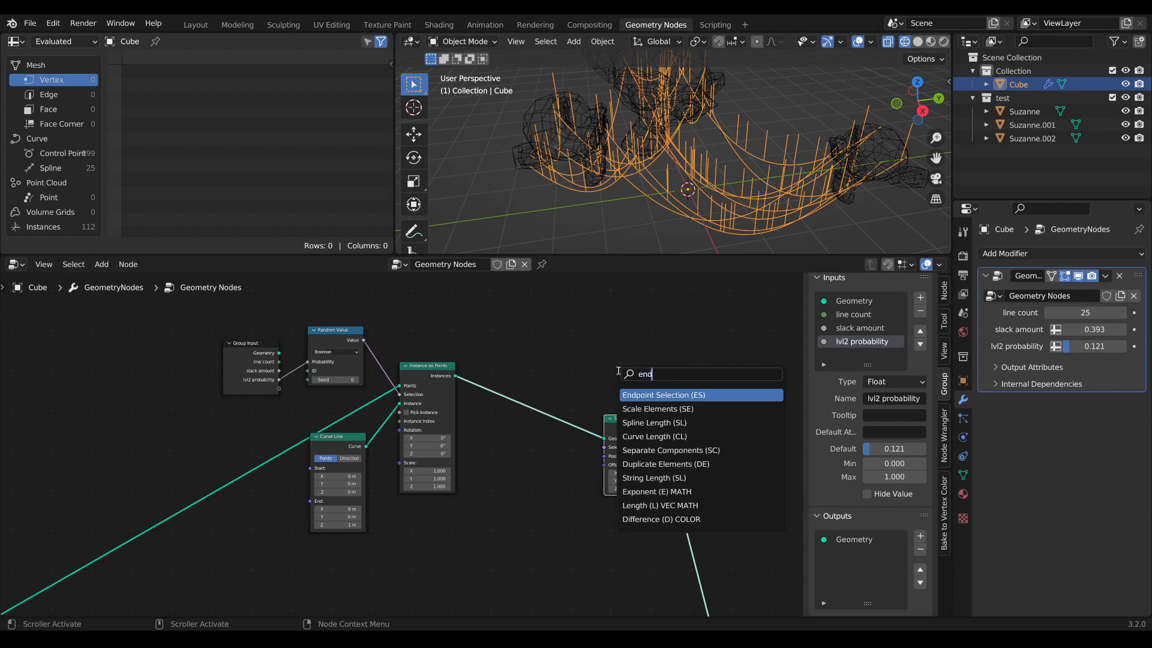
pyautogui.press('Return')
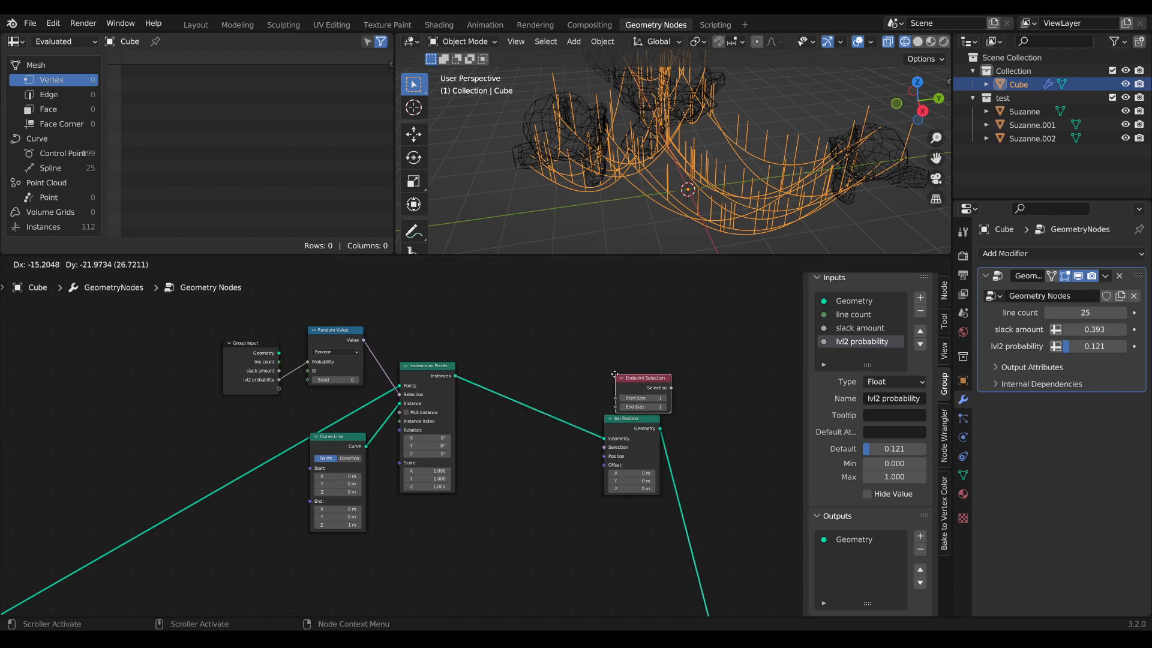
pyautogui.click(618, 393)
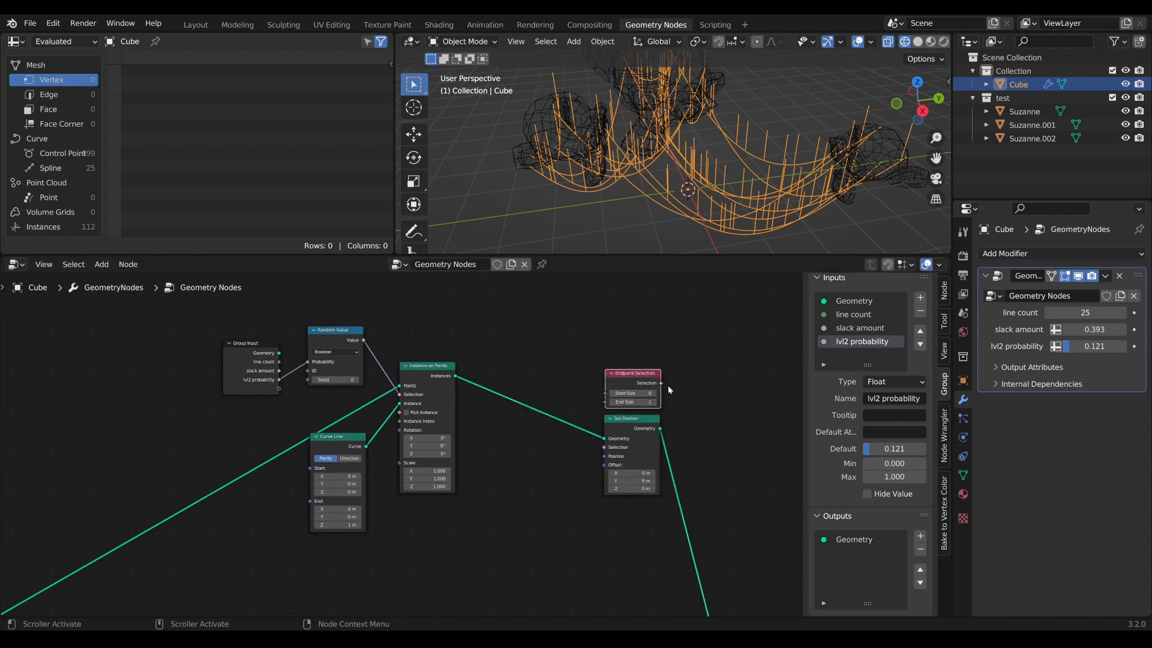
pyautogui.moveTo(662, 387); pyautogui.dragTo(605, 447)
# Add a Geometry Proximity node below Instance on Points and feed its Target from the slack frame's Set Position geometry.
pyautogui.scroll(-2, 605, 447)
pyautogui.scroll(-2, 582, 432)
pyautogui.moveTo(426, 522); pyautogui.dragTo(505, 502, button='middle')
pyautogui.scroll(3, 456, 496)
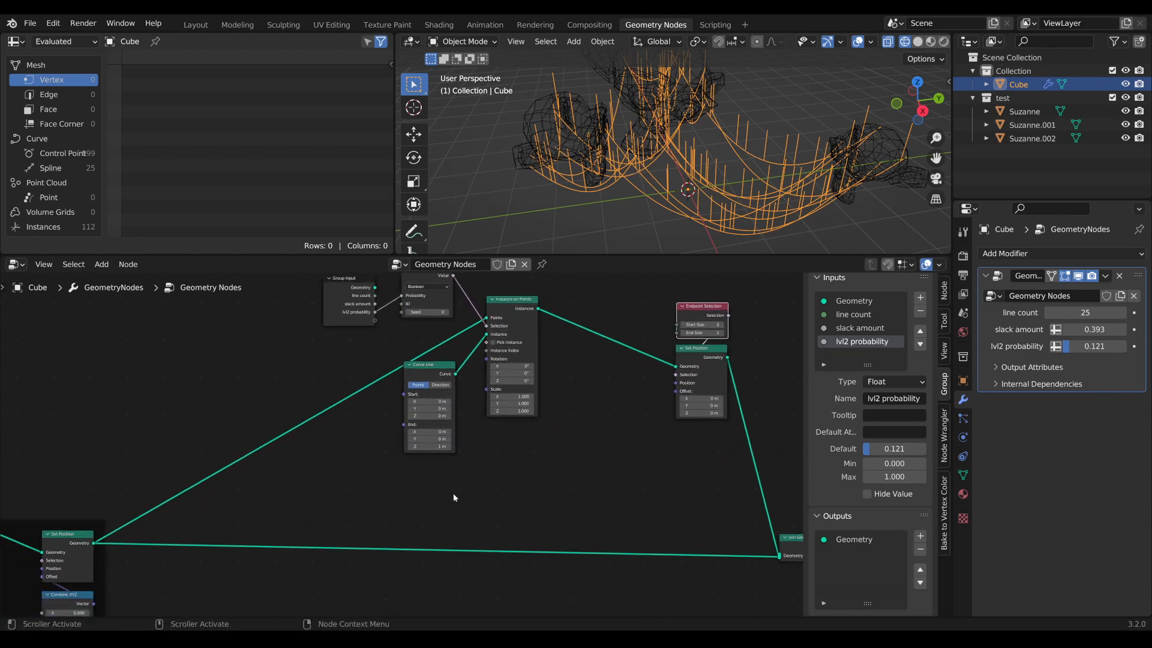
pyautogui.press('Tab')
pyautogui.write('pro')
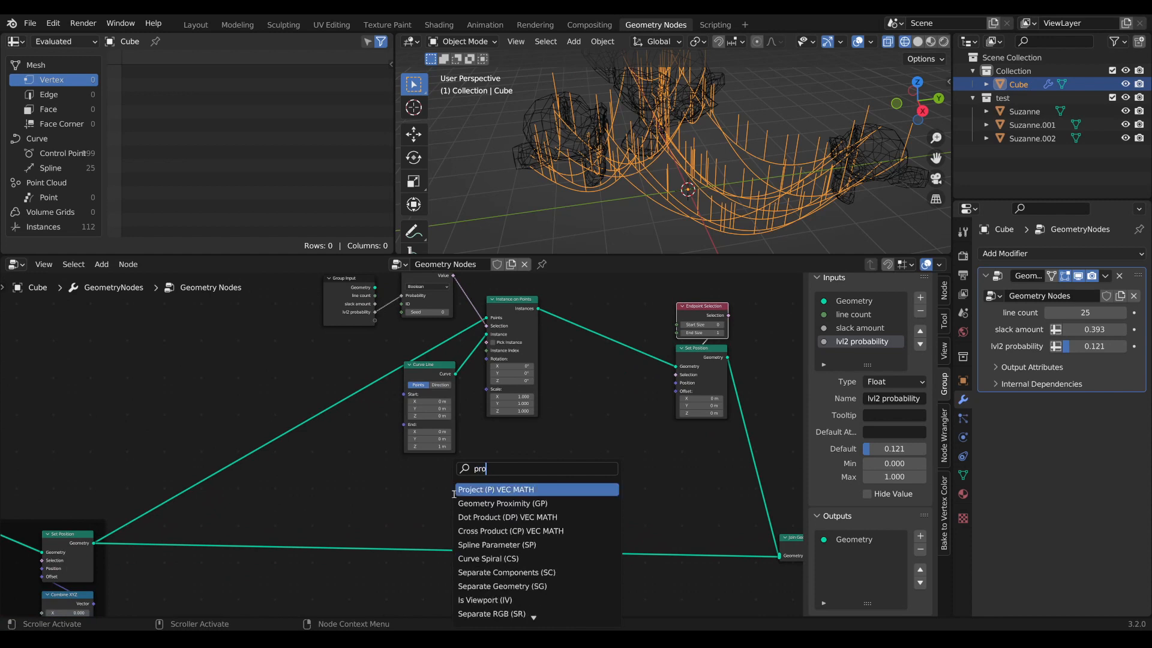
pyautogui.click(480, 503)
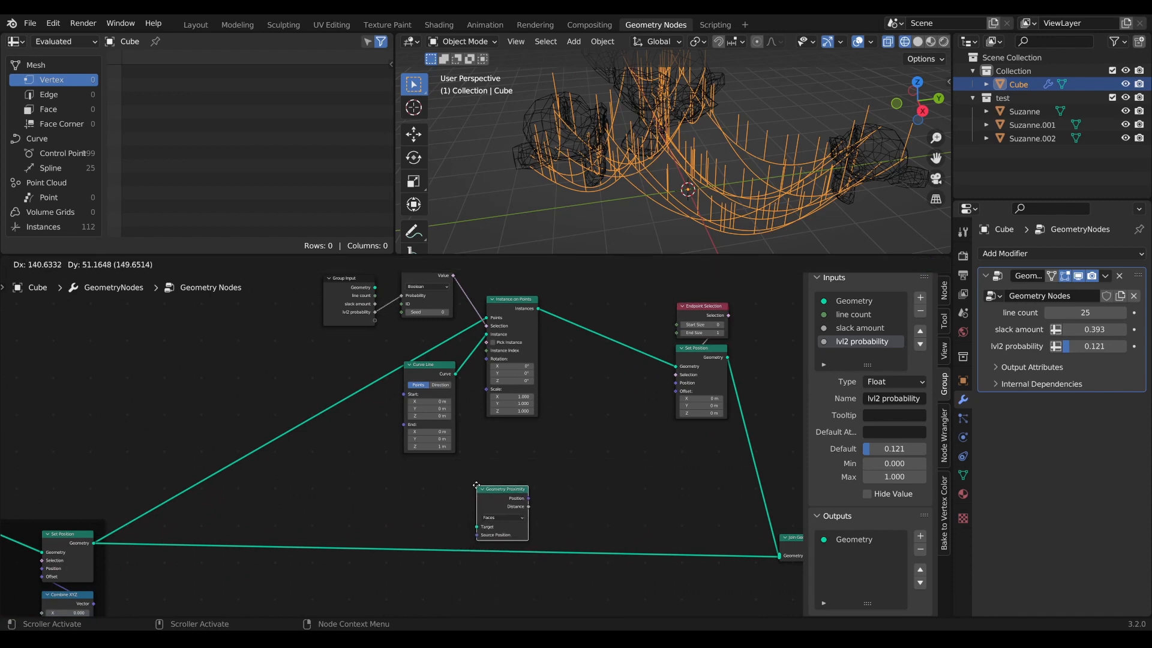
pyautogui.click(480, 507)
pyautogui.moveTo(96, 545); pyautogui.dragTo(513, 459)
# Merge the links to Instance on Points and Geometry Proximity through a shared reroute point.
pyautogui.scroll(-2, 450, 531)
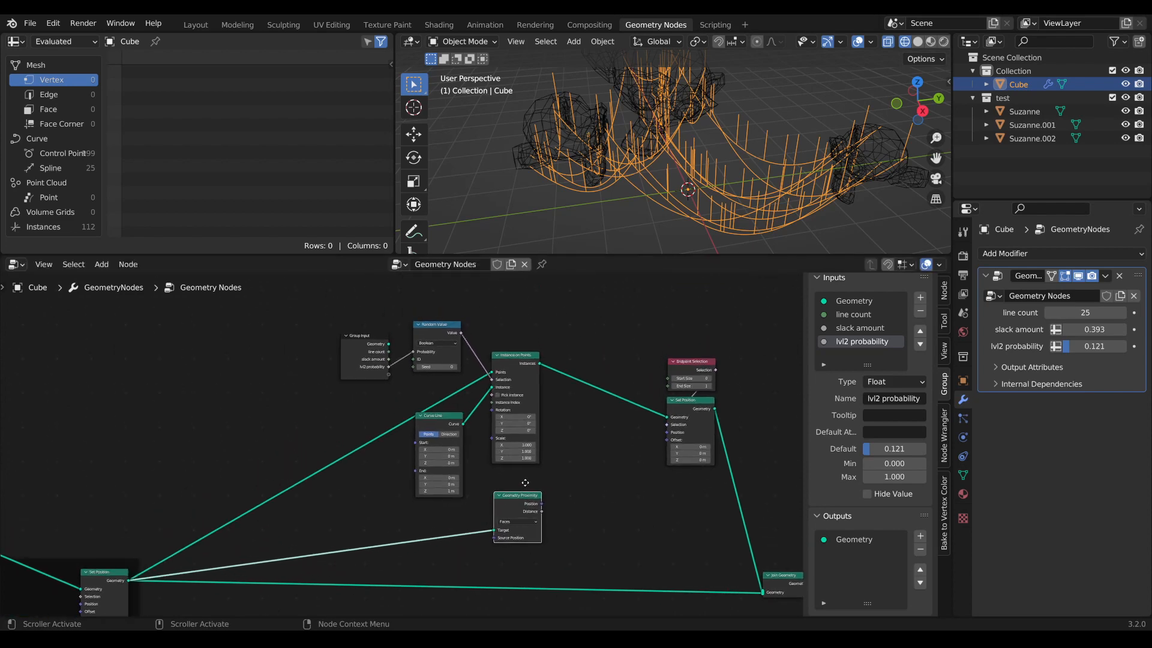
pyautogui.keyDown('shift'); pyautogui.moveTo(411, 529); pyautogui.dragTo(318, 368, button='right'); pyautogui.keyUp('shift')
pyautogui.scroll(1, 381, 462)
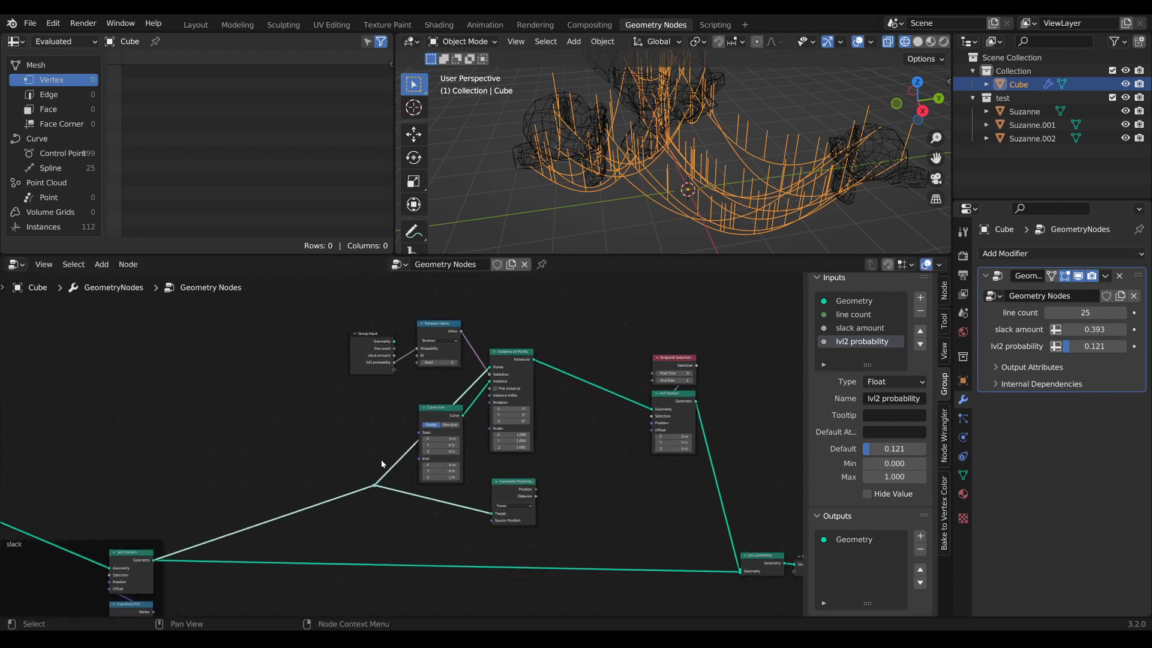
pyautogui.scroll(-1, 382, 468)
pyautogui.moveTo(384, 475); pyautogui.dragTo(375, 461, button='middle')
pyautogui.scroll(2, 418, 503)
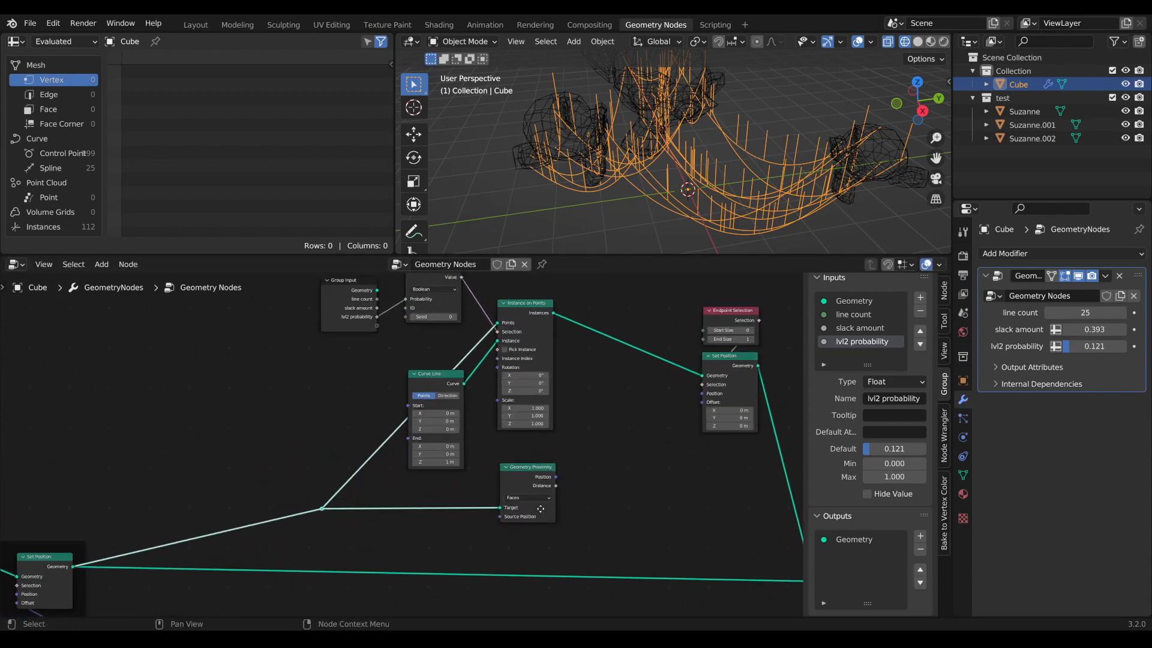
# Set the Geometry Proximity node's target geometry to Points and tidy the positions of it and the Curve Line node.
pyautogui.click(541, 481)
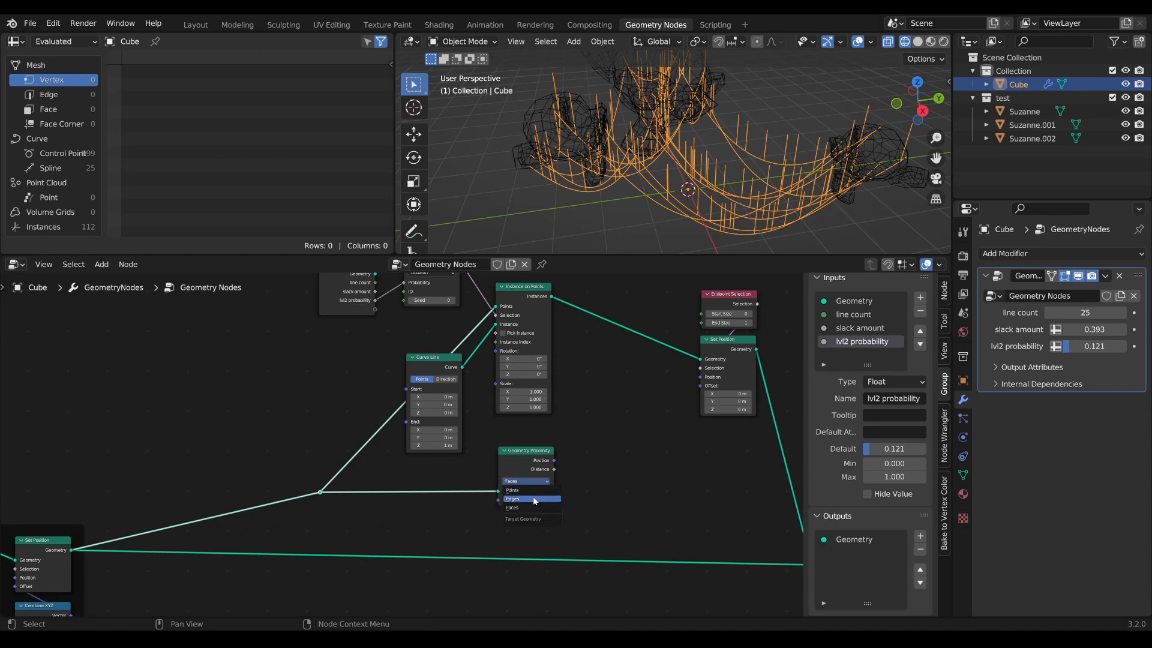
pyautogui.click(536, 493)
pyautogui.moveTo(534, 454); pyautogui.dragTo(536, 454)
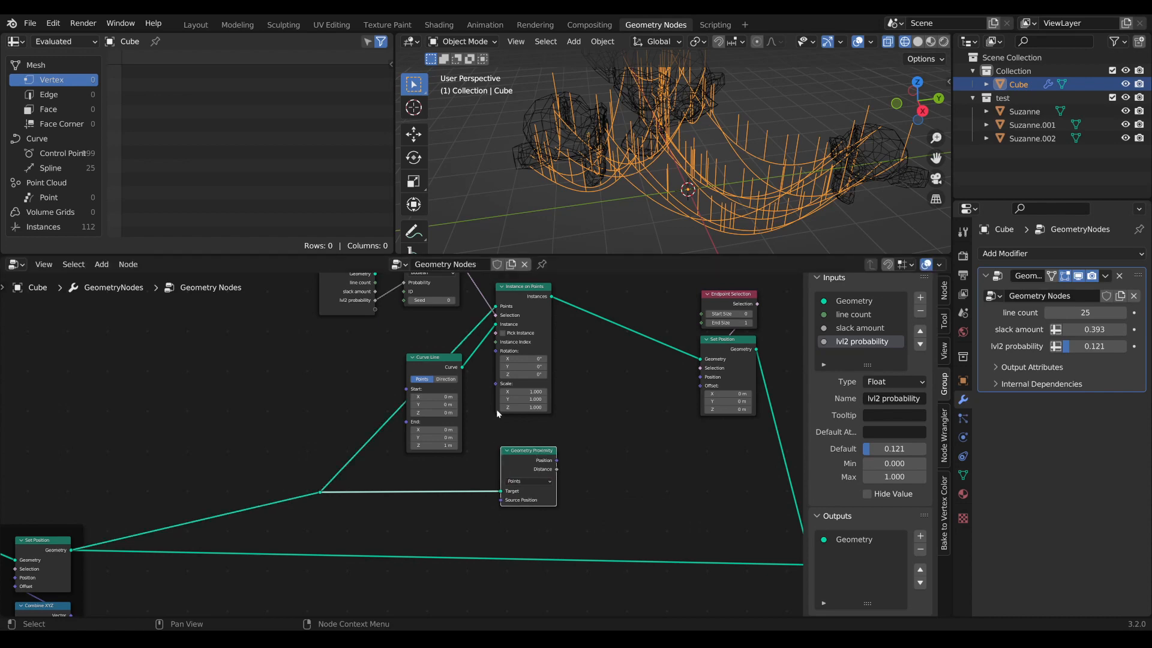
pyautogui.moveTo(445, 360); pyautogui.dragTo(454, 350)
pyautogui.moveTo(543, 409); pyautogui.dragTo(502, 451, button='middle')
pyautogui.scroll(1, 502, 451)
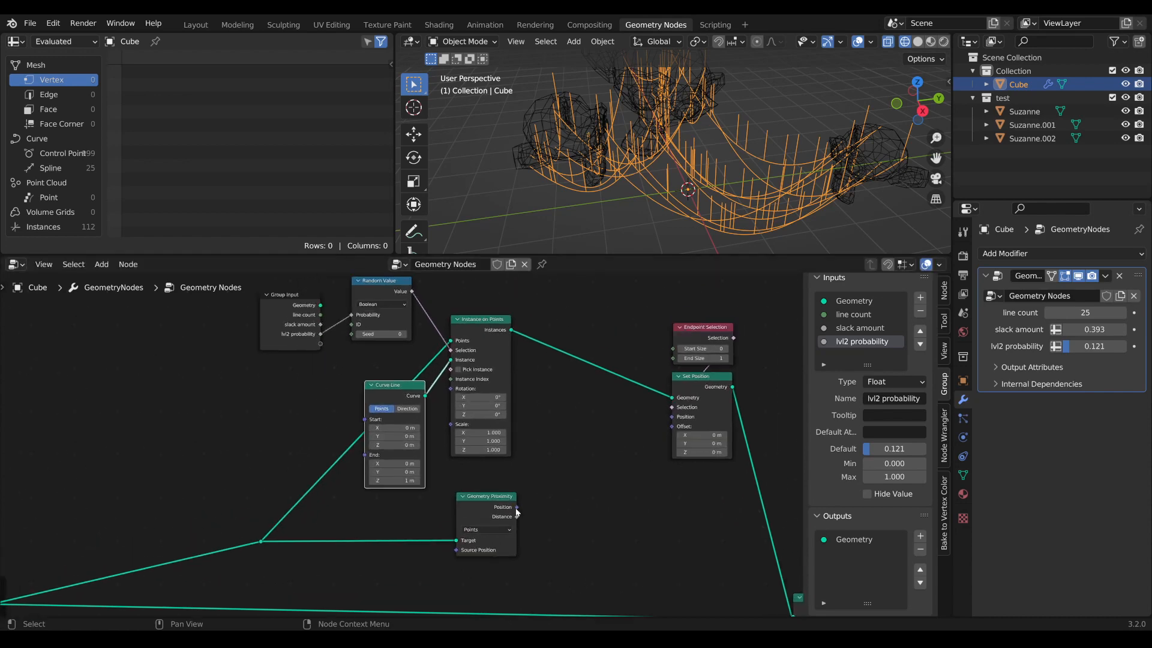
# Connect Geometry Proximity's Position to the new Set Position node's Position and preview that node through the Group Output.
pyautogui.moveTo(517, 507); pyautogui.dragTo(681, 422)
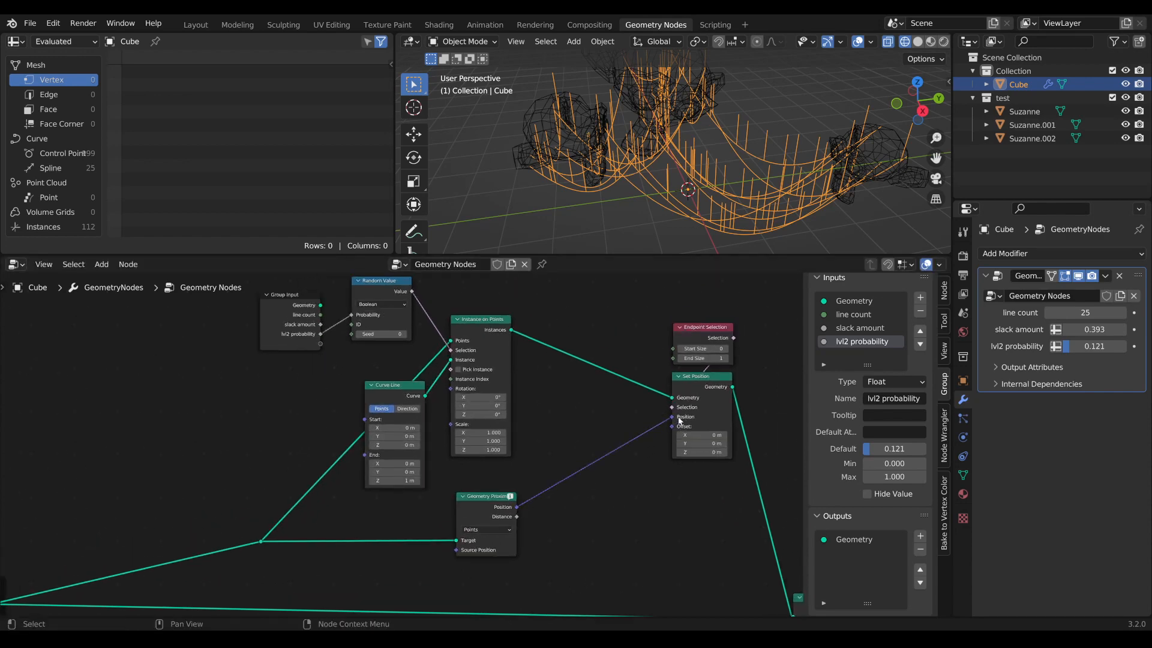
pyautogui.scroll(-1, 648, 414)
pyautogui.keyDown('ctrl'); pyautogui.keyDown('shift'); pyautogui.click(605, 405); pyautogui.keyUp('shift'); pyautogui.keyUp('ctrl')
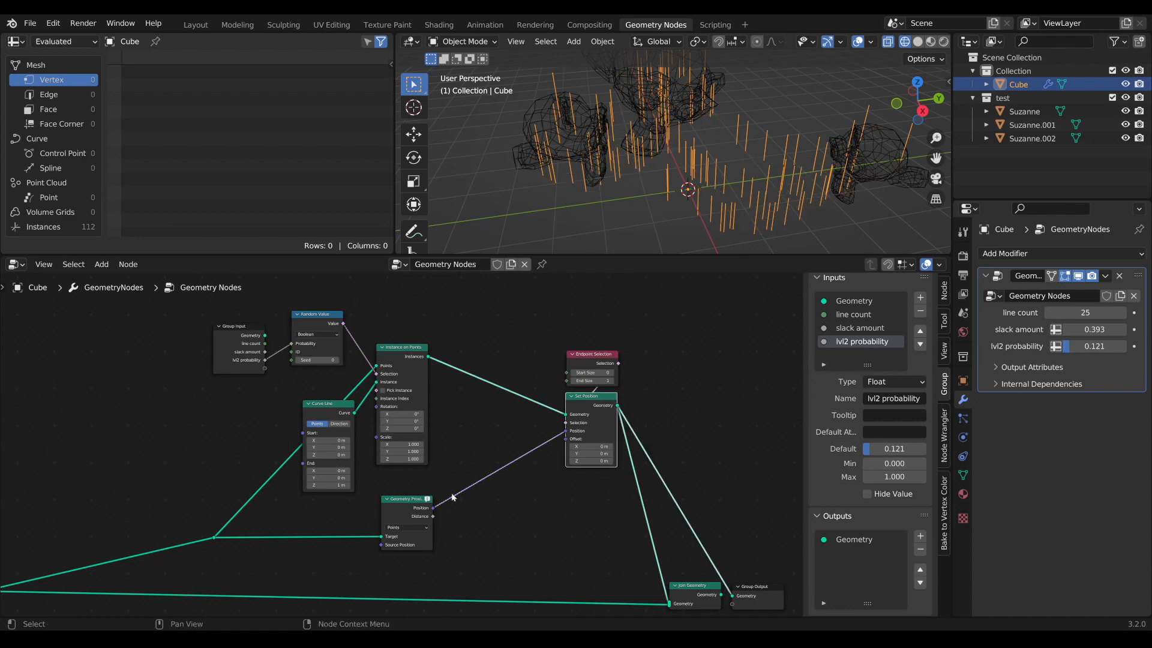
# Inspect the Geometry Proximity node's incoming geometry and read its warning.
pyautogui.click(418, 504)
pyautogui.moveTo(418, 504); pyautogui.dragTo(581, 464, button='middle')
pyautogui.scroll(1, 581, 463)
pyautogui.scroll(1, 578, 468)
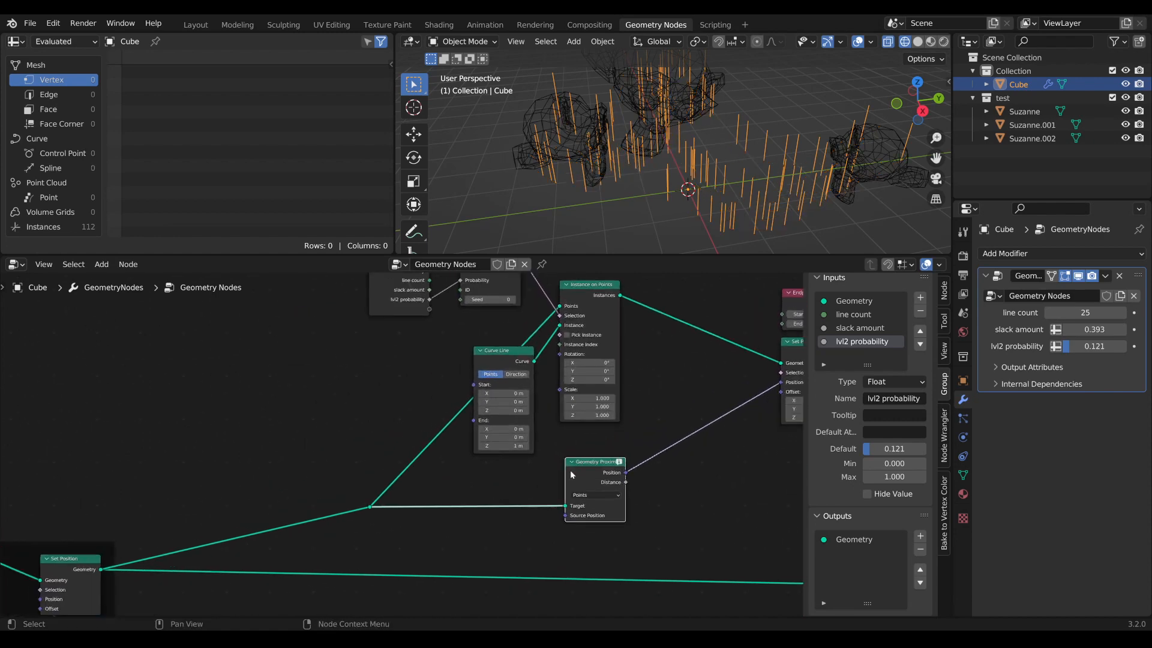
pyautogui.moveTo(318, 526); pyautogui.dragTo(678, 378, button='middle')
pyautogui.moveTo(424, 416); pyautogui.dragTo(245, 487, button='middle')
pyautogui.moveTo(669, 450); pyautogui.dragTo(418, 487, button='middle')
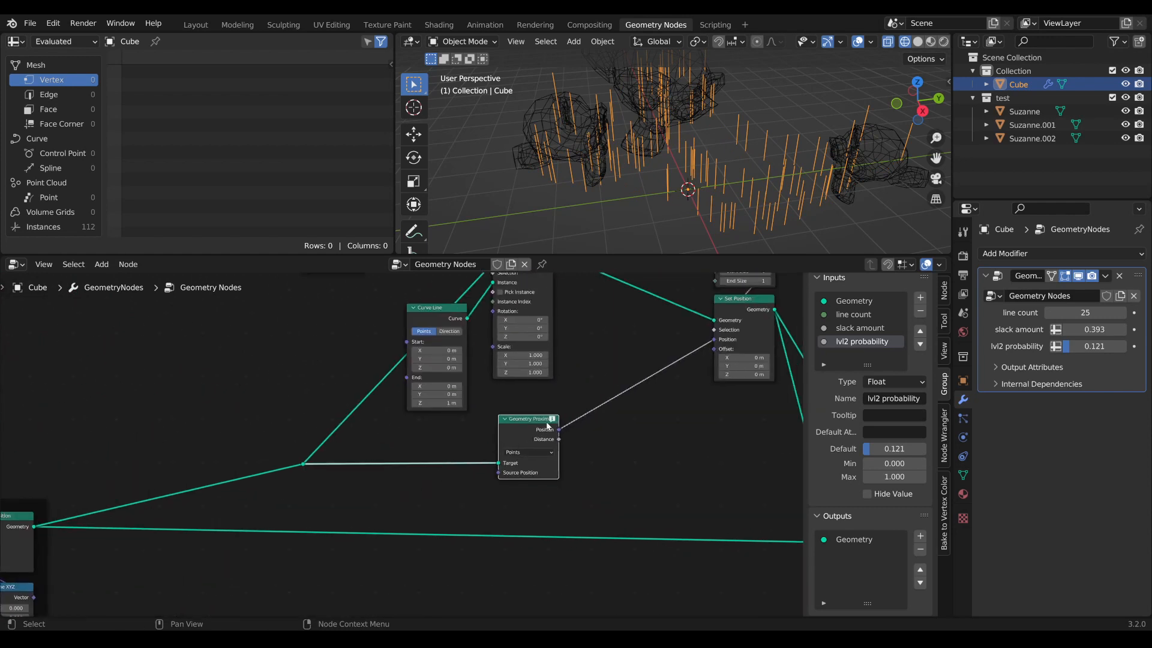
pyautogui.moveTo(553, 422)
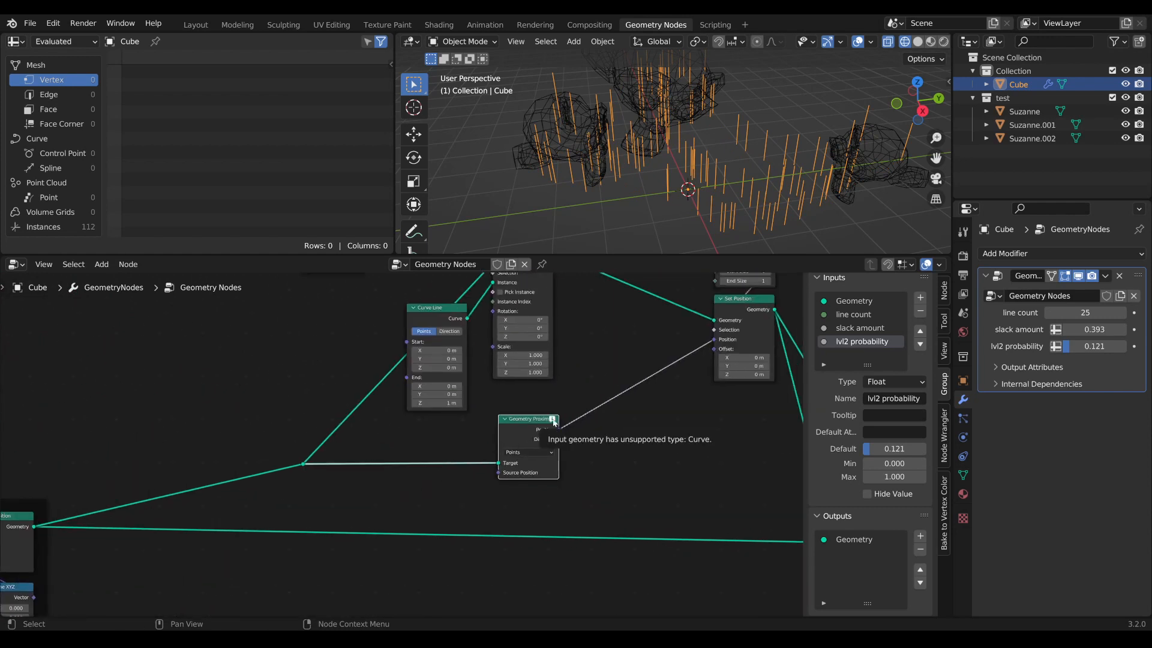
# Insert a Curve to Mesh node between the reroute point and Geometry Proximity's Target.
pyautogui.moveTo(404, 486); pyautogui.dragTo(540, 475, button='middle')
pyautogui.press('Tab')
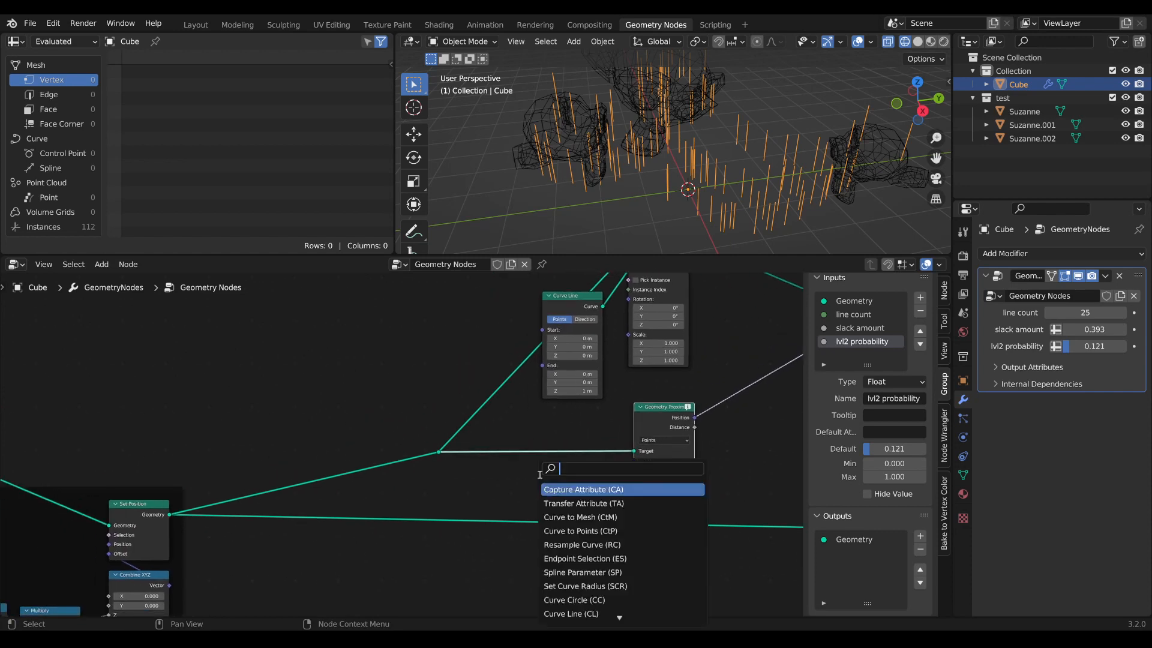
pyautogui.write('ctm')
pyautogui.press('Return')
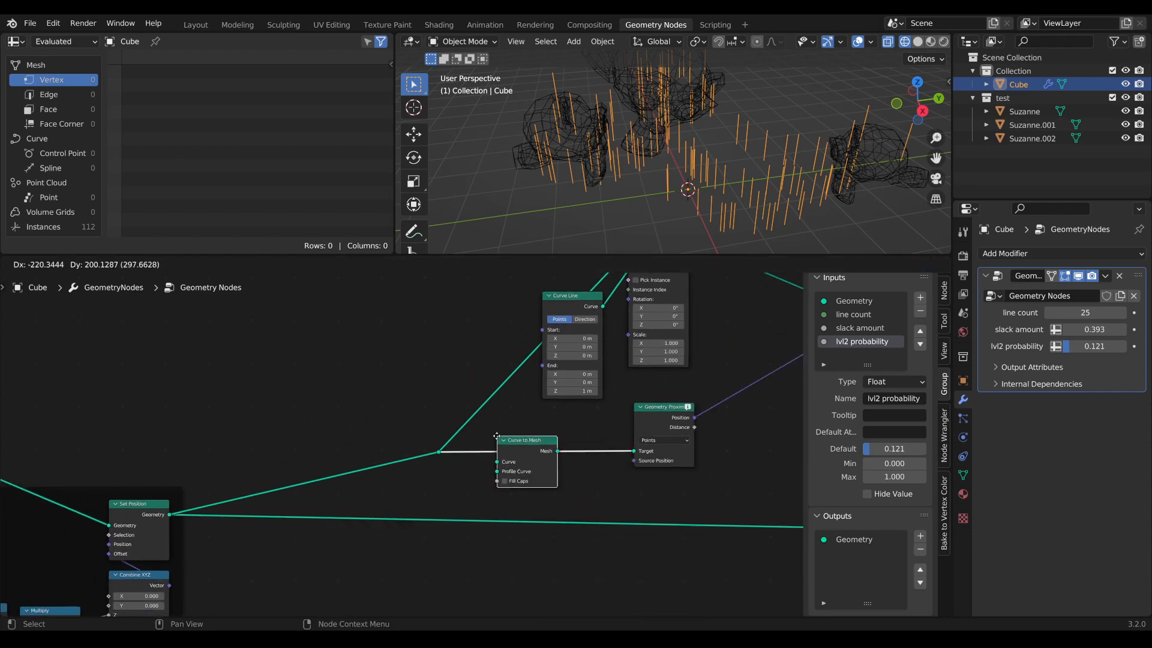
pyautogui.click(529, 428)
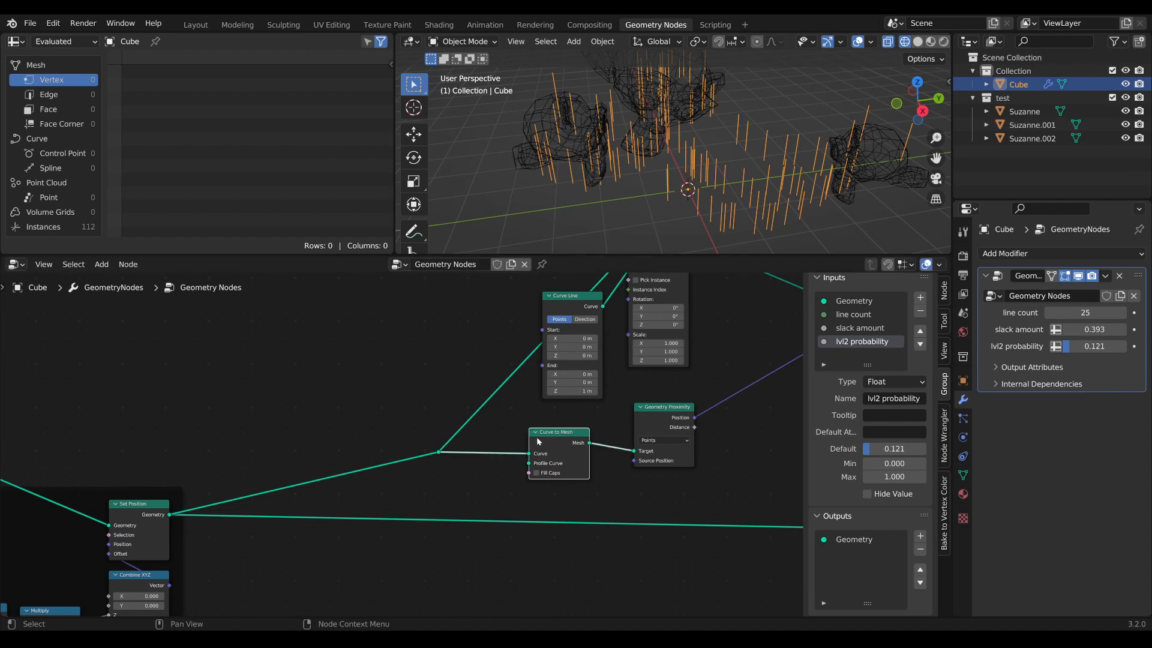
pyautogui.moveTo(558, 439); pyautogui.dragTo(572, 439)
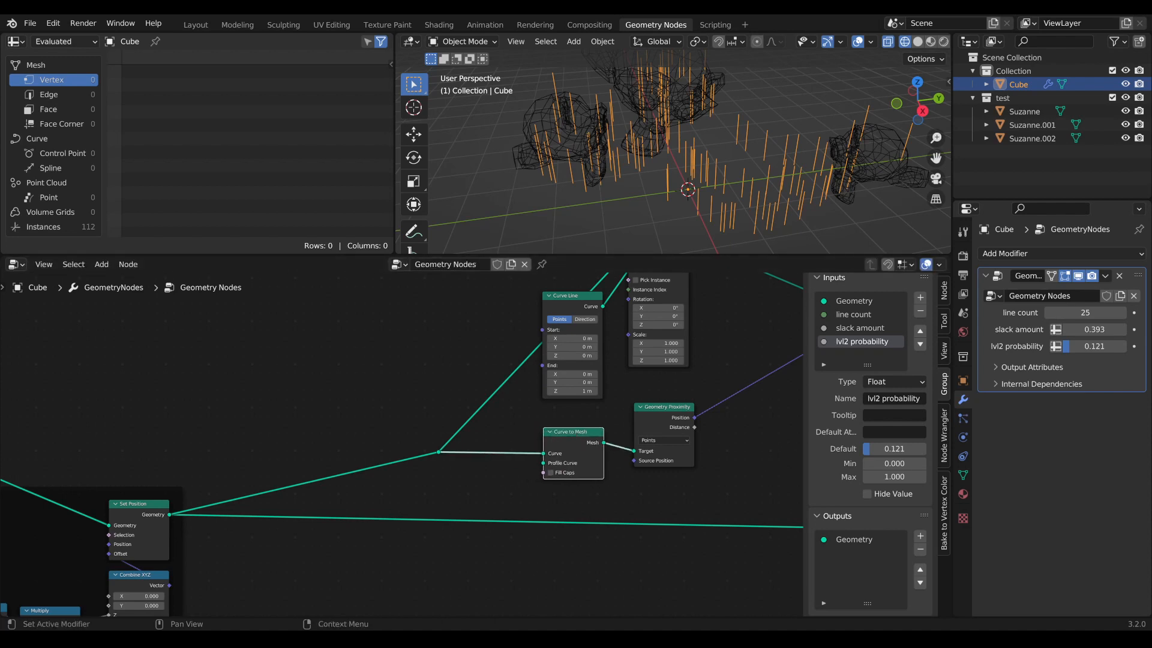
# Reposition the Geometry Proximity node and insert a Realize Instances node between Instance on Points and Set Position.
pyautogui.press('Home')
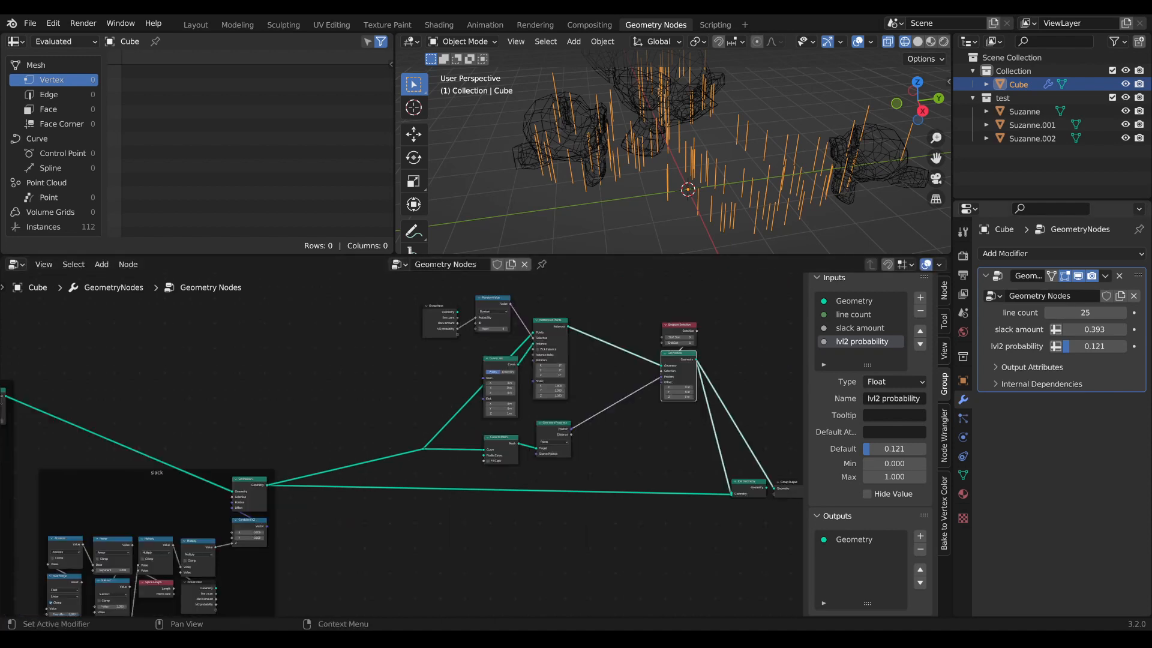
pyautogui.scroll(3, 514, 459)
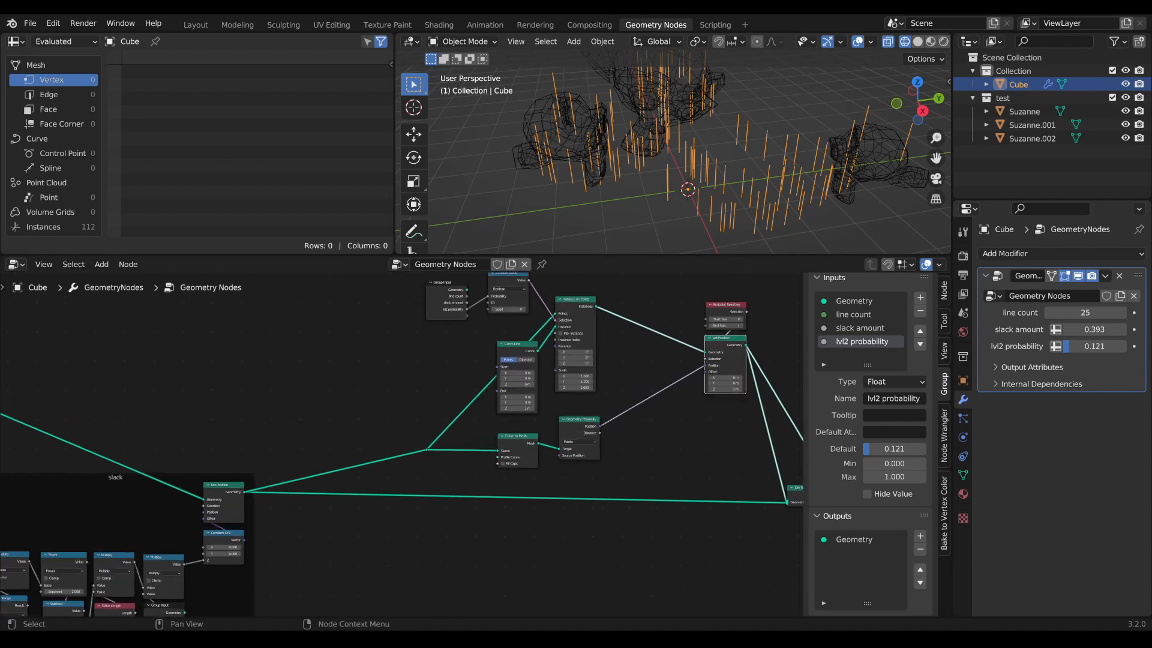
pyautogui.moveTo(514, 459); pyautogui.dragTo(503, 473)
pyautogui.moveTo(525, 408); pyautogui.dragTo(504, 464, button='middle')
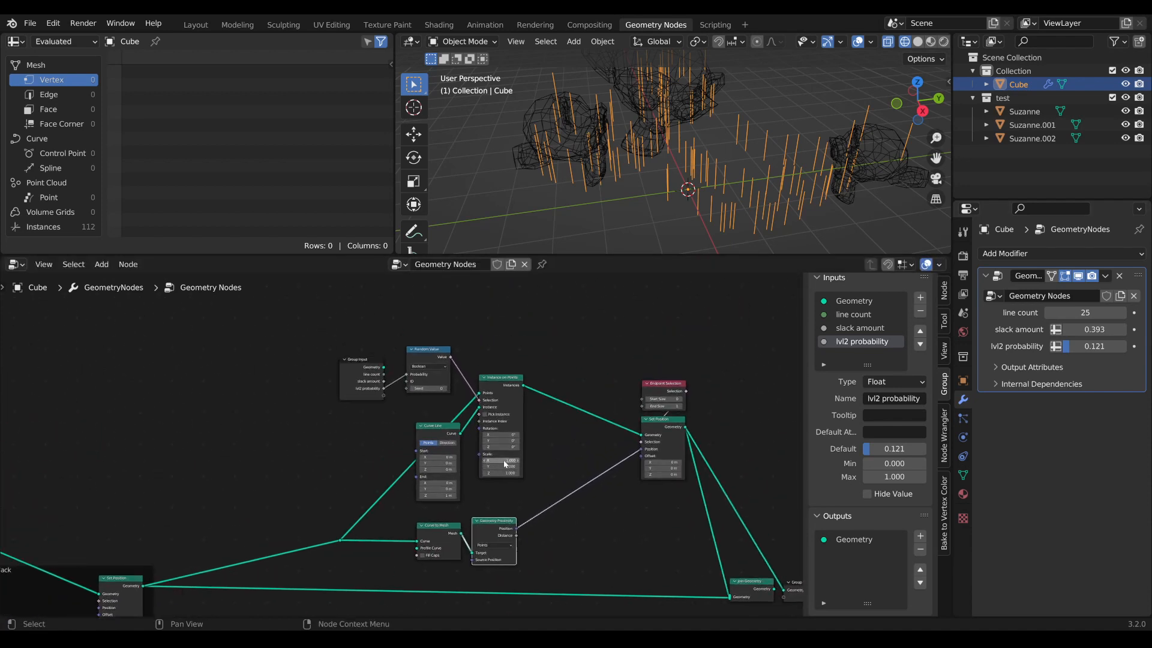
pyautogui.press('F3')
pyautogui.write('rea')
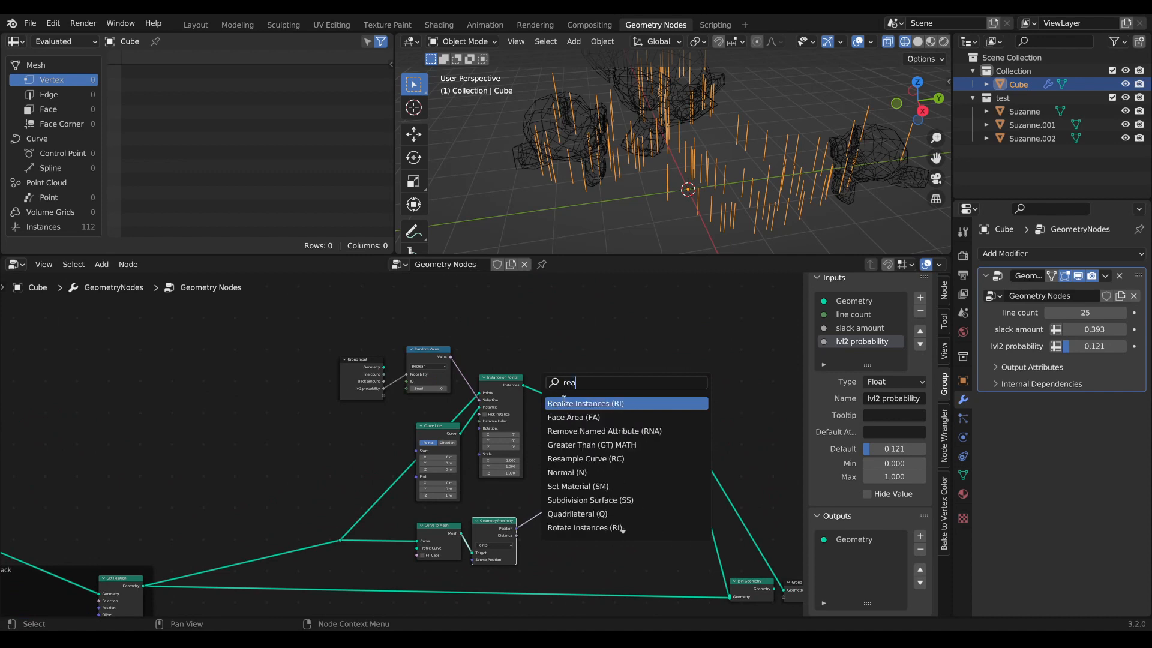
pyautogui.click(564, 402)
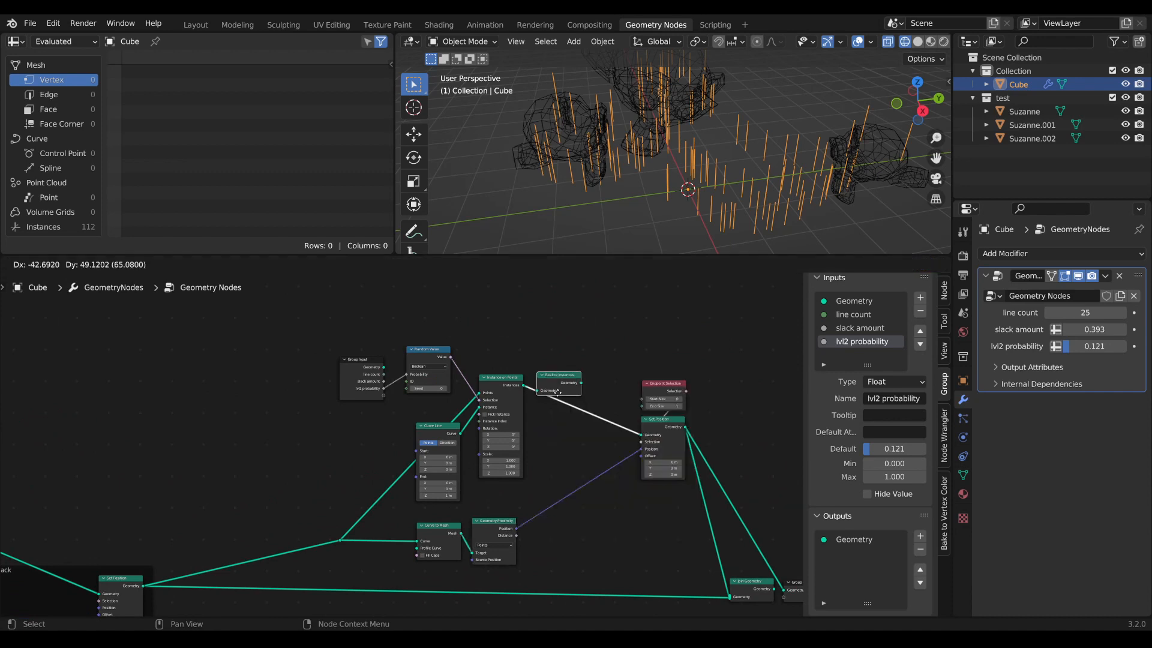
pyautogui.click(563, 400)
pyautogui.moveTo(565, 382); pyautogui.dragTo(566, 381)
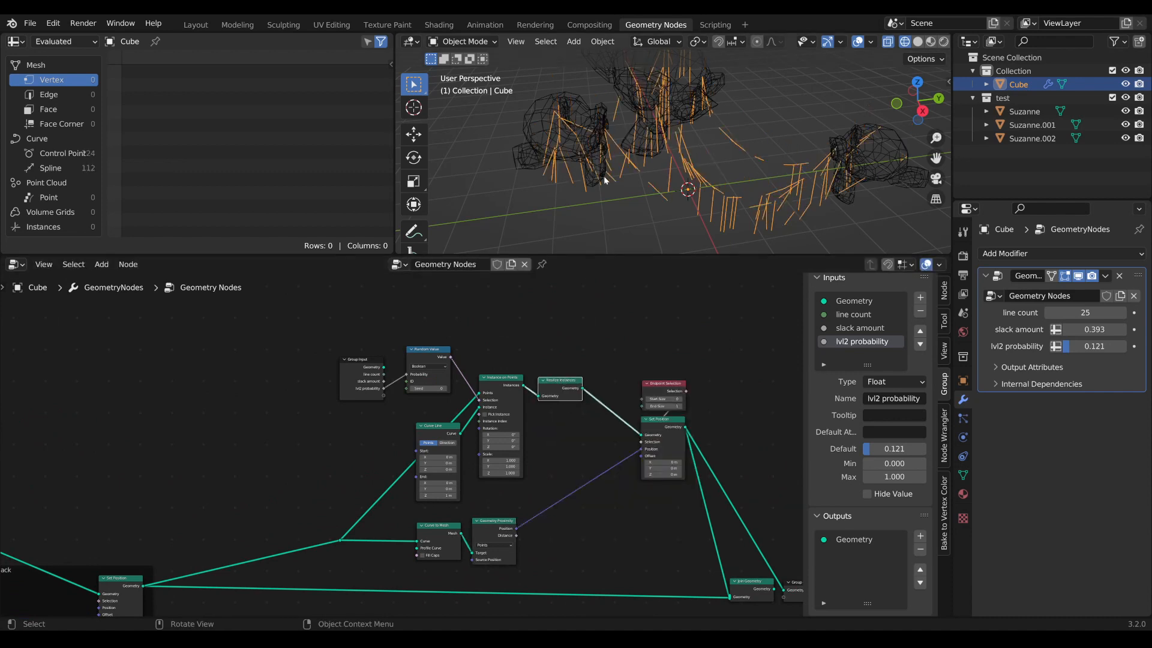
# Route Join Geometry to the Group Output, move the Group Output beside it, and inspect the combined cables in the viewport.
pyautogui.scroll(-1, 604, 180)
pyautogui.scroll(-1, 616, 505)
pyautogui.moveTo(616, 505); pyautogui.dragTo(486, 461, button='middle')
pyautogui.keyDown('ctrl'); pyautogui.keyDown('shift'); pyautogui.click(613, 534); pyautogui.keyUp('shift'); pyautogui.keyUp('ctrl')
pyautogui.moveTo(715, 566); pyautogui.dragTo(643, 534)
pyautogui.moveTo(729, 158); pyautogui.dragTo(758, 197, button='middle')
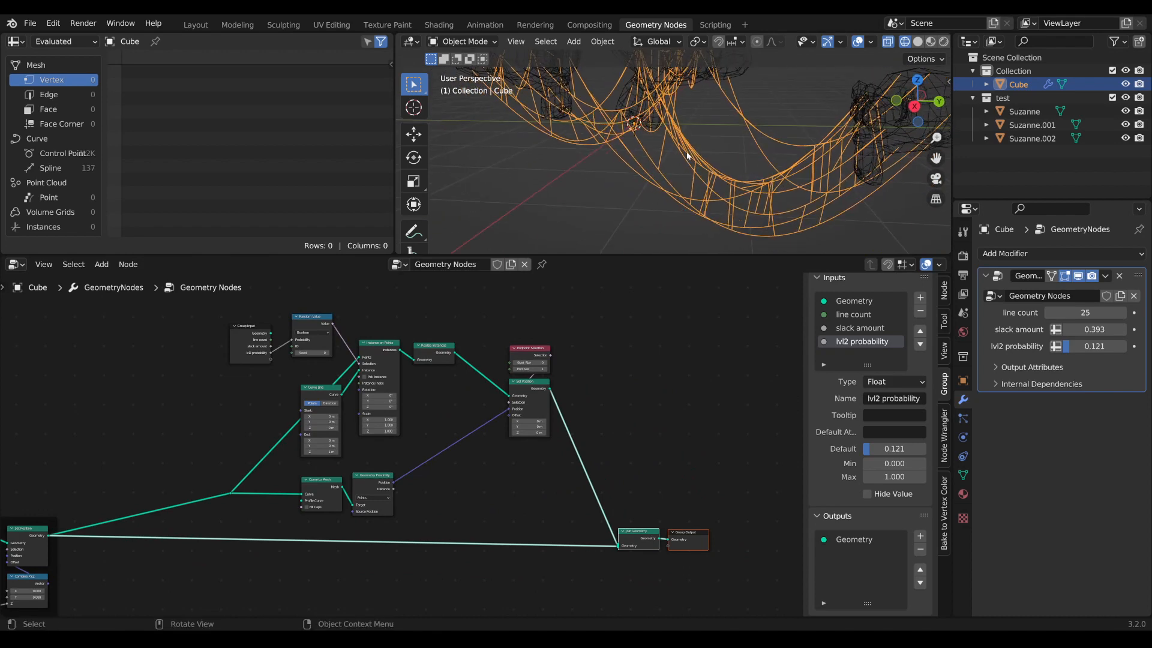
pyautogui.moveTo(688, 156); pyautogui.dragTo(774, 205, button='middle')
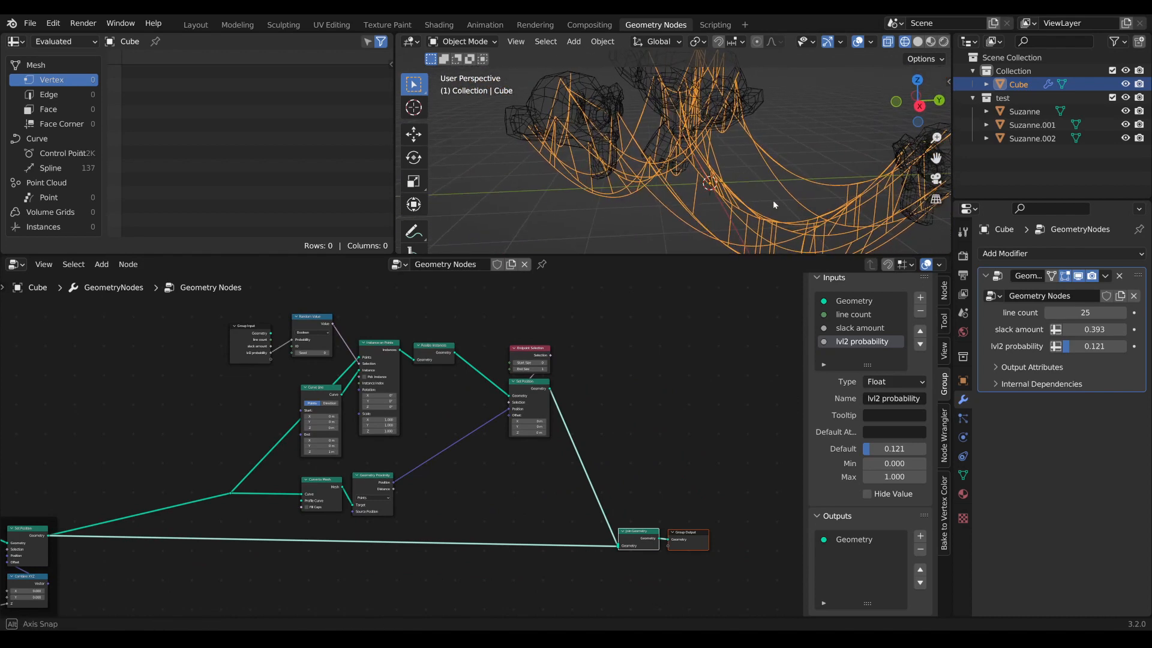
# Preview the Instance on Points output through the Group Output and inspect the vertical lines in the viewport.
pyautogui.moveTo(567, 391); pyautogui.dragTo(697, 381, button='middle')
pyautogui.moveTo(577, 380); pyautogui.dragTo(572, 432, button='middle')
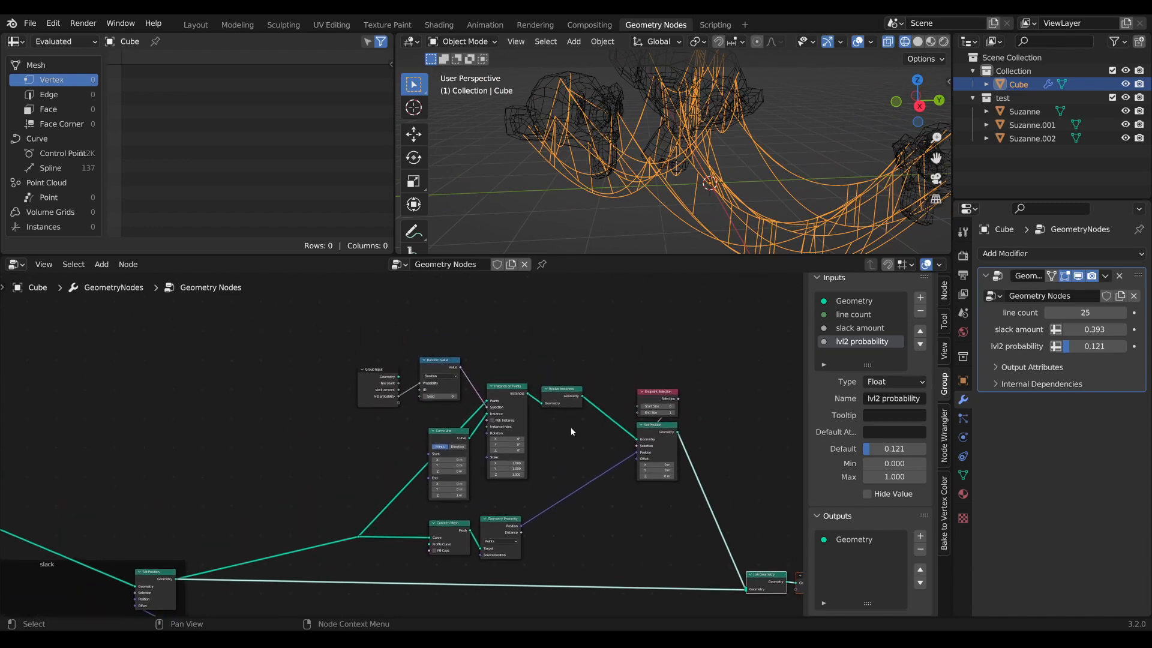
pyautogui.keyDown('ctrl'); pyautogui.keyDown('shift'); pyautogui.click(510, 391); pyautogui.keyUp('shift'); pyautogui.keyUp('ctrl')
pyautogui.scroll(-3, 763, 154)
pyautogui.moveTo(763, 154)
pyautogui.mouseDown(button='middle')
pyautogui.moveTo(799, 191)
pyautogui.moveTo(742, 162)
pyautogui.mouseUp(button='middle')
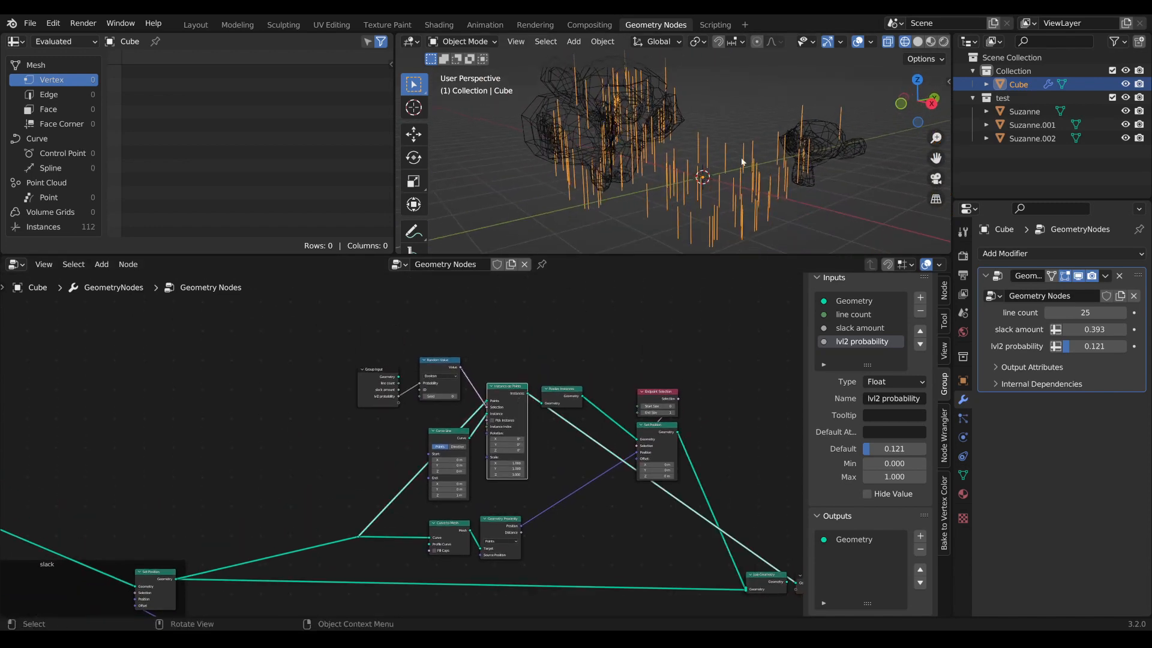
# Nudge the Curve Line node and add a Random Value node in the free space beside it.
pyautogui.scroll(-2, 684, 189)
pyautogui.scroll(-1, 497, 435)
pyautogui.moveTo(498, 436); pyautogui.dragTo(594, 400, button='middle')
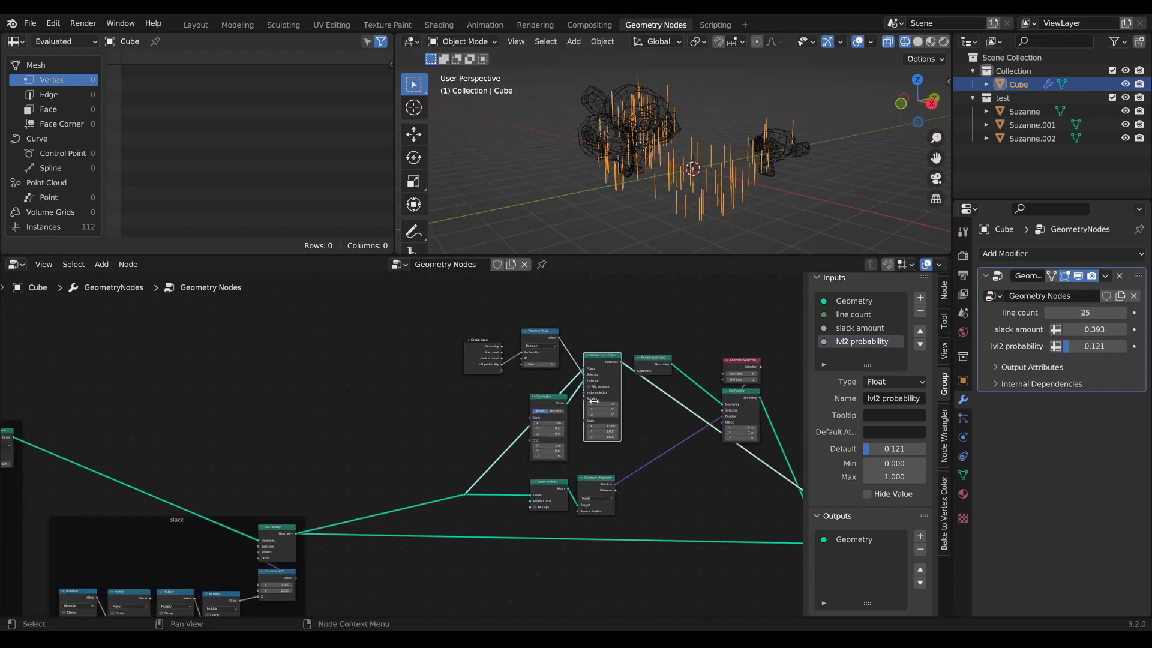
pyautogui.moveTo(544, 406); pyautogui.dragTo(533, 389)
pyautogui.scroll(3, 533, 389)
pyautogui.moveTo(429, 423); pyautogui.dragTo(408, 435, button='middle')
pyautogui.press('Tab')
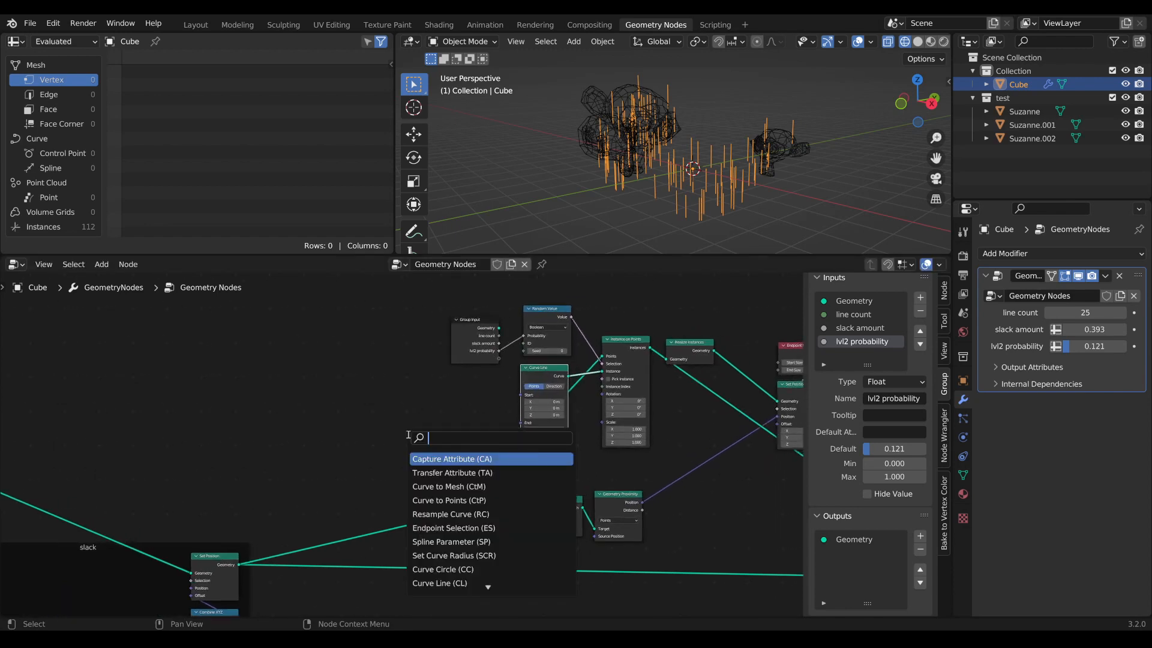
pyautogui.write('ream')
pyautogui.press('BackSpace')
pyautogui.press('BackSpace')
pyautogui.press('BackSpace')
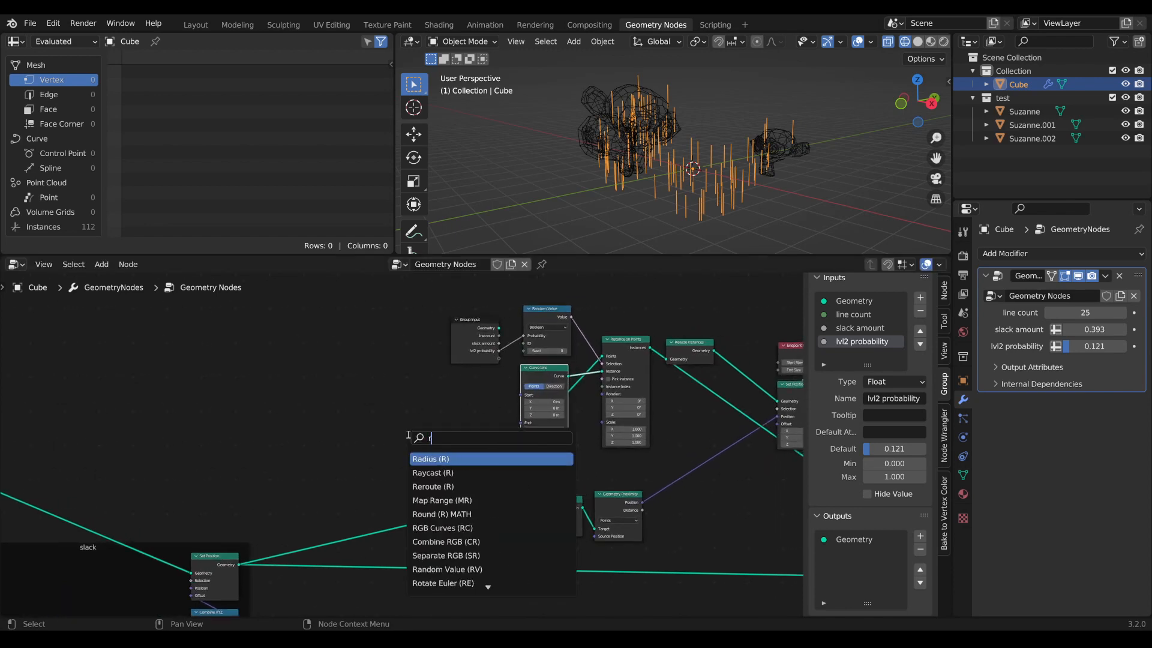
pyautogui.write('and')
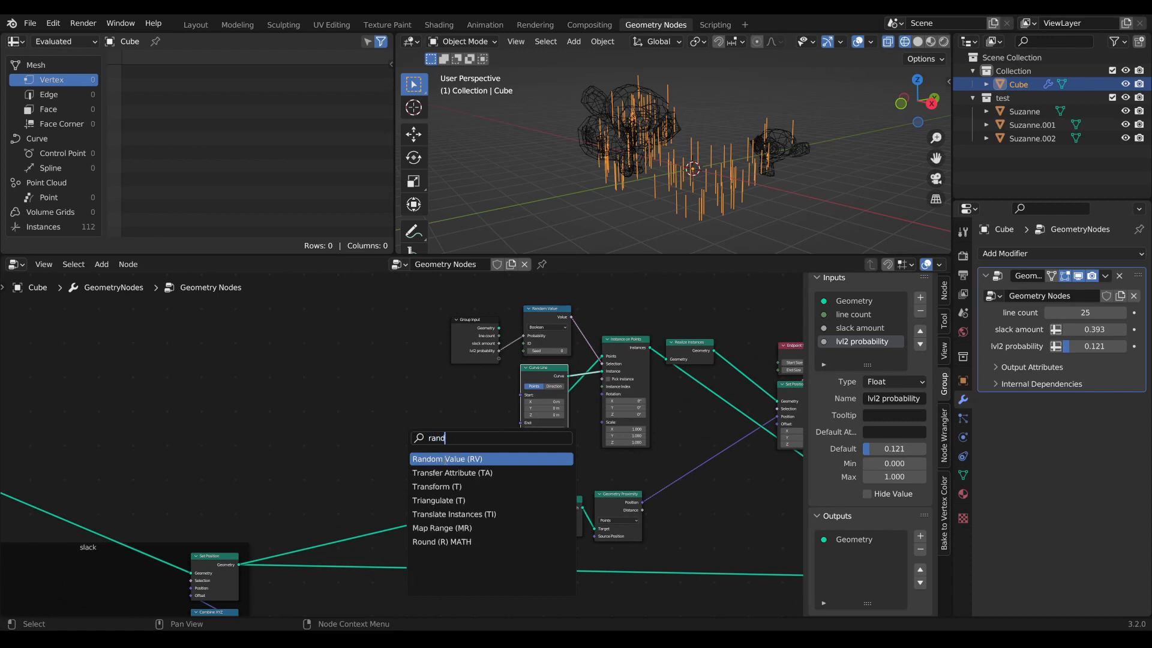
pyautogui.click(445, 461)
pyautogui.click(416, 413)
# Set the new Random Value node to Vector type with all three Max components at tau.
pyautogui.scroll(3, 419, 416)
pyautogui.click(422, 402)
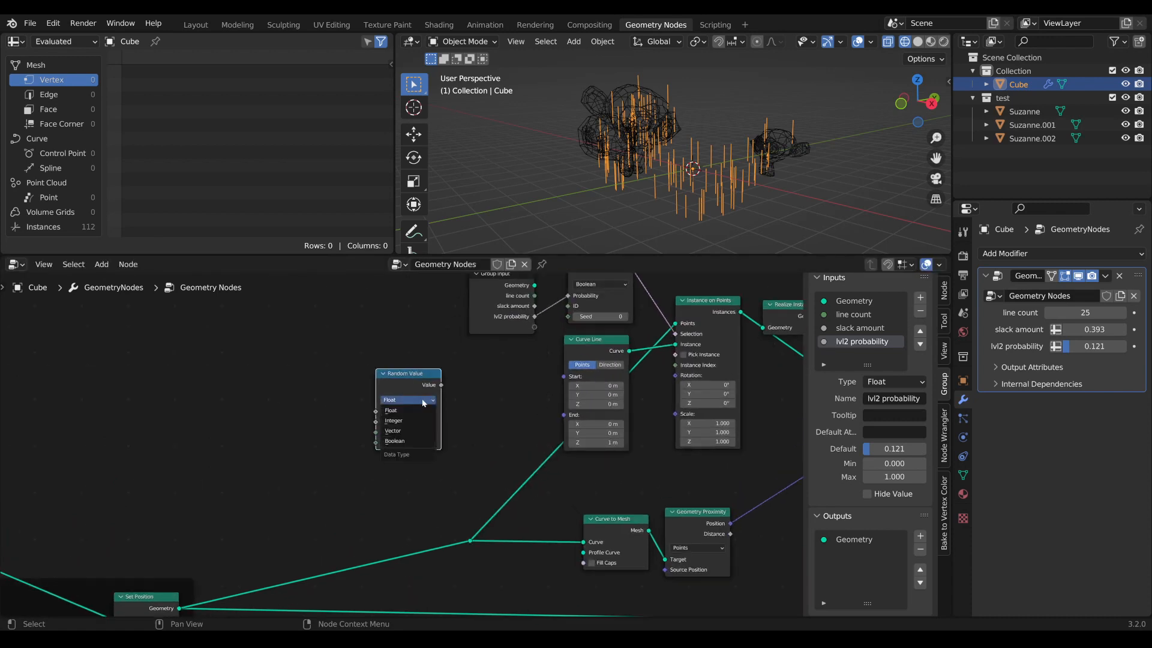
pyautogui.click(419, 431)
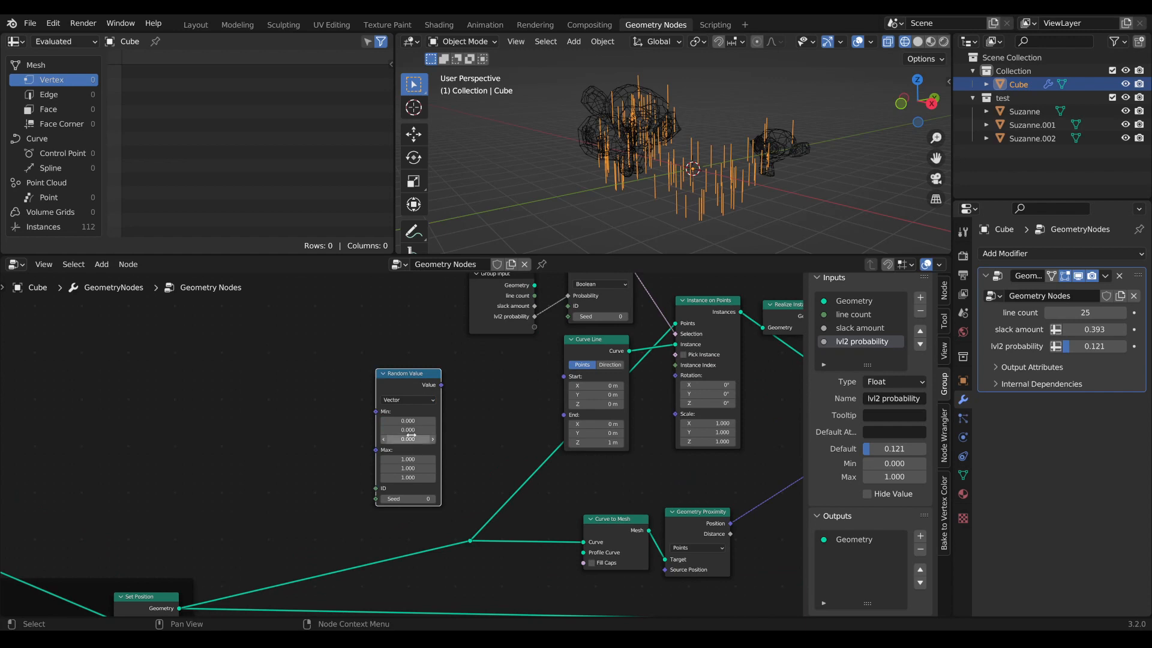
pyautogui.click(410, 458)
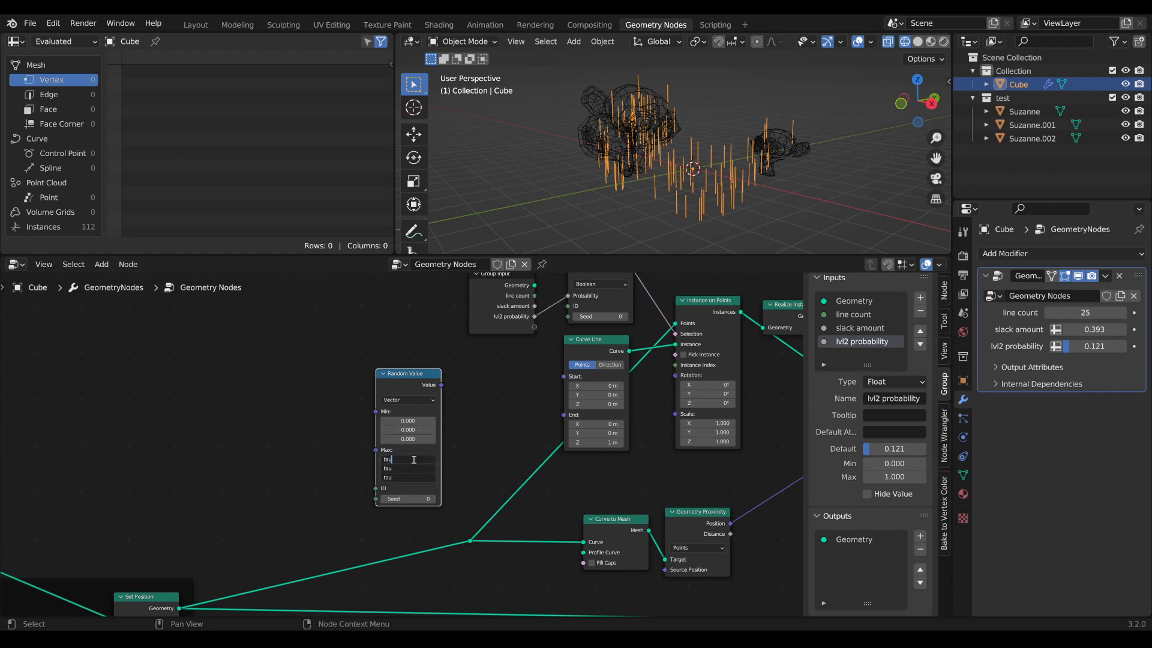
pyautogui.press('Return')
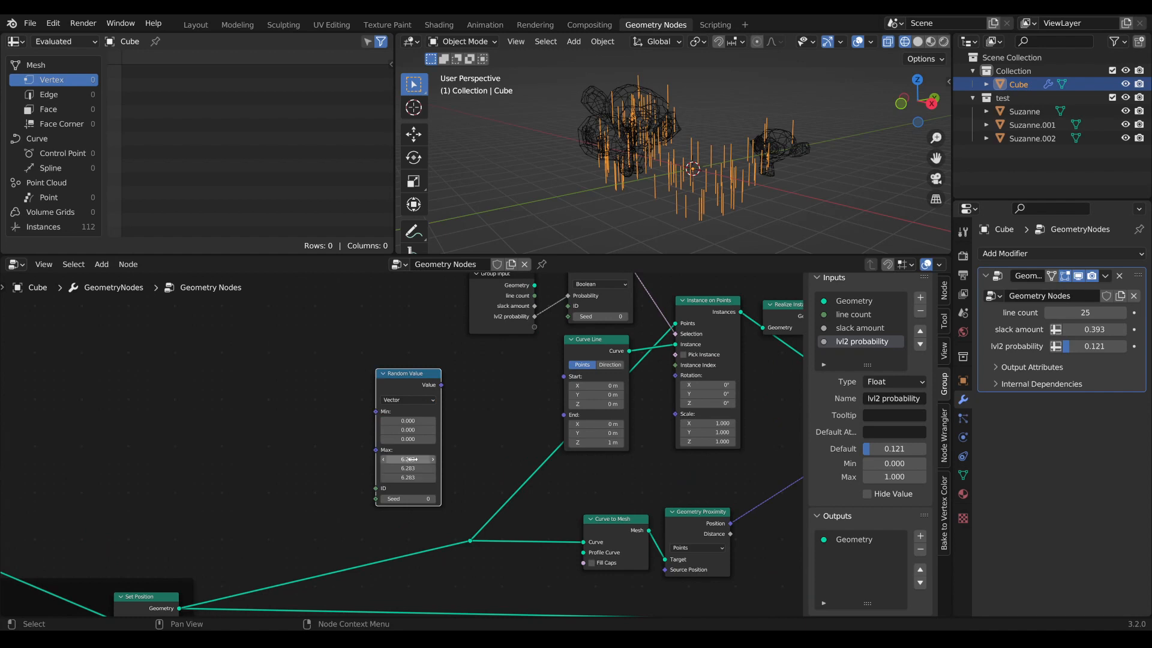
# Move the vector Random Value node closer and connect its Value to the Rotation input of Instance on Points.
pyautogui.moveTo(491, 375); pyautogui.dragTo(497, 367)
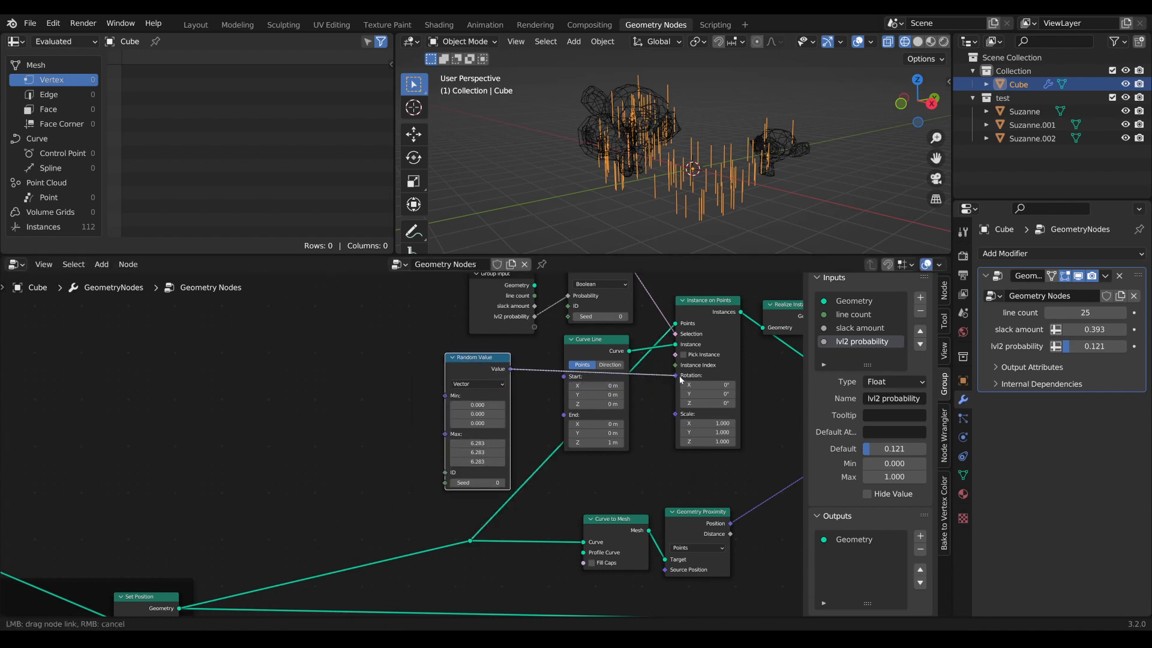
pyautogui.moveTo(682, 380); pyautogui.dragTo(677, 376)
pyautogui.moveTo(692, 91); pyautogui.dragTo(705, 198, button='middle')
# Stack the vector Random Value node under Curve Line and move the input nodes away from Instance on Points.
pyautogui.scroll(-4, 560, 361)
pyautogui.moveTo(450, 404); pyautogui.dragTo(515, 462)
pyautogui.moveTo(542, 307); pyautogui.dragTo(434, 454)
pyautogui.moveTo(512, 460); pyautogui.dragTo(414, 397)
# Route Join Geometry to the Group Output and inspect the randomly oriented second-level lines between the cables.
pyautogui.scroll(1, 621, 397)
pyautogui.moveTo(621, 396); pyautogui.dragTo(411, 360, button='middle')
pyautogui.keyDown('alt'); pyautogui.keyDown('shift'); pyautogui.click(627, 515); pyautogui.keyUp('shift'); pyautogui.keyUp('alt')
pyautogui.moveTo(712, 113); pyautogui.dragTo(732, 136, button='middle')
pyautogui.scroll(2, 731, 135)
pyautogui.scroll(-2, 534, 462)
pyautogui.moveTo(429, 364); pyautogui.dragTo(511, 431, button='middle')
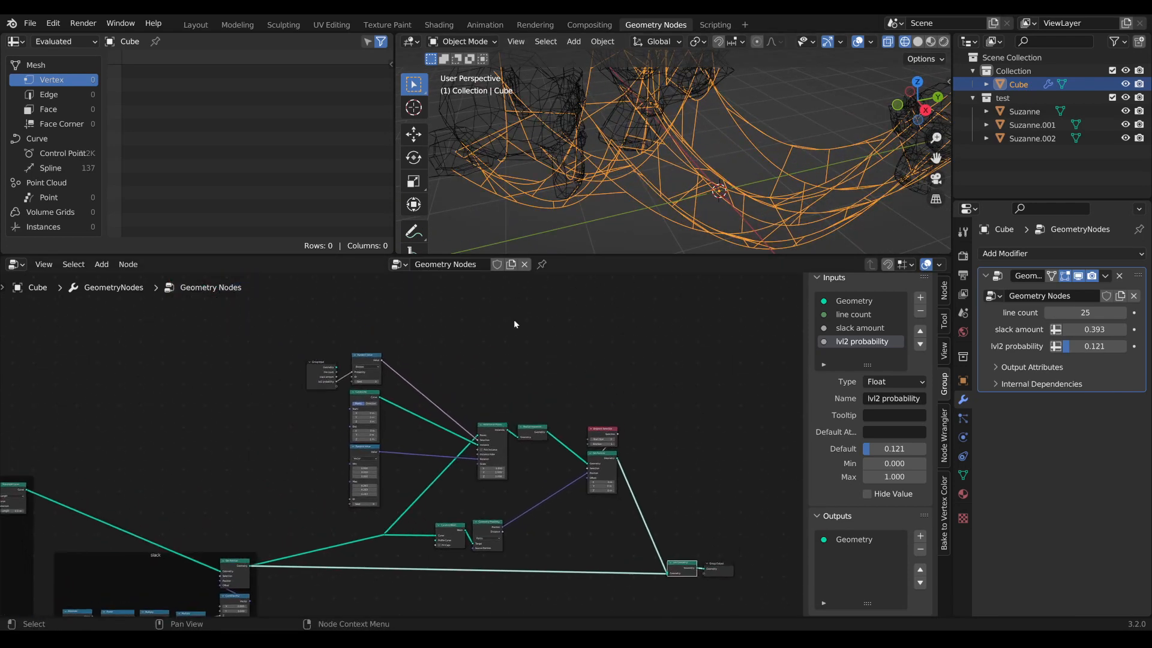
pyautogui.moveTo(547, 157); pyautogui.dragTo(539, 160, button='middle')
pyautogui.scroll(1, 539, 160)
pyautogui.scroll(-2, 547, 404)
pyautogui.scroll(2, 548, 405)
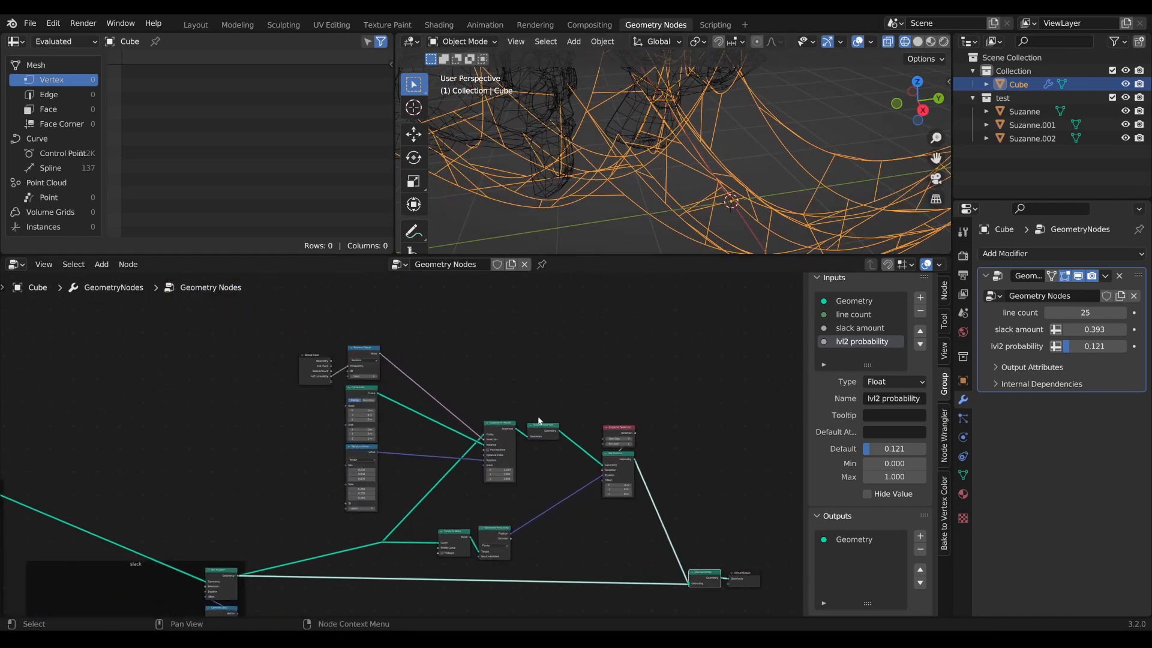
# Tidy the node layout around Instance on Points, Realize Instances, Geometry Proximity, and Set Position with Endpoint Selection.
pyautogui.moveTo(498, 429); pyautogui.dragTo(445, 404)
pyautogui.scroll(2, 506, 213)
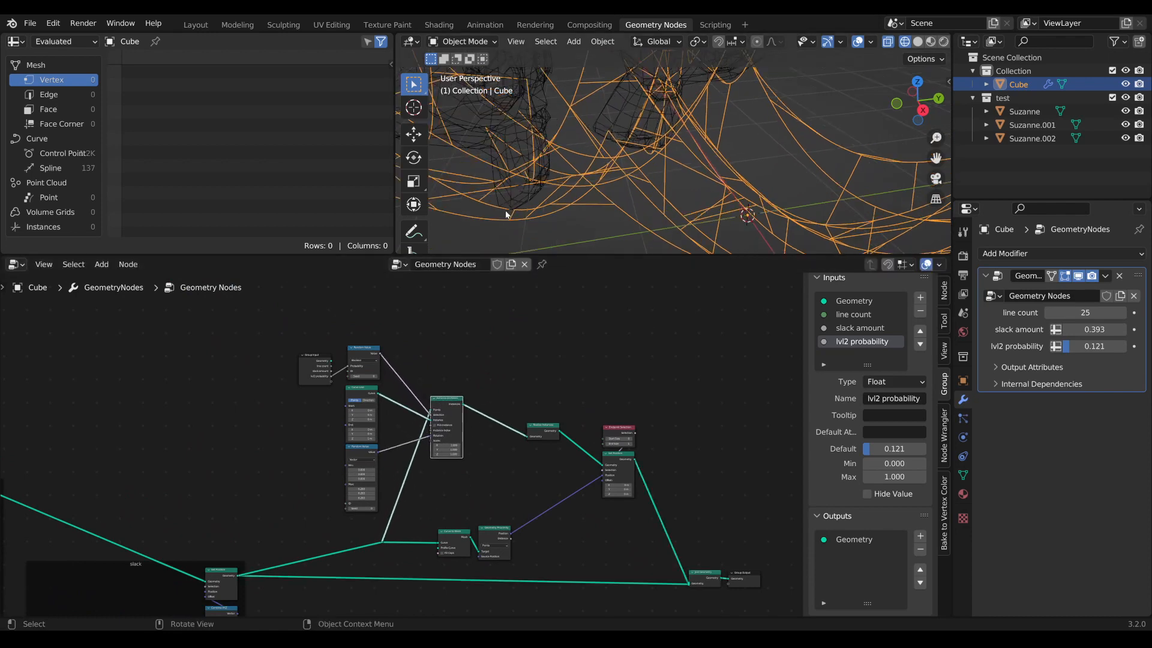
pyautogui.keyDown('shift'); pyautogui.moveTo(506, 212); pyautogui.dragTo(722, 162, button='middle'); pyautogui.keyUp('shift')
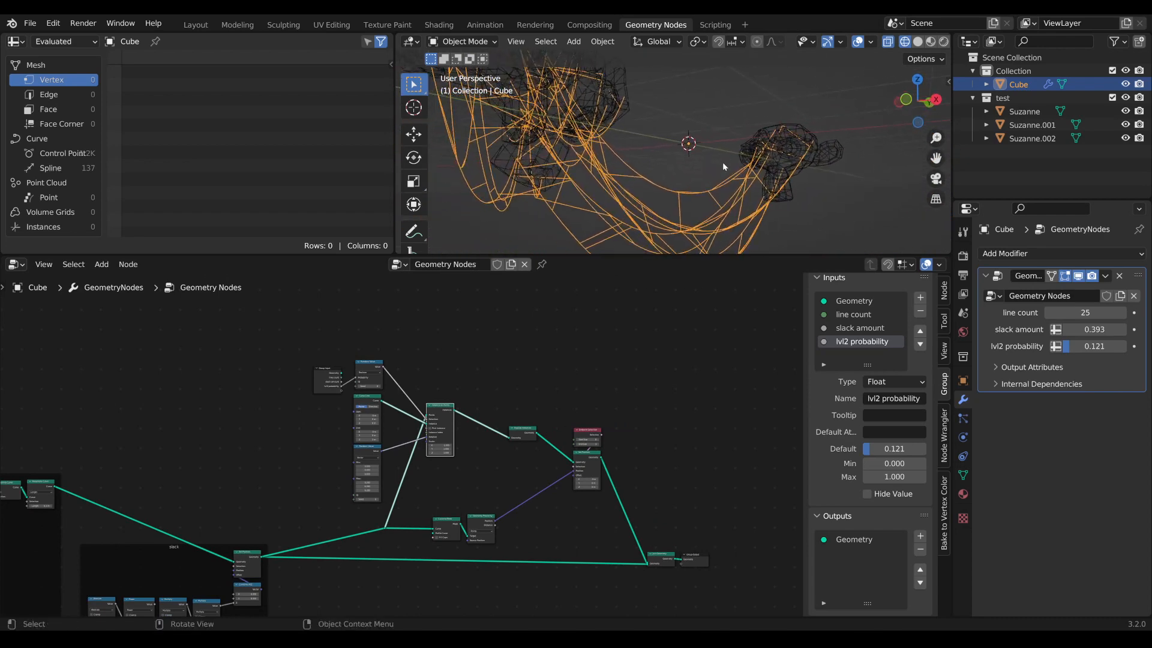
pyautogui.scroll(3, 622, 178)
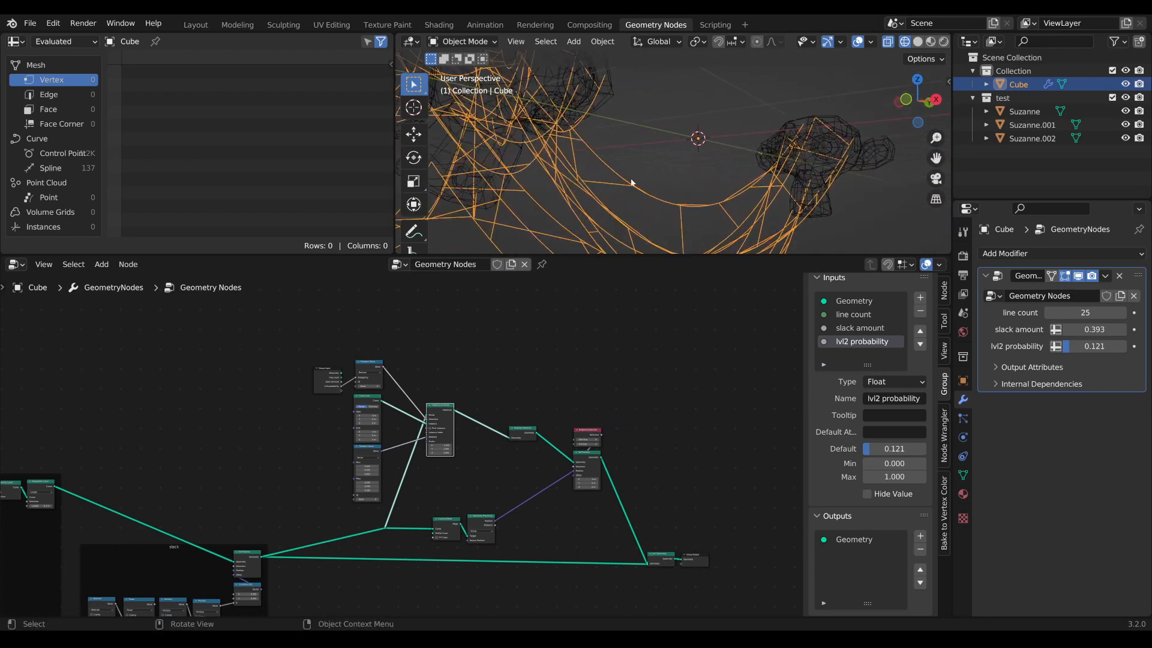
pyautogui.moveTo(594, 154); pyautogui.dragTo(512, 413, button='middle')
pyautogui.scroll(-3, 601, 341)
pyautogui.moveTo(557, 400); pyautogui.dragTo(535, 400)
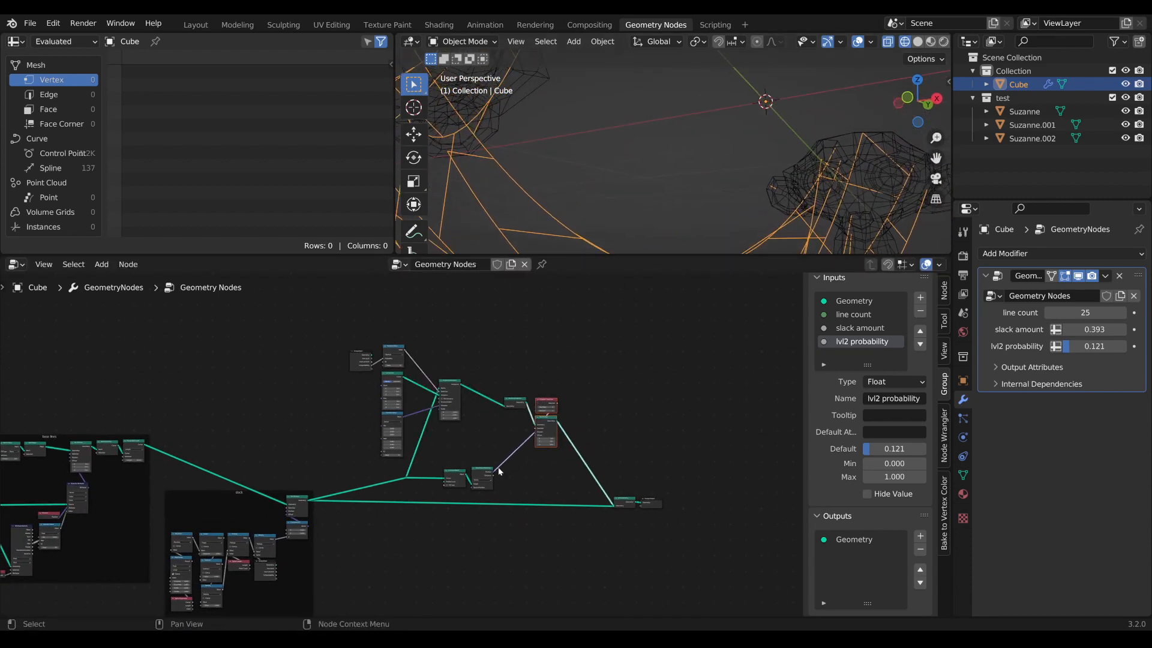
pyautogui.moveTo(502, 463); pyautogui.dragTo(459, 460)
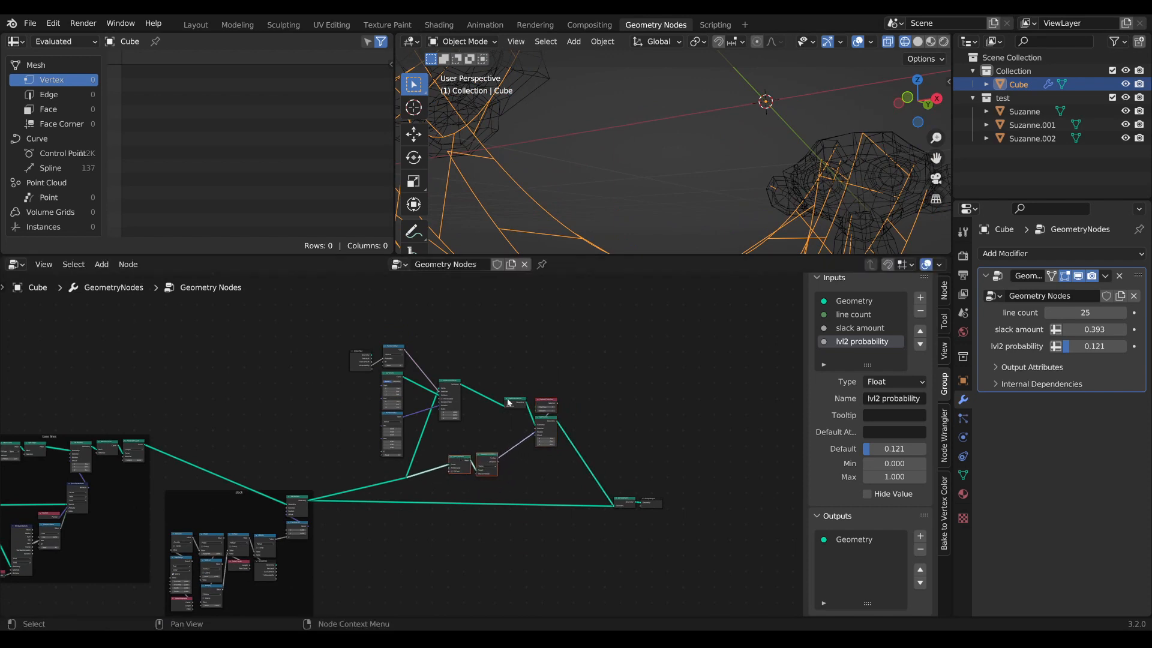
pyautogui.moveTo(509, 402); pyautogui.dragTo(560, 456)
pyautogui.moveTo(547, 405); pyautogui.dragTo(522, 398)
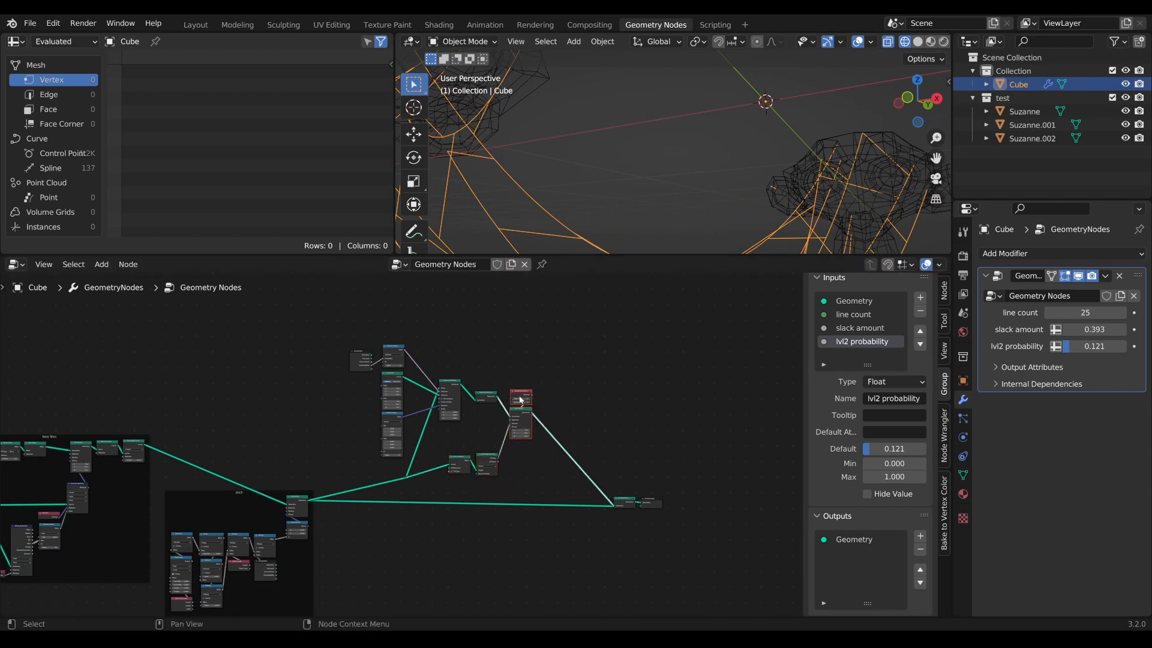
# Duplicate the slack frame with all its nodes and place the copy below Join Geometry.
pyautogui.moveTo(502, 462); pyautogui.dragTo(560, 387, button='middle')
pyautogui.moveTo(398, 574); pyautogui.dragTo(222, 408)
pyautogui.hotkey('shift', 'd')
pyautogui.click(522, 463)
pyautogui.moveTo(522, 463); pyautogui.dragTo(414, 424, button='middle')
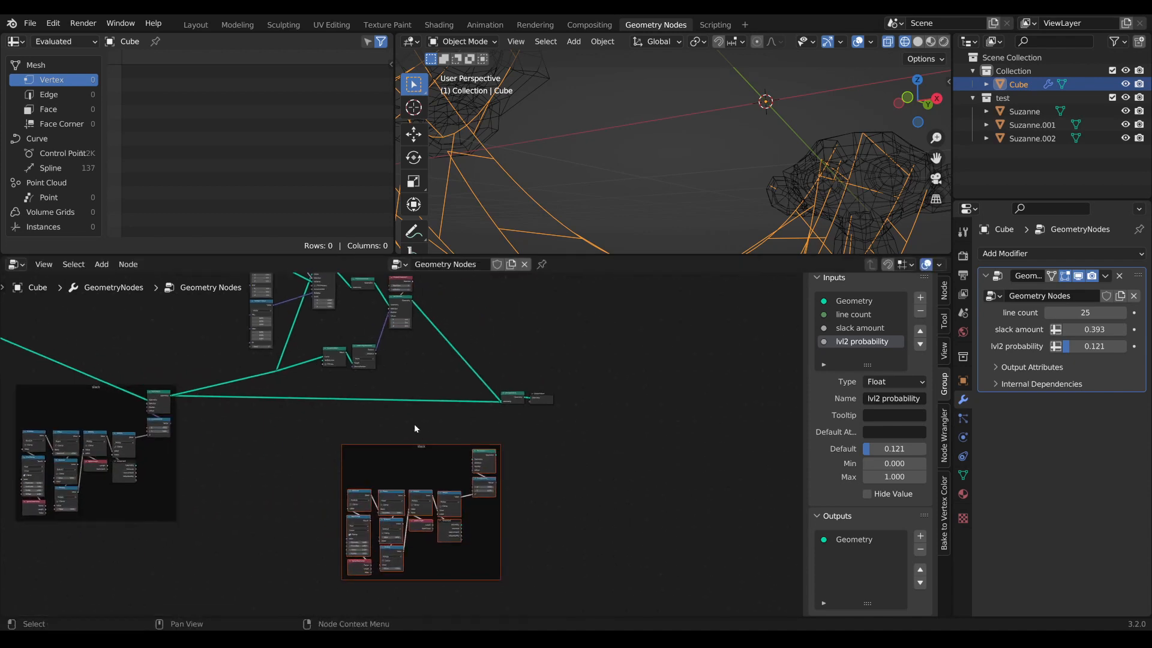
# Reposition the duplicated slack frame and route the second-level lines only through its Set Position into Join Geometry.
pyautogui.scroll(3, 622, 419)
pyautogui.moveTo(622, 418); pyautogui.dragTo(568, 485, button='middle')
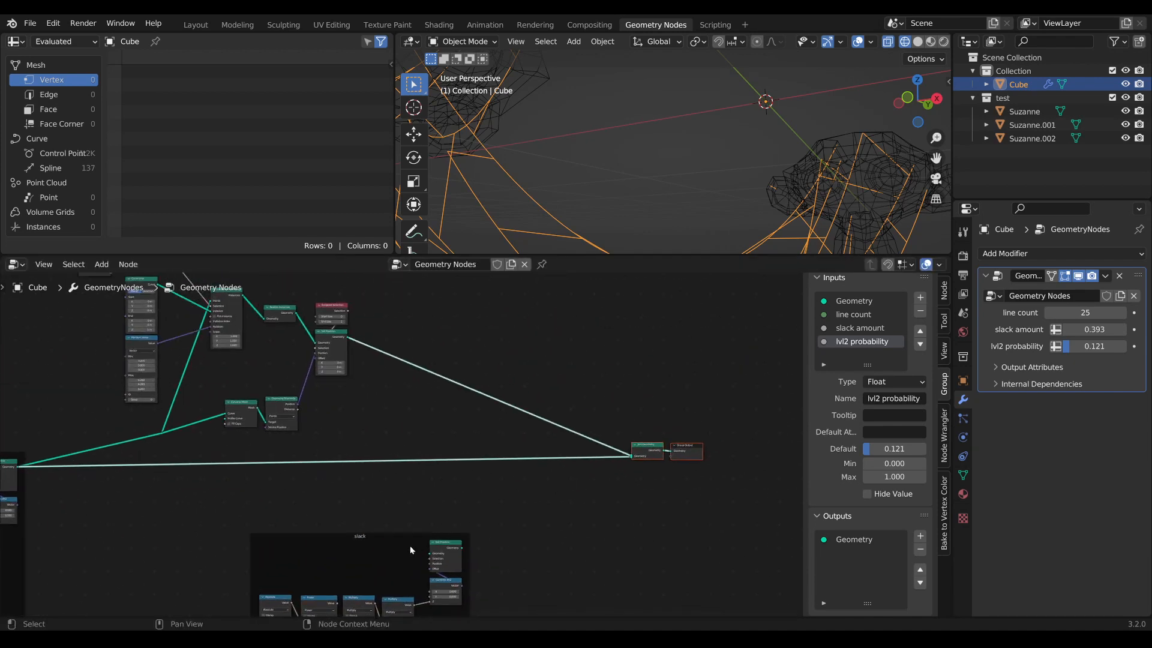
pyautogui.moveTo(414, 537); pyautogui.dragTo(496, 505)
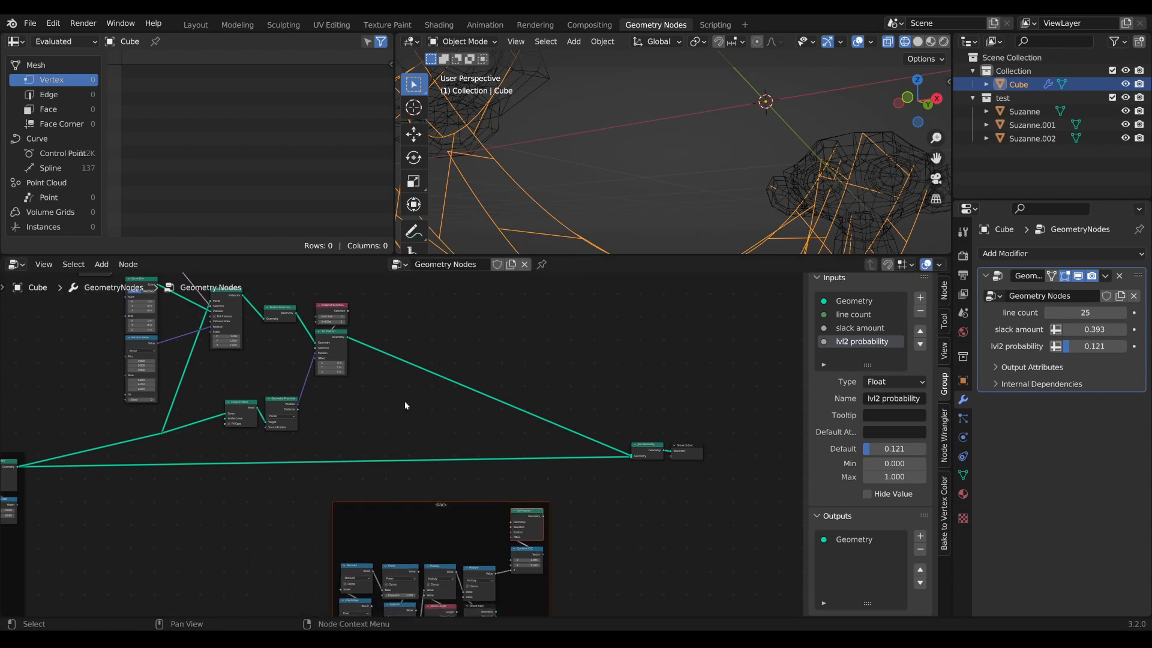
pyautogui.moveTo(346, 341); pyautogui.dragTo(631, 456)
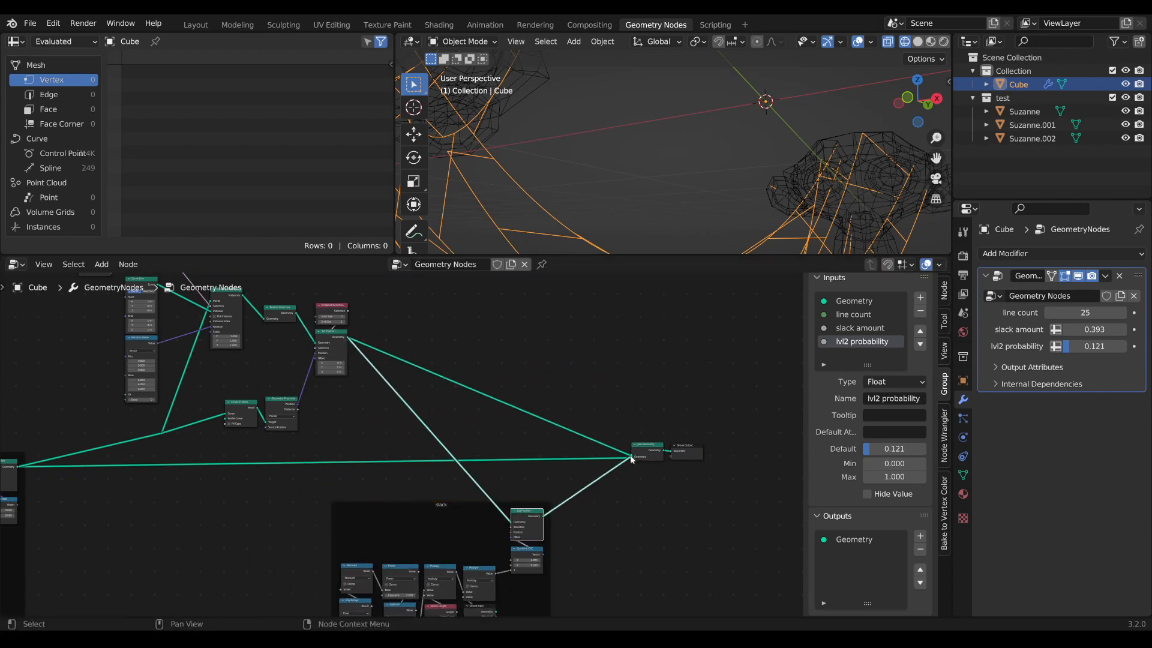
pyautogui.keyDown('ctrl'); pyautogui.moveTo(516, 366); pyautogui.dragTo(517, 363, button='right'); pyautogui.keyUp('ctrl')
# Insert a Resample Curve node before the Set Position in the duplicated slack frame.
pyautogui.scroll(-2, 517, 362)
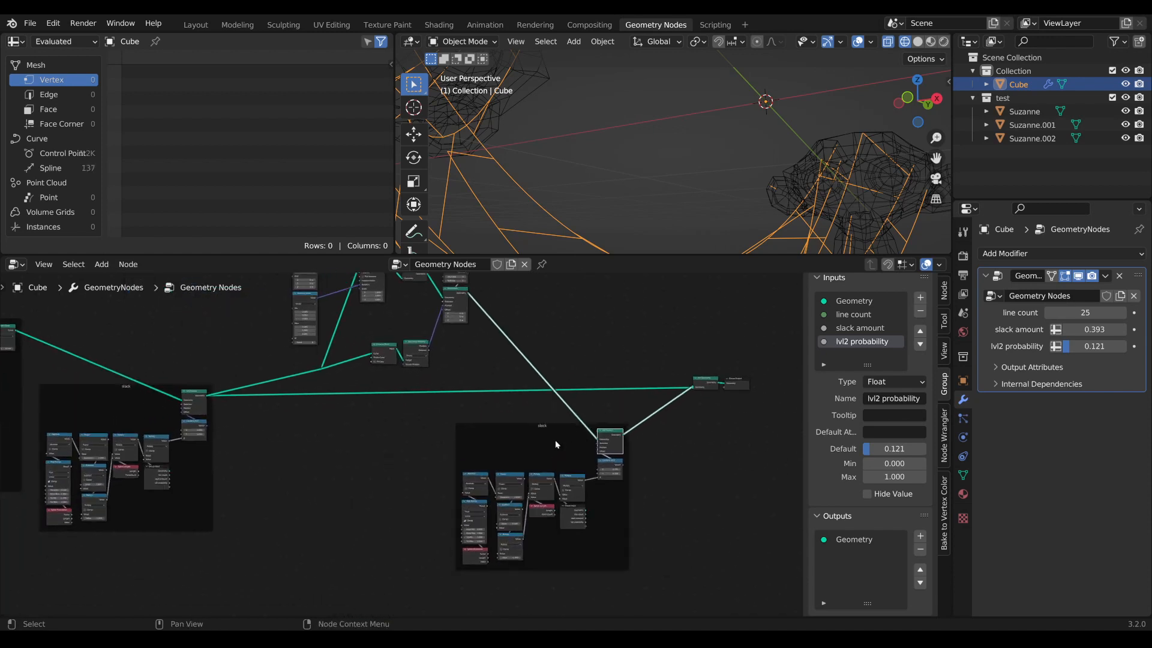
pyautogui.scroll(1, 556, 441)
pyautogui.moveTo(555, 440); pyautogui.dragTo(502, 508, button='middle')
pyautogui.scroll(1, 502, 509)
pyautogui.hotkey('shift', 'a')
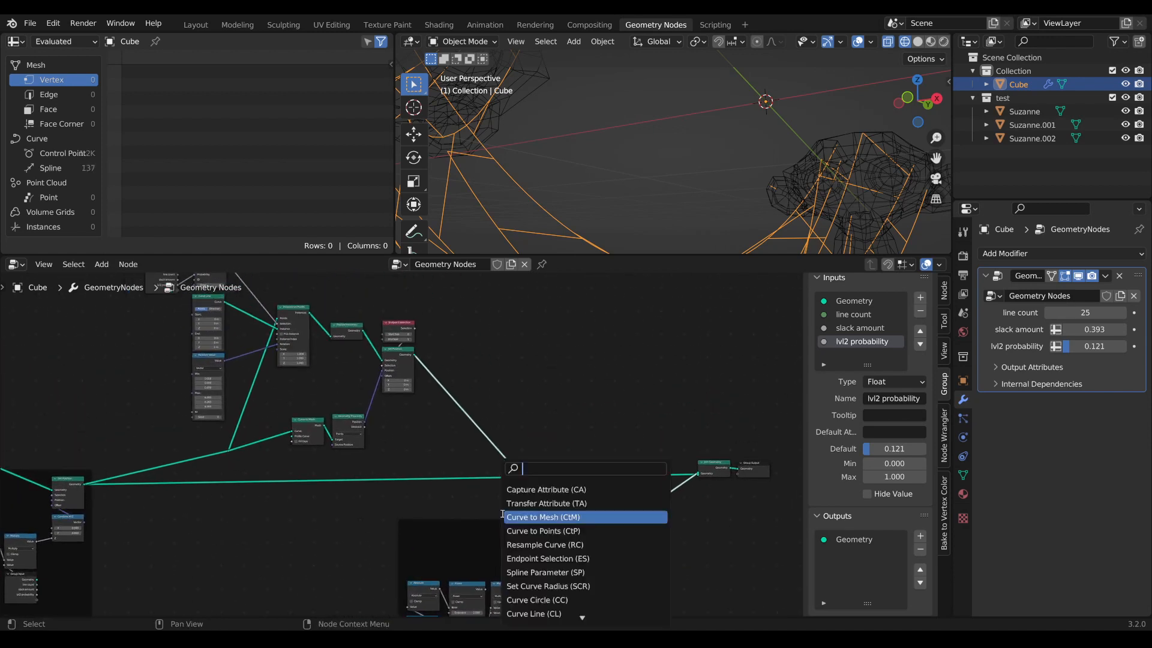
pyautogui.write('rea')
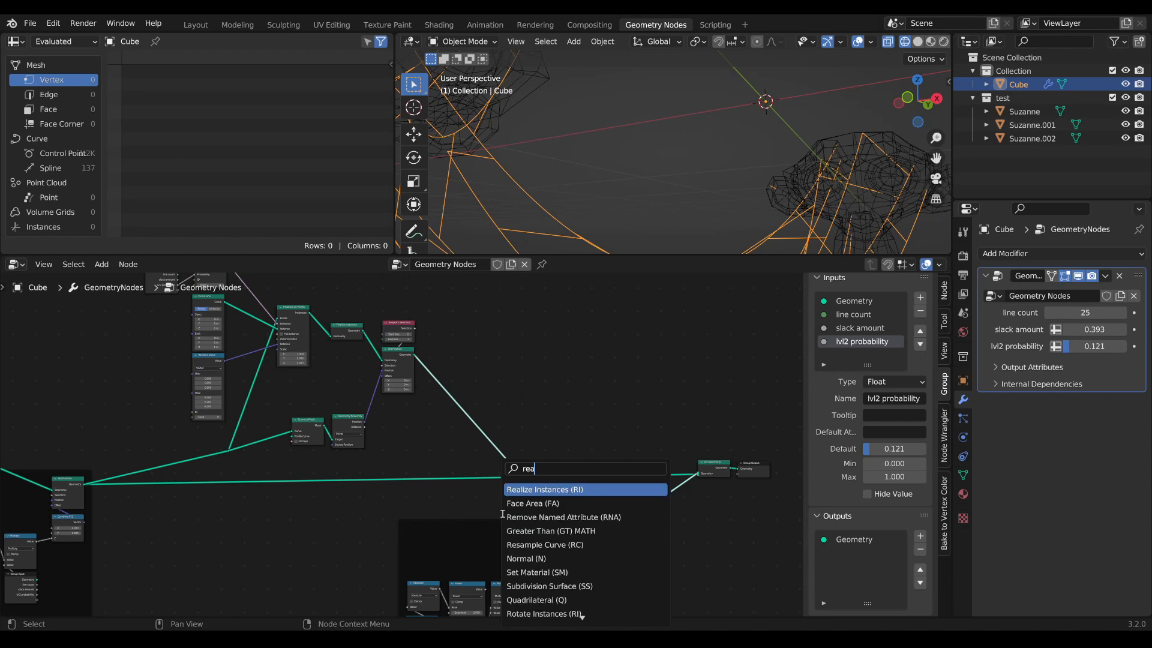
pyautogui.press('BackSpace')
pyautogui.write('s')
pyautogui.click(557, 484)
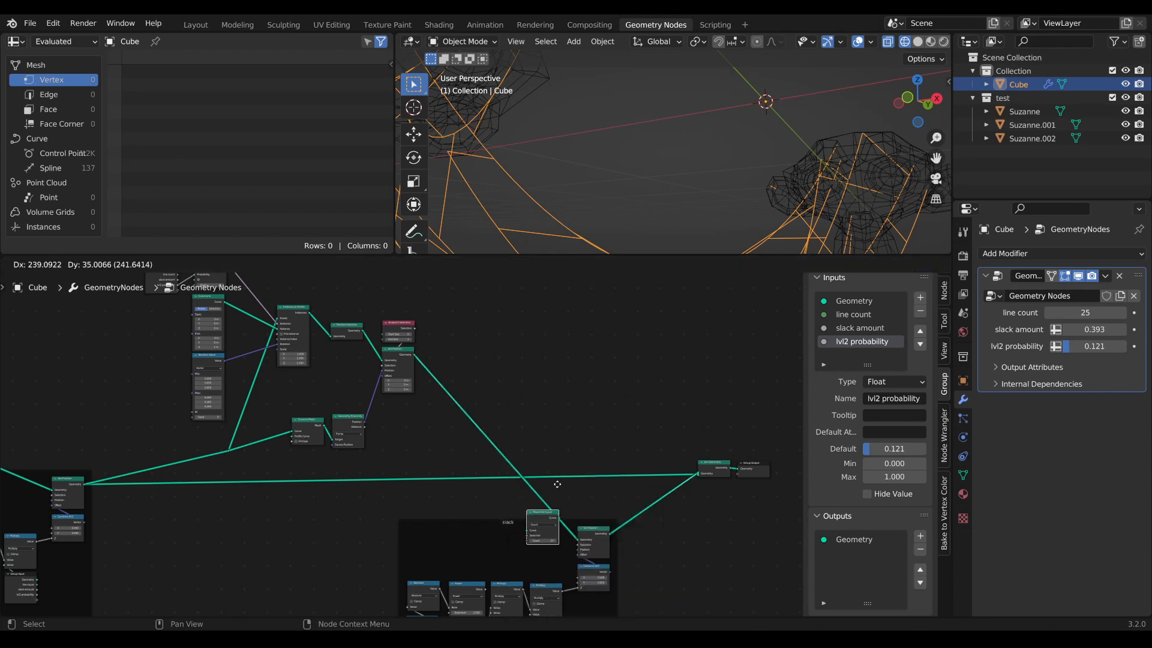
pyautogui.click(566, 480)
pyautogui.moveTo(556, 514); pyautogui.dragTo(558, 540)
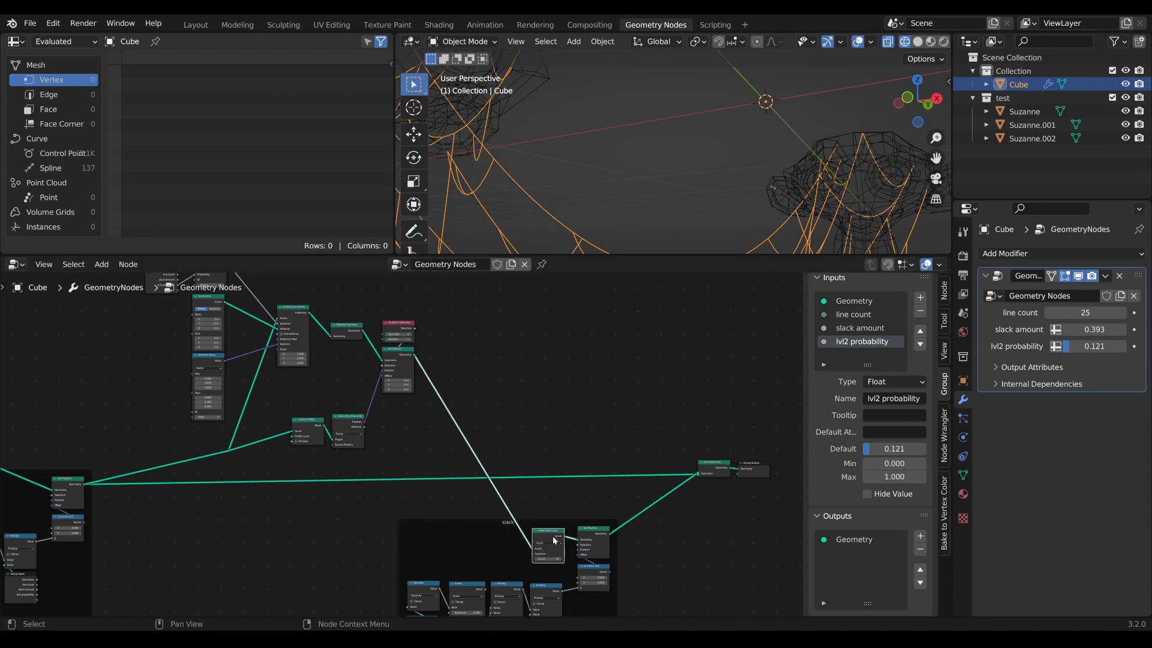
# Inspect the second-level cables in the viewport and the nodes feeding Instance on Points.
pyautogui.scroll(-1, 558, 528)
pyautogui.moveTo(553, 108); pyautogui.dragTo(656, 142, button='middle')
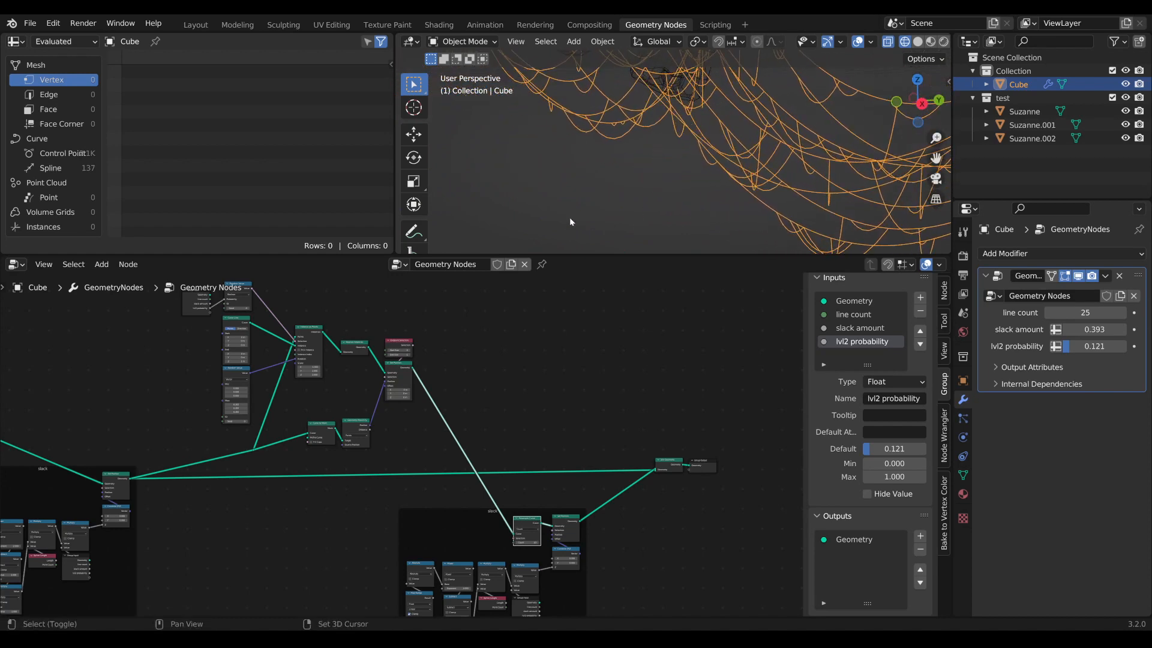
pyautogui.moveTo(570, 221); pyautogui.dragTo(696, 214, button='middle')
pyautogui.scroll(2, 477, 372)
pyautogui.moveTo(477, 373); pyautogui.dragTo(636, 467, button='middle')
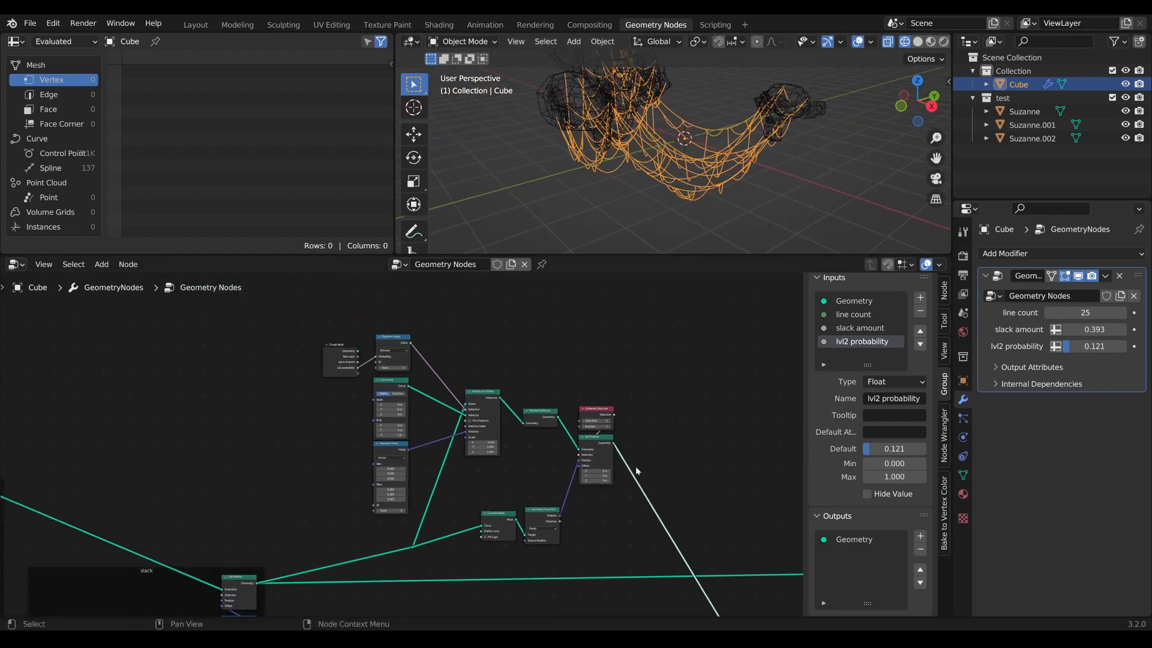
pyautogui.scroll(5, 606, 464)
pyautogui.moveTo(522, 453); pyautogui.dragTo(613, 462, button='middle')
pyautogui.scroll(3, 480, 441)
pyautogui.moveTo(447, 416); pyautogui.dragTo(538, 456, button='middle')
pyautogui.scroll(-2, 538, 456)
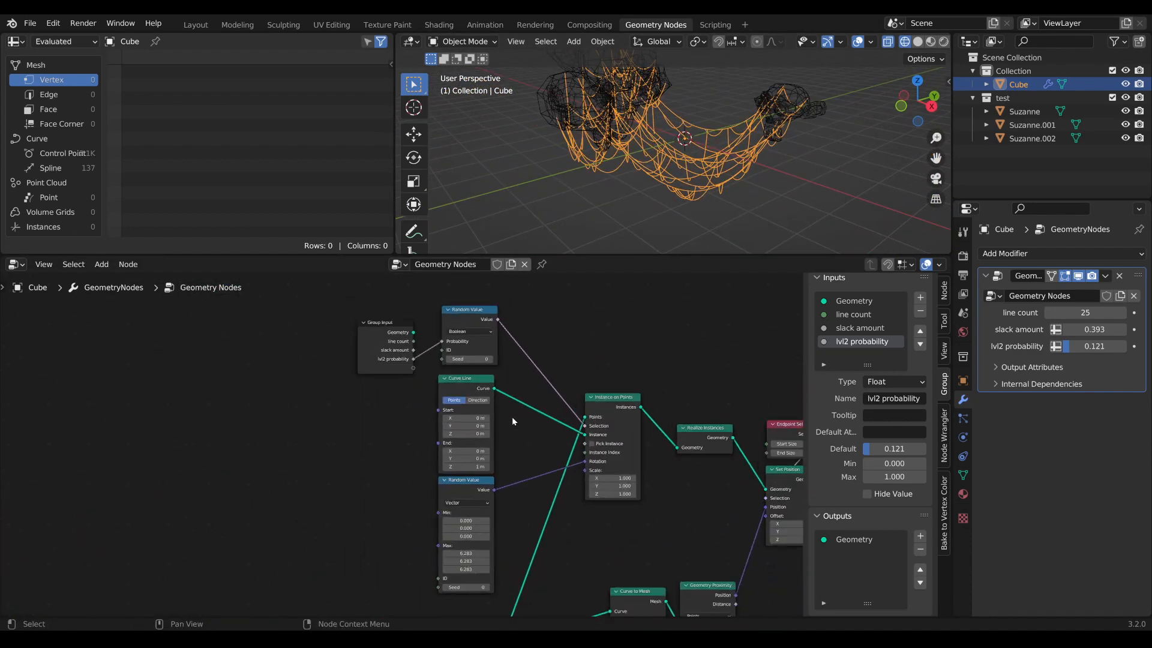
# Spread out the Group Input, Curve Line and both Random Value nodes, leaving more space before Instance on Points.
pyautogui.moveTo(513, 419); pyautogui.dragTo(378, 319)
pyautogui.press('g')
pyautogui.click(308, 289)
pyautogui.moveTo(461, 484); pyautogui.dragTo(374, 498)
pyautogui.moveTo(603, 402); pyautogui.dragTo(614, 370)
pyautogui.scroll(1, 575, 419)
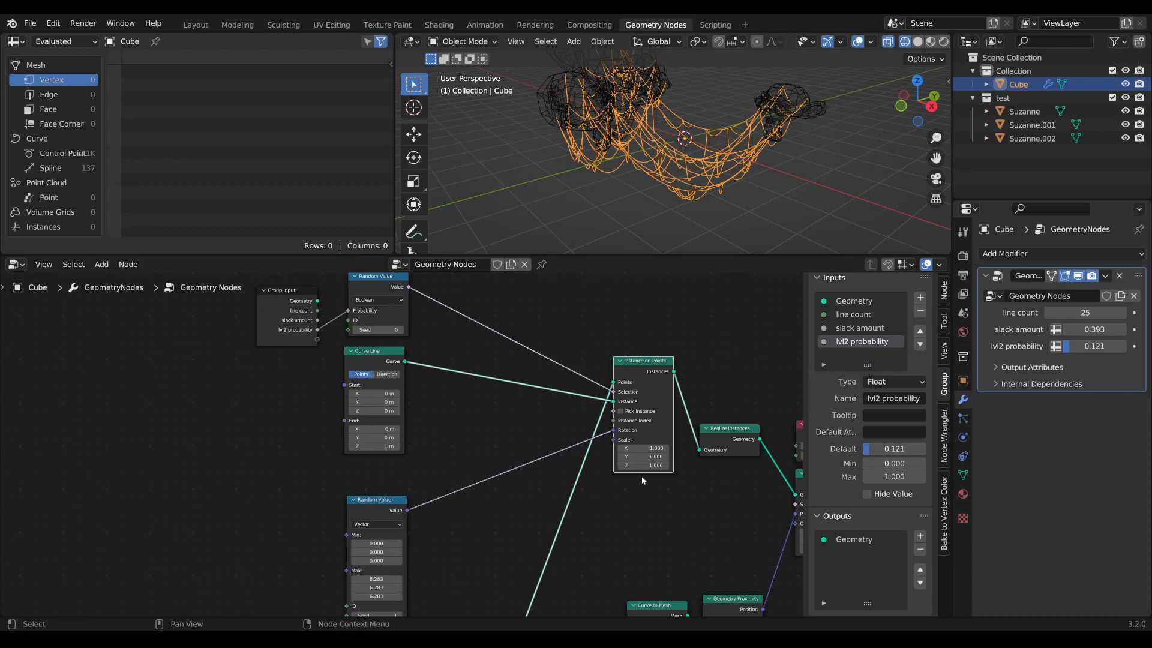
# Disconnect the Rotation input of Instance on Points and preview its output in the viewport.
pyautogui.moveTo(614, 433)
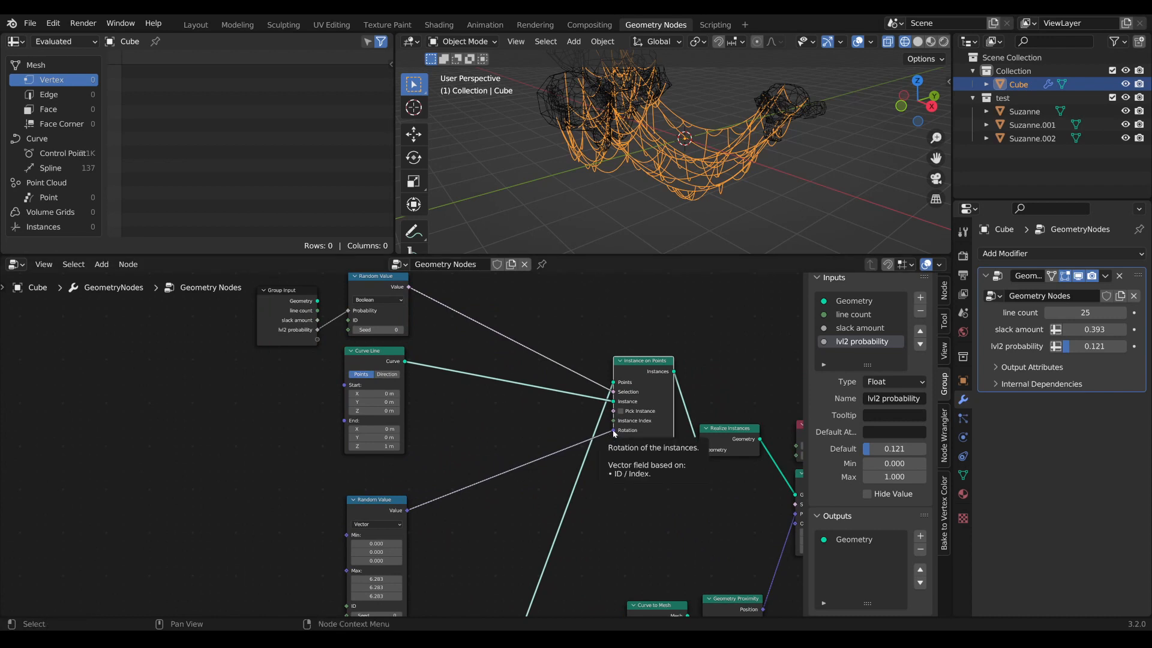
pyautogui.moveTo(614, 431); pyautogui.dragTo(583, 442)
pyautogui.keyDown('ctrl'); pyautogui.keyDown('shift'); pyautogui.click(638, 369); pyautogui.keyUp('shift'); pyautogui.keyUp('ctrl')
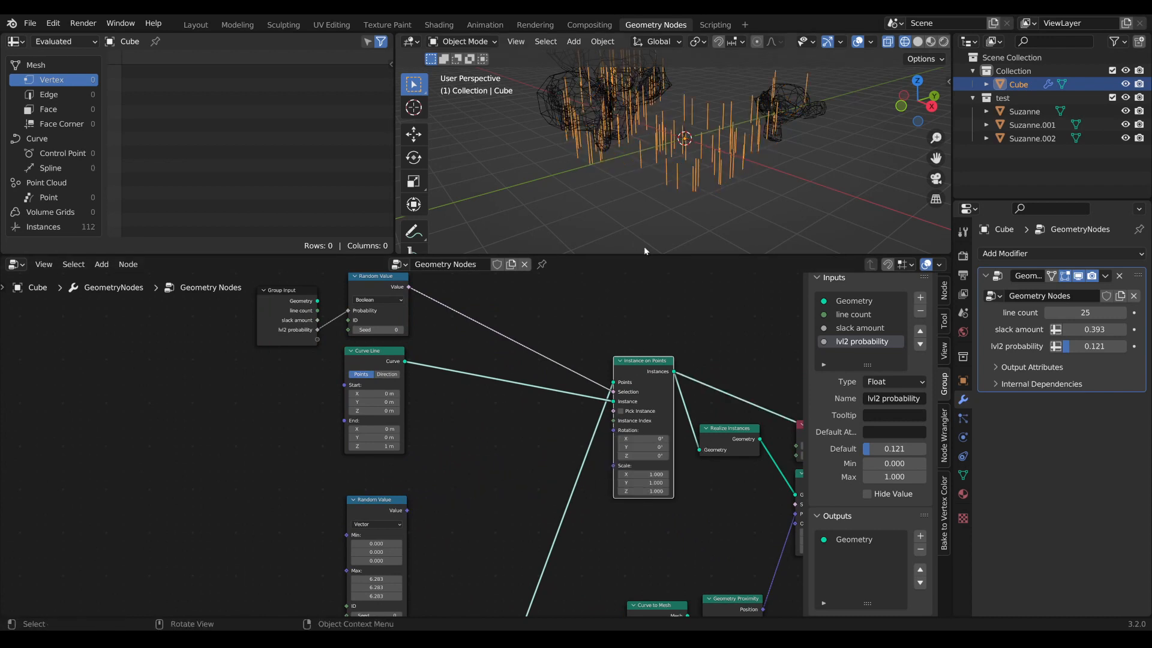
pyautogui.moveTo(669, 120); pyautogui.dragTo(782, 97, button='middle')
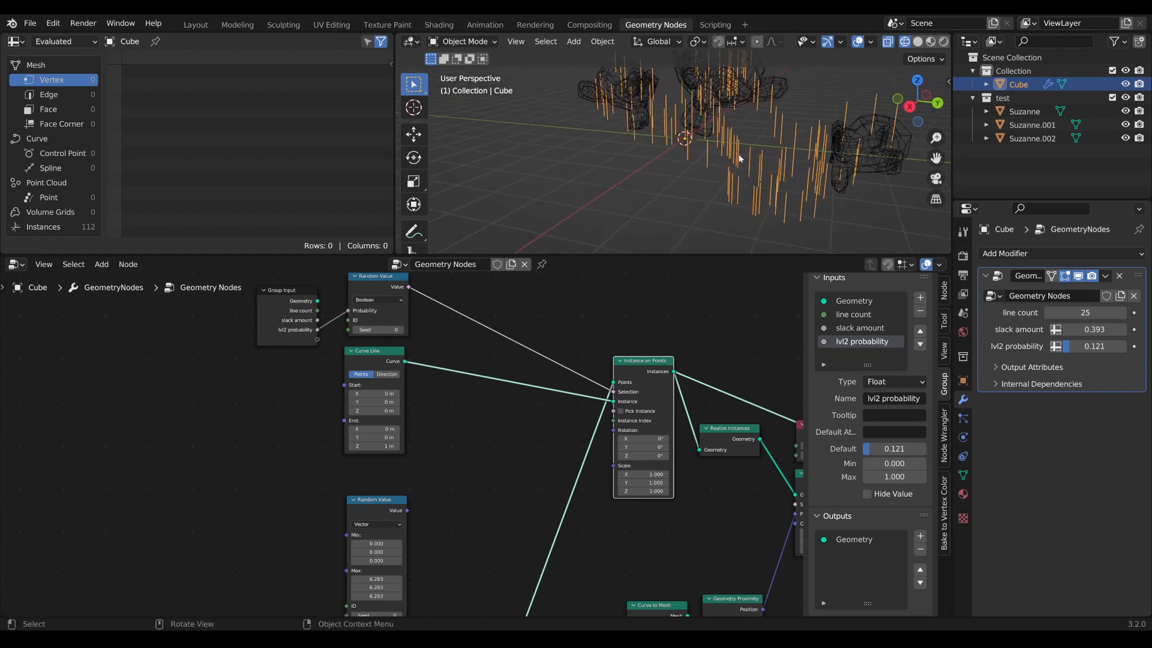
# Move the unlinked vector Random Value node farther away from Instance on Points.
pyautogui.moveTo(478, 437); pyautogui.dragTo(568, 432, button='middle')
pyautogui.scroll(-3, 433, 447)
pyautogui.moveTo(455, 487); pyautogui.dragTo(375, 472)
pyautogui.moveTo(415, 467); pyautogui.dragTo(150, 400, button='middle')
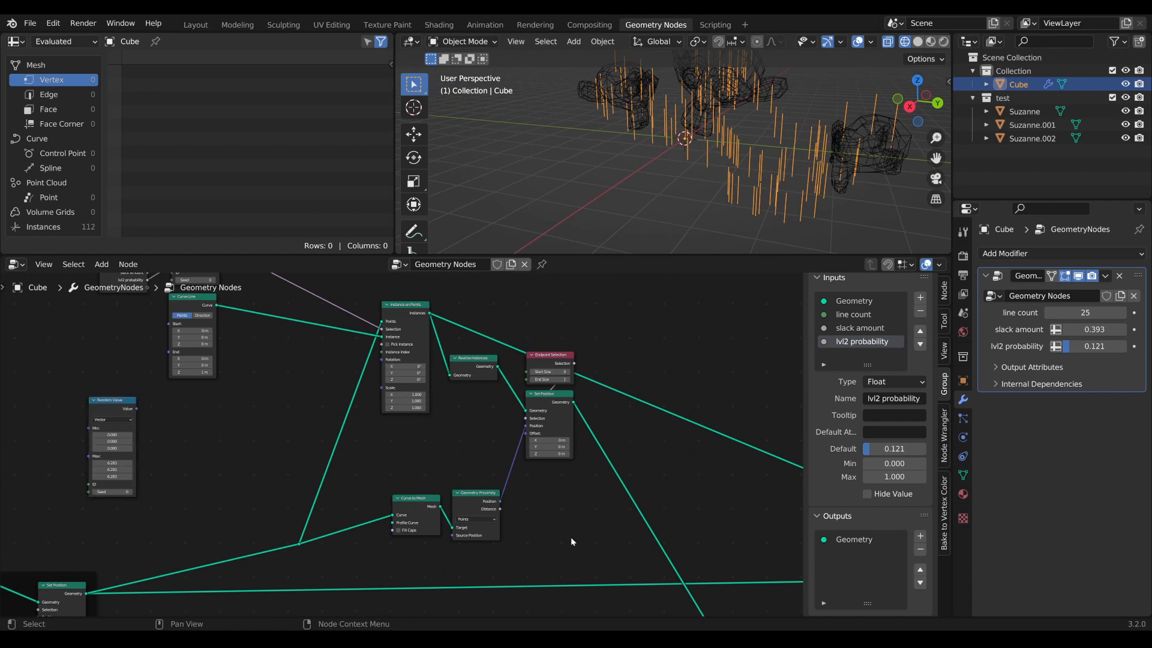
# Move Instance on Points and its downstream nodes farther along to make room for another node before it.
pyautogui.moveTo(571, 538); pyautogui.dragTo(391, 313)
pyautogui.press('g')
pyautogui.click(516, 343)
pyautogui.scroll(3, 399, 442)
# Insert a Curve to Points node ahead of Instance on Points' Points input and link its Rotation output to the Rotation input.
pyautogui.press('Tab')
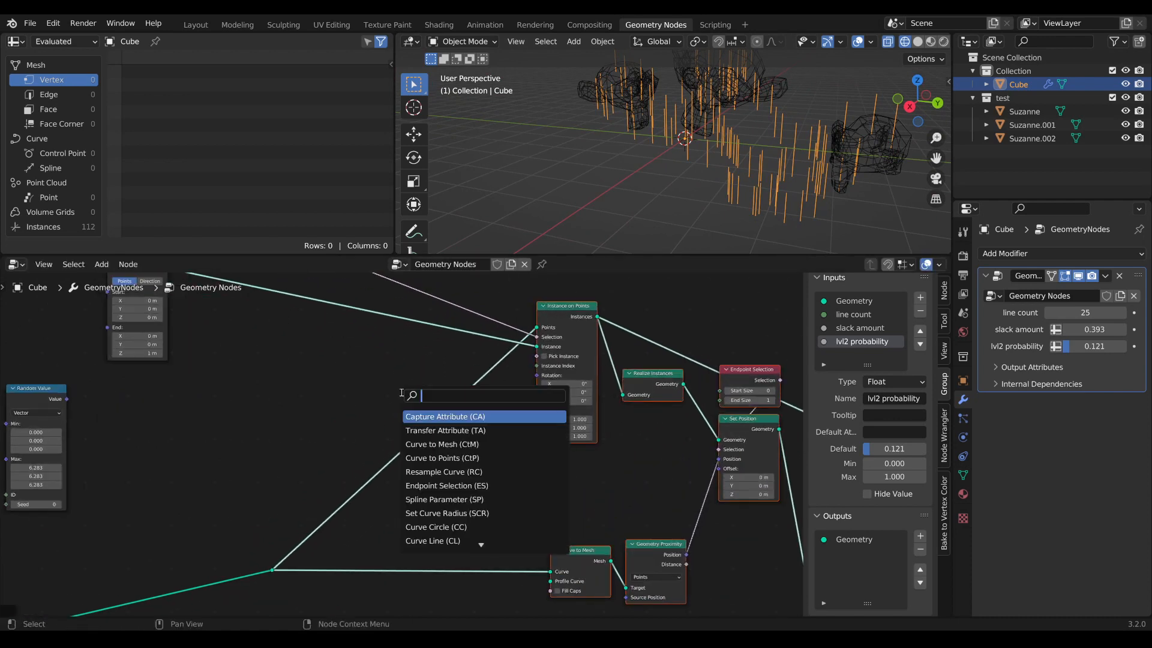
pyautogui.write('ct')
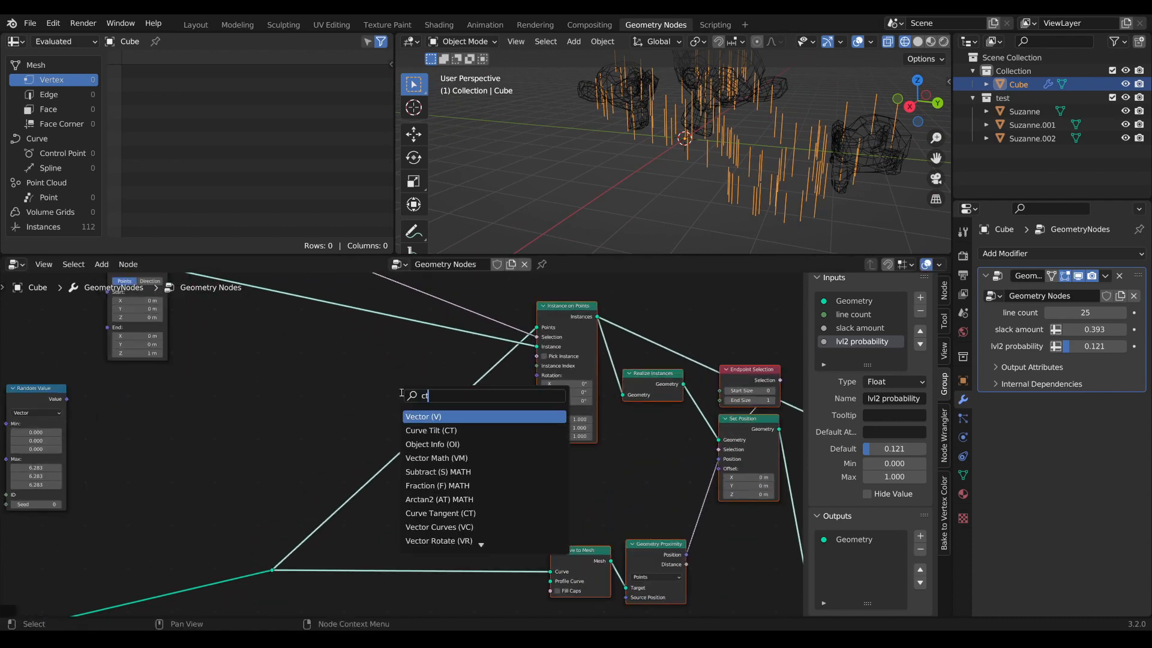
pyautogui.write('p')
pyautogui.press('Return')
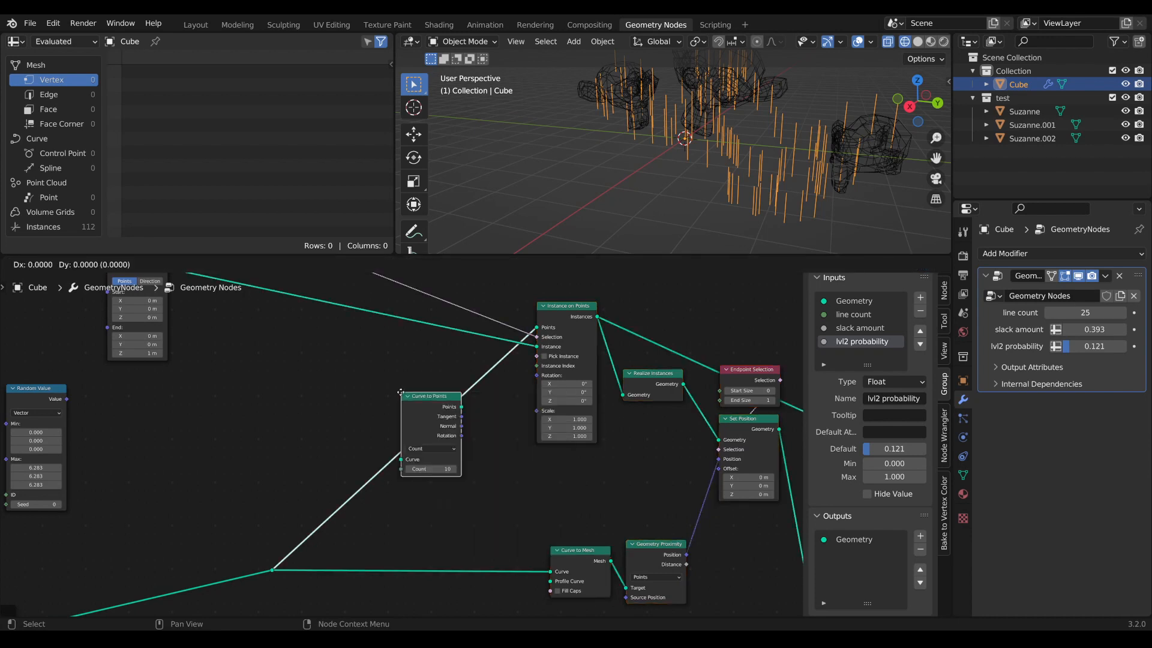
pyautogui.click(391, 409)
pyautogui.moveTo(416, 412); pyautogui.dragTo(355, 371)
pyautogui.moveTo(391, 411); pyautogui.dragTo(545, 376)
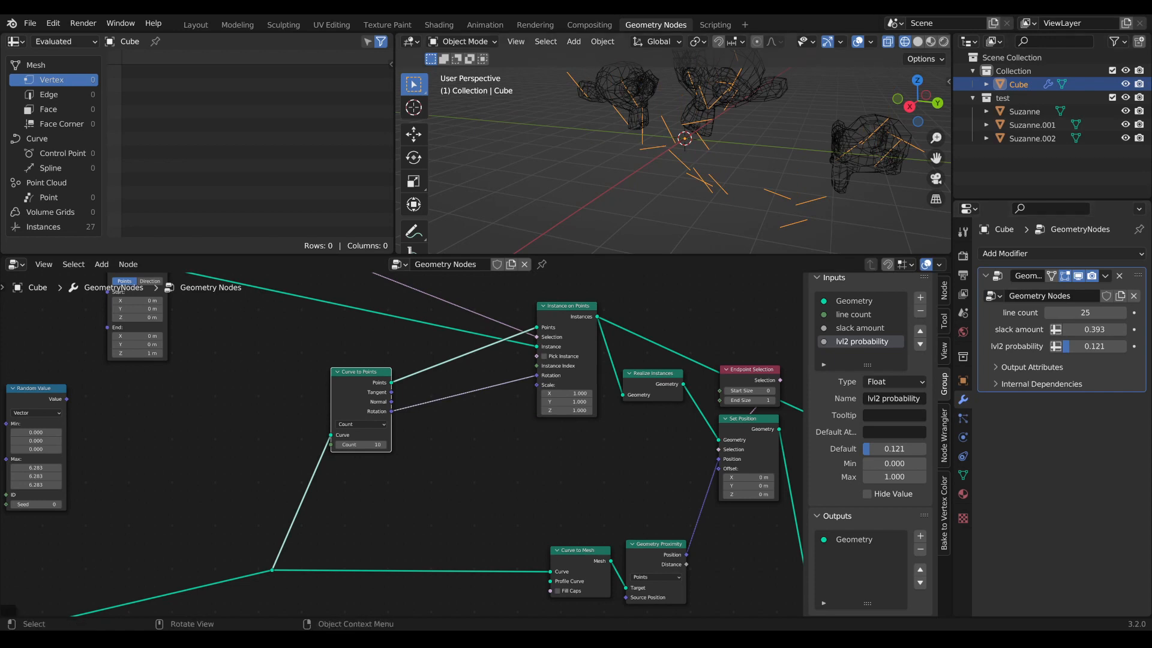
# Move the Curve to Points node farther away from Instance on Points.
pyautogui.scroll(-2, 673, 158)
pyautogui.scroll(1, 401, 446)
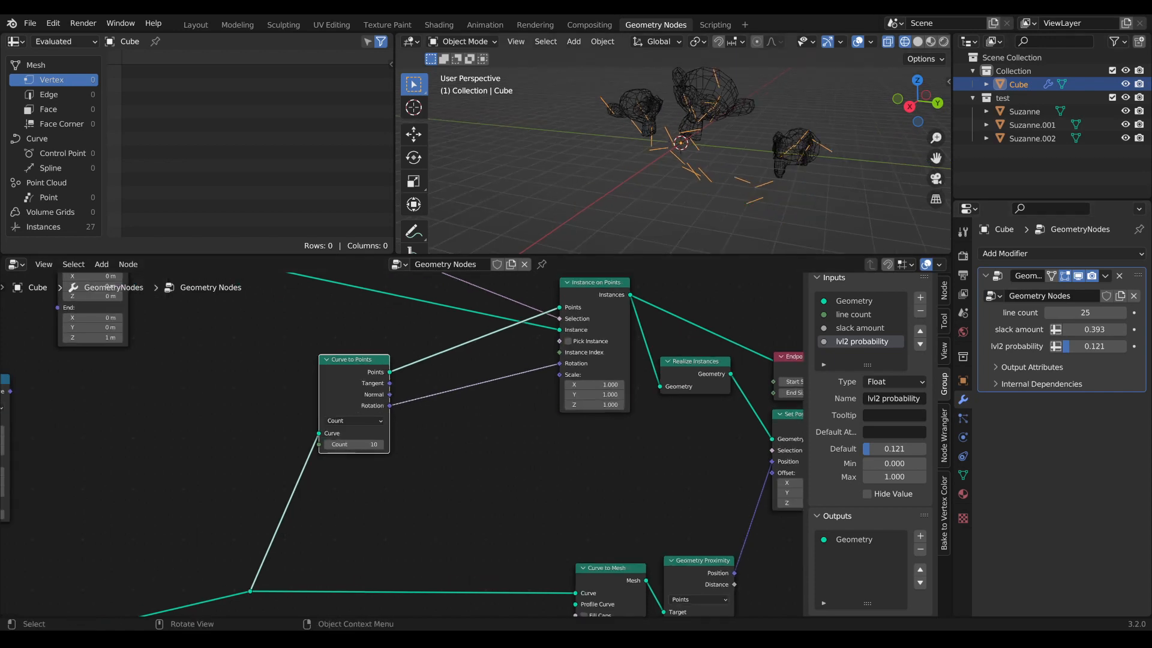
pyautogui.moveTo(354, 360); pyautogui.dragTo(327, 335)
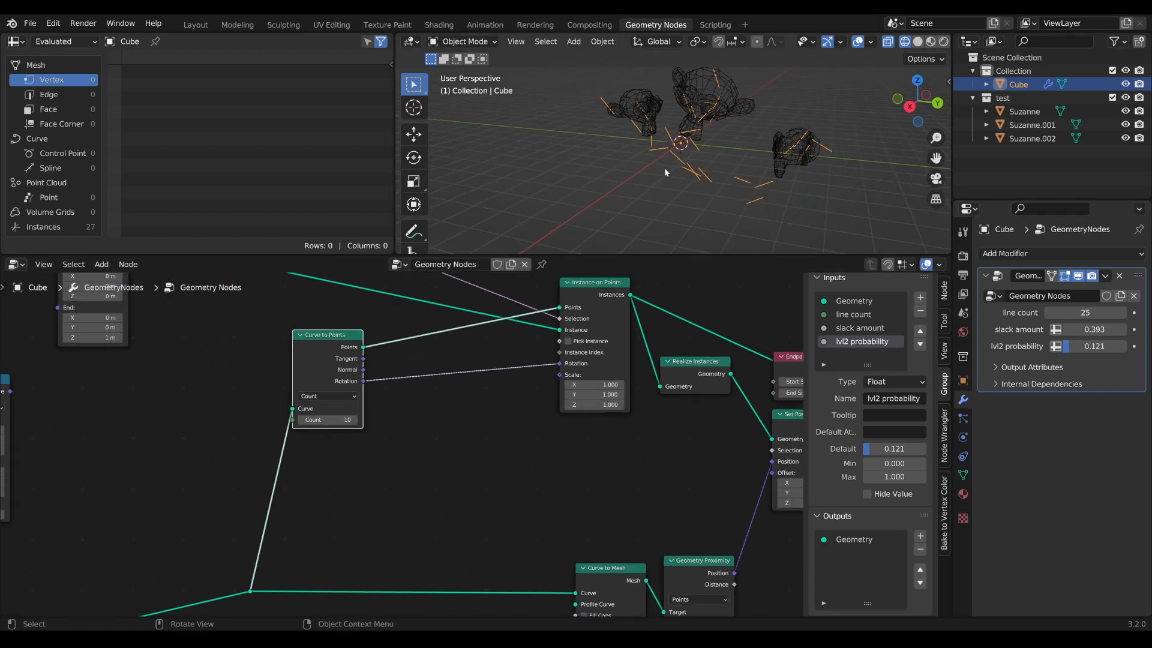
# Insert a Rotate Euler node between Curve to Points' Rotation output and Instance on Points, using Local space.
pyautogui.moveTo(368, 421); pyautogui.dragTo(401, 424, button='middle')
pyautogui.press('Tab')
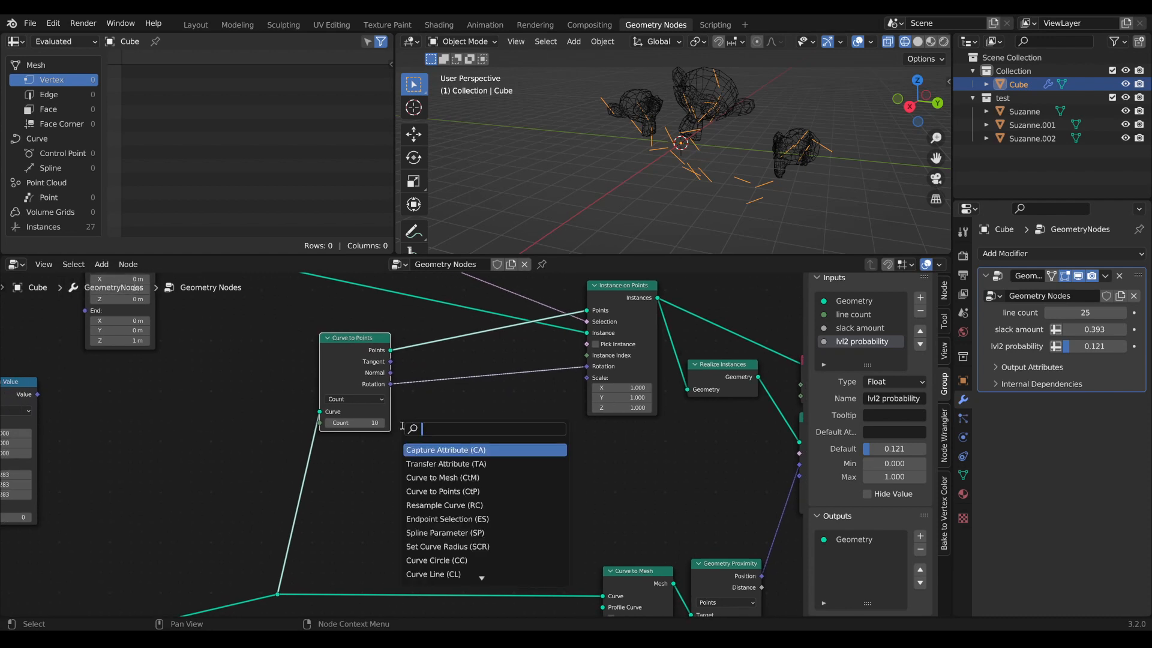
pyautogui.write('r')
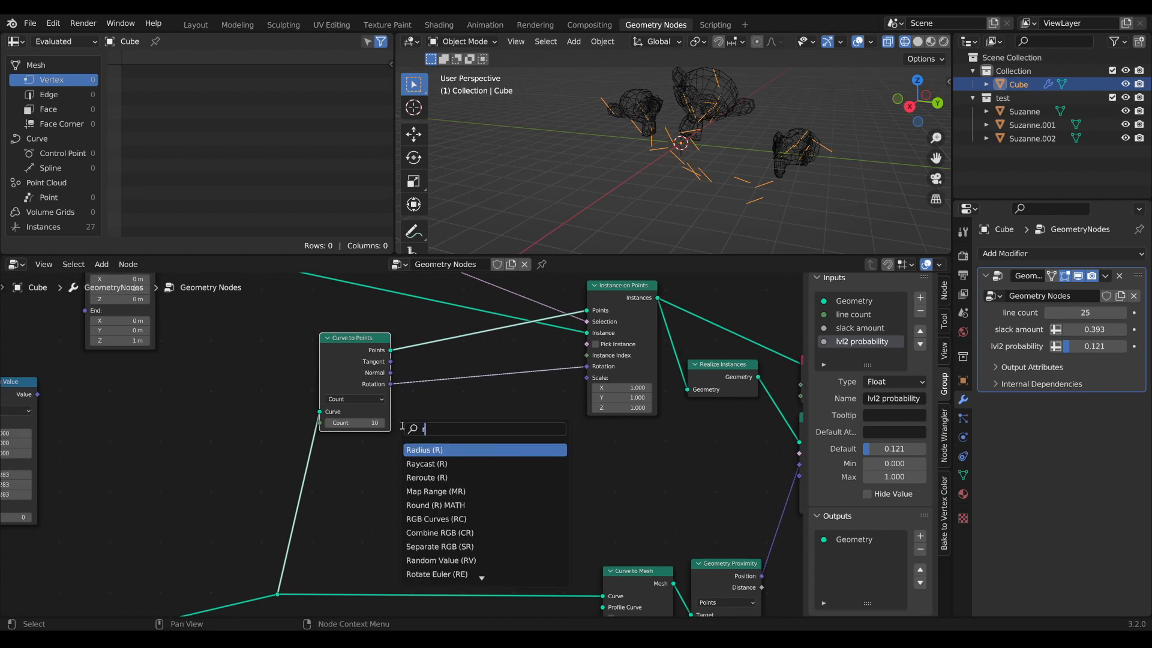
pyautogui.write('ota')
pyautogui.click(448, 449)
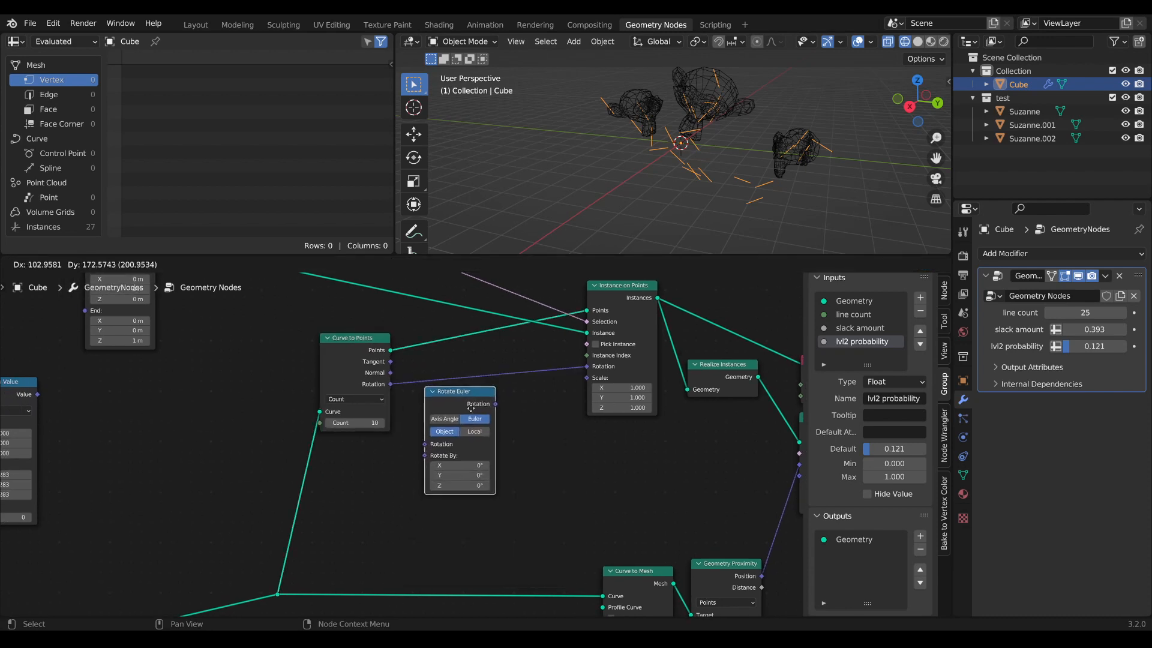
pyautogui.click(482, 400)
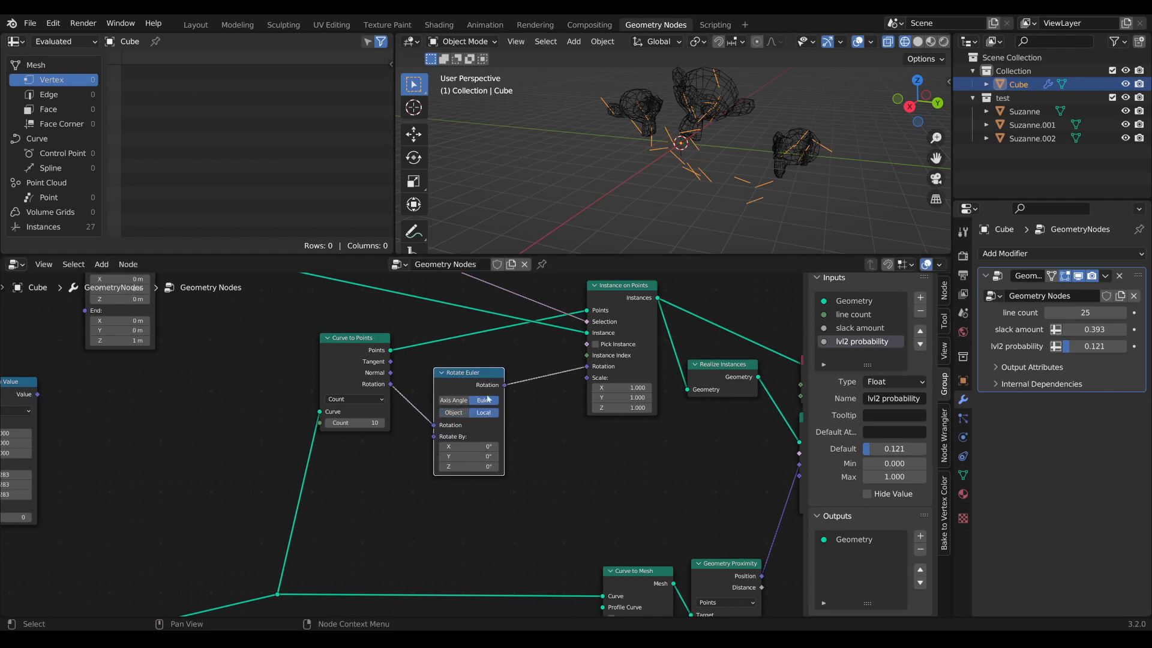
# Move Rotate Euler closer to Instance on Points and set its Rotate By Y value to 90°.
pyautogui.moveTo(486, 377); pyautogui.dragTo(514, 365)
pyautogui.scroll(1, 500, 433)
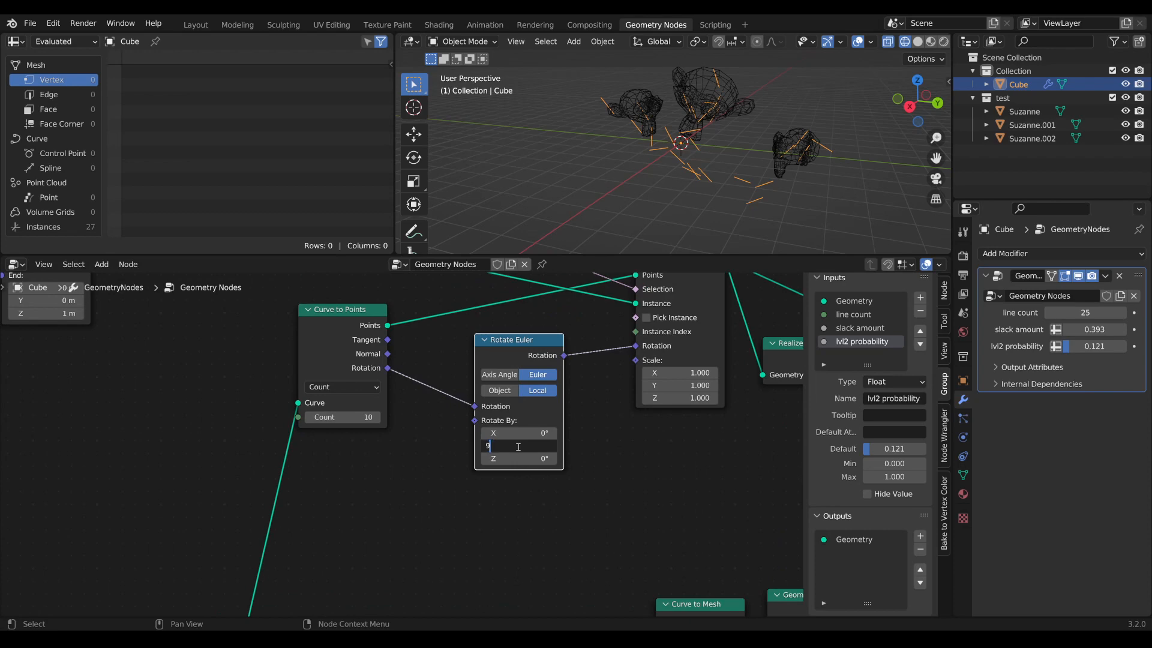
pyautogui.press('Return')
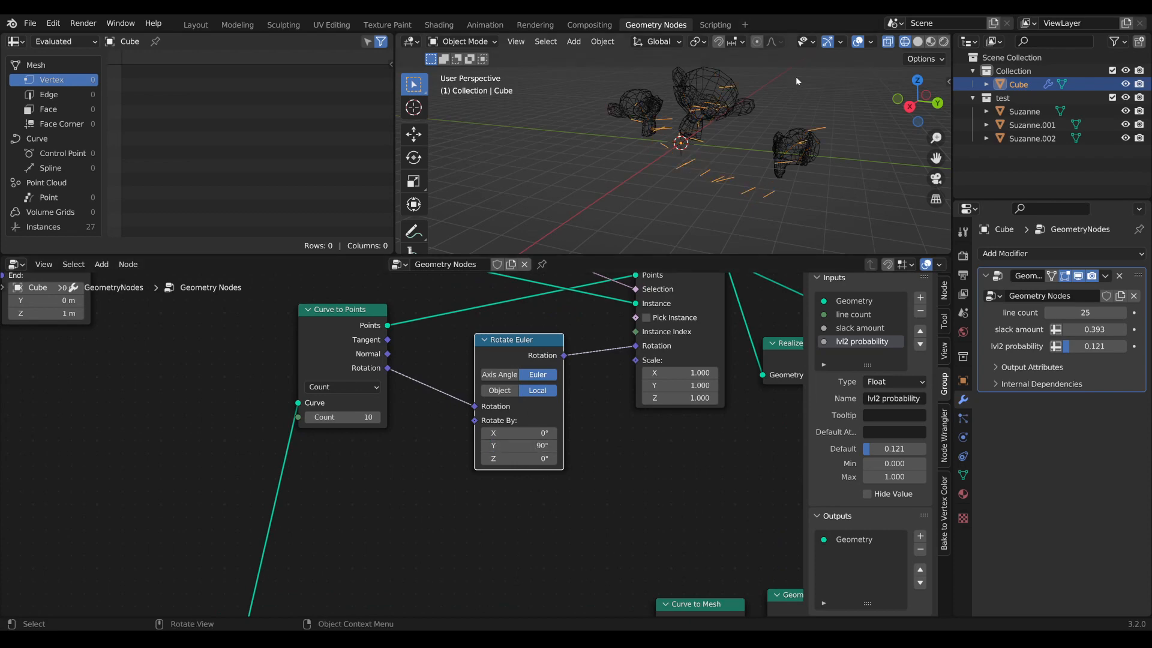
# Examine the orientation of the rotated lines in the viewport and the node chain leading to the output.
pyautogui.scroll(-5, 710, 110)
pyautogui.scroll(-4, 541, 511)
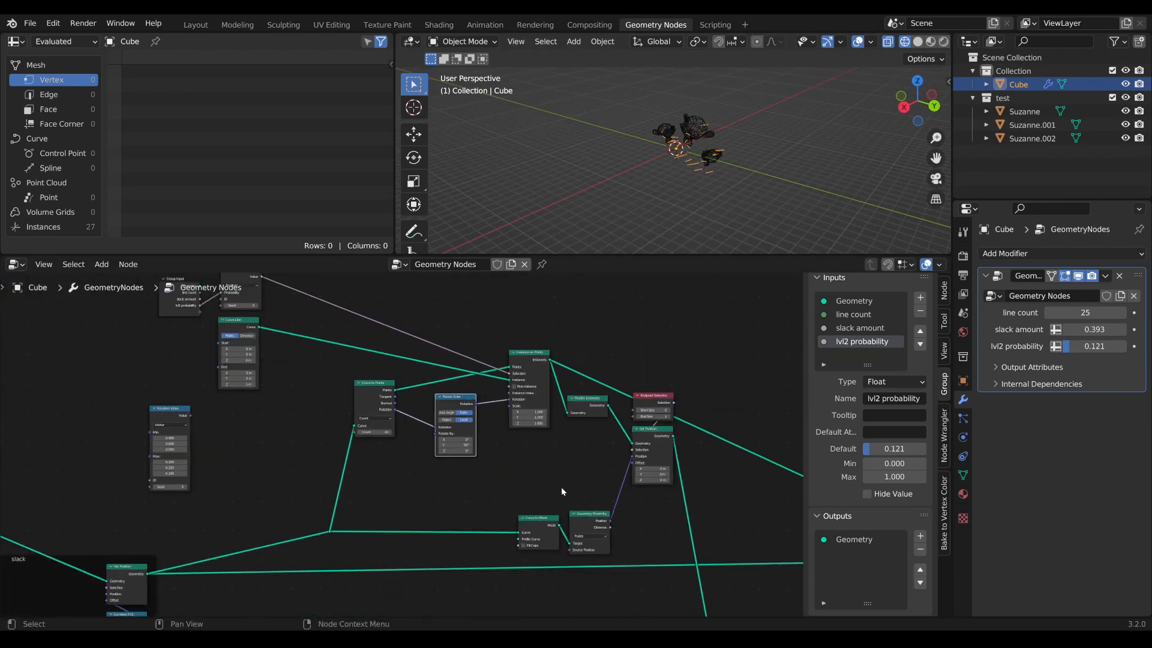
pyautogui.scroll(2, 560, 487)
pyautogui.scroll(5, 672, 177)
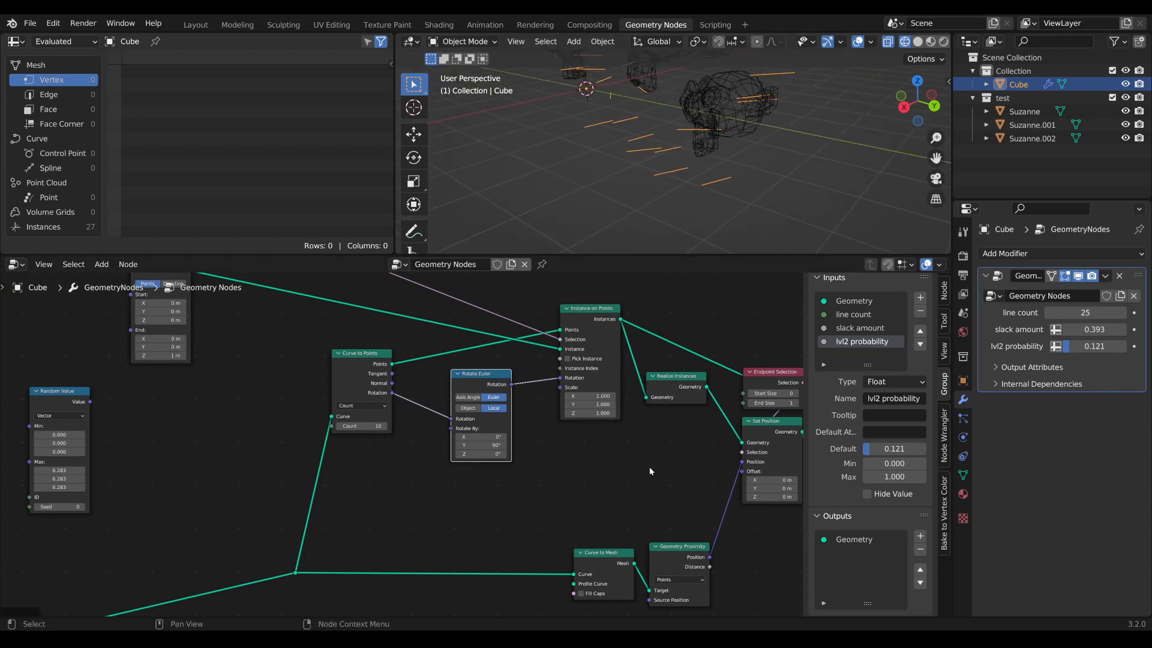
pyautogui.scroll(-2, 649, 467)
pyautogui.scroll(-2, 574, 455)
pyautogui.moveTo(573, 455); pyautogui.dragTo(423, 391, button='middle')
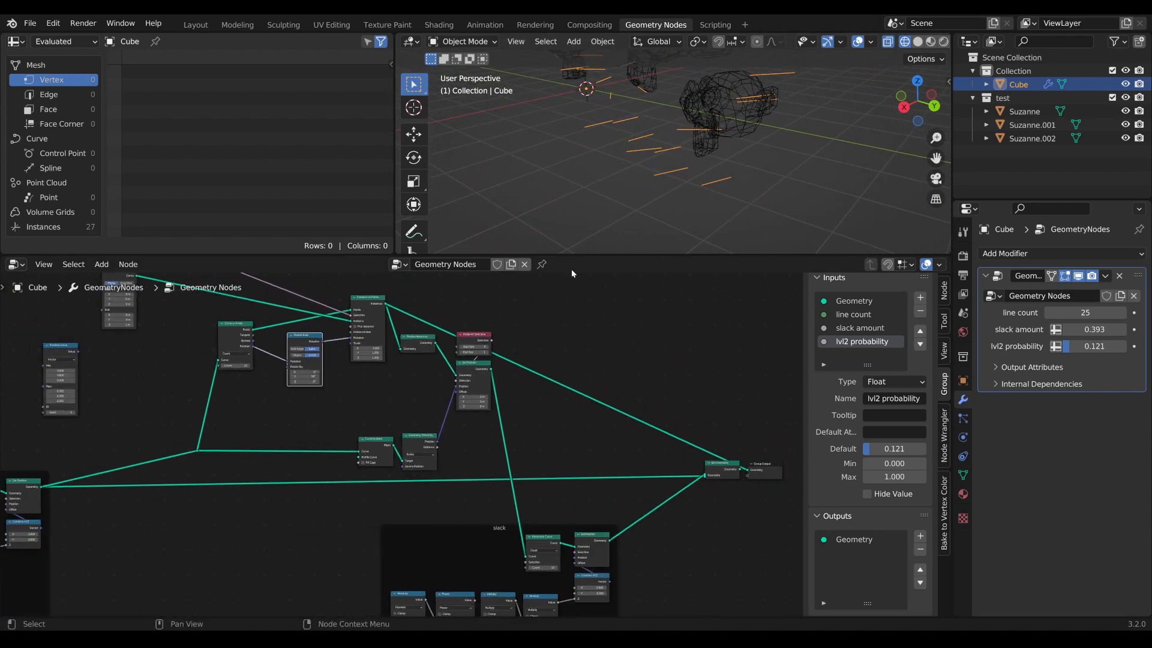
pyautogui.scroll(5, 657, 189)
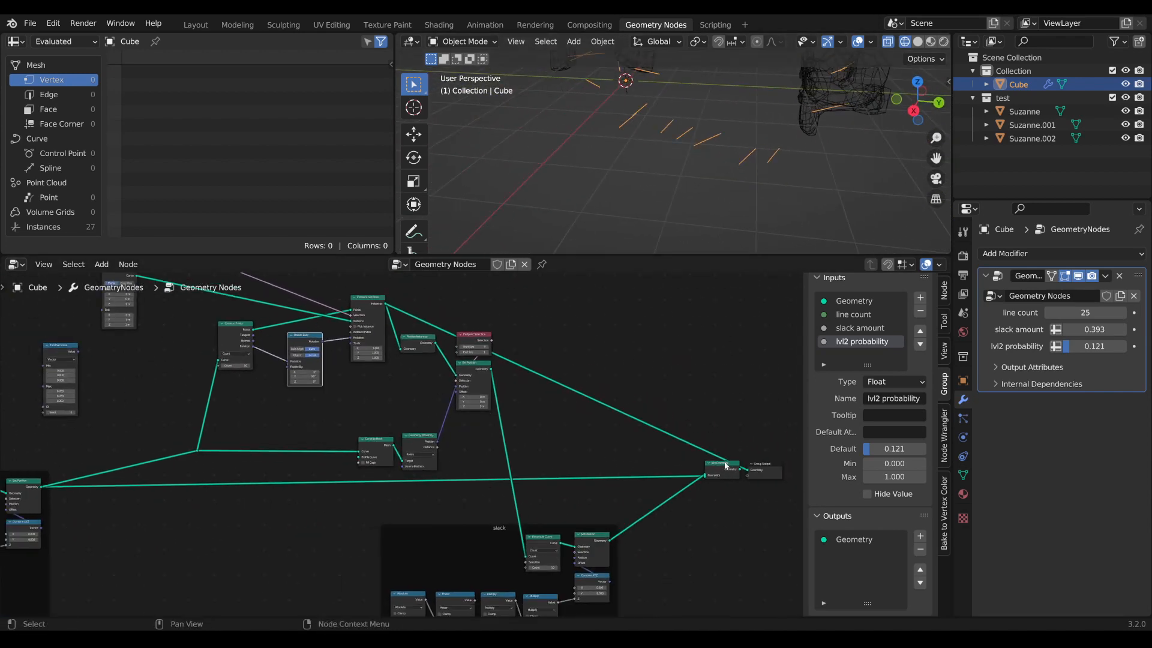
# Move Group Output aside and place a duplicate of Join Geometry on its incoming link from Instance on Points.
pyautogui.moveTo(725, 464); pyautogui.dragTo(783, 456)
pyautogui.scroll(2, 724, 470)
pyautogui.moveTo(724, 470); pyautogui.dragTo(504, 478, button='middle')
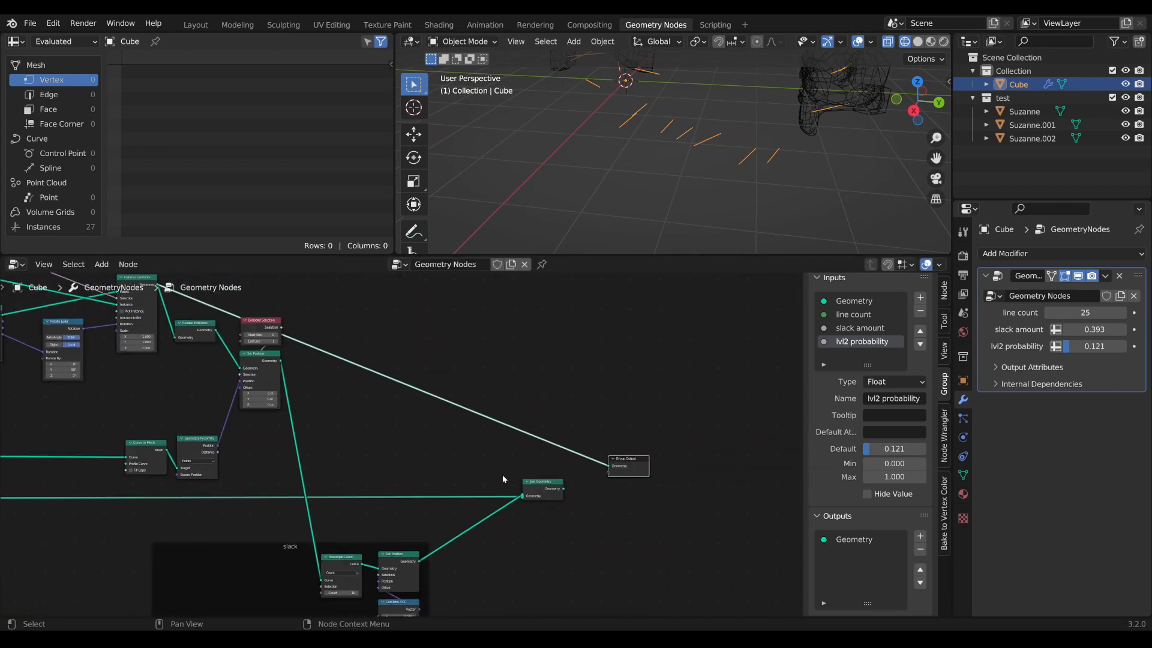
pyautogui.moveTo(595, 488); pyautogui.dragTo(722, 477, button='middle')
pyautogui.click(671, 471)
pyautogui.hotkey('shift', 'd')
pyautogui.click(666, 406)
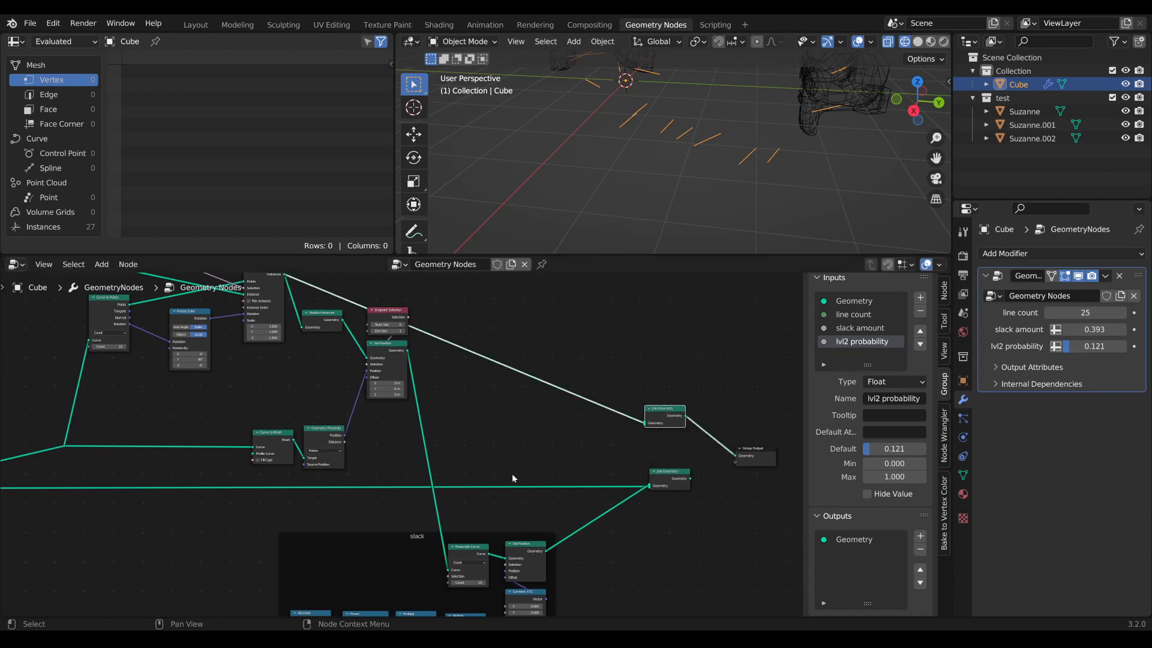
# Link the first slack frame's Set Position geometry to the duplicated Join Geometry so the main cables show with the lines.
pyautogui.scroll(-3, 384, 498)
pyautogui.moveTo(74, 531); pyautogui.dragTo(222, 512, button='middle')
pyautogui.moveTo(137, 467); pyautogui.dragTo(740, 414)
pyautogui.moveTo(741, 414); pyautogui.dragTo(689, 446, button='middle')
pyautogui.moveTo(647, 165); pyautogui.dragTo(612, 233, button='middle')
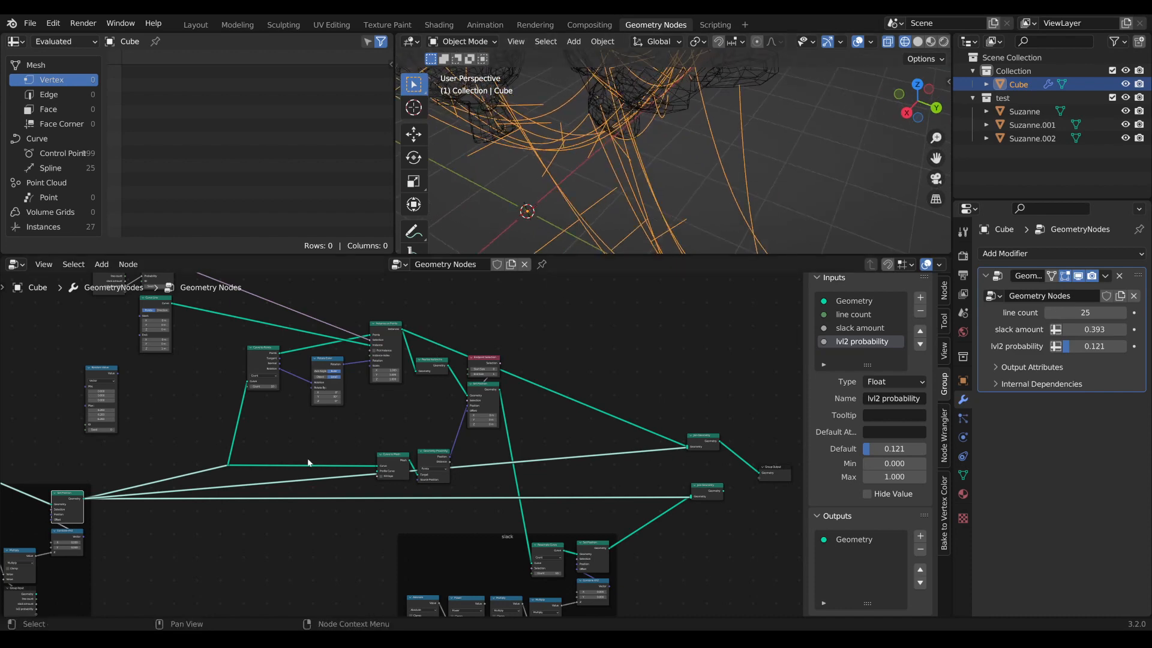
# Try out different X rotations in the Rotate Euler node's Rotate By value.
pyautogui.scroll(5, 434, 436)
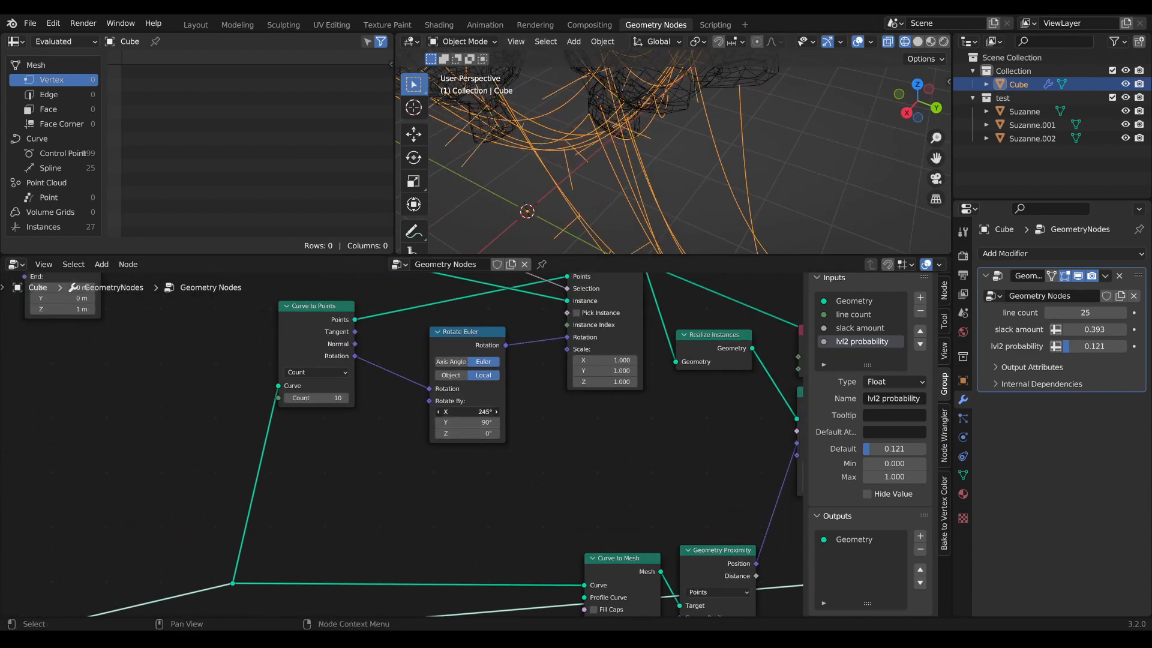
pyautogui.moveTo(467, 412); pyautogui.dragTo(471, 412)
pyautogui.rightClick(466, 412)
pyautogui.scroll(-10, 463, 467)
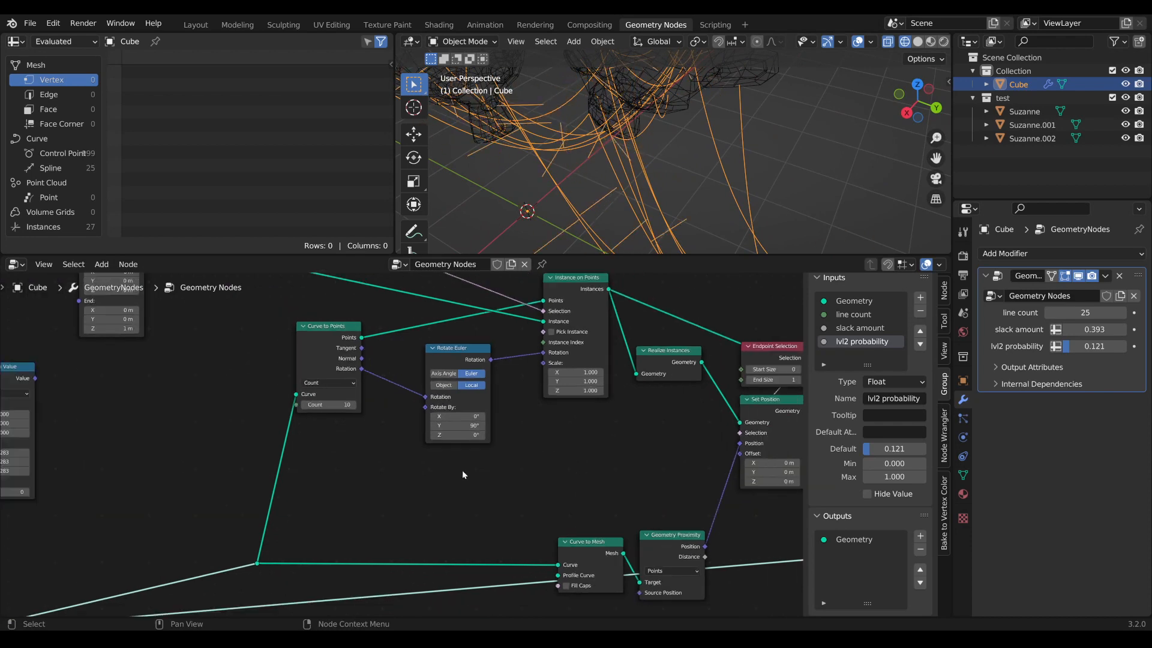
# Add a Combine XYZ node just below Rotate Euler.
pyautogui.moveTo(612, 432); pyautogui.dragTo(322, 402, button='middle')
pyautogui.scroll(-1, 324, 403)
pyautogui.moveTo(417, 374); pyautogui.dragTo(648, 362, button='middle')
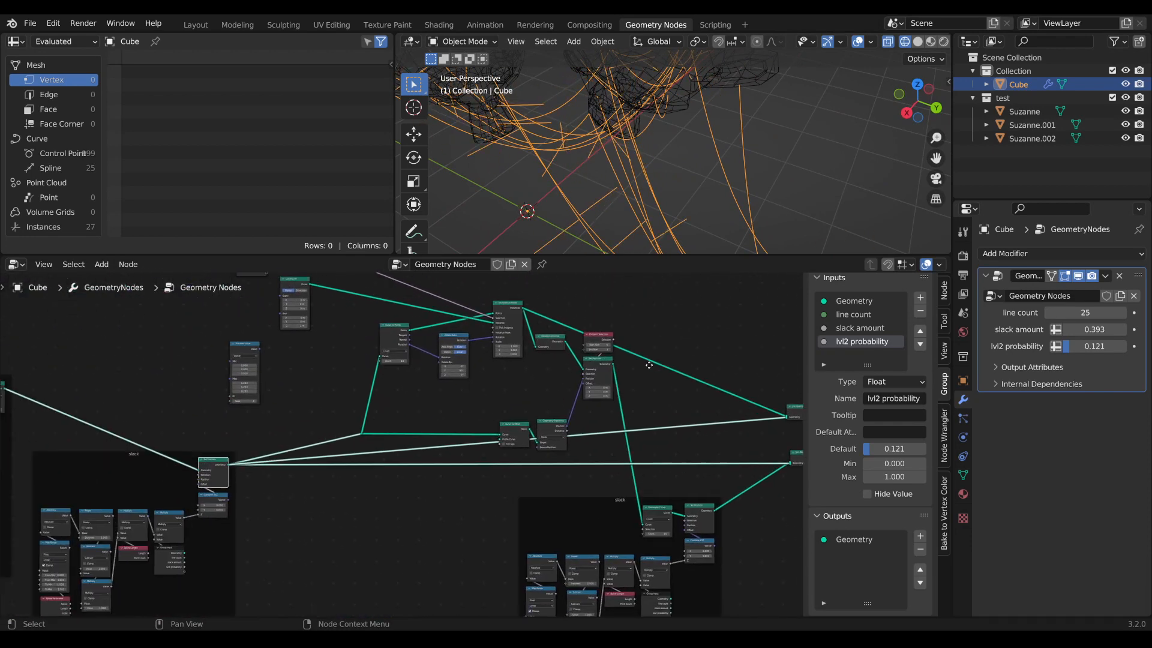
pyautogui.scroll(4, 435, 384)
pyautogui.moveTo(440, 367); pyautogui.dragTo(468, 451, button='middle')
pyautogui.scroll(4, 481, 463)
pyautogui.moveTo(519, 481); pyautogui.dragTo(512, 457, button='middle')
pyautogui.press('Tab')
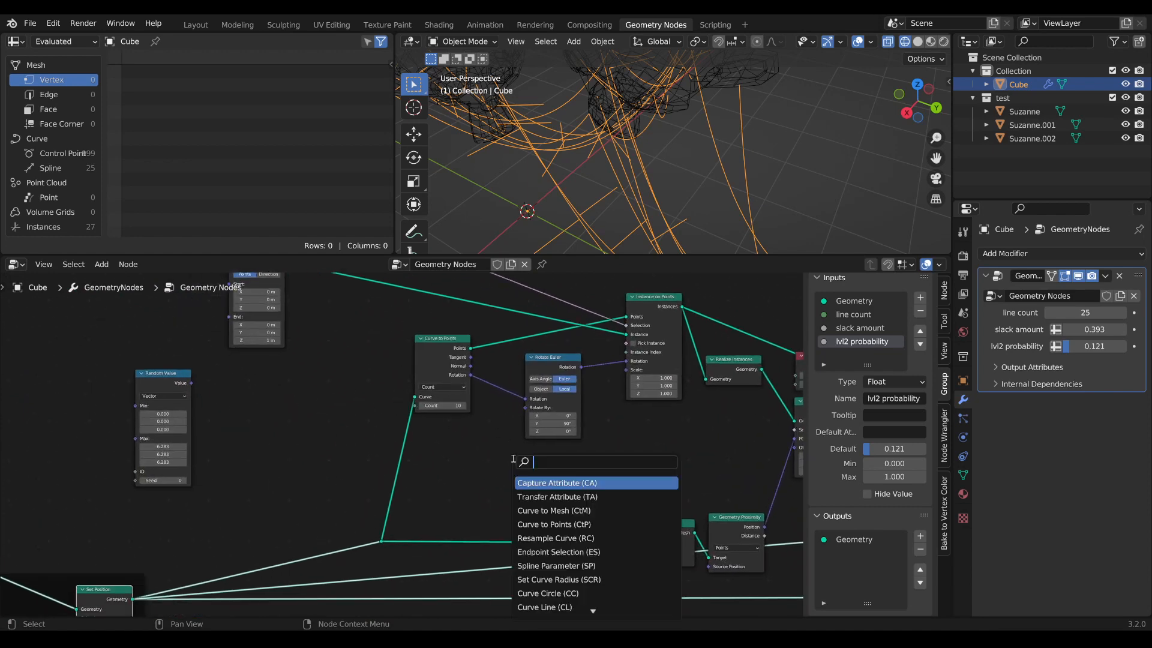
pyautogui.write('com')
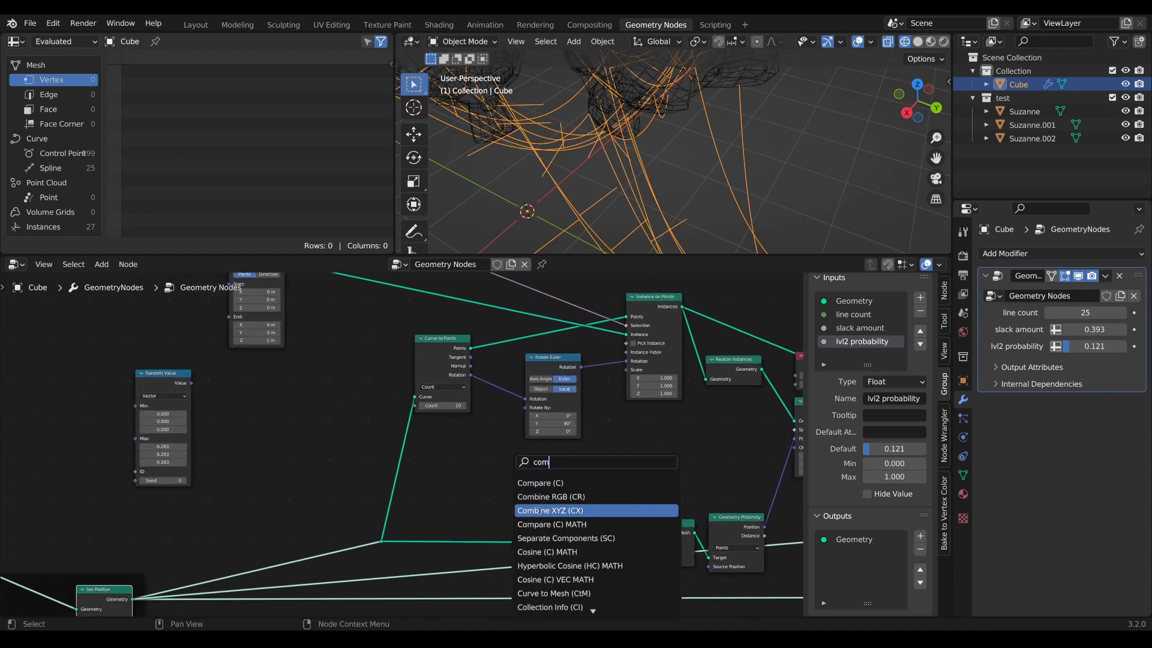
pyautogui.click(538, 510)
pyautogui.click(550, 490)
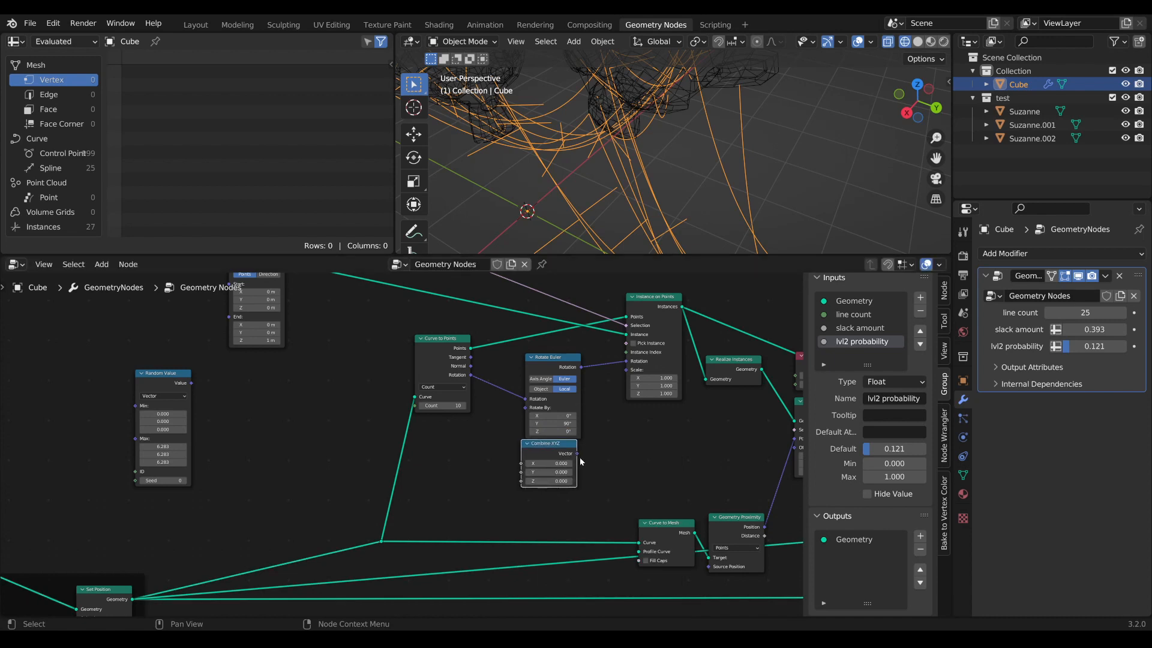
# Link Combine XYZ's Vector output to Rotate Euler's Rotate By input and tuck the node directly beneath it.
pyautogui.moveTo(527, 404); pyautogui.dragTo(528, 405)
pyautogui.press('Escape')
pyautogui.moveTo(577, 453); pyautogui.dragTo(554, 423)
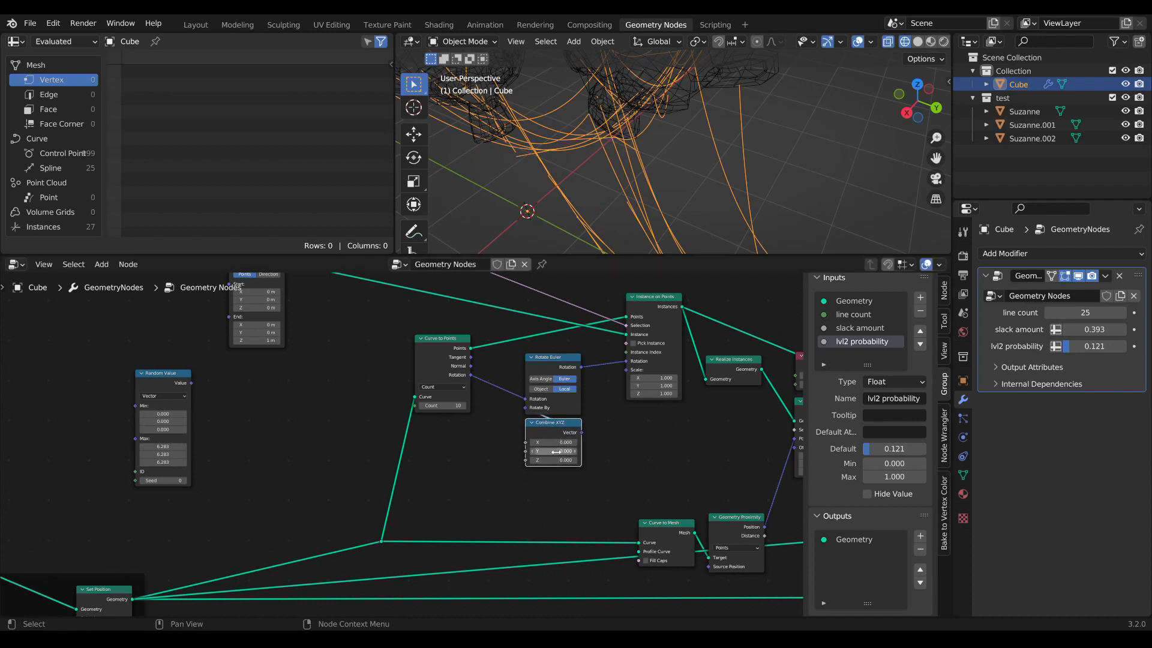
# Set Combine XYZ's Y value to pi/2 (1.571), test different X values and reset X to 0.
pyautogui.moveTo(616, 449); pyautogui.dragTo(643, 434, button='middle')
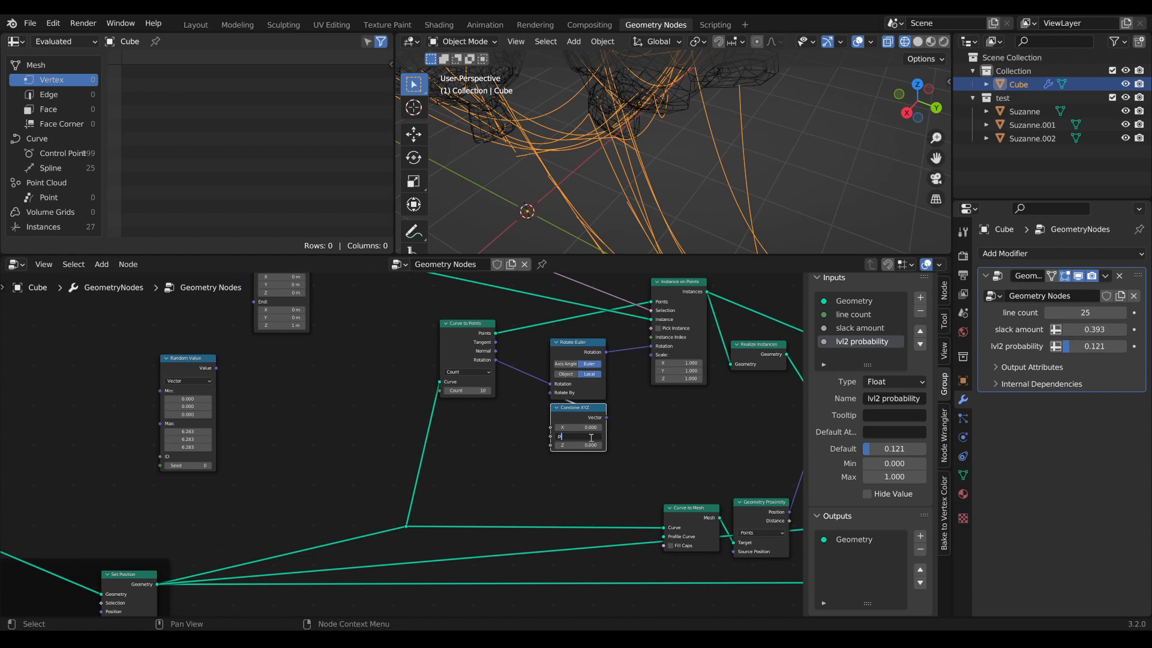
pyautogui.press('Return')
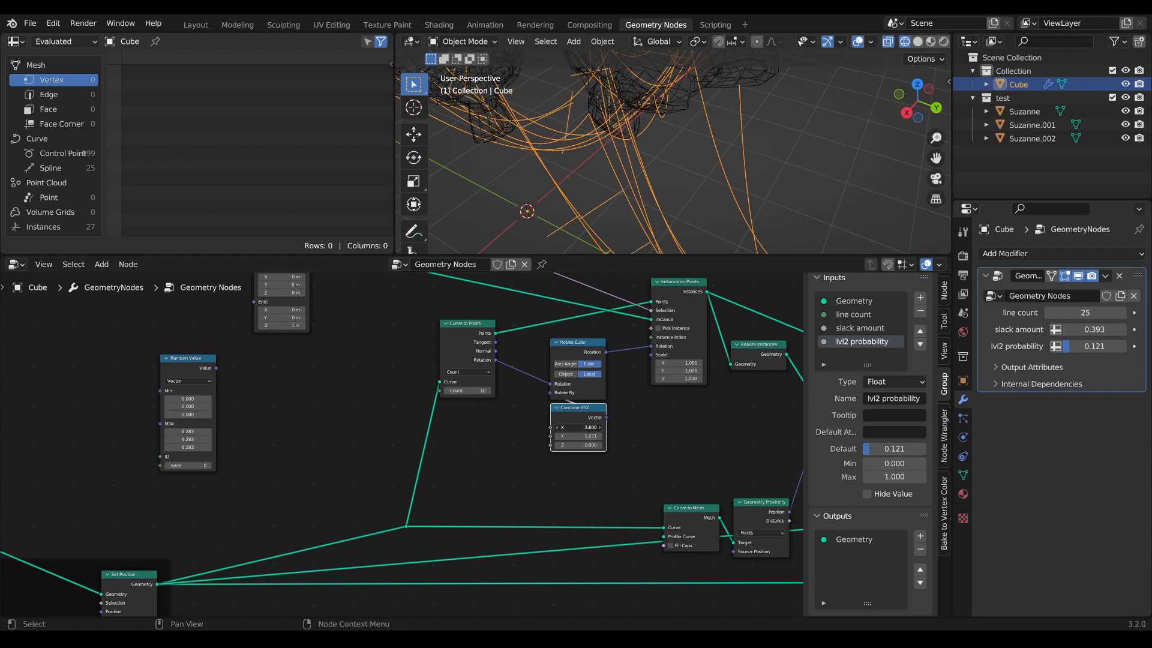
pyautogui.press('BackSpace')
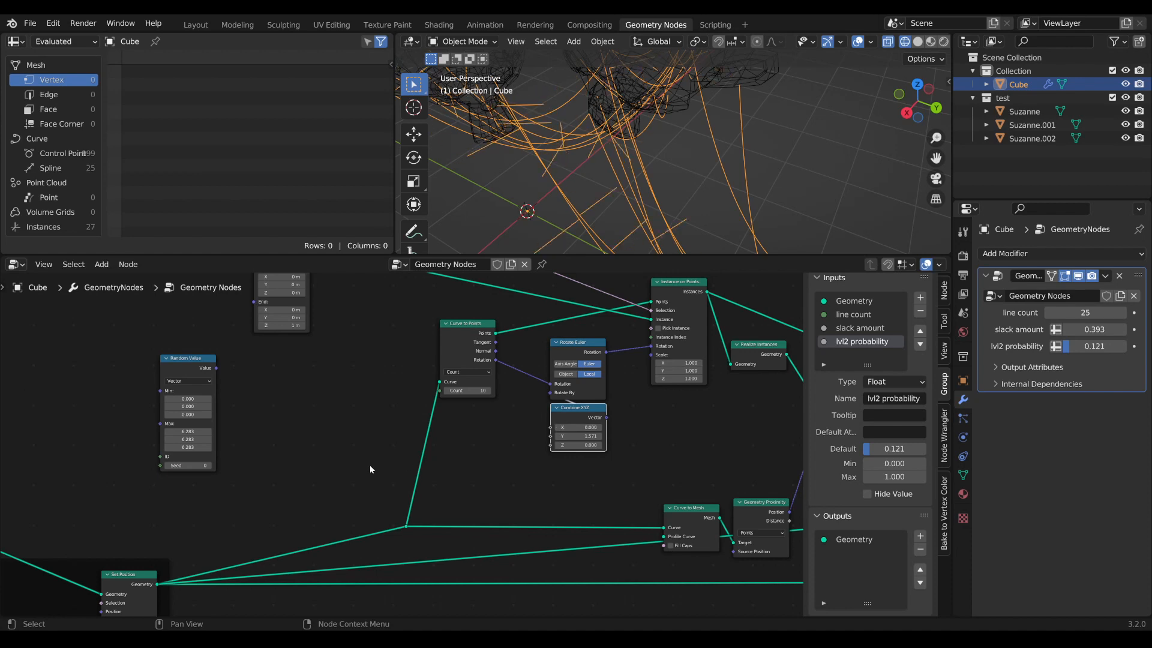
# Bring the unlinked Random Value node beside Combine XYZ, switch it to Float and link its Value to the X input.
pyautogui.moveTo(176, 360); pyautogui.dragTo(491, 407)
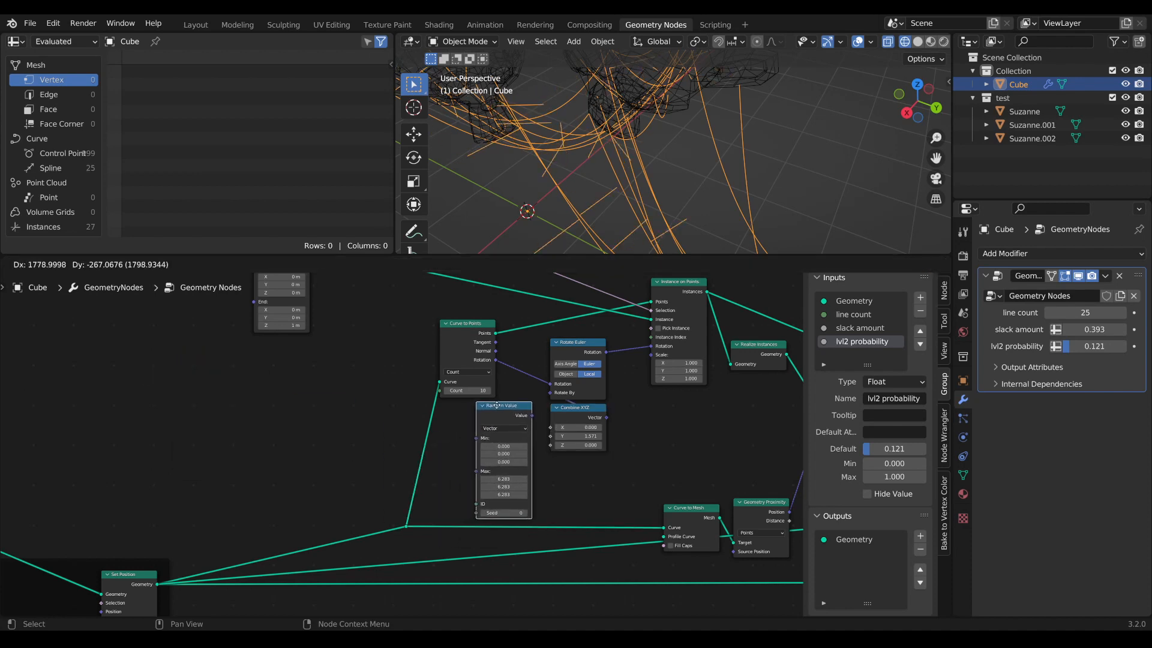
pyautogui.click(507, 436)
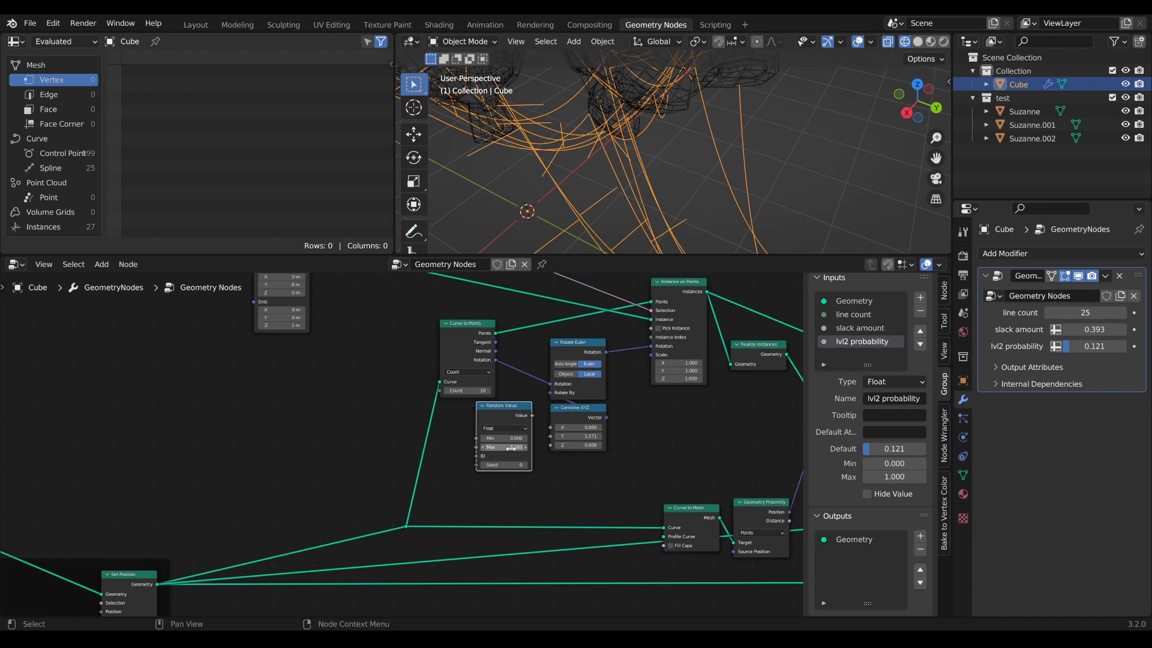
pyautogui.moveTo(507, 412)
pyautogui.mouseDown()
pyautogui.moveTo(478, 419)
pyautogui.moveTo(492, 422)
pyautogui.mouseUp()
# Check the randomly rotated lines around the cables and move the Random Value node right next to Combine XYZ.
pyautogui.scroll(-5, 671, 180)
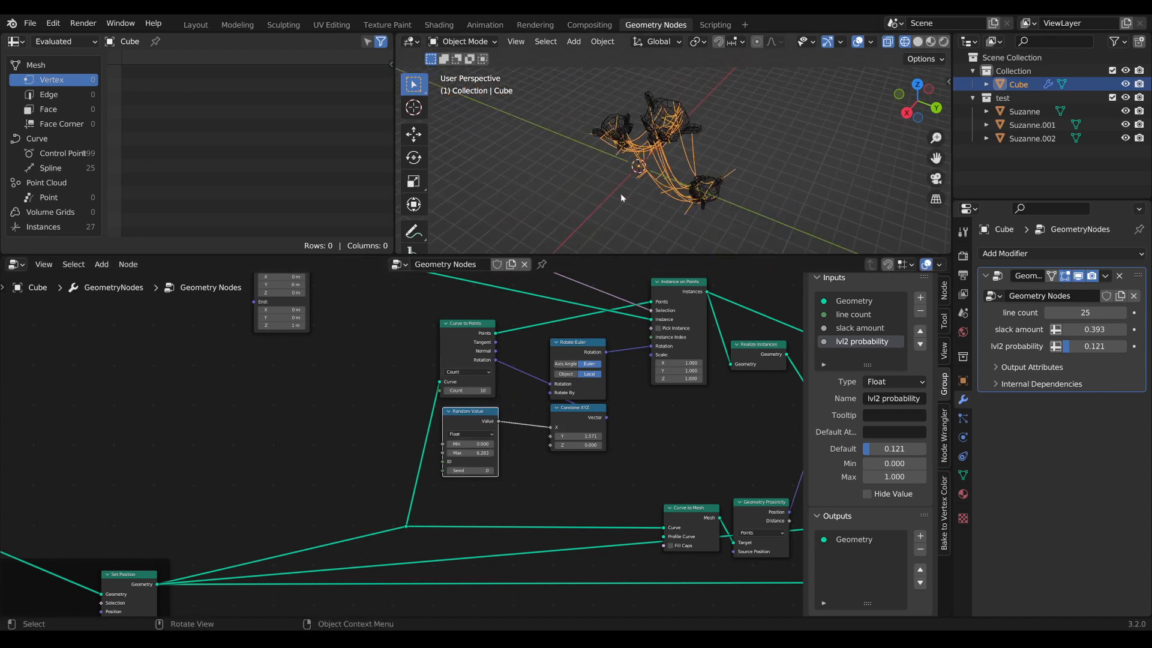
pyautogui.moveTo(672, 179); pyautogui.dragTo(711, 204, button='middle')
pyautogui.scroll(2, 711, 204)
pyautogui.scroll(1, 547, 398)
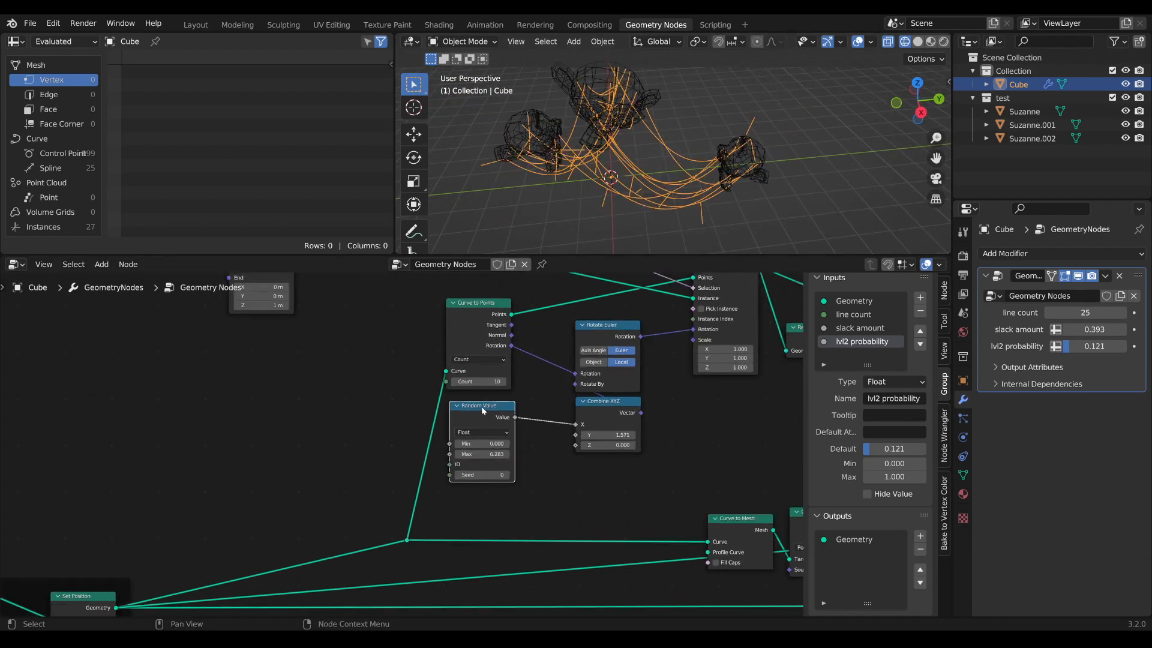
pyautogui.moveTo(483, 411); pyautogui.dragTo(534, 409)
pyautogui.moveTo(668, 120); pyautogui.dragTo(615, 200, button='middle')
pyautogui.scroll(3, 618, 207)
pyautogui.scroll(-2, 620, 206)
pyautogui.moveTo(547, 409); pyautogui.dragTo(548, 410)
# Shift the Random Value, Combine XYZ and Rotate Euler nodes together slightly toward Curve to Points.
pyautogui.scroll(-1, 591, 436)
pyautogui.moveTo(607, 475); pyautogui.dragTo(521, 348)
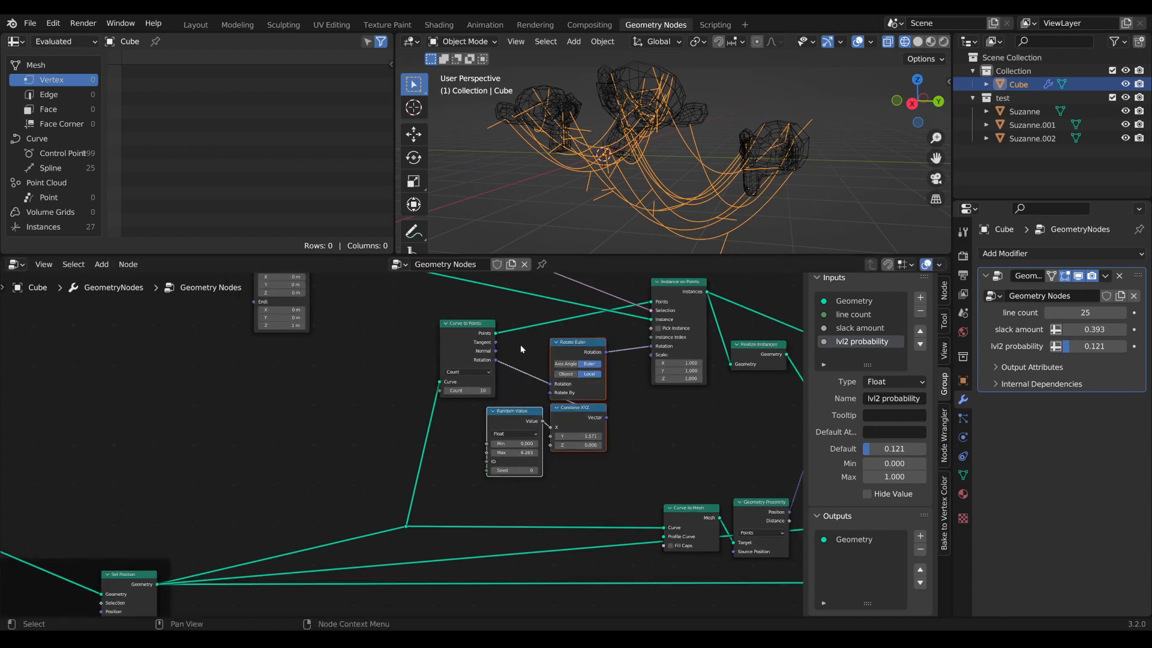
pyautogui.press('g')
pyautogui.click(512, 348)
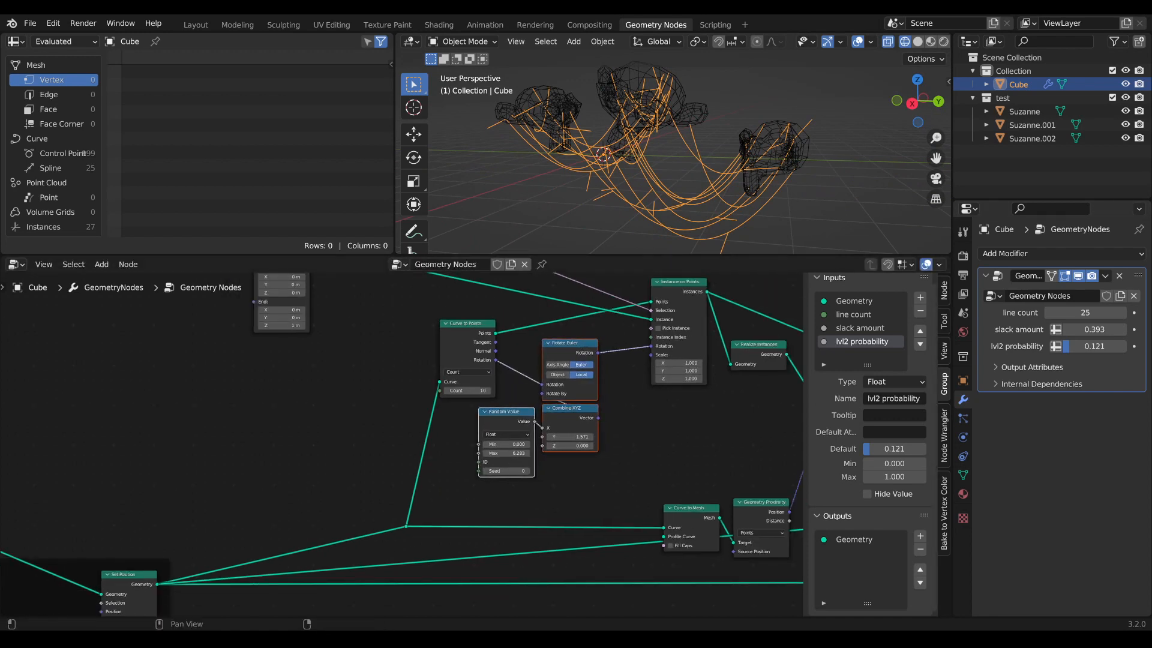
# Delete the upper Join Geometry node and link the remaining Join Geometry node to Group Output.
pyautogui.scroll(-8, 401, 450)
pyautogui.moveTo(624, 460); pyautogui.dragTo(351, 425, button='middle')
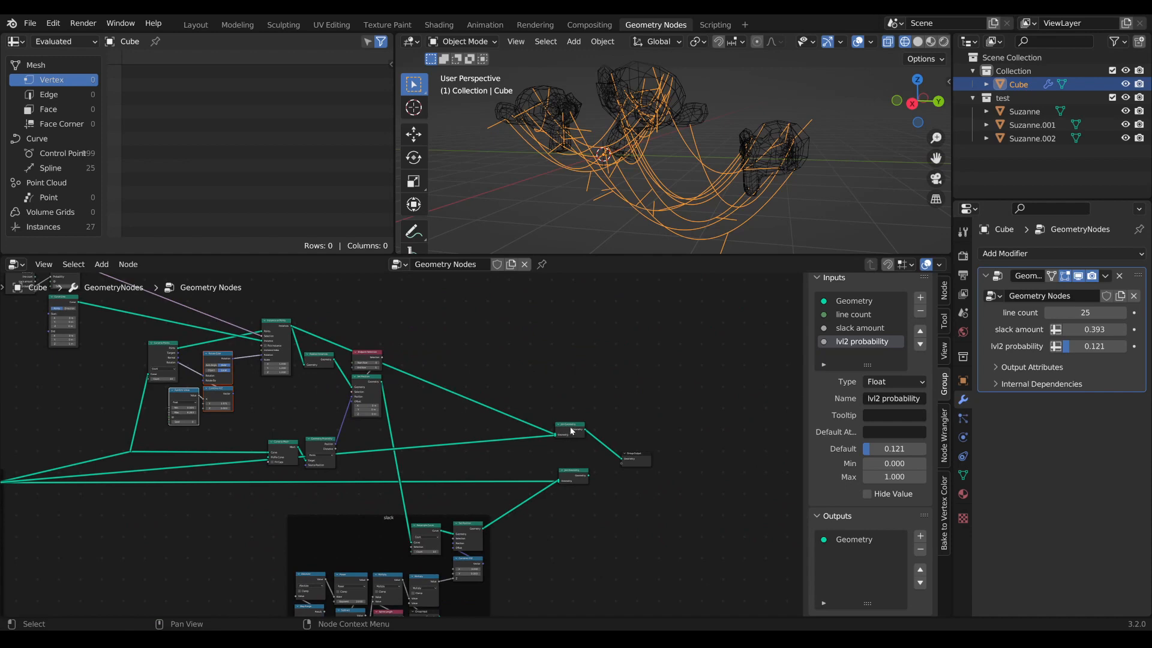
pyautogui.moveTo(572, 430); pyautogui.dragTo(576, 434)
pyautogui.press('x')
pyautogui.scroll(2, 498, 441)
pyautogui.moveTo(501, 441); pyautogui.dragTo(598, 437, button='middle')
pyautogui.scroll(1, 558, 456)
pyautogui.moveTo(541, 465); pyautogui.dragTo(503, 457, button='middle')
pyautogui.scroll(-1, 497, 457)
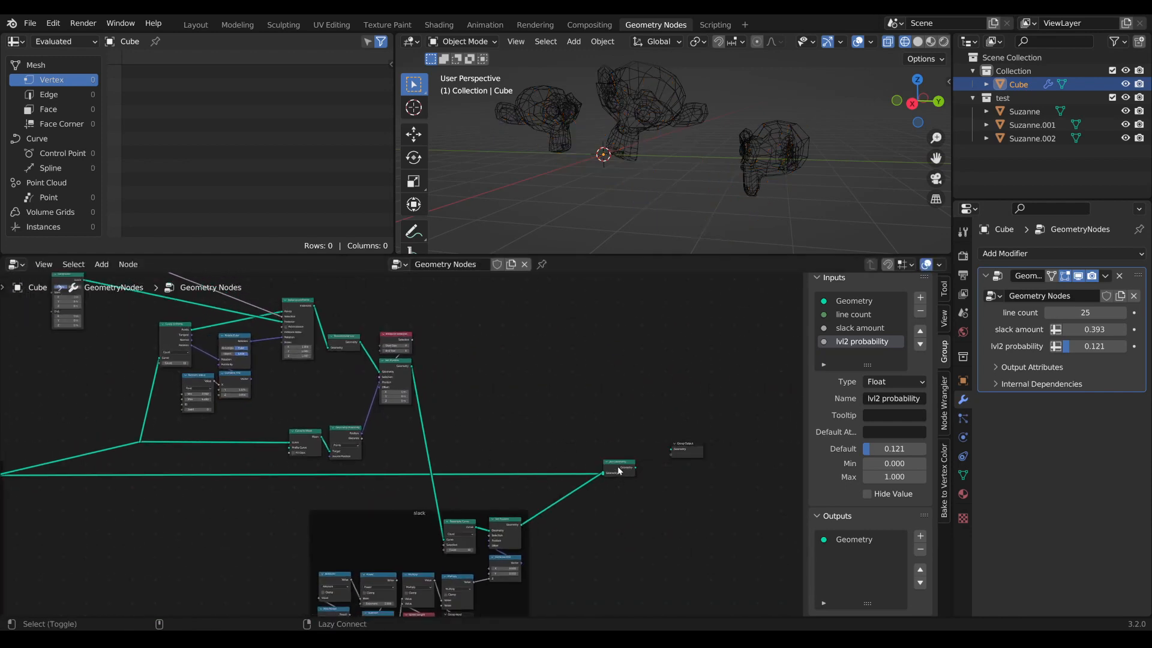
pyautogui.keyDown('alt'); pyautogui.moveTo(619, 470); pyautogui.dragTo(685, 451, button='right'); pyautogui.keyUp('alt')
# Set lvl2 probability to 0.367 and enlarge the 3D viewport to view the slackened second-level cables.
pyautogui.moveTo(636, 174); pyautogui.dragTo(774, 229, button='middle')
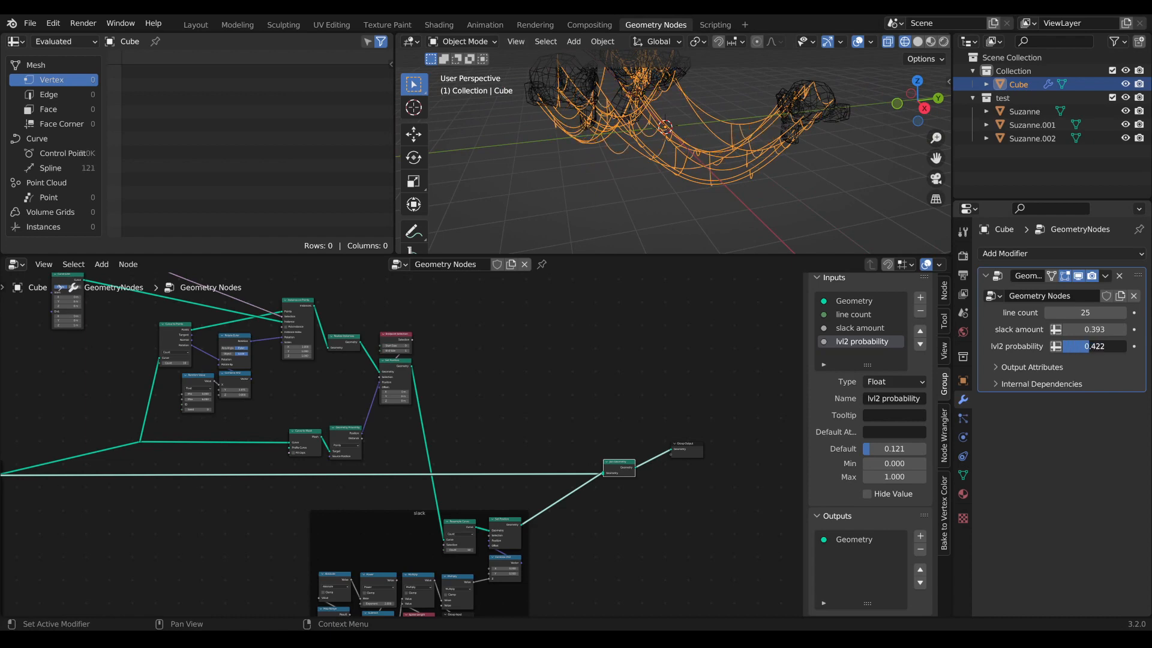
pyautogui.moveTo(636, 81); pyautogui.dragTo(636, 245, button='middle')
pyautogui.moveTo(636, 255); pyautogui.dragTo(636, 358)
pyautogui.moveTo(701, 186); pyautogui.dragTo(714, 212, button='middle')
# Move the Curve Line node directly above Curve to Points.
pyautogui.moveTo(366, 444); pyautogui.dragTo(555, 550, button='middle')
pyautogui.scroll(3, 594, 492)
pyautogui.scroll(2, 700, 522)
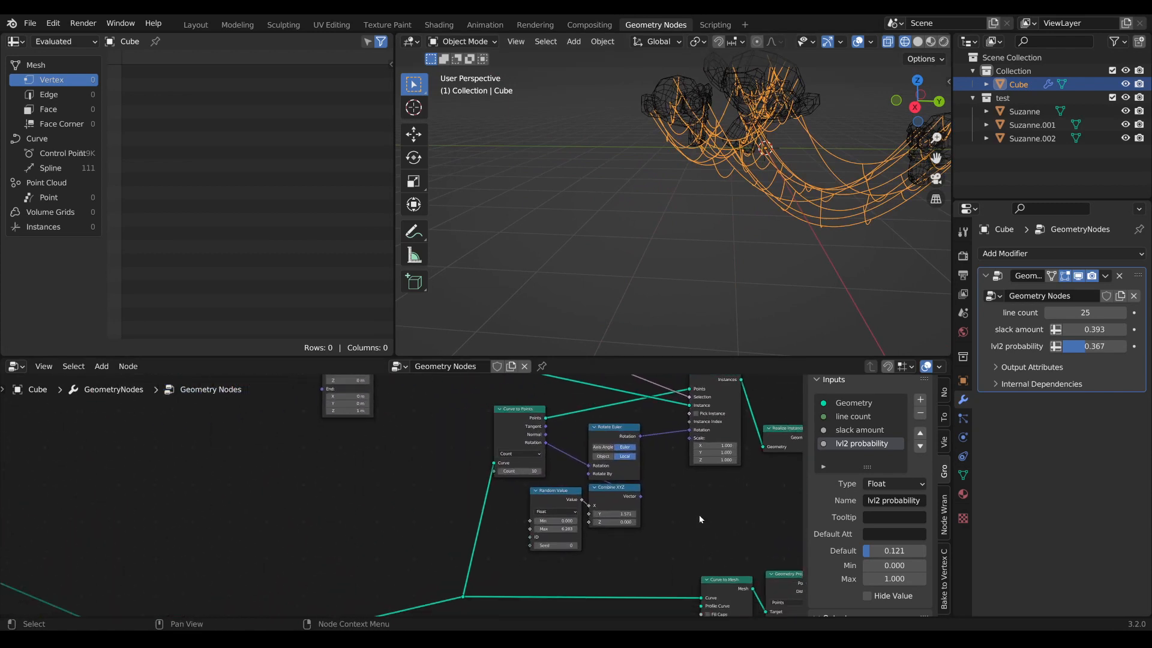
pyautogui.moveTo(658, 533); pyautogui.dragTo(456, 540, button='middle')
pyautogui.moveTo(456, 540); pyautogui.dragTo(460, 485)
pyautogui.moveTo(460, 484); pyautogui.dragTo(519, 505, button='middle')
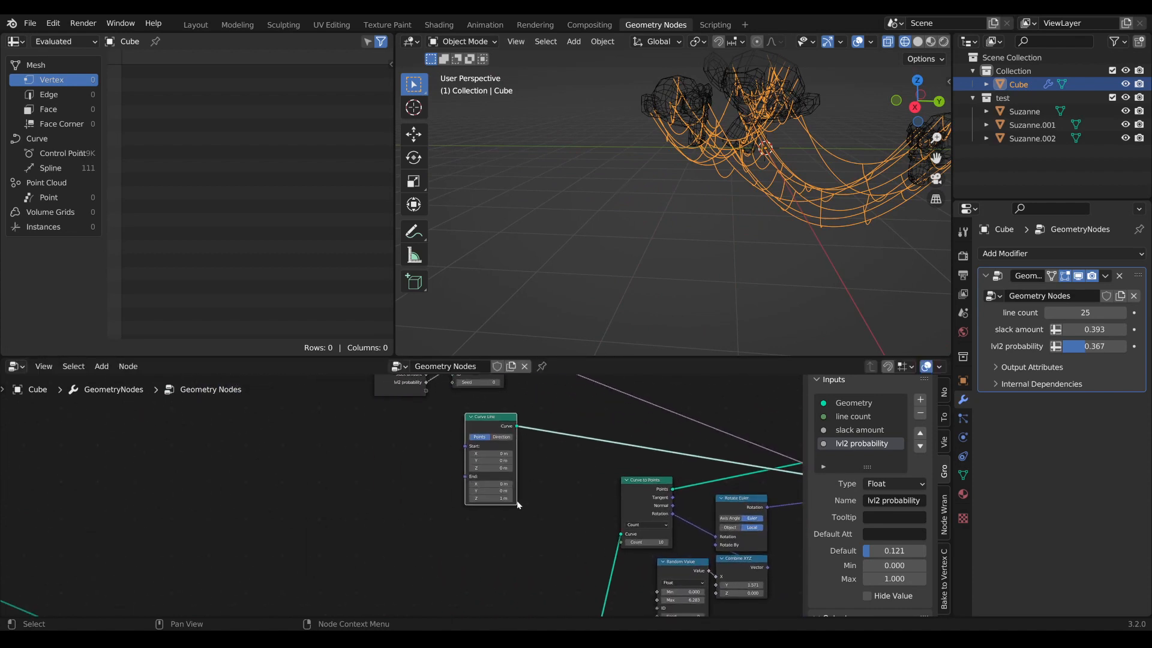
pyautogui.scroll(2, 518, 505)
pyautogui.scroll(1, 479, 503)
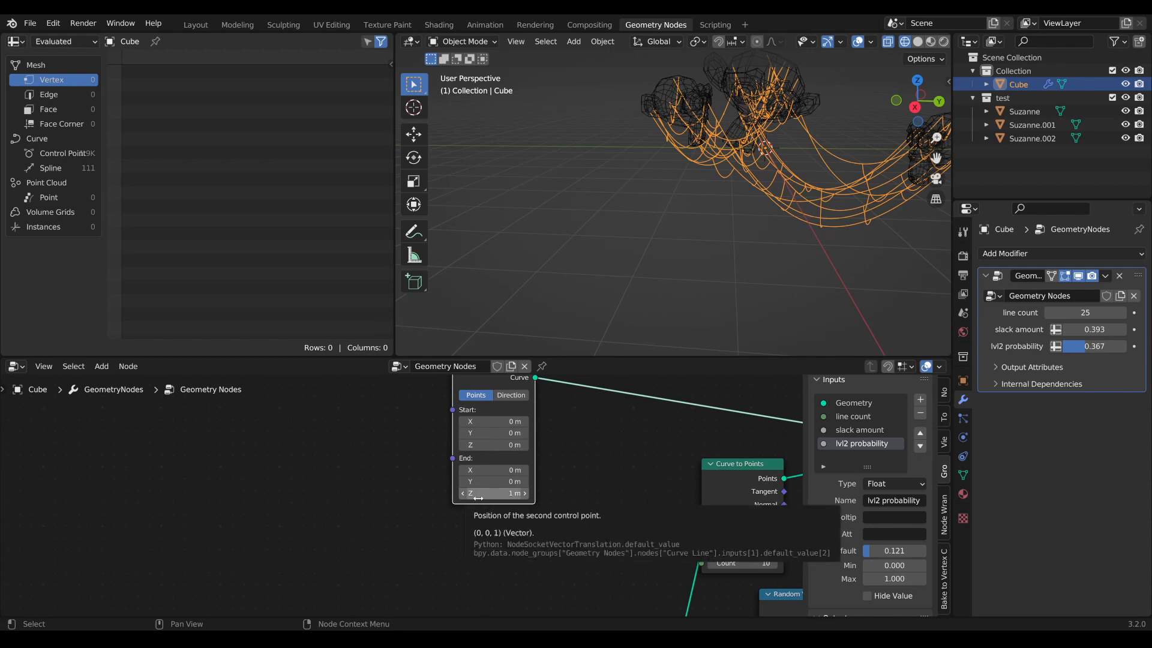
pyautogui.scroll(-1, 475, 464)
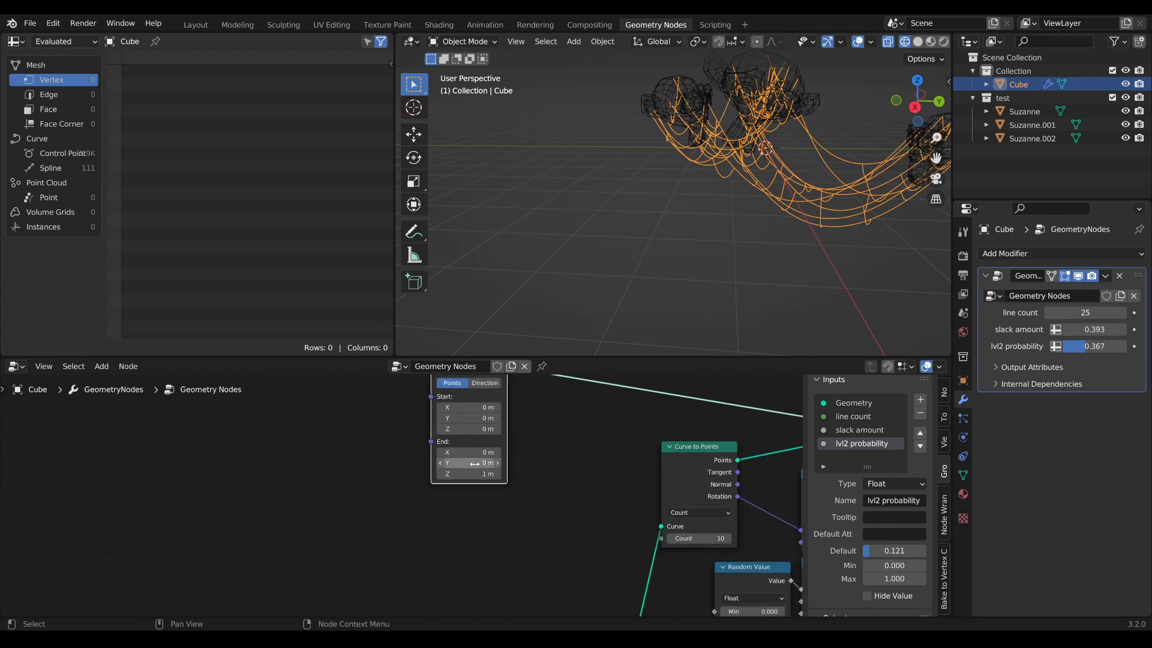
pyautogui.moveTo(469, 474); pyautogui.dragTo(454, 405)
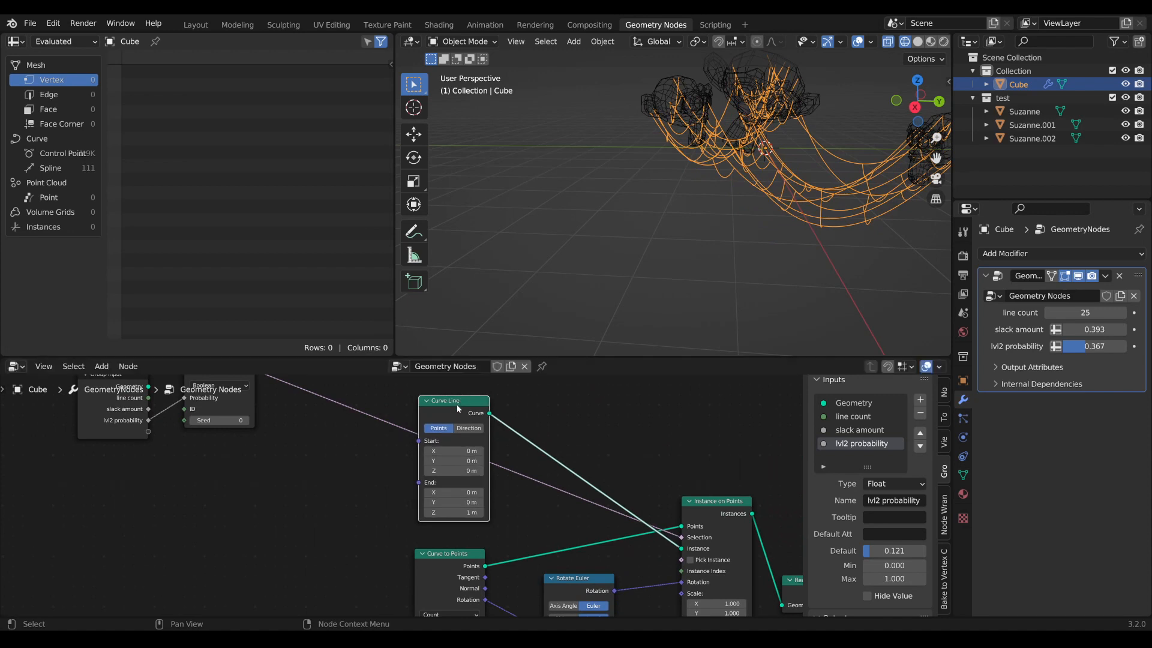
# Add a Combine XYZ node with Z set to 1 and link its Vector to Curve Line's End input.
pyautogui.hotkey('shift', 'a')
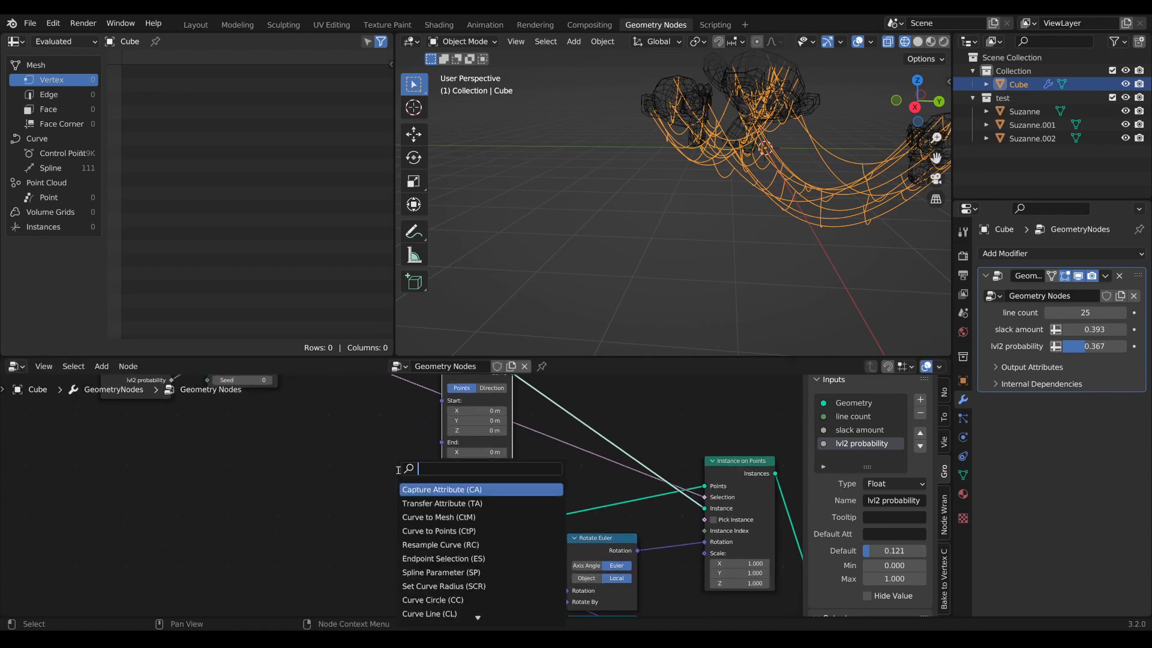
pyautogui.write('comb')
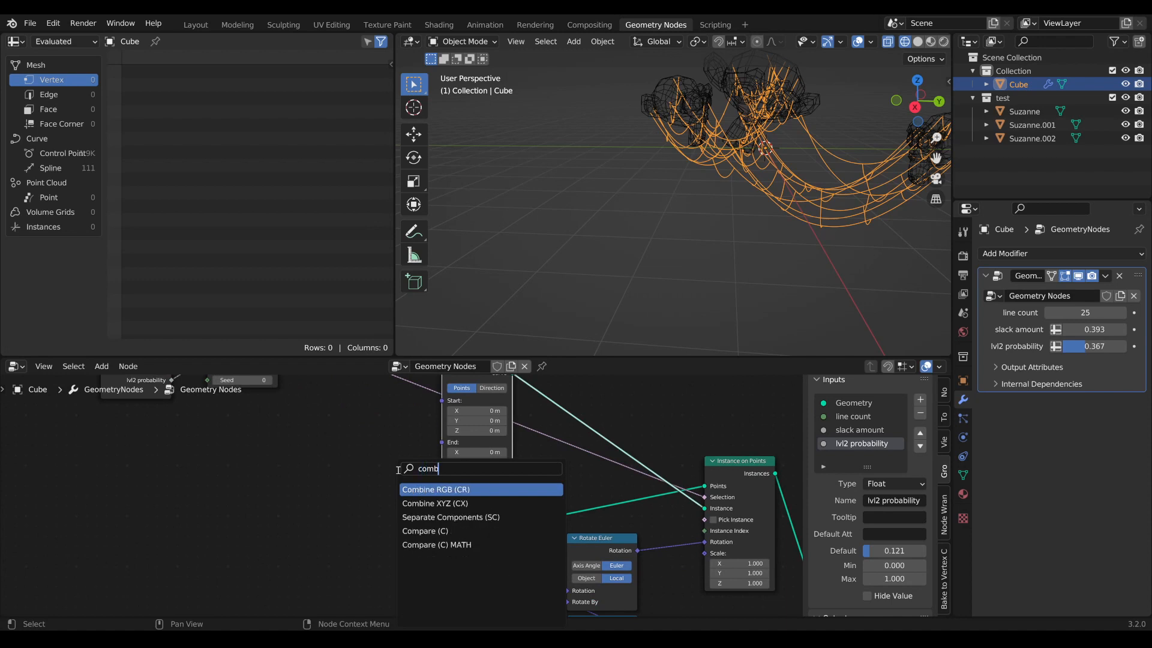
pyautogui.click(420, 503)
pyautogui.click(421, 459)
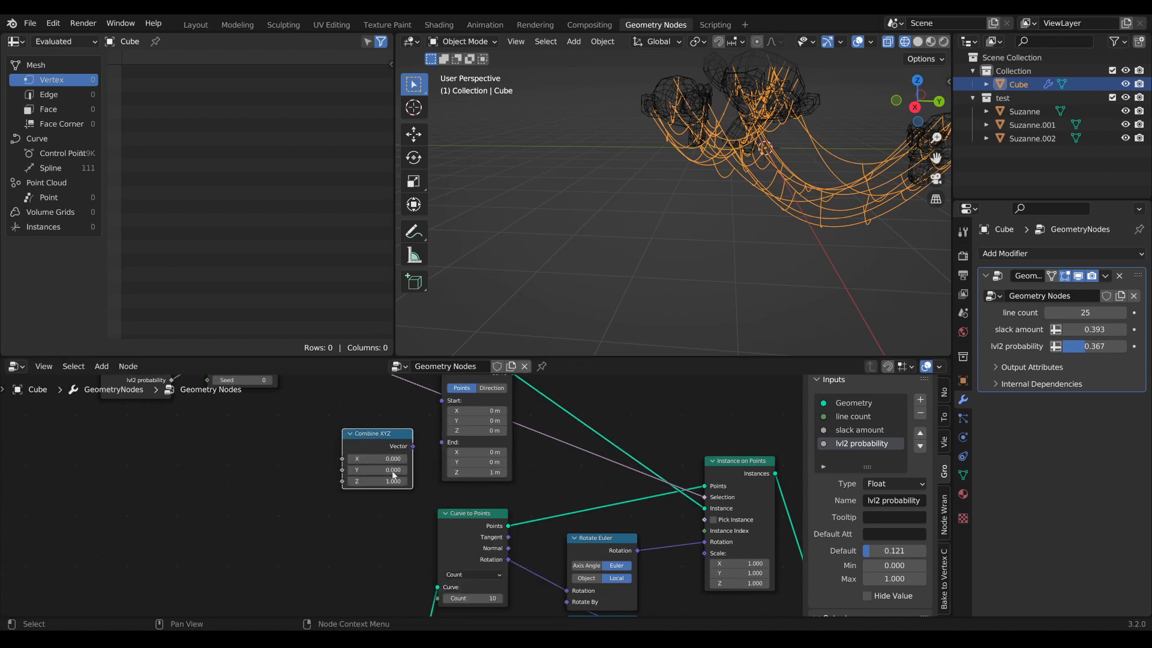
pyautogui.moveTo(444, 438); pyautogui.dragTo(411, 429)
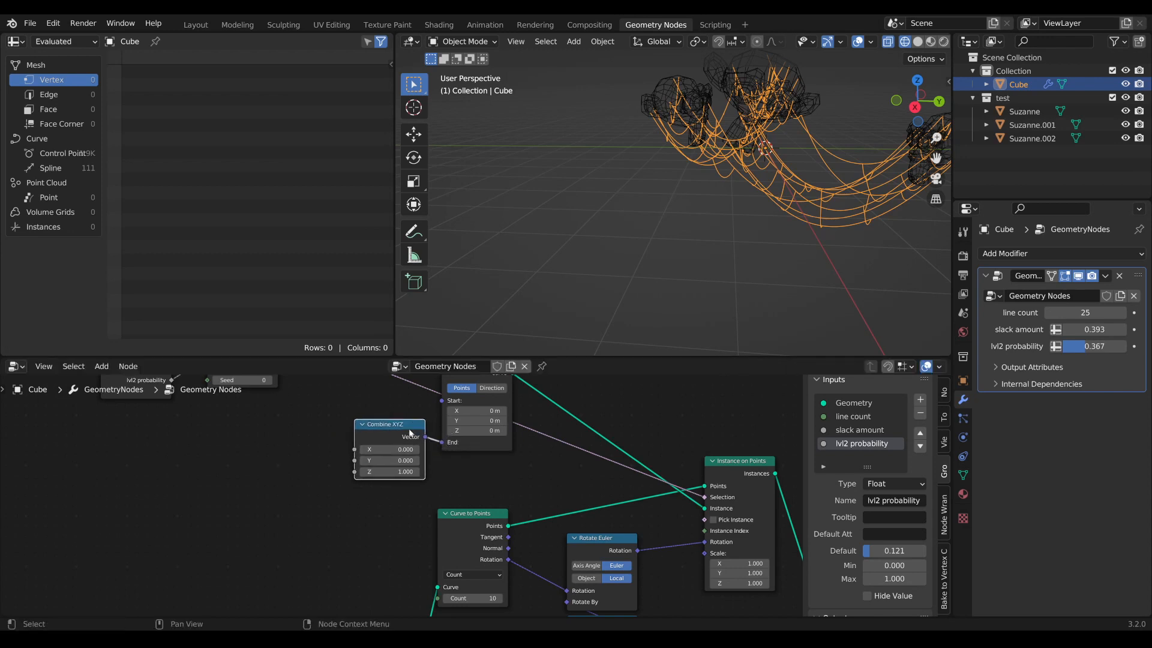
# Add a Group Input node, expose Combine XYZ's Z as a new group input and name it "lvl2 length".
pyautogui.moveTo(227, 464); pyautogui.dragTo(361, 495, button='middle')
pyautogui.press('Tab')
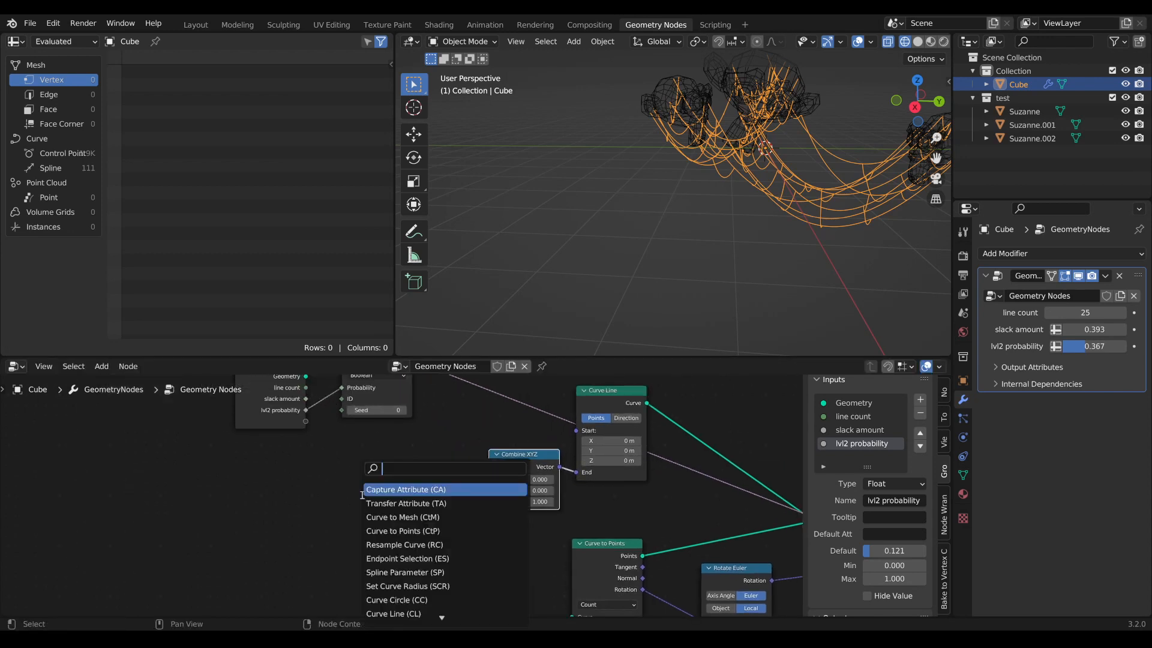
pyautogui.write('gi')
pyautogui.press('Return')
pyautogui.click(437, 471)
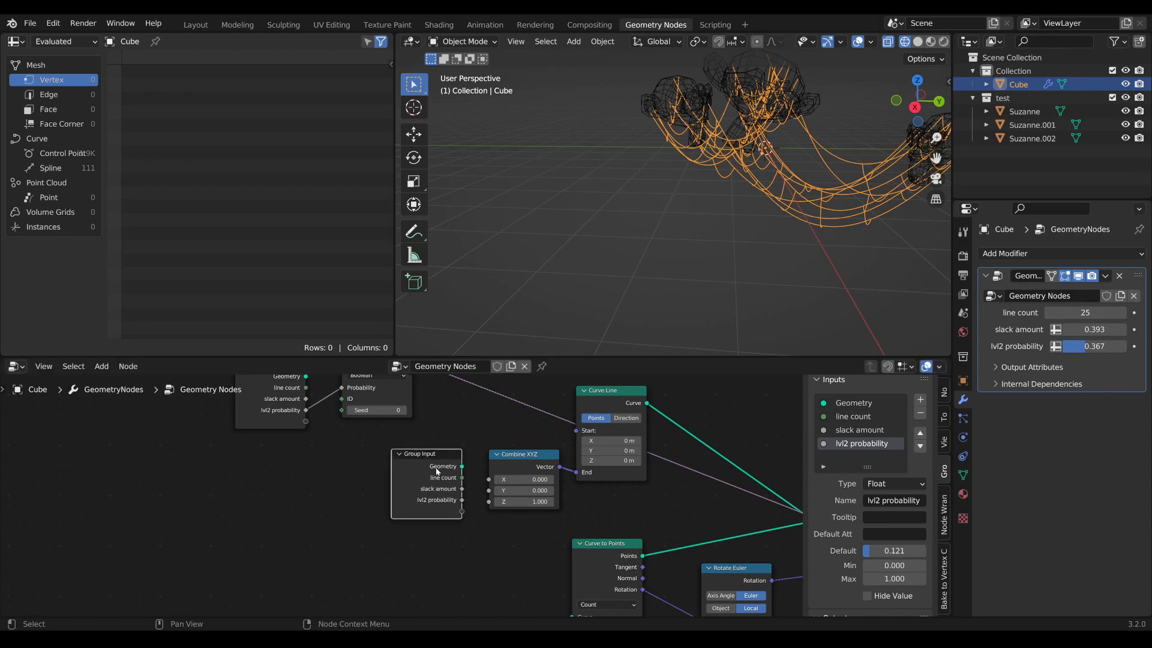
pyautogui.moveTo(495, 506); pyautogui.dragTo(491, 502)
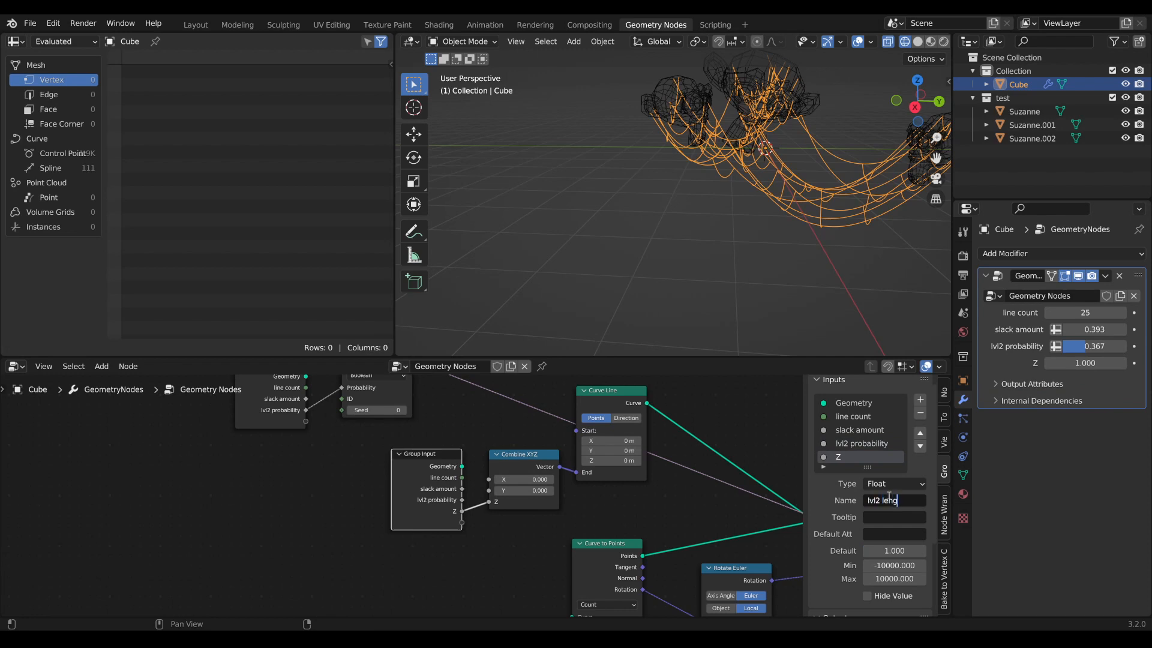
pyautogui.scroll(-2, 264, 567)
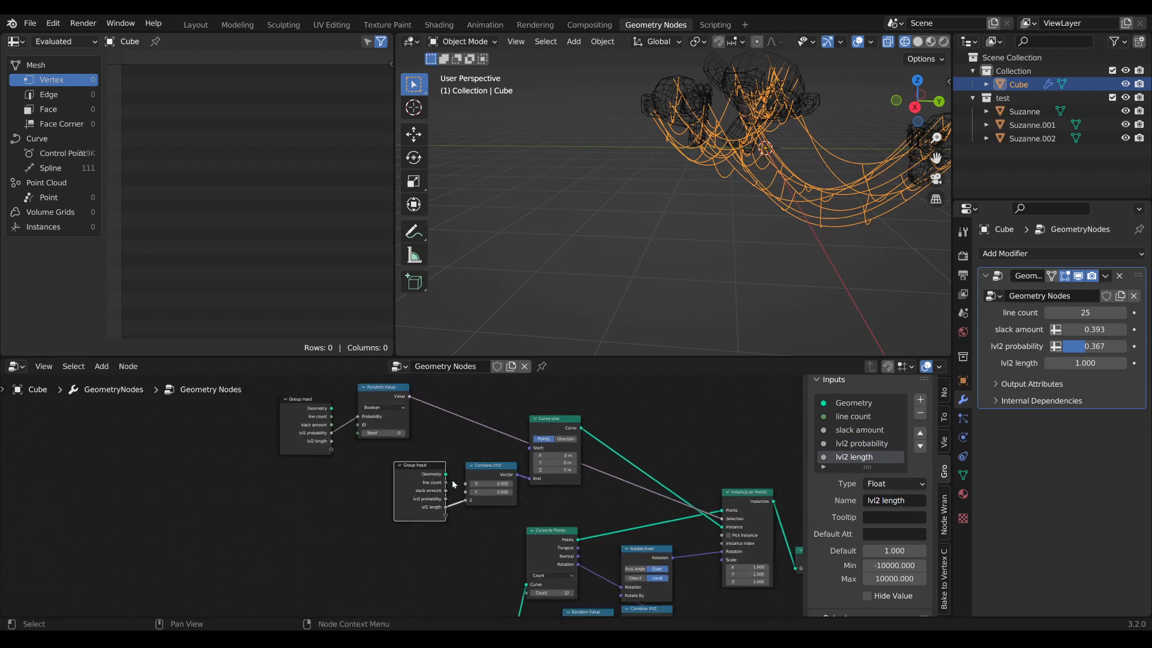
# Move the boolean Random Value node and its Group Input closer to Curve Line.
pyautogui.moveTo(376, 533); pyautogui.dragTo(382, 536)
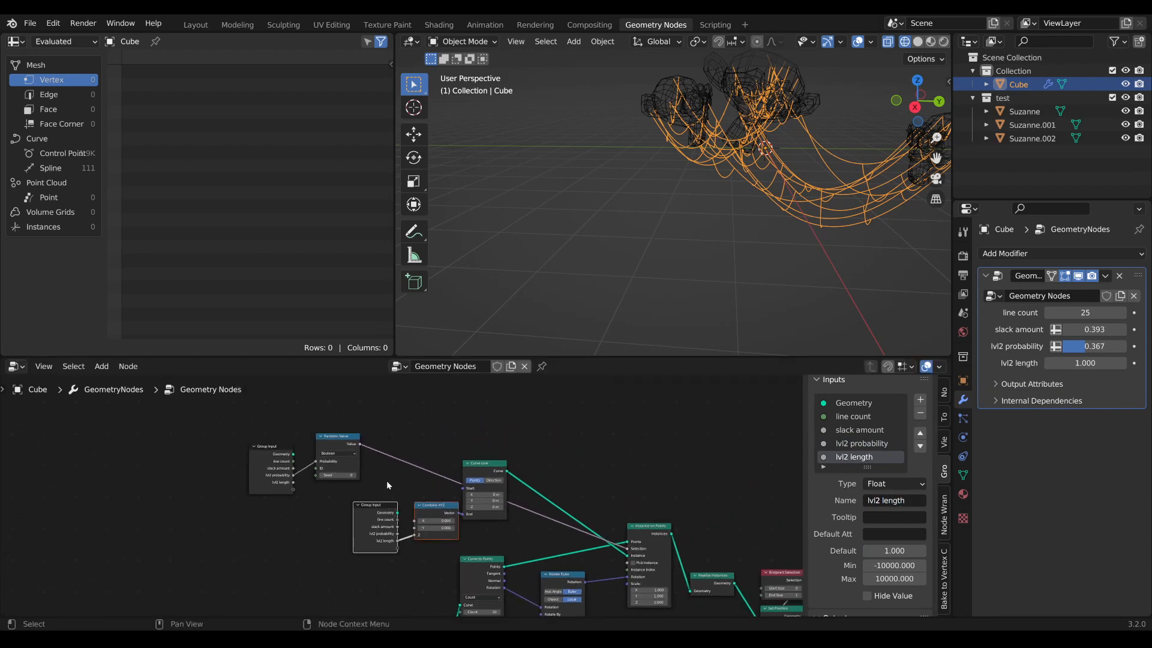
pyautogui.moveTo(349, 484); pyautogui.dragTo(260, 456)
pyautogui.moveTo(348, 436); pyautogui.dragTo(408, 424)
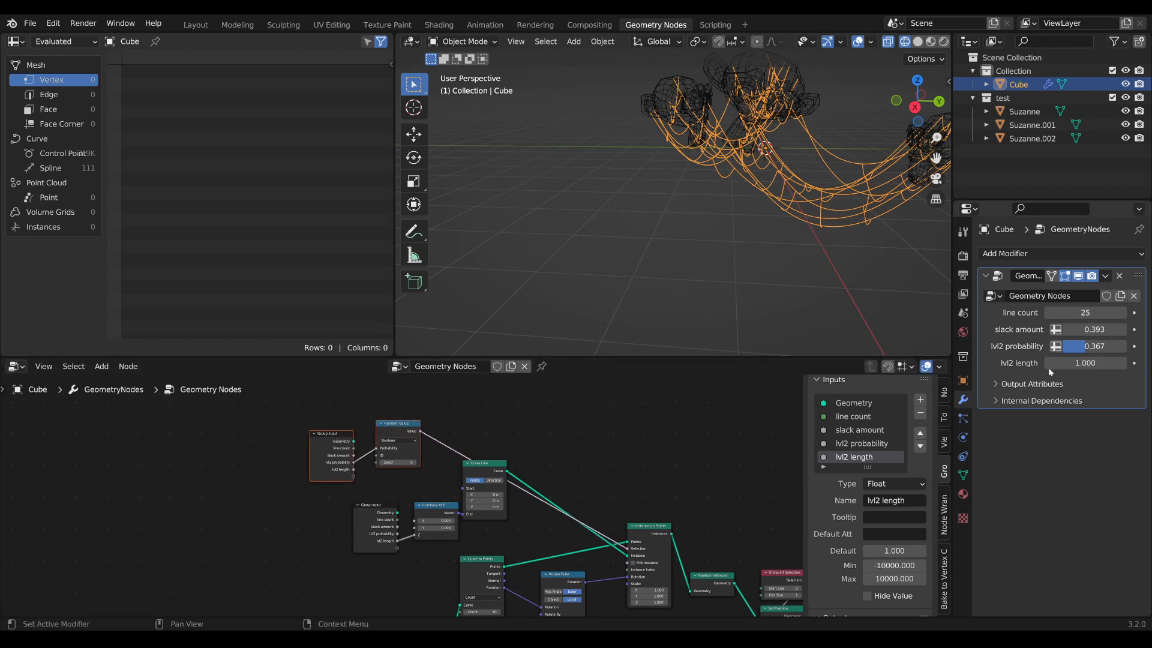
# Enlarge the 3D viewport slightly and set the modifier's lvl2 length to 1.210.
pyautogui.moveTo(844, 357); pyautogui.dragTo(843, 380)
pyautogui.moveTo(855, 327); pyautogui.dragTo(791, 322, button='middle')
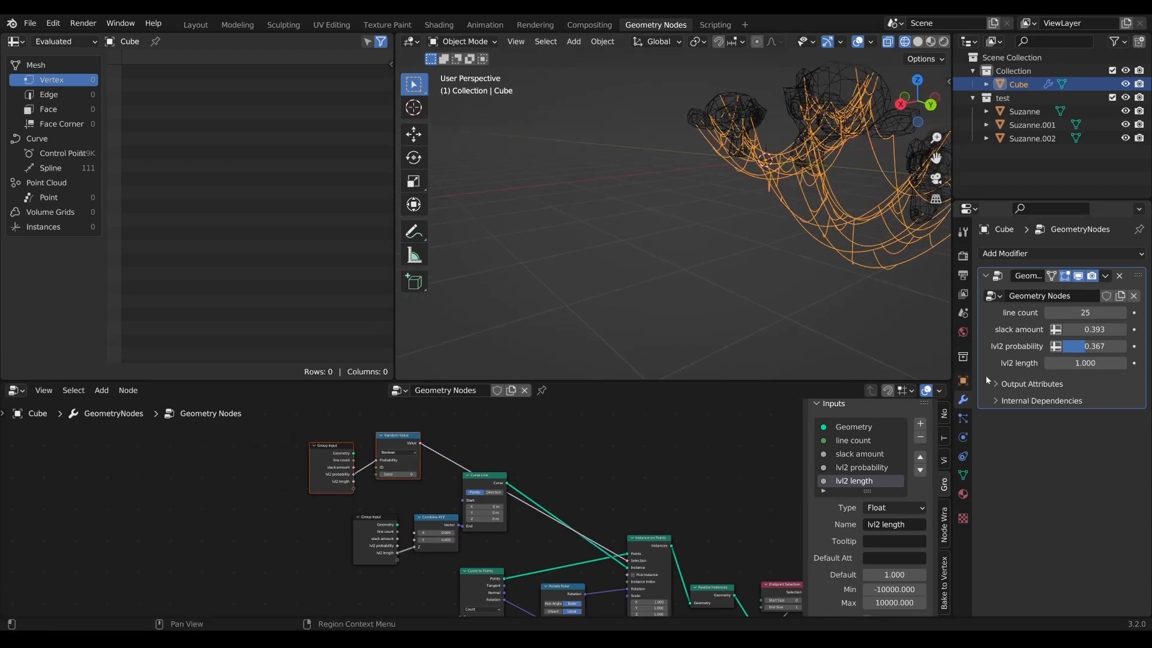
pyautogui.moveTo(1080, 363); pyautogui.dragTo(1109, 363)
pyautogui.moveTo(735, 233); pyautogui.dragTo(845, 301, button='middle')
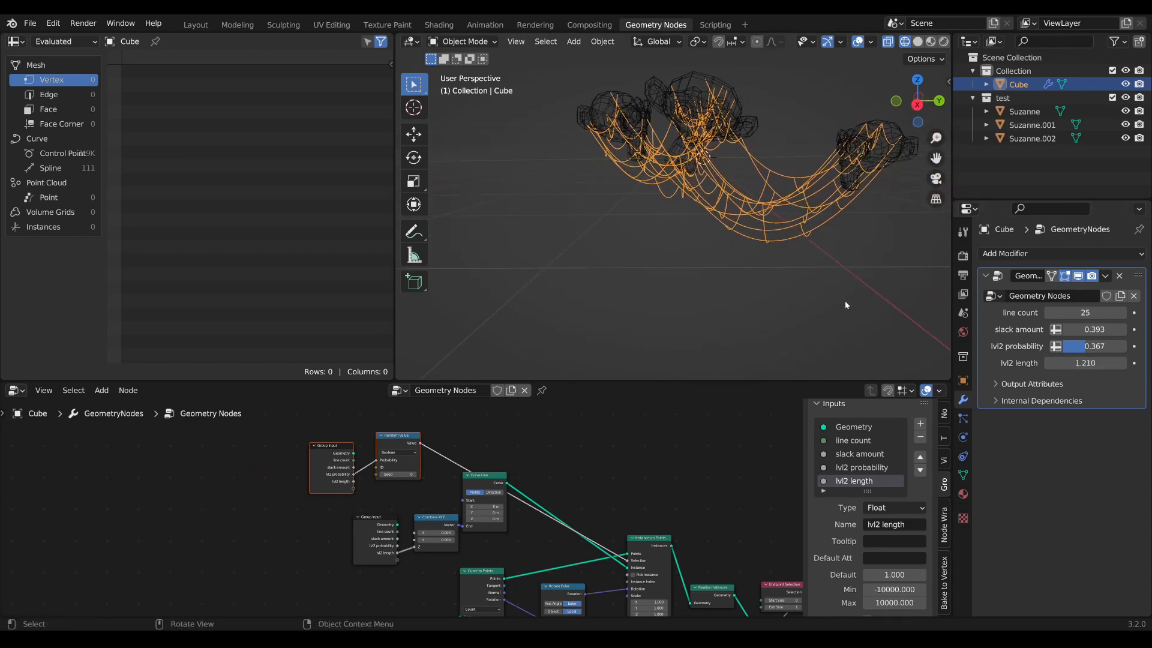
# Try a different slack amount without keeping it, and set the line count to 16.
pyautogui.moveTo(1095, 328); pyautogui.dragTo(1068, 313)
pyautogui.rightClick(1095, 328)
pyautogui.scroll(-3, 638, 181)
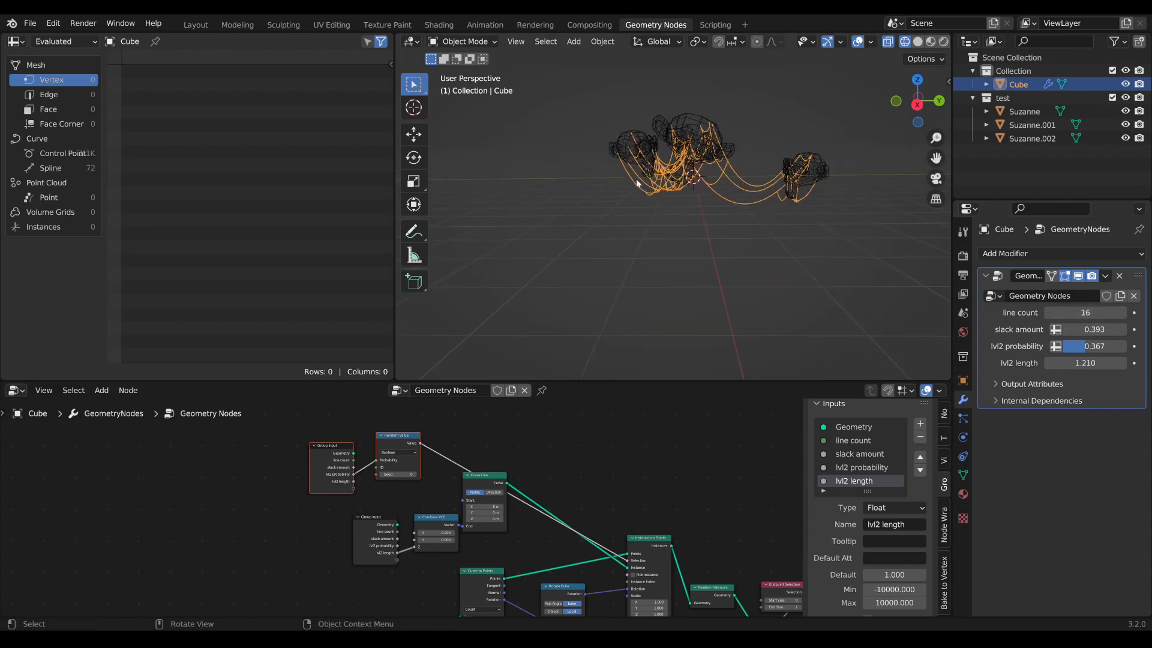
# Move the Suzanne.001 head farther away from the large monkey head.
pyautogui.moveTo(672, 111); pyautogui.dragTo(630, 143, button='middle')
pyautogui.click(652, 131)
pyautogui.press('g')
pyautogui.click(594, 156)
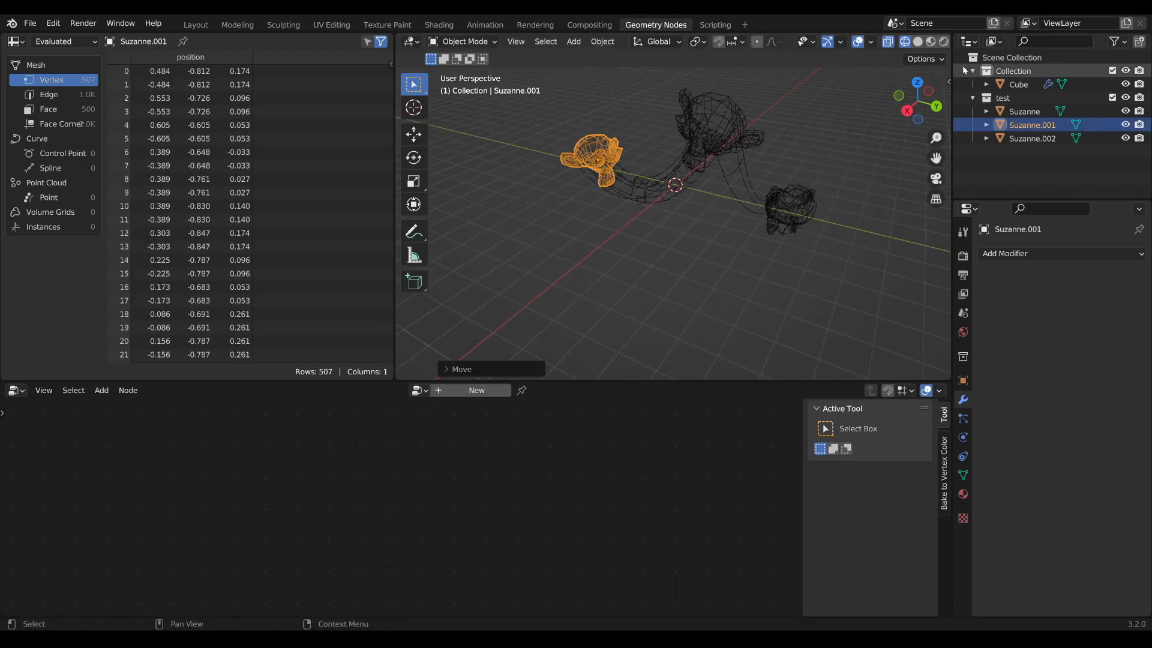
# Switch the viewport to solid shading and select the Cube cable object again.
pyautogui.click(917, 41)
pyautogui.moveTo(616, 245)
pyautogui.mouseDown(button='middle')
pyautogui.moveTo(646, 211)
pyautogui.moveTo(708, 220)
pyautogui.mouseUp(button='middle')
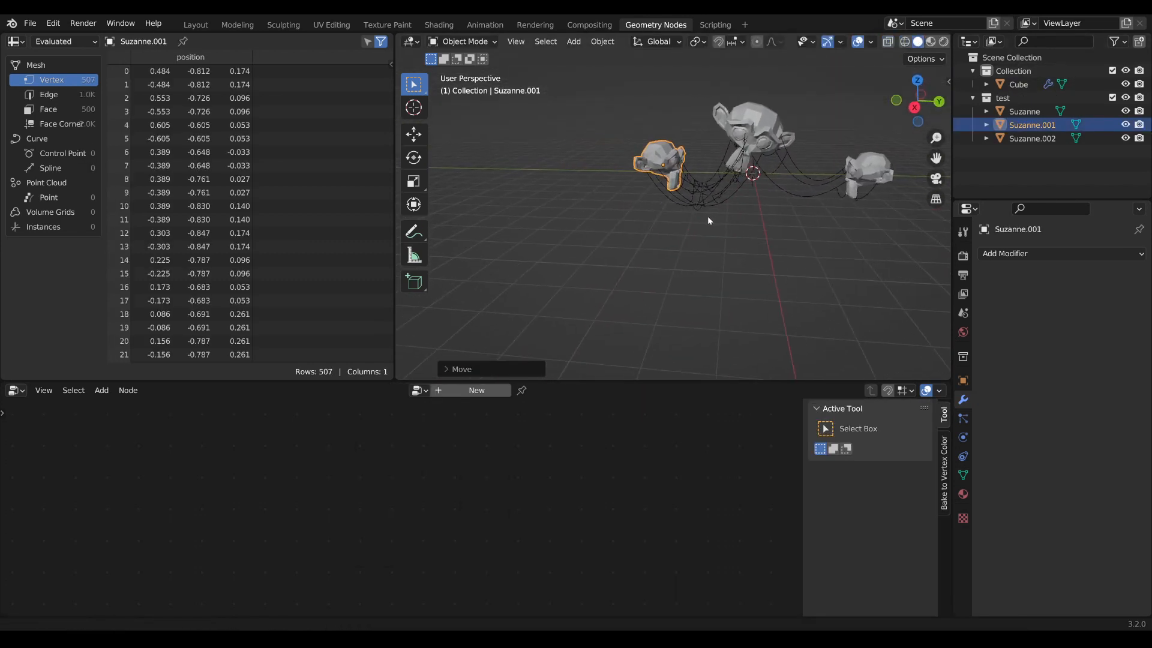
pyautogui.click(706, 187)
# Place the boolean Random Value and its Group Input above Curve Line, and bring Combine XYZ close to the lvl2 length Group Input.
pyautogui.scroll(-7, 574, 448)
pyautogui.moveTo(542, 486); pyautogui.dragTo(593, 440, button='middle')
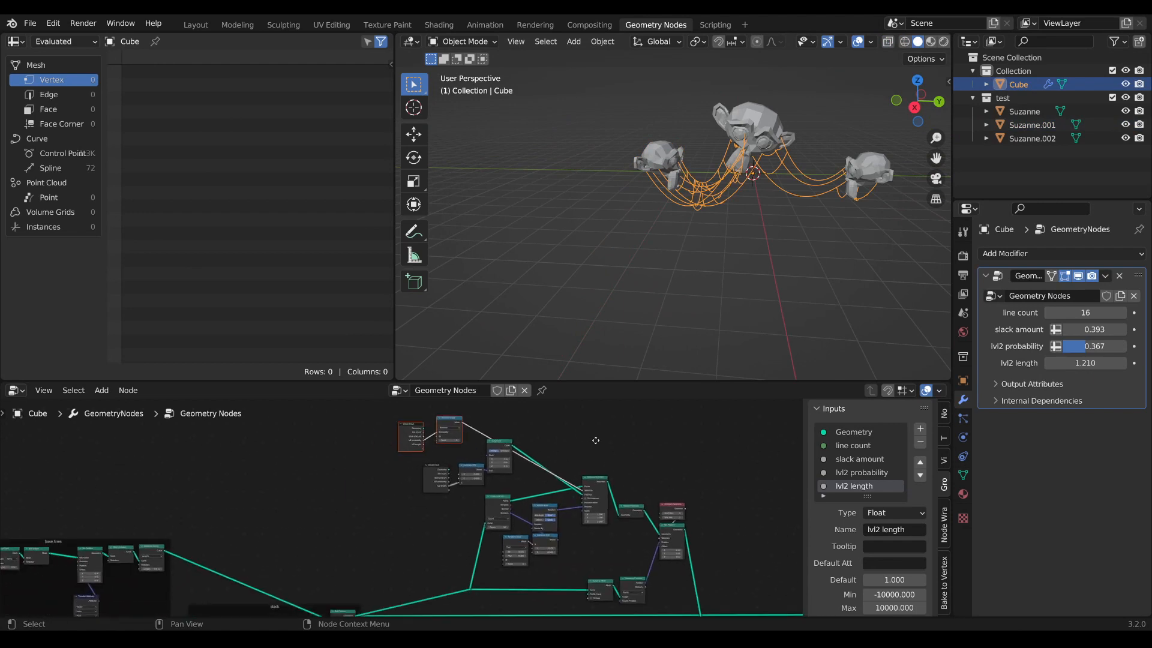
pyautogui.scroll(4, 539, 440)
pyautogui.moveTo(485, 440); pyautogui.dragTo(459, 478, button='middle')
pyautogui.scroll(1, 459, 478)
pyautogui.moveTo(388, 433); pyautogui.dragTo(465, 421)
pyautogui.scroll(11, 510, 471)
pyautogui.moveTo(556, 453); pyautogui.dragTo(531, 452)
pyautogui.moveTo(516, 544); pyautogui.dragTo(505, 510, button='middle')
pyautogui.scroll(2, 511, 527)
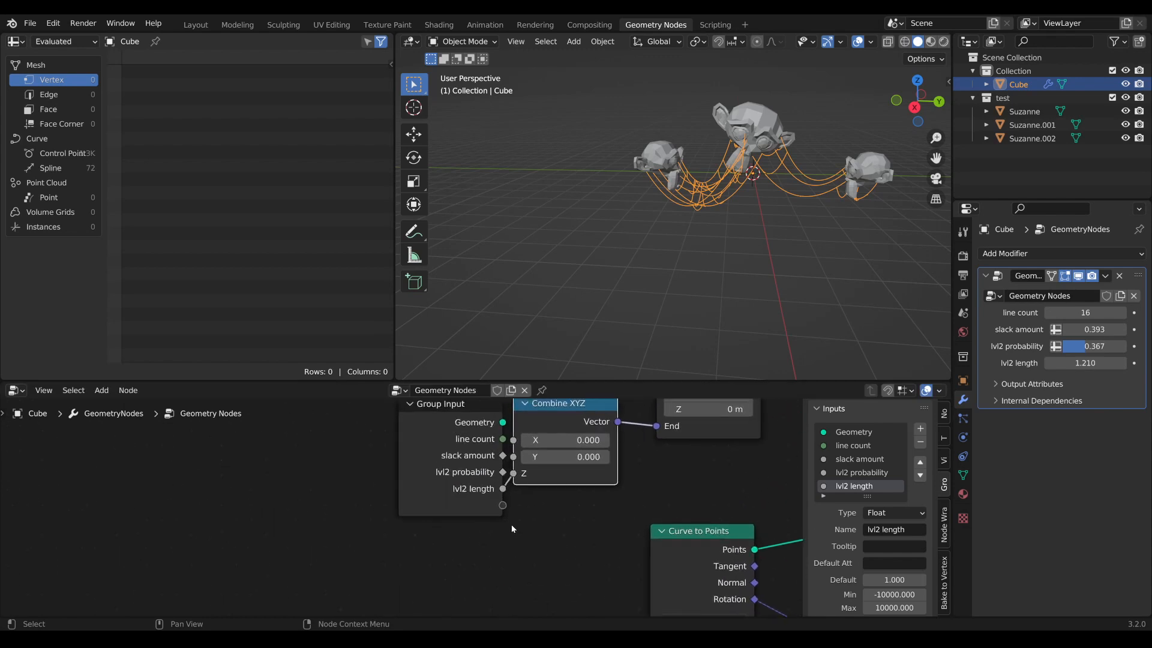
# Select the lvl2 length Group Input and Combine XYZ together and reposition the pair beside Curve Line.
pyautogui.moveTo(576, 524); pyautogui.dragTo(529, 547, button='middle')
pyautogui.moveTo(530, 547); pyautogui.dragTo(392, 430)
pyautogui.scroll(-2, 487, 432)
pyautogui.moveTo(486, 432); pyautogui.dragTo(324, 510, button='middle')
pyautogui.moveTo(324, 510); pyautogui.dragTo(337, 511)
pyautogui.scroll(-1, 521, 538)
pyautogui.moveTo(520, 539); pyautogui.dragTo(367, 375, button='middle')
# Try driving Instance on Points' Scale with a new float Random Value node ranging from 0 to 1.
pyautogui.scroll(1, 593, 545)
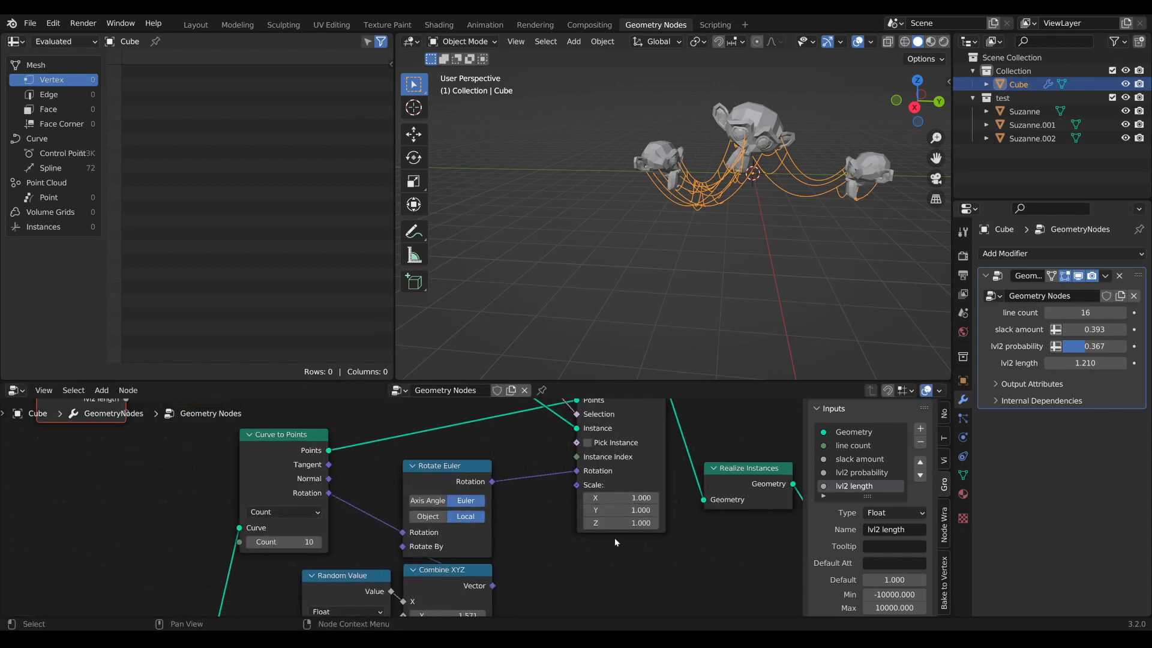
pyautogui.moveTo(625, 522); pyautogui.dragTo(570, 510, button='middle')
pyautogui.scroll(-2, 648, 527)
pyautogui.scroll(-1, 570, 509)
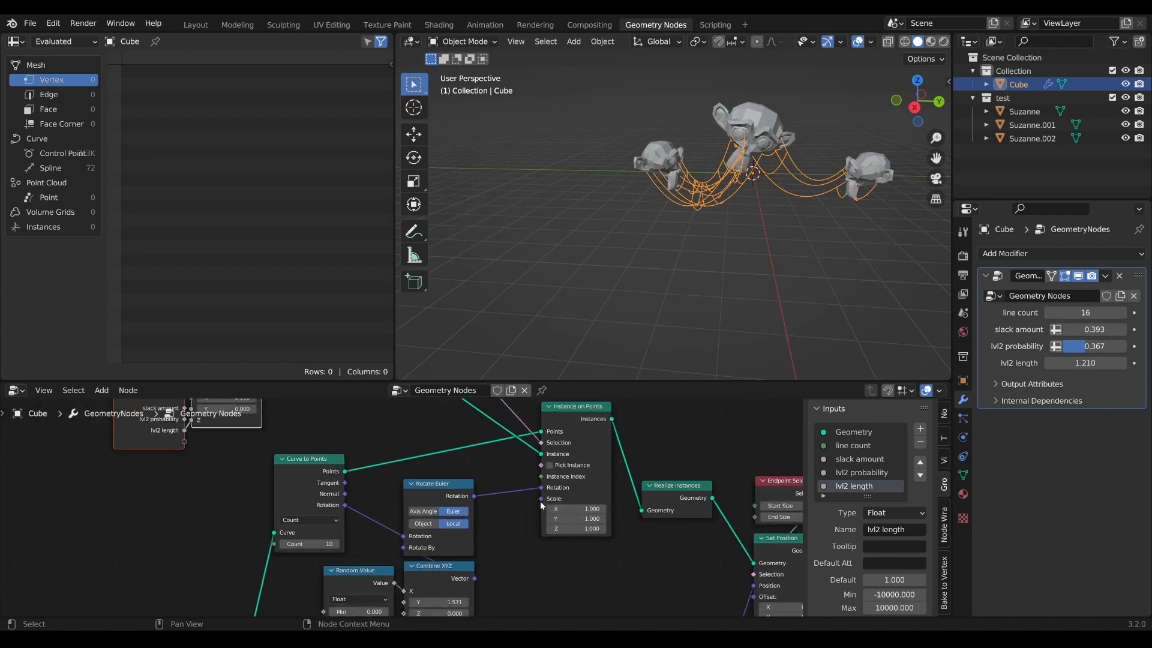
pyautogui.moveTo(569, 559); pyautogui.dragTo(566, 533, button='middle')
pyautogui.press('Tab')
pyautogui.write('ram')
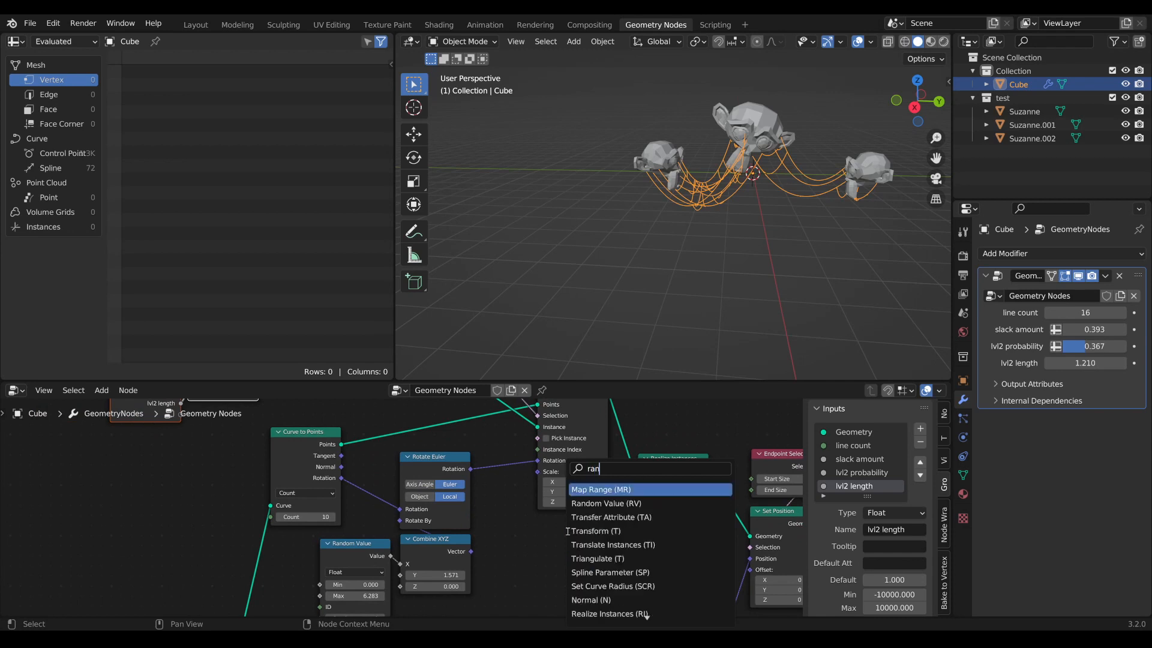
pyautogui.click(579, 492)
pyautogui.click(547, 486)
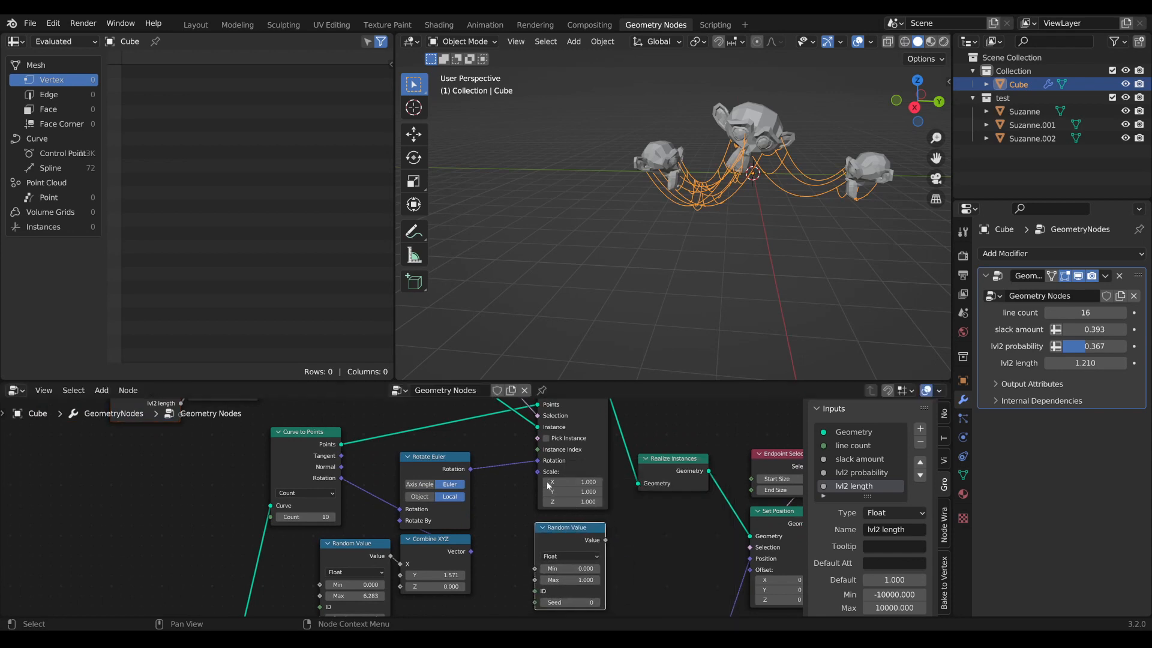
pyautogui.moveTo(540, 475); pyautogui.dragTo(539, 471)
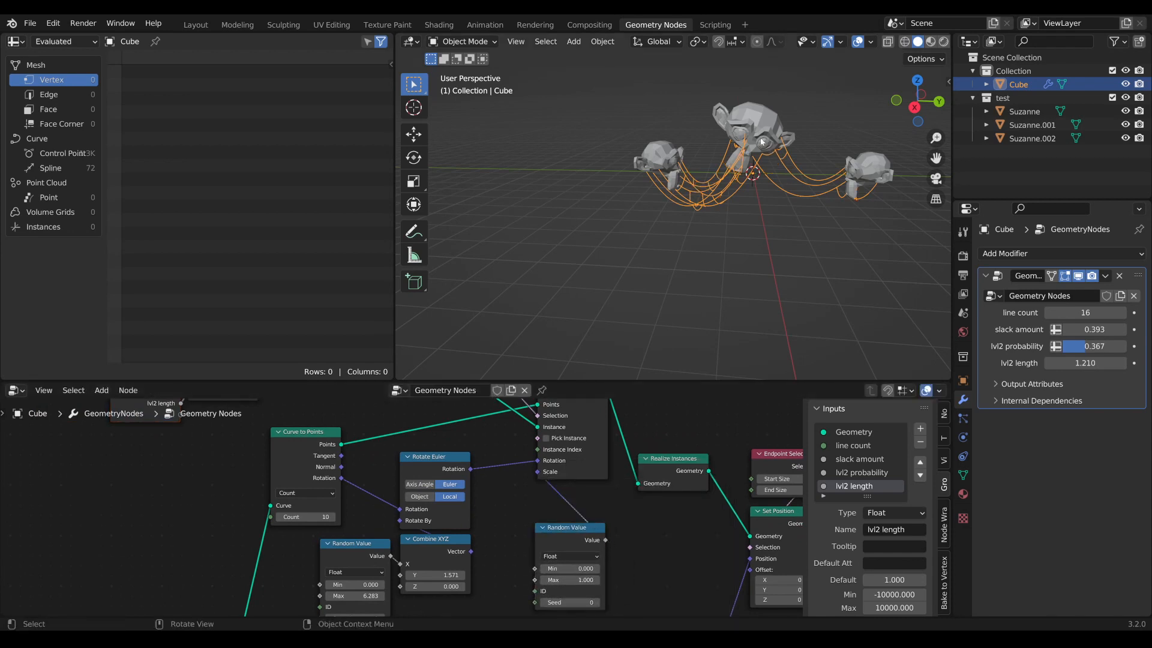
# Check the randomly scaled lines around the cables and delete the Random Value node feeding Scale.
pyautogui.moveTo(696, 180); pyautogui.dragTo(730, 154, button='middle')
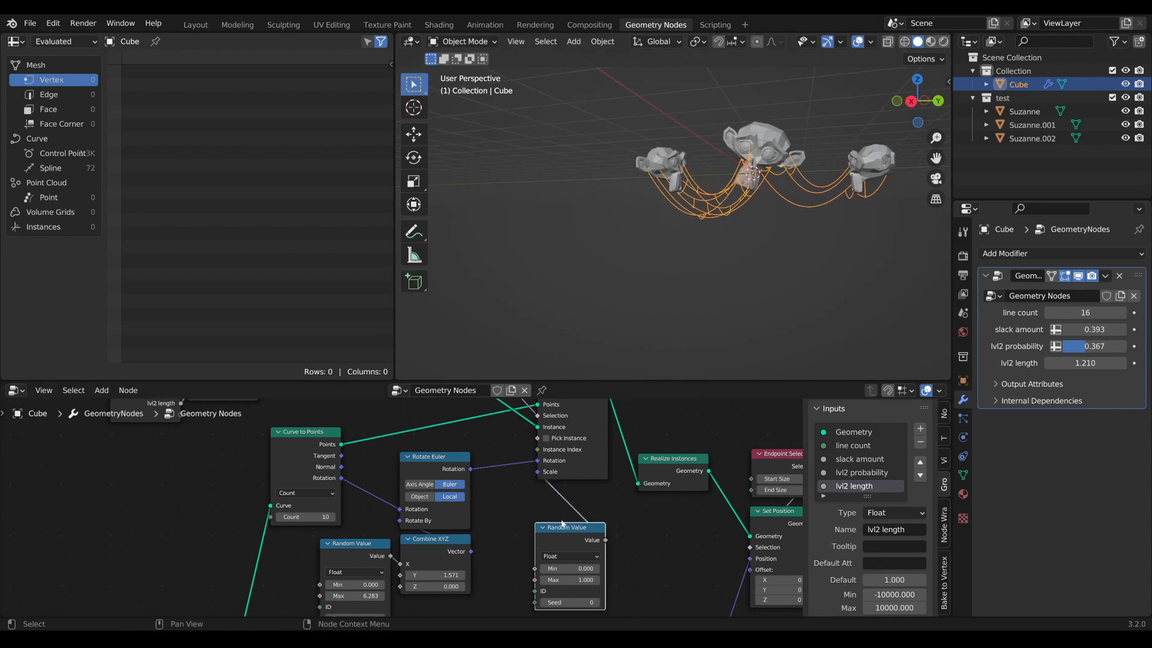
pyautogui.press('x')
pyautogui.scroll(-2, 588, 516)
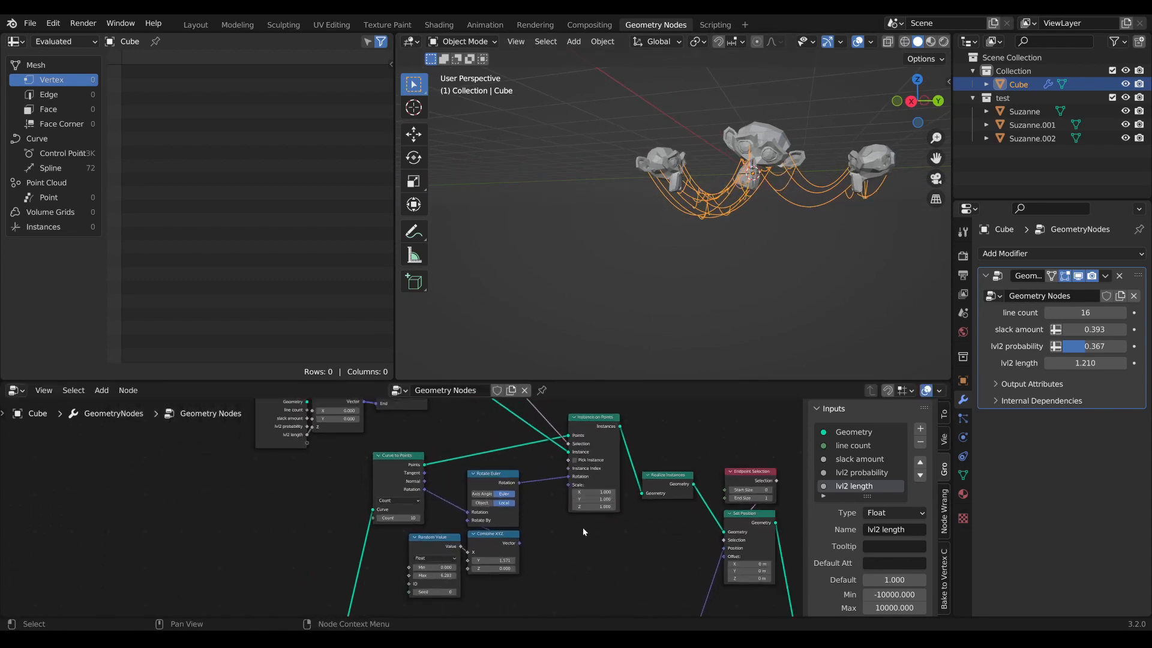
# Move Curve to Points closer to Rotate Euler and maximize the node editor.
pyautogui.moveTo(407, 467); pyautogui.dragTo(433, 454)
pyautogui.scroll(-5, 423, 429)
pyautogui.moveTo(421, 424); pyautogui.dragTo(505, 525, button='middle')
pyautogui.scroll(2, 475, 510)
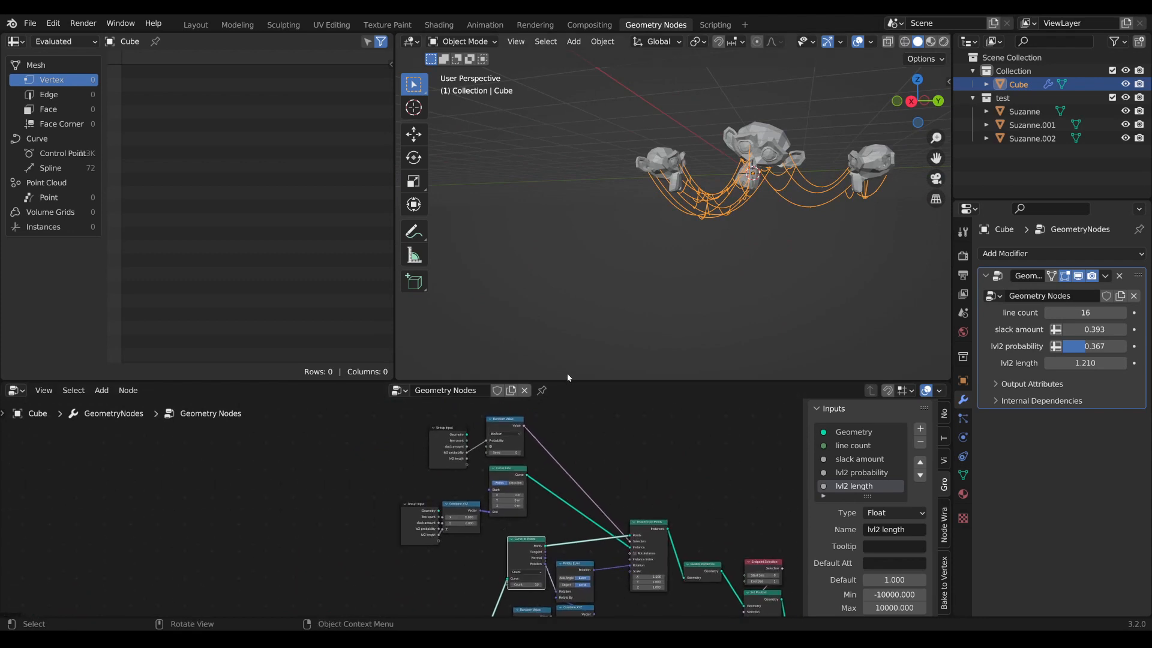
pyautogui.moveTo(568, 364); pyautogui.dragTo(570, 295)
pyautogui.hotkey('ctrl', 'space')
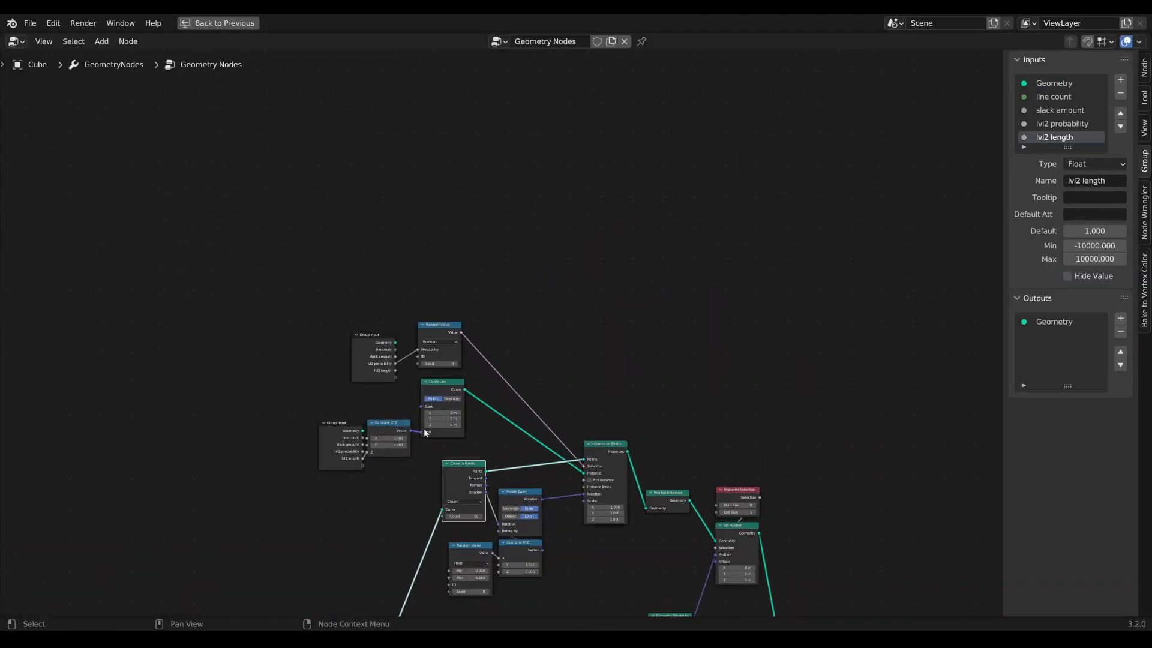
# Raise the Group Input and Combine XYZ pair beside Curve Line, and move the upper Group Input away from the boolean Random Value.
pyautogui.moveTo(390, 428); pyautogui.dragTo(337, 397)
pyautogui.moveTo(366, 332); pyautogui.dragTo(326, 331)
pyautogui.scroll(3, 339, 360)
pyautogui.moveTo(344, 362); pyautogui.dragTo(655, 365, button='middle')
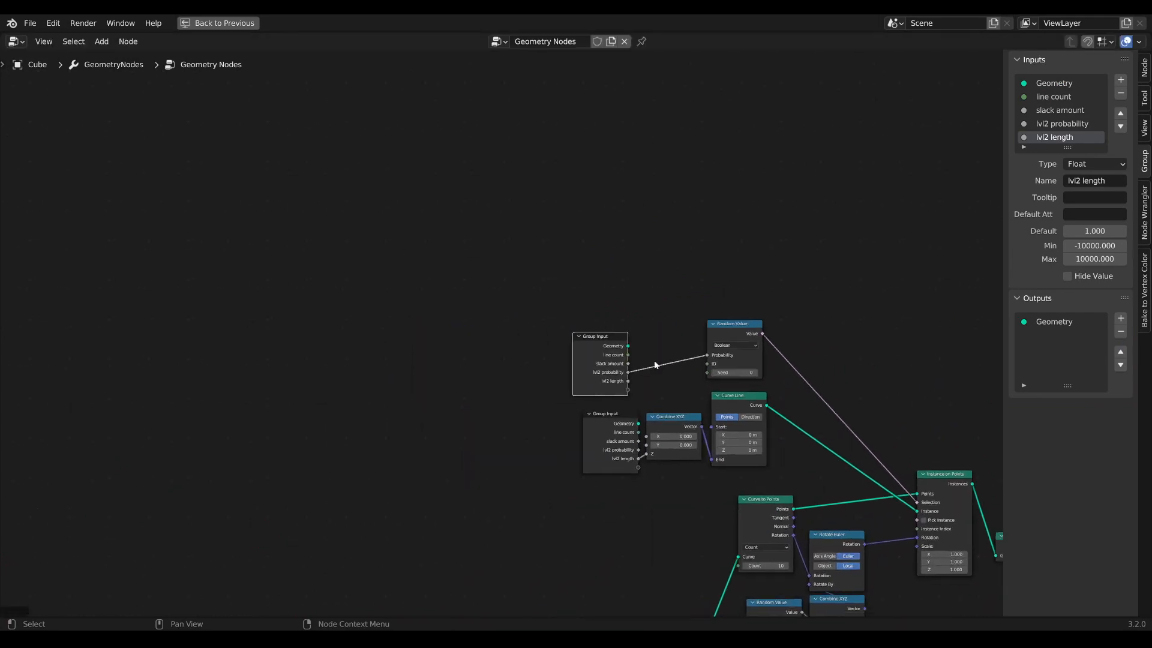
# Drive Combine XYZ's Z from the upper Group Input's lvl2 length and delete the lower Group Input.
pyautogui.scroll(1, 655, 367)
pyautogui.moveTo(631, 420); pyautogui.dragTo(613, 413)
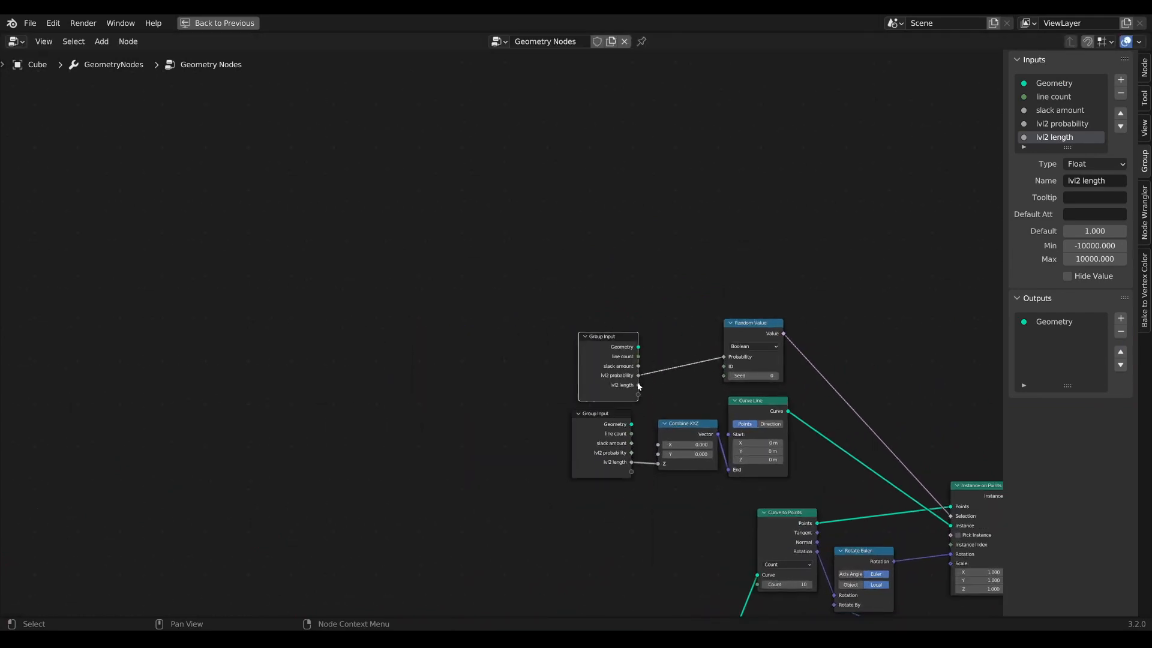
pyautogui.press('x')
pyautogui.moveTo(605, 354); pyautogui.dragTo(586, 362, button='middle')
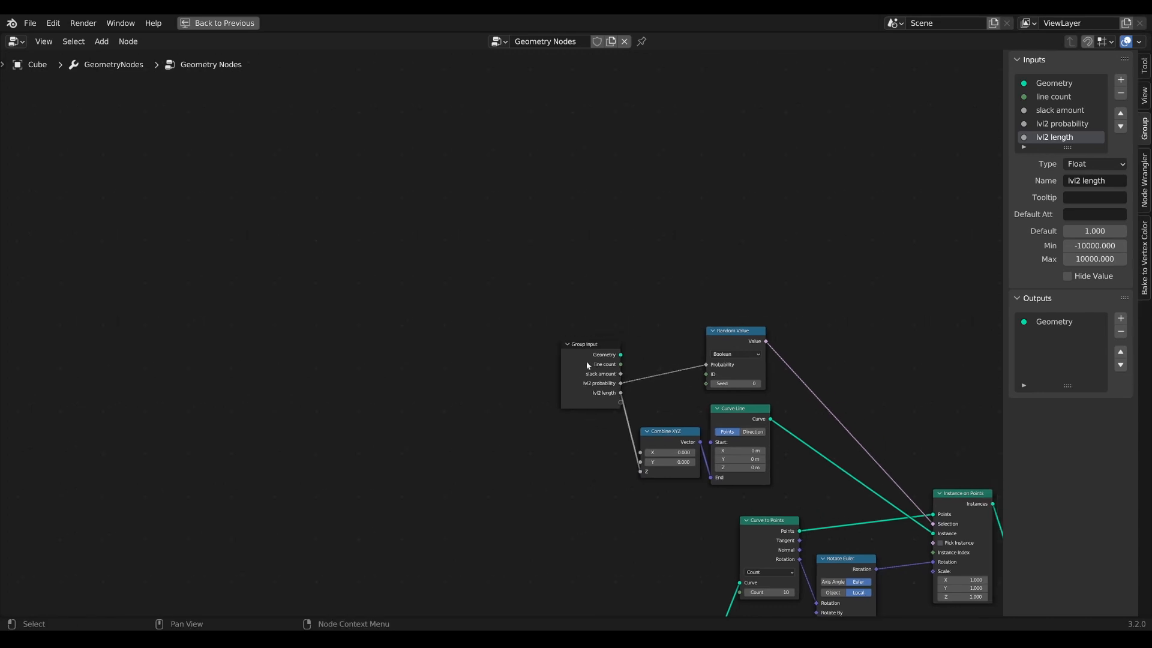
pyautogui.moveTo(586, 362); pyautogui.dragTo(584, 358)
pyautogui.scroll(-3, 696, 398)
pyautogui.moveTo(696, 398); pyautogui.dragTo(544, 362, button='middle')
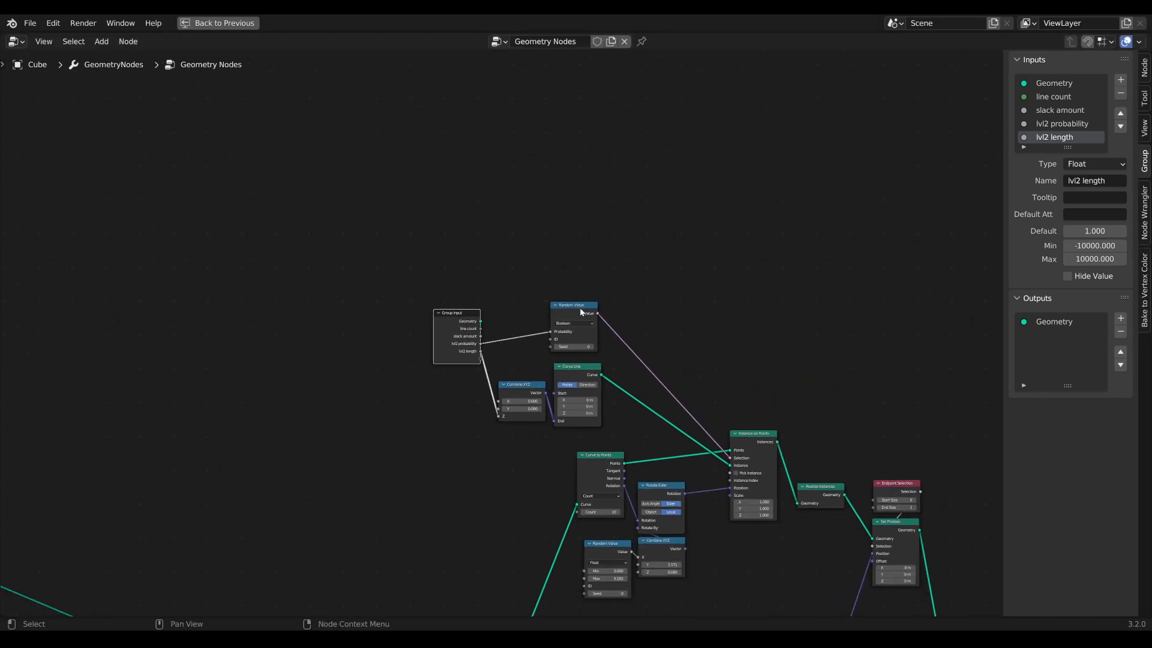
pyautogui.moveTo(580, 312); pyautogui.dragTo(583, 315)
# Group the second-level cable nodes in a frame, move the frame up slightly, and label it lvl2.
pyautogui.scroll(-5, 720, 495)
pyautogui.moveTo(729, 504); pyautogui.dragTo(613, 430, button='middle')
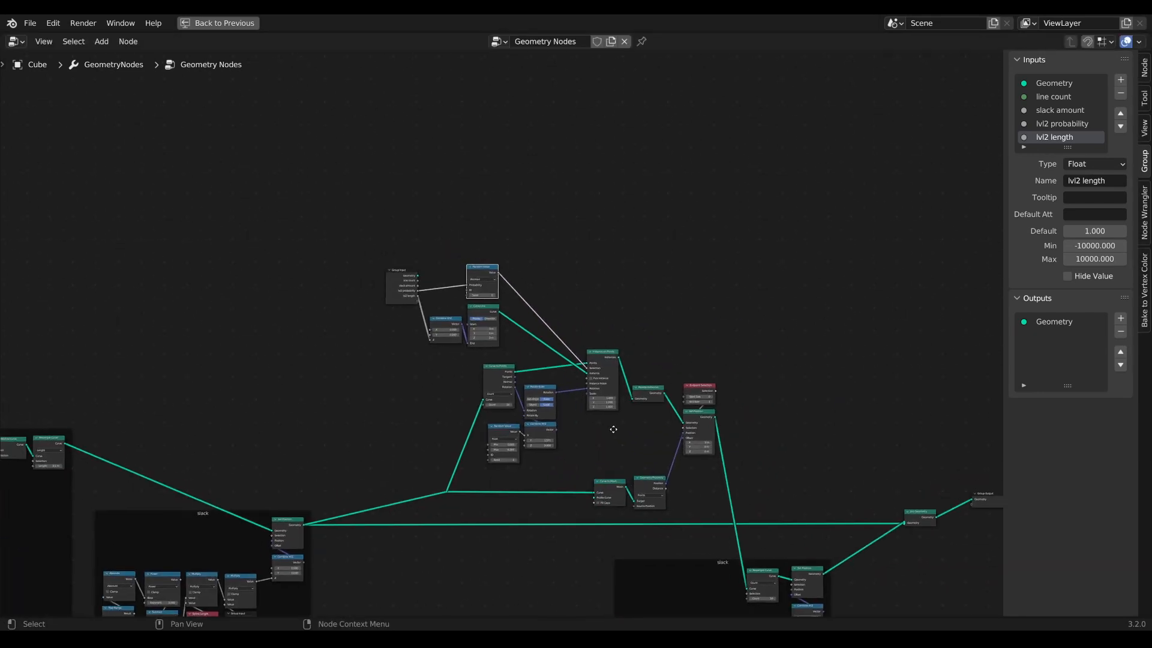
pyautogui.moveTo(711, 516); pyautogui.dragTo(371, 224)
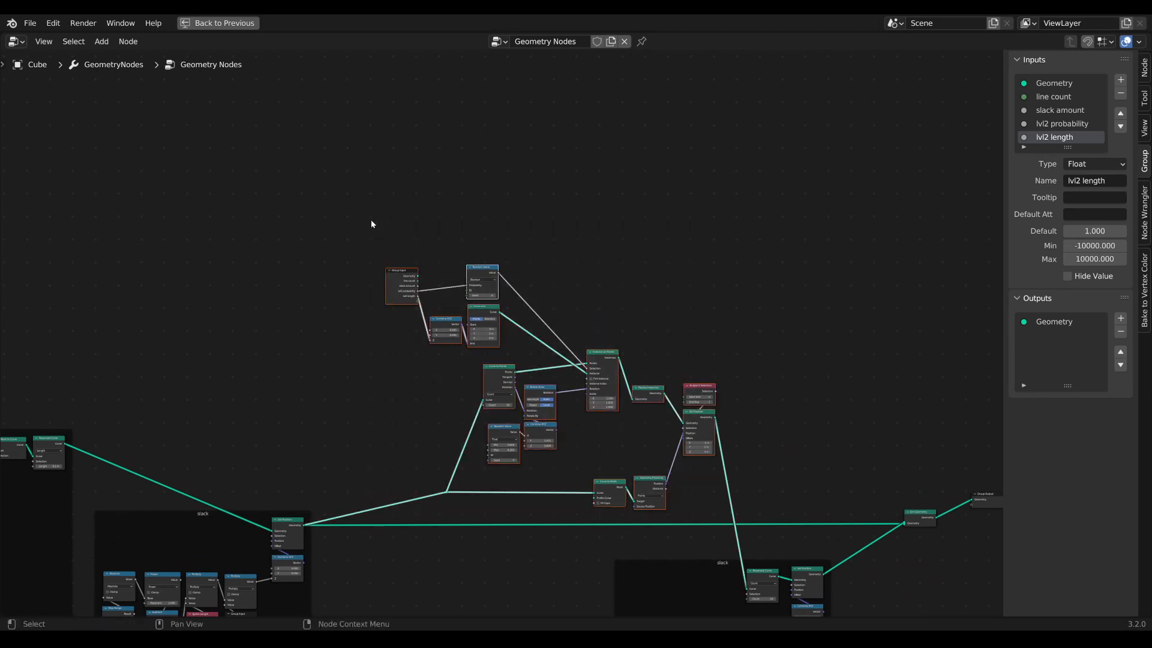
pyautogui.hotkey('ctrl', 'j')
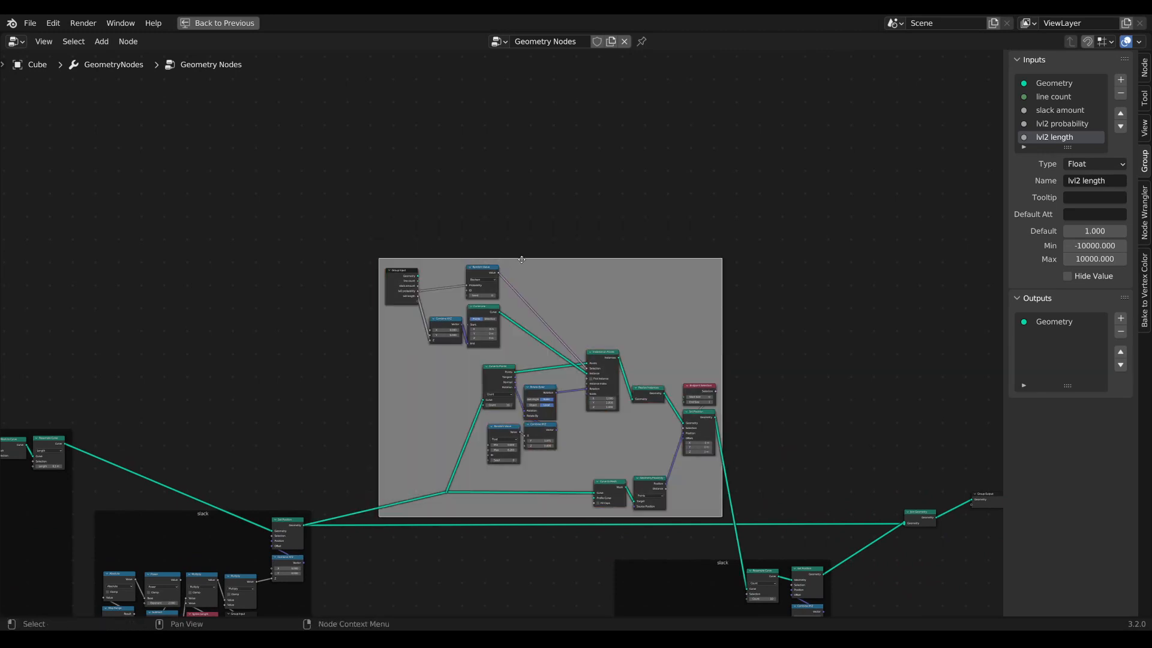
pyautogui.moveTo(519, 259); pyautogui.dragTo(525, 227)
pyautogui.click(525, 227)
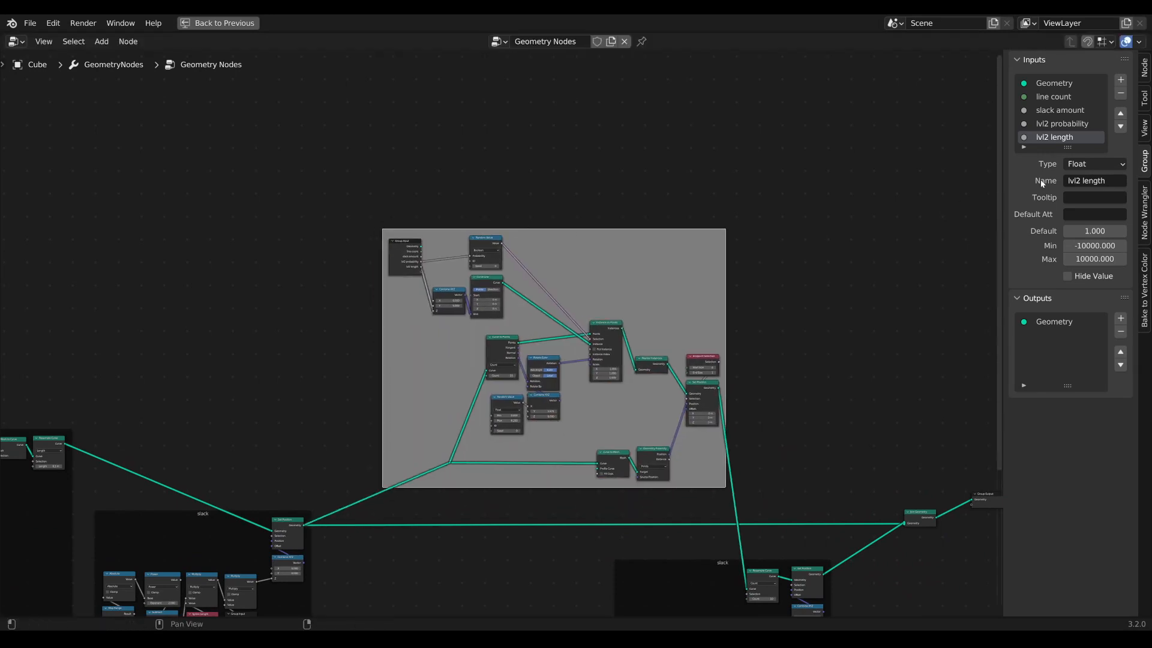
pyautogui.click(1144, 67)
pyautogui.click(1037, 141)
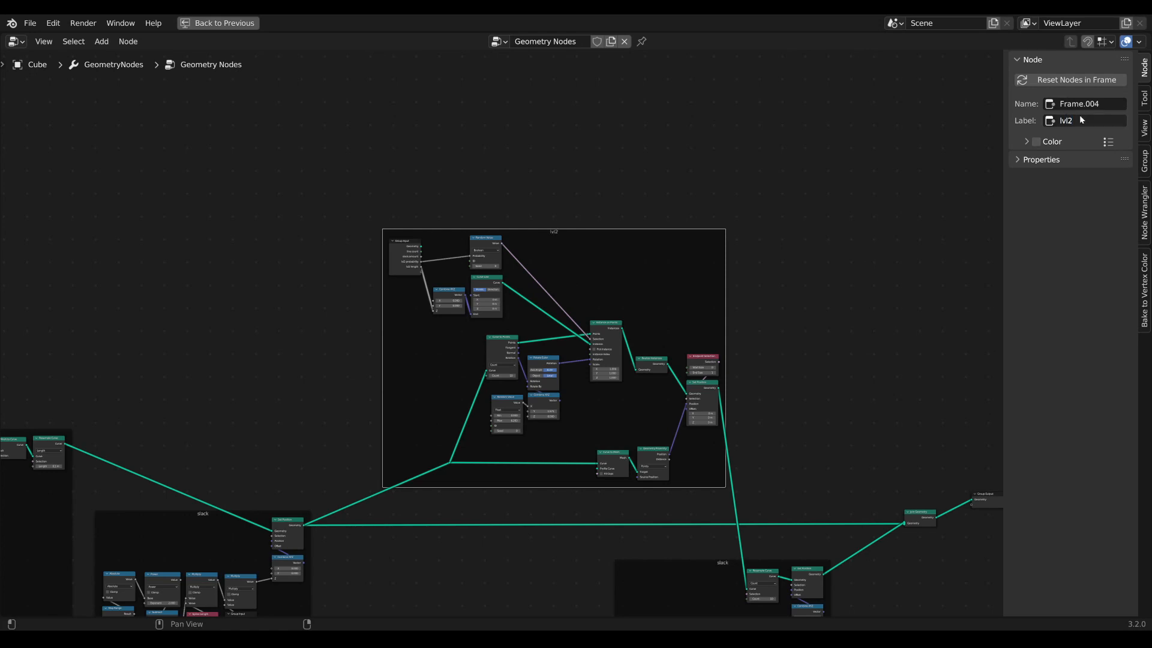
# Move the Join Geometry and Group Output nodes farther out, place the second slack frame beside lvl2, and restore the multi-editor layout.
pyautogui.scroll(-2, 725, 430)
pyautogui.moveTo(725, 429); pyautogui.dragTo(620, 314, button='middle')
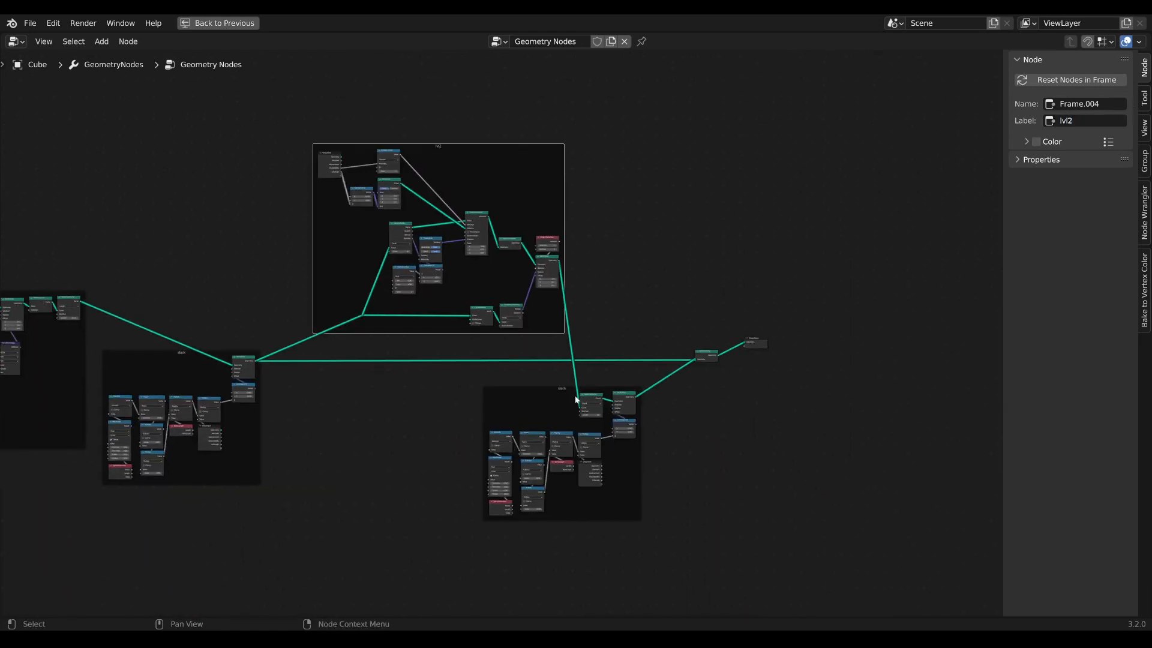
pyautogui.moveTo(762, 391); pyautogui.dragTo(906, 348)
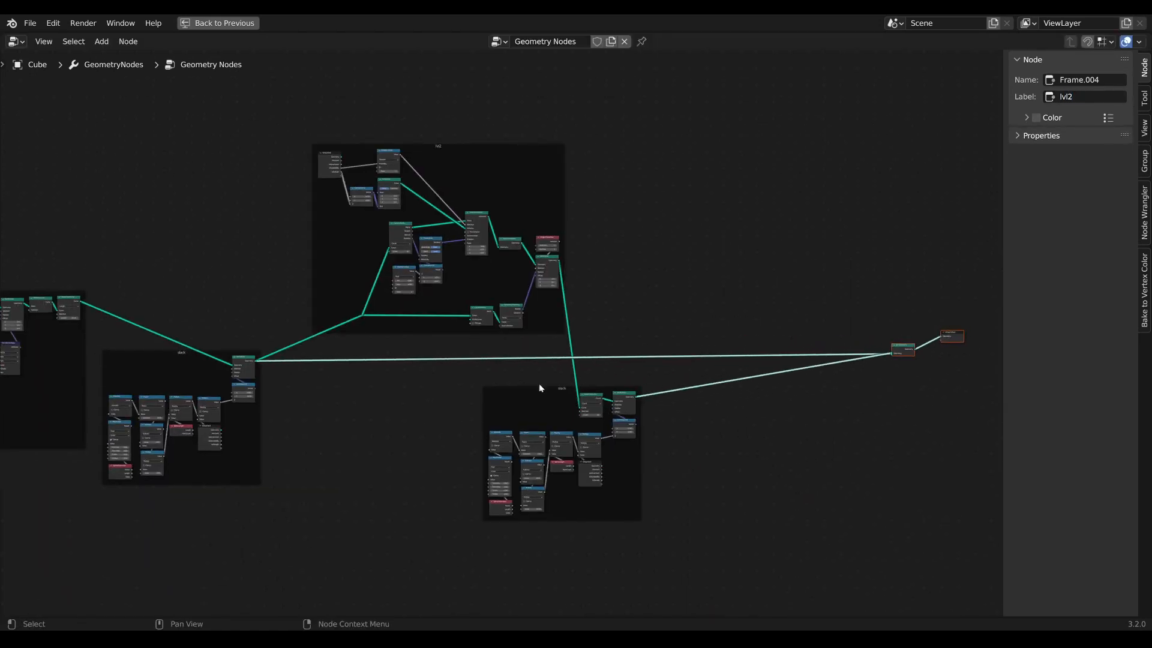
pyautogui.moveTo(558, 387); pyautogui.dragTo(651, 194)
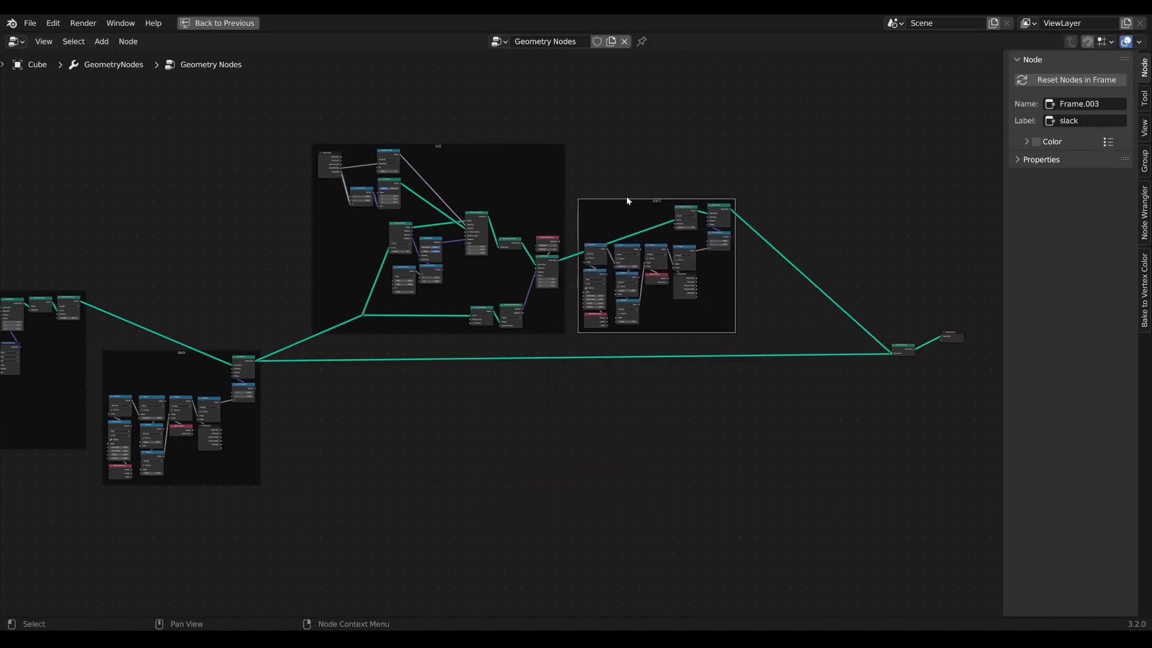
pyautogui.scroll(1, 529, 222)
pyautogui.moveTo(529, 222); pyautogui.dragTo(633, 332, button='middle')
pyautogui.scroll(5, 610, 334)
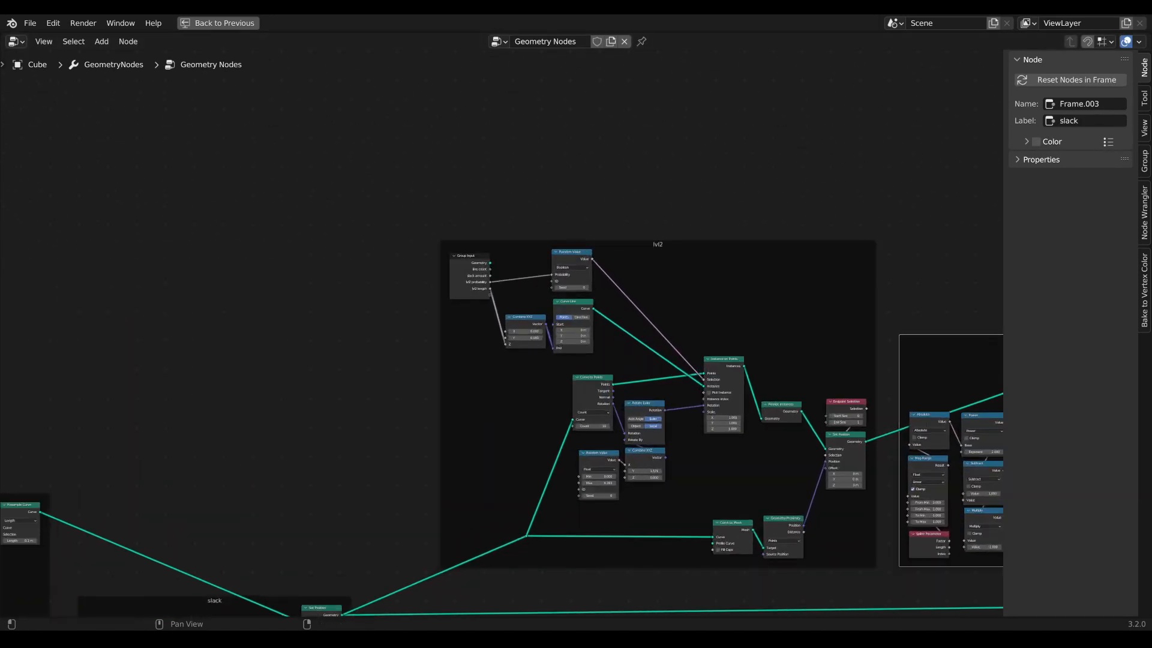
pyautogui.scroll(-2, 420, 336)
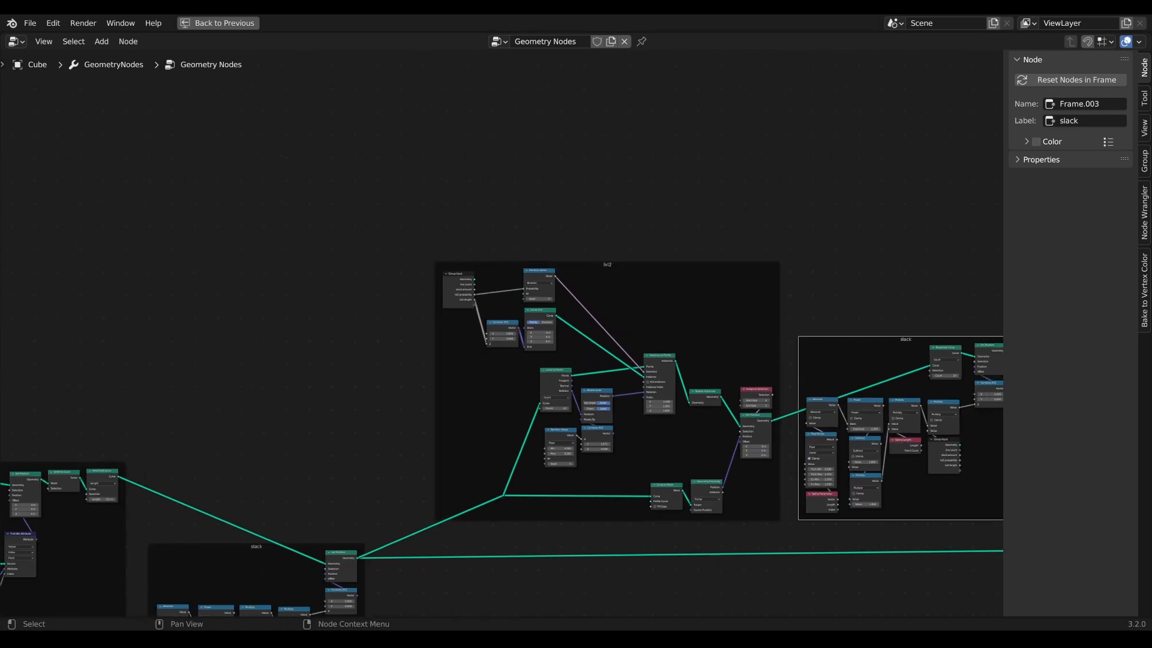
pyautogui.scroll(4, 568, 294)
pyautogui.hotkey('ctrl', 'space')
# Try a Seed of 10 on the boolean Random Value in the lvl2 frame.
pyautogui.scroll(9, 548, 368)
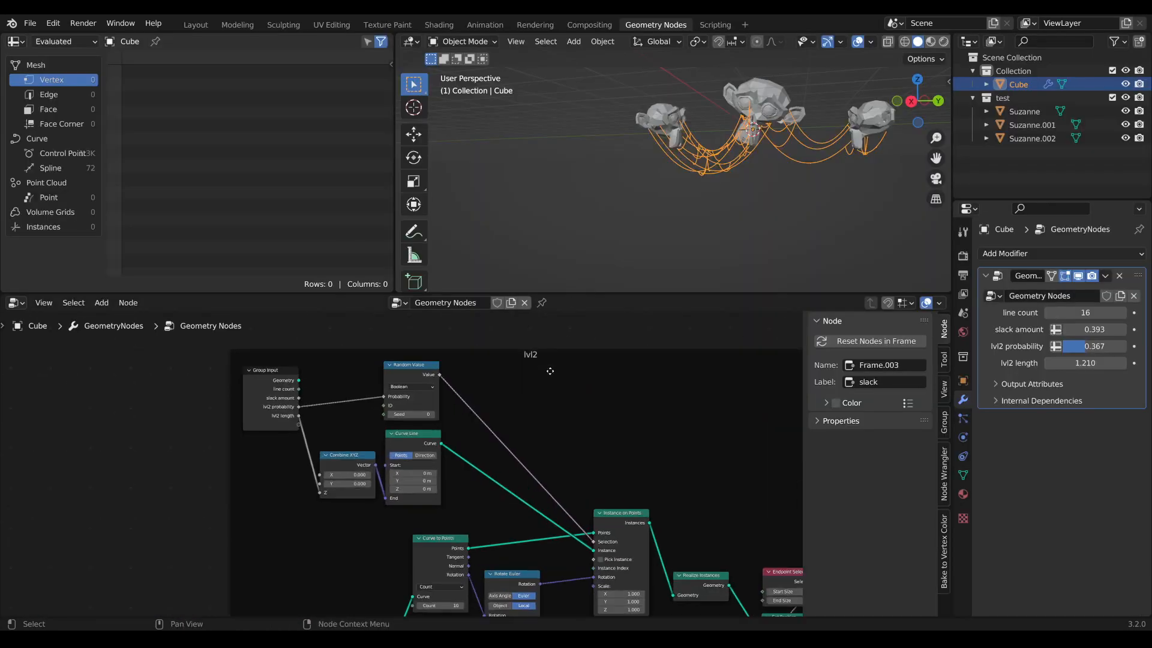
pyautogui.scroll(-3, 492, 410)
pyautogui.moveTo(418, 403); pyautogui.dragTo(481, 409, button='middle')
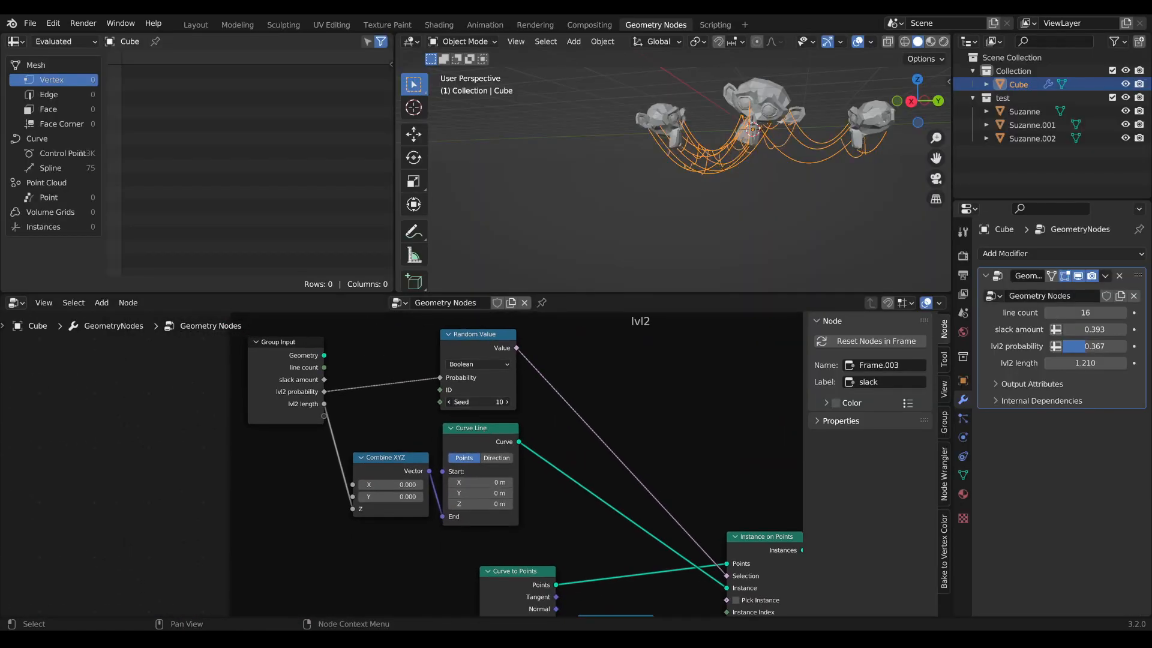
# Add a Group Input node below Distribute Points on Faces in the base lines frame.
pyautogui.moveTo(360, 534); pyautogui.dragTo(1, 440, button='middle')
pyautogui.scroll(-12, 468, 444)
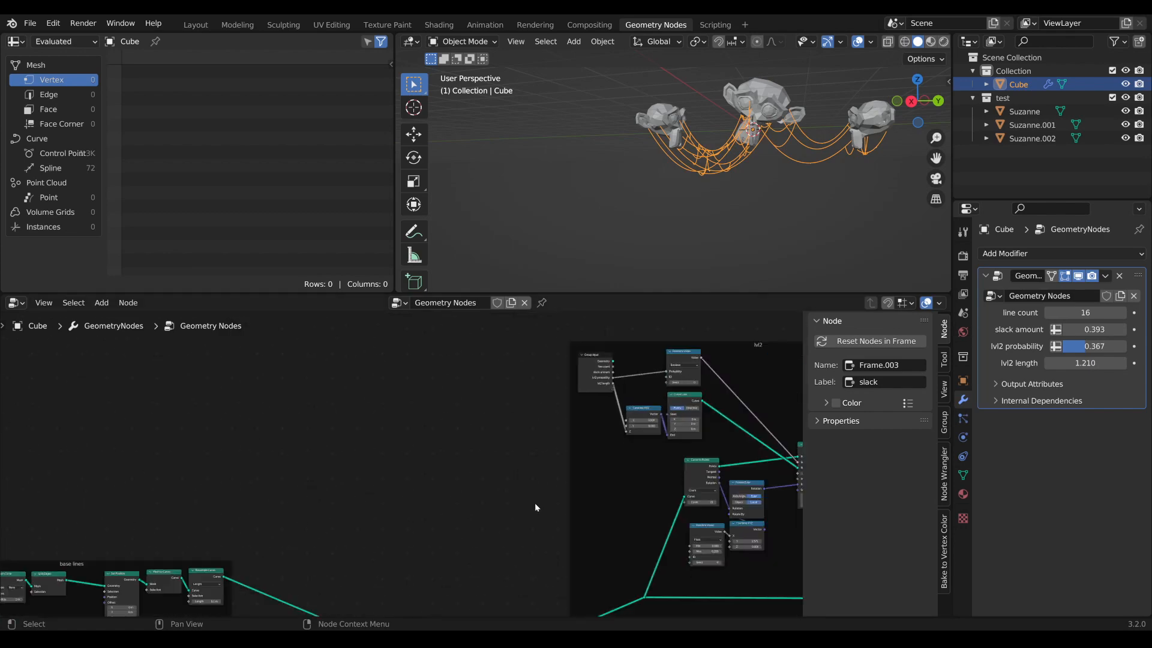
pyautogui.moveTo(414, 555); pyautogui.dragTo(714, 378, button='middle')
pyautogui.scroll(2, 568, 431)
pyautogui.scroll(5, 567, 431)
pyautogui.moveTo(485, 444); pyautogui.dragTo(583, 453, button='middle')
pyautogui.scroll(6, 475, 441)
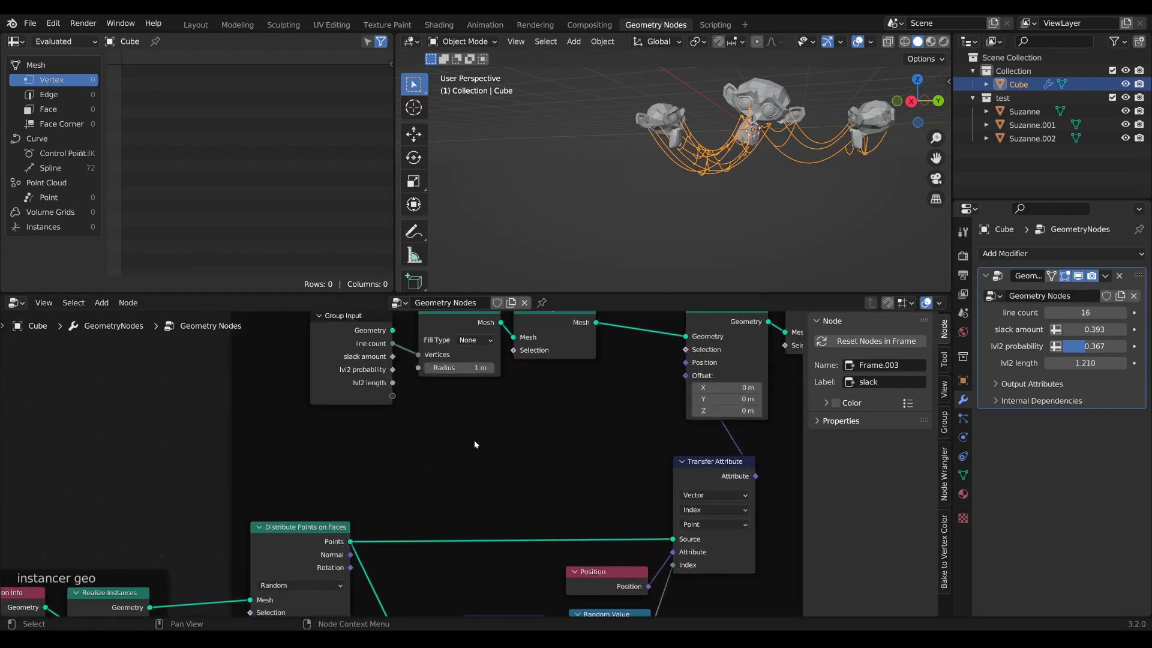
pyautogui.scroll(-5, 476, 442)
pyautogui.moveTo(507, 505); pyautogui.dragTo(517, 371, button='middle')
pyautogui.scroll(2, 362, 429)
pyautogui.moveTo(376, 443)
pyautogui.mouseDown()
pyautogui.moveTo(387, 443)
pyautogui.moveTo(375, 443)
pyautogui.mouseUp()
pyautogui.moveTo(393, 470); pyautogui.dragTo(454, 475, button='middle')
pyautogui.scroll(3, 453, 475)
pyautogui.press('Tab')
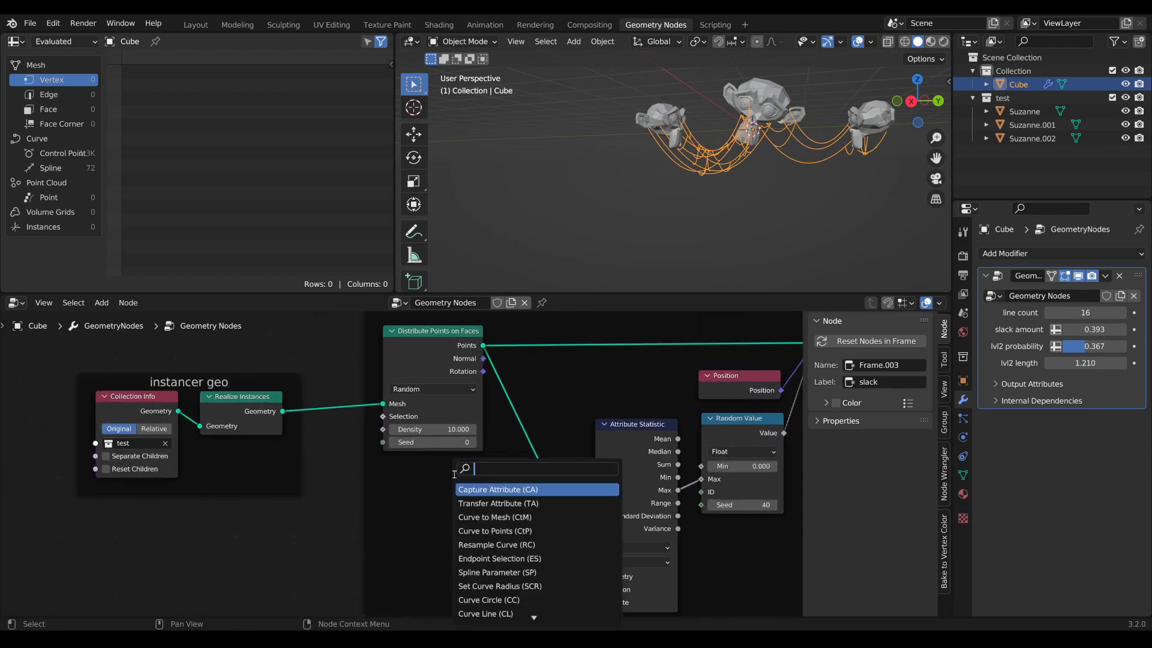
pyautogui.write('gi')
pyautogui.click(484, 489)
pyautogui.click(430, 479)
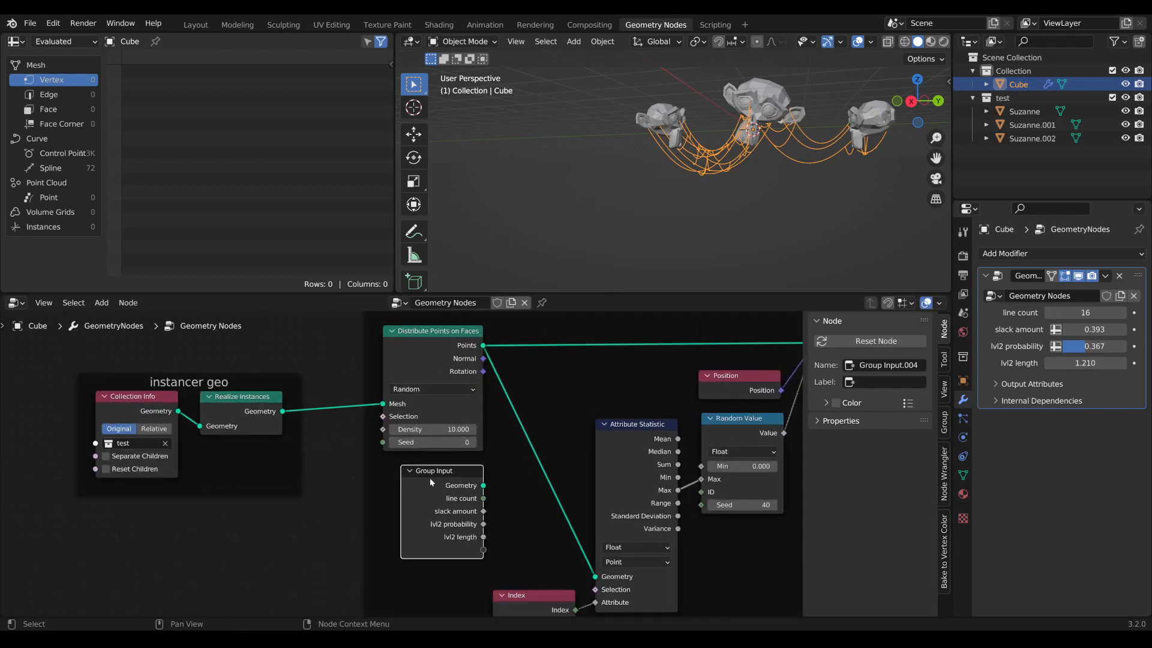
# Expose Distribute Points on Faces' Seed as a new group input and align the Group Input node beneath it.
pyautogui.moveTo(482, 555); pyautogui.dragTo(419, 482)
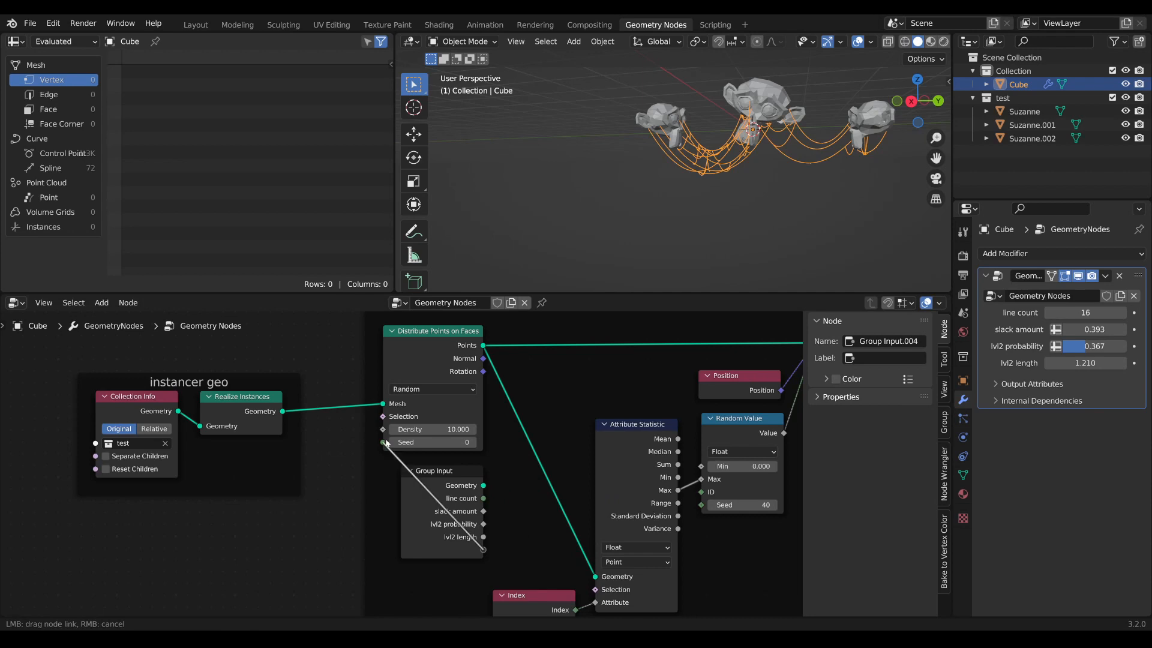
pyautogui.moveTo(386, 443); pyautogui.dragTo(383, 442)
pyautogui.moveTo(435, 471); pyautogui.dragTo(413, 466)
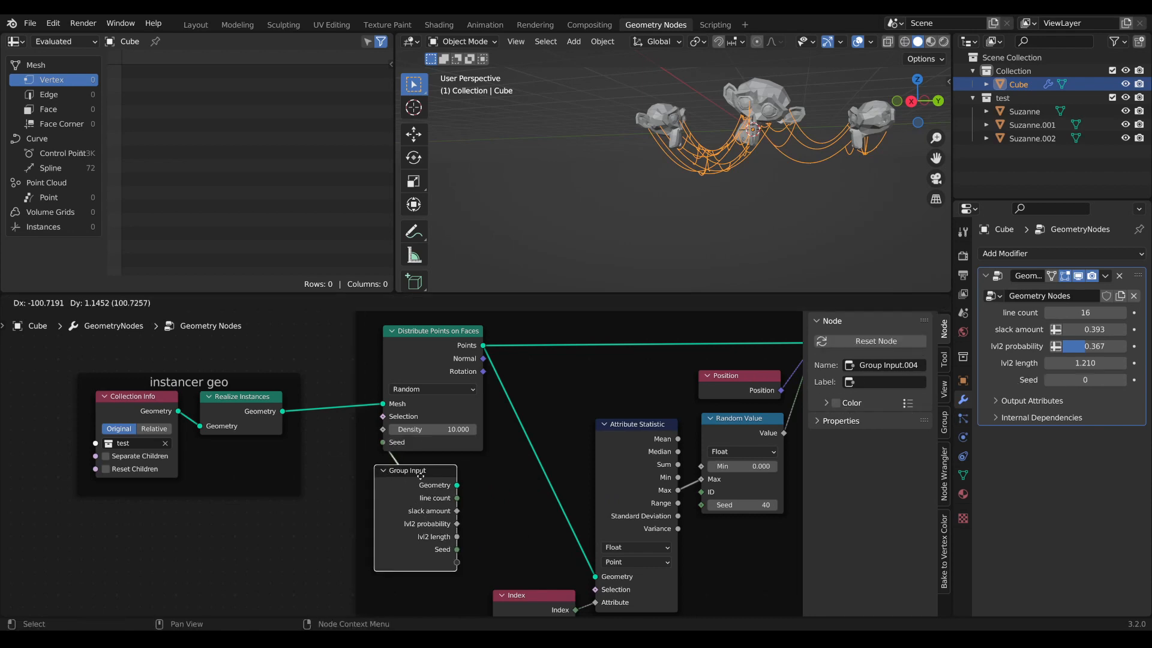
# Move the Seed input up the group's input list until it sits directly below Geometry.
pyautogui.click(945, 428)
pyautogui.moveTo(868, 407); pyautogui.dragTo(866, 435)
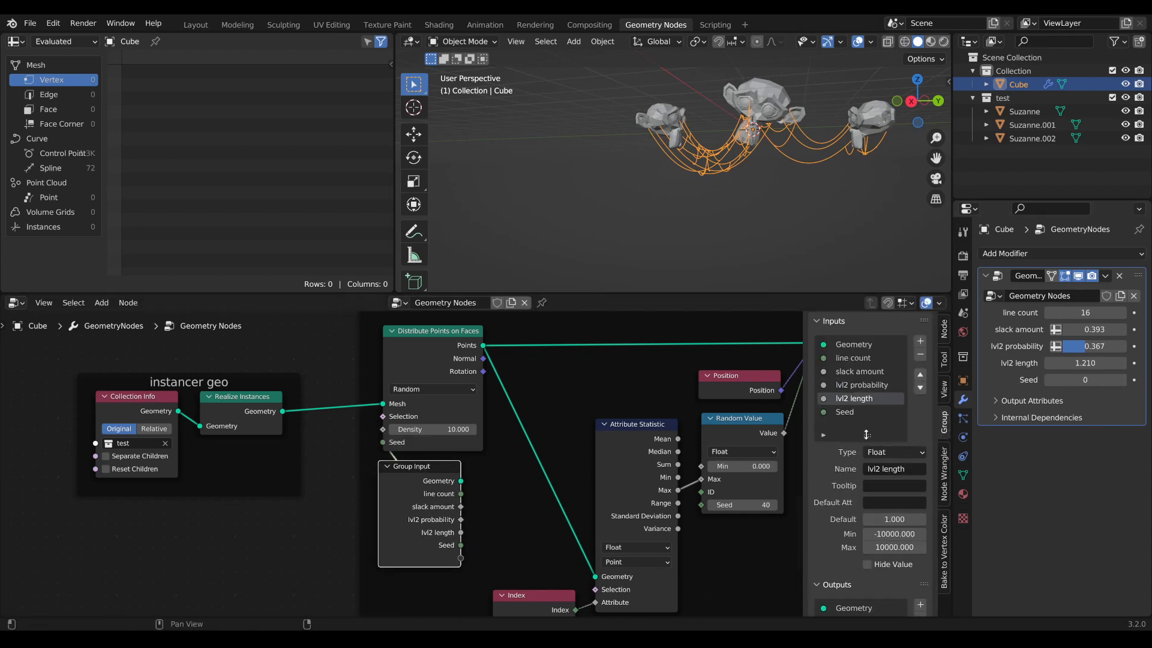
pyautogui.click(920, 375)
pyautogui.click(919, 375)
pyautogui.click(920, 375)
pyautogui.click(919, 376)
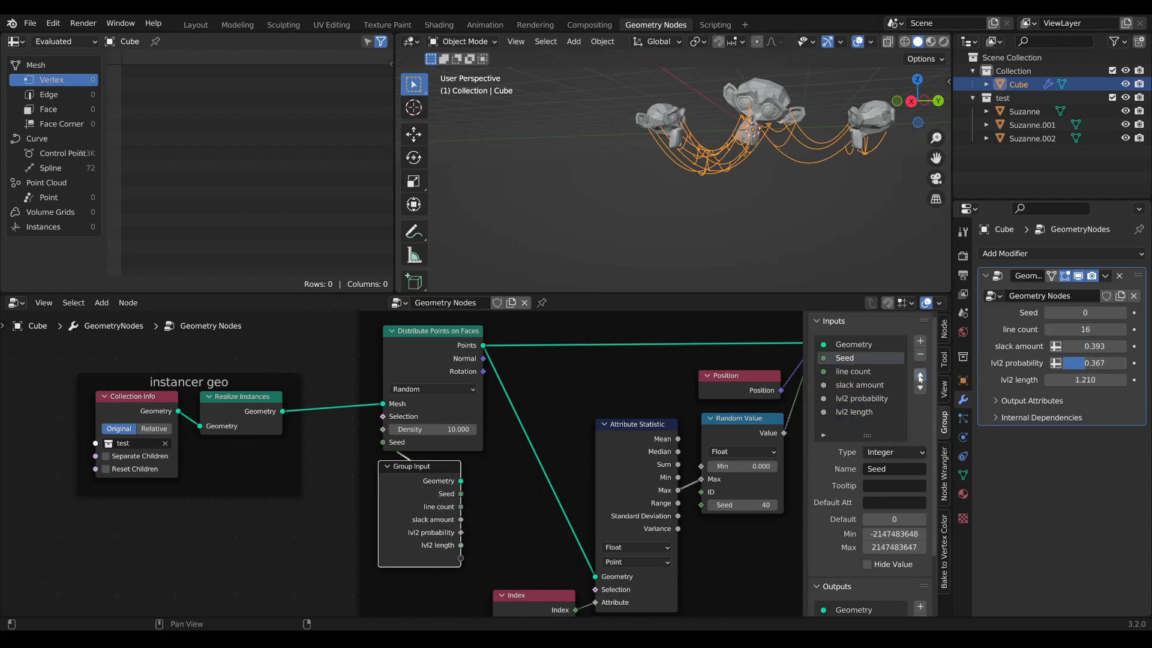
pyautogui.press('BackSpace')
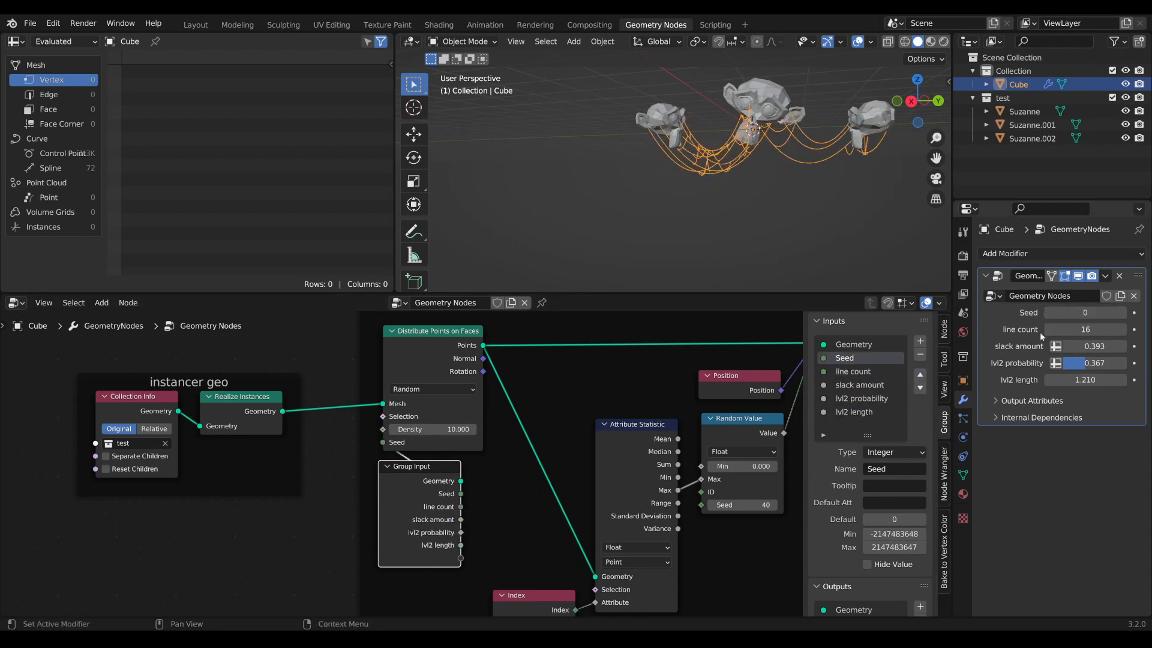
# Connect the Group Input's Seed to the Seed of the float Random Value in the base lines frame.
pyautogui.scroll(-3, 489, 471)
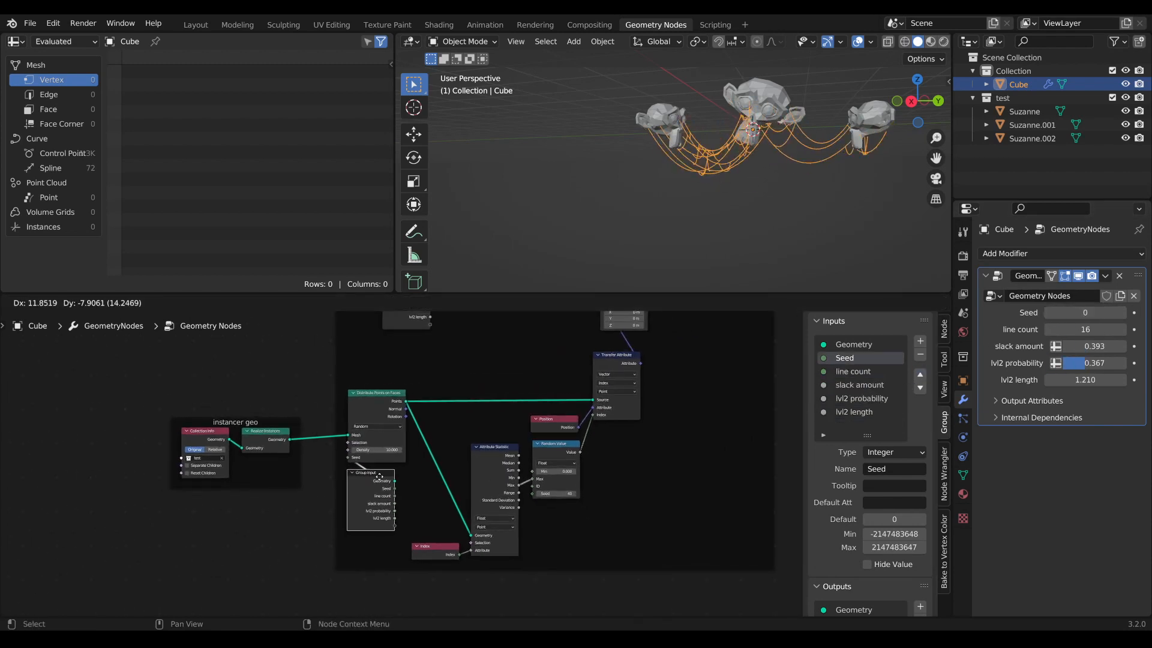
pyautogui.moveTo(394, 488); pyautogui.dragTo(534, 496)
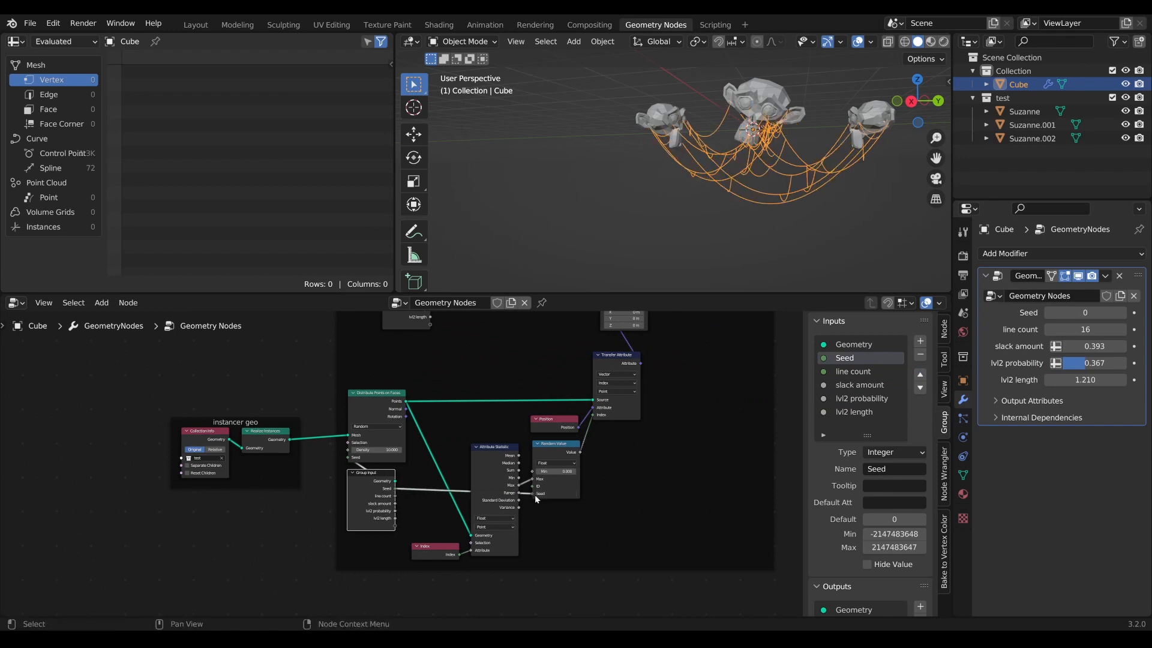
# Connect the lvl2 frame's Group Input Seed to the boolean Random Value's Seed.
pyautogui.moveTo(636, 503); pyautogui.dragTo(544, 620, button='middle')
pyautogui.moveTo(556, 500); pyautogui.dragTo(424, 502, button='middle')
pyautogui.moveTo(729, 598); pyautogui.dragTo(443, 446, button='middle')
pyautogui.scroll(1, 445, 446)
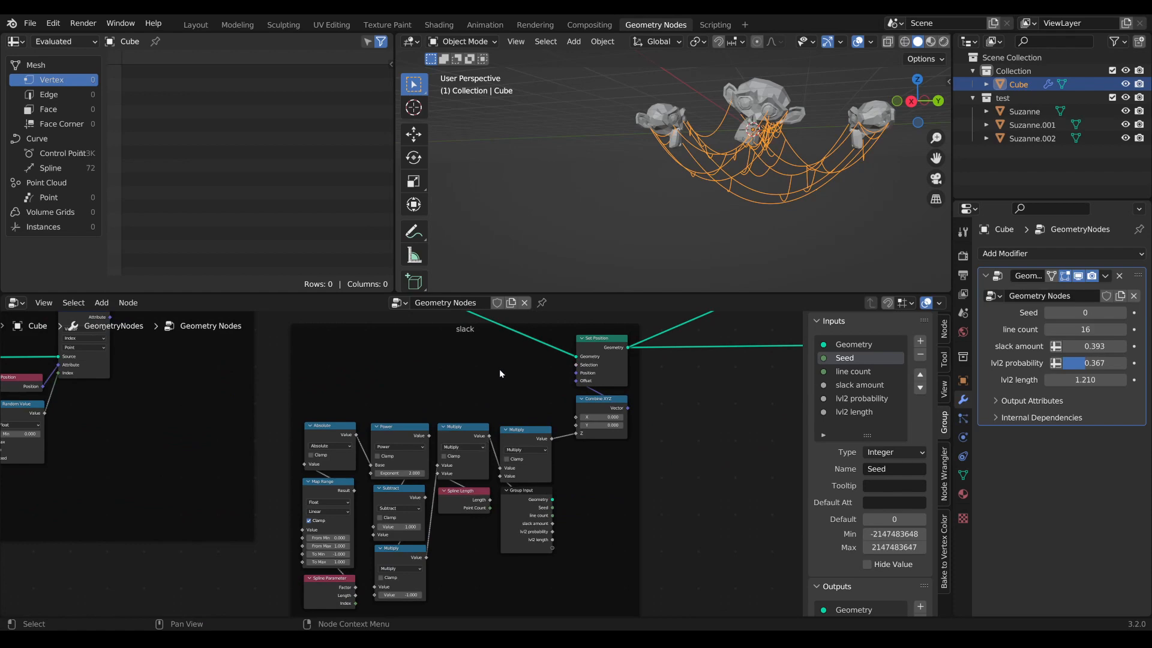
pyautogui.moveTo(502, 373); pyautogui.dragTo(453, 537, button='middle')
pyautogui.scroll(-8, 488, 437)
pyautogui.moveTo(558, 398); pyautogui.dragTo(246, 554, button='middle')
pyautogui.scroll(8, 349, 498)
pyautogui.moveTo(336, 510); pyautogui.dragTo(452, 600, button='middle')
pyautogui.scroll(1, 490, 455)
pyautogui.scroll(1, 447, 565)
pyautogui.scroll(-1, 447, 562)
pyautogui.moveTo(447, 561); pyautogui.dragTo(436, 499, button='middle')
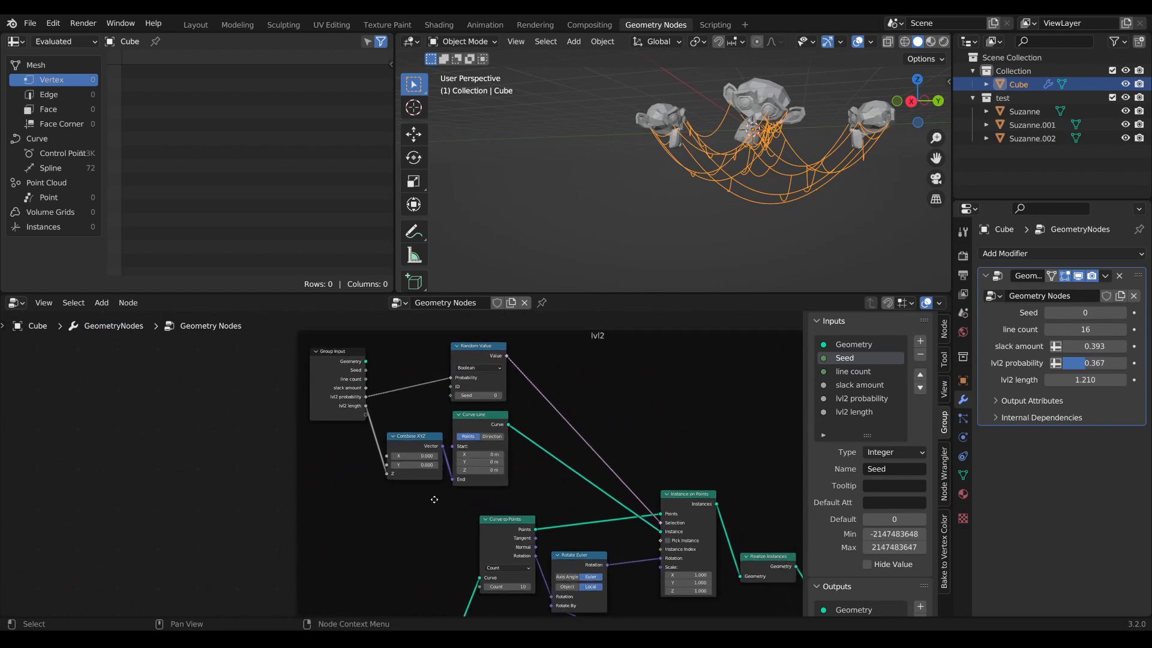
pyautogui.press('Tab')
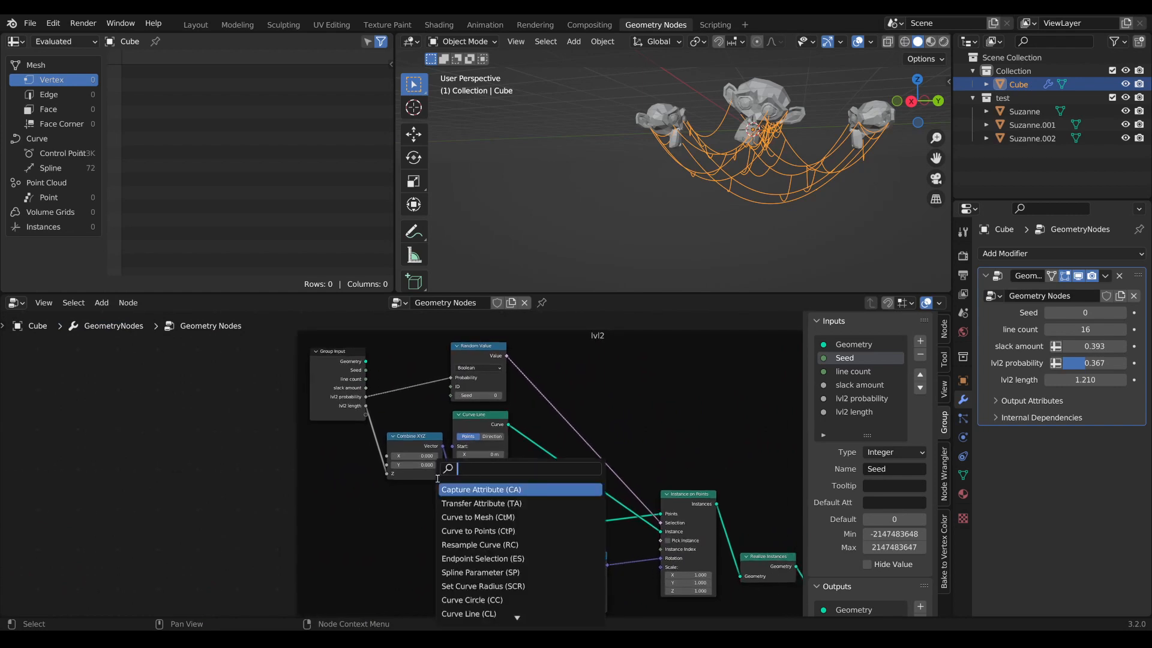
pyautogui.press('Escape')
pyautogui.scroll(-1, 406, 466)
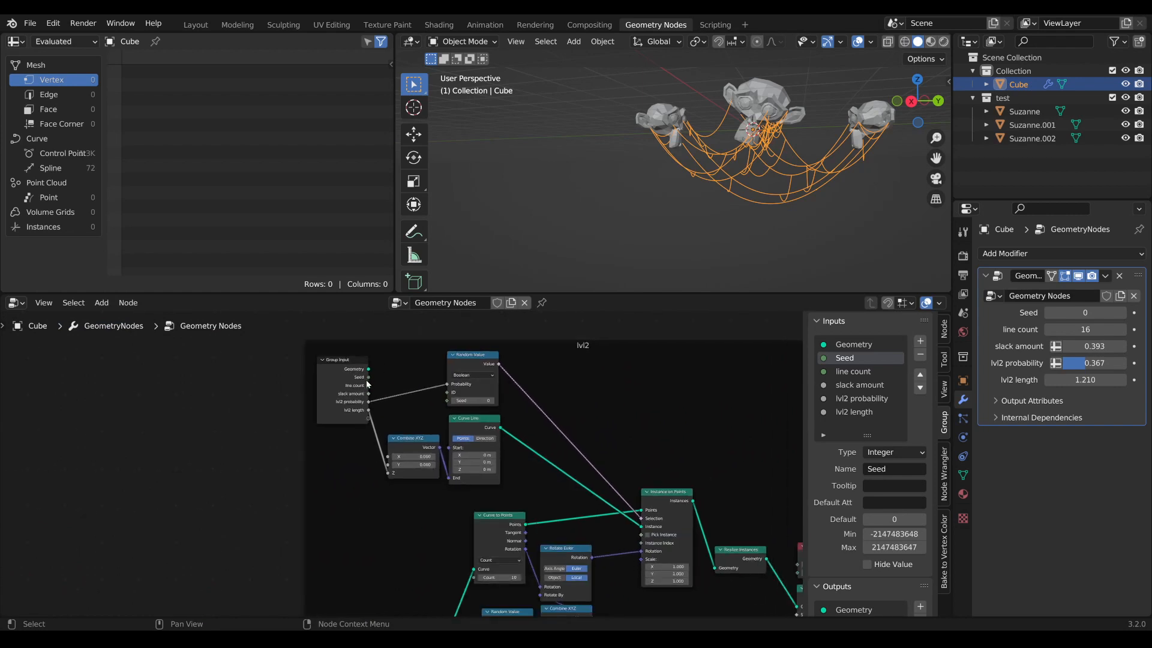
pyautogui.moveTo(369, 376); pyautogui.dragTo(447, 400)
pyautogui.scroll(1, 402, 463)
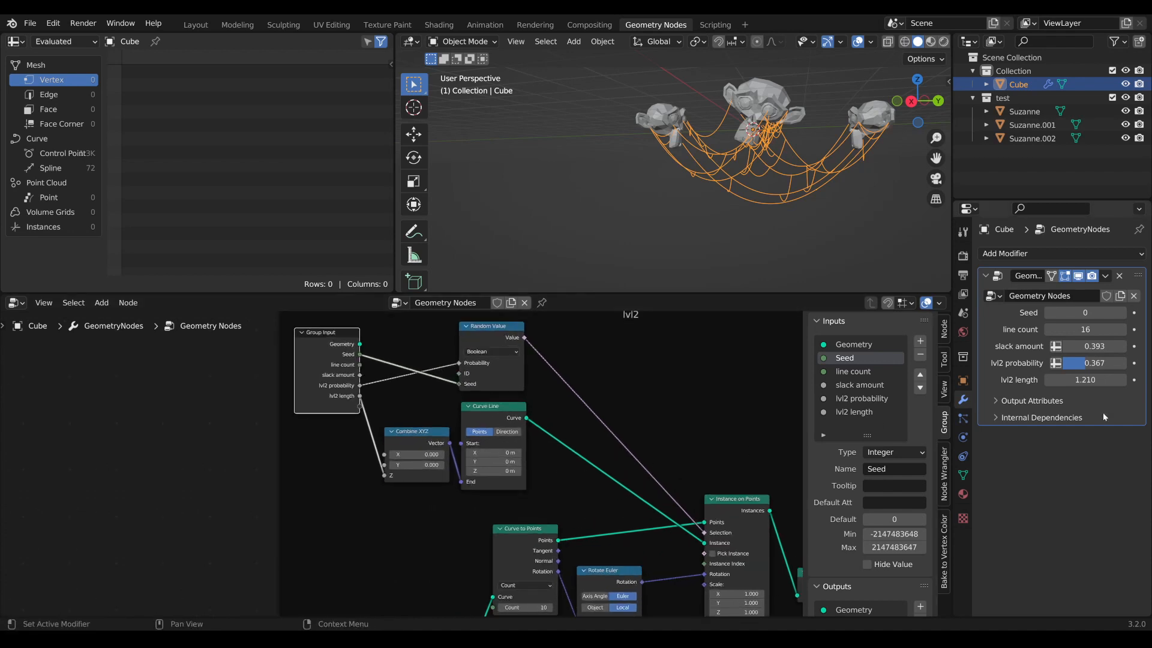
# Preview the output of Instance on Points and move Curve to Points farther from Rotate Euler.
pyautogui.moveTo(736, 507); pyautogui.dragTo(736, 504, button='middle')
pyautogui.keyDown('ctrl'); pyautogui.keyDown('shift'); pyautogui.click(737, 498); pyautogui.keyUp('shift'); pyautogui.keyUp('ctrl')
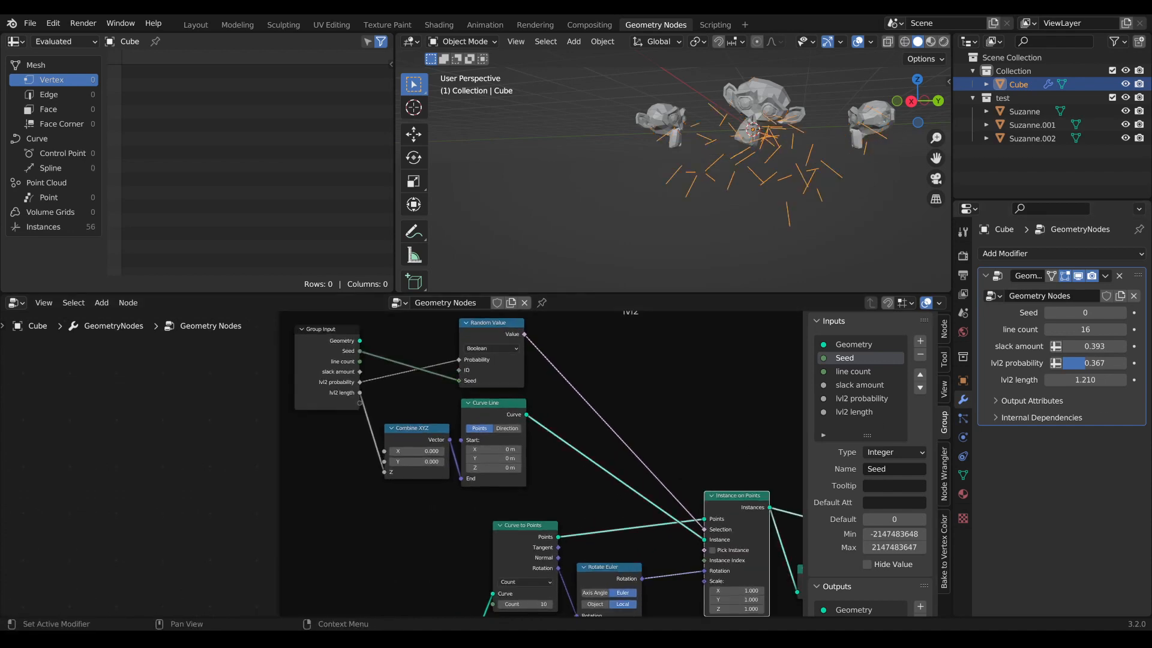
pyautogui.moveTo(533, 542); pyautogui.dragTo(547, 458, button='middle')
pyautogui.scroll(1, 545, 459)
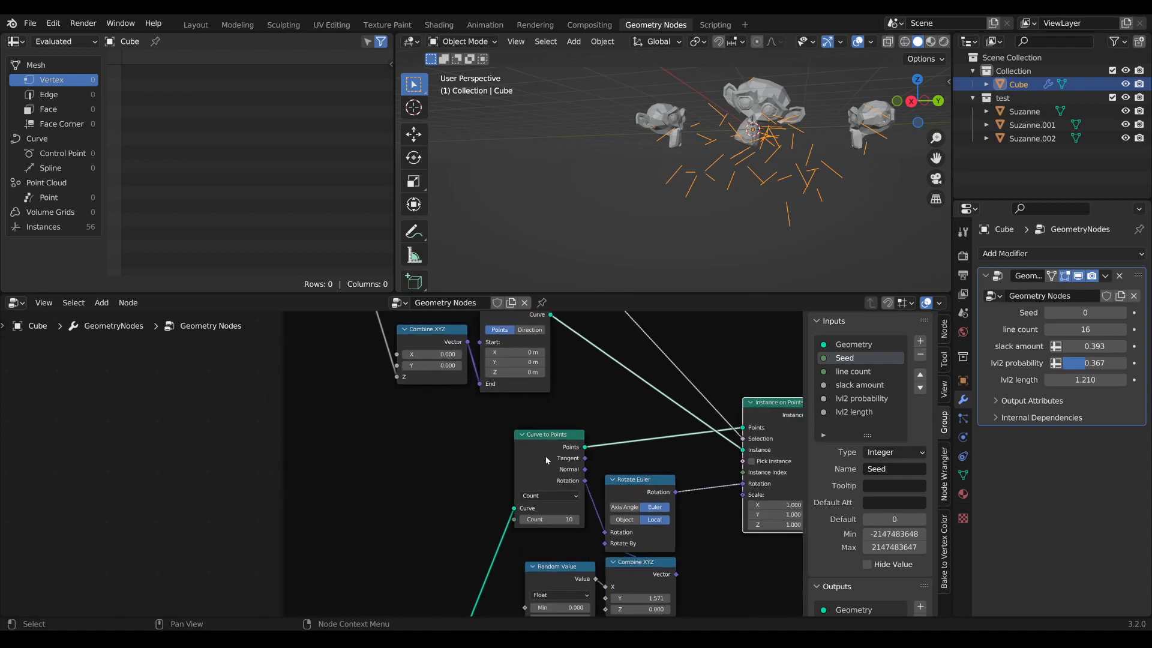
pyautogui.click(535, 422)
pyautogui.moveTo(549, 440); pyautogui.dragTo(524, 422)
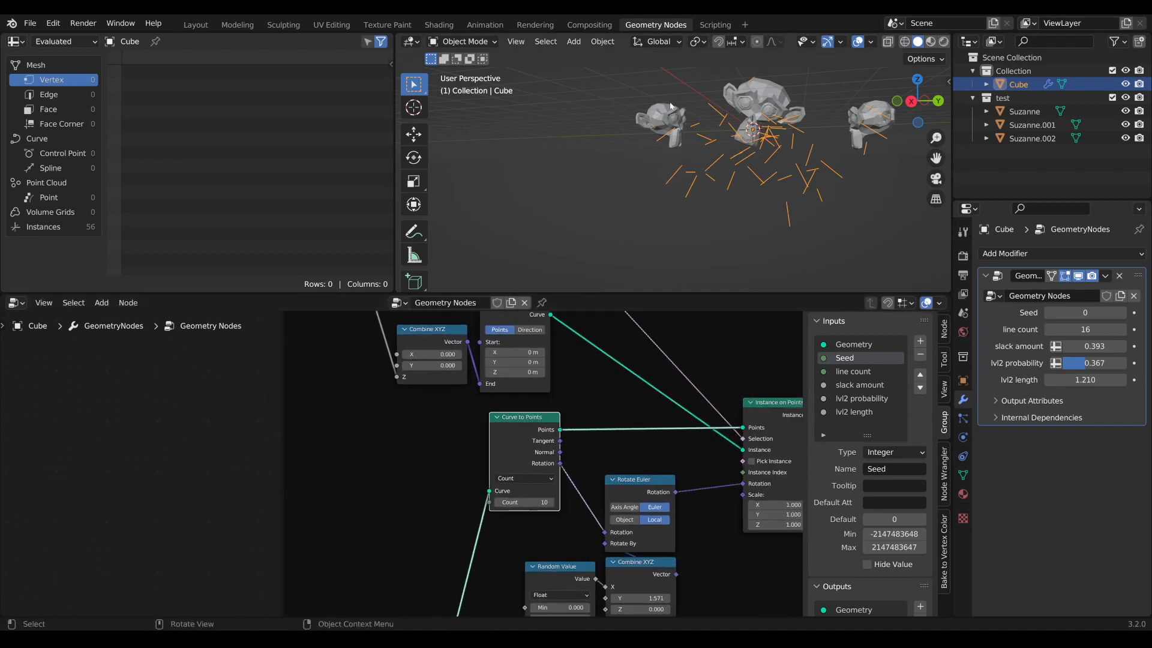
pyautogui.scroll(2, 564, 485)
pyautogui.moveTo(564, 485); pyautogui.dragTo(630, 491, button='middle')
pyautogui.scroll(-2, 630, 491)
pyautogui.moveTo(598, 408); pyautogui.dragTo(545, 414, button='middle')
pyautogui.moveTo(680, 437); pyautogui.dragTo(564, 434, button='middle')
pyautogui.scroll(-2, 547, 432)
pyautogui.scroll(1, 547, 432)
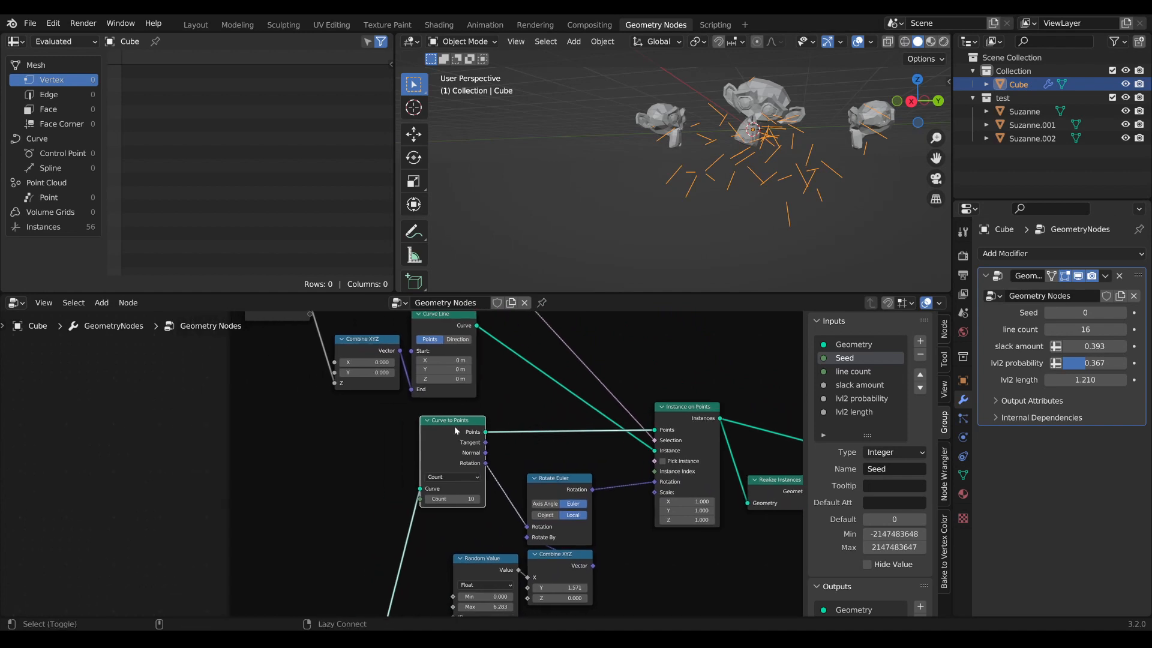
# Preview Instance on Points and set the lvl2 frame's Curve to Points to Evaluated mode.
pyautogui.keyDown('ctrl'); pyautogui.keyDown('shift'); pyautogui.click(444, 423); pyautogui.keyUp('shift'); pyautogui.keyUp('ctrl')
pyautogui.keyDown('ctrl'); pyautogui.keyDown('shift'); pyautogui.click(684, 450); pyautogui.keyUp('shift'); pyautogui.keyUp('ctrl')
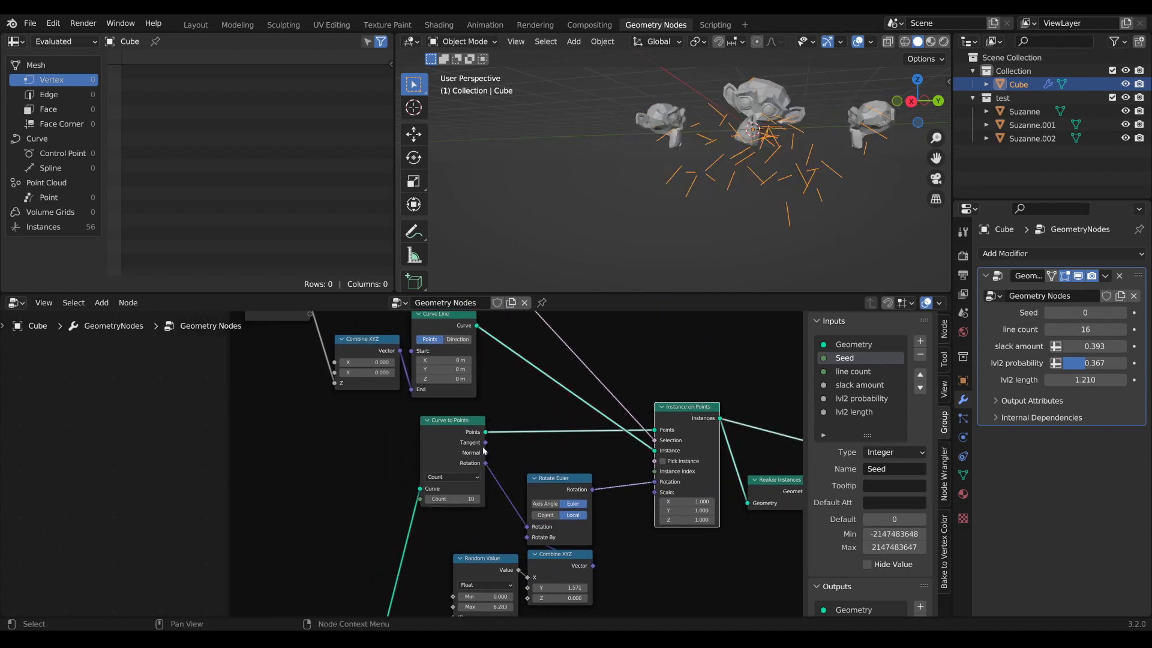
pyautogui.scroll(1, 474, 518)
pyautogui.moveTo(478, 508)
pyautogui.mouseDown()
pyautogui.moveTo(507, 508)
pyautogui.moveTo(470, 508)
pyautogui.mouseUp()
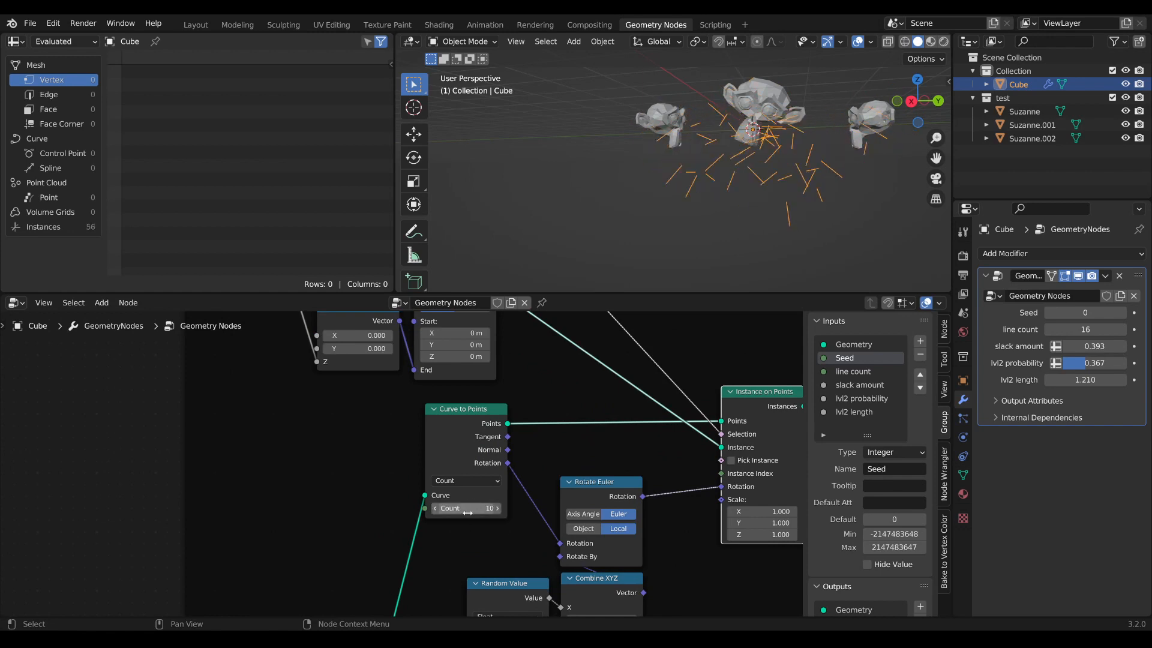
pyautogui.click(468, 481)
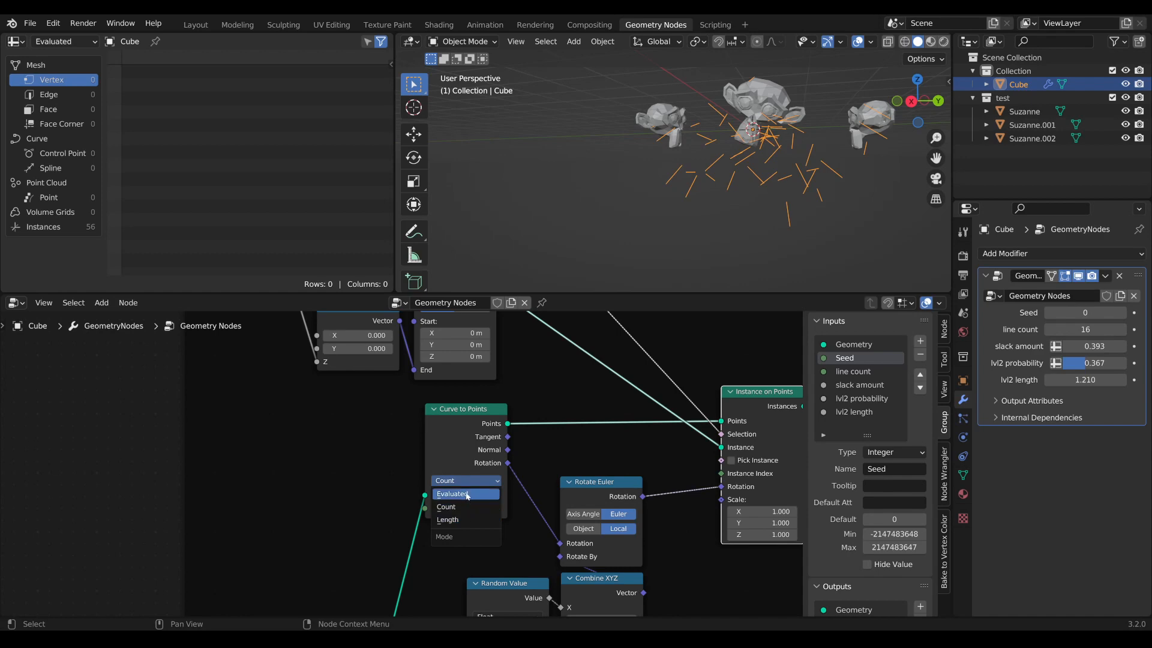
pyautogui.click(467, 495)
pyautogui.scroll(-3, 456, 515)
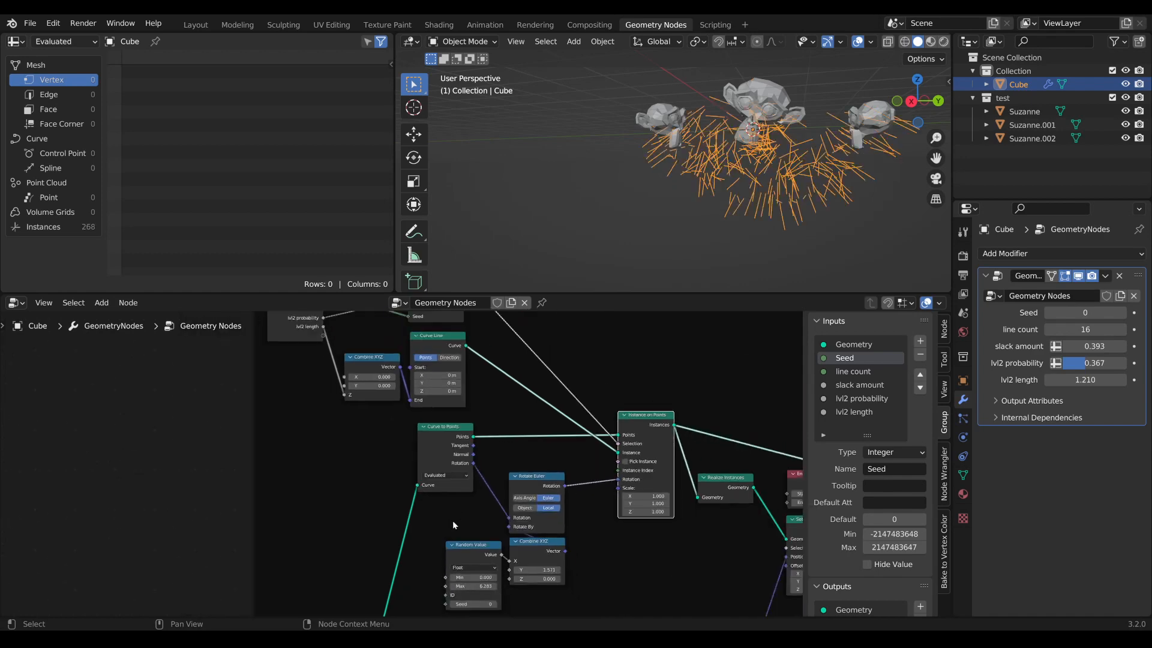
# Try Length mode on Curve to Points and return it to Evaluated.
pyautogui.moveTo(452, 520); pyautogui.dragTo(405, 523, button='middle')
pyautogui.scroll(1, 405, 523)
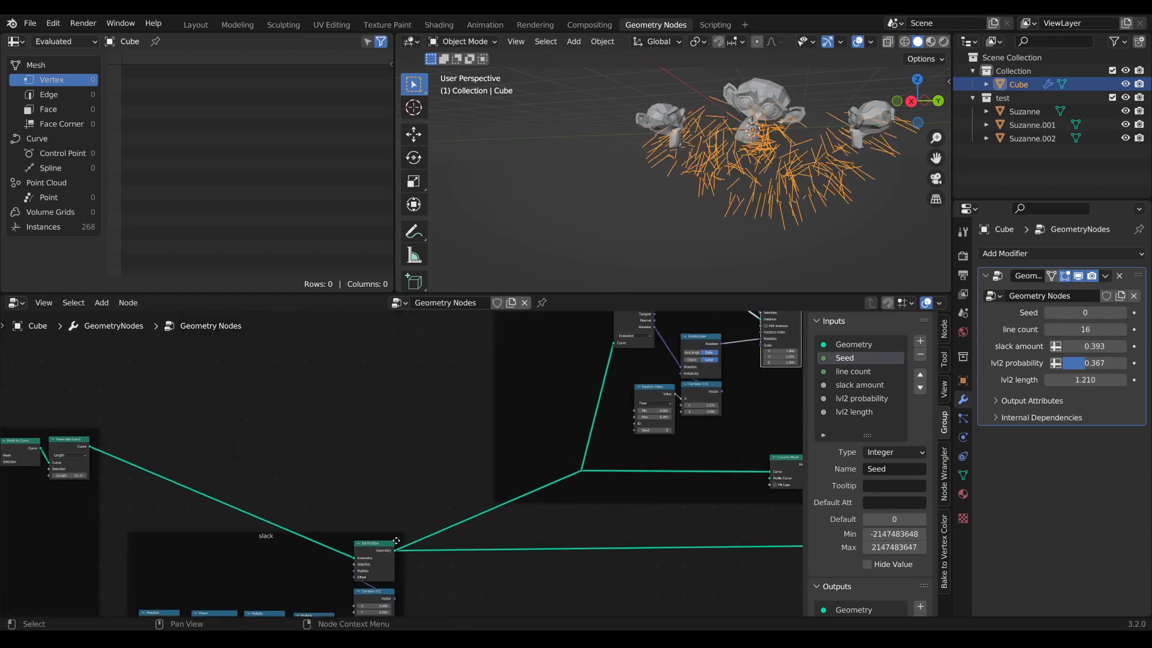
pyautogui.moveTo(624, 414); pyautogui.dragTo(558, 426, button='middle')
pyautogui.scroll(2, 558, 426)
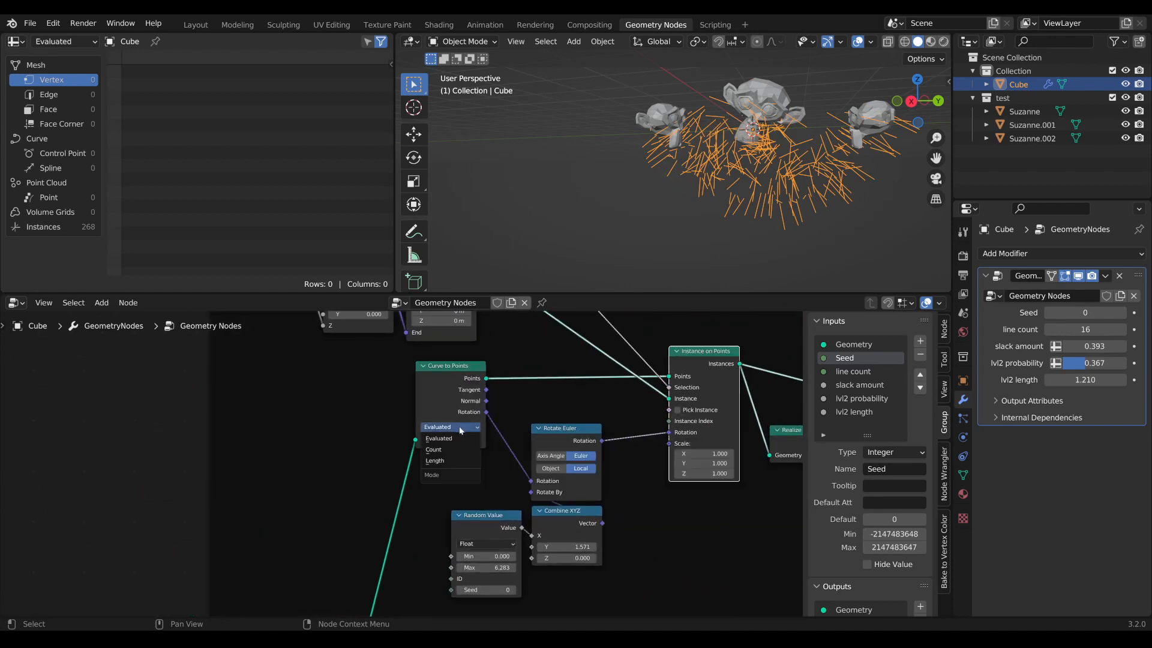
pyautogui.click(452, 460)
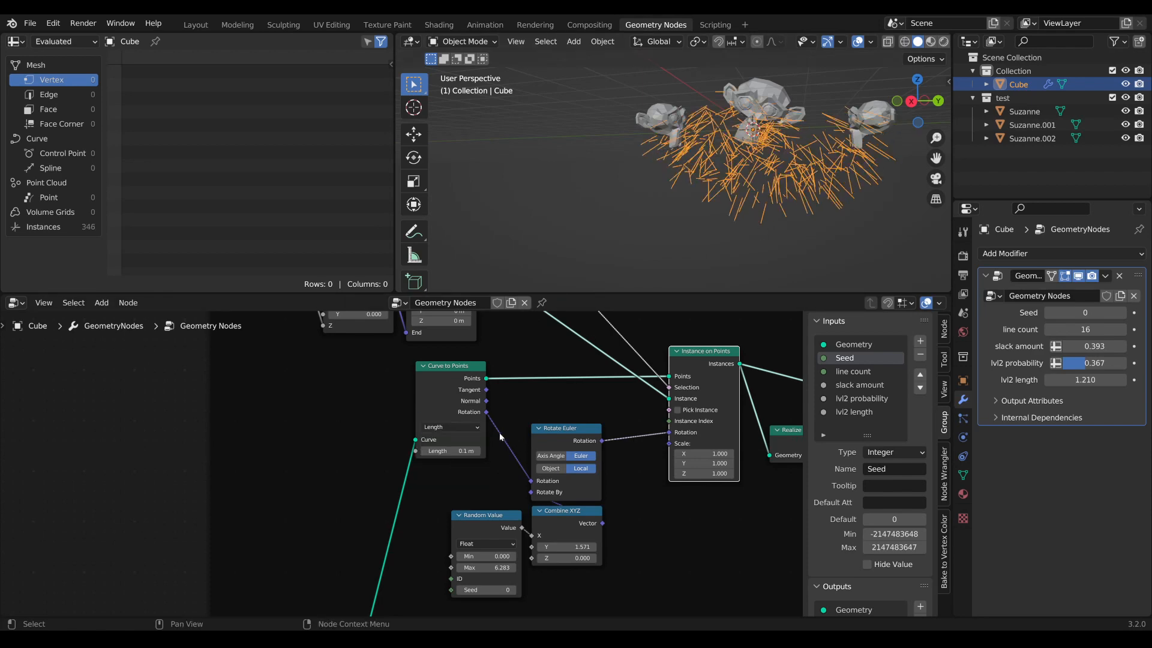
pyautogui.click(447, 427)
pyautogui.click(448, 439)
# Lower the modifier's lvl2 probability to 0.191.
pyautogui.moveTo(804, 150); pyautogui.dragTo(831, 160, button='middle')
pyautogui.moveTo(482, 334); pyautogui.dragTo(513, 546, button='middle')
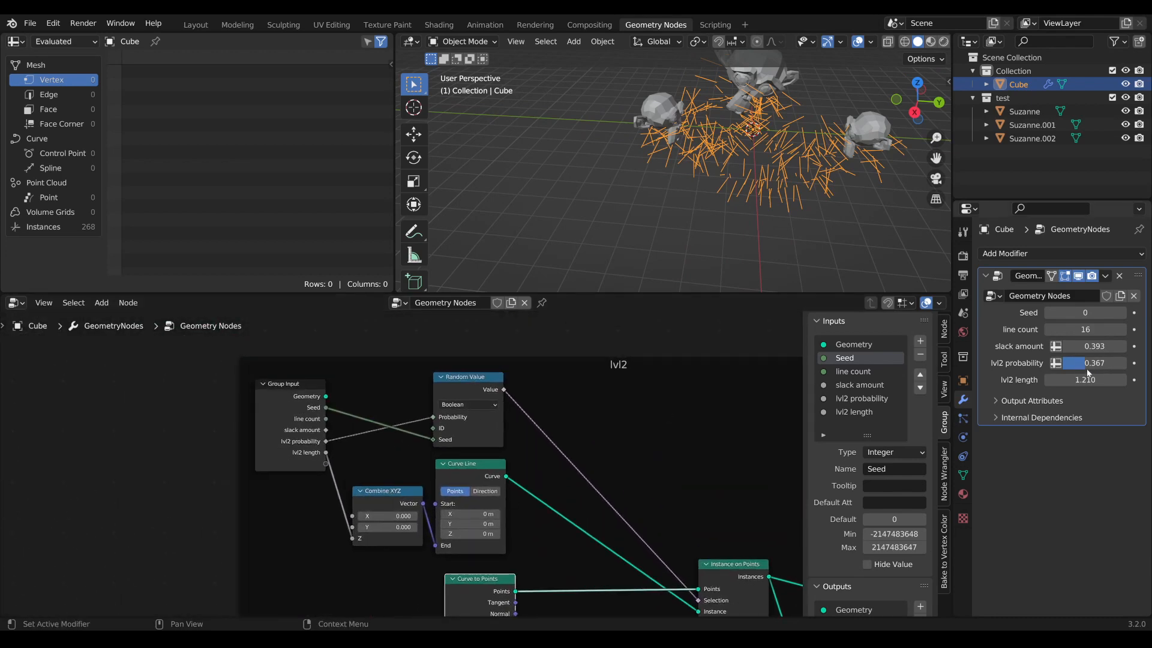
pyautogui.moveTo(1085, 363); pyautogui.dragTo(1059, 363)
# Preview the output of the final Join Geometry and inspect the hanging cables up close.
pyautogui.scroll(-3, 614, 459)
pyautogui.scroll(-4, 340, 437)
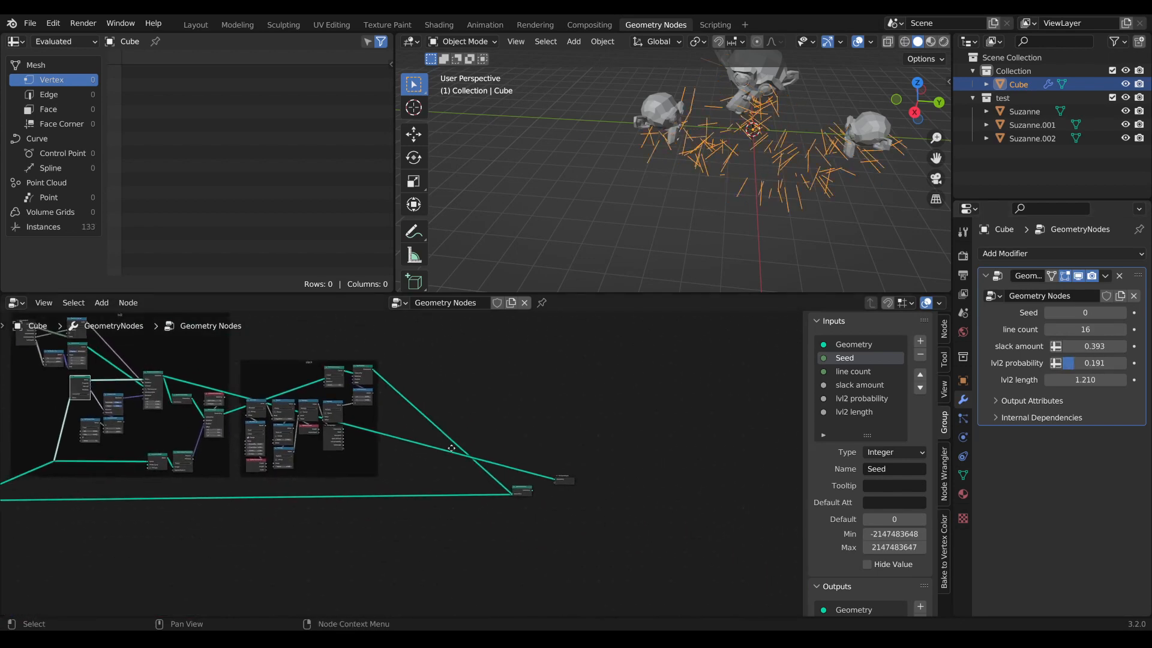
pyautogui.keyDown('ctrl'); pyautogui.keyDown('shift'); pyautogui.click(506, 487); pyautogui.keyUp('shift'); pyautogui.keyUp('ctrl')
pyautogui.scroll(6, 758, 152)
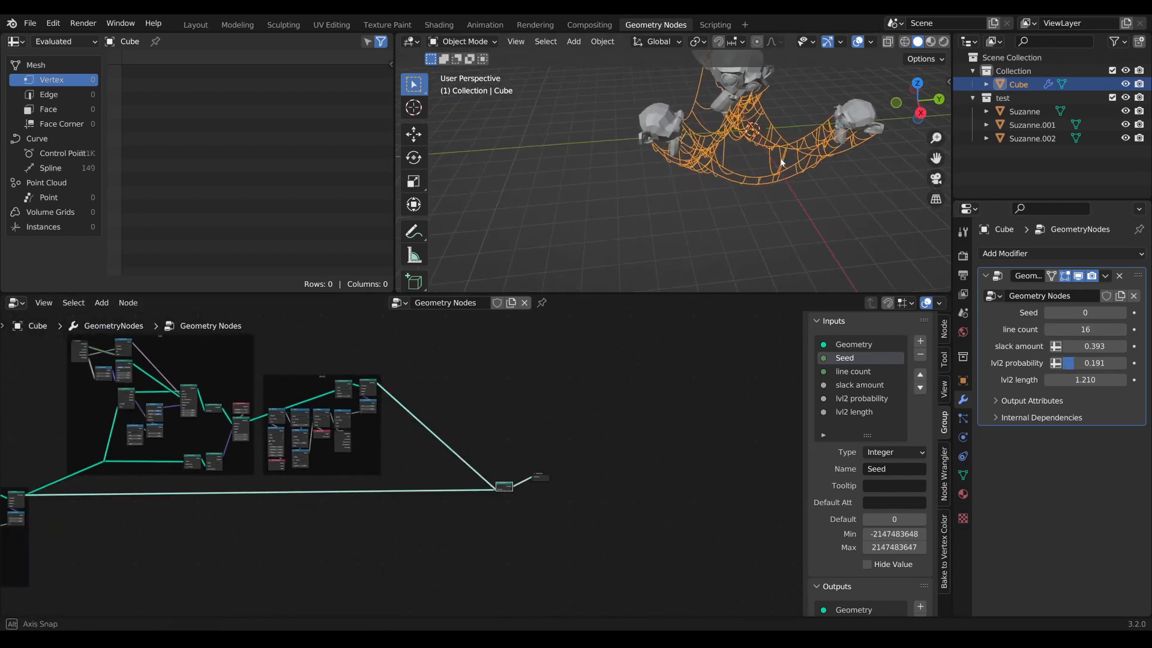
pyautogui.scroll(1, 570, 480)
pyautogui.scroll(3, 570, 480)
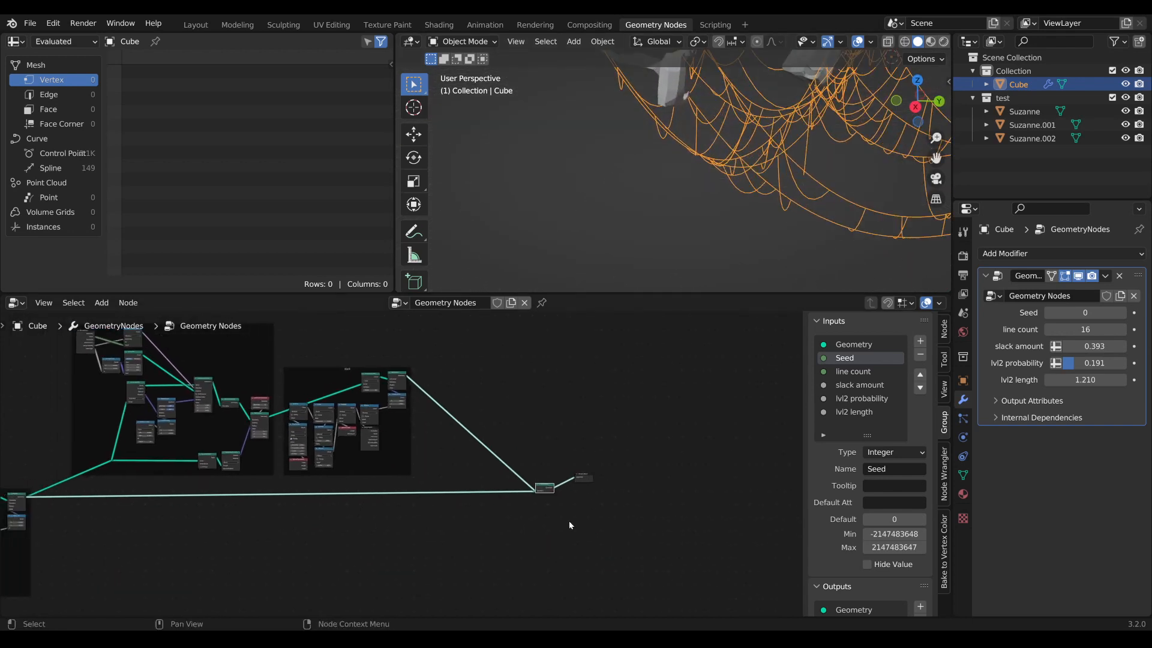
pyautogui.scroll(-2, 576, 519)
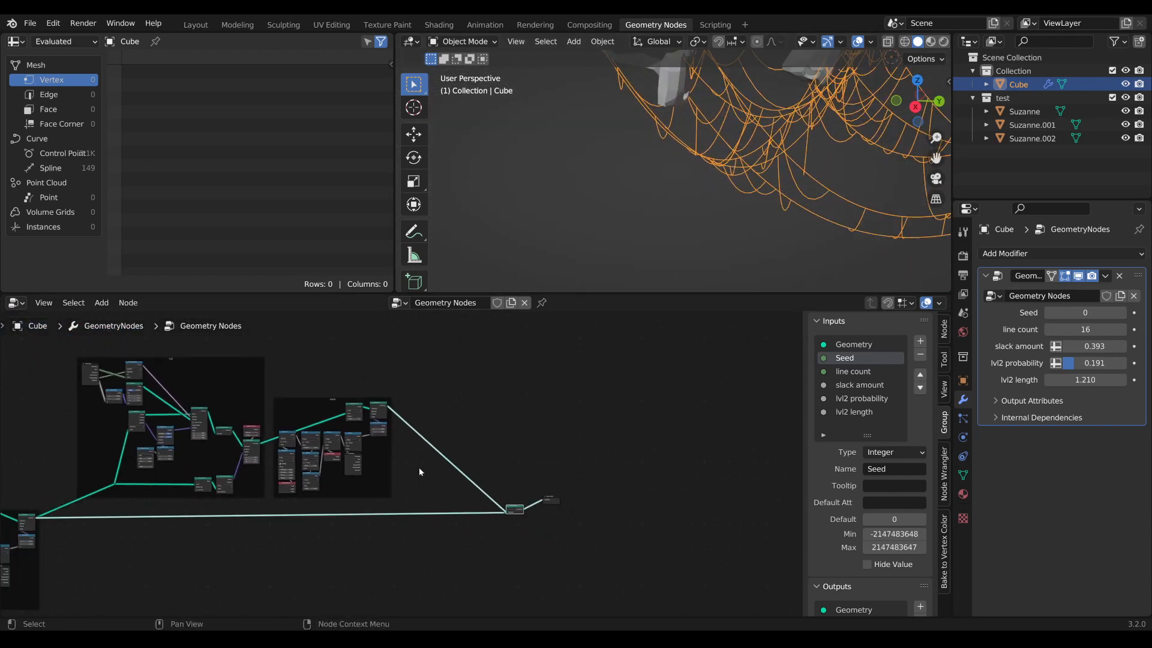
# Move the final Join Geometry closer to the slack frame and the Group Output far away from it.
pyautogui.scroll(-2, 452, 463)
pyautogui.moveTo(579, 500); pyautogui.dragTo(494, 501)
pyautogui.click(615, 490)
pyautogui.moveTo(615, 490); pyautogui.dragTo(780, 480)
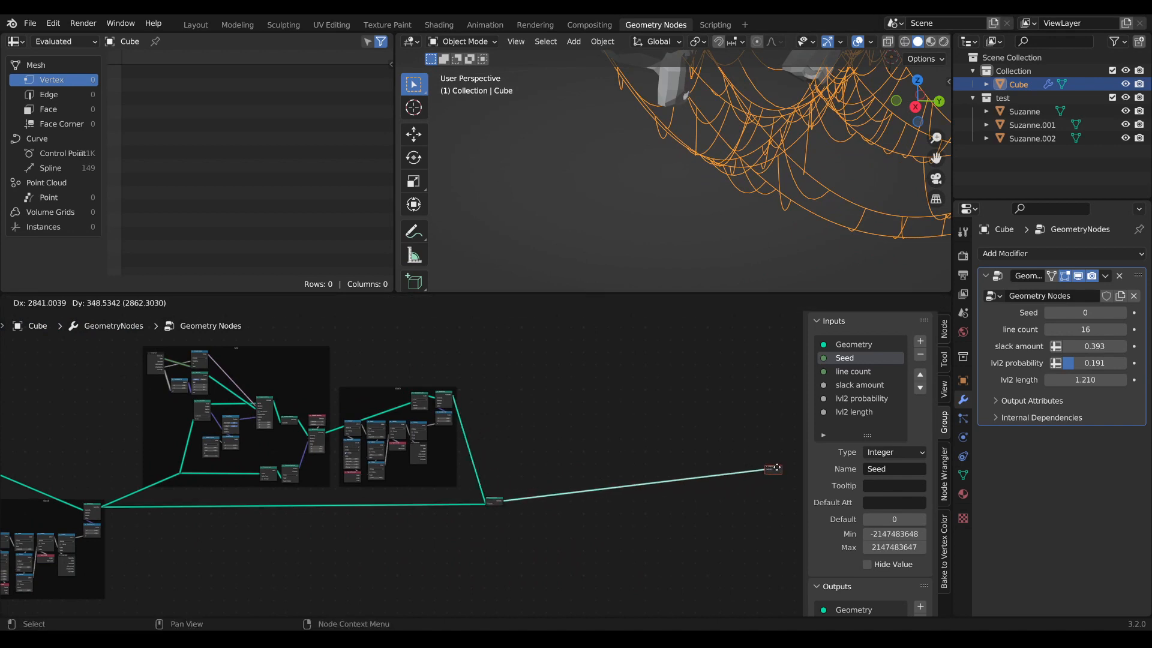
# Duplicate the lvl2 frame and its following slack frame, placing the copies between Join Geometry and Group Output.
pyautogui.moveTo(539, 504); pyautogui.dragTo(654, 528, button='middle')
pyautogui.moveTo(572, 519); pyautogui.dragTo(237, 322)
pyautogui.moveTo(322, 420); pyautogui.dragTo(236, 432, button='middle')
pyautogui.hotkey('shift', 'd')
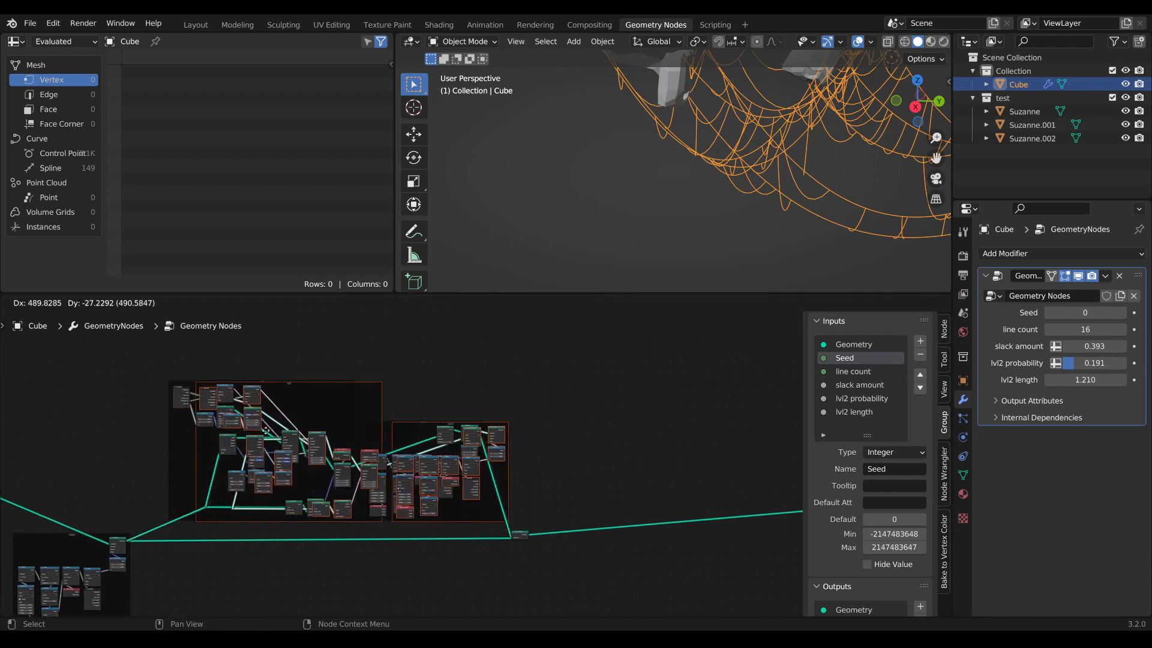
pyautogui.click(616, 396)
pyautogui.moveTo(608, 422); pyautogui.dragTo(378, 384, button='middle')
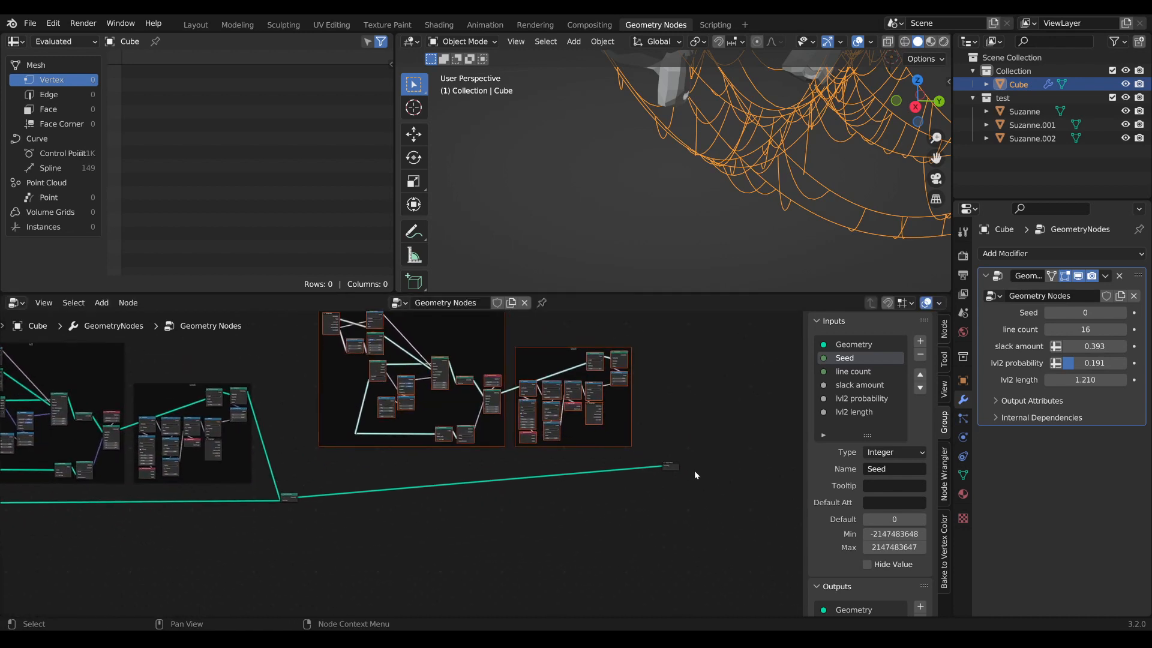
# Connect Join Geometry to the reroute feeding the copied lvl2 frame and level the Group Output with Join Geometry.
pyautogui.click(691, 473)
pyautogui.press('Home')
pyautogui.scroll(2, 532, 528)
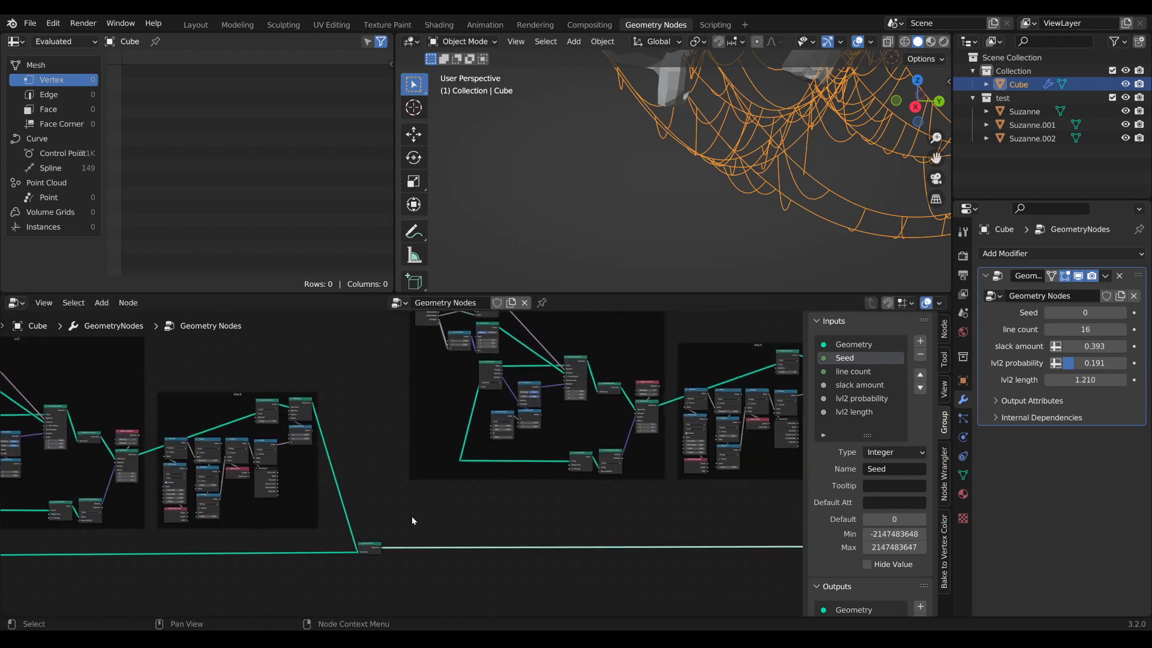
pyautogui.moveTo(380, 548); pyautogui.dragTo(462, 463)
pyautogui.moveTo(462, 464); pyautogui.dragTo(236, 478, button='middle')
pyautogui.scroll(-1, 373, 458)
pyautogui.moveTo(497, 522); pyautogui.dragTo(517, 522)
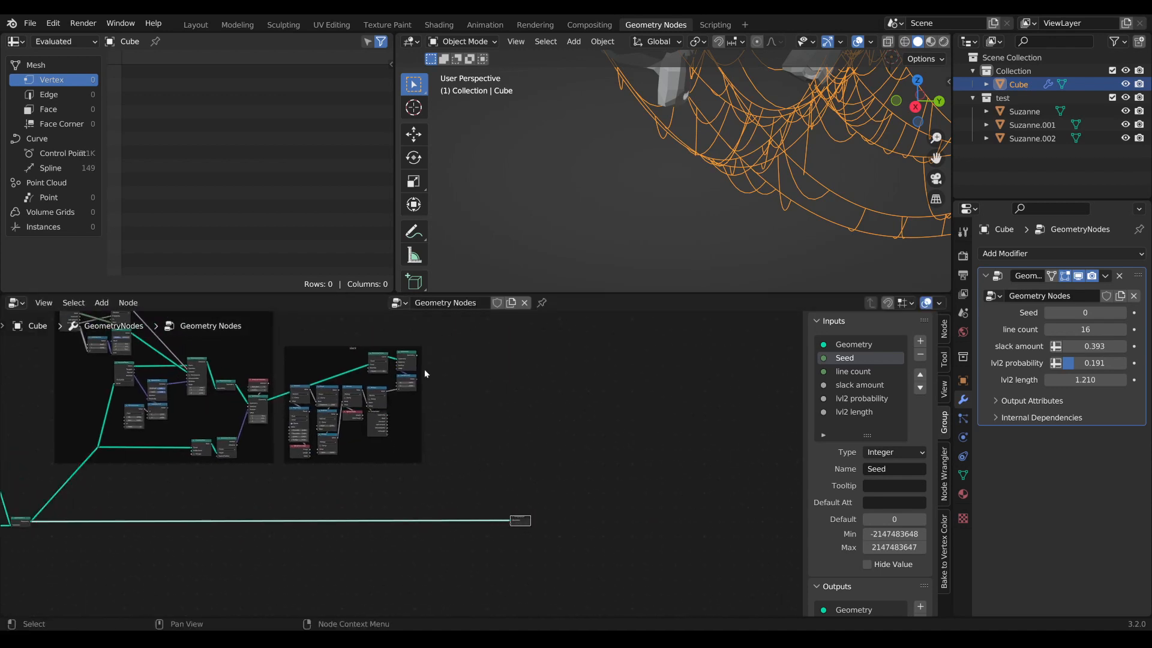
# Connect the copied slack frame's result to the Group Output and insert a duplicate of Join Geometry on that link.
pyautogui.moveTo(411, 355); pyautogui.dragTo(628, 531)
pyautogui.moveTo(254, 536); pyautogui.dragTo(417, 526, button='middle')
pyautogui.click(186, 511)
pyautogui.hotkey('shift', 'd')
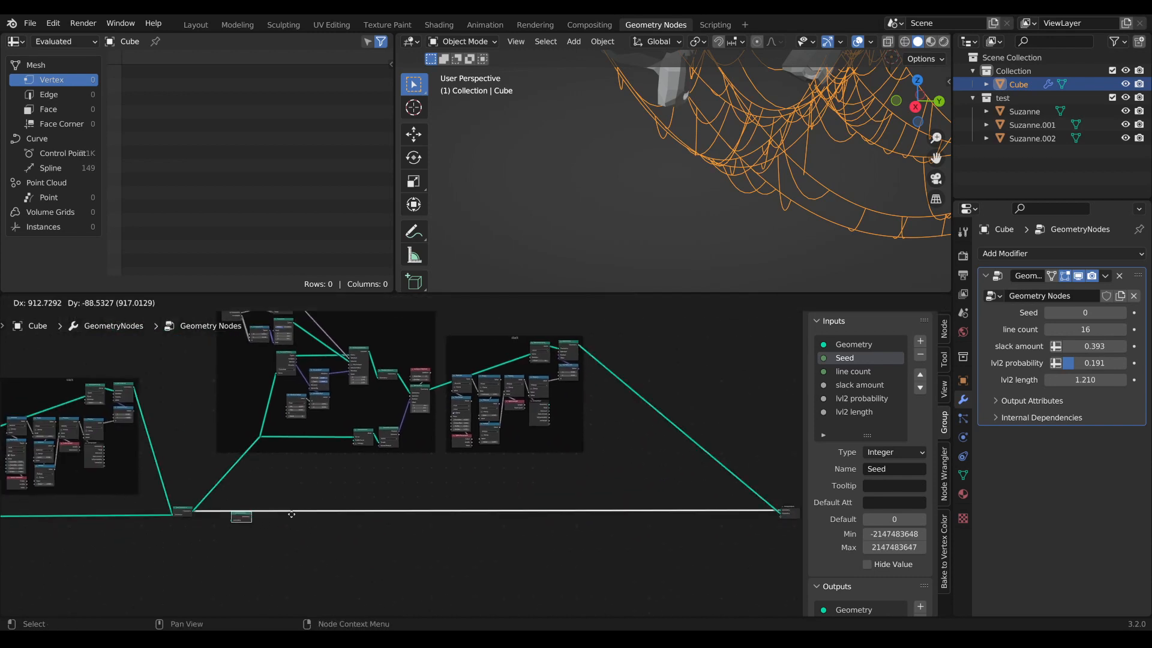
pyautogui.click(730, 475)
pyautogui.moveTo(696, 521)
pyautogui.mouseDown(button='middle')
pyautogui.moveTo(540, 545)
pyautogui.moveTo(679, 512)
pyautogui.mouseUp(button='middle')
pyautogui.scroll(2, 540, 544)
pyautogui.scroll(3, 541, 545)
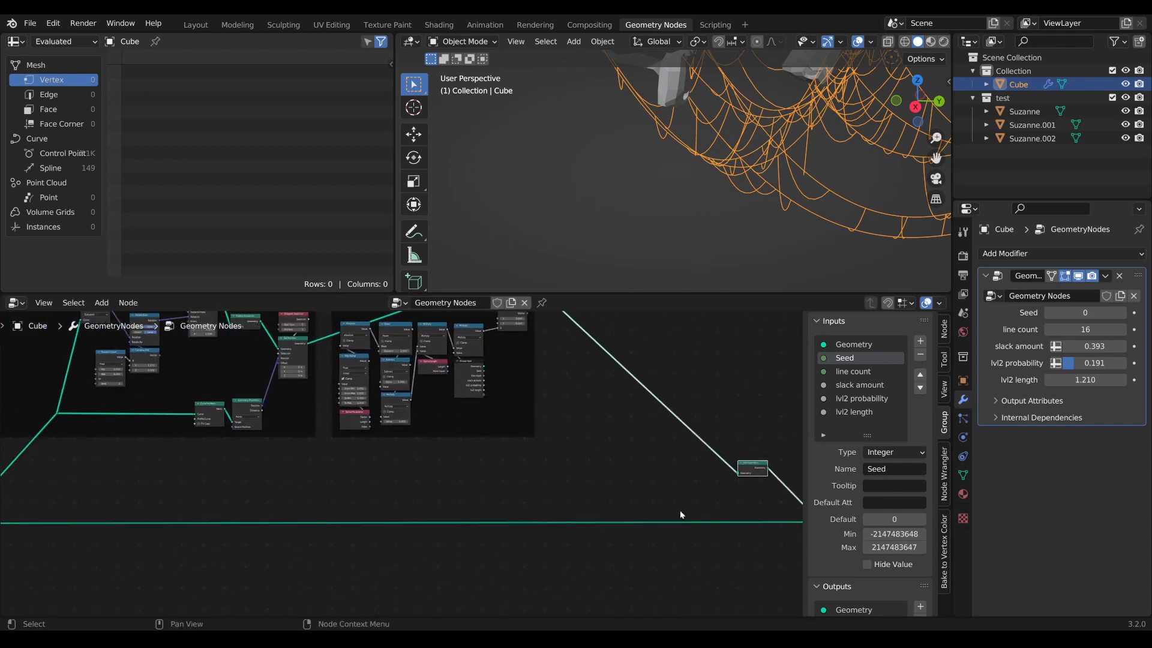
# Connect the first Join Geometry to the duplicated Join Geometry and preview the combined result.
pyautogui.scroll(-5, 250, 512)
pyautogui.moveTo(250, 512); pyautogui.dragTo(332, 511, button='middle')
pyautogui.keyDown('alt'); pyautogui.moveTo(173, 507); pyautogui.dragTo(725, 467, button='right'); pyautogui.keyUp('alt')
pyautogui.moveTo(725, 467); pyautogui.dragTo(497, 490, button='middle')
pyautogui.keyDown('alt'); pyautogui.keyDown('shift'); pyautogui.click(496, 489); pyautogui.keyUp('shift'); pyautogui.keyUp('alt')
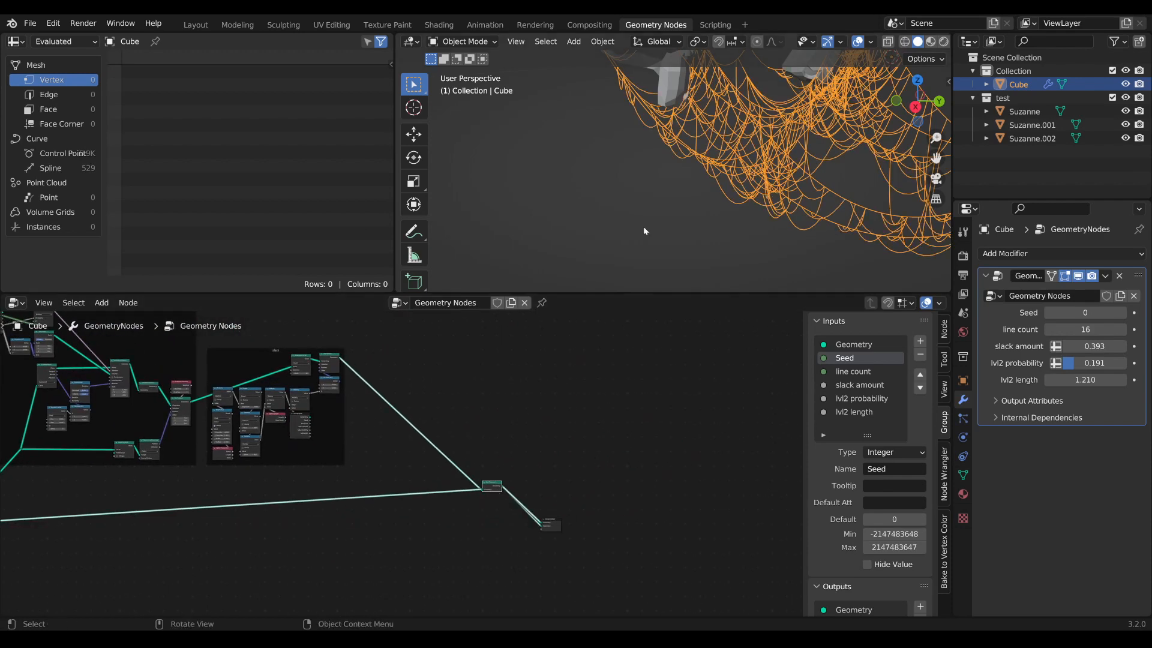
pyautogui.moveTo(643, 226); pyautogui.dragTo(667, 228, button='middle')
pyautogui.scroll(1, 517, 549)
# Remove the extra Geometry output from the group and reposition the last Join Geometry and Group Output.
pyautogui.click(580, 534)
pyautogui.moveTo(580, 532); pyautogui.dragTo(596, 546)
pyautogui.keyDown('alt'); pyautogui.keyDown('shift'); pyautogui.click(507, 491); pyautogui.keyUp('shift'); pyautogui.keyUp('alt')
pyautogui.scroll(2, 586, 550)
pyautogui.scroll(1, 587, 549)
pyautogui.moveTo(725, 532); pyautogui.dragTo(661, 461, button='middle')
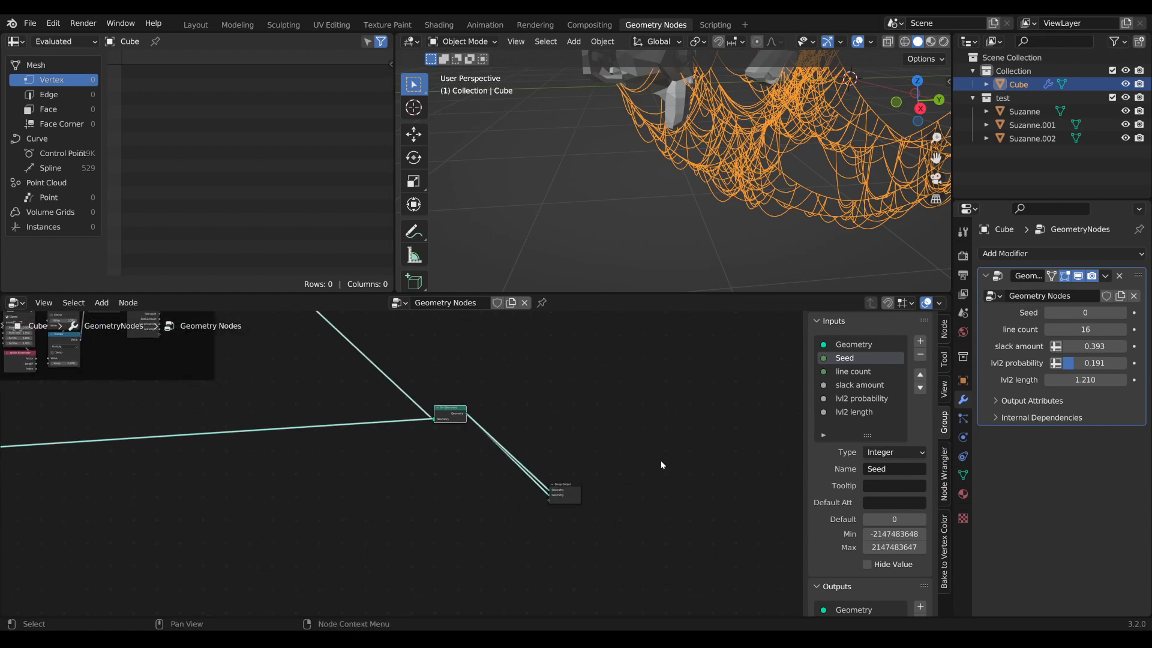
pyautogui.scroll(-3, 868, 566)
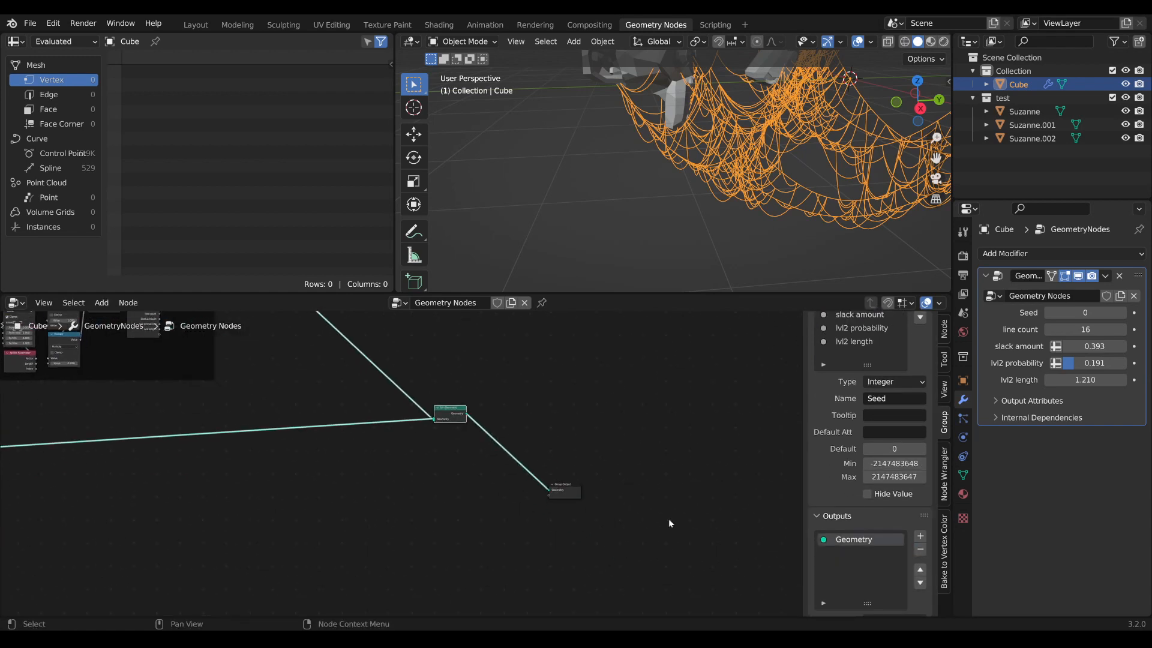
pyautogui.moveTo(566, 486); pyautogui.dragTo(588, 461)
pyautogui.moveTo(492, 459); pyautogui.dragTo(570, 498, button='middle')
pyautogui.moveTo(536, 458); pyautogui.dragTo(573, 527)
# Disconnect lvl2 probability from the copied lvl2 frame's boolean Random Value and set its Probability to 0.081.
pyautogui.moveTo(342, 439); pyautogui.dragTo(636, 496, button='middle')
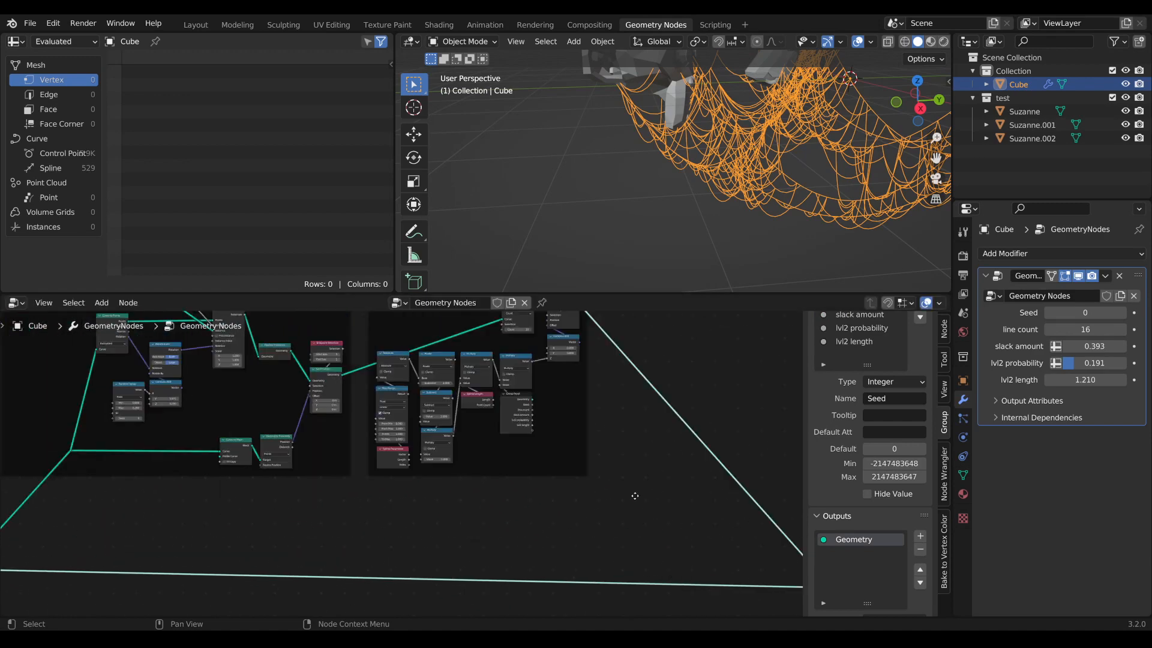
pyautogui.scroll(3, 199, 411)
pyautogui.moveTo(199, 411); pyautogui.dragTo(576, 587, button='middle')
pyautogui.scroll(5, 504, 487)
pyautogui.moveTo(492, 449); pyautogui.dragTo(454, 512, button='middle')
pyautogui.moveTo(454, 564); pyautogui.dragTo(521, 506, button='middle')
pyautogui.scroll(-1, 362, 427)
pyautogui.moveTo(361, 427); pyautogui.dragTo(405, 535, button='middle')
pyautogui.scroll(6, 409, 522)
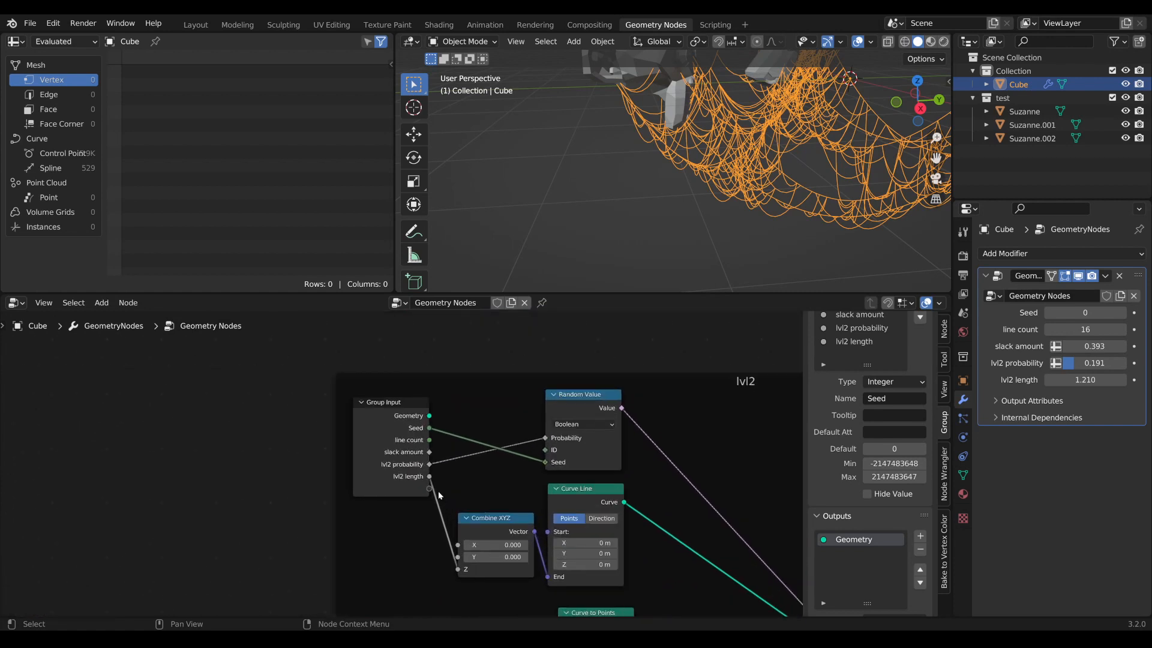
pyautogui.moveTo(578, 436); pyautogui.dragTo(523, 434, button='middle')
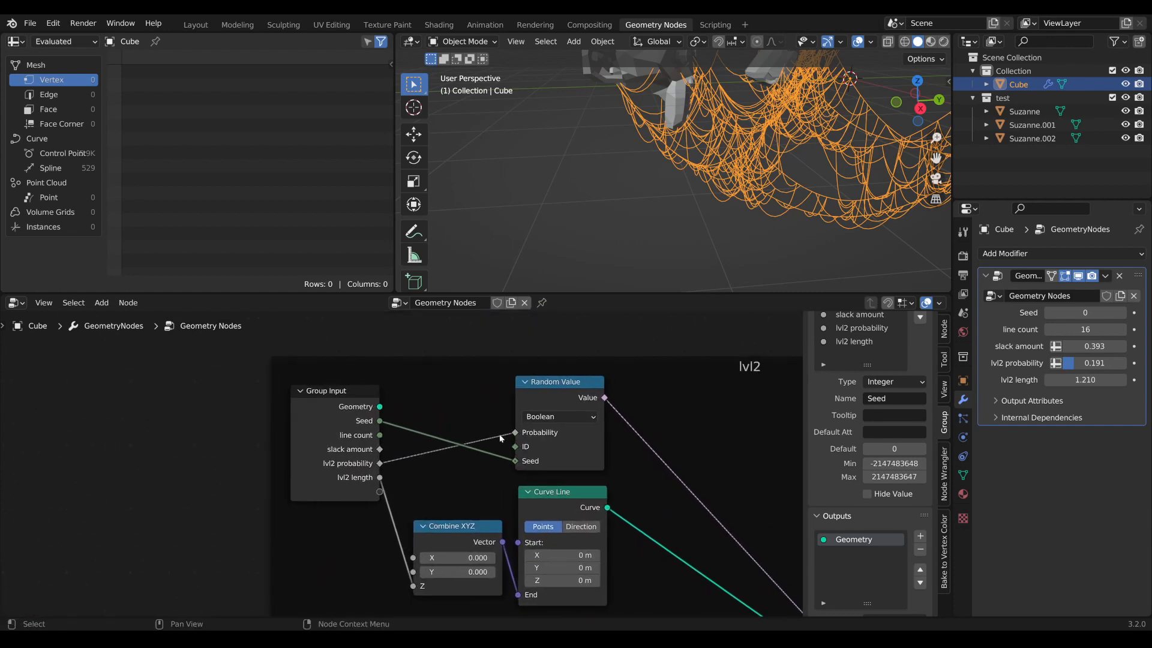
pyautogui.moveTo(512, 434); pyautogui.dragTo(482, 440)
pyautogui.keyDown('shift'); pyautogui.moveTo(580, 434); pyautogui.dragTo(575, 434); pyautogui.keyUp('shift')
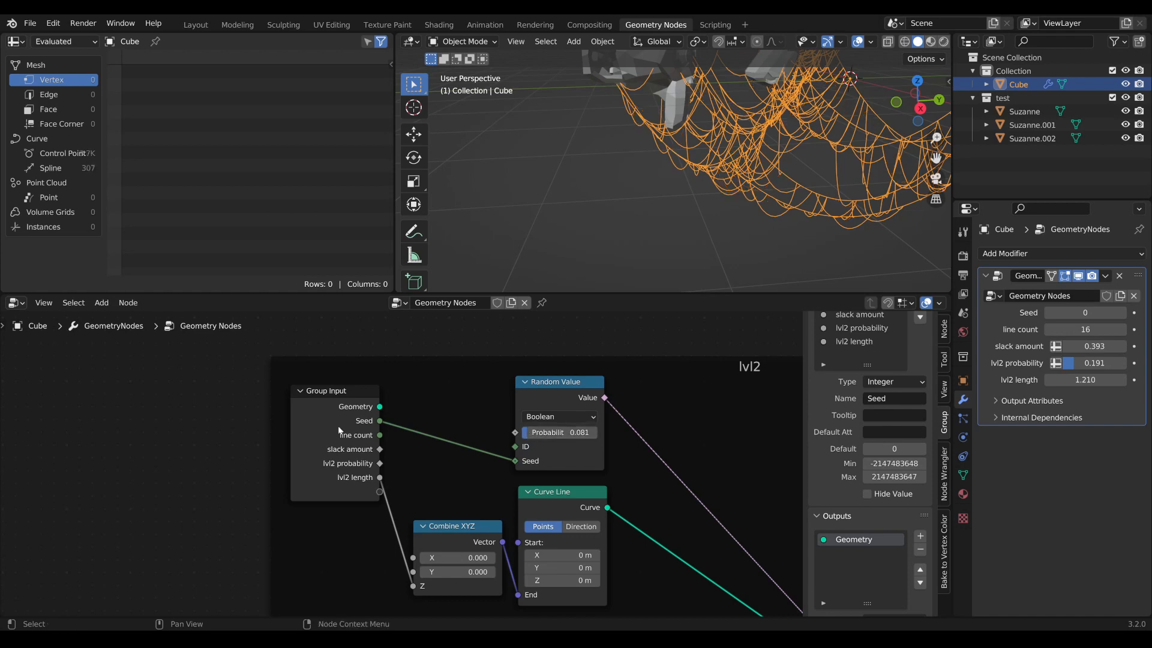
# Expose the copied Random Value's Probability as a new group input named "lvl3 probability".
pyautogui.scroll(1, 338, 468)
pyautogui.moveTo(376, 497); pyautogui.dragTo(535, 428)
pyautogui.scroll(2, 724, 433)
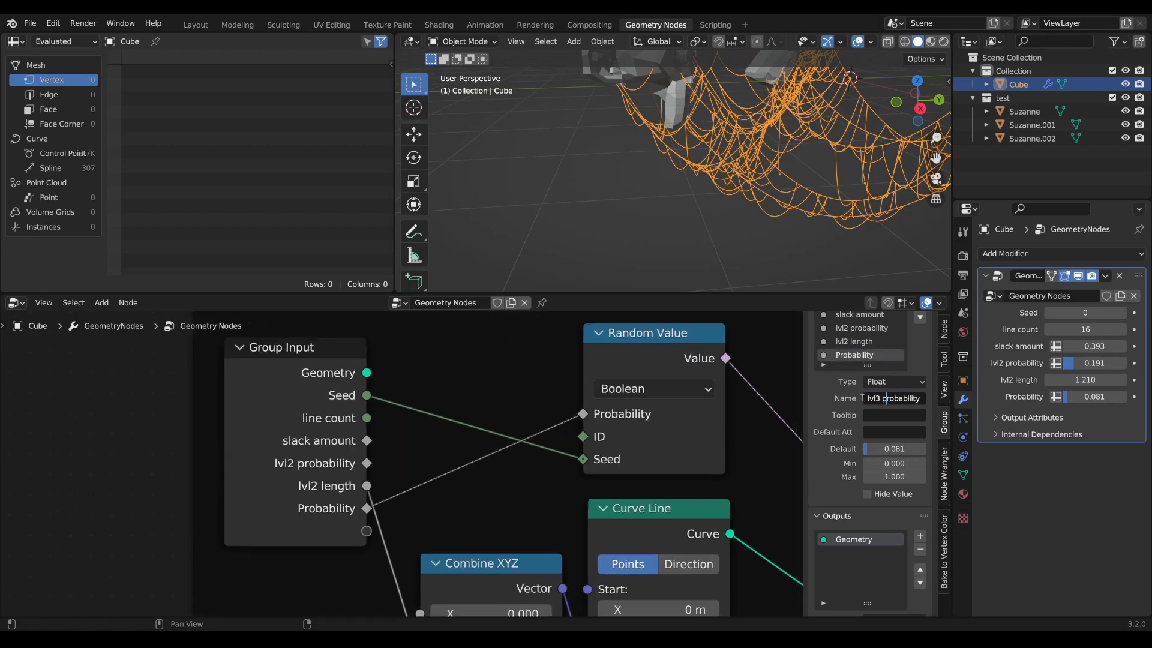
pyautogui.scroll(-3, 336, 518)
pyautogui.moveTo(372, 508); pyautogui.dragTo(471, 444, button='middle')
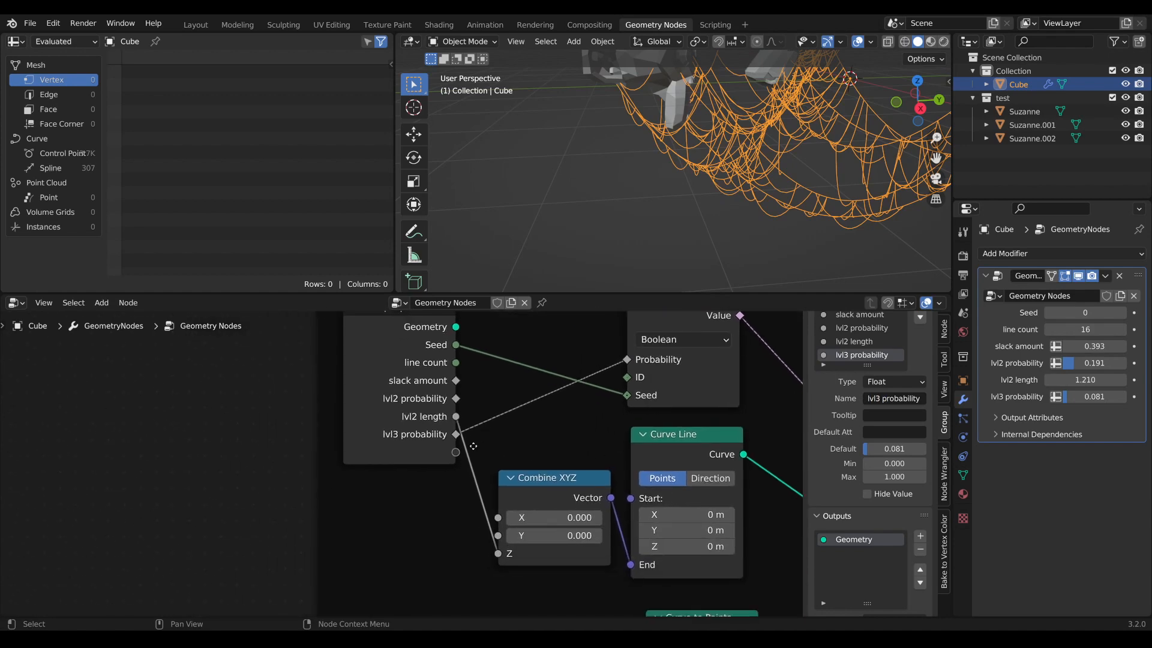
# Reposition the copied Group Input, disconnect lvl2 length from Combine XYZ, and set its Z to 0.580.
pyautogui.scroll(-3, 461, 446)
pyautogui.moveTo(410, 352); pyautogui.dragTo(392, 412)
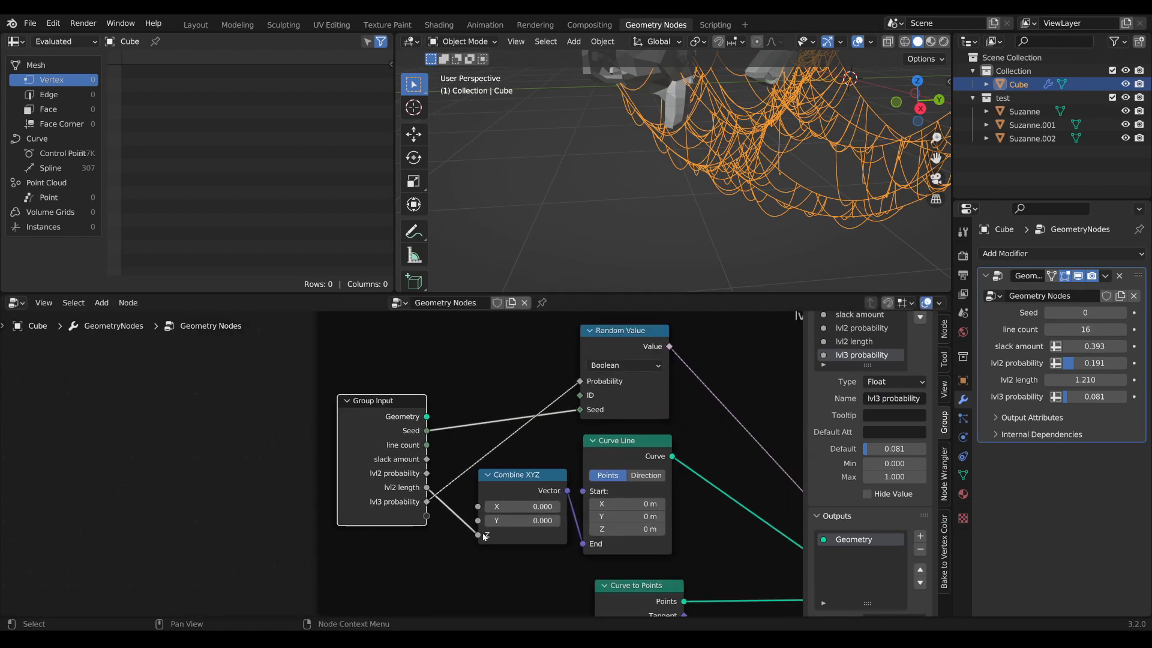
pyautogui.moveTo(481, 535); pyautogui.dragTo(459, 535)
pyautogui.scroll(2, 545, 562)
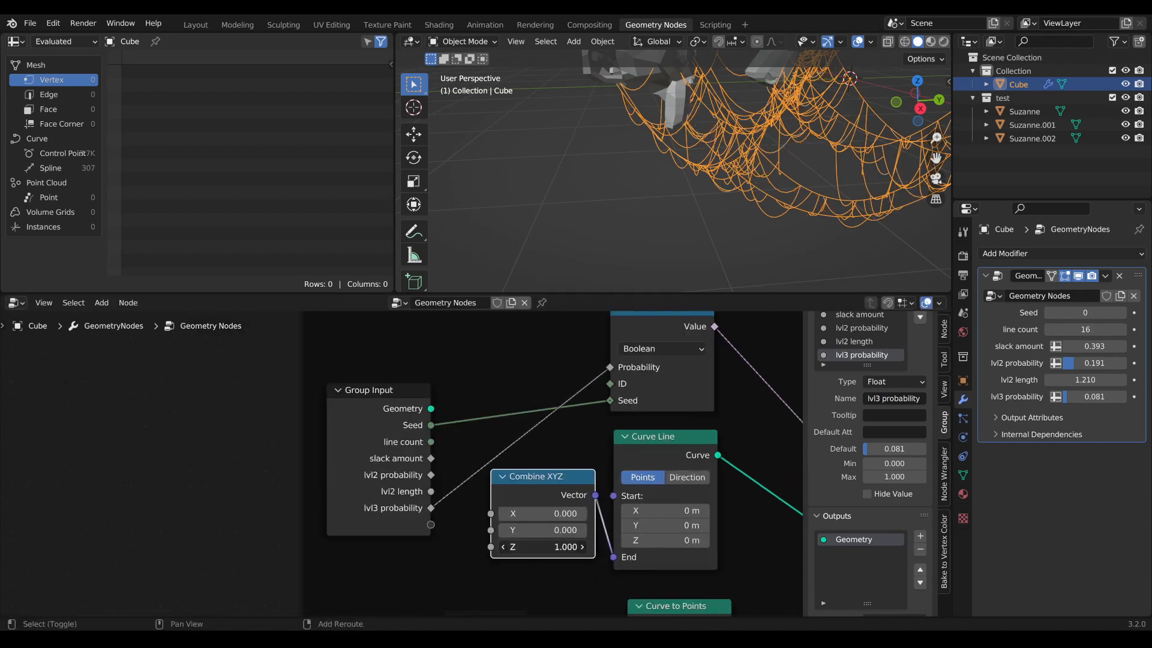
pyautogui.moveTo(543, 547); pyautogui.dragTo(515, 547)
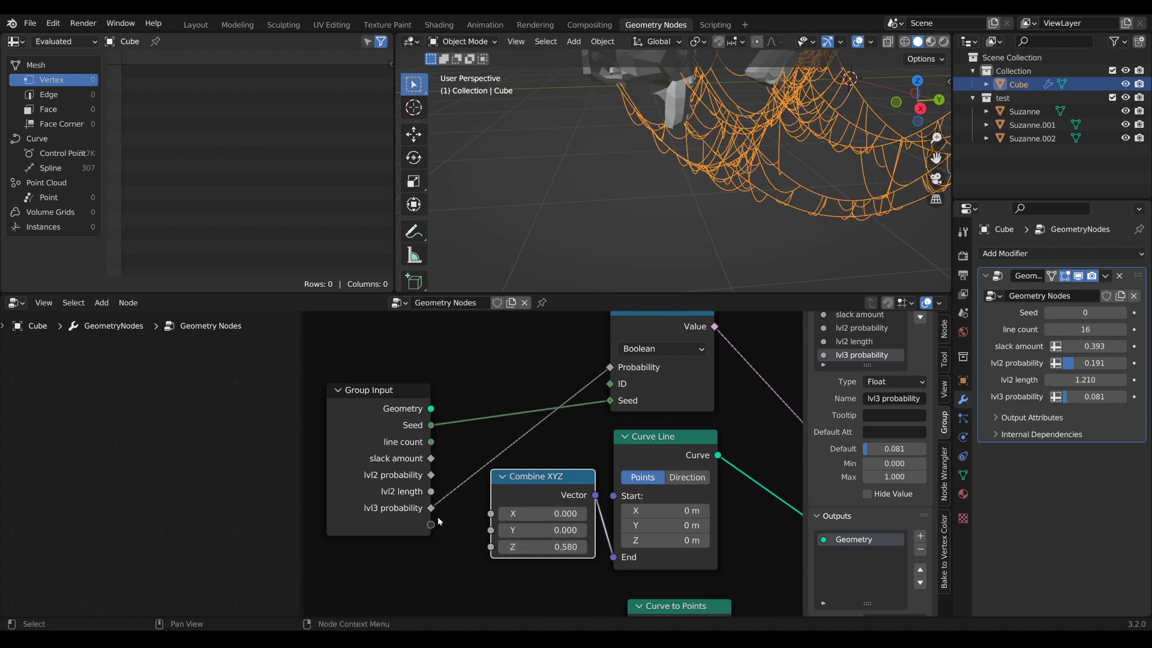
# Expose the copied Combine XYZ's Z as a new group input named "lvl3 length" and enlarge the input list.
pyautogui.moveTo(430, 525); pyautogui.dragTo(491, 546)
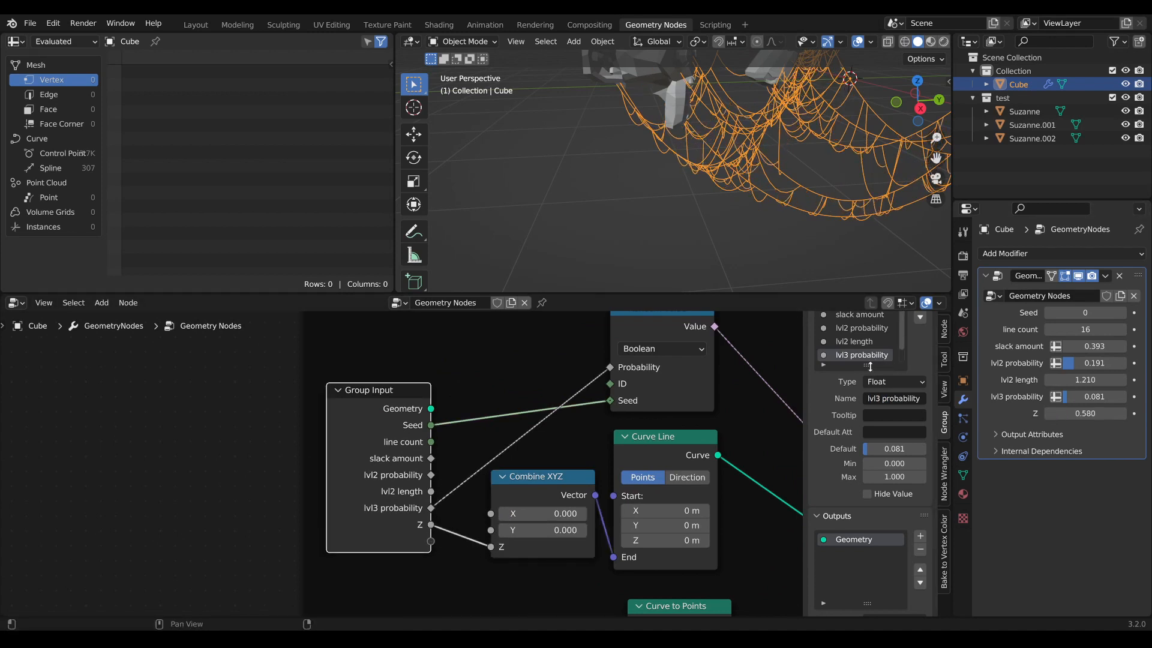
pyautogui.moveTo(869, 365); pyautogui.dragTo(869, 439)
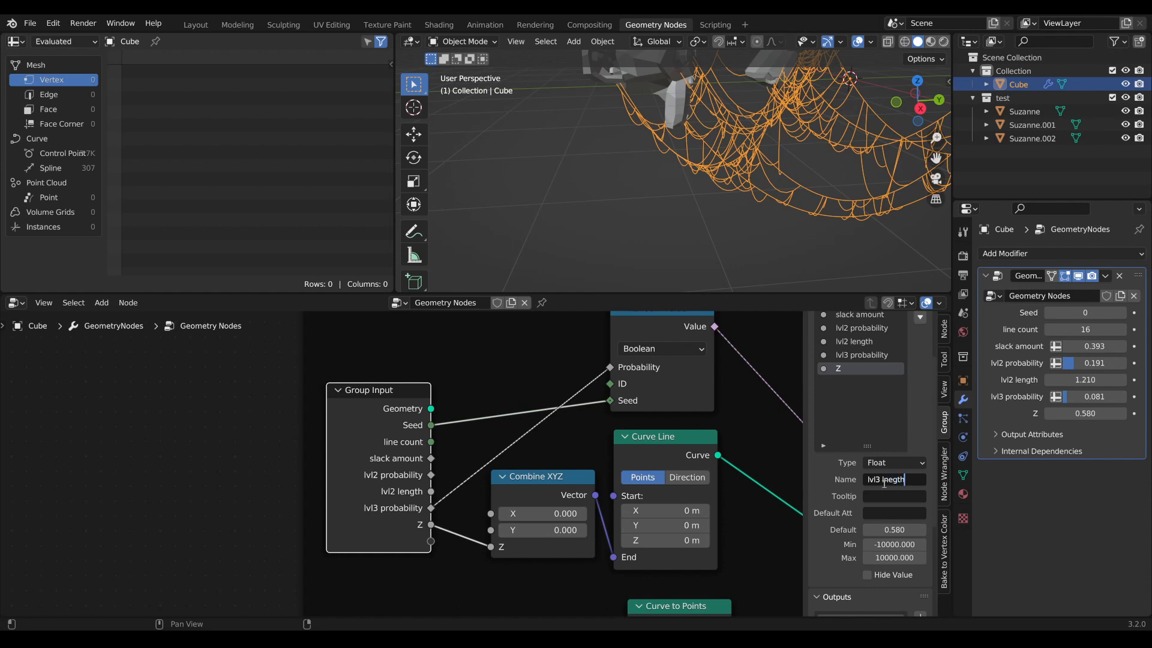
pyautogui.doubleClick(892, 479)
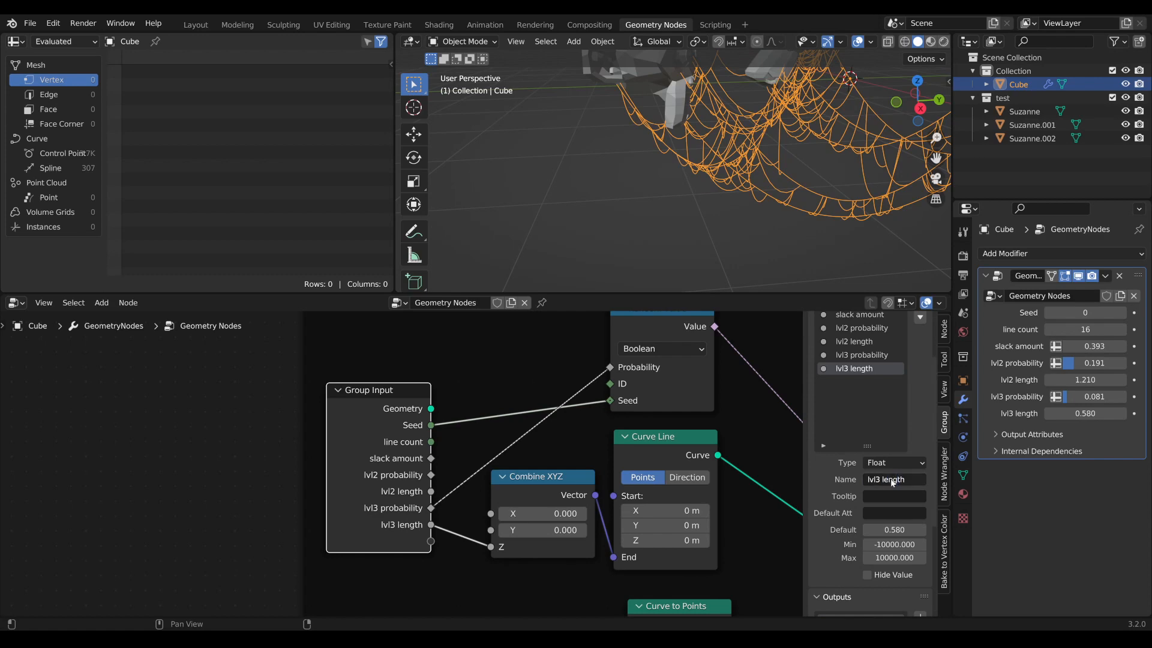
pyautogui.scroll(-3, 426, 468)
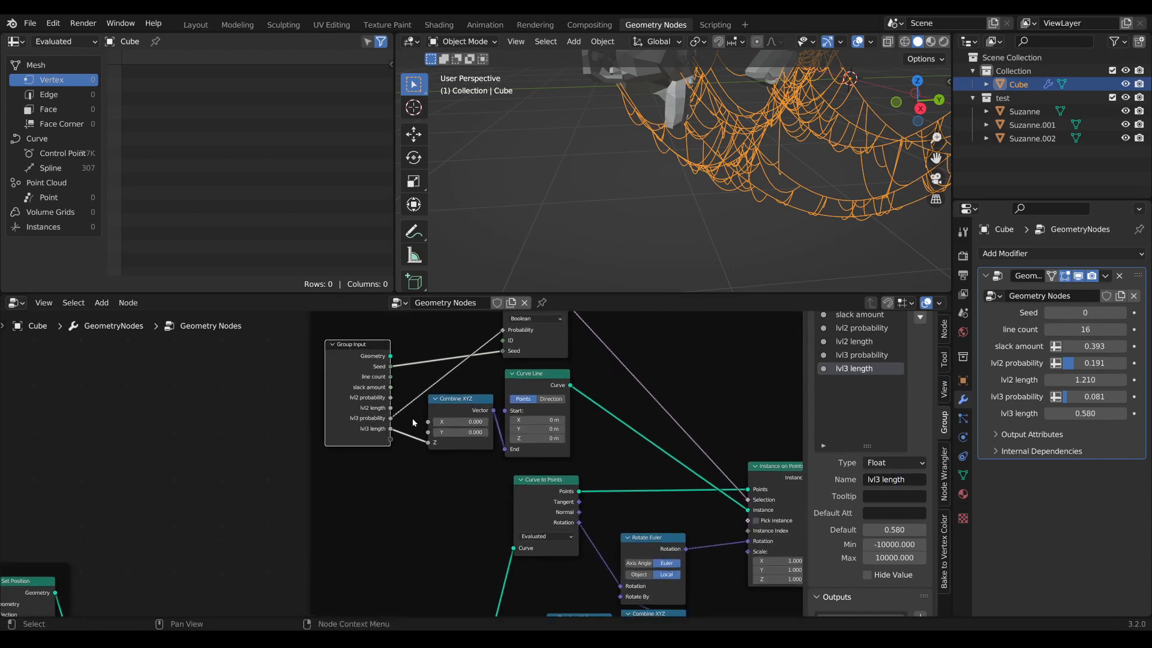
# Examine the third-level frame's remaining nodes and their connection to the slack frame that follows.
pyautogui.scroll(-5, 527, 529)
pyautogui.moveTo(527, 530); pyautogui.dragTo(552, 428, button='middle')
pyautogui.scroll(2, 595, 471)
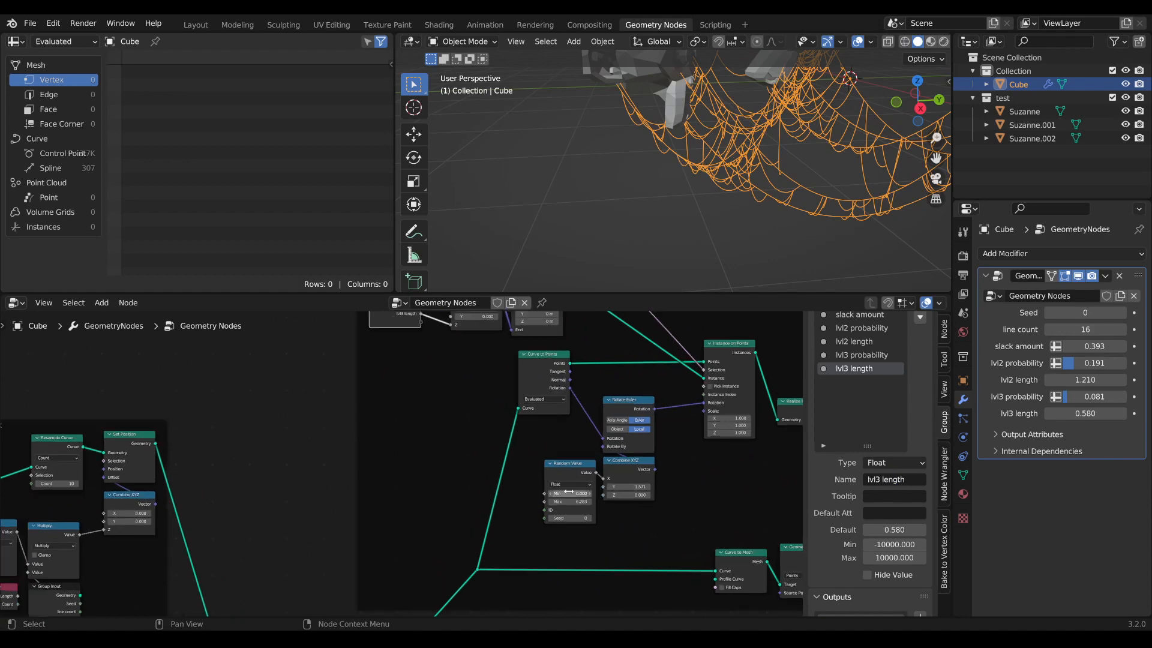
pyautogui.moveTo(555, 483); pyautogui.dragTo(498, 501, button='middle')
pyautogui.scroll(-1, 609, 524)
pyautogui.moveTo(609, 523); pyautogui.dragTo(456, 492, button='middle')
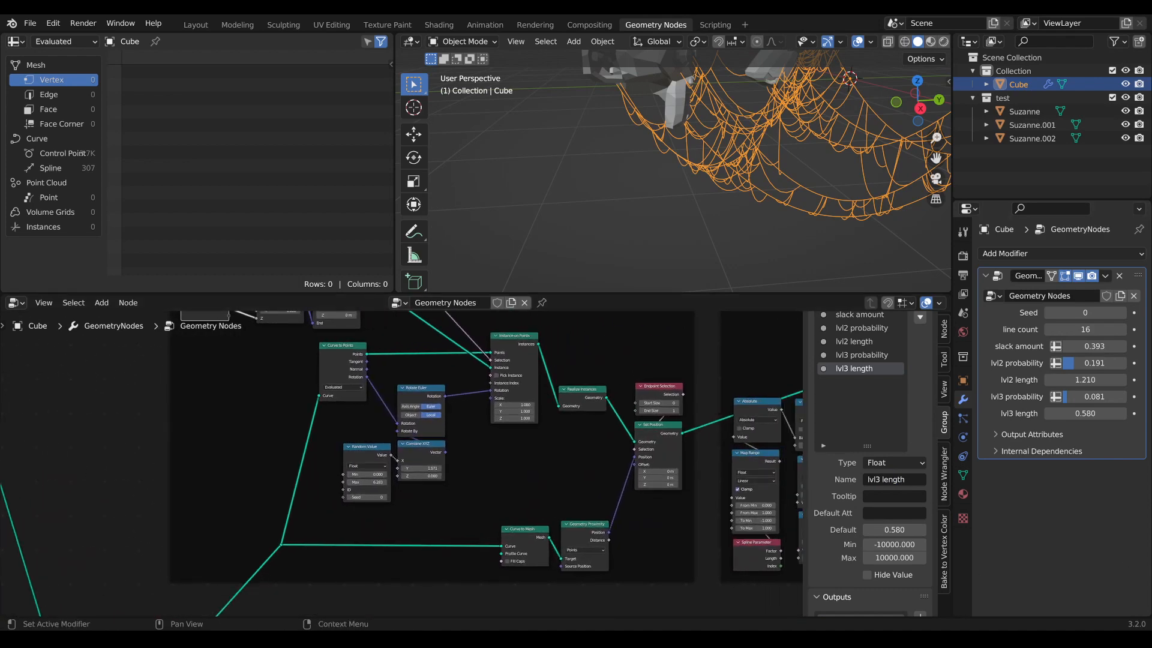
pyautogui.scroll(-2, 484, 545)
pyautogui.scroll(-2, 396, 462)
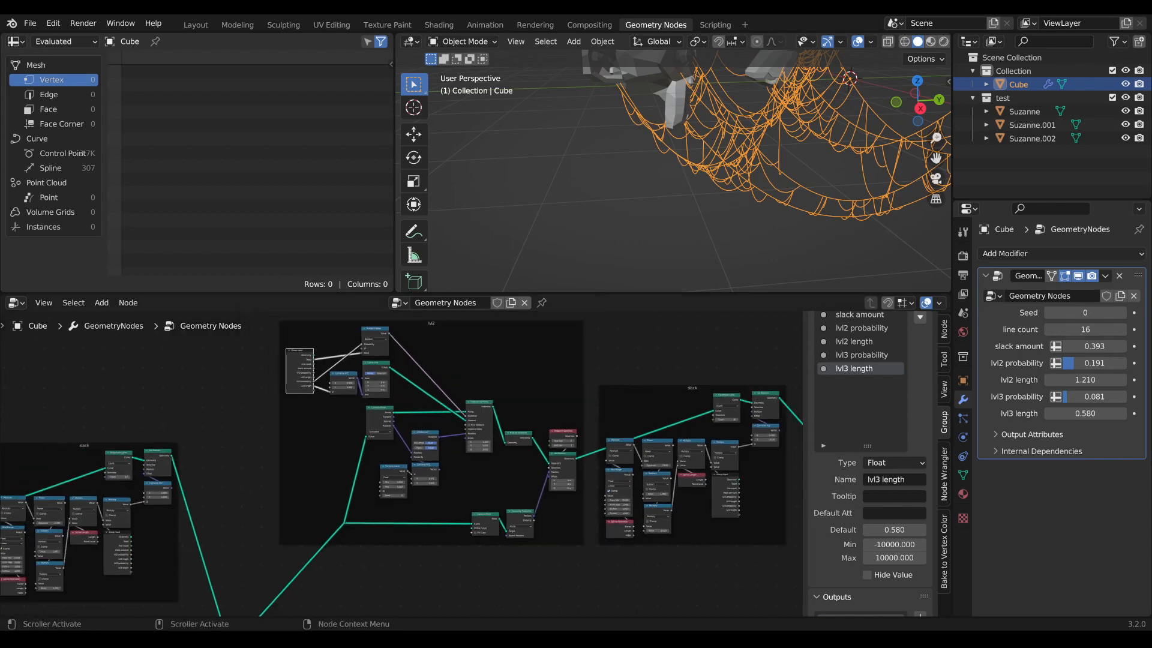
# Enlarge the 3D viewport and set the modifier's lvl3 length to 0.671 and slack amount to 0.182.
pyautogui.moveTo(684, 292); pyautogui.dragTo(685, 381)
pyautogui.scroll(-4, 776, 212)
pyautogui.moveTo(780, 234); pyautogui.dragTo(690, 249, button='middle')
pyautogui.keyDown('shift'); pyautogui.moveTo(690, 249); pyautogui.dragTo(741, 316, button='middle'); pyautogui.keyUp('shift')
pyautogui.scroll(2, 582, 272)
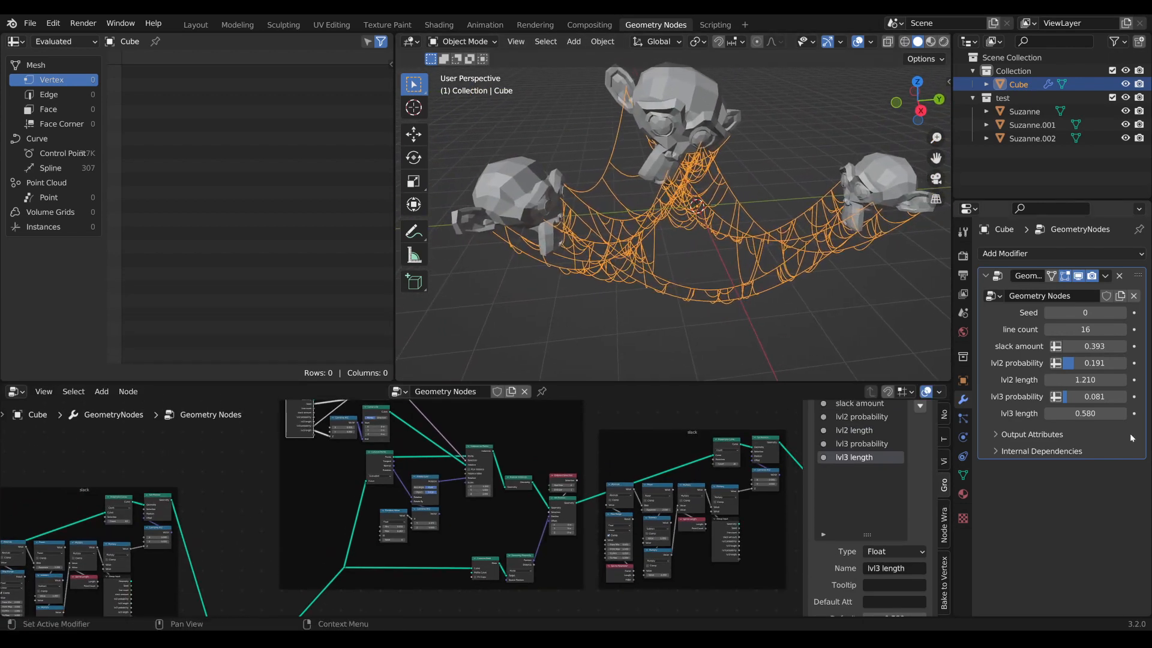
pyautogui.moveTo(1084, 413); pyautogui.dragTo(1122, 413)
pyautogui.moveTo(513, 264); pyautogui.dragTo(622, 243, button='middle')
pyautogui.scroll(3, 710, 258)
pyautogui.moveTo(710, 262); pyautogui.dragTo(781, 297, button='middle')
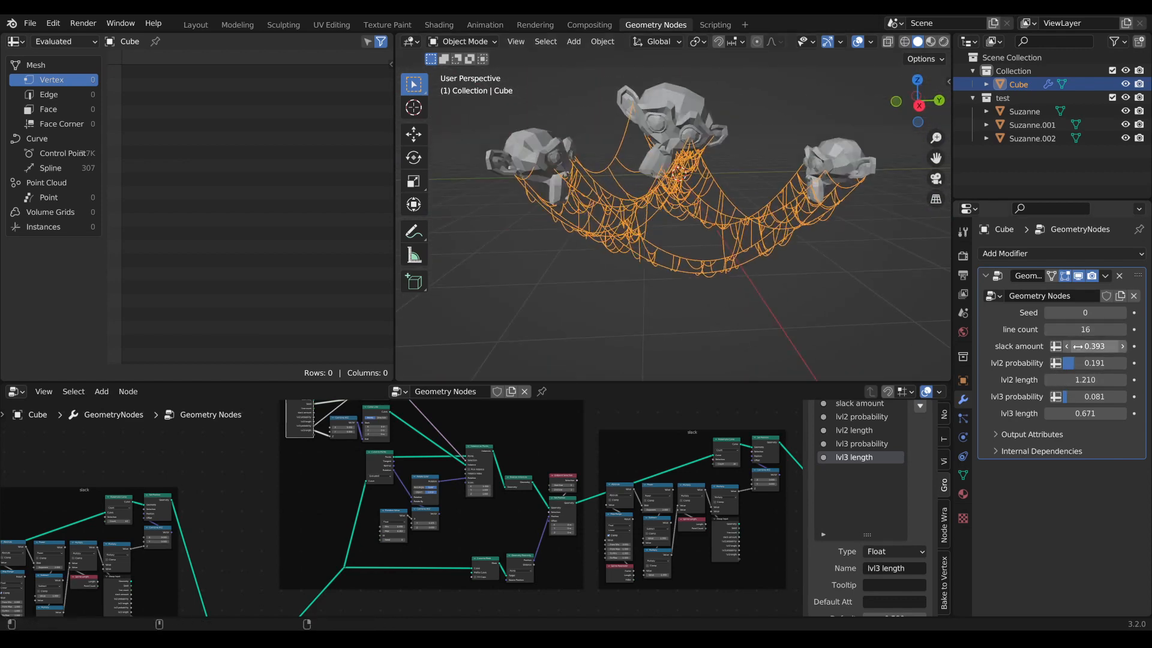
pyautogui.moveTo(1099, 347); pyautogui.dragTo(1089, 346)
# Move Suzanne.001 farther out from the other heads and lift Suzanne.002 above them, about 3.9 m from its old spot.
pyautogui.moveTo(702, 198); pyautogui.dragTo(561, 220, button='middle')
pyautogui.click(595, 210)
pyautogui.press('g')
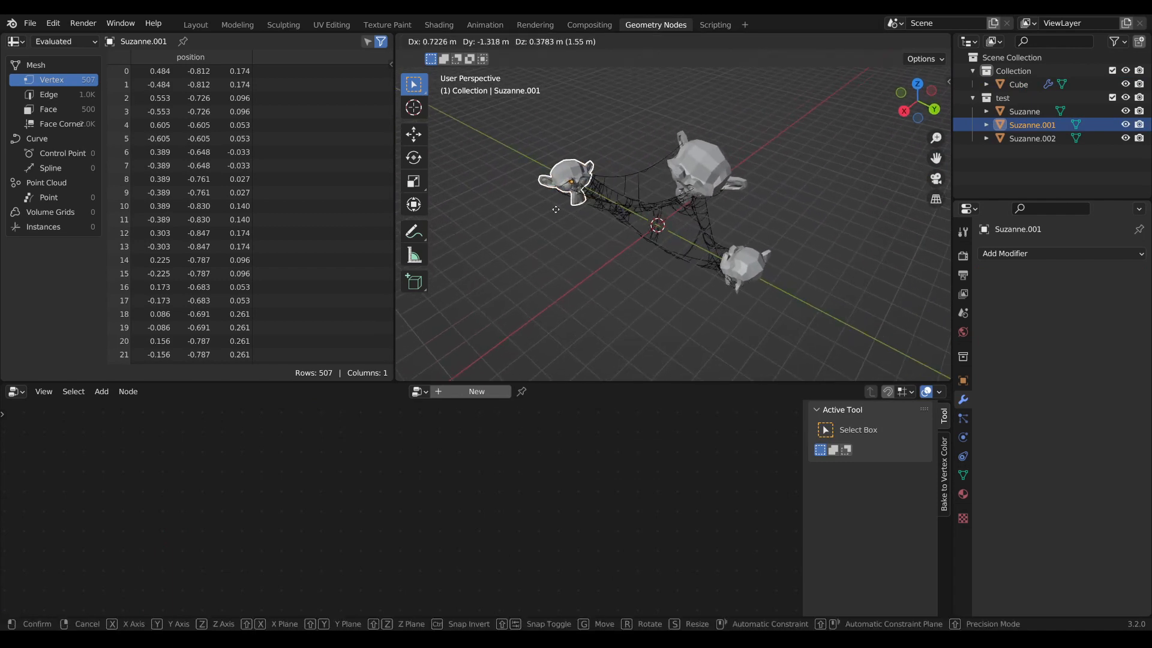
pyautogui.click(546, 239)
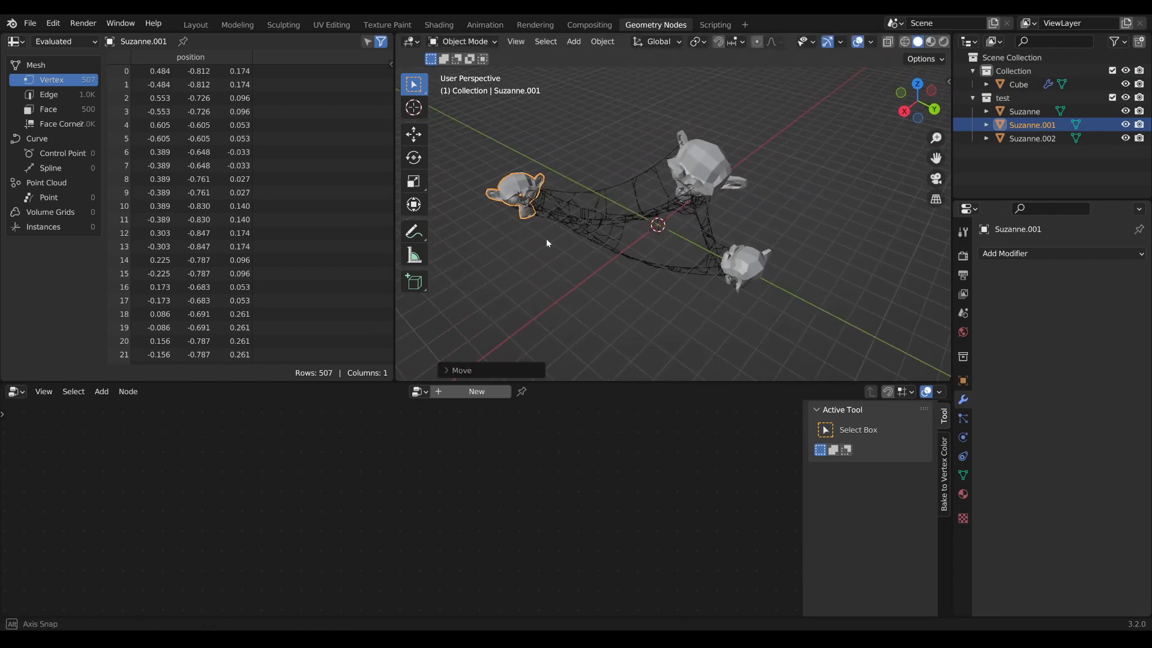
pyautogui.moveTo(545, 239); pyautogui.dragTo(693, 224, button='middle')
pyautogui.click(693, 224)
pyautogui.press('g')
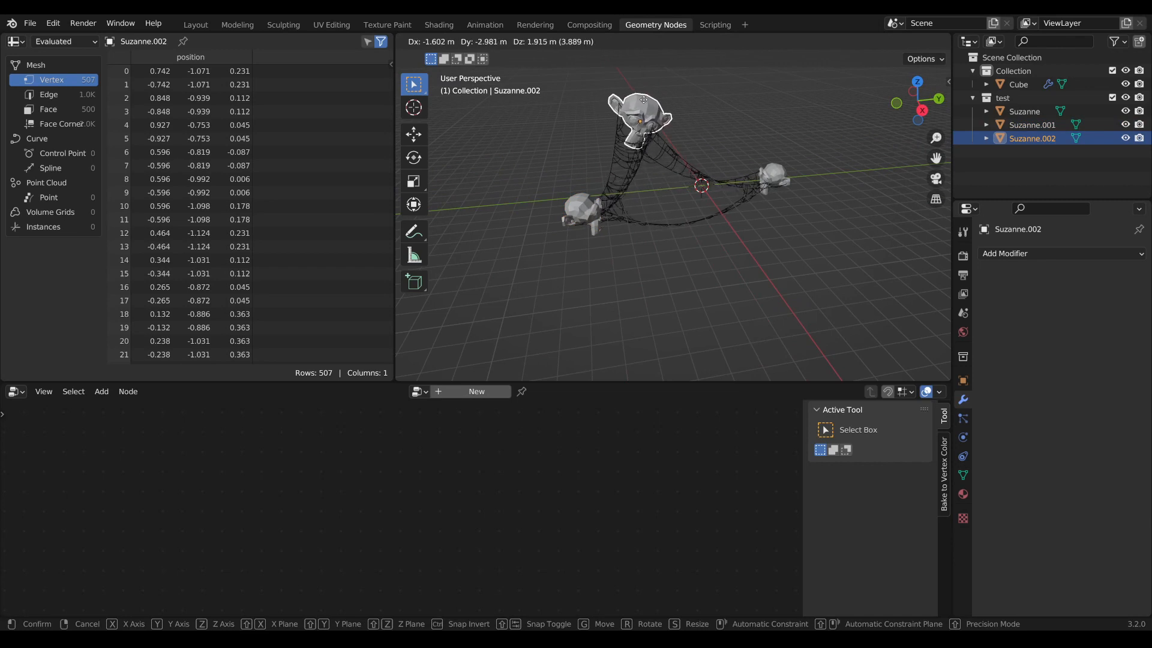
pyautogui.click(643, 99)
# Duplicate Suzanne.002 twice and place the two copies at separate spots around the existing heads.
pyautogui.moveTo(643, 100); pyautogui.dragTo(681, 272, button='middle')
pyautogui.hotkey('shift', 'd')
pyautogui.click(725, 286)
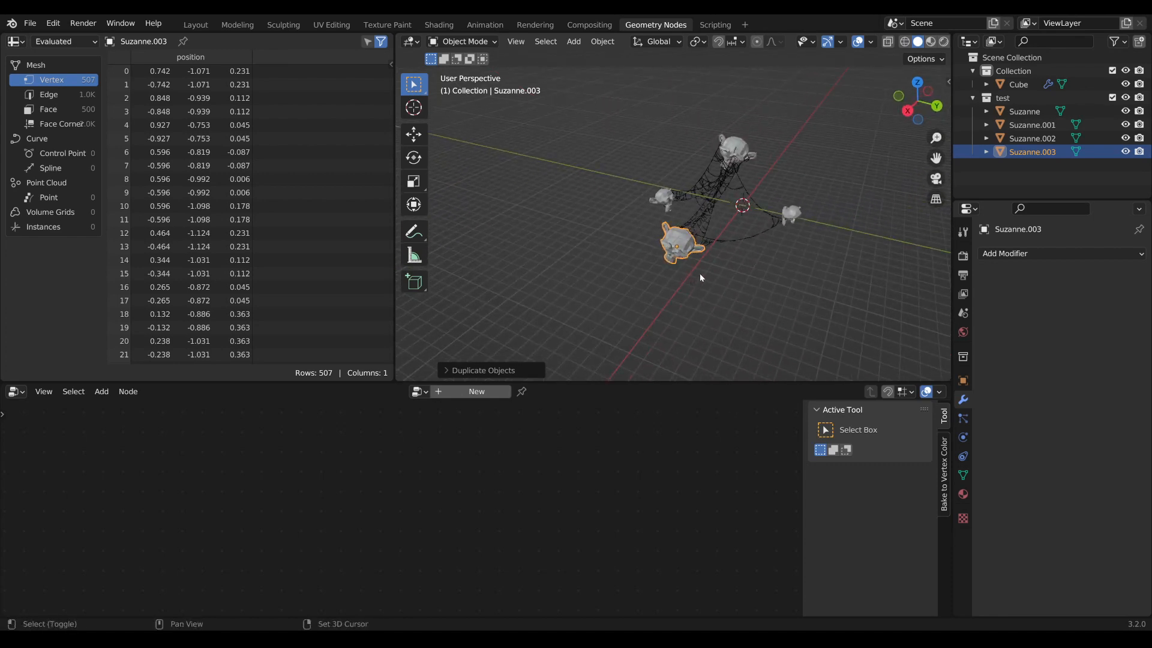
pyautogui.hotkey('shift', 'd')
pyautogui.click(774, 274)
pyautogui.moveTo(774, 273); pyautogui.dragTo(689, 336, button='middle')
pyautogui.press('g')
pyautogui.click(793, 238)
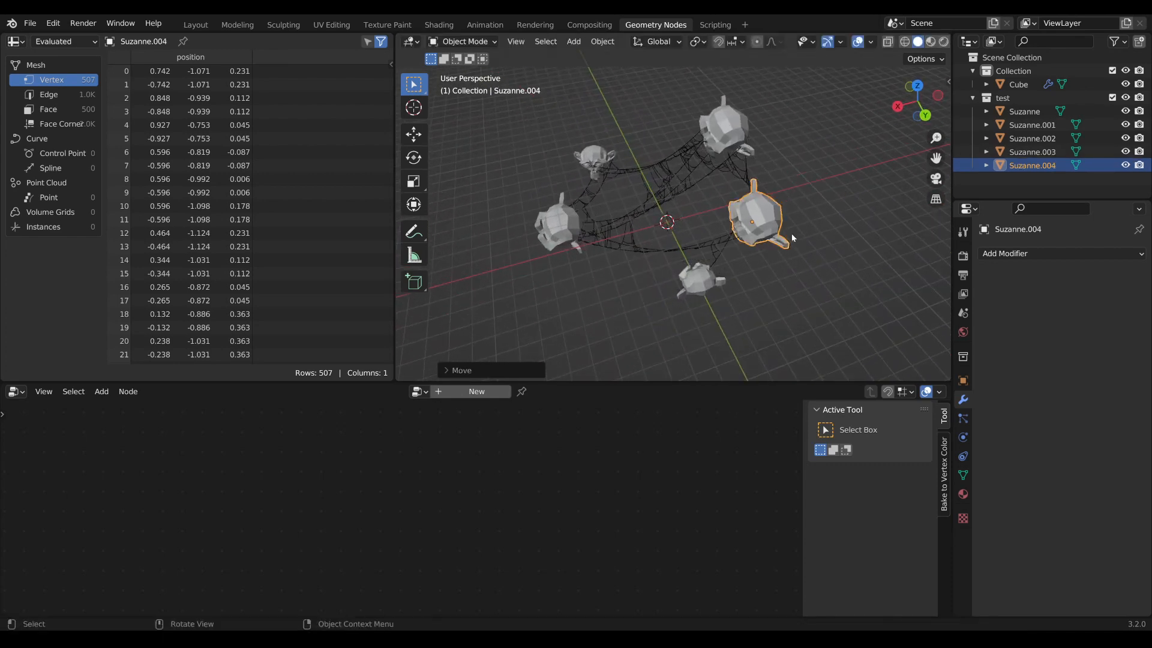
# With the Cube cable object selected, move Group Output farther from the last Join Geometry and enlarge the node editor.
pyautogui.moveTo(793, 237); pyautogui.dragTo(714, 210, button='middle')
pyautogui.click(682, 184)
pyautogui.scroll(-5, 666, 534)
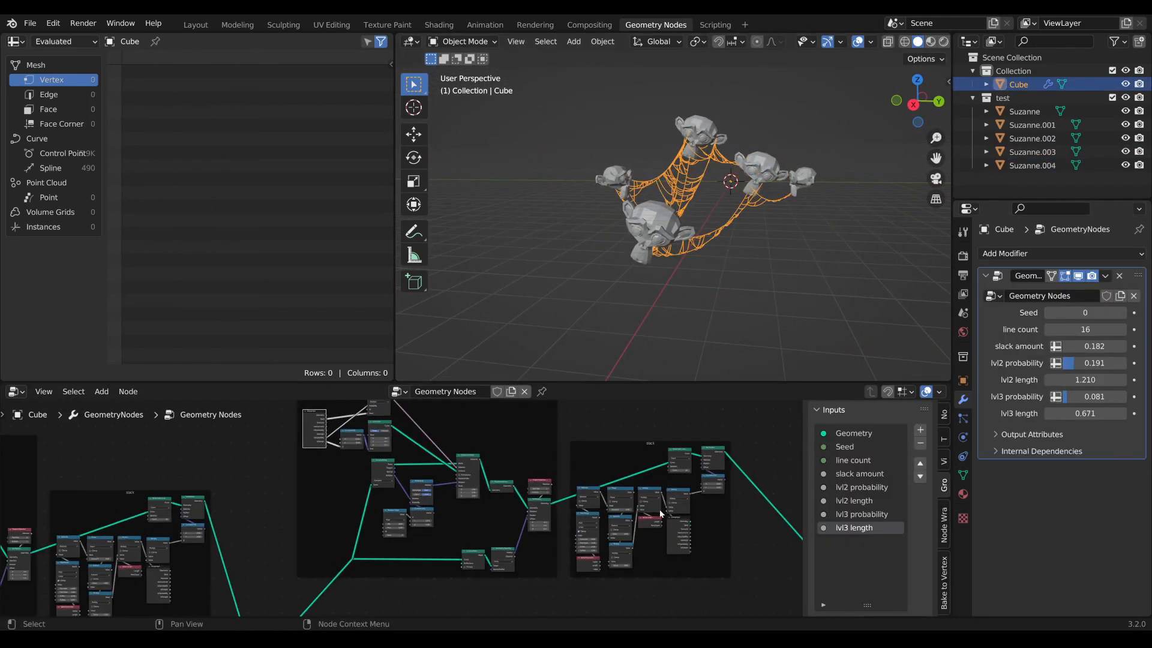
pyautogui.moveTo(624, 513); pyautogui.dragTo(558, 502)
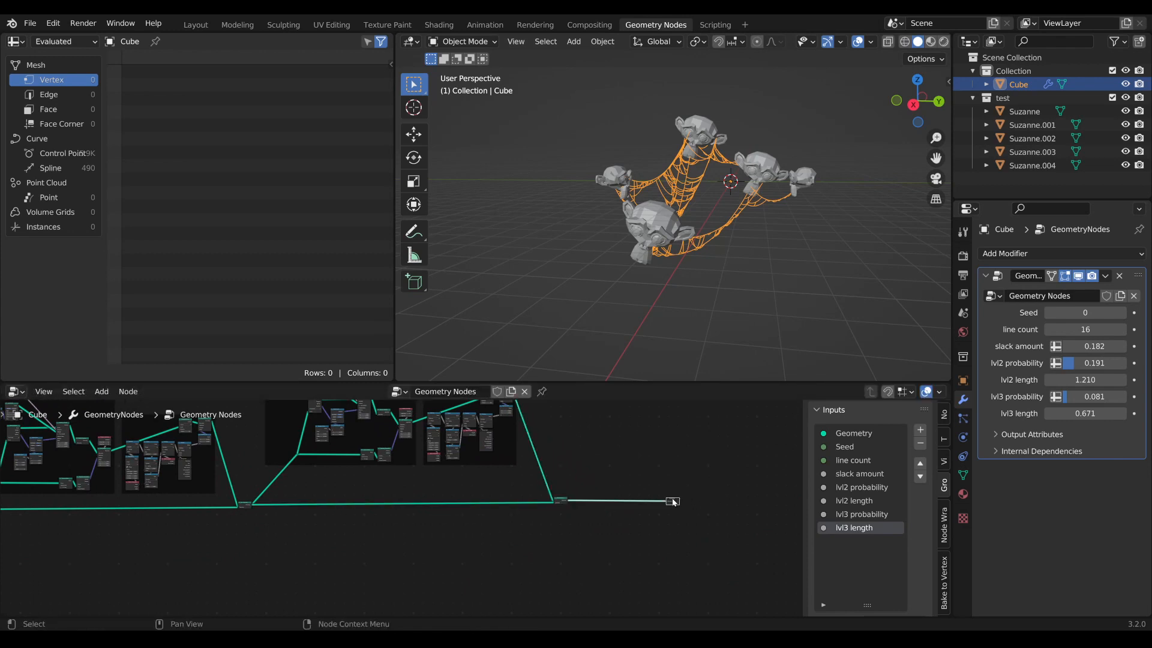
pyautogui.moveTo(671, 381); pyautogui.dragTo(670, 206)
pyautogui.scroll(4, 672, 534)
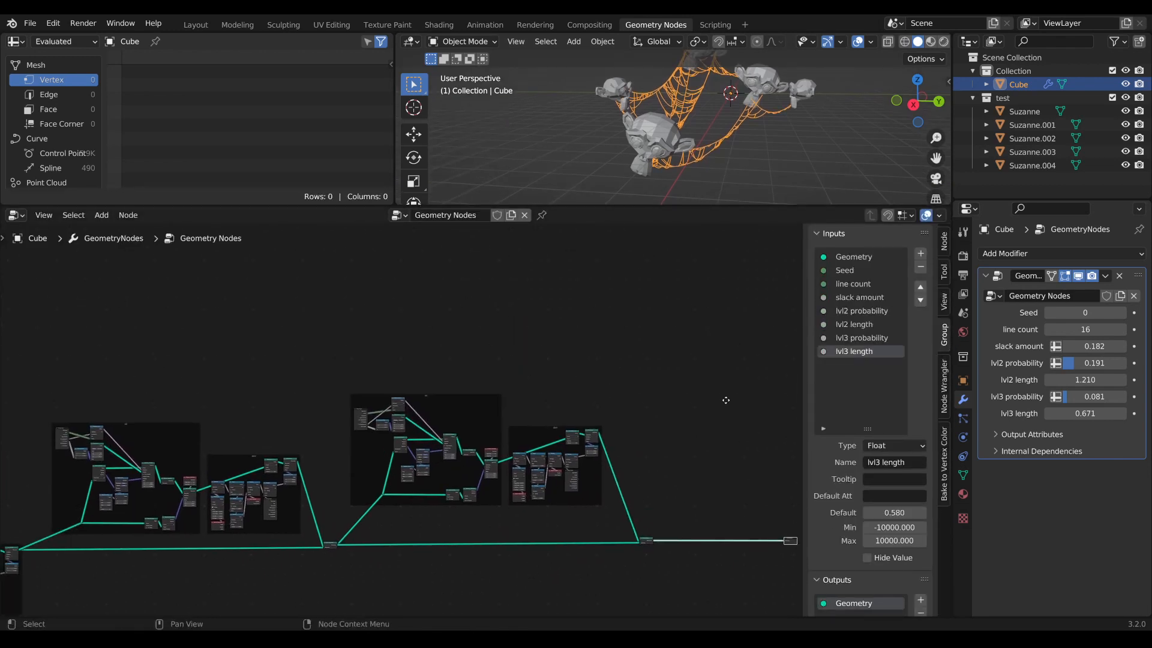
pyautogui.moveTo(675, 544); pyautogui.dragTo(649, 493, button='middle')
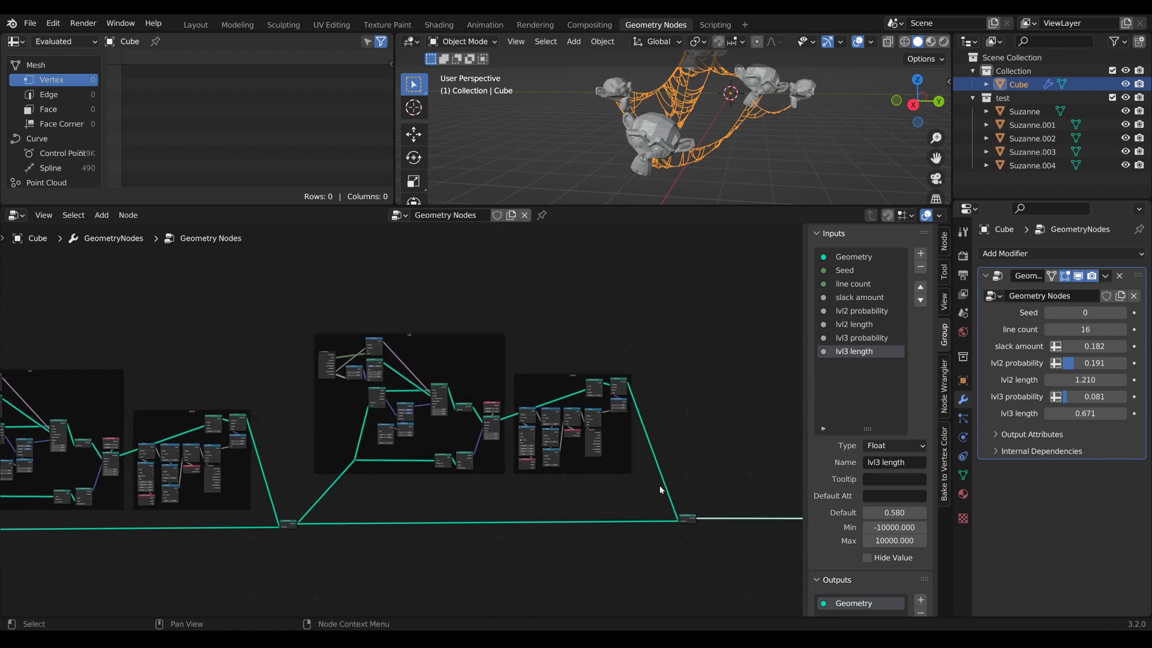
# Duplicate the third-level frame, its slack frame and Join Geometry with their incoming links, placing the copies after the last join.
pyautogui.moveTo(700, 544); pyautogui.dragTo(298, 277)
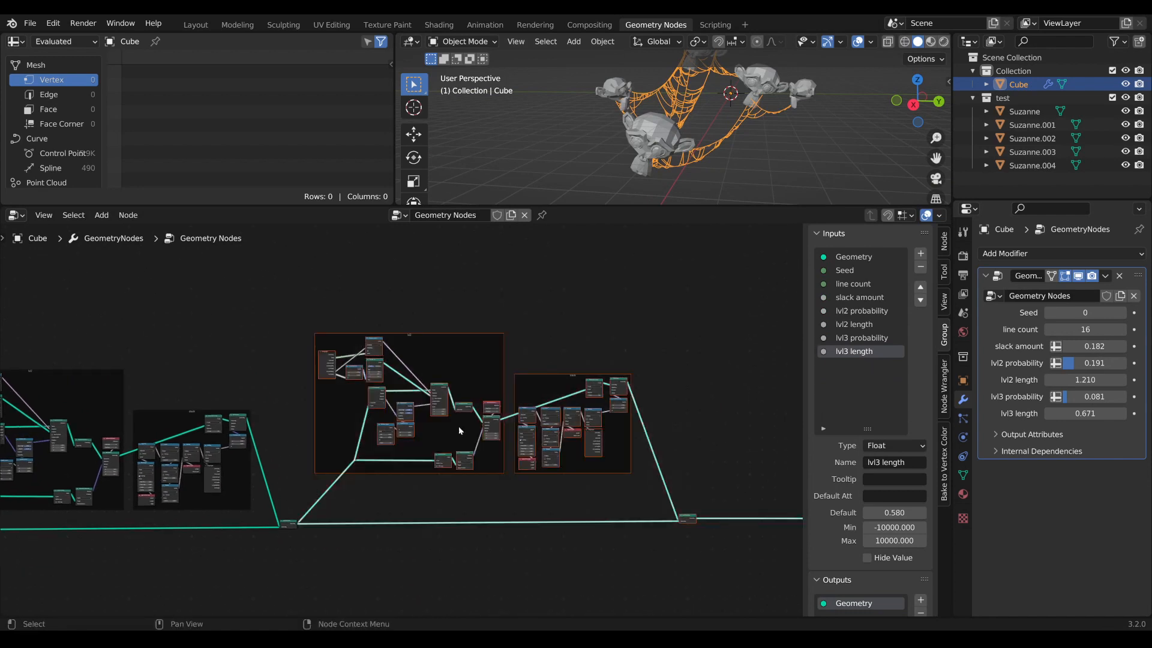
pyautogui.scroll(-1, 460, 431)
pyautogui.moveTo(460, 430); pyautogui.dragTo(578, 502, button='middle')
pyautogui.scroll(2, 578, 503)
pyautogui.moveTo(497, 525); pyautogui.dragTo(495, 484, button='middle')
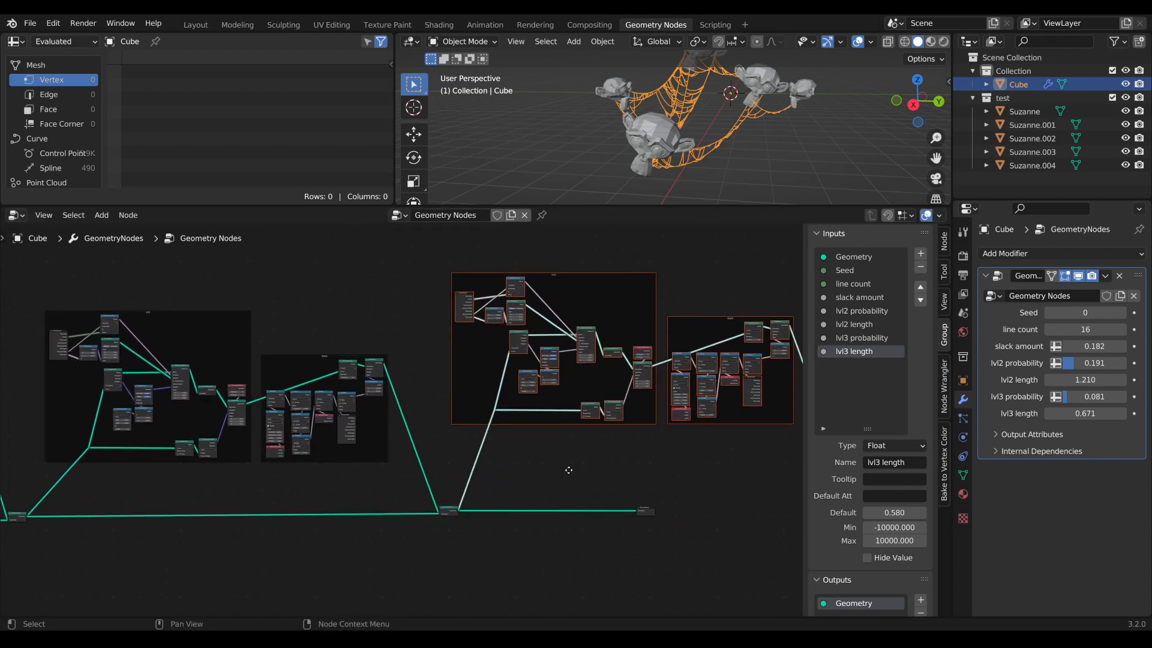
pyautogui.moveTo(565, 470); pyautogui.dragTo(366, 511, button='middle')
# Move Group Output beyond the copied frames and route the previous join's geometry through the copied Join Geometry into it.
pyautogui.moveTo(442, 530); pyautogui.dragTo(700, 539)
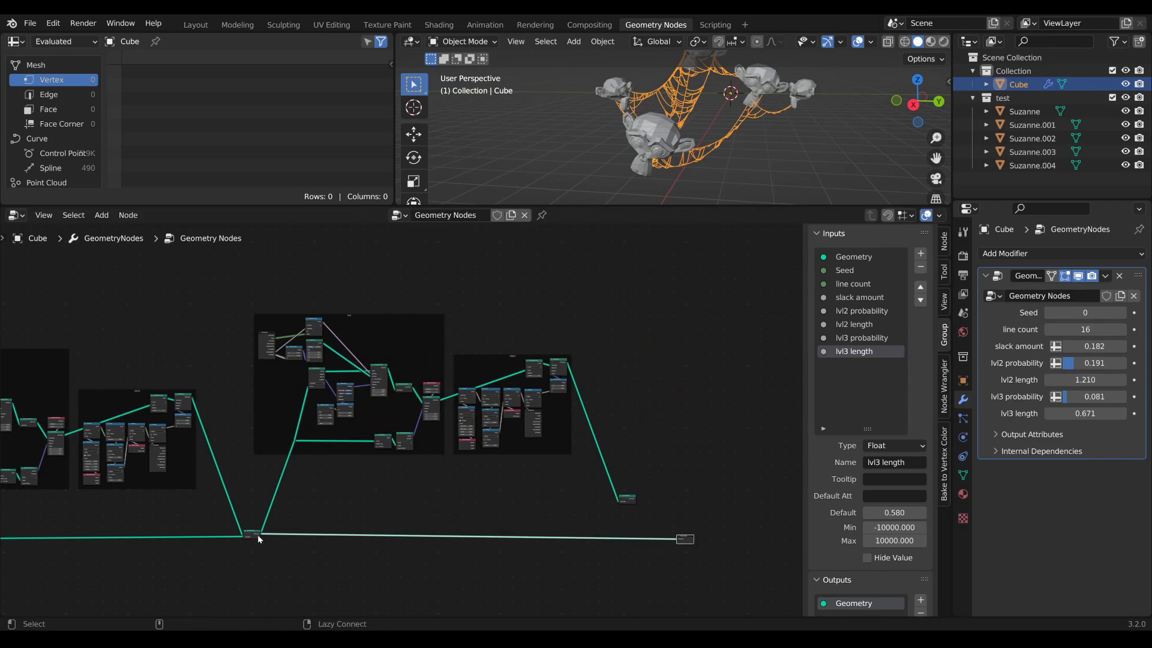
pyautogui.keyDown('alt'); pyautogui.moveTo(252, 534); pyautogui.dragTo(630, 499, button='right'); pyautogui.keyUp('alt')
pyautogui.keyDown('shift'); pyautogui.click(630, 501); pyautogui.keyUp('shift')
pyautogui.press('f')
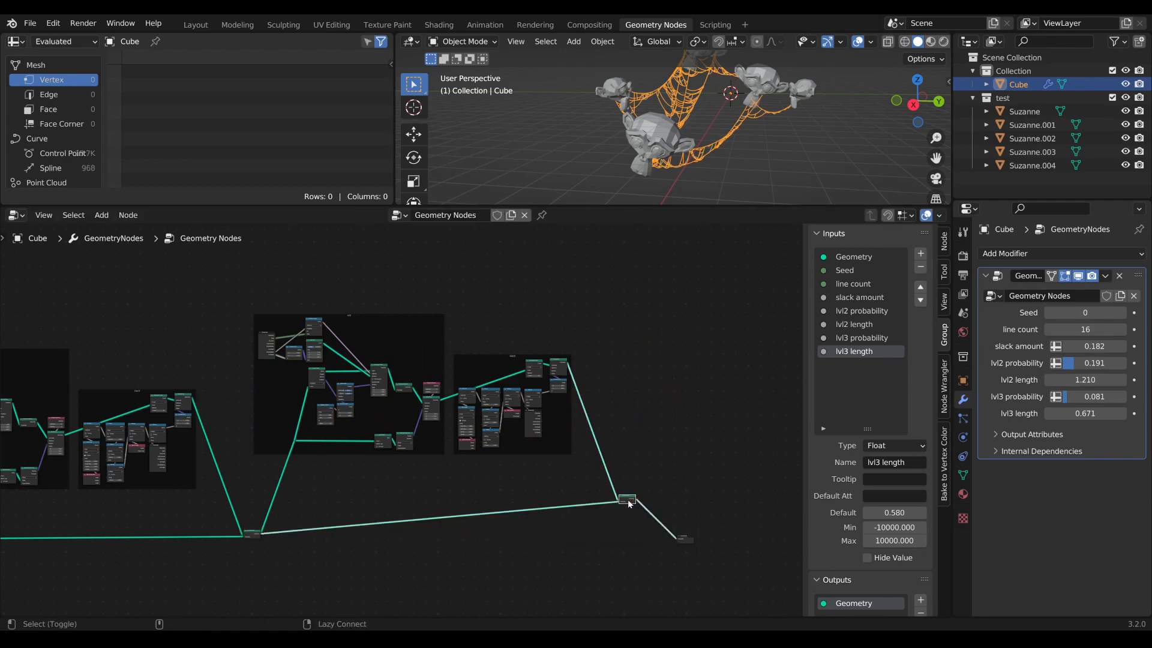
# Disconnect lvl3 probability and lvl3 length in the newest frame, setting Combine XYZ's Z to 0.160 and Probability to 0.067.
pyautogui.scroll(6, 487, 484)
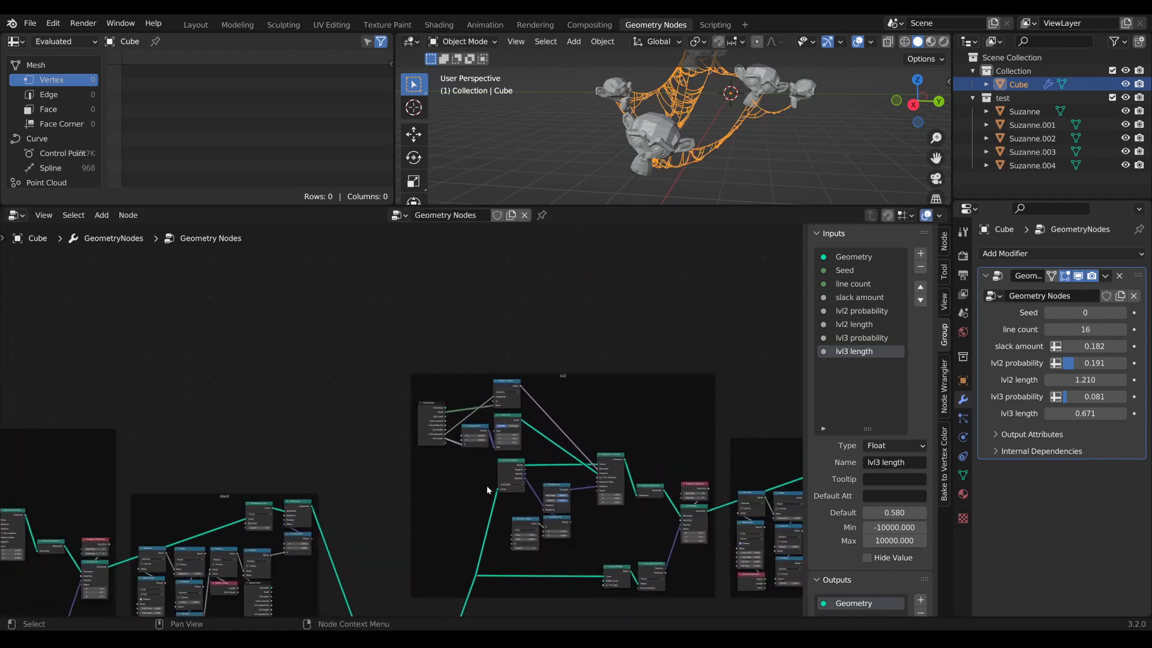
pyautogui.scroll(3, 488, 490)
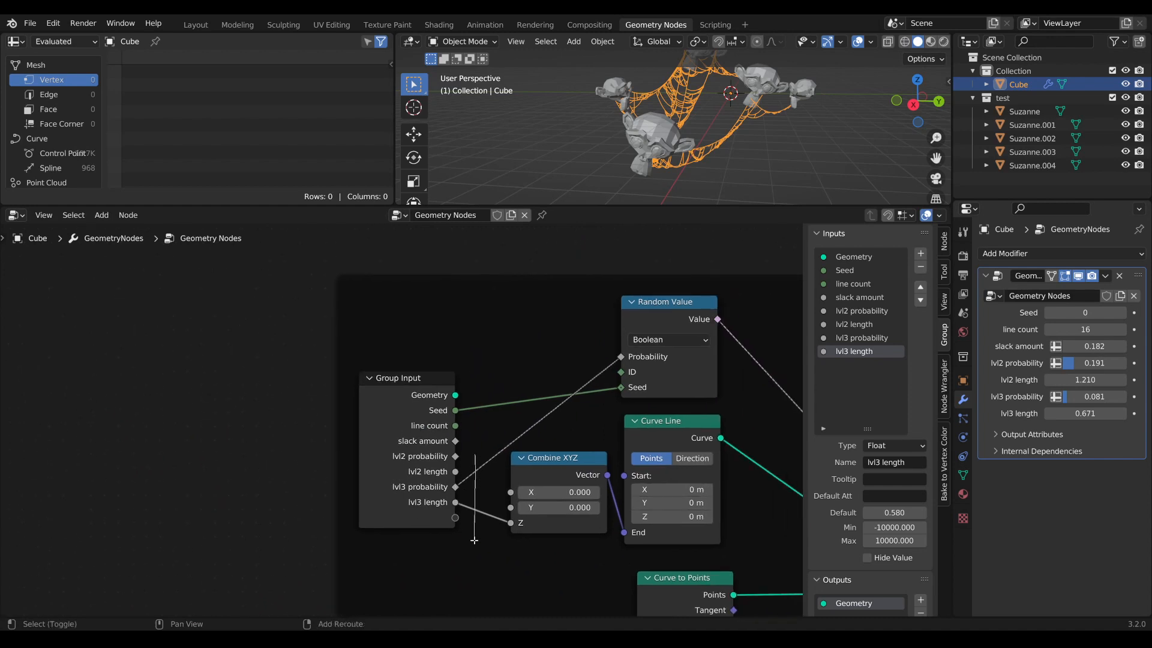
pyautogui.keyDown('ctrl'); pyautogui.moveTo(473, 540); pyautogui.dragTo(475, 540, button='right'); pyautogui.keyUp('ctrl')
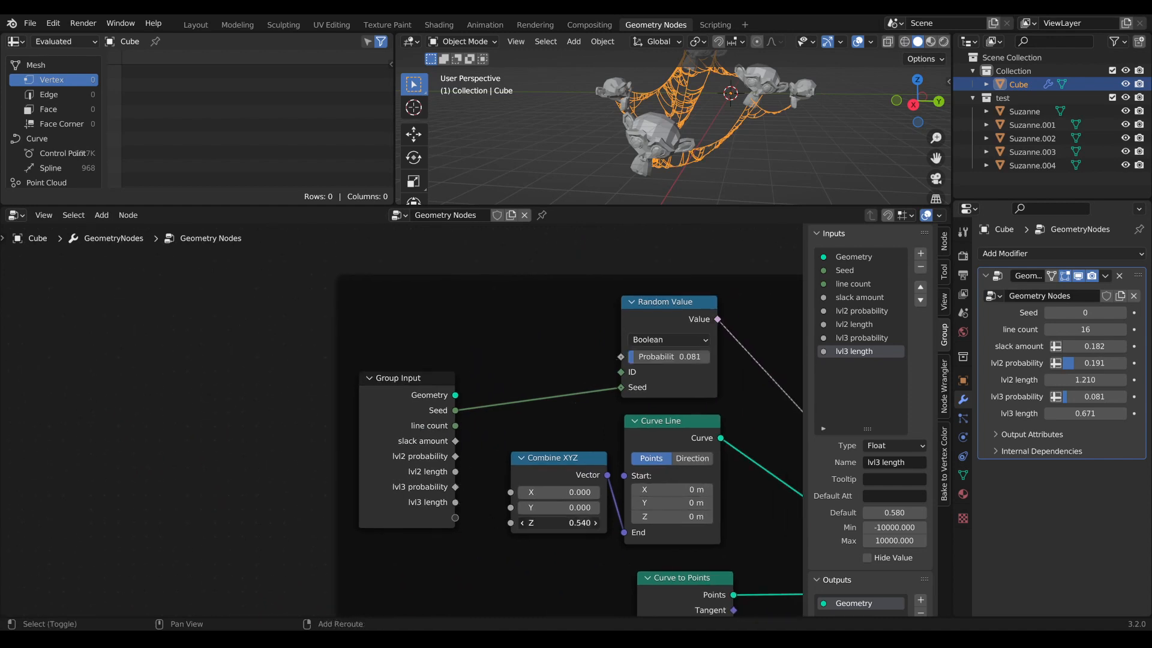
pyautogui.click(561, 523)
pyautogui.write('0.16')
pyautogui.press('Return')
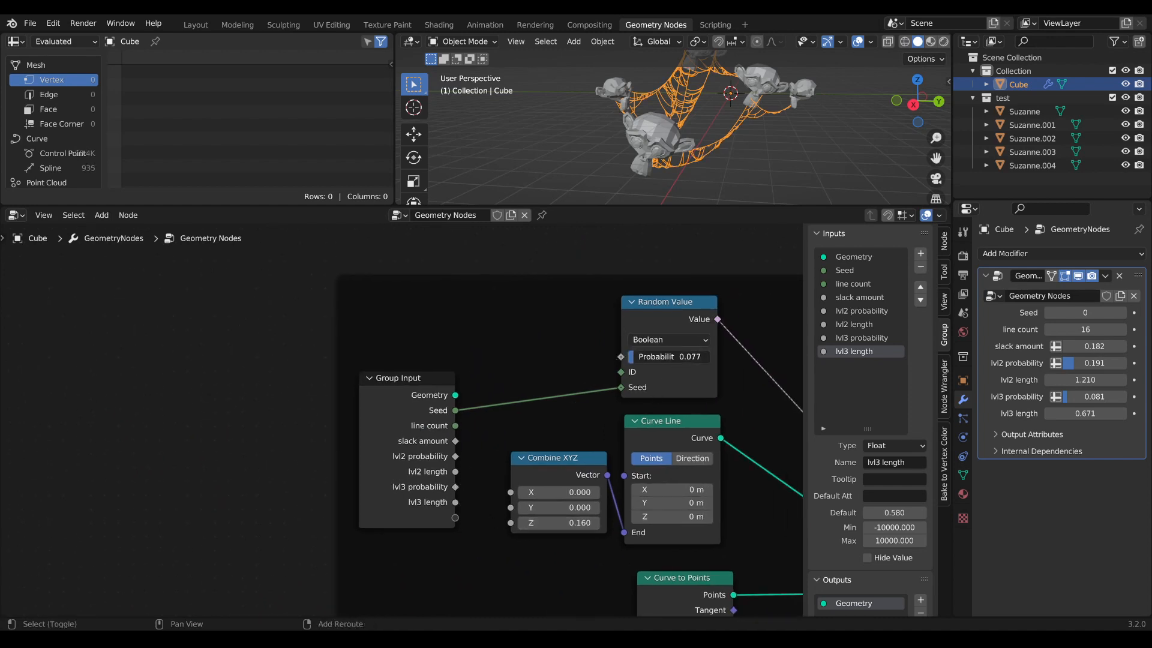
pyautogui.moveTo(669, 356); pyautogui.dragTo(483, 467)
# Expose the newest boolean Random Value's Probability as a group input named "lvl4 probability".
pyautogui.moveTo(453, 522); pyautogui.dragTo(622, 356)
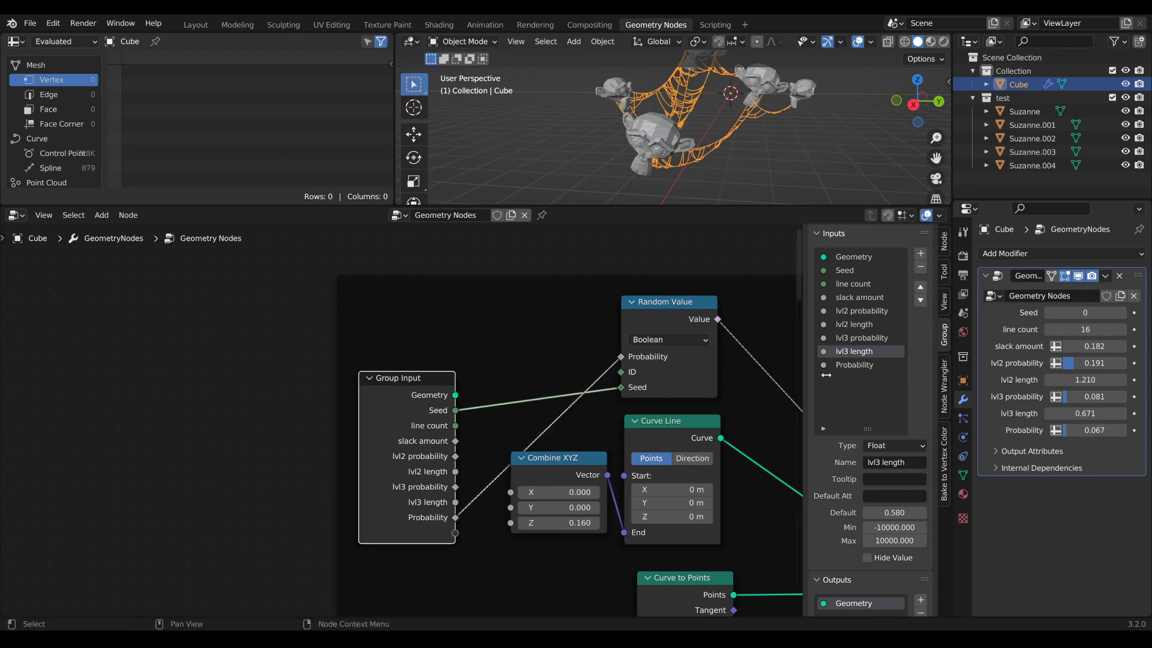
pyautogui.click(854, 365)
pyautogui.doubleClick(886, 462)
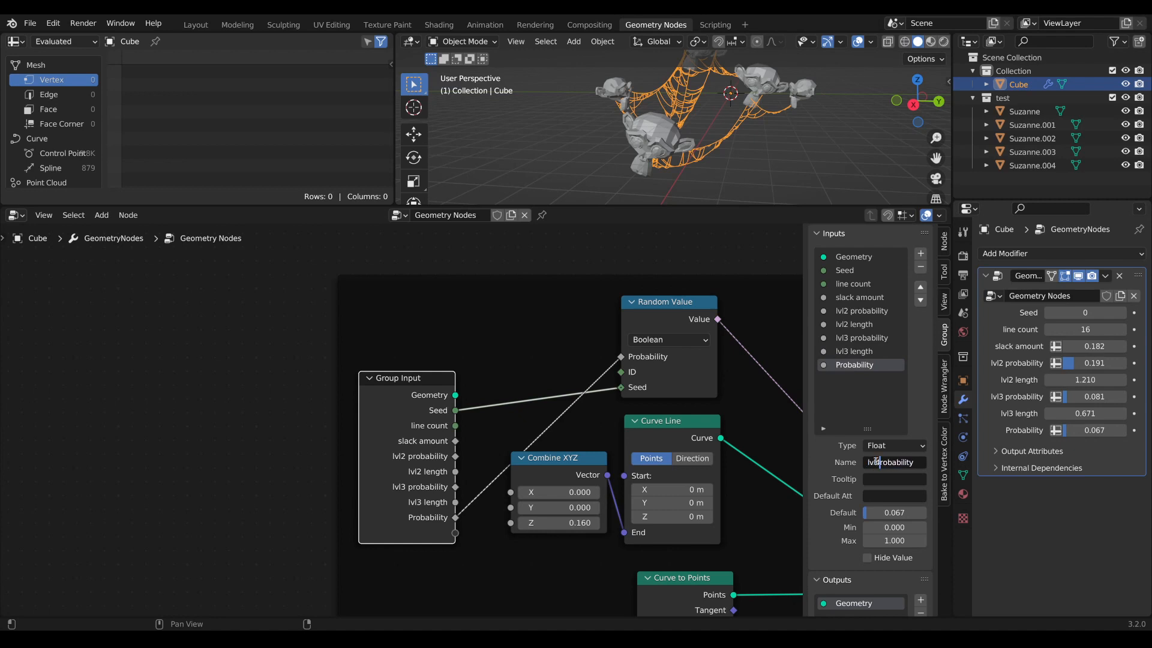
pyautogui.write('lvl4')
pyautogui.press('Return')
pyautogui.click(876, 463)
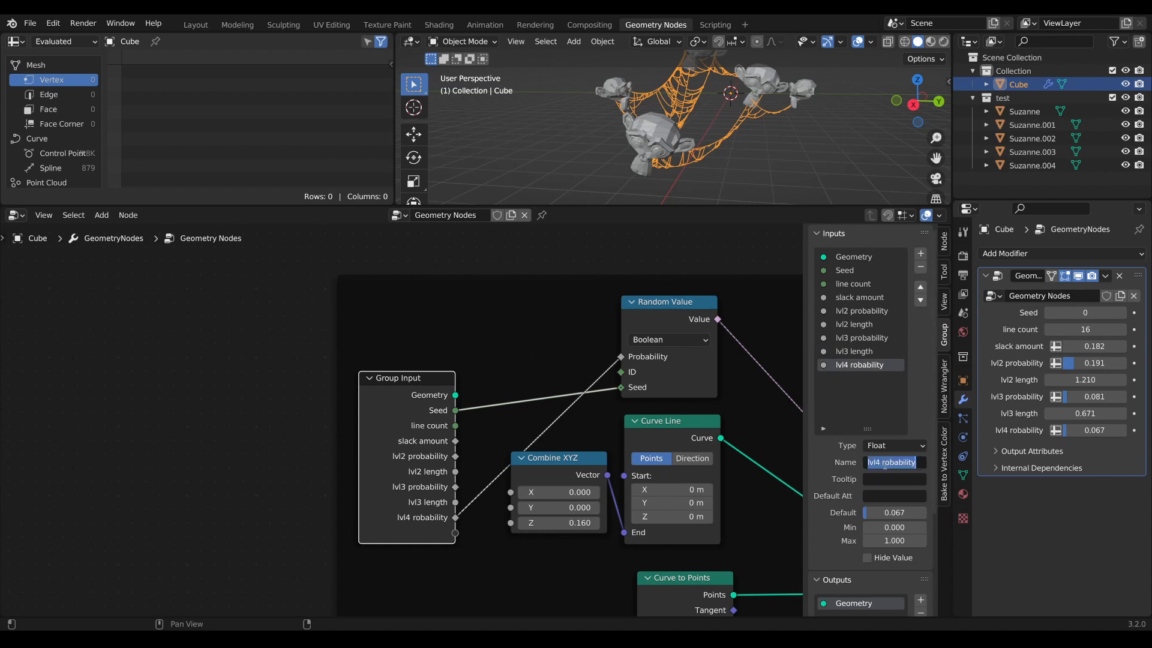
pyautogui.press('Return')
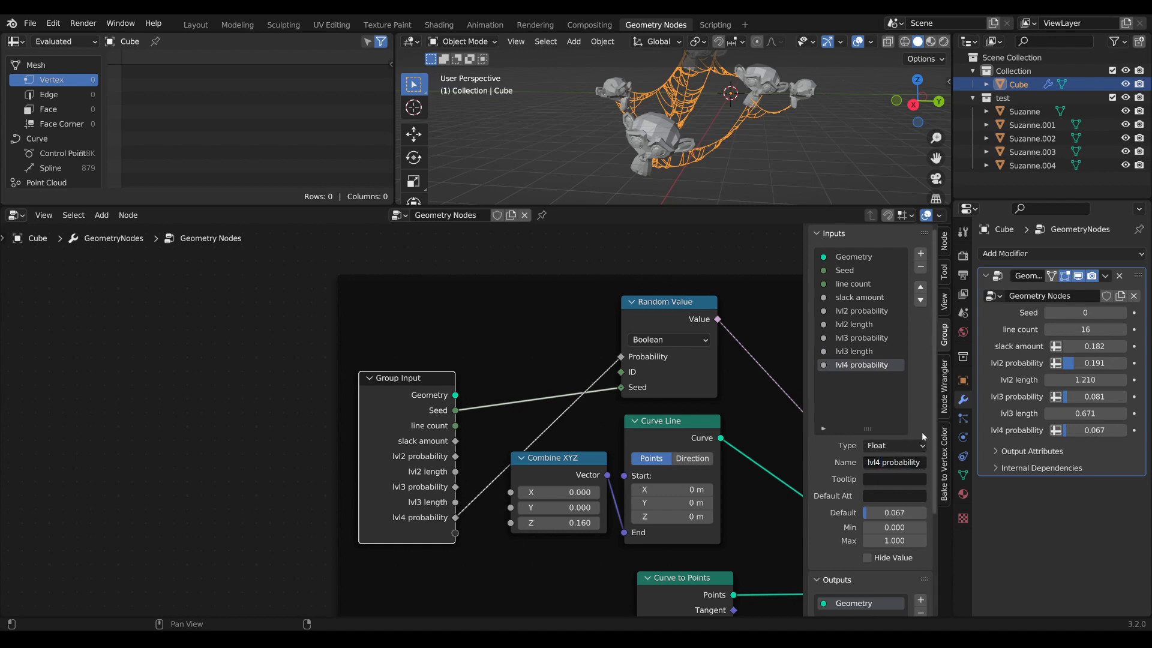
# Expose the newest Combine XYZ's Z as a group input named "lvl4 length" and widen the sidebar.
pyautogui.moveTo(455, 534); pyautogui.dragTo(511, 523)
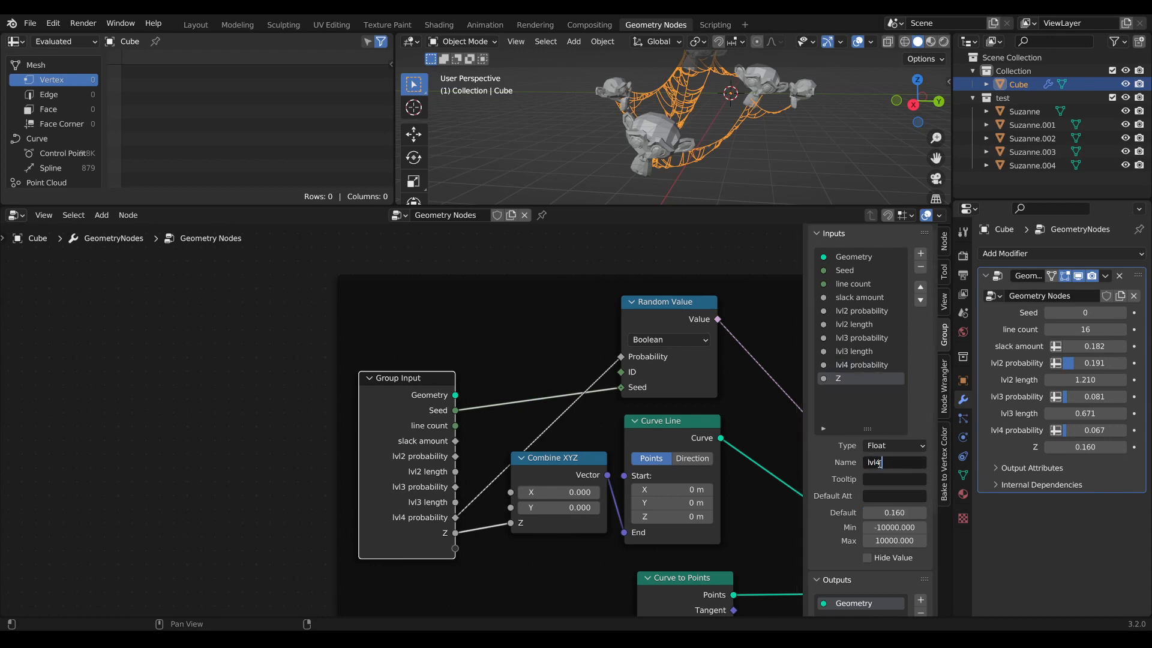
pyautogui.press('Return')
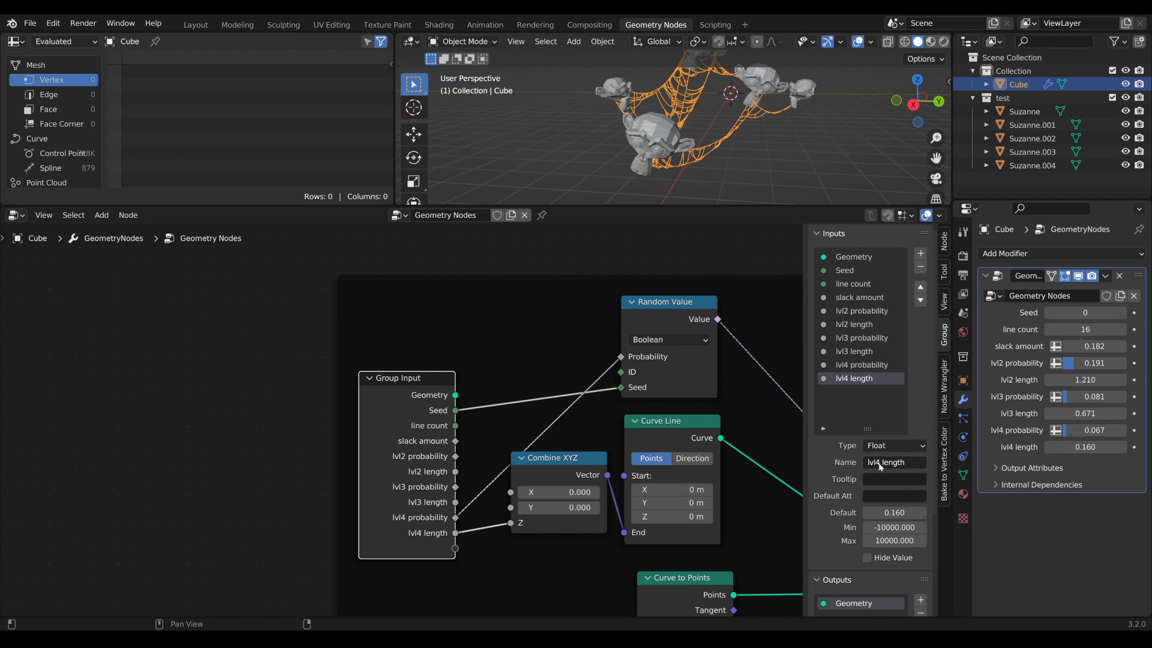
pyautogui.moveTo(804, 378); pyautogui.dragTo(773, 378)
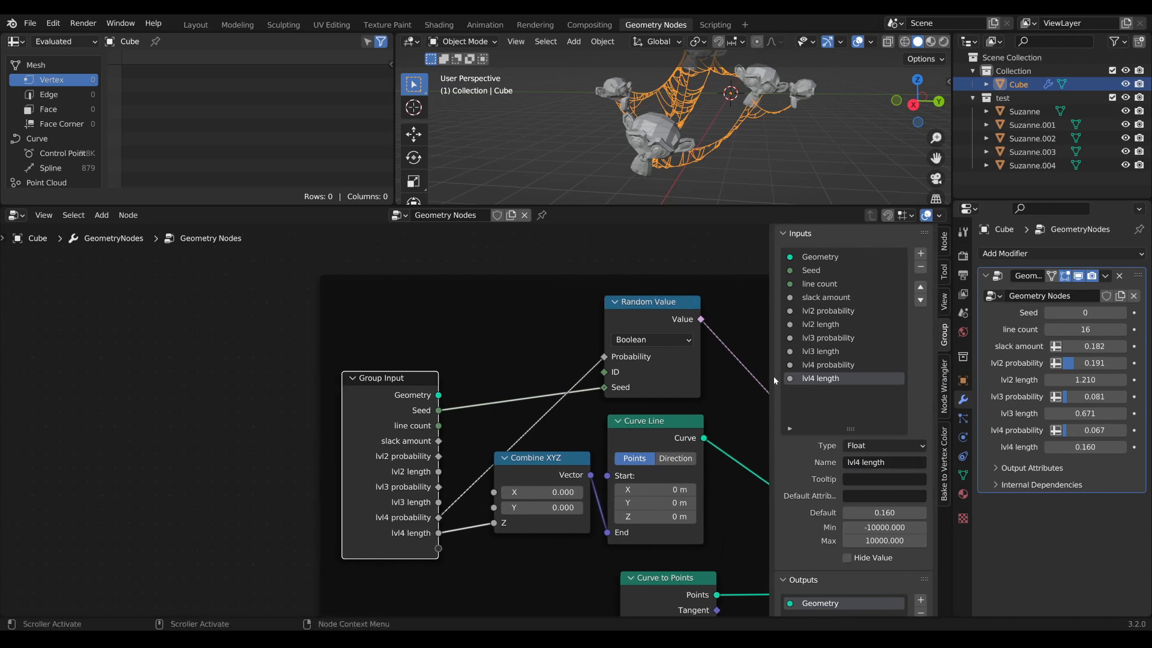
# Reorder the line count group input below slack amount and rename it "lvl1 count".
pyautogui.click(826, 284)
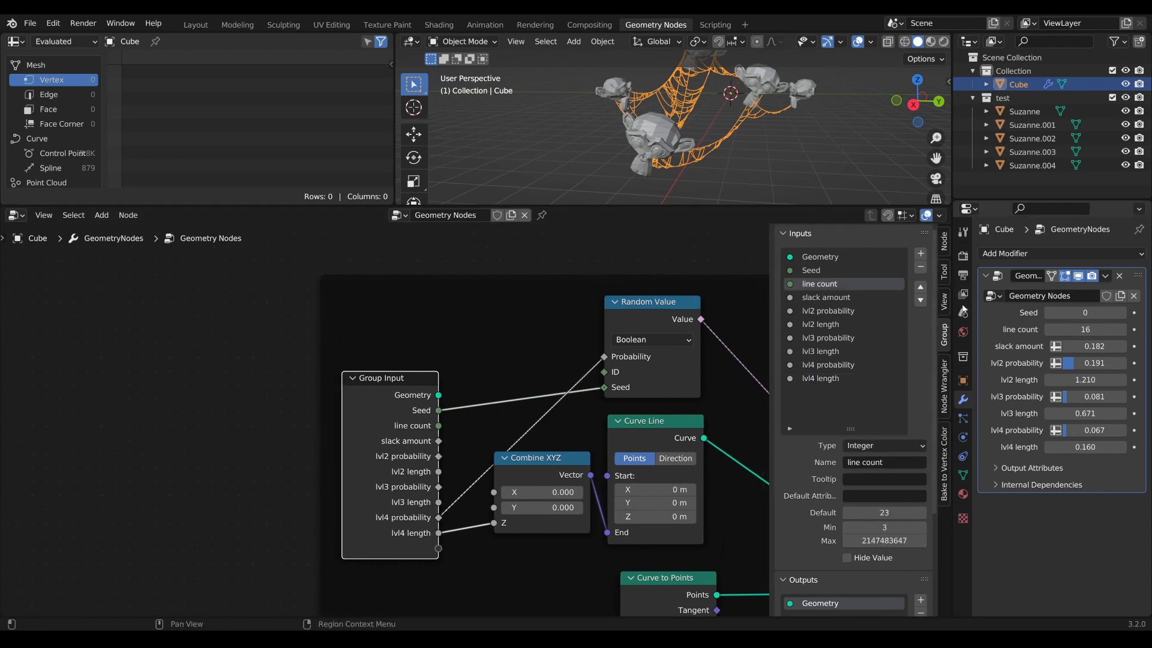
pyautogui.click(921, 301)
pyautogui.click(859, 465)
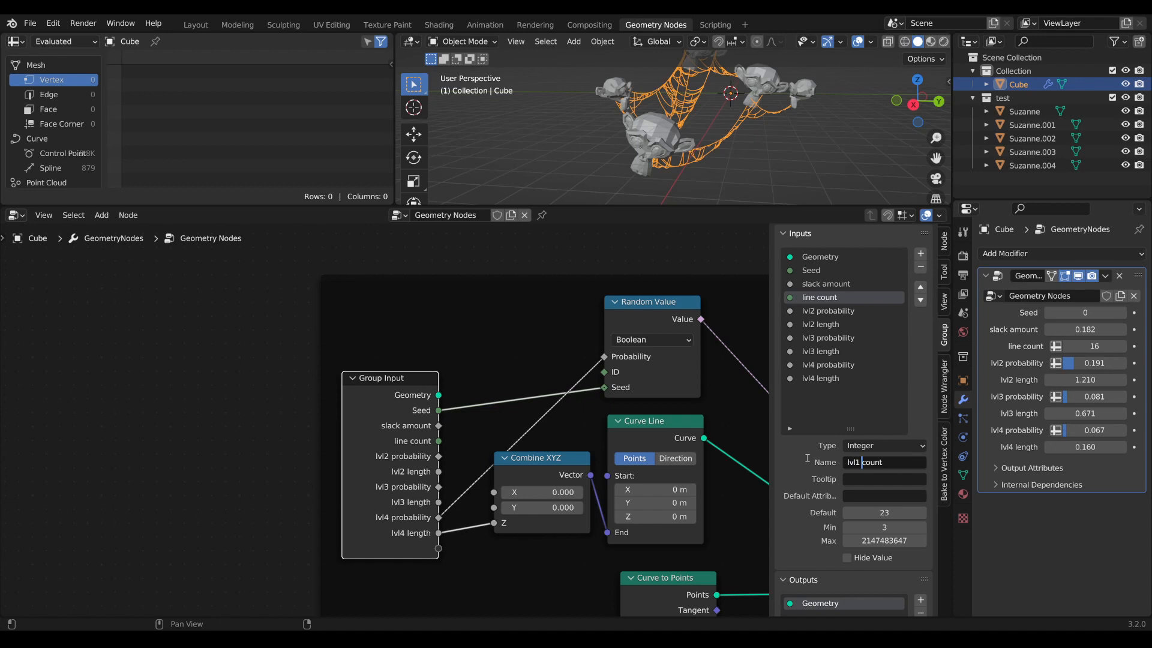
pyautogui.press('Return')
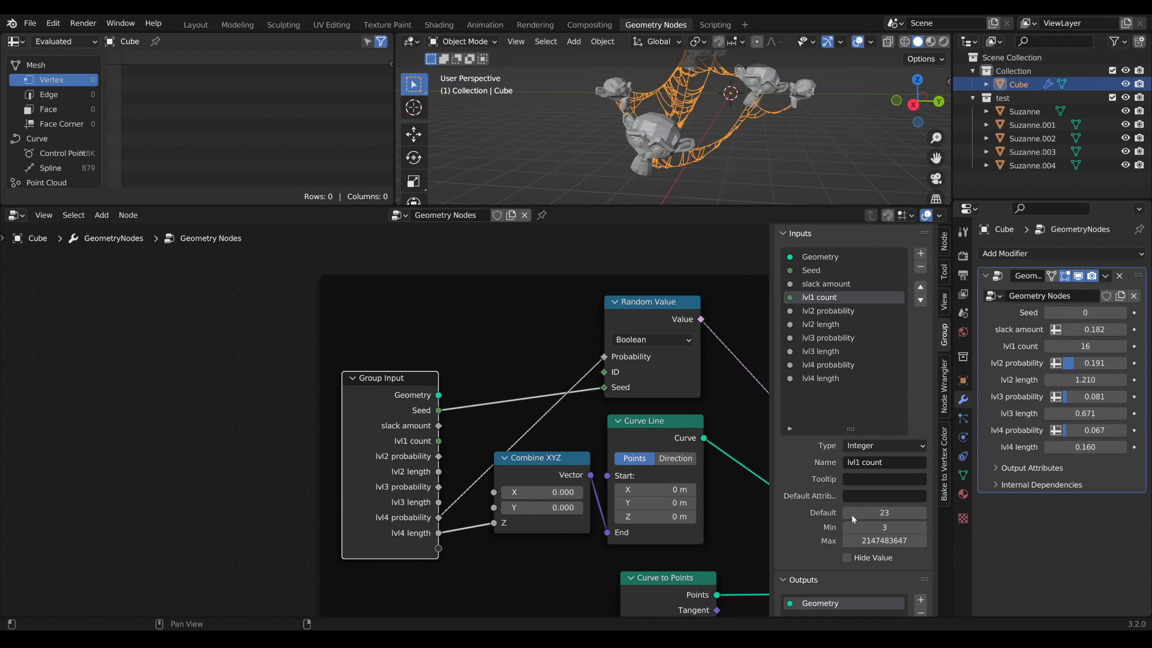
# Move the Group Output node next to the final Join Geometry, level with it.
pyautogui.scroll(-2, 429, 375)
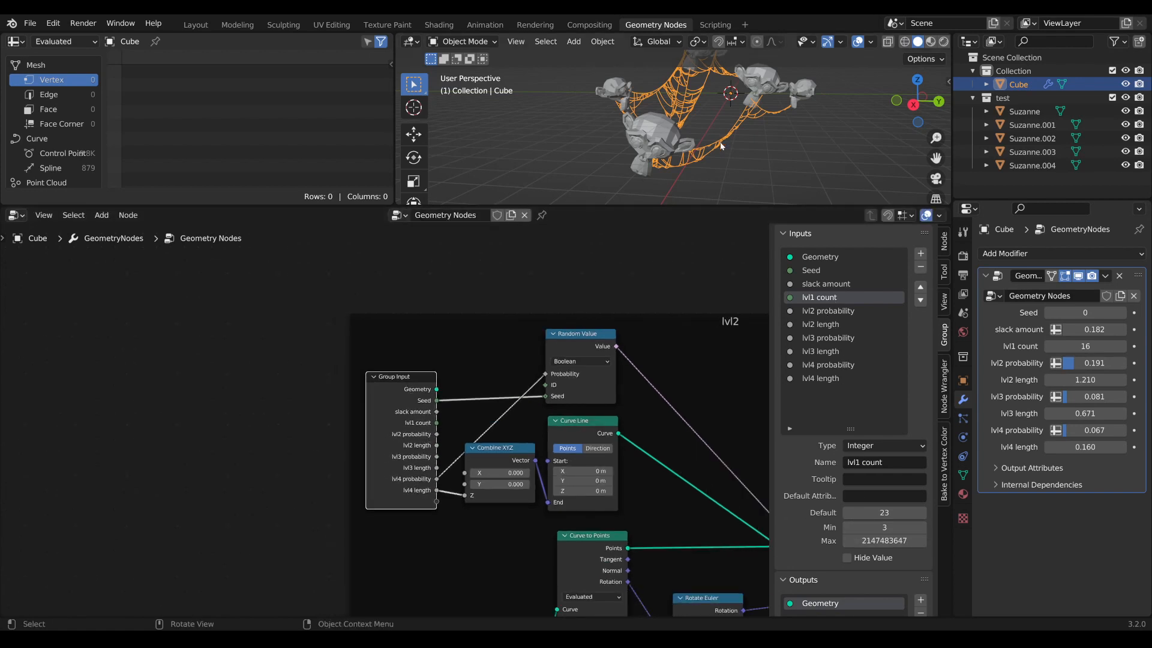
pyautogui.scroll(-8, 649, 372)
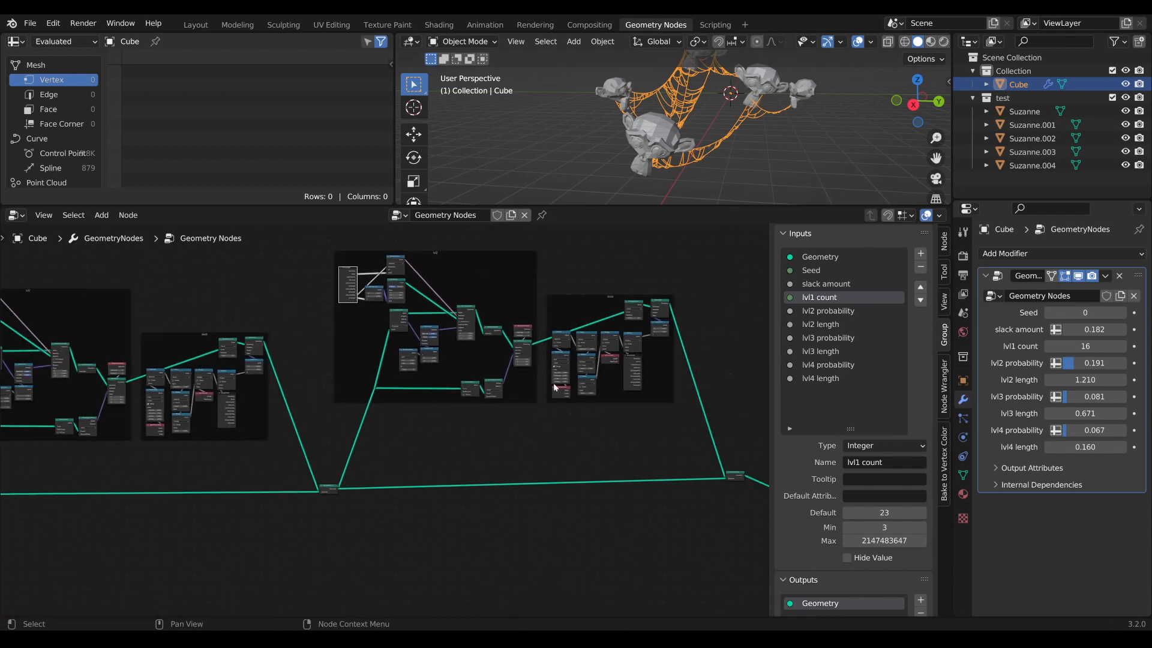
pyautogui.scroll(-2, 600, 375)
pyautogui.moveTo(600, 375); pyautogui.dragTo(429, 393, button='middle')
pyautogui.scroll(6, 399, 408)
pyautogui.moveTo(731, 544); pyautogui.dragTo(734, 520)
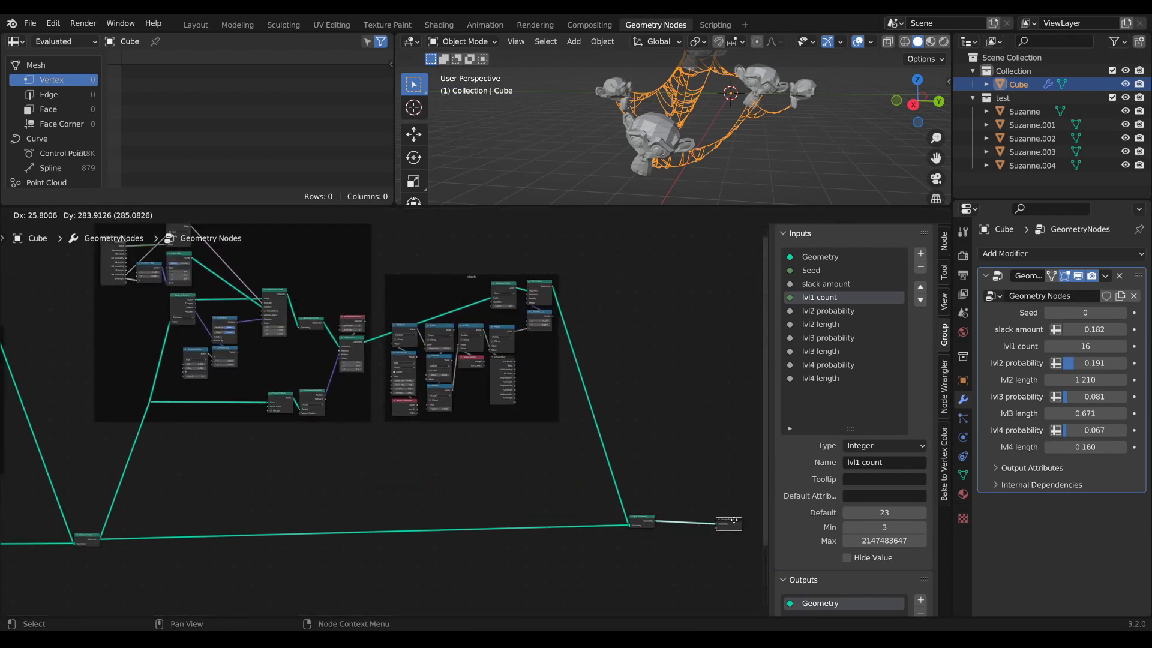
# Enlarge the 3D viewport over the node editor and set the modifier's lvl4 probability to 0.692.
pyautogui.moveTo(771, 420); pyautogui.dragTo(712, 419)
pyautogui.moveTo(680, 205); pyautogui.dragTo(621, 475)
pyautogui.scroll(6, 834, 300)
pyautogui.moveTo(855, 299); pyautogui.dragTo(740, 323, button='middle')
pyautogui.moveTo(1080, 431); pyautogui.dragTo(1111, 431)
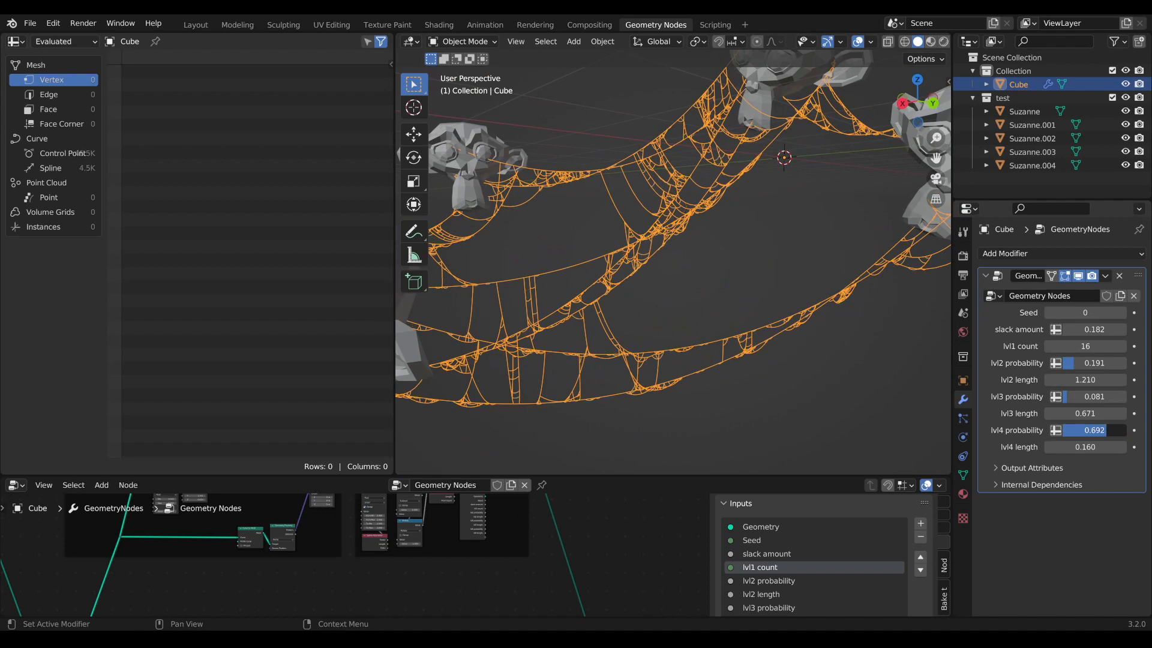
# Set lvl2 length to 1.640, lvl3 length to 1.771 and lvl1 count to 15 in the modifier.
pyautogui.moveTo(1070, 380); pyautogui.dragTo(1120, 414)
pyautogui.moveTo(597, 351); pyautogui.dragTo(684, 366, button='middle')
pyautogui.moveTo(1088, 346)
pyautogui.mouseDown()
pyautogui.moveTo(1044, 347)
pyautogui.moveTo(1084, 346)
pyautogui.mouseUp()
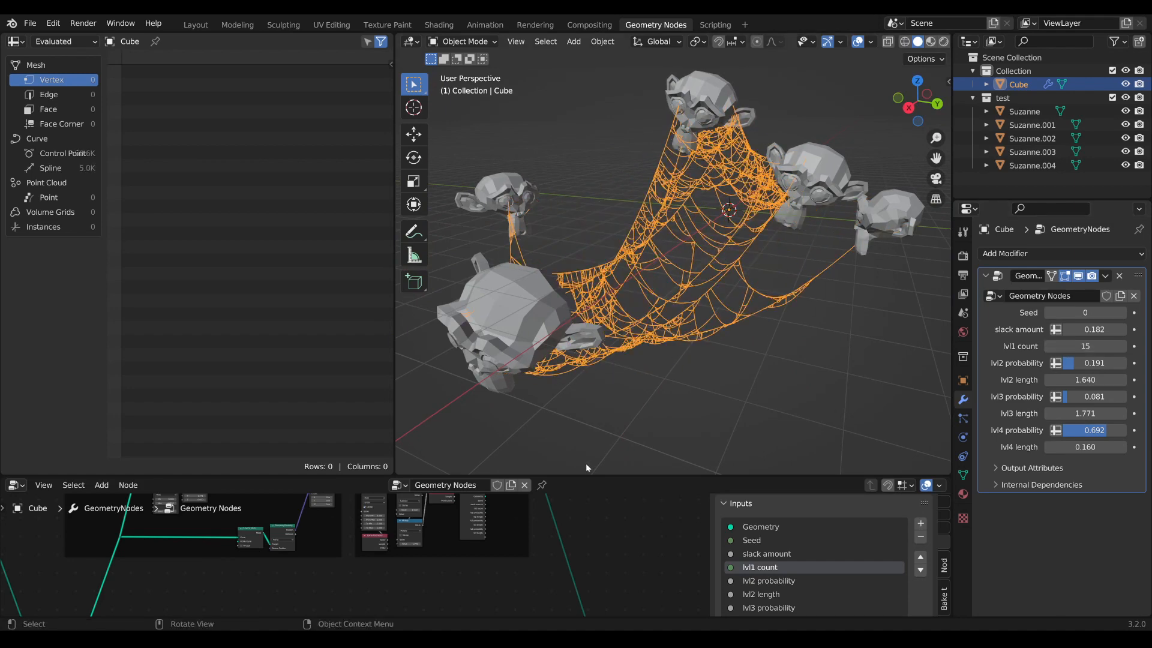
# Enlarge the node editor again and move the Group Output node farther from the final Join Geometry to make room.
pyautogui.moveTo(592, 475); pyautogui.dragTo(588, 257)
pyautogui.scroll(-4, 574, 406)
pyautogui.moveTo(619, 522); pyautogui.dragTo(527, 478, button='middle')
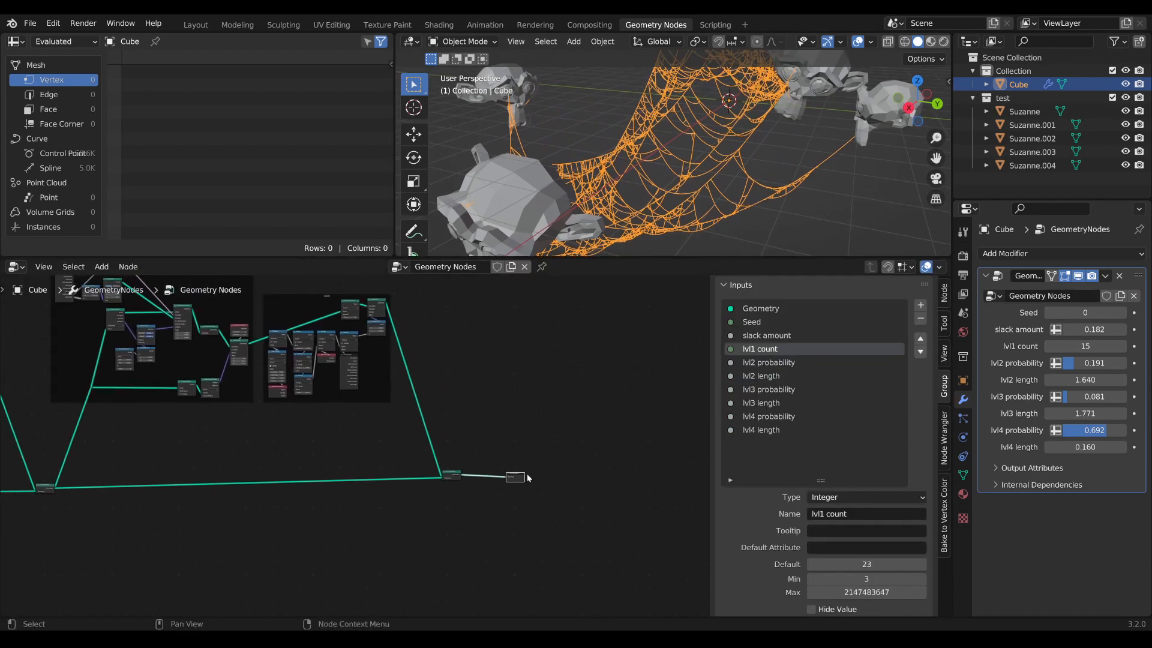
pyautogui.moveTo(522, 478); pyautogui.dragTo(655, 473)
pyautogui.scroll(4, 558, 489)
pyautogui.scroll(-9, 540, 489)
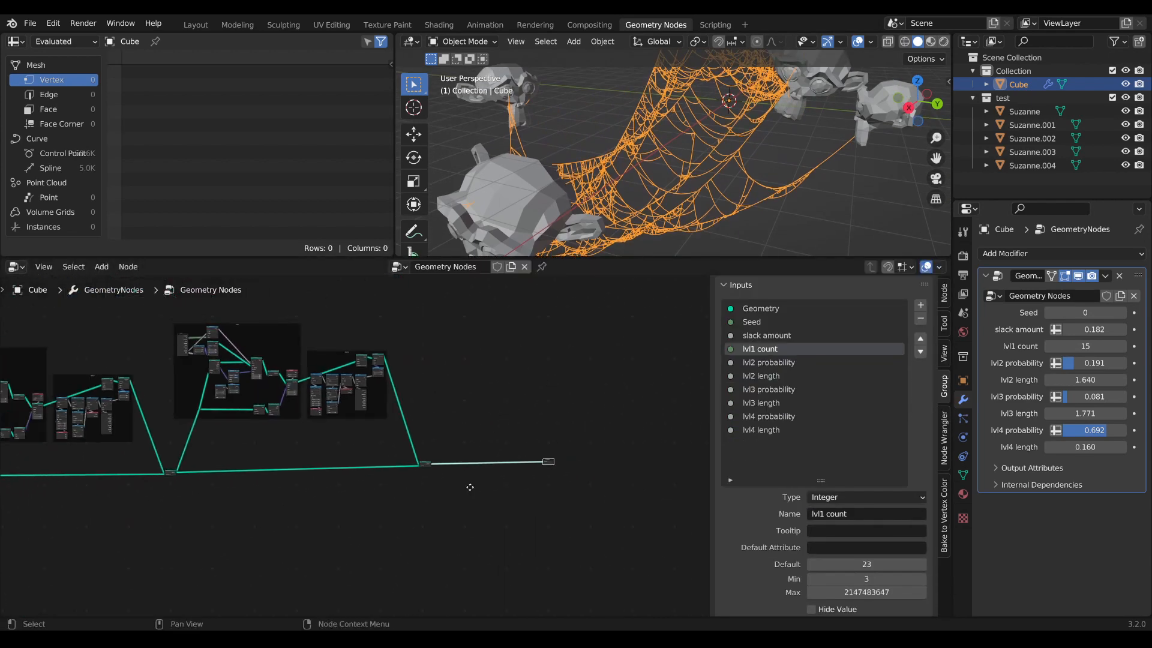
pyautogui.moveTo(469, 485); pyautogui.dragTo(528, 491, button='middle')
pyautogui.scroll(2, 474, 467)
pyautogui.moveTo(649, 469); pyautogui.dragTo(580, 461)
pyautogui.scroll(10, 399, 514)
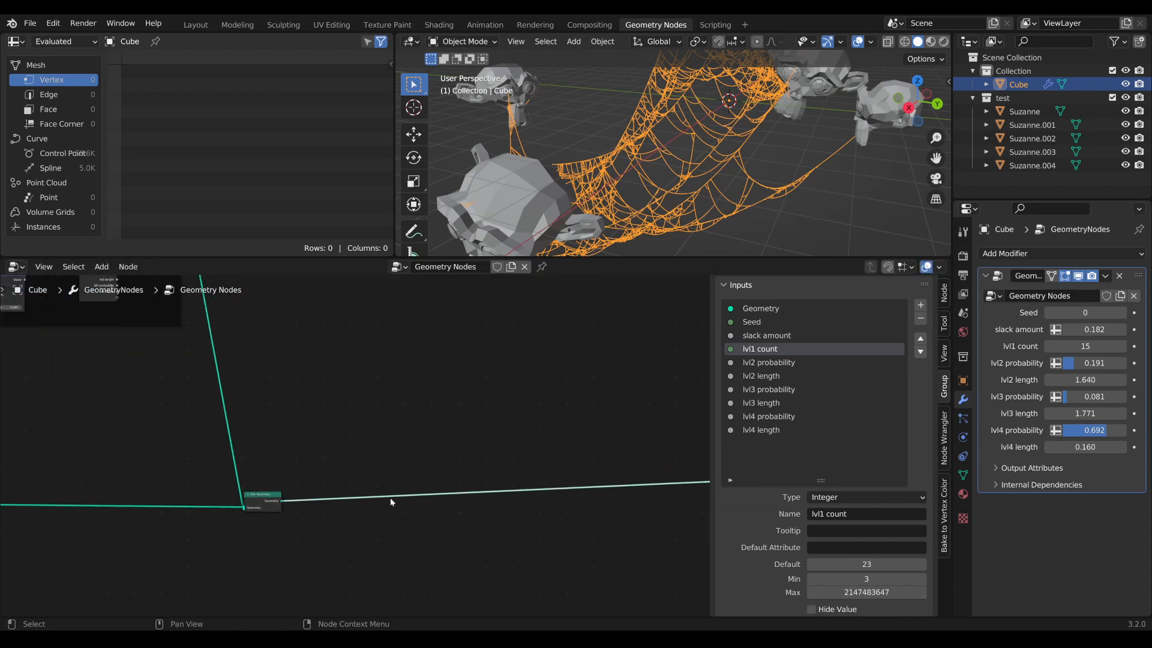
# Insert a Curve to Mesh node on the link between the final Join Geometry and the Group Output.
pyautogui.scroll(-1, 694, 219)
pyautogui.moveTo(696, 218); pyautogui.dragTo(680, 217, button='middle')
pyautogui.scroll(-1, 680, 217)
pyautogui.moveTo(312, 503); pyautogui.dragTo(418, 473, button='middle')
pyautogui.scroll(6, 419, 472)
pyautogui.press('Tab')
pyautogui.write('ctm')
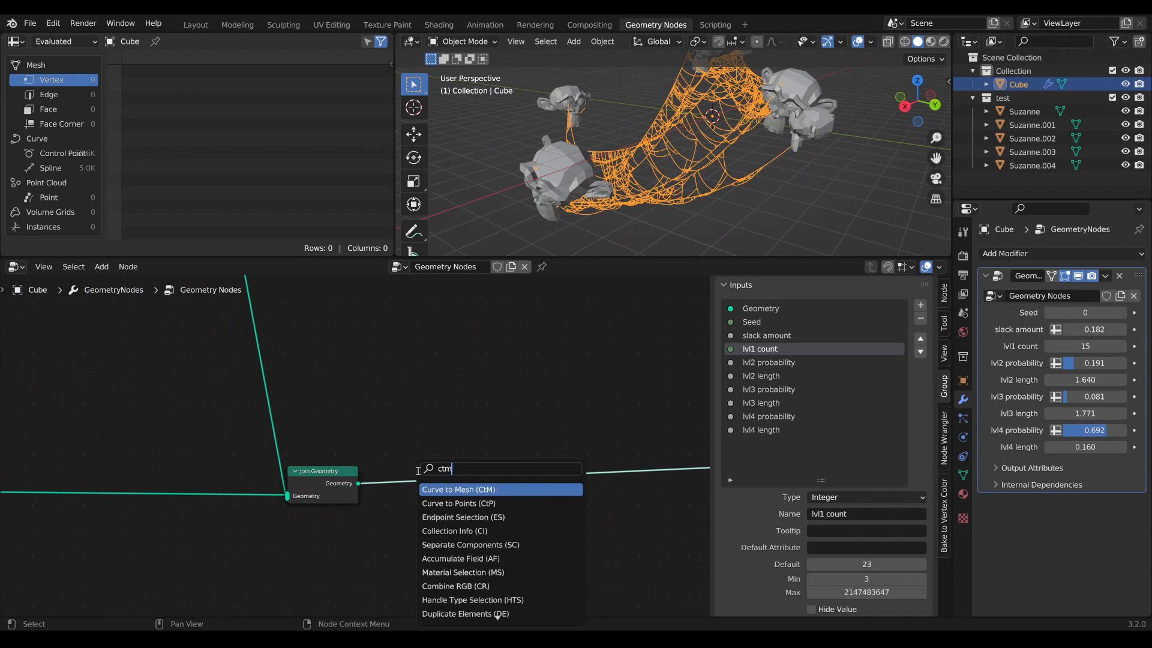
pyautogui.press('Return')
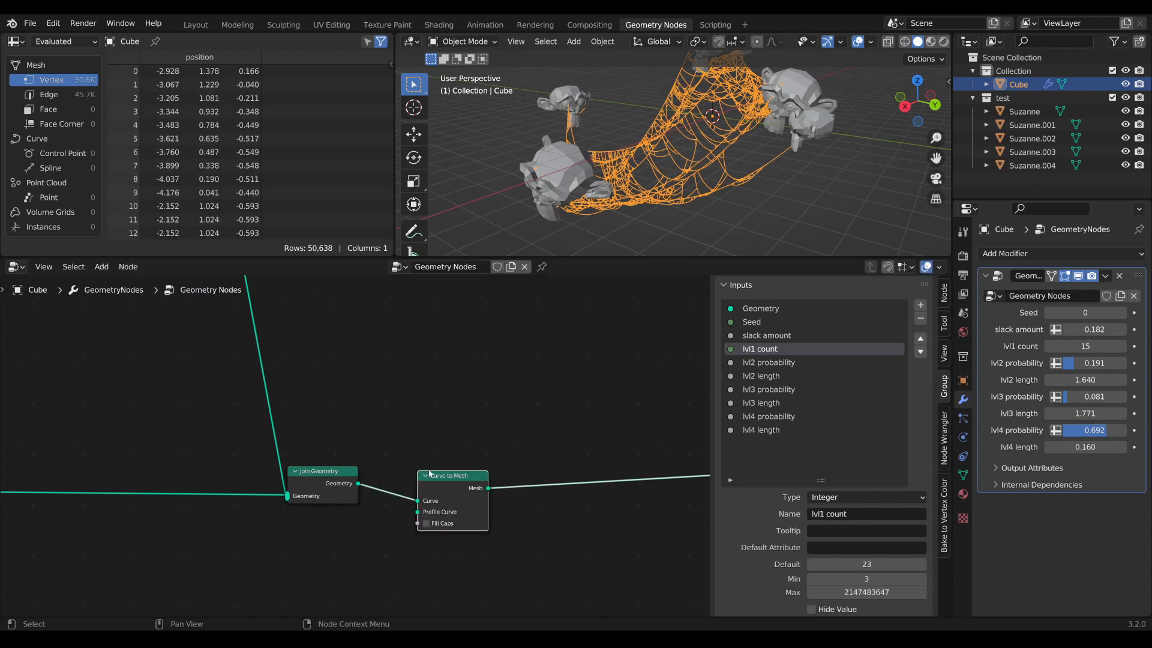
pyautogui.click(424, 469)
pyautogui.moveTo(598, 257); pyautogui.dragTo(597, 265)
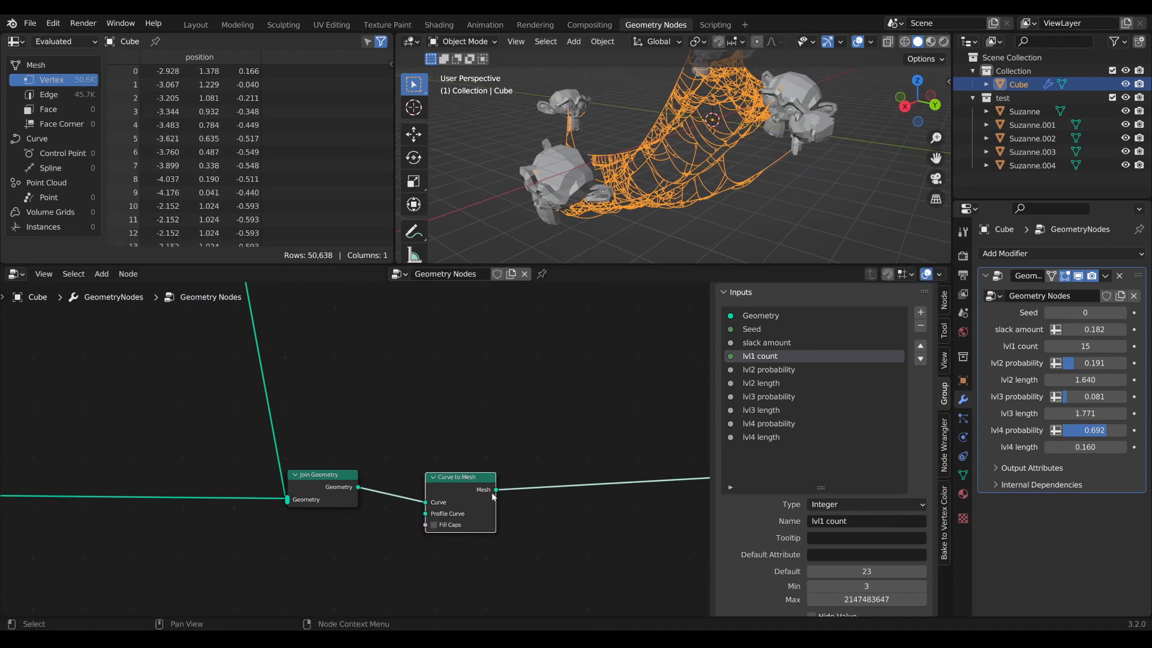
pyautogui.moveTo(492, 496); pyautogui.dragTo(601, 475)
# Add a Curve Circle node with resolution 8 and connect it to the Profile Curve of Curve to Mesh.
pyautogui.press('Tab')
pyautogui.write('circ')
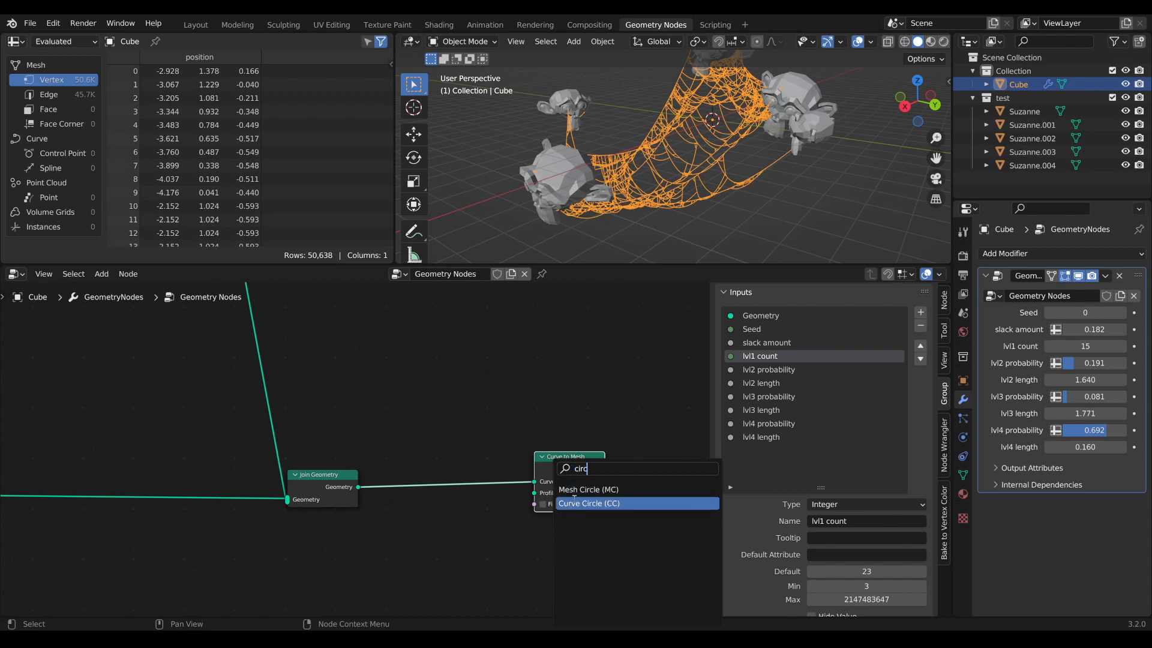
pyautogui.click(564, 508)
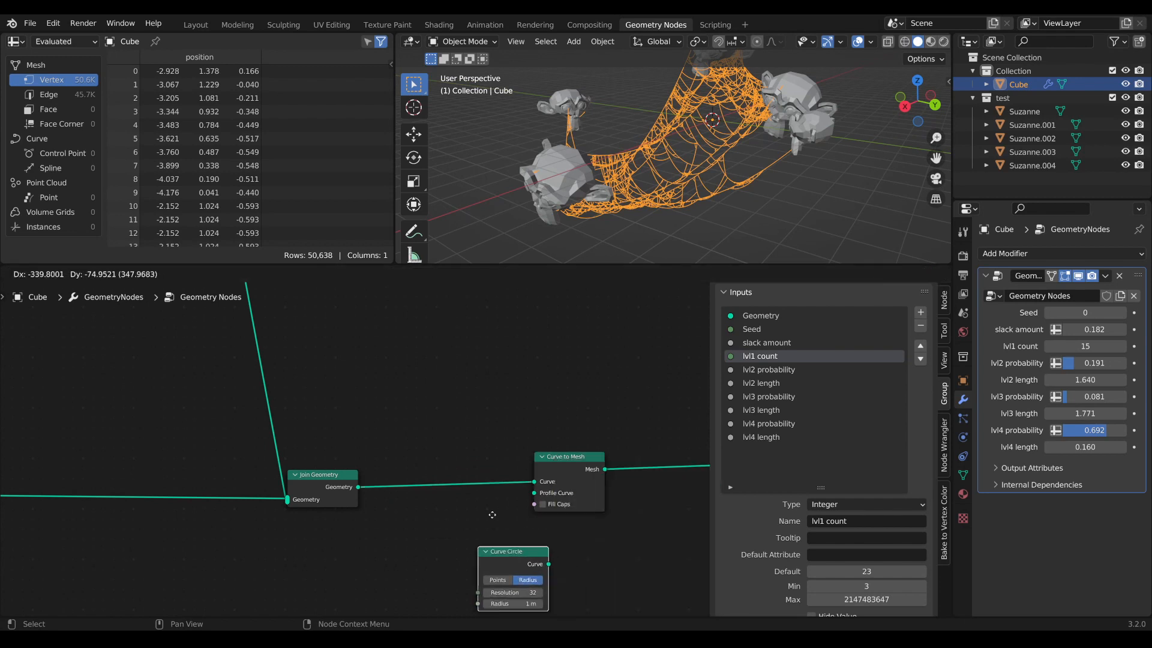
pyautogui.click(457, 466)
pyautogui.scroll(2, 513, 561)
pyautogui.click(514, 572)
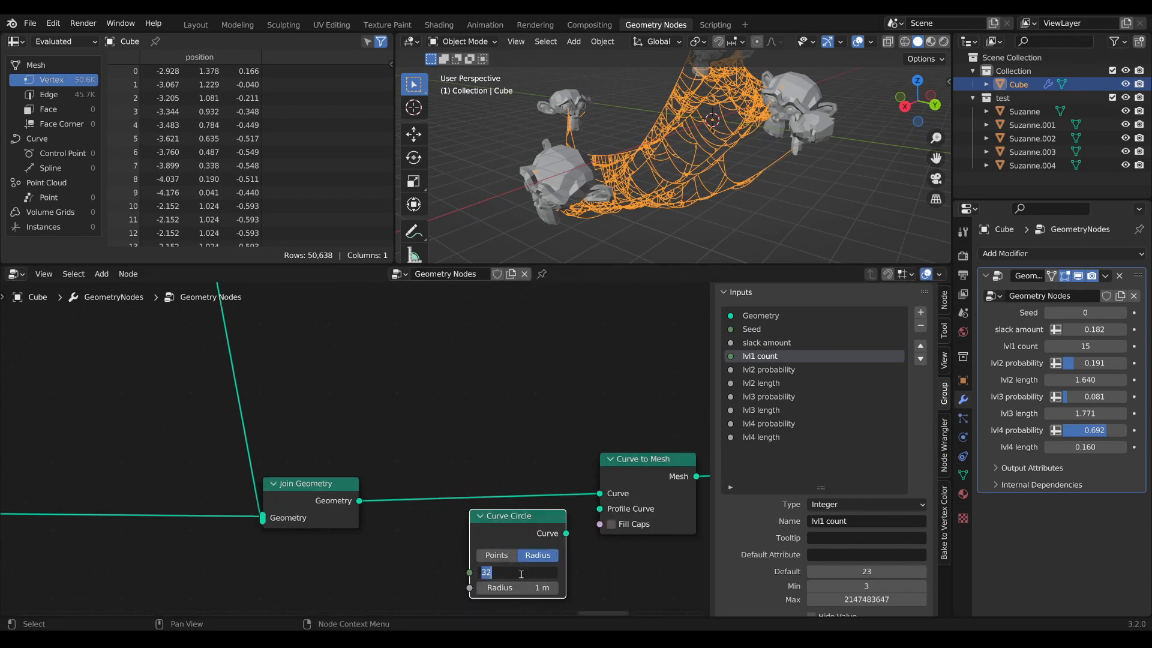
pyautogui.press('Return')
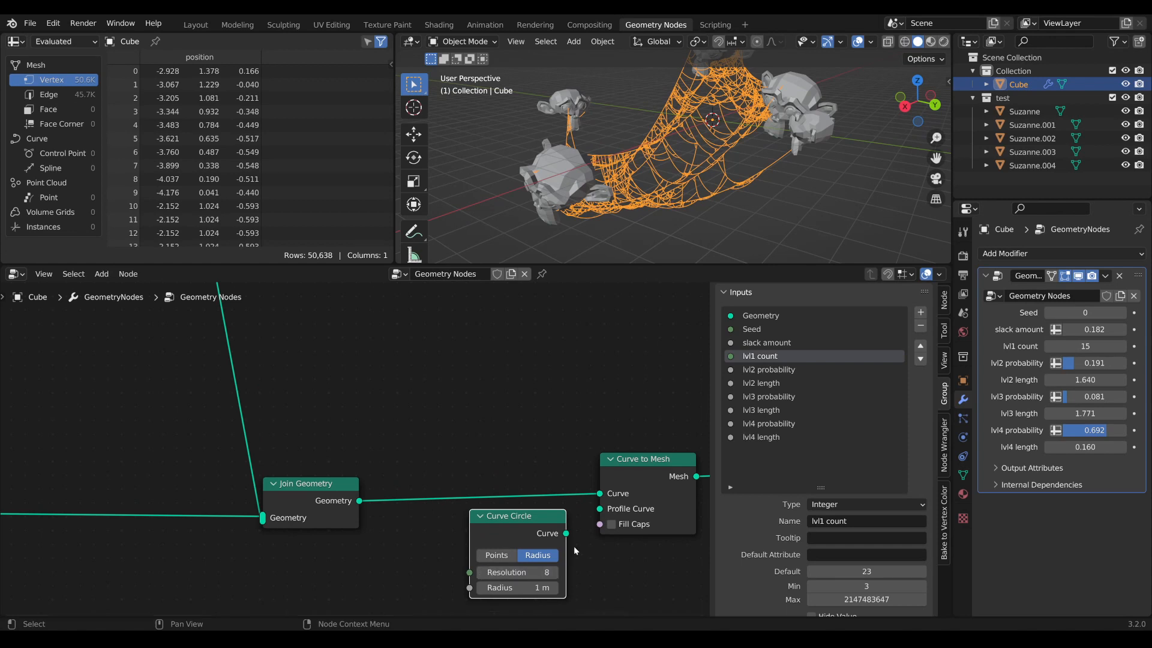
pyautogui.moveTo(566, 533); pyautogui.dragTo(609, 509)
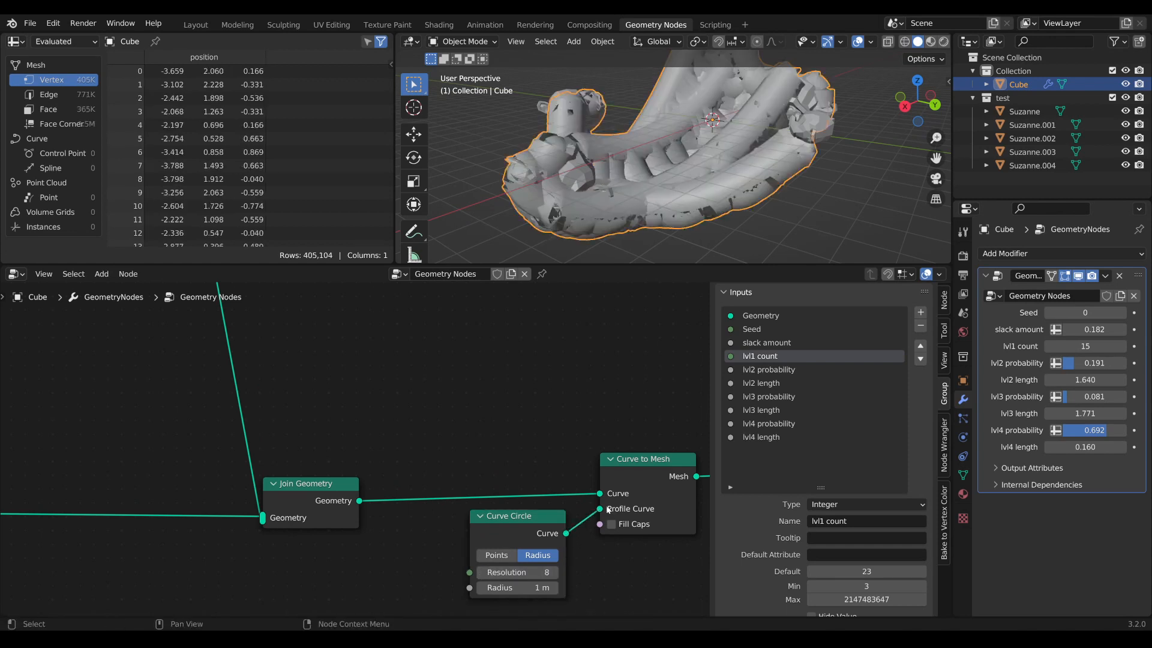
# Set the Curve Circle's radius to 0.01 m and inspect the cable thickness up close.
pyautogui.click(533, 590)
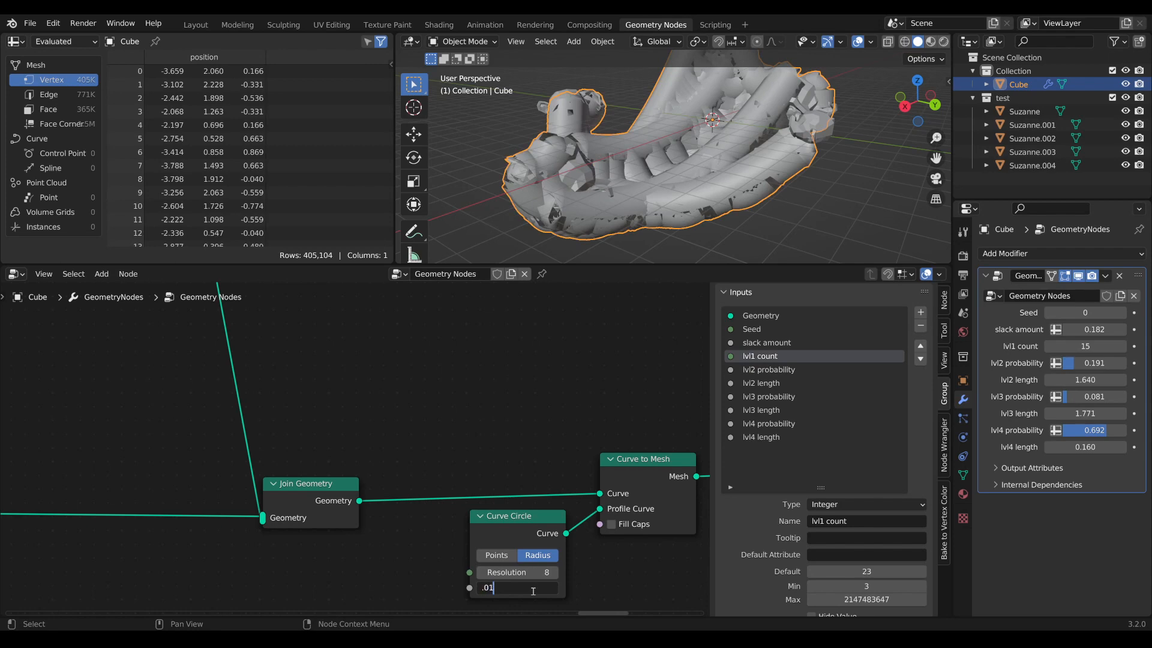
pyautogui.press('Return')
pyautogui.scroll(3, 618, 120)
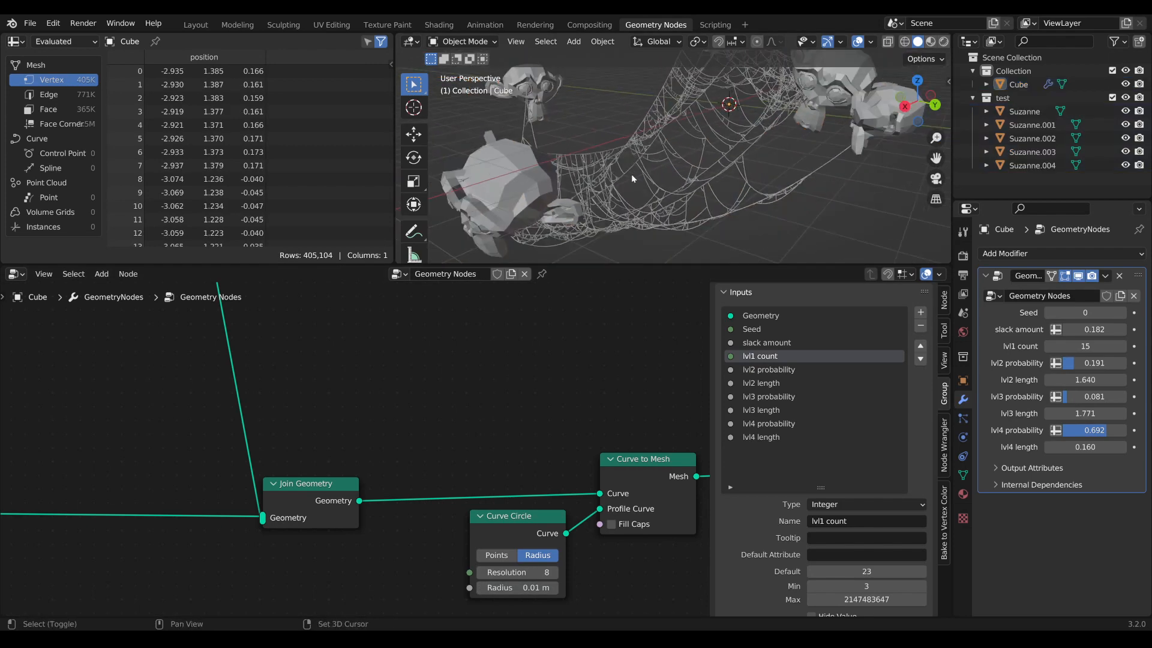
pyautogui.moveTo(632, 174); pyautogui.dragTo(858, 198, button='middle')
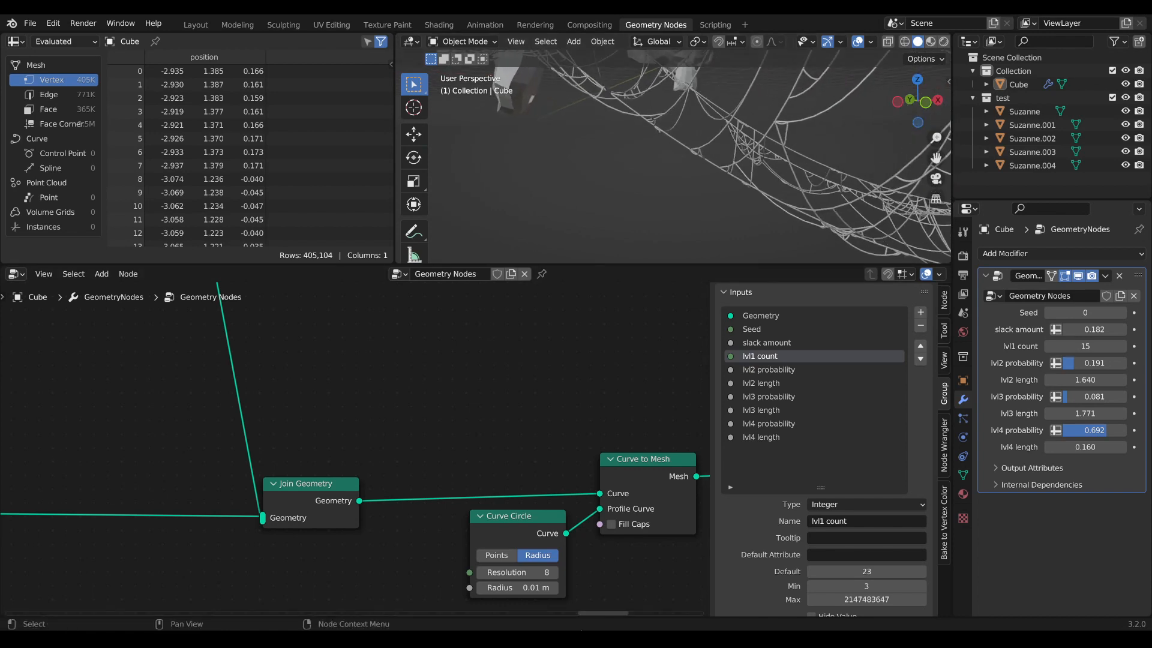
# Set the Curve Circle's radius to 0.001 m and check the thinner cables in the viewport.
pyautogui.click(501, 587)
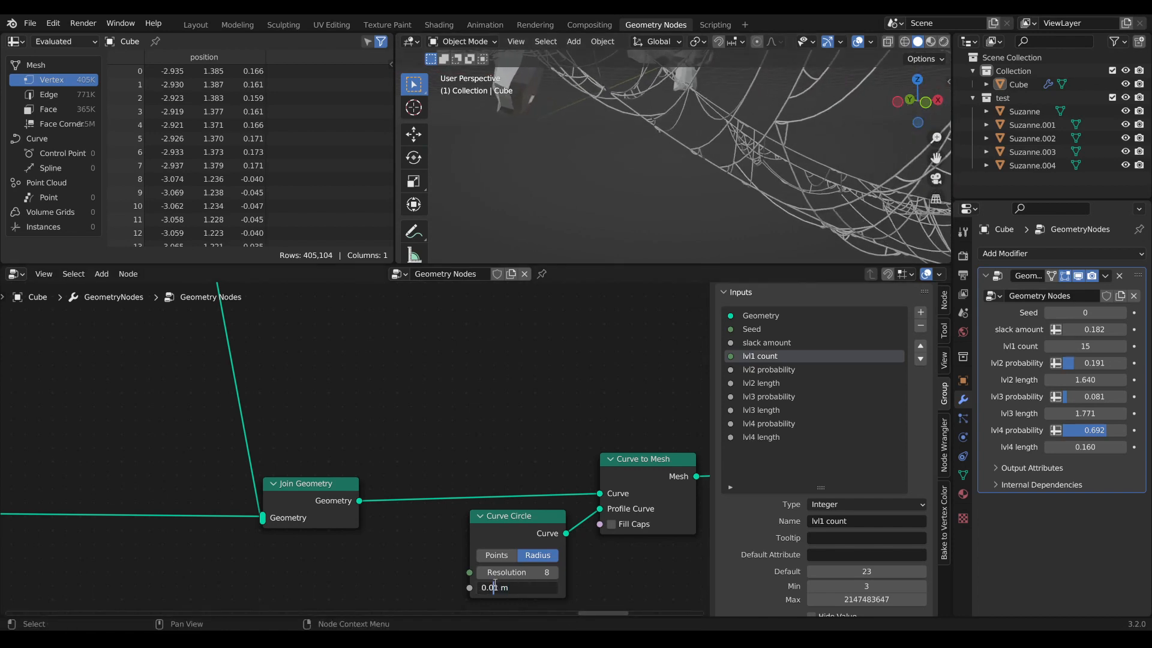
pyautogui.press('Return')
pyautogui.scroll(-5, 708, 186)
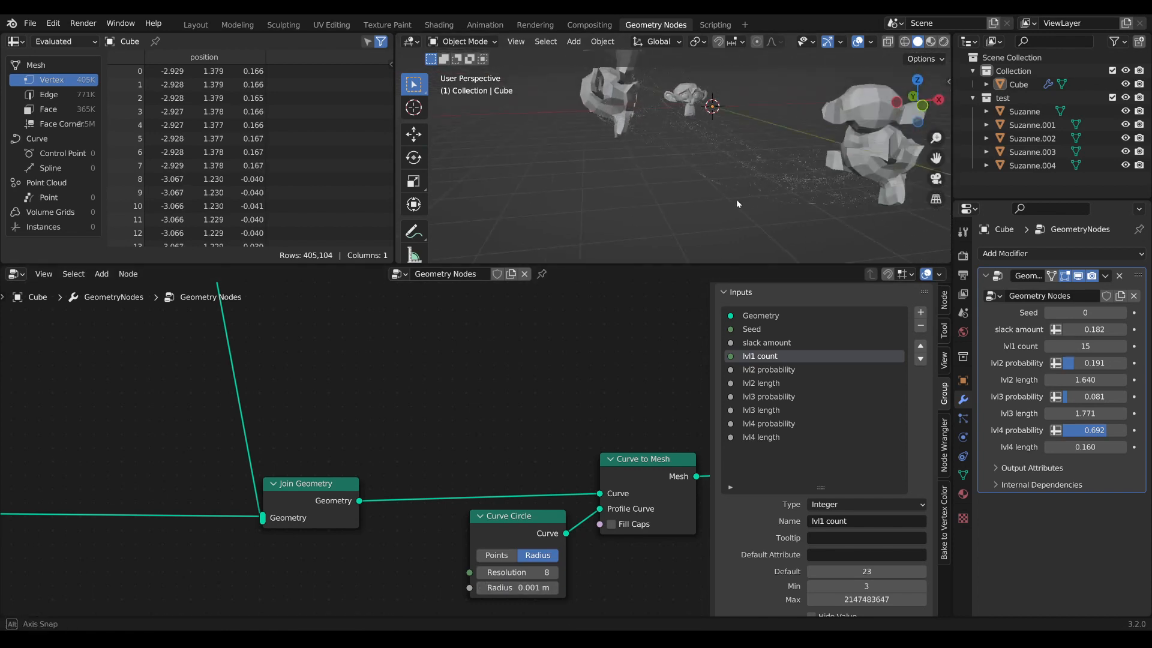
pyautogui.moveTo(736, 199); pyautogui.dragTo(708, 222, button='middle')
pyautogui.scroll(1, 581, 521)
# Set the Curve Circle's radius to 0.004 m.
pyautogui.click(541, 599)
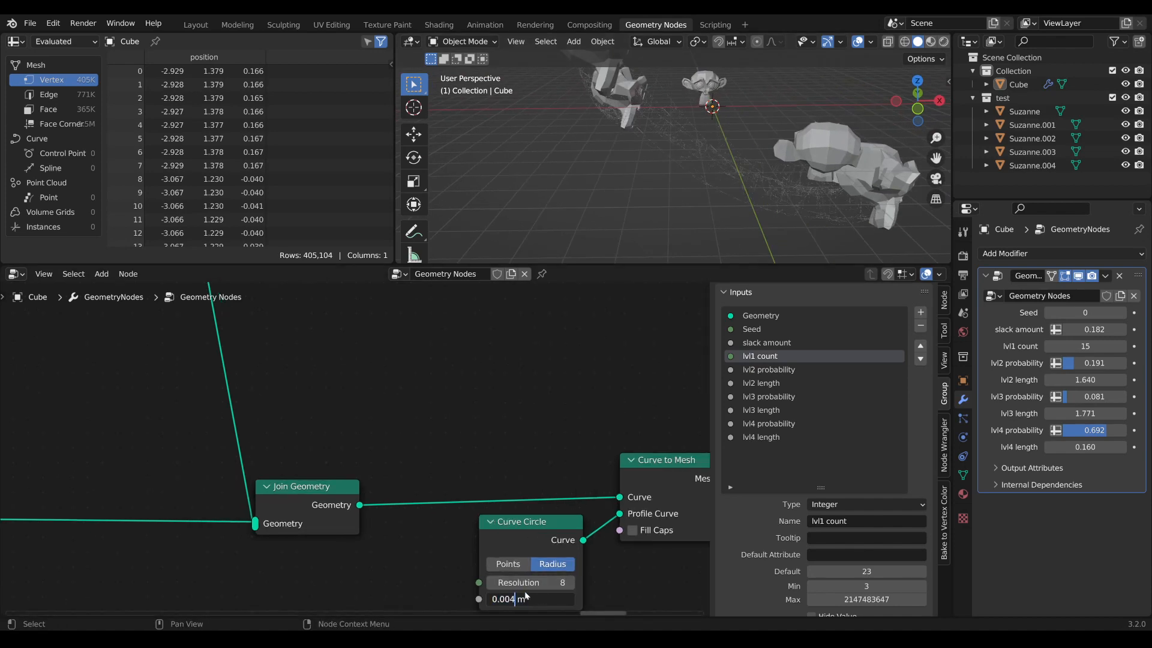
pyautogui.press('Return')
pyautogui.moveTo(708, 180); pyautogui.dragTo(774, 216, button='middle')
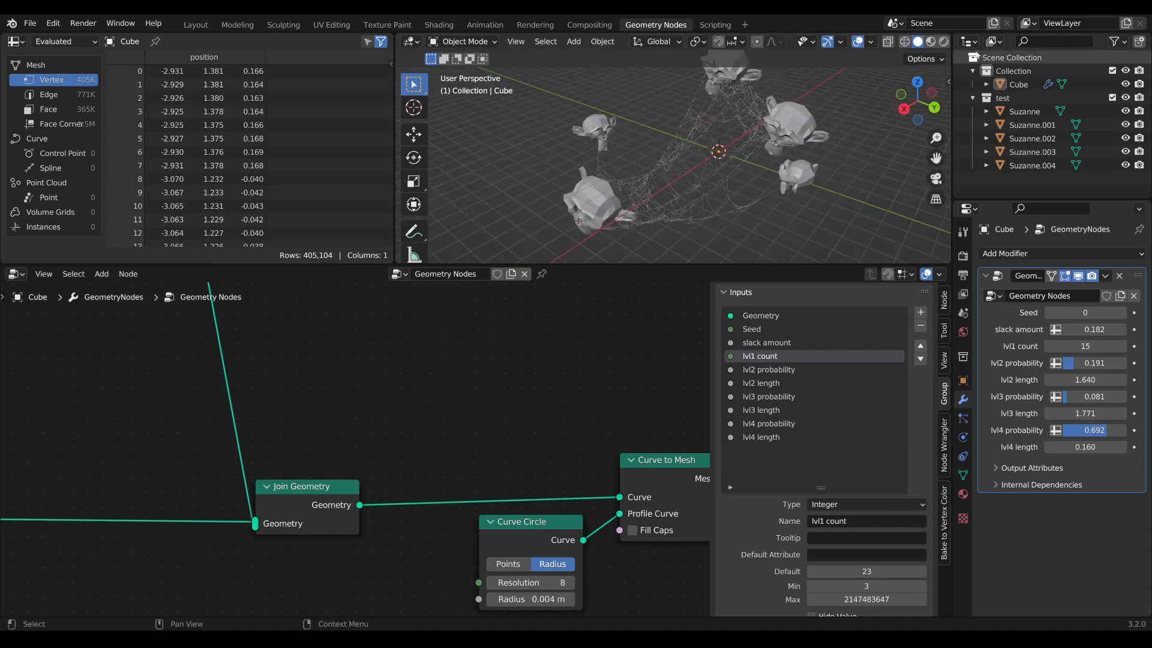
pyautogui.scroll(-2, 860, 46)
# Switch the viewport's solid shading to MatCap lighting with the multicoloured normal-style matcap.
pyautogui.click(939, 41)
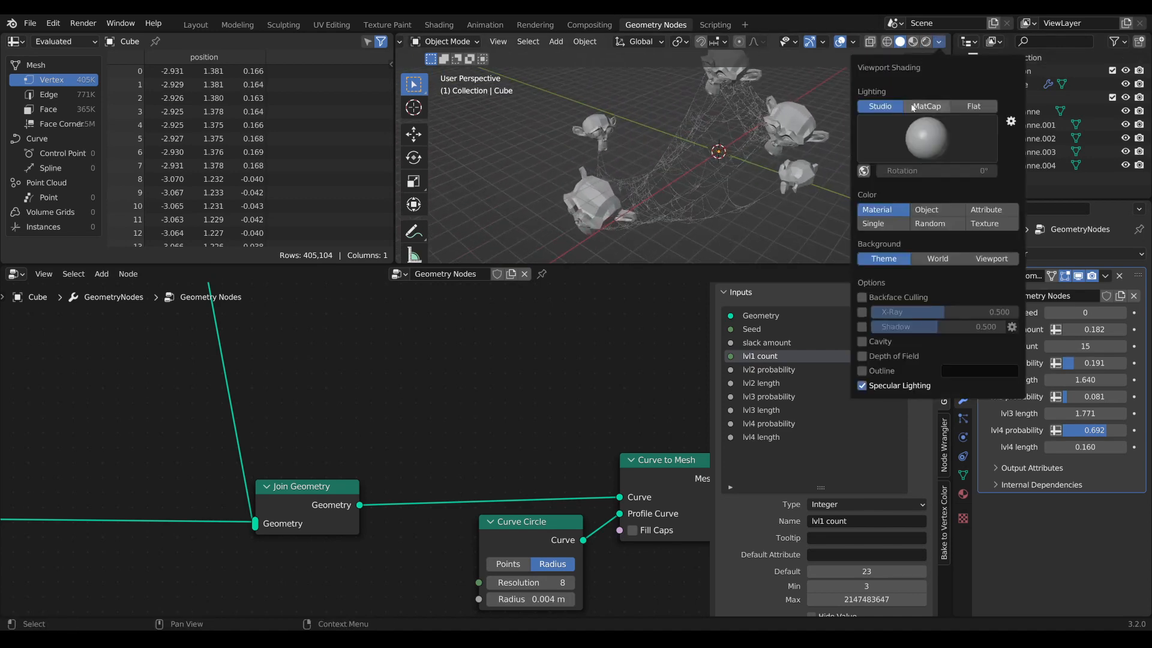
pyautogui.click(927, 106)
pyautogui.click(946, 143)
pyautogui.click(943, 185)
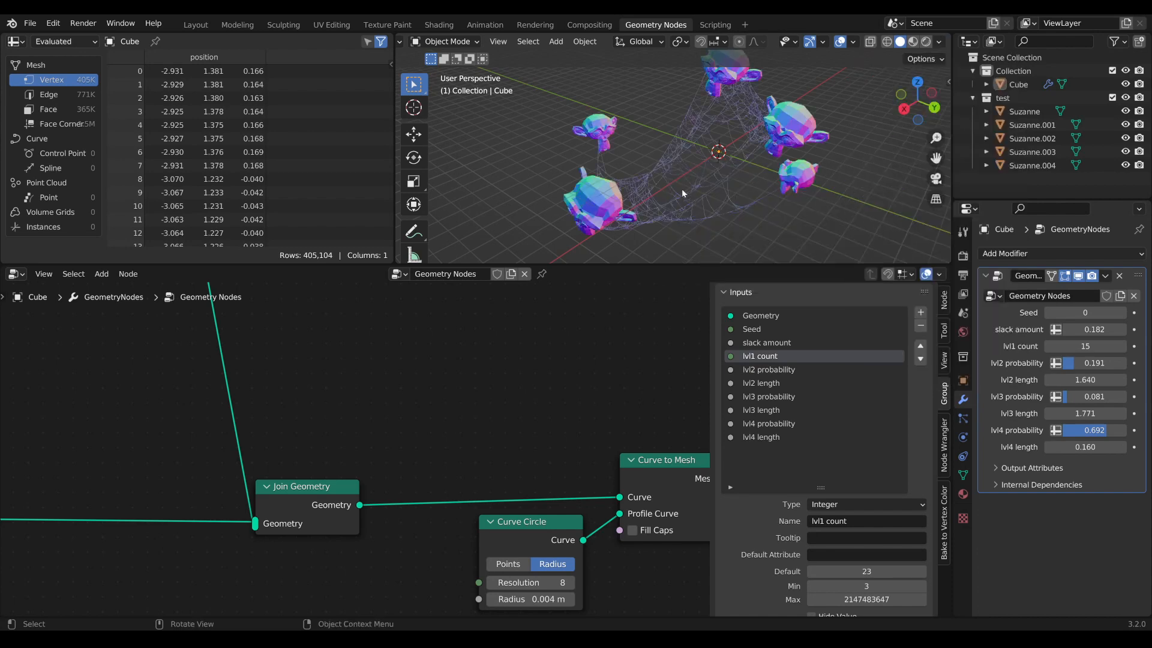
pyautogui.moveTo(682, 188)
pyautogui.mouseDown(button='middle')
pyautogui.moveTo(681, 143)
pyautogui.moveTo(658, 178)
pyautogui.moveTo(729, 178)
pyautogui.mouseUp(button='middle')
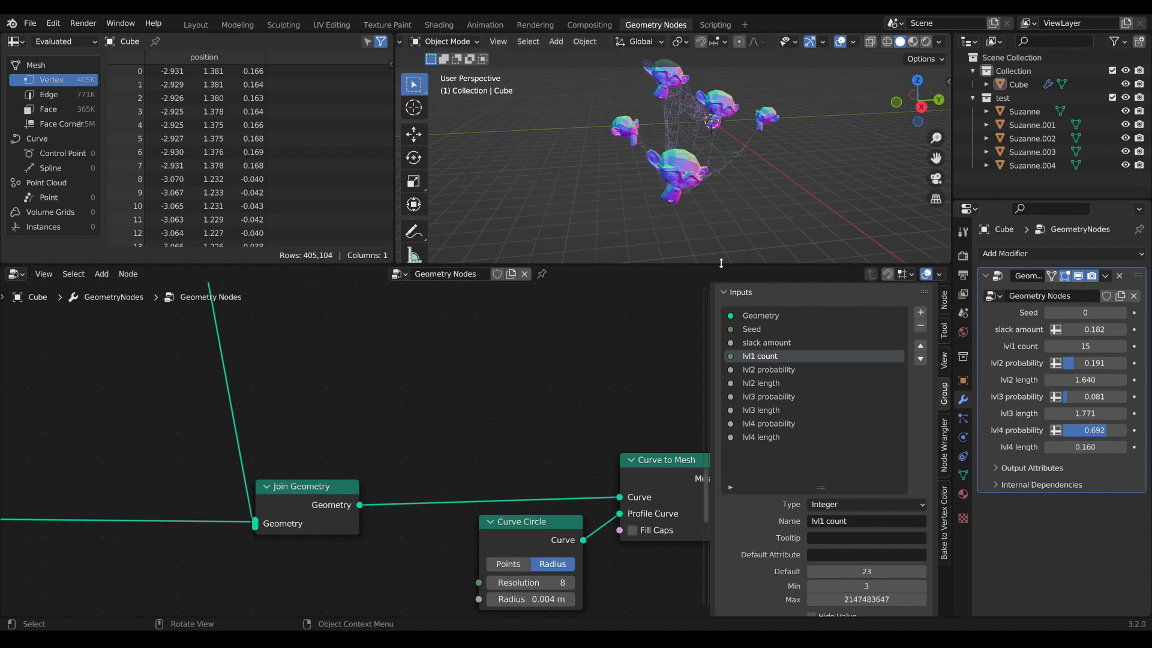
# Enlarge the 3D viewport, select the cable object and set its modifier's Seed to 51.
pyautogui.moveTo(721, 263); pyautogui.dragTo(720, 322)
pyautogui.scroll(4, 684, 245)
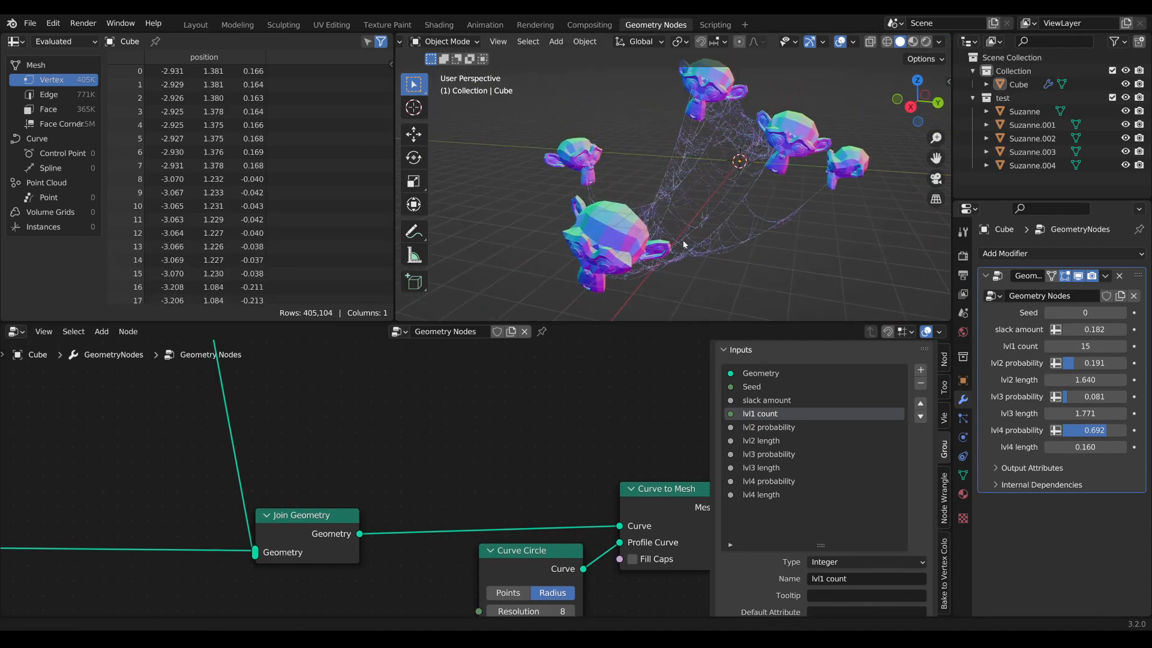
pyautogui.scroll(-1, 684, 244)
pyautogui.moveTo(684, 244); pyautogui.dragTo(663, 231, button='middle')
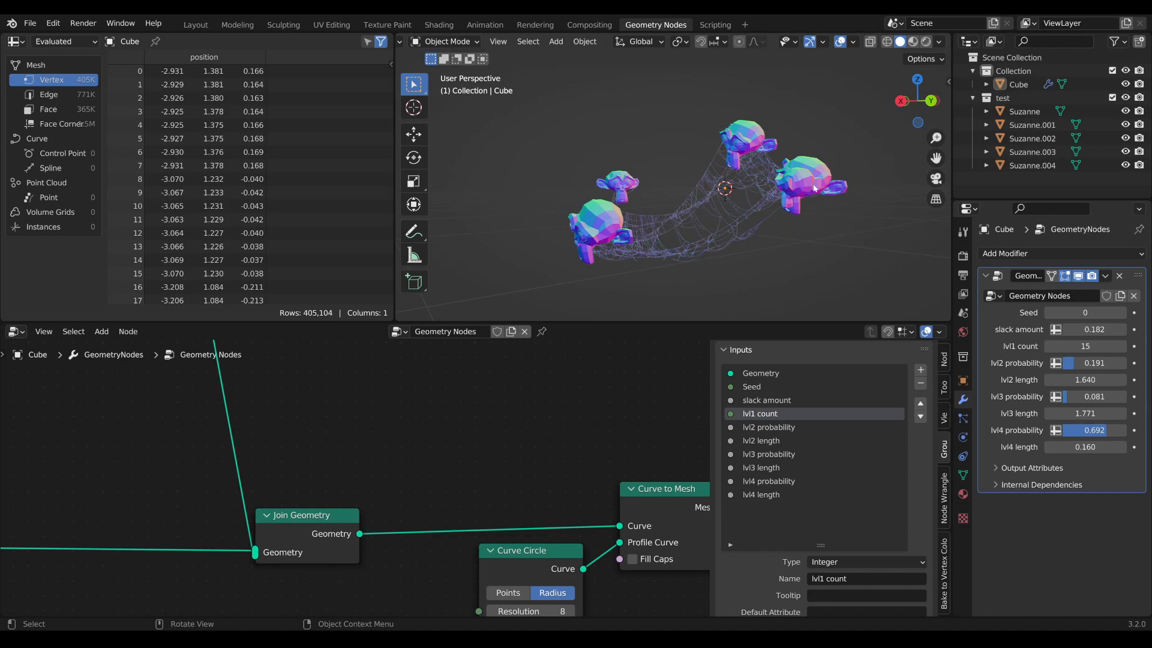
pyautogui.scroll(3, 763, 261)
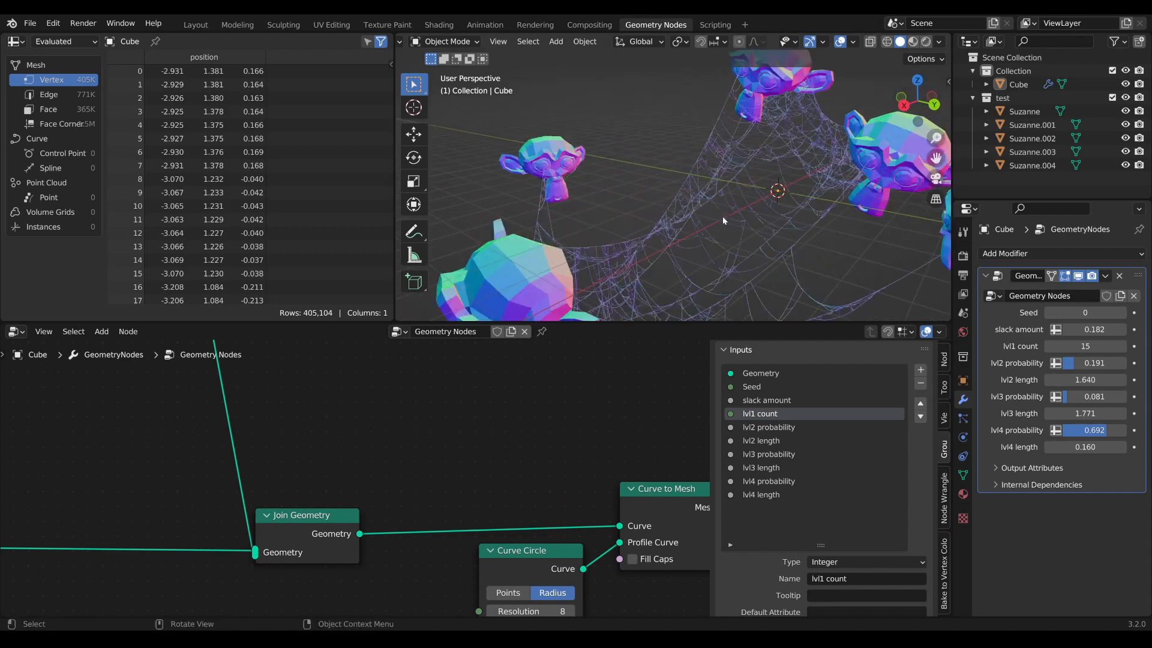
pyautogui.click(722, 188)
pyautogui.keyDown('shift'); pyautogui.moveTo(722, 187); pyautogui.dragTo(720, 165, button='middle'); pyautogui.keyUp('shift')
pyautogui.moveTo(1083, 312); pyautogui.dragTo(1119, 313)
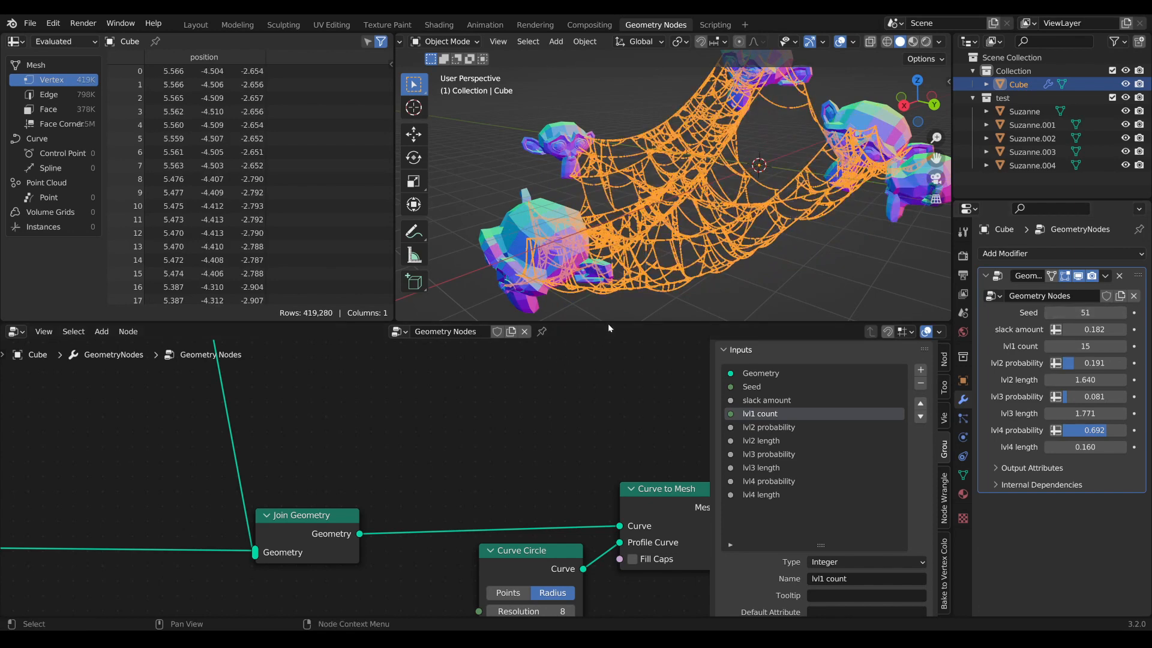
# Set the modifier's Seed to 78 and maximize the 3D viewport to view the whole cable web.
pyautogui.moveTo(607, 322); pyautogui.dragTo(602, 520)
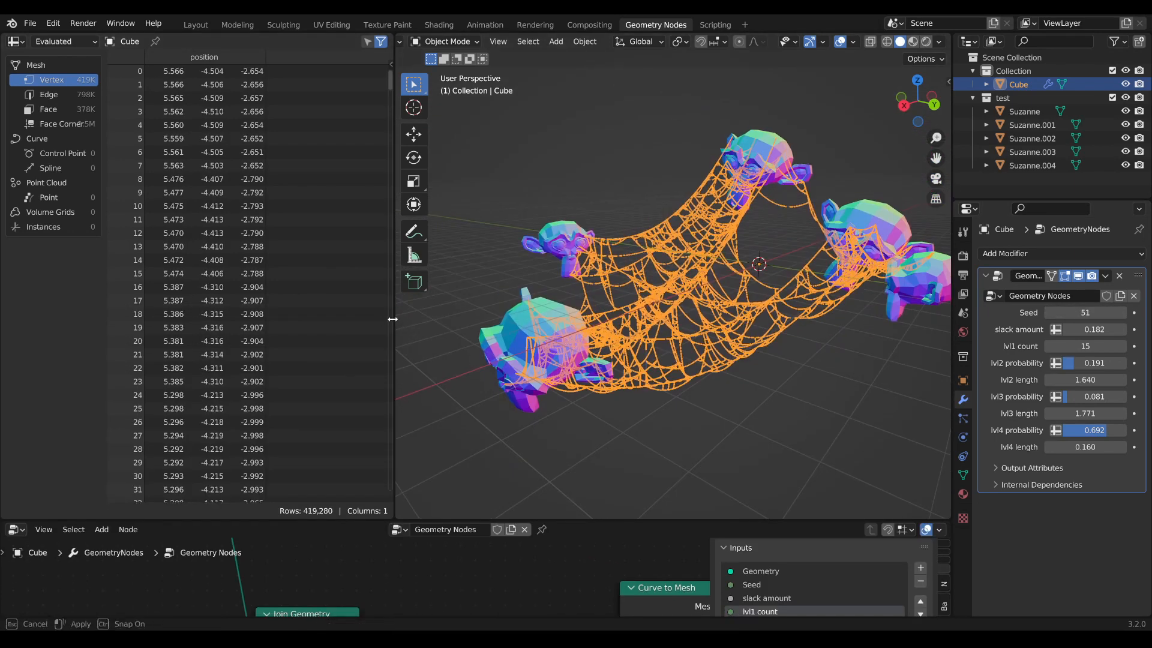
pyautogui.moveTo(394, 319); pyautogui.dragTo(151, 332)
pyautogui.scroll(-3, 542, 365)
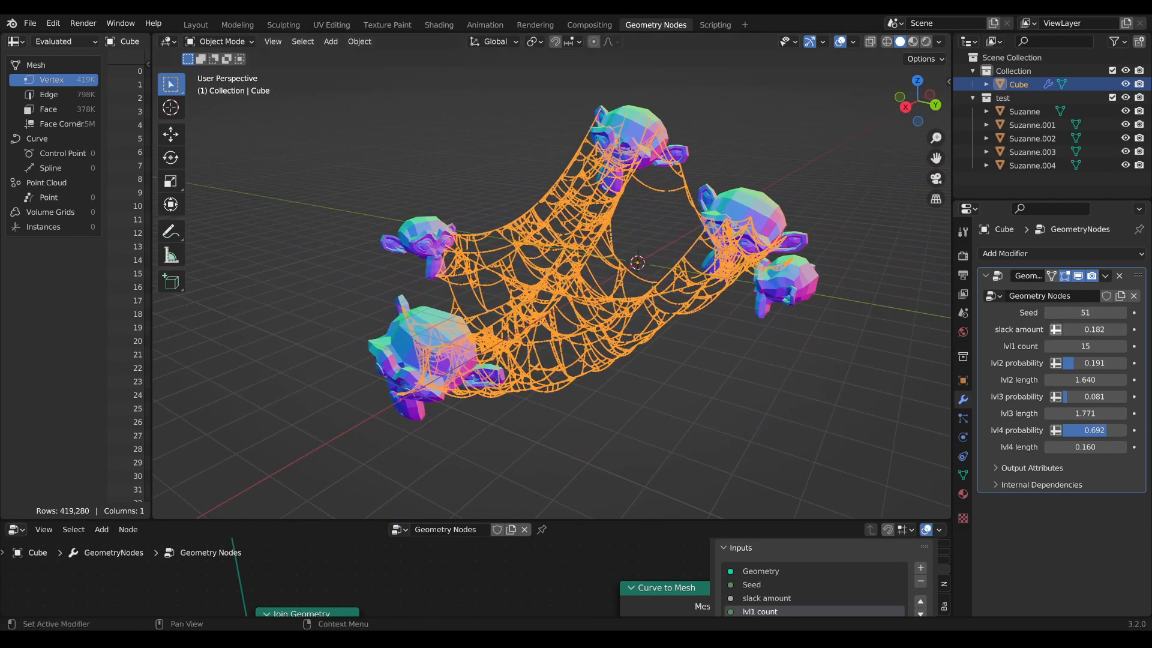
pyautogui.moveTo(1095, 312)
pyautogui.mouseDown()
pyautogui.moveTo(1010, 313)
pyautogui.moveTo(1118, 313)
pyautogui.moveTo(1083, 313)
pyautogui.mouseUp()
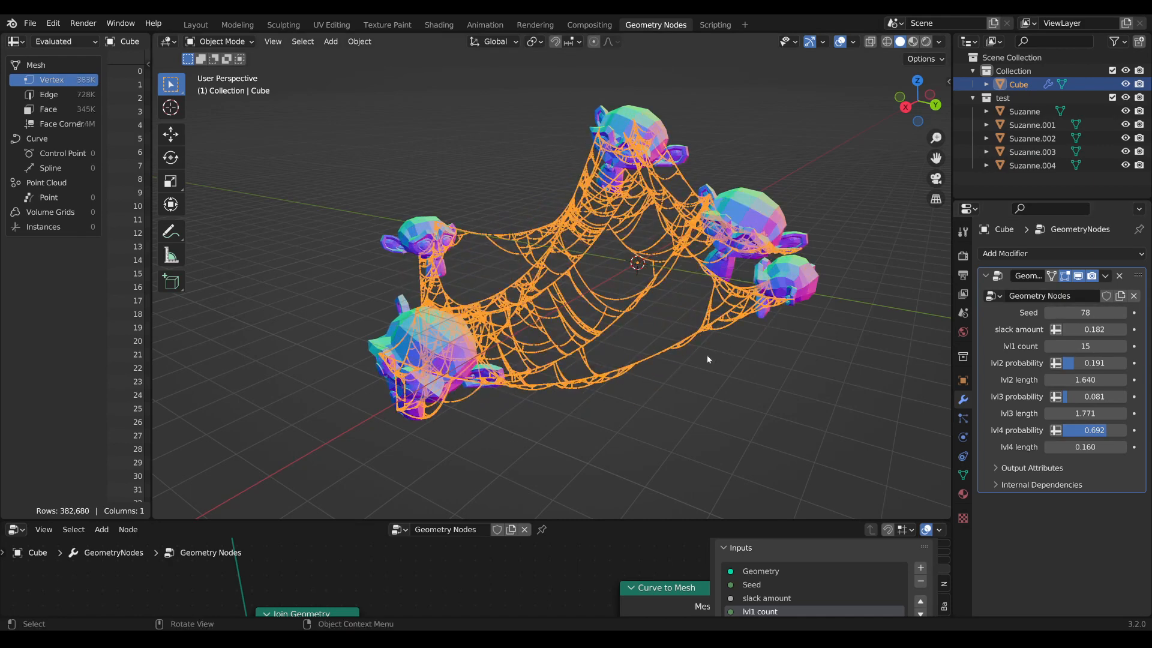
pyautogui.moveTo(707, 355); pyautogui.dragTo(663, 344, button='middle')
pyautogui.hotkey('ctrl', 'space')
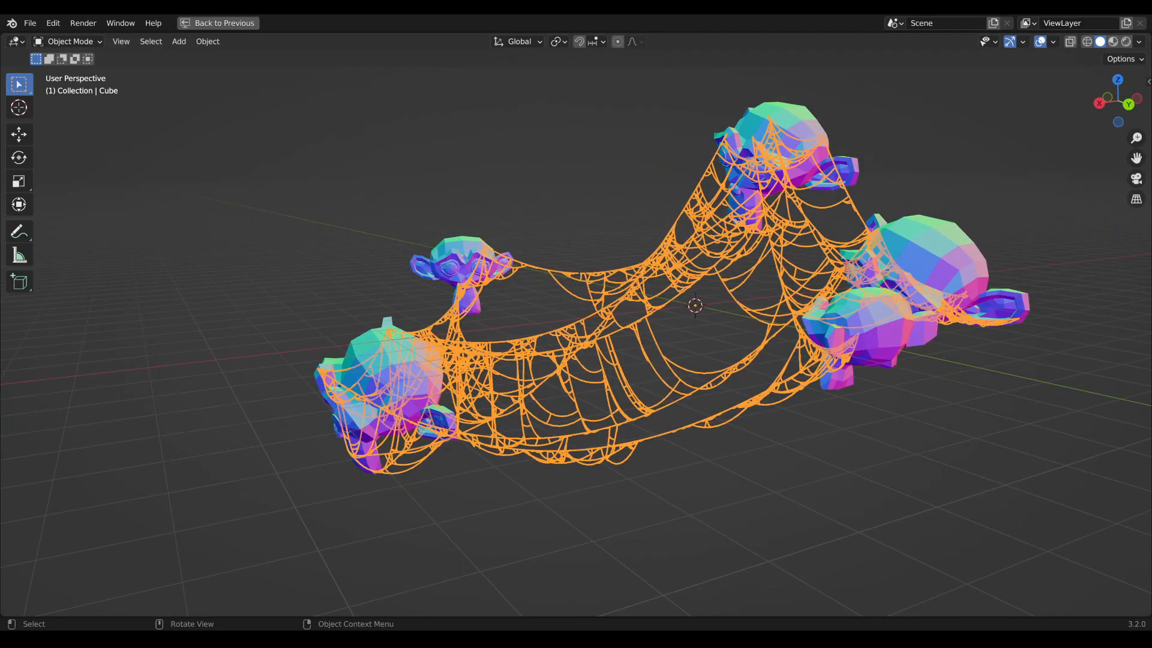